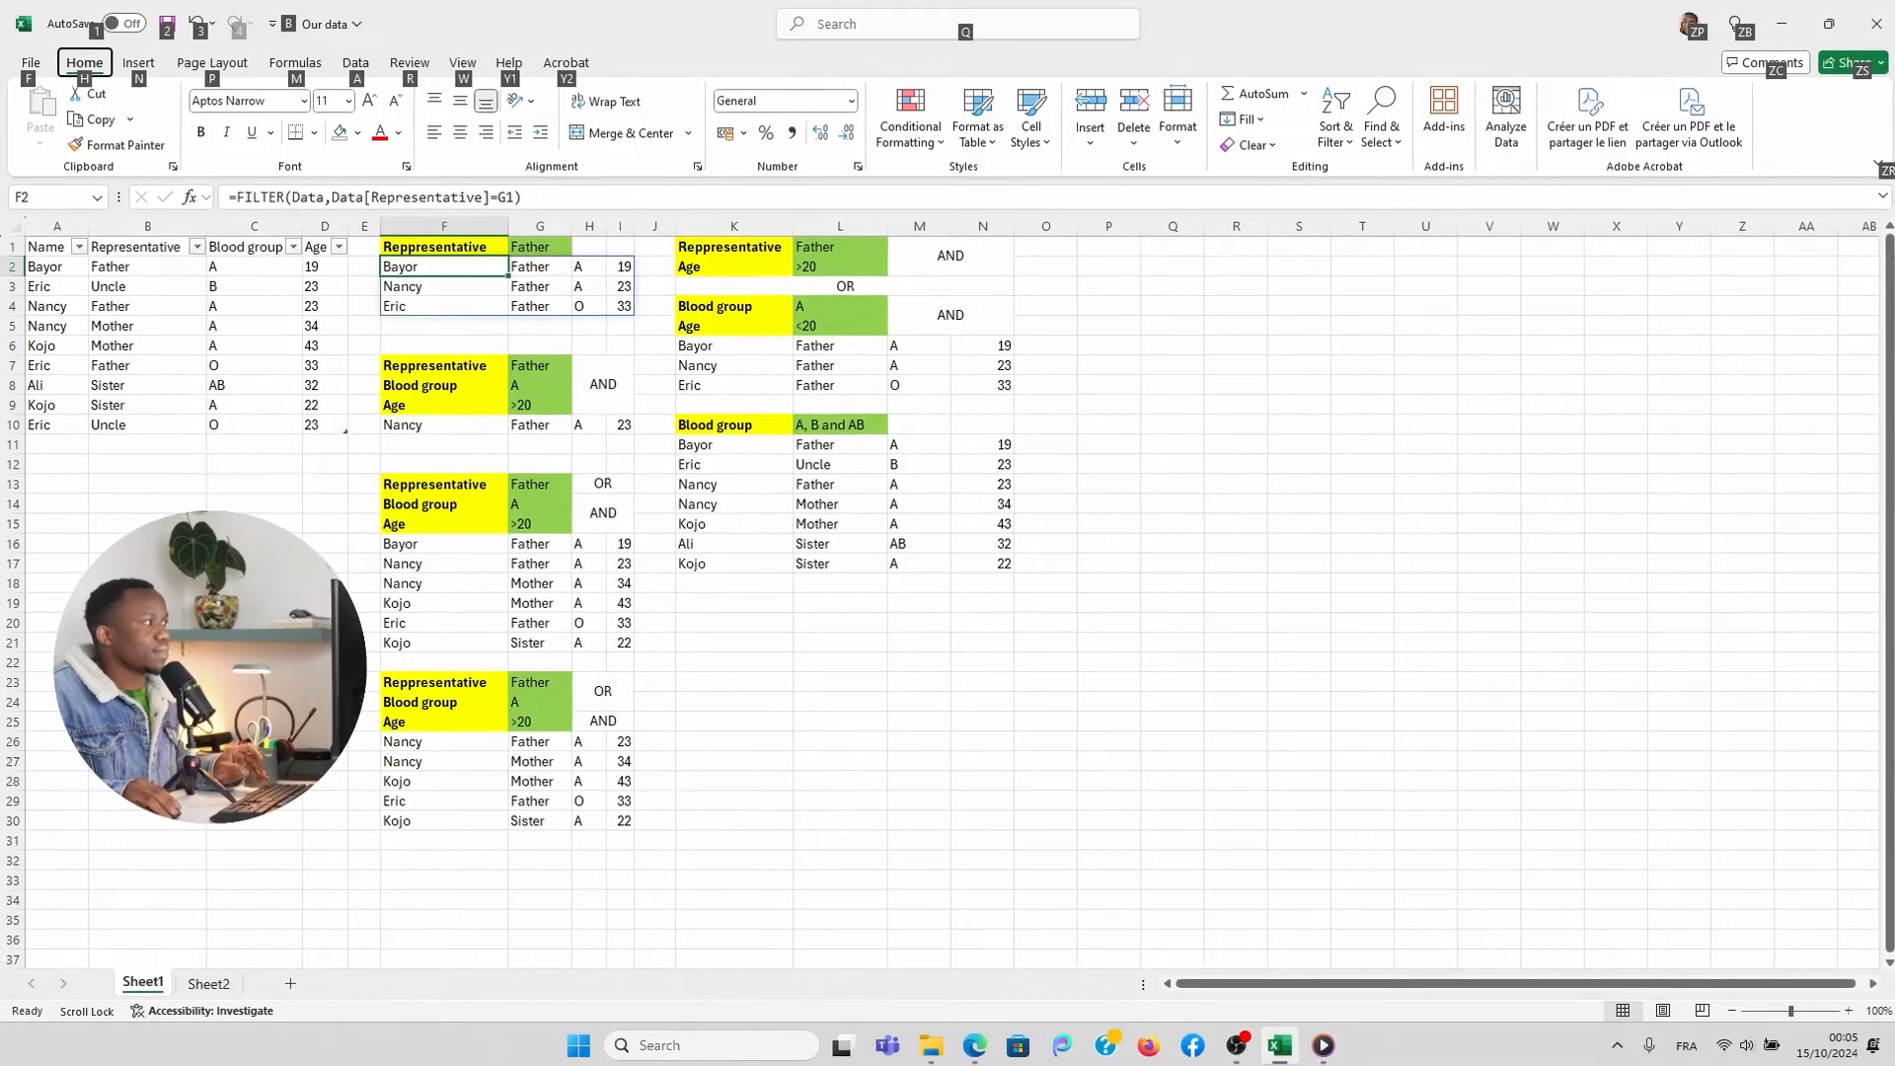
Examine the FILTER formula in cell F2 on Sheet1 that extracts the records matching the chosen representative
click(254, 660)
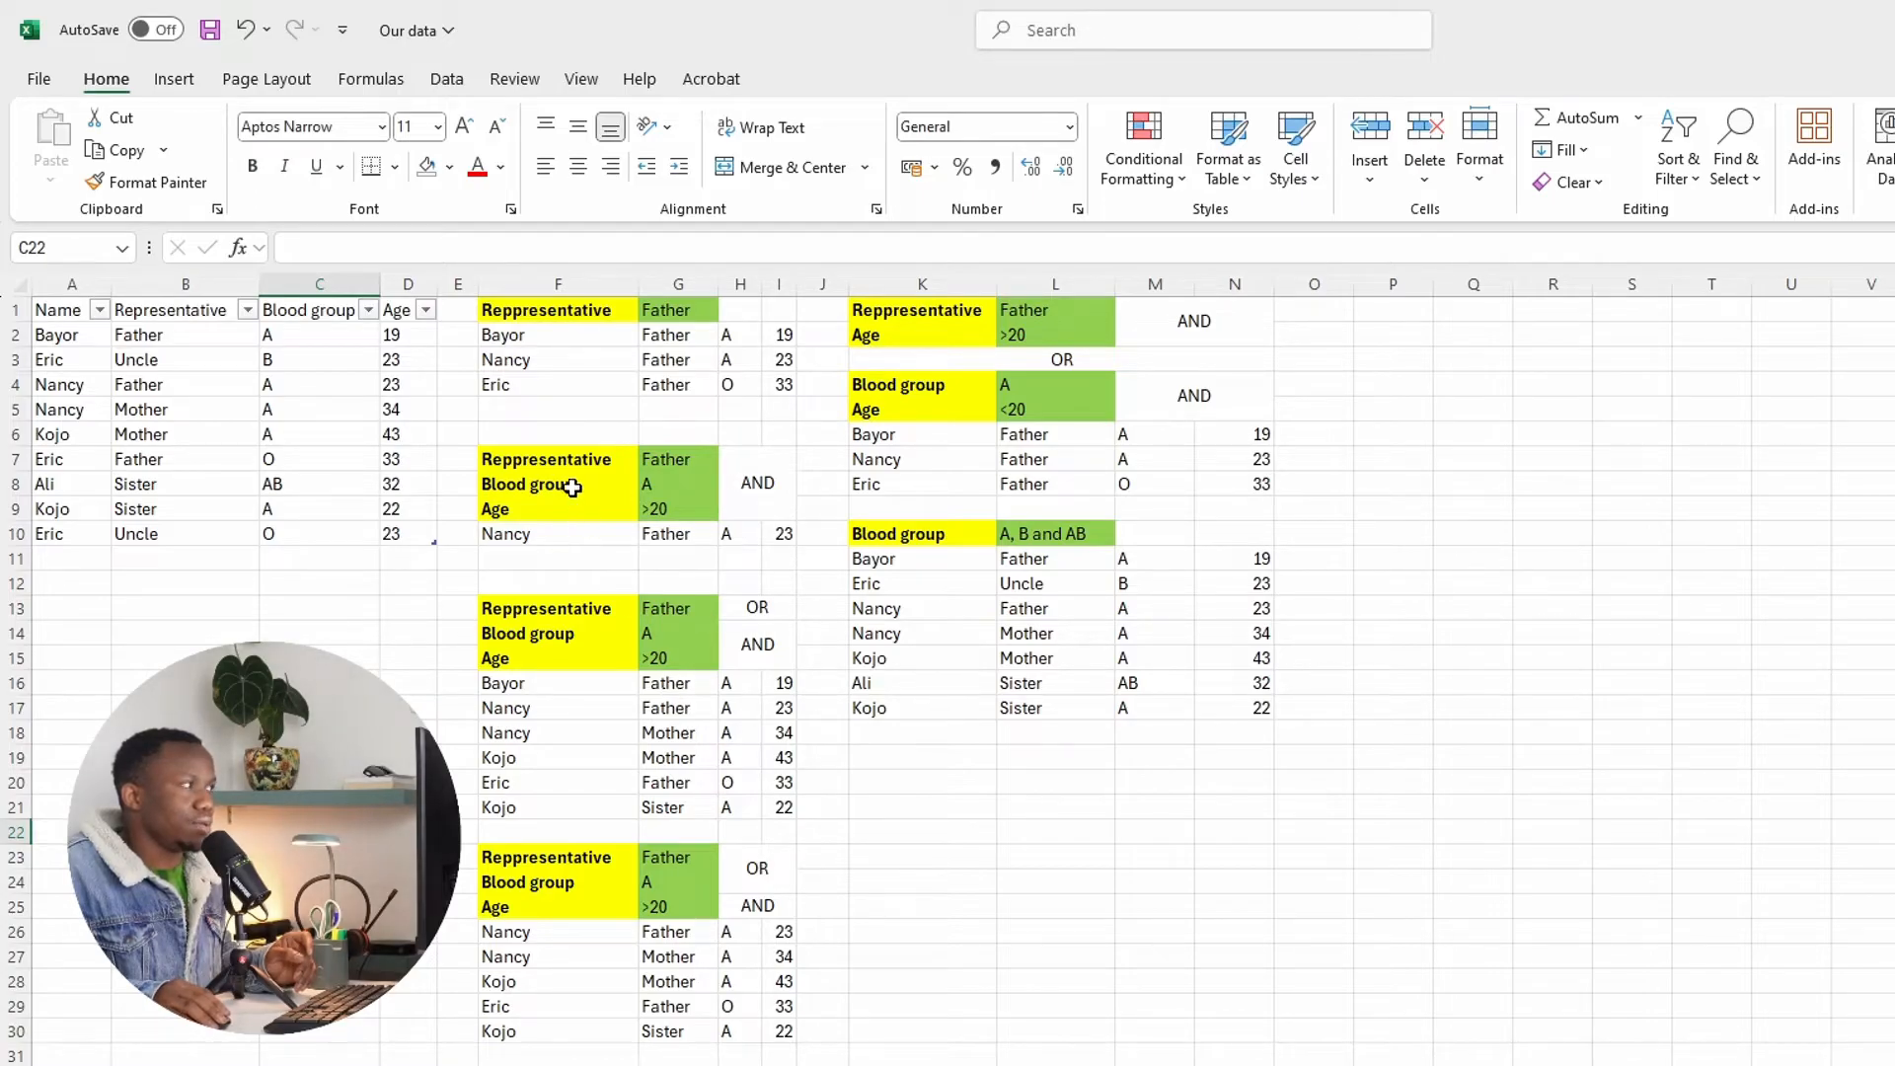
click(521, 336)
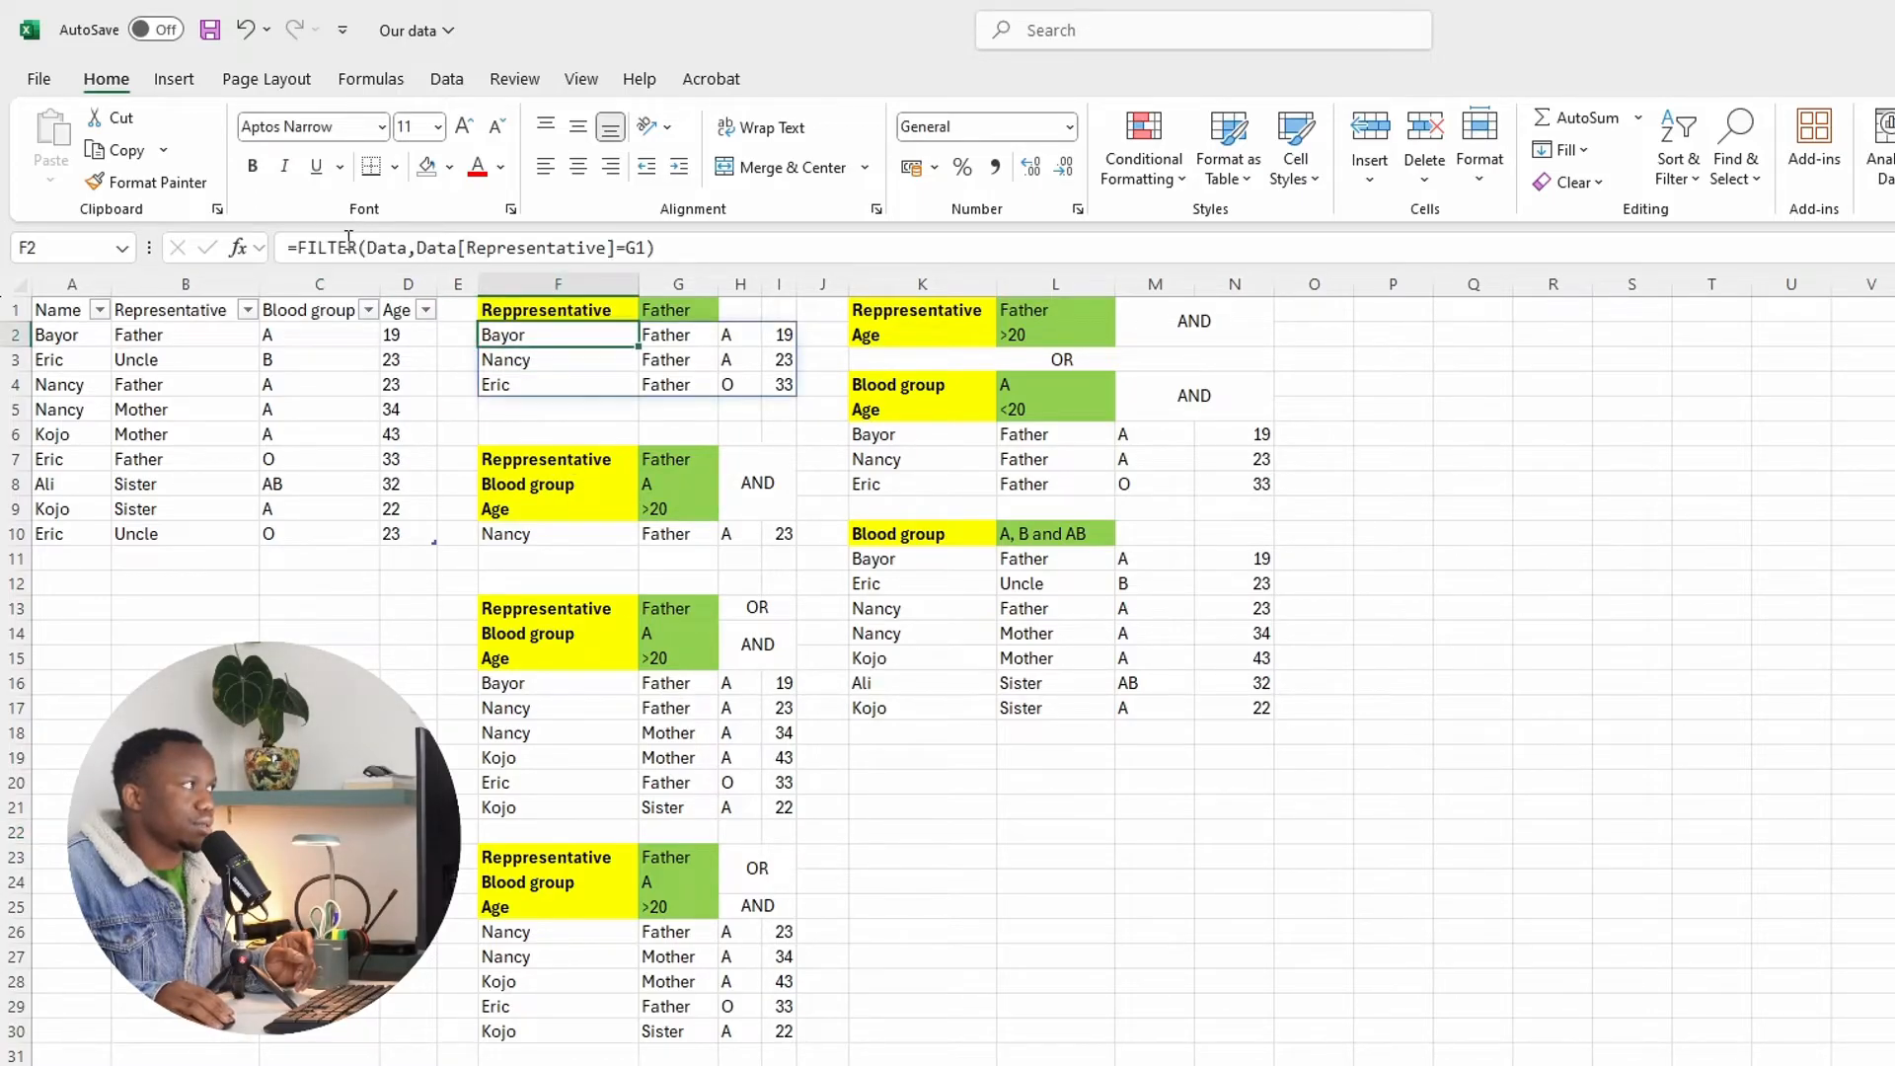
drag(358, 248, 285, 249)
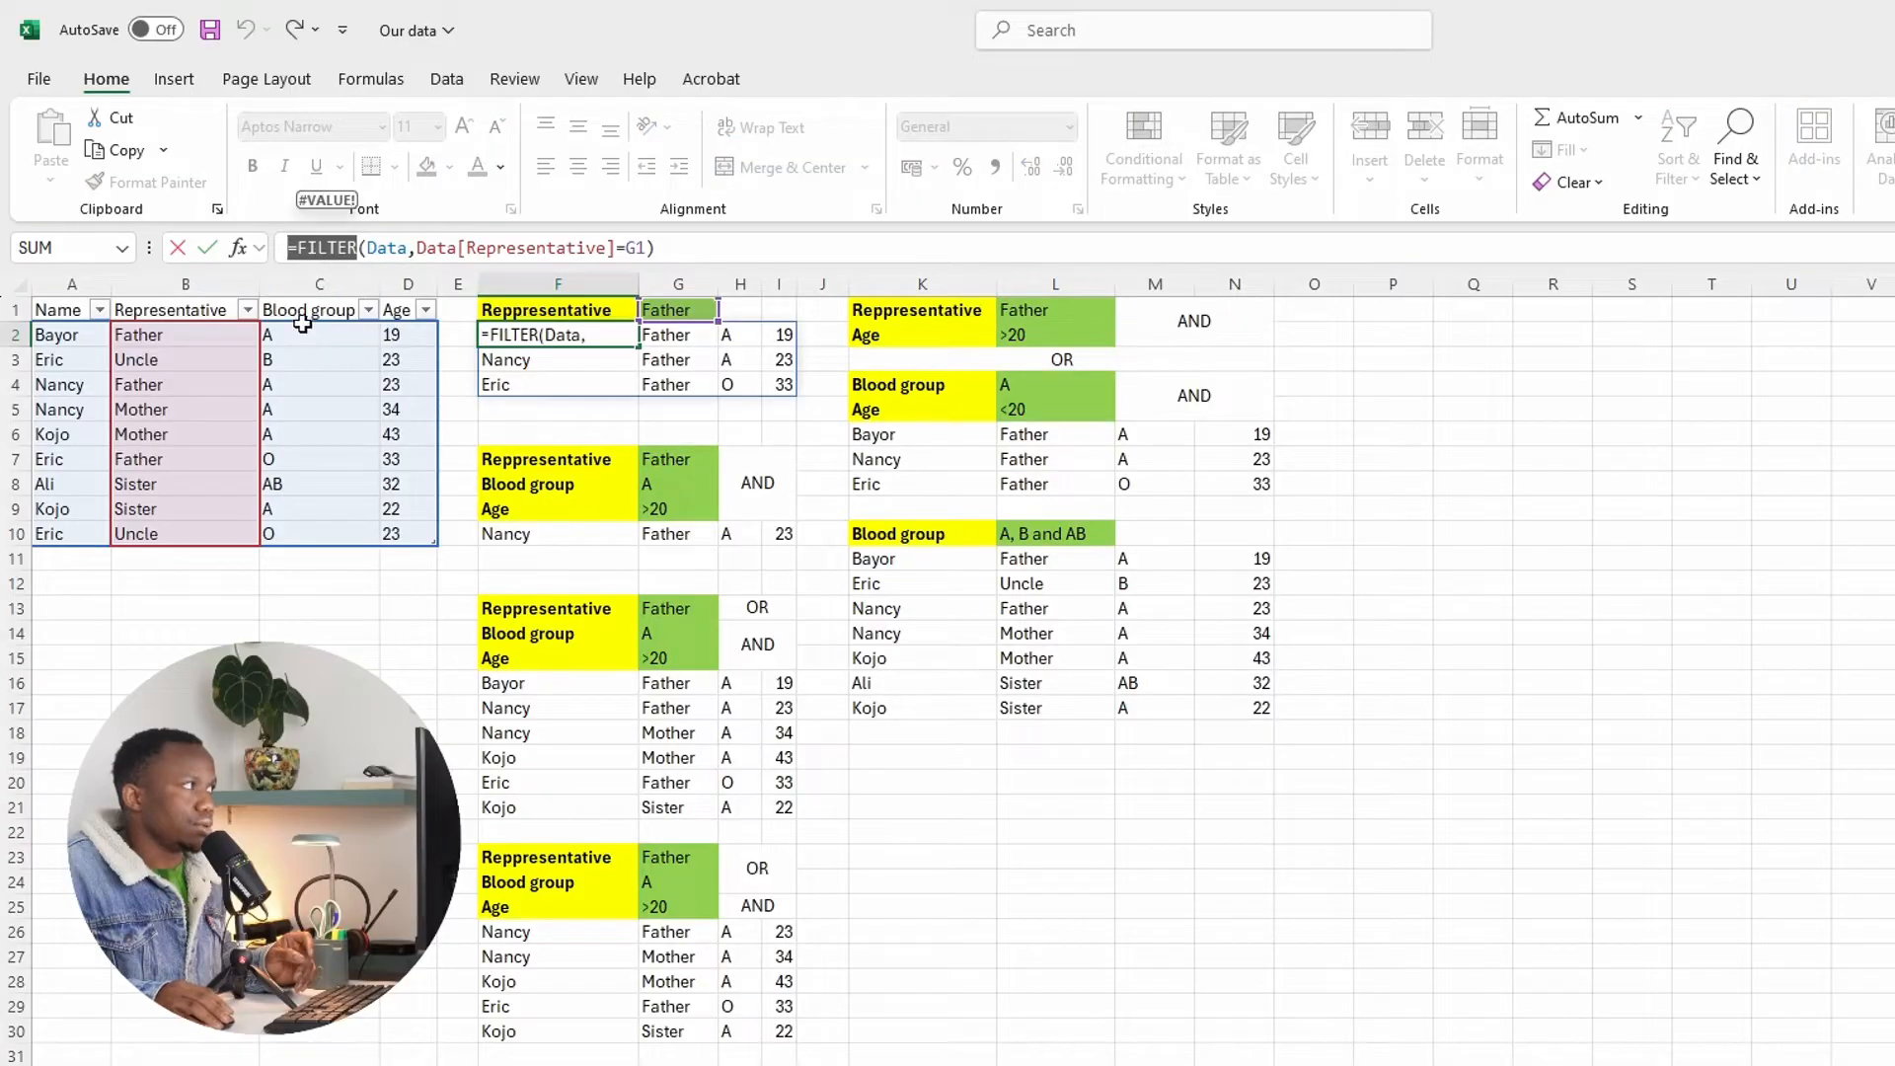
click(178, 248)
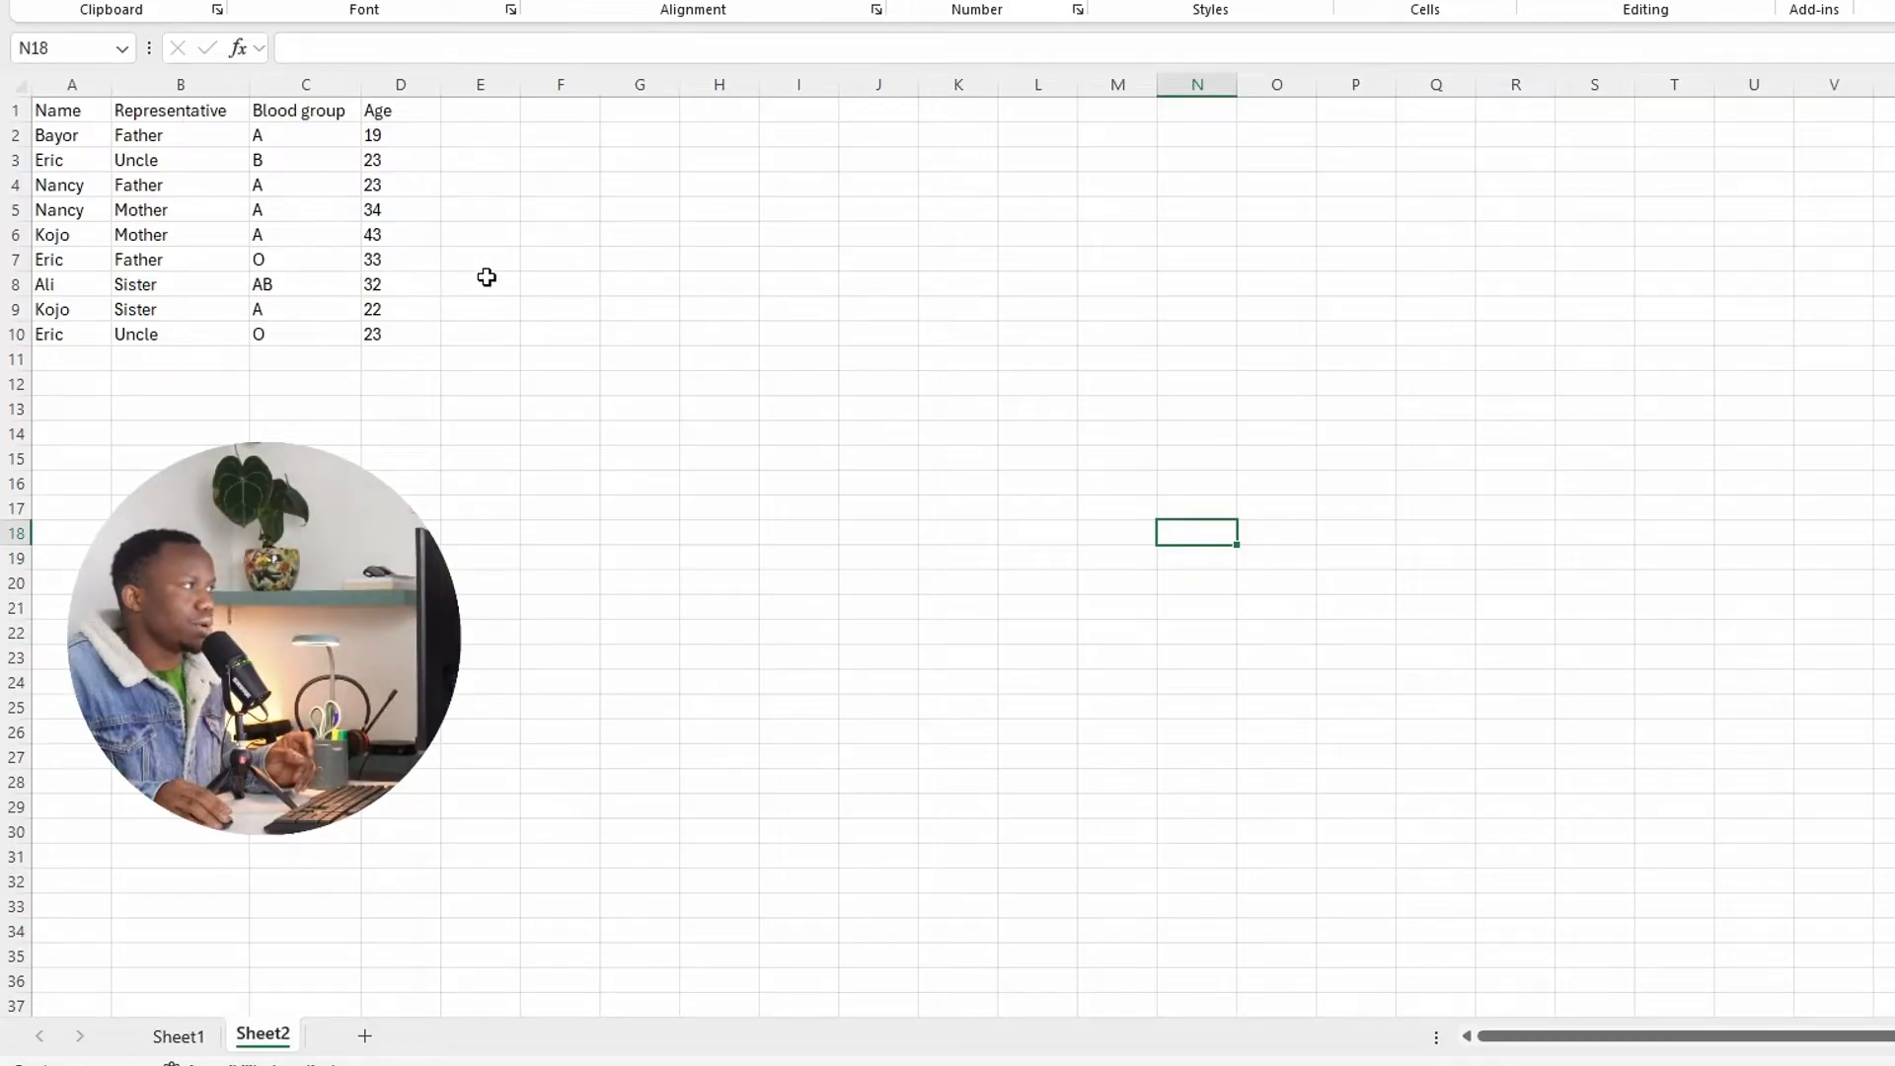
click(182, 1038)
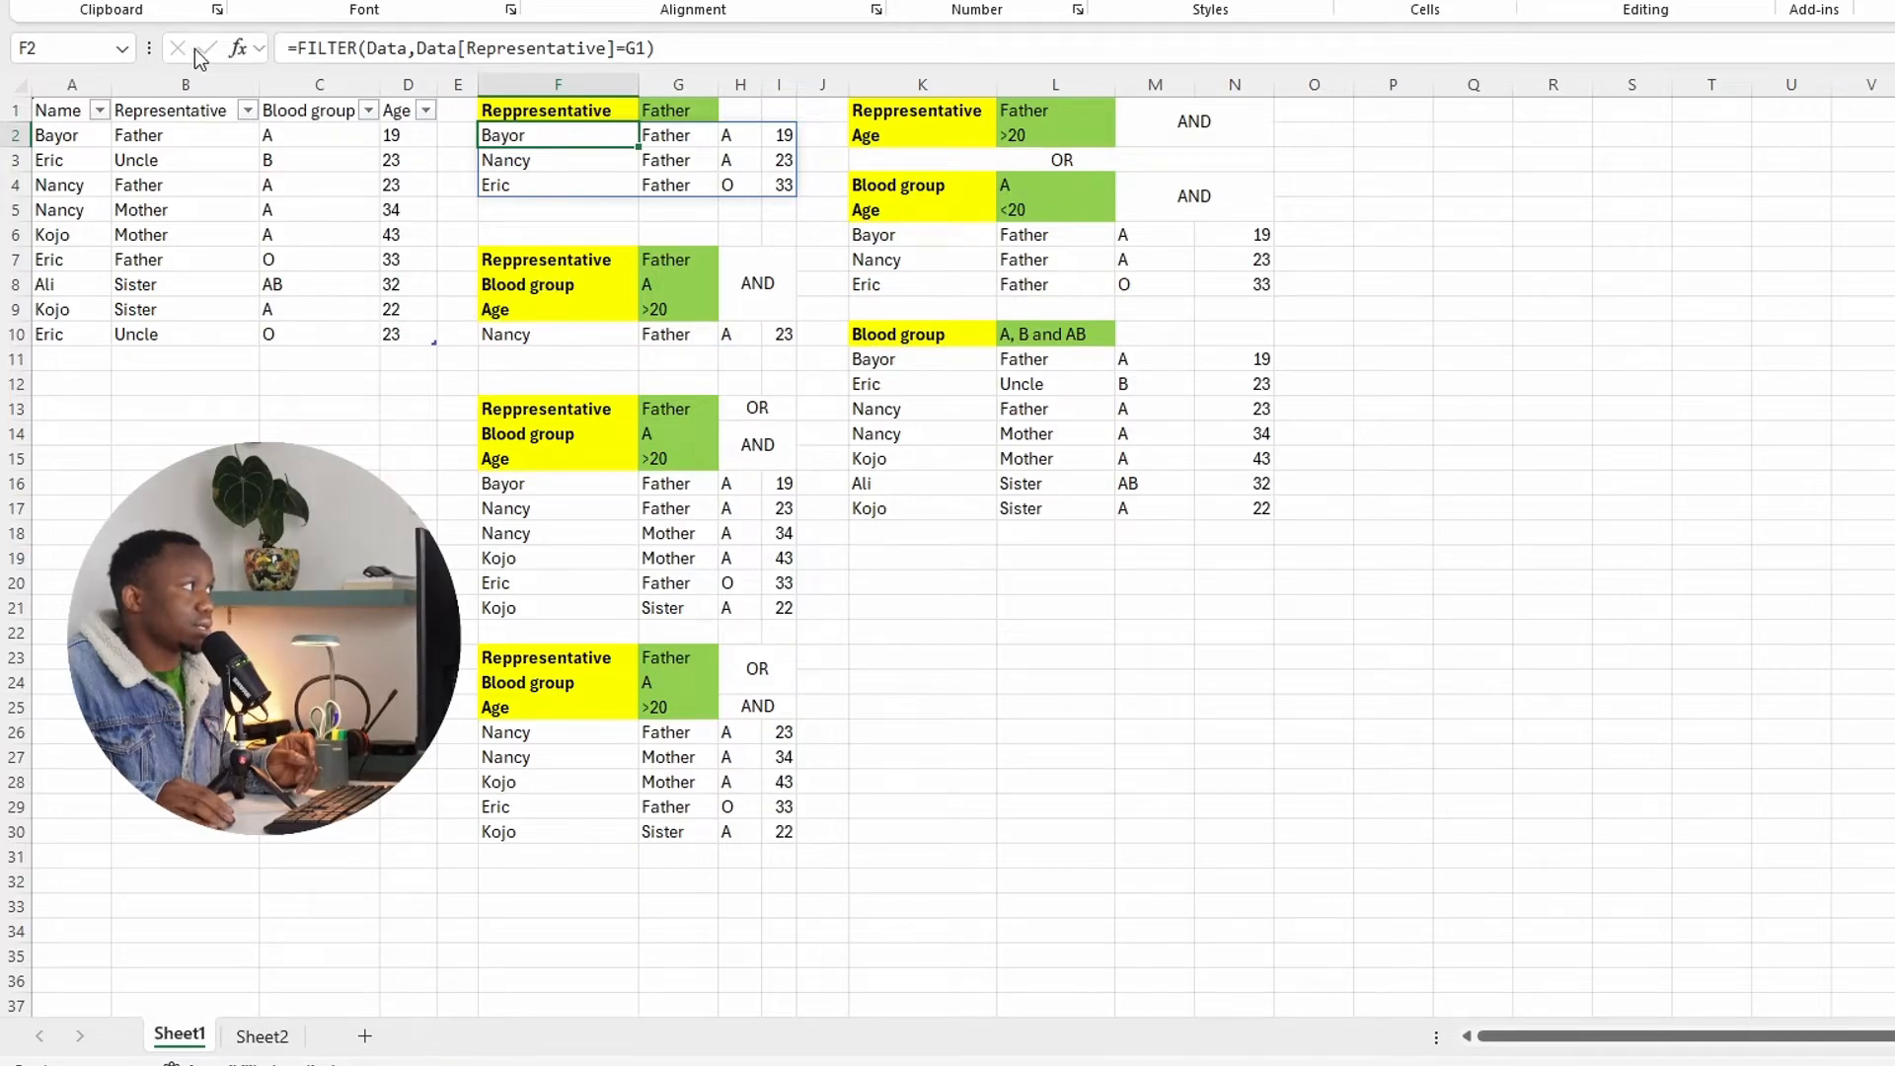
click(365, 428)
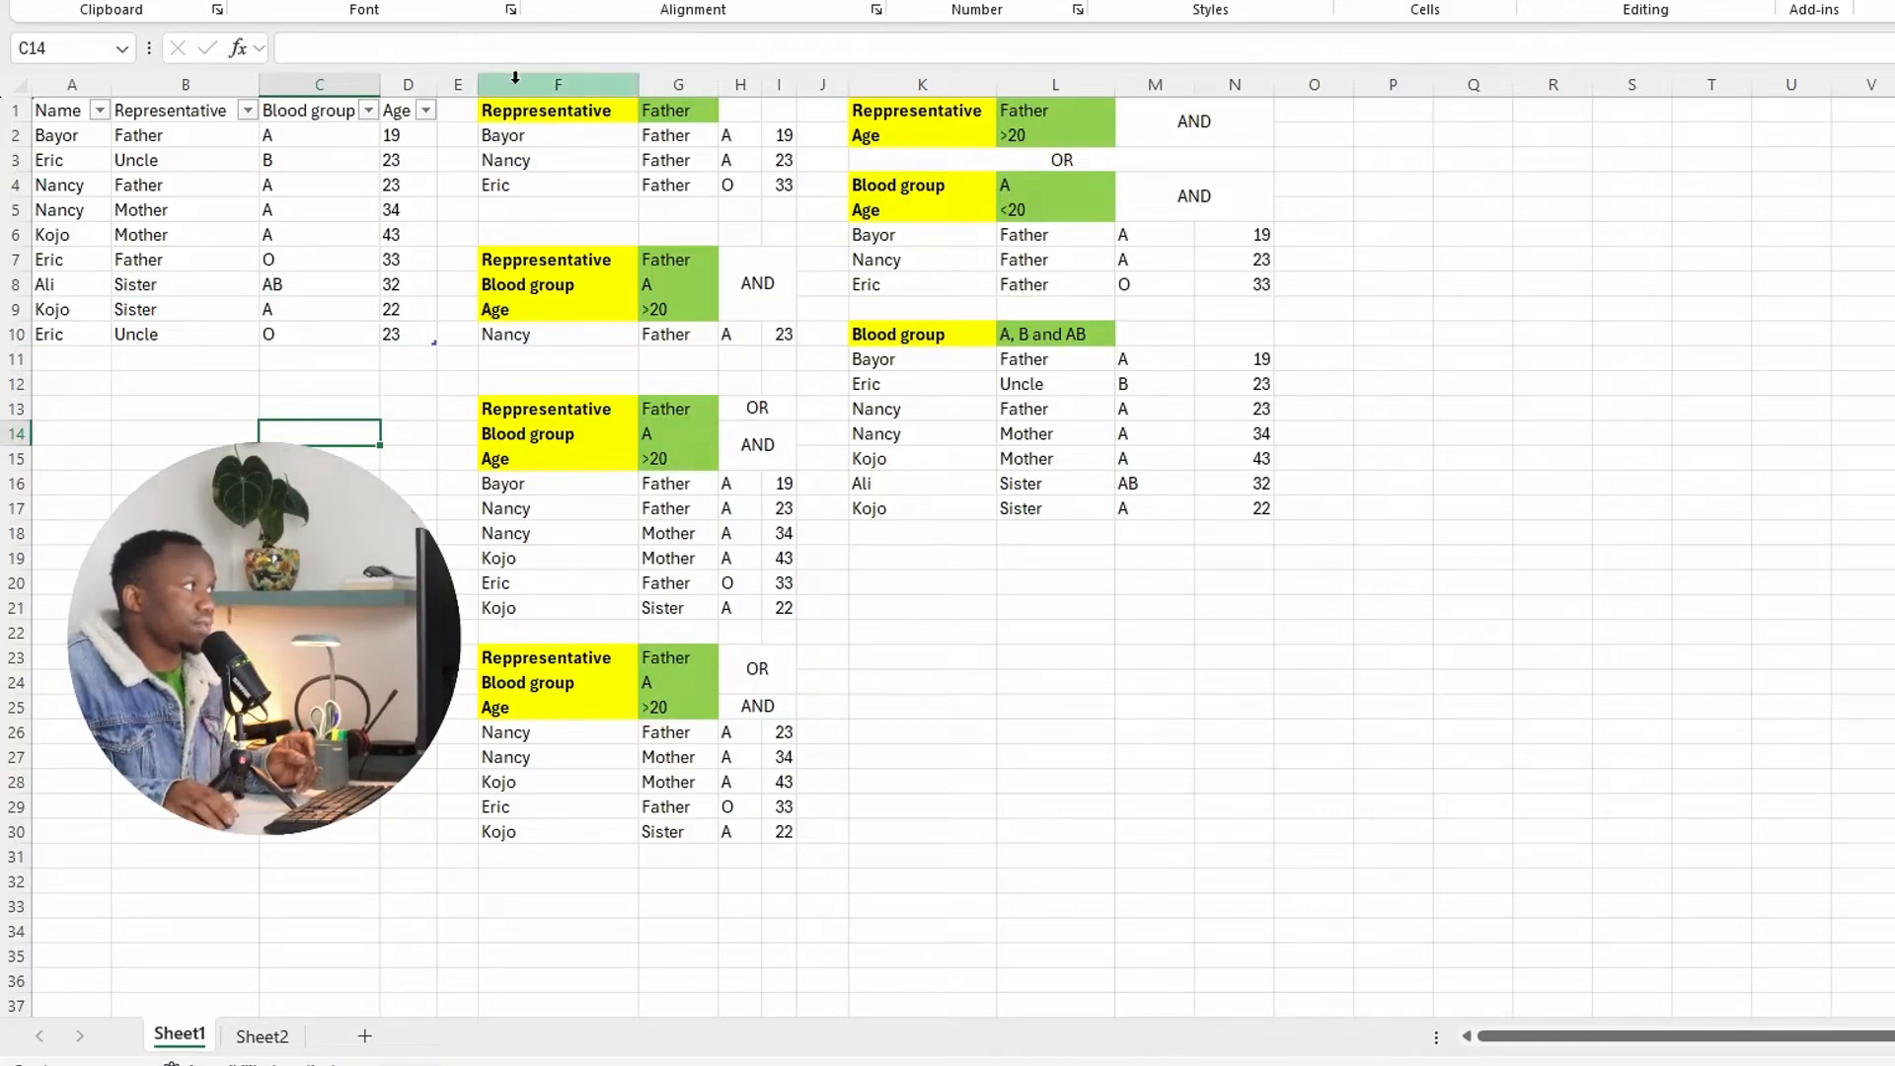
click(525, 139)
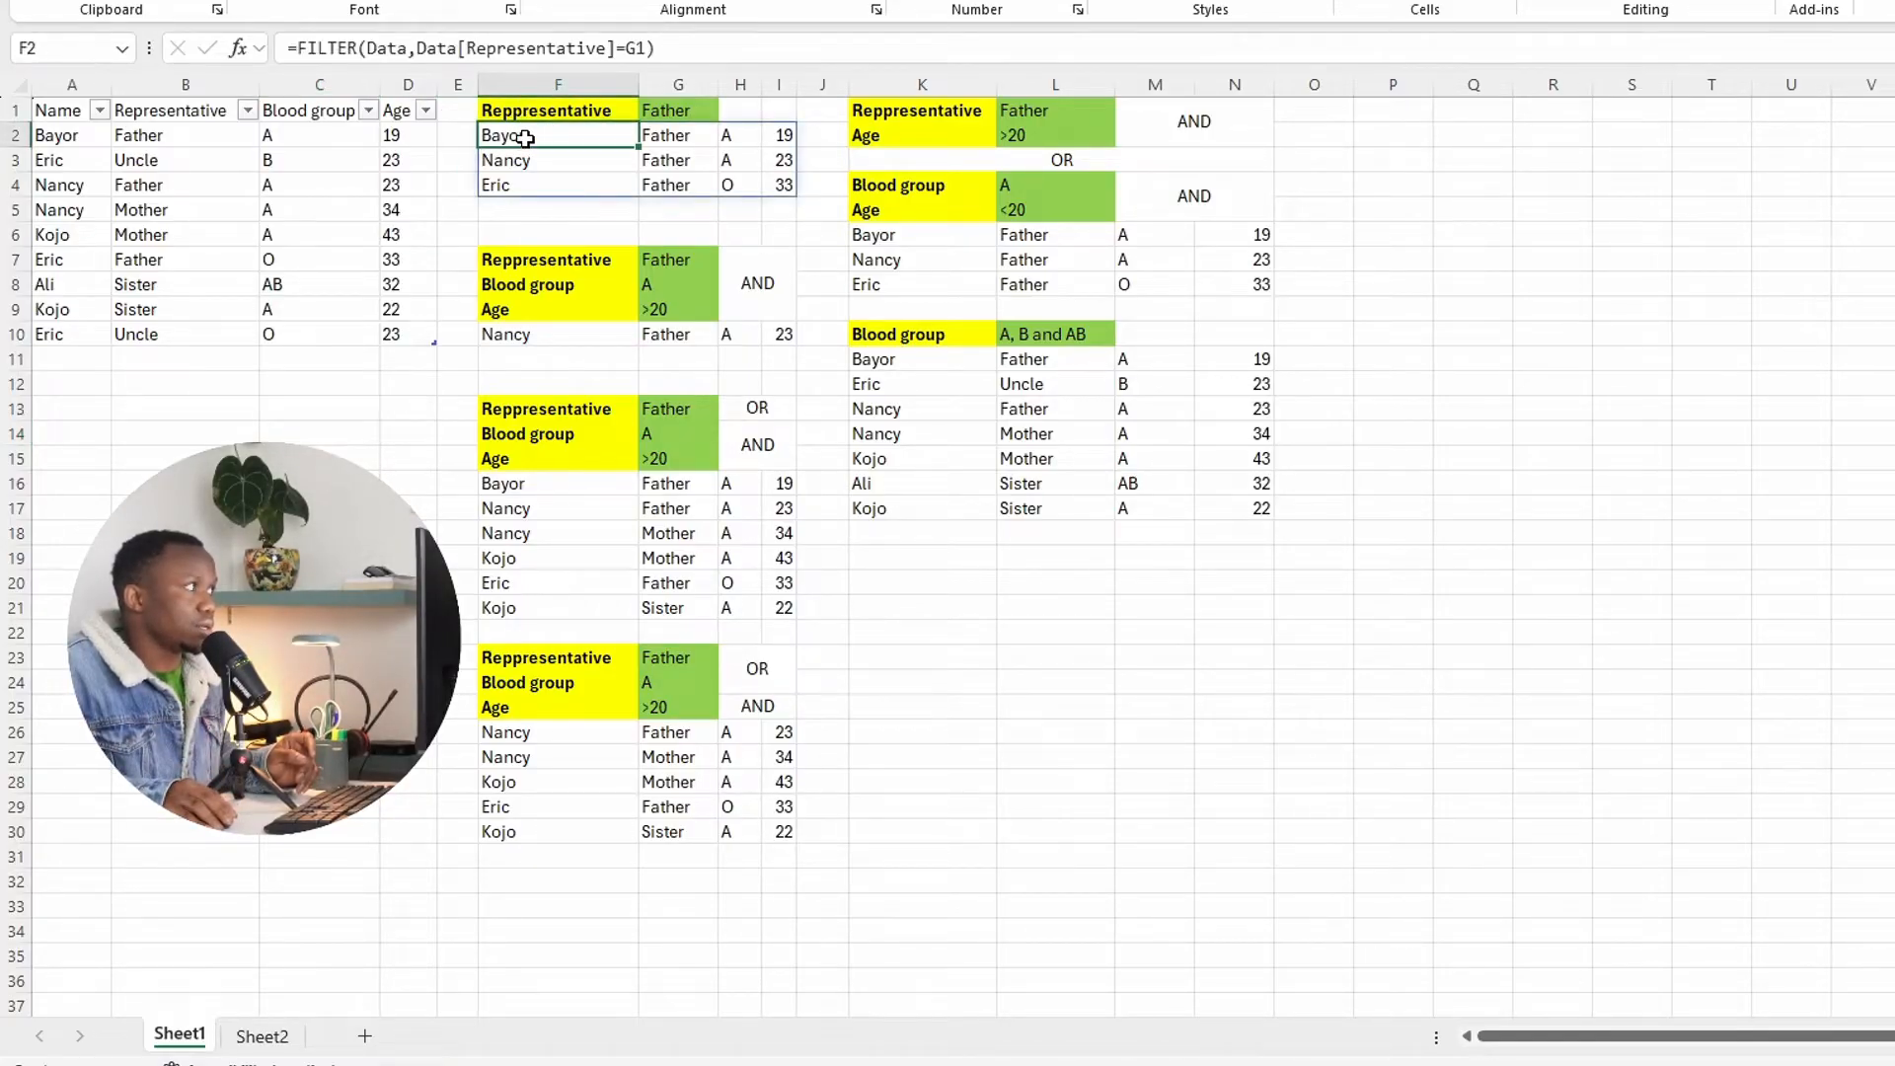
double_click(341, 47)
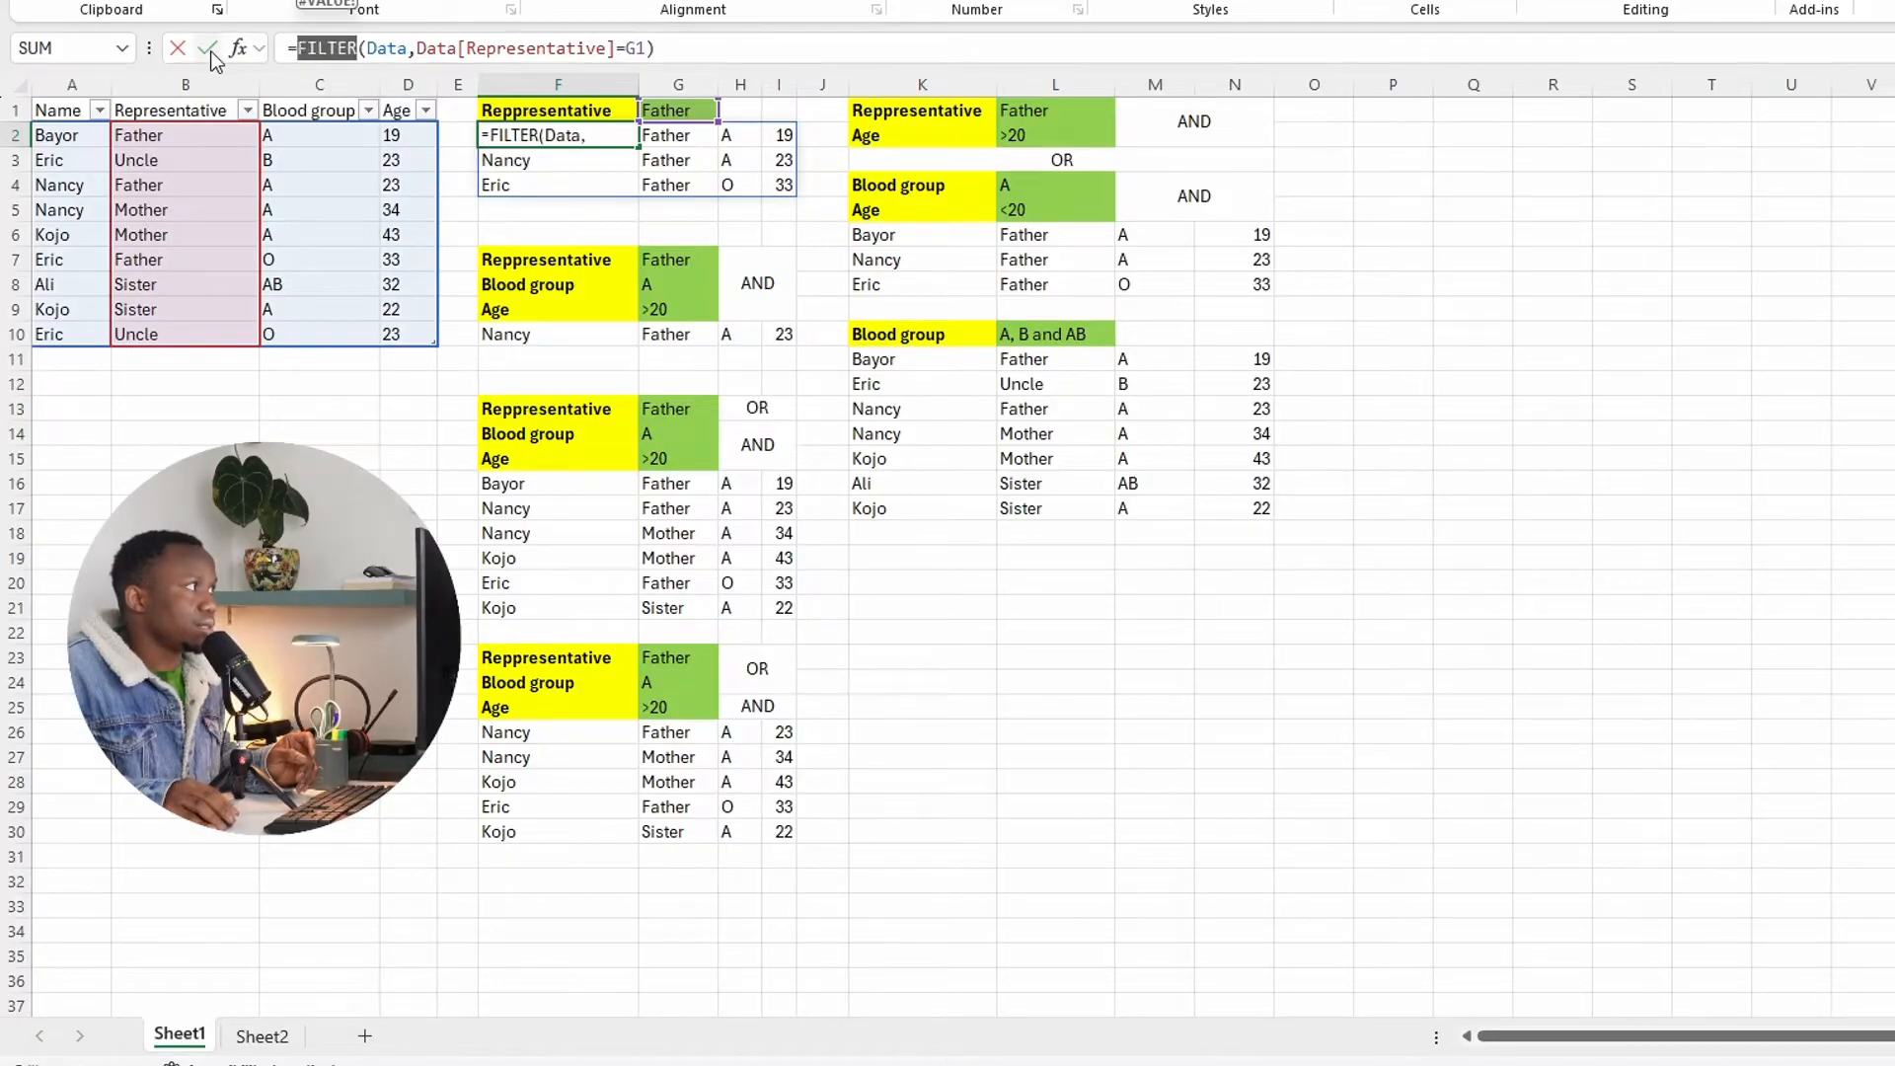
key(Escape)
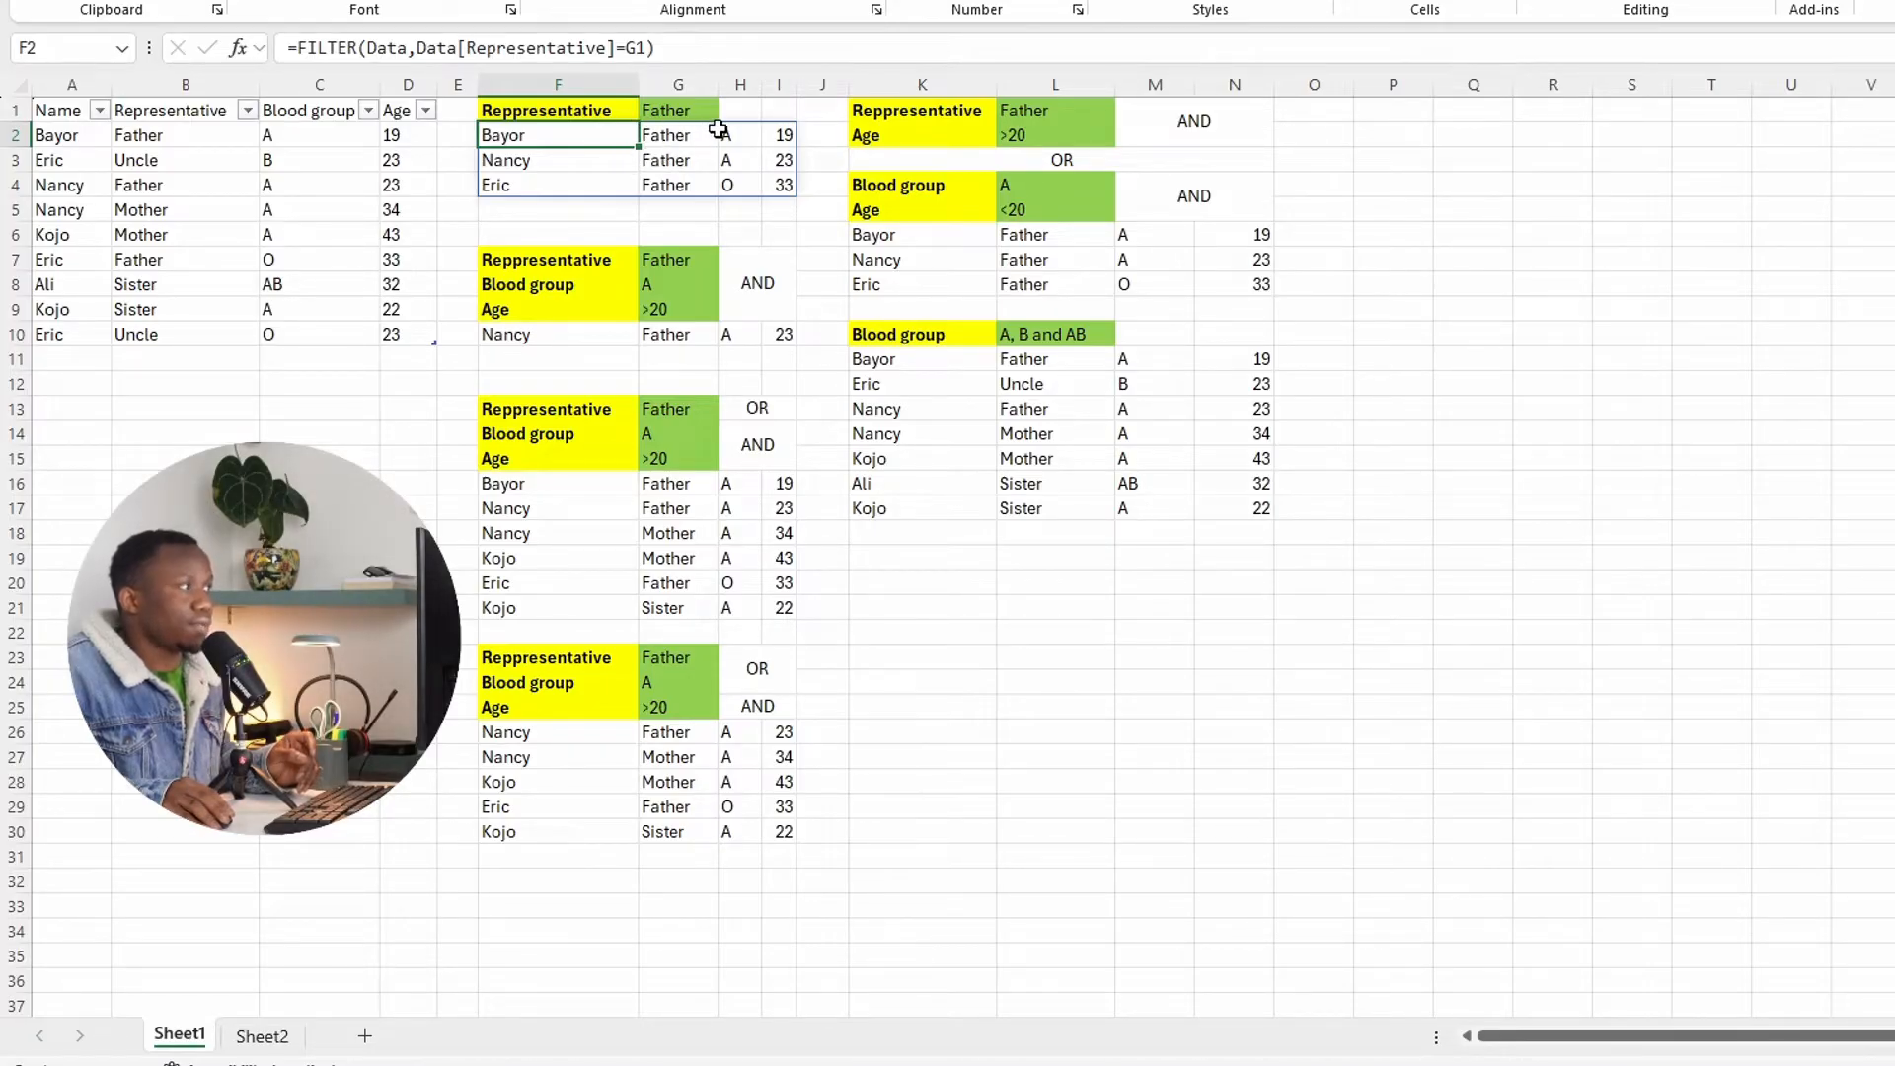
Inspect the filter options of the Blood group and Representative columns in the source table
click(366, 112)
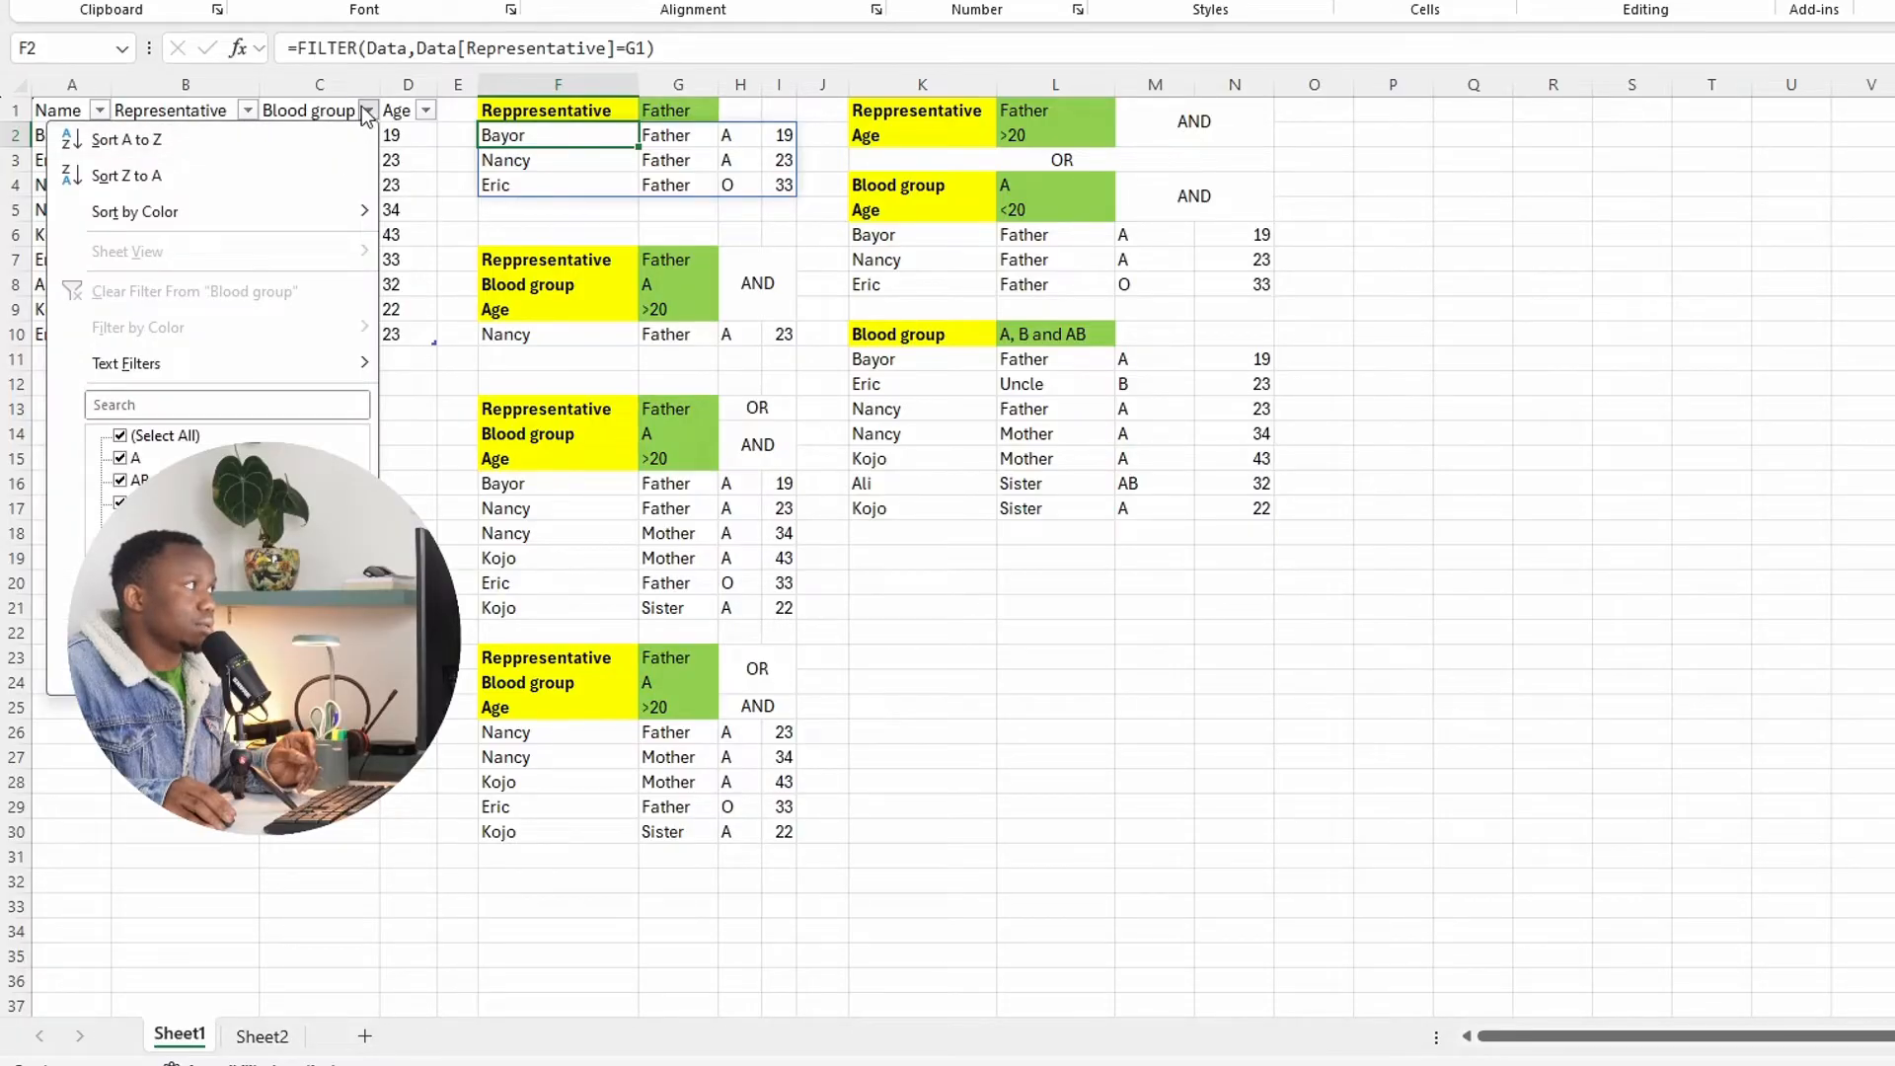
click(366, 112)
click(248, 111)
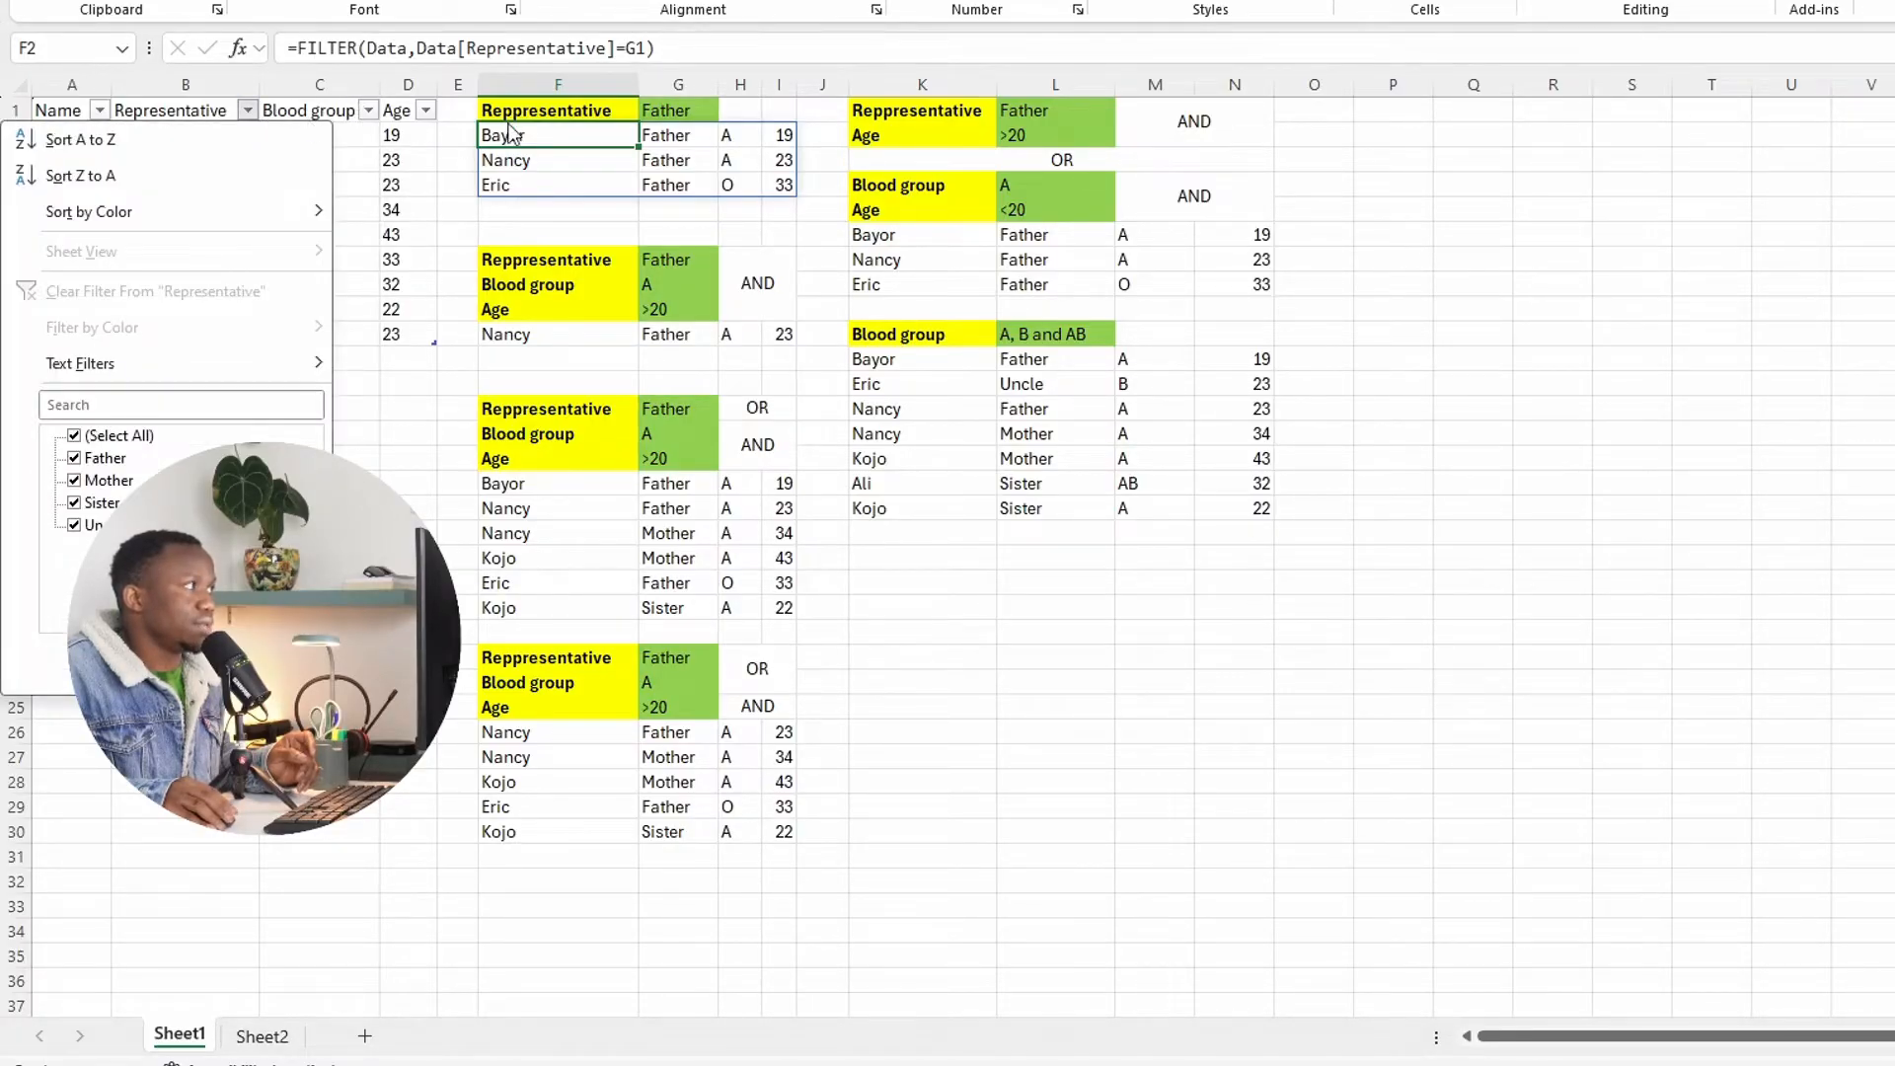
click(72, 440)
click(73, 435)
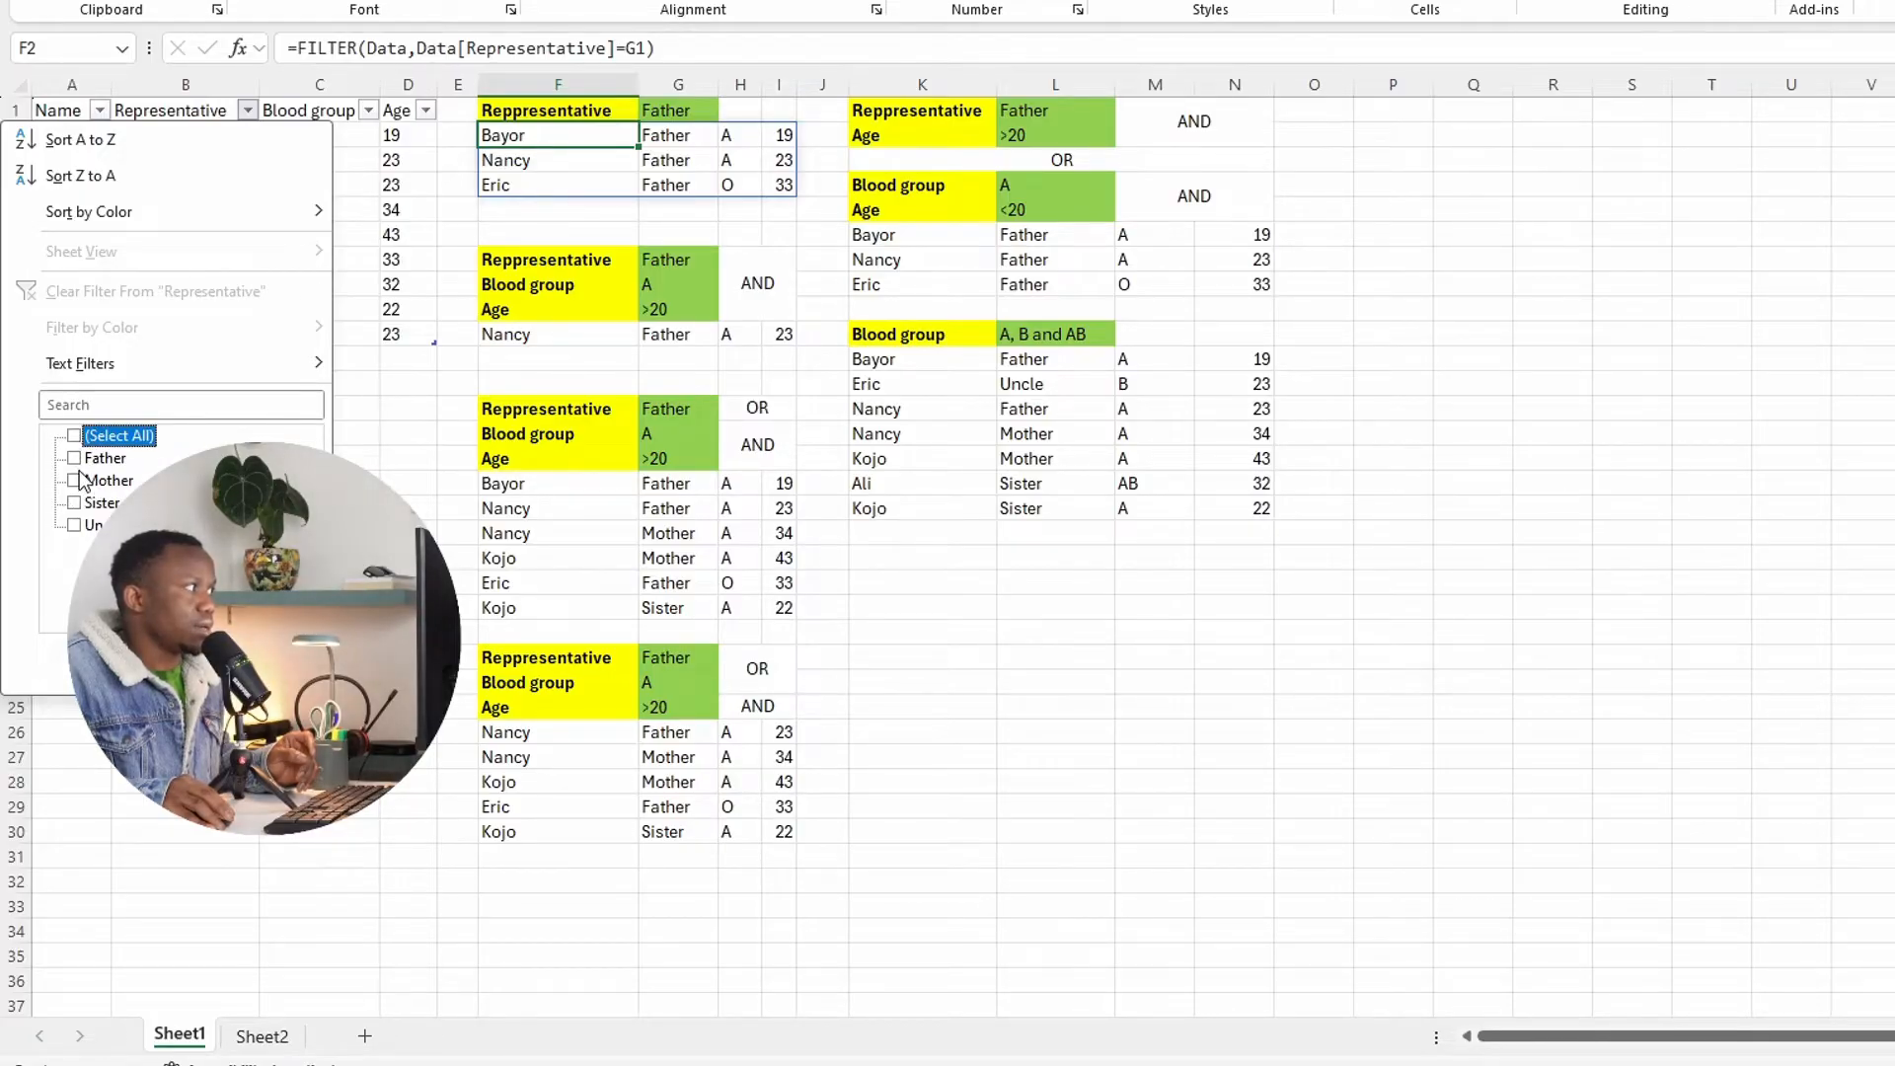
key(Escape)
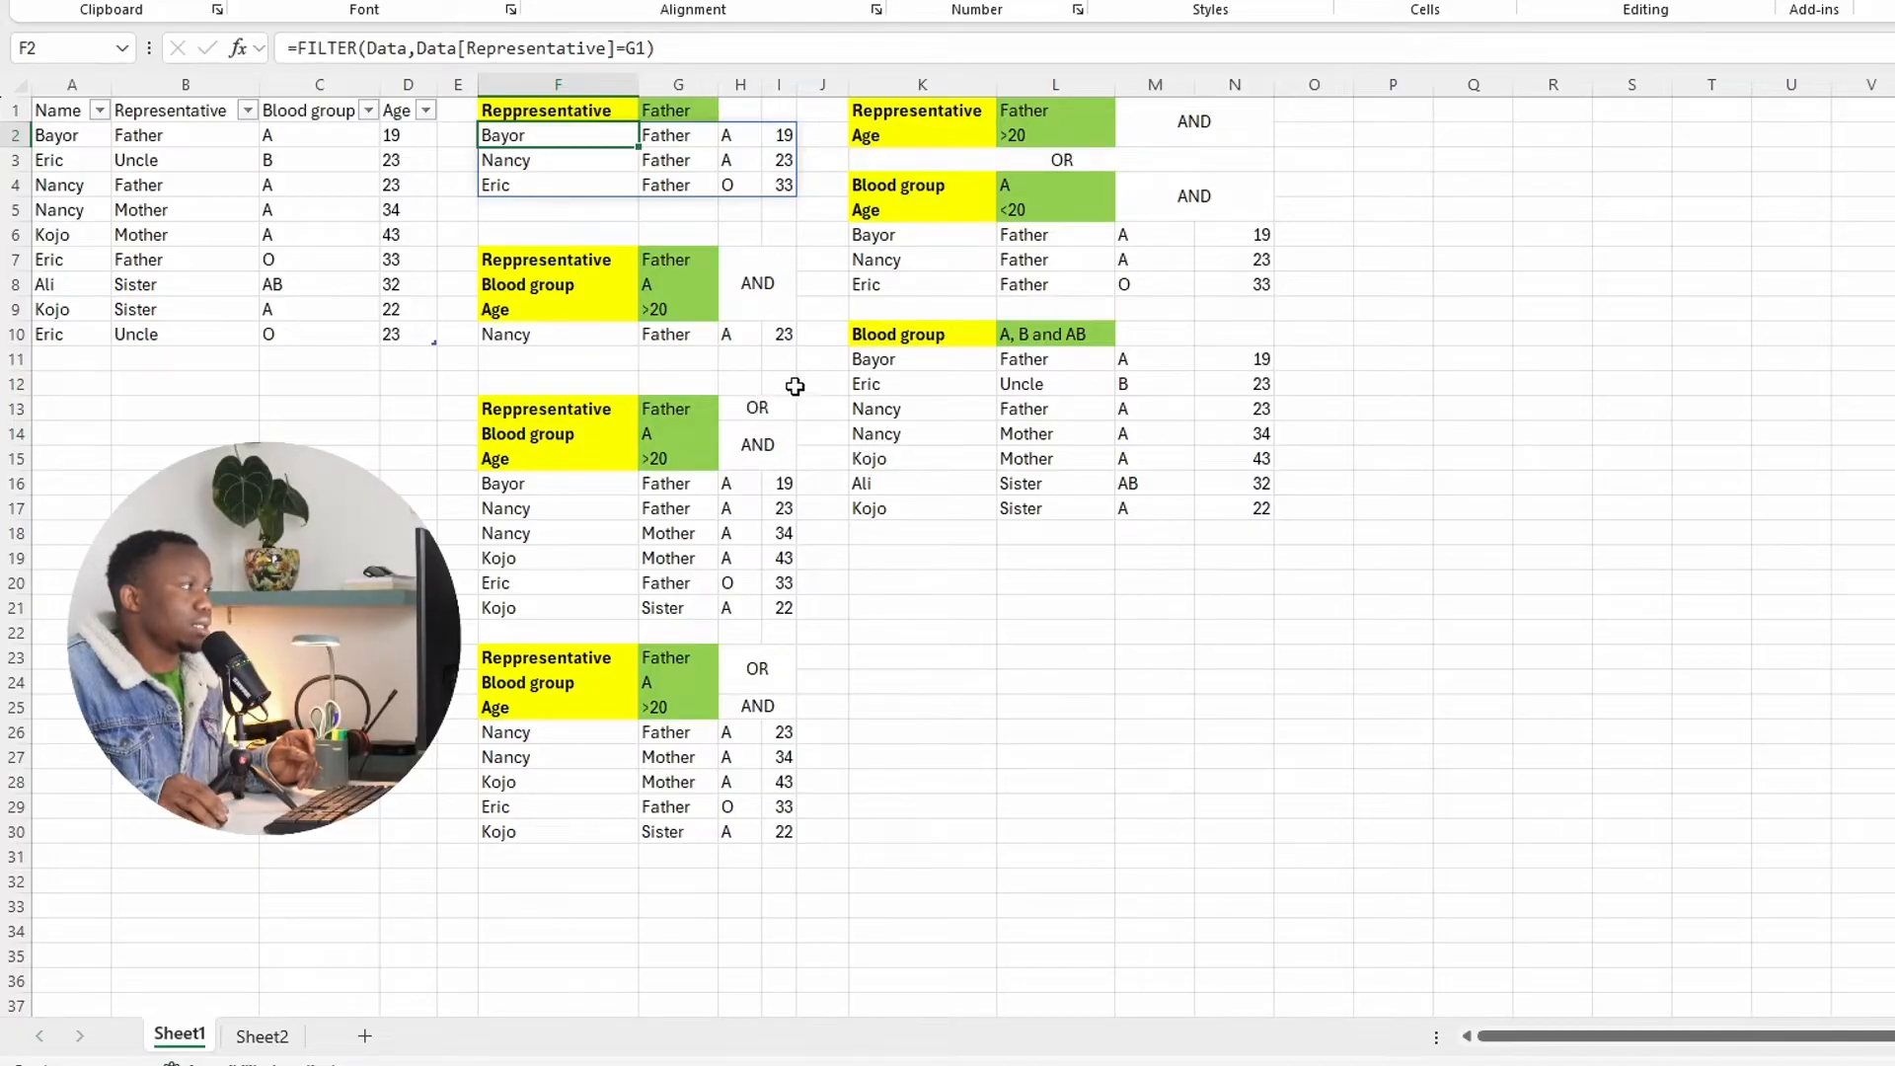
On Sheet2, convert the data range A1:D10 into a table with headers
click(262, 1037)
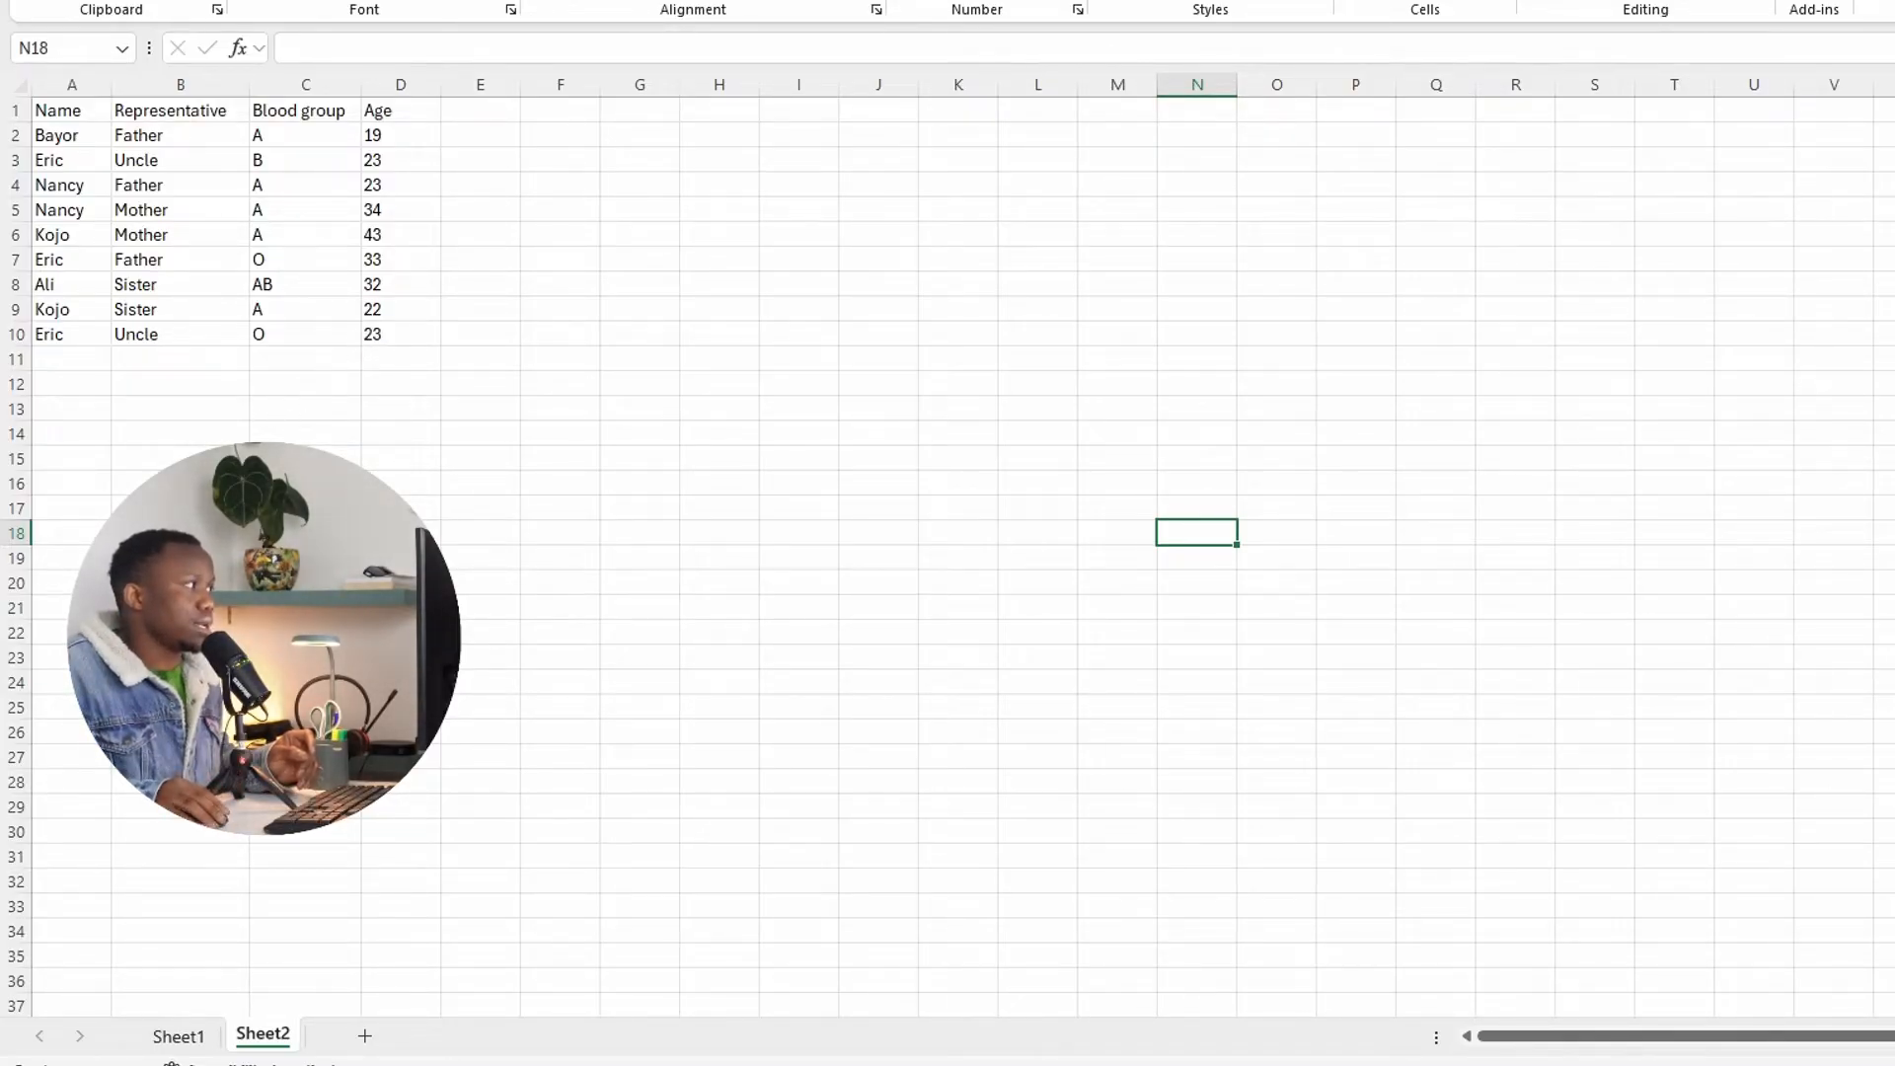
click(306, 683)
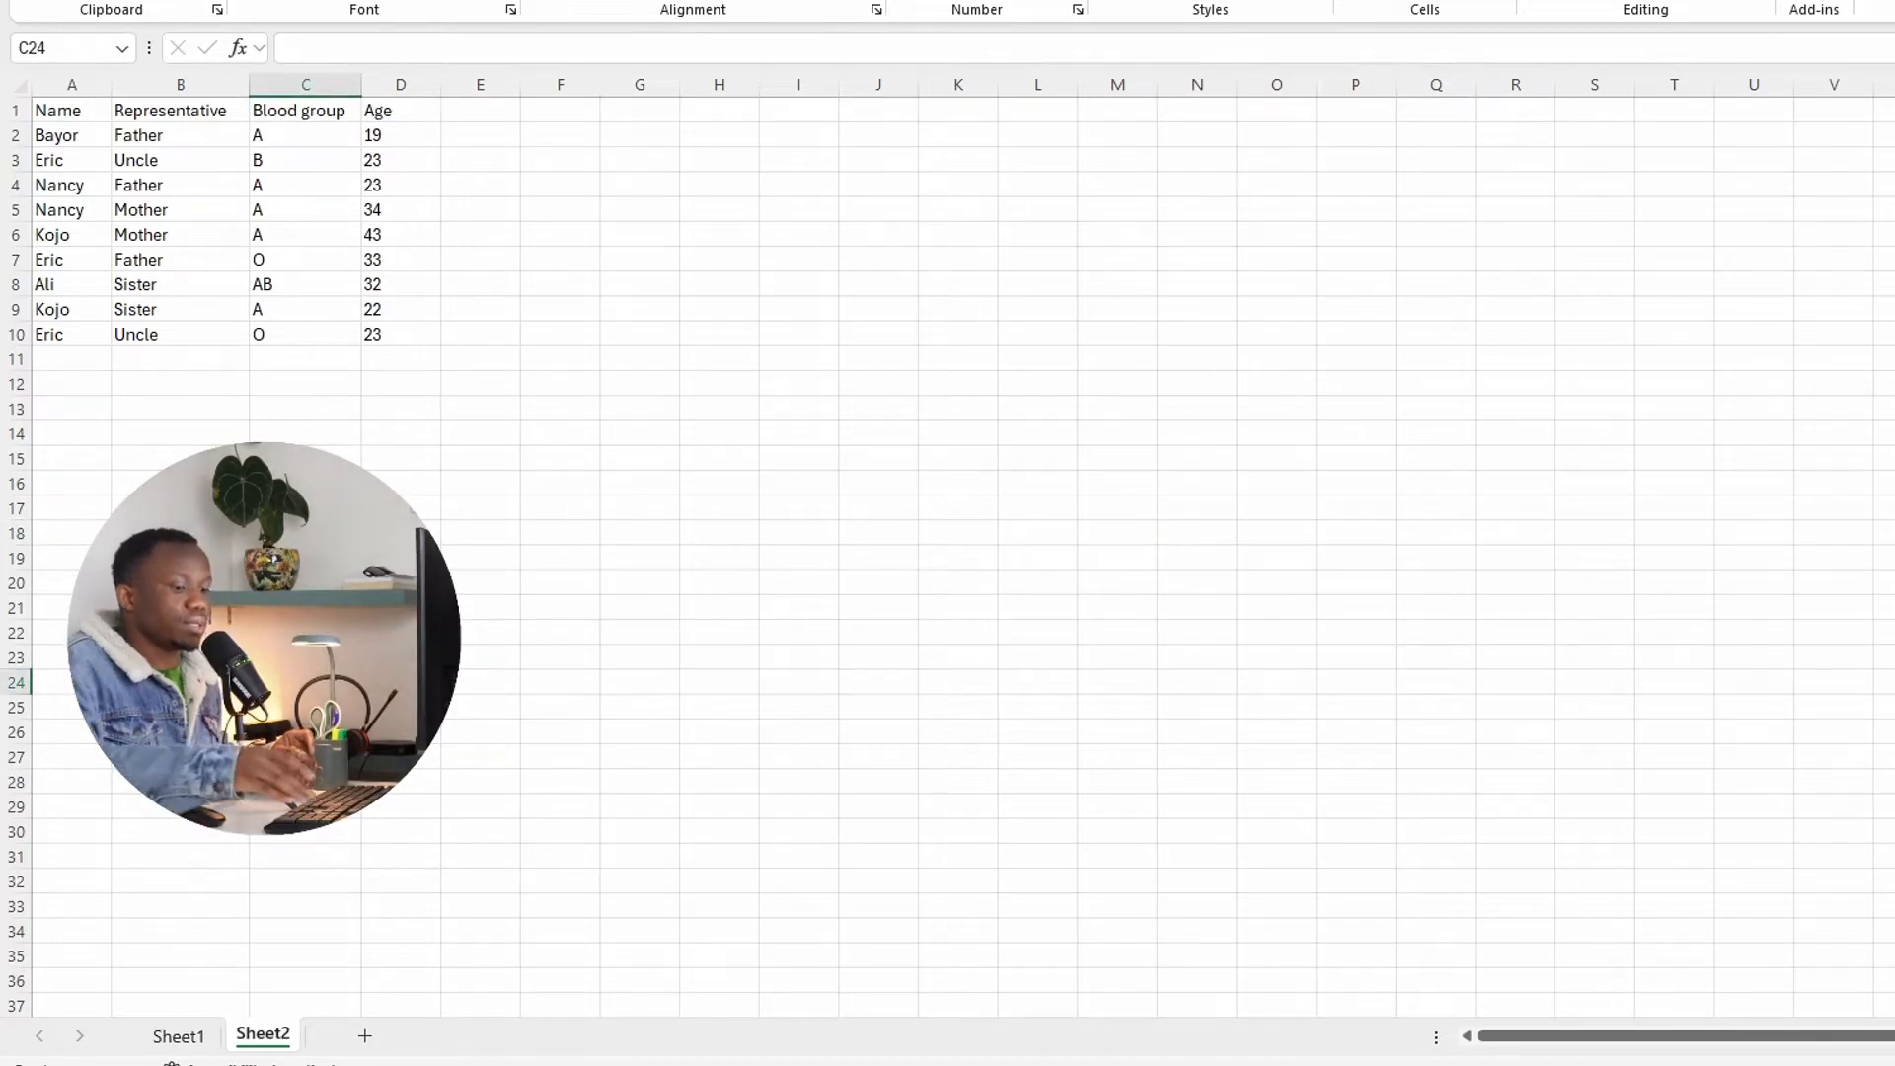
text(-)
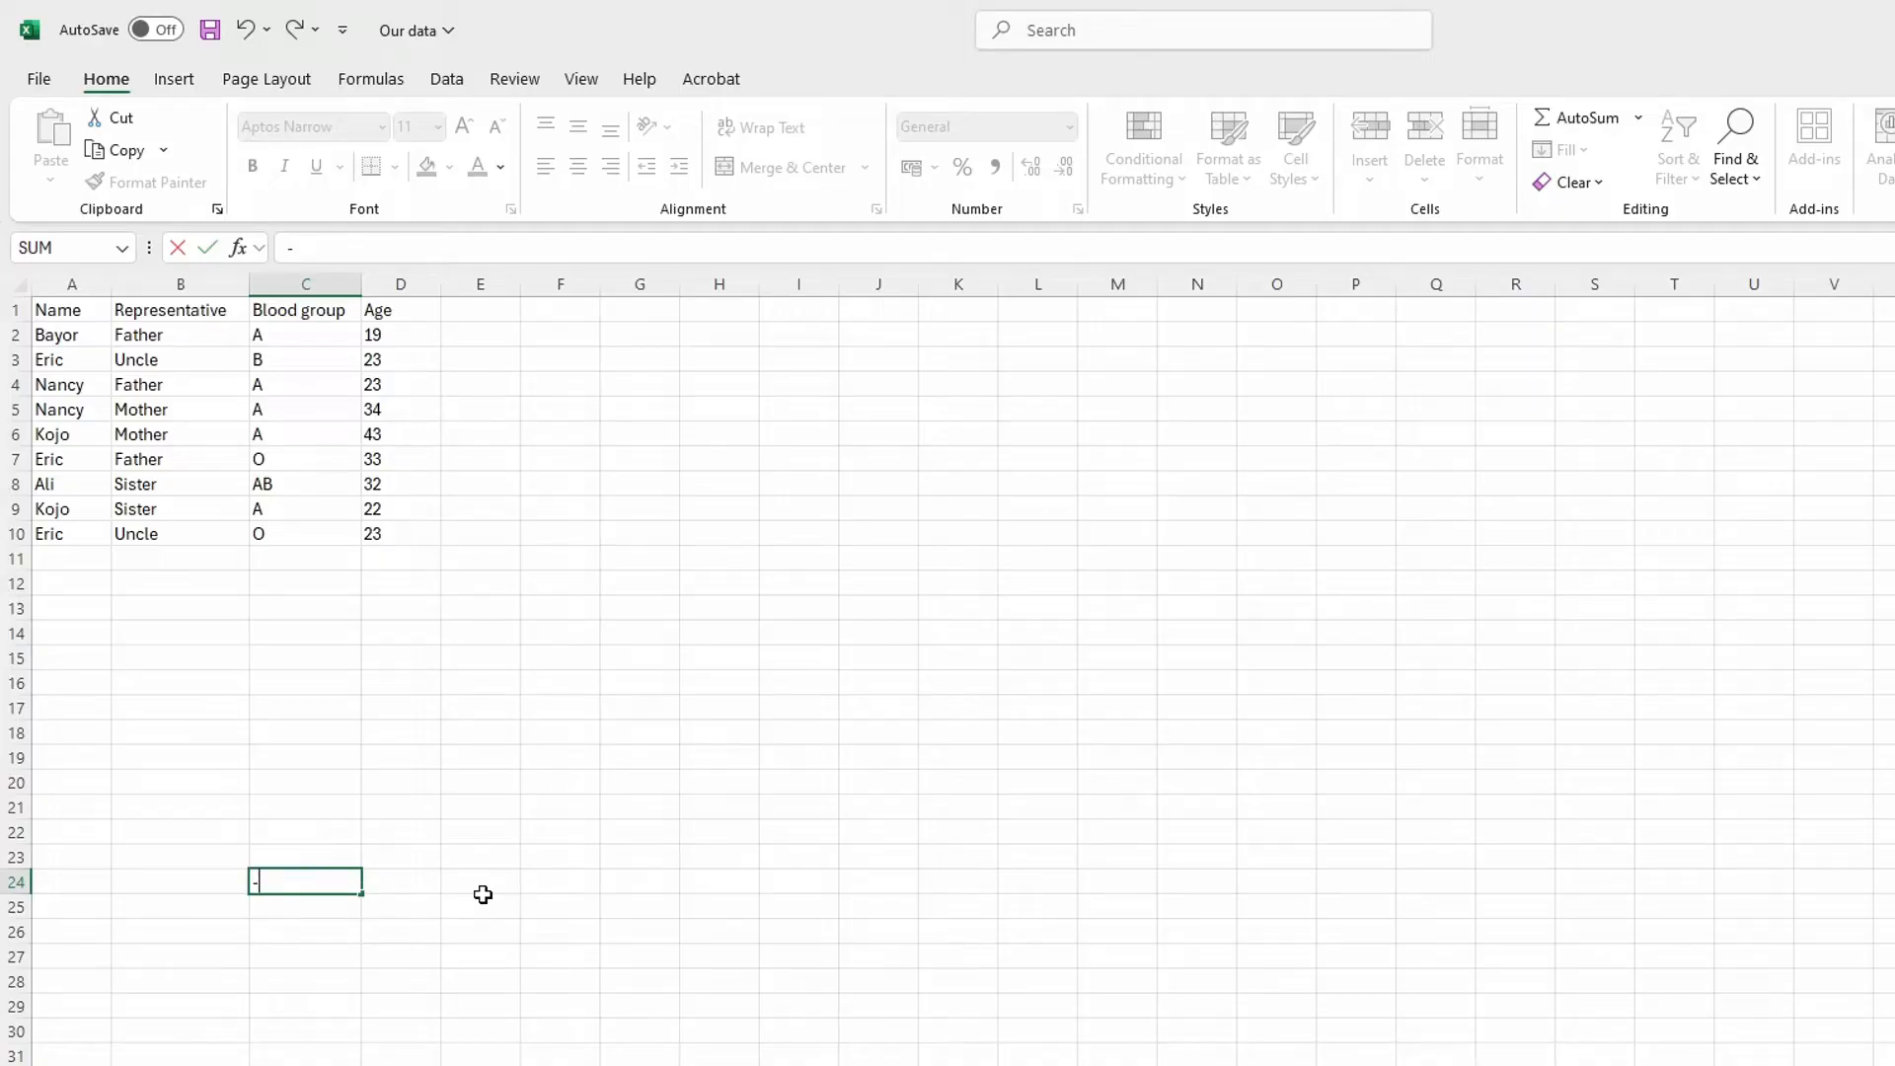
key(Escape)
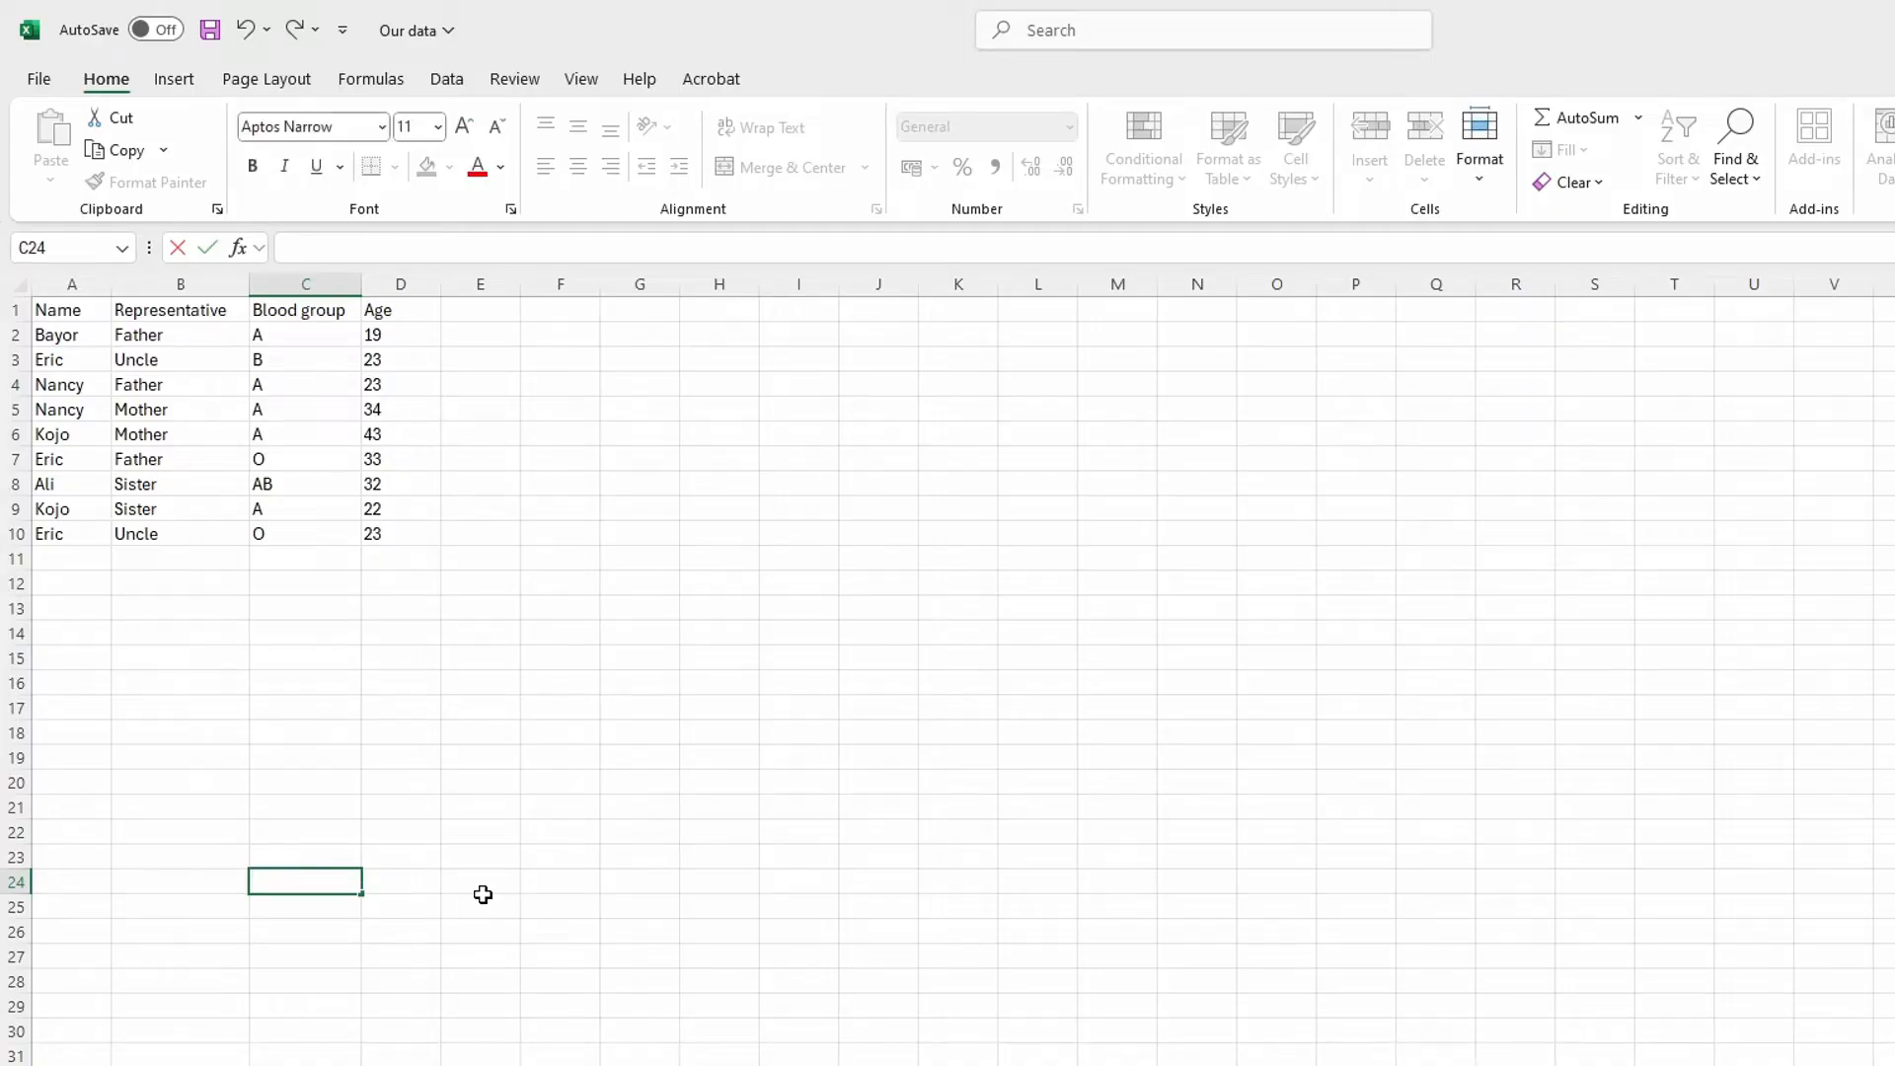
click(164, 383)
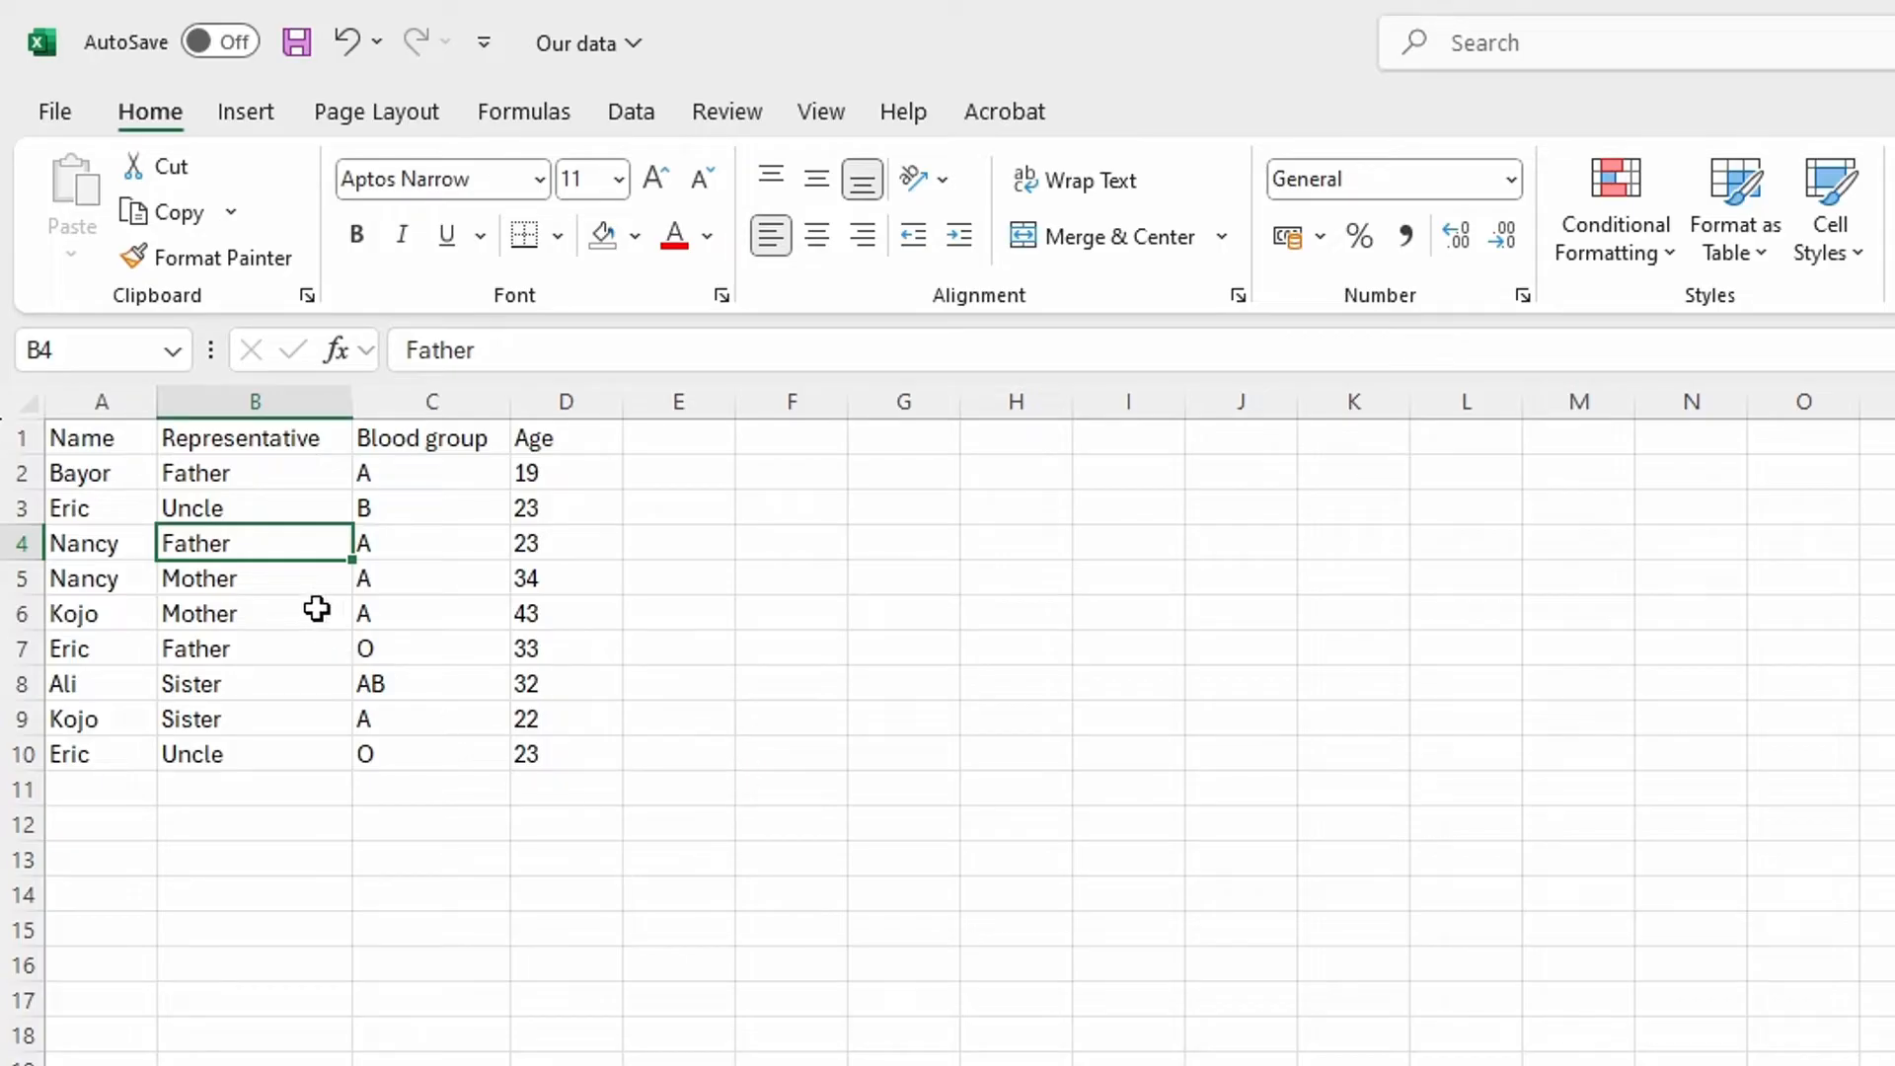
click(90, 428)
drag(90, 428, 533, 757)
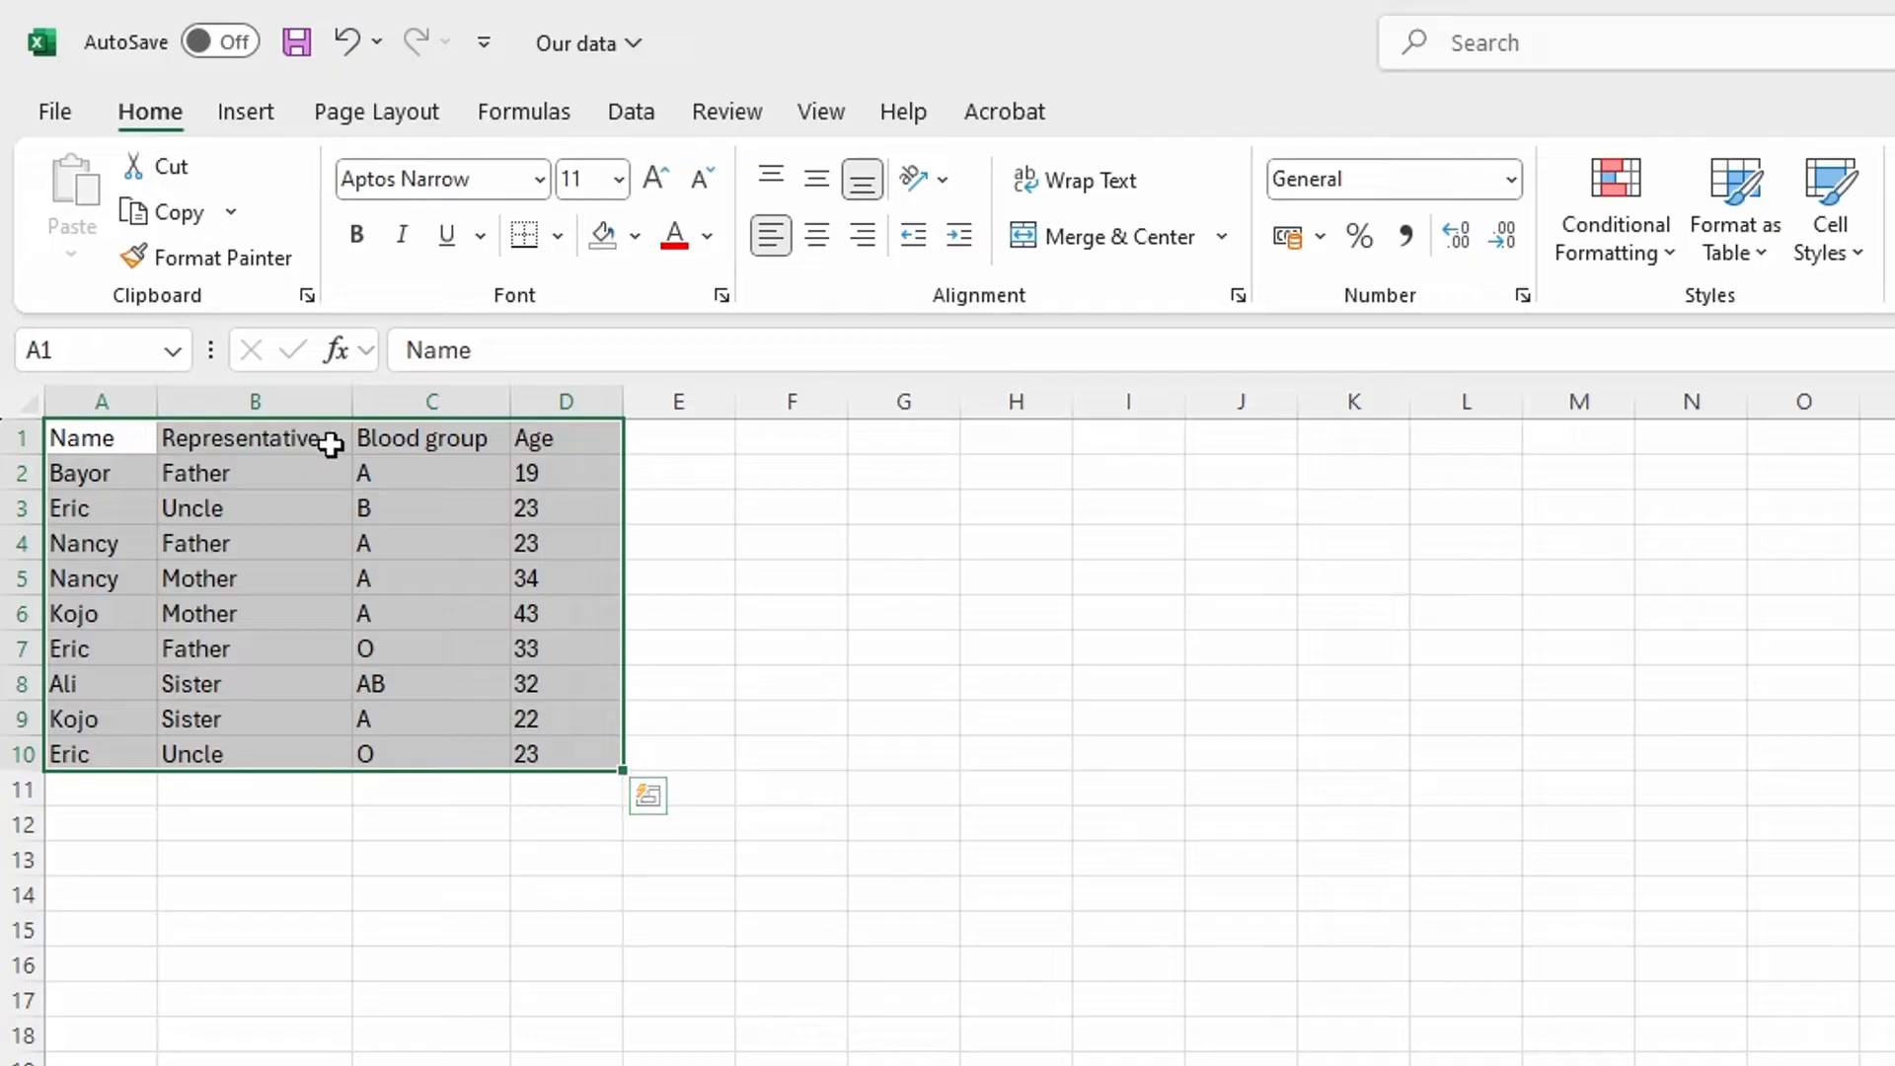
click(252, 121)
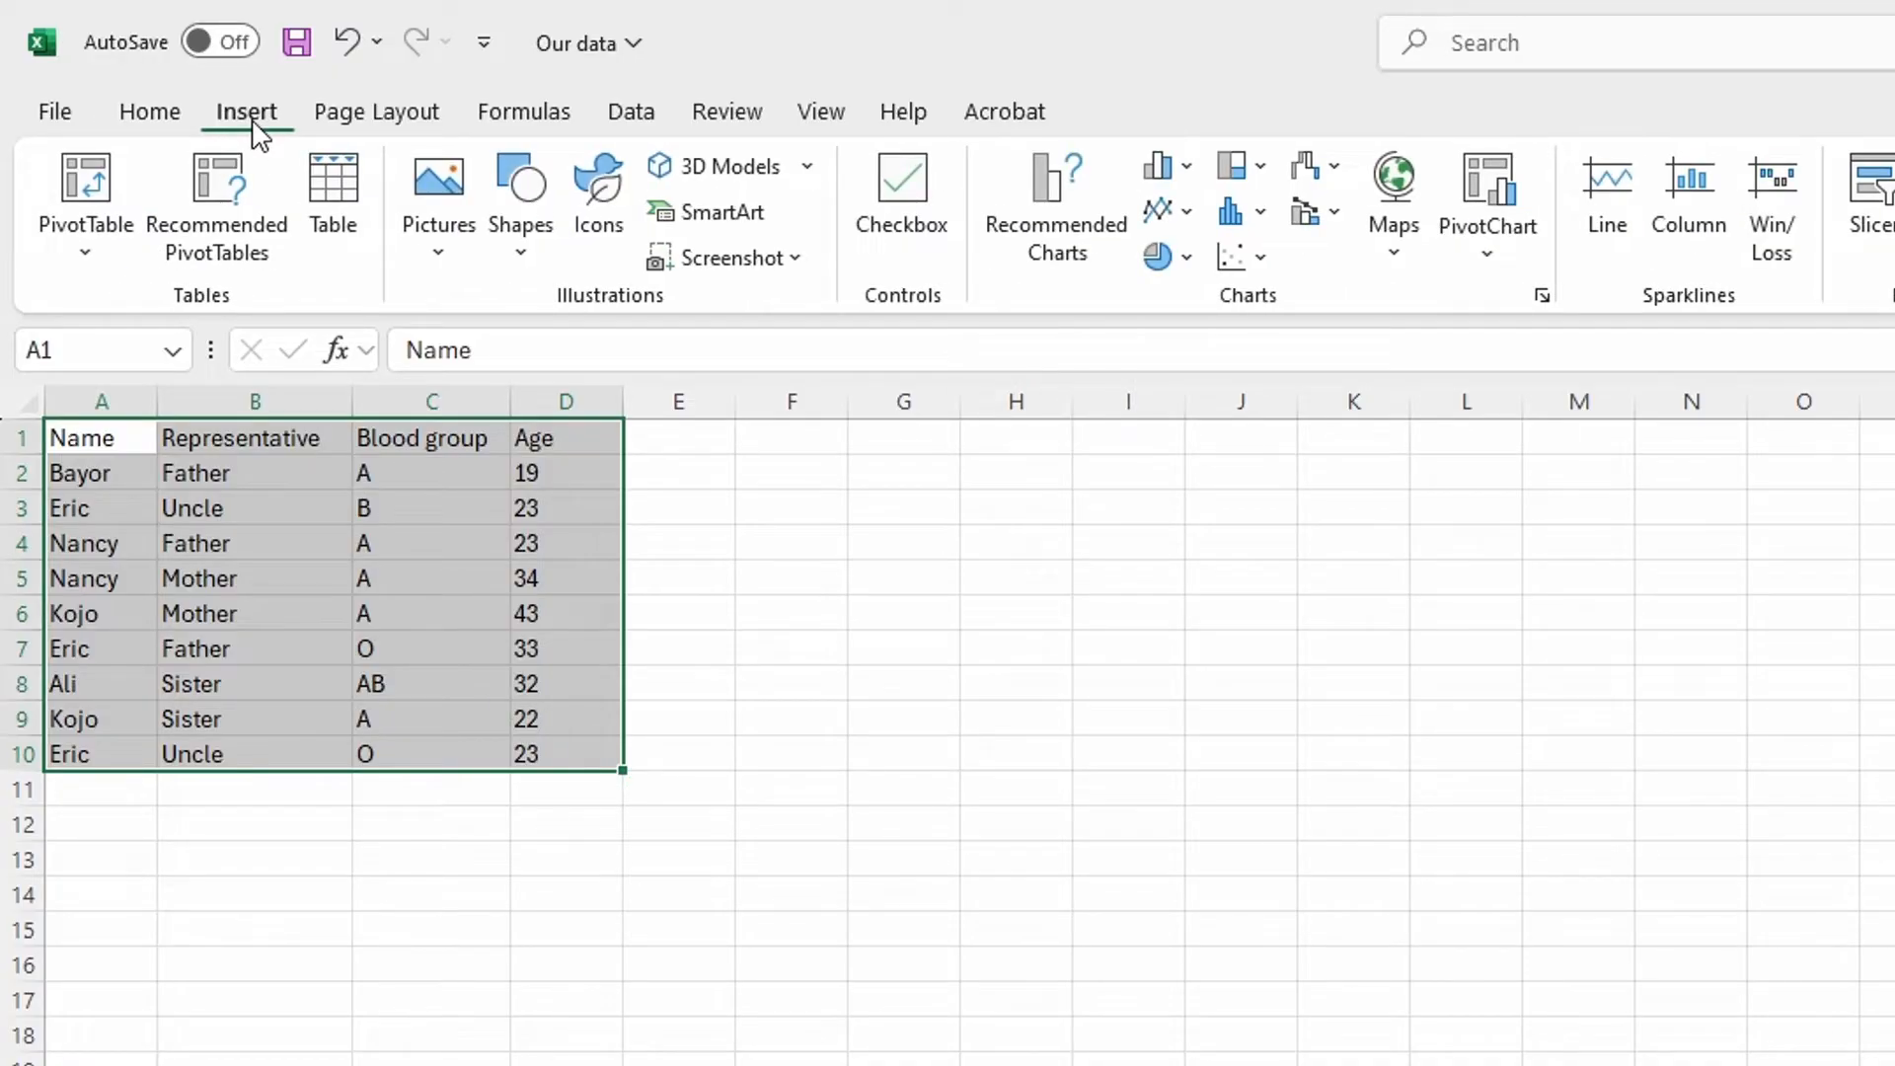
click(336, 215)
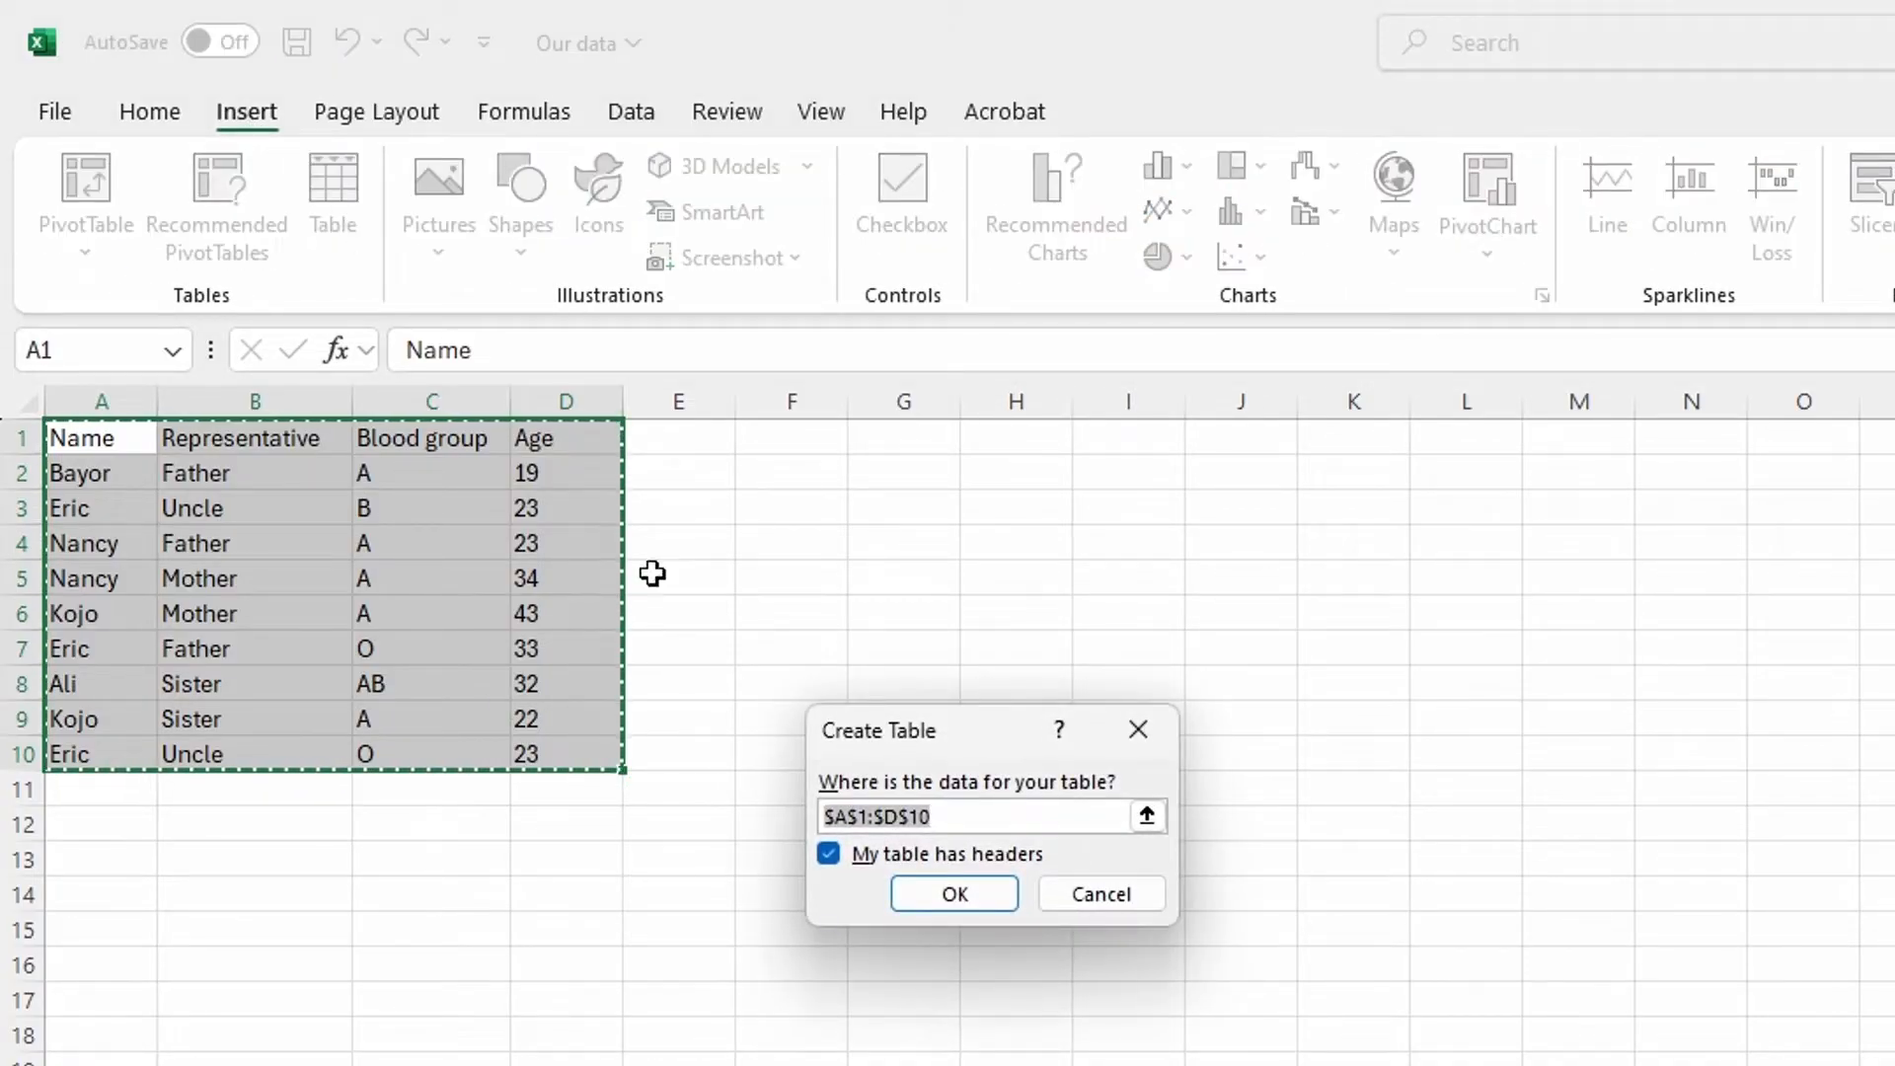
click(974, 896)
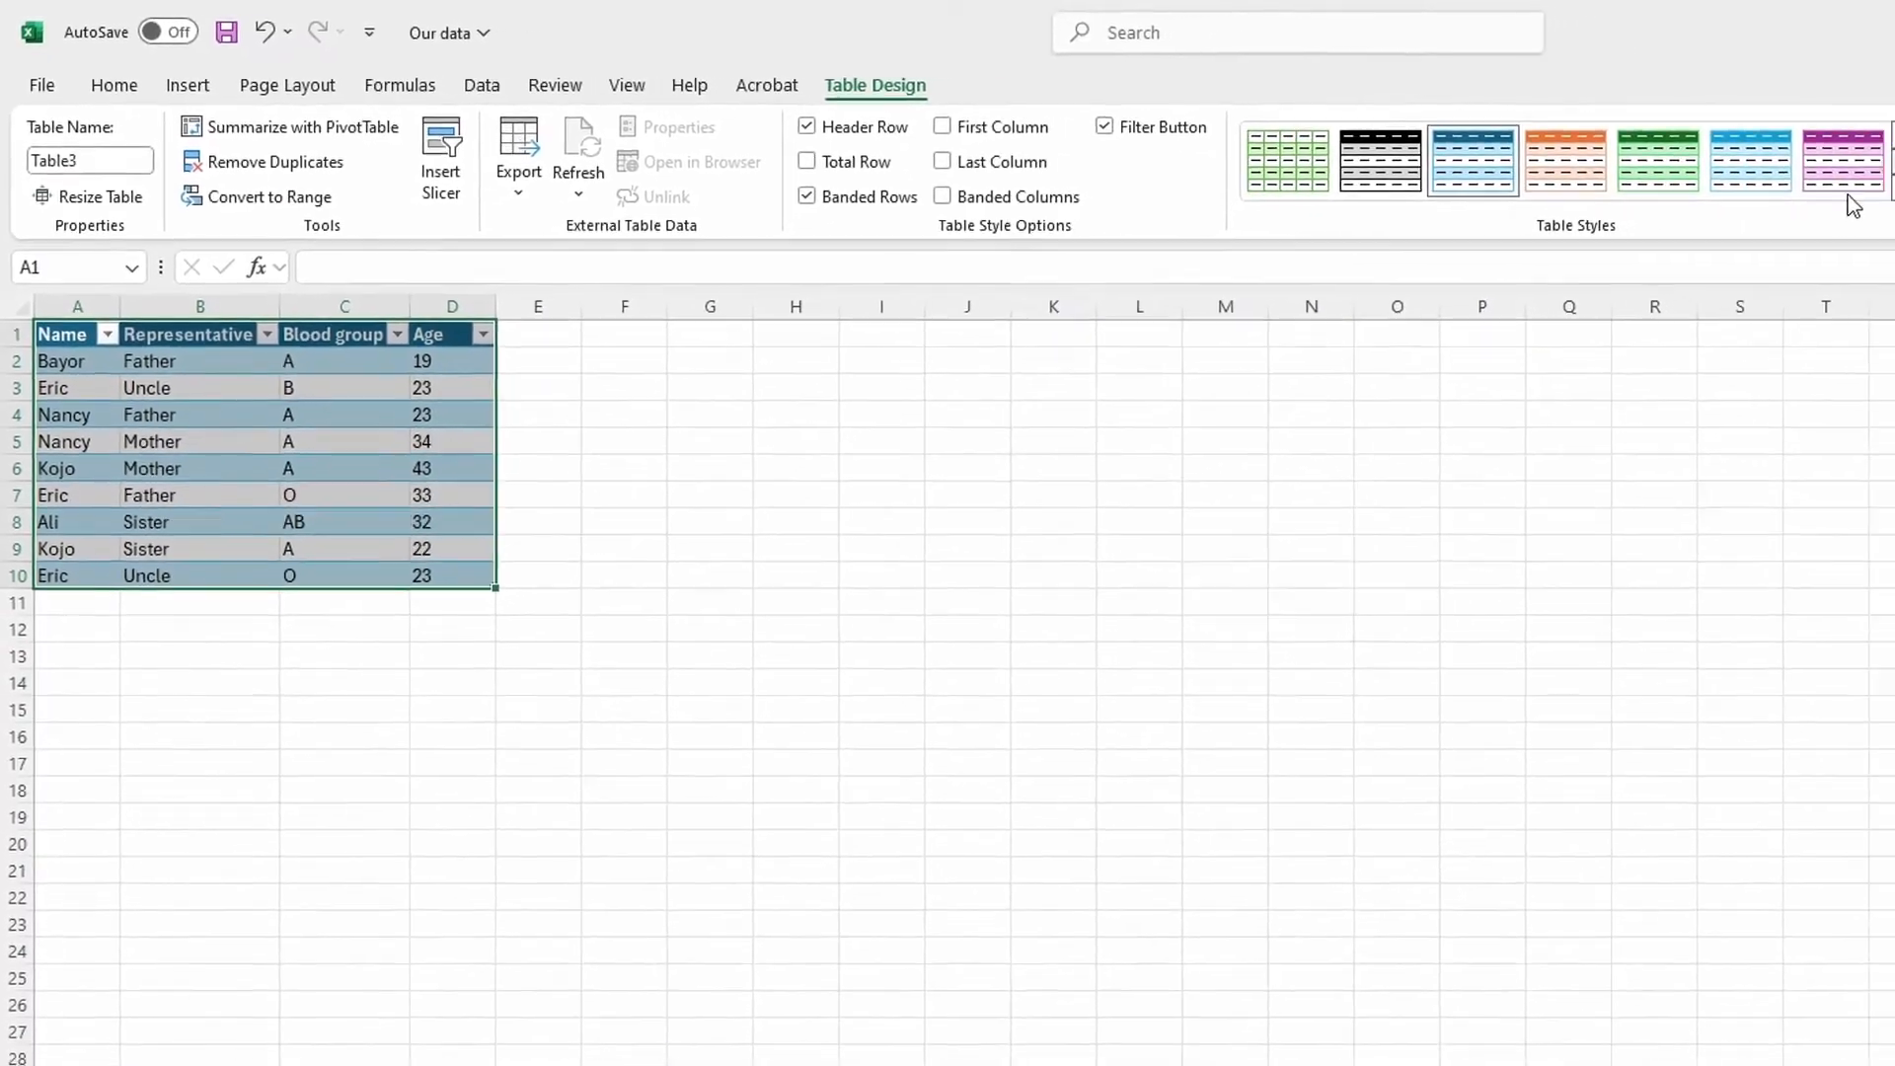
Apply the plain, unformatted Light table style to the new table and name the table Dataset
click(1834, 180)
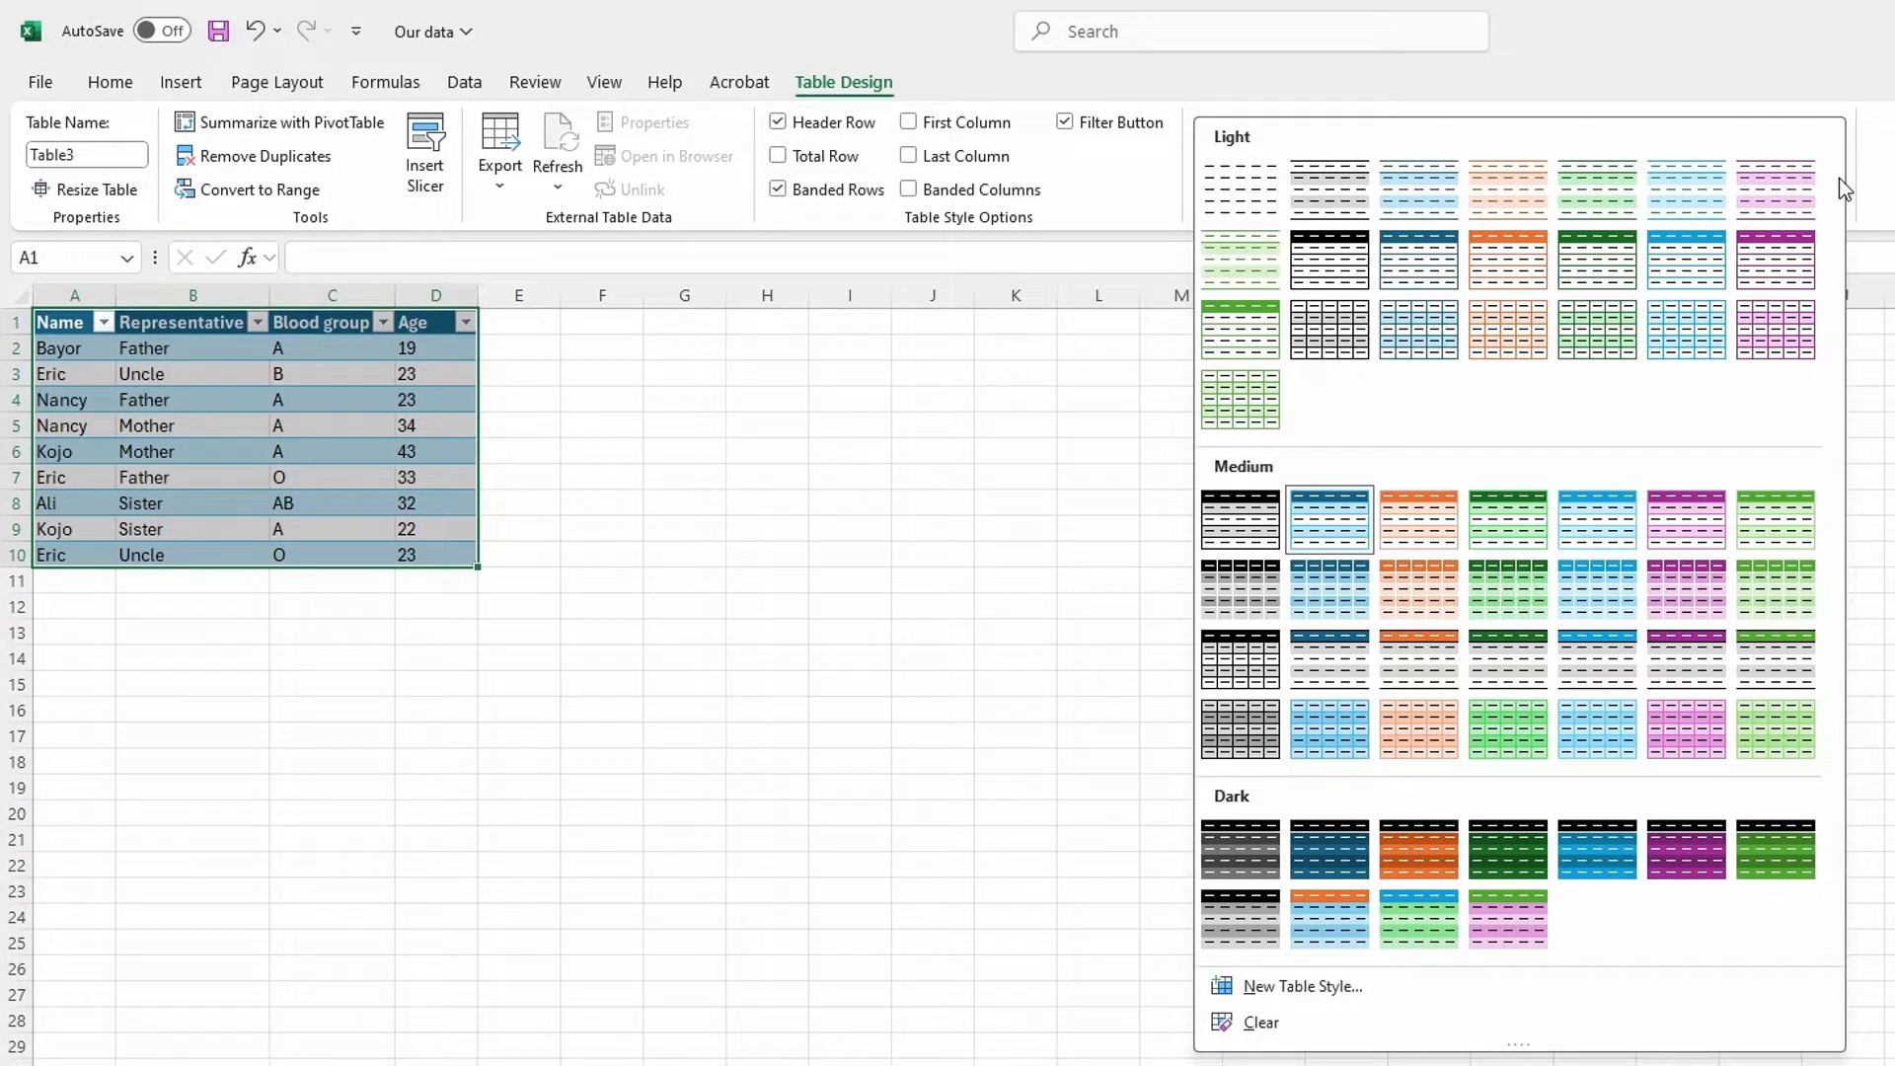
click(1246, 209)
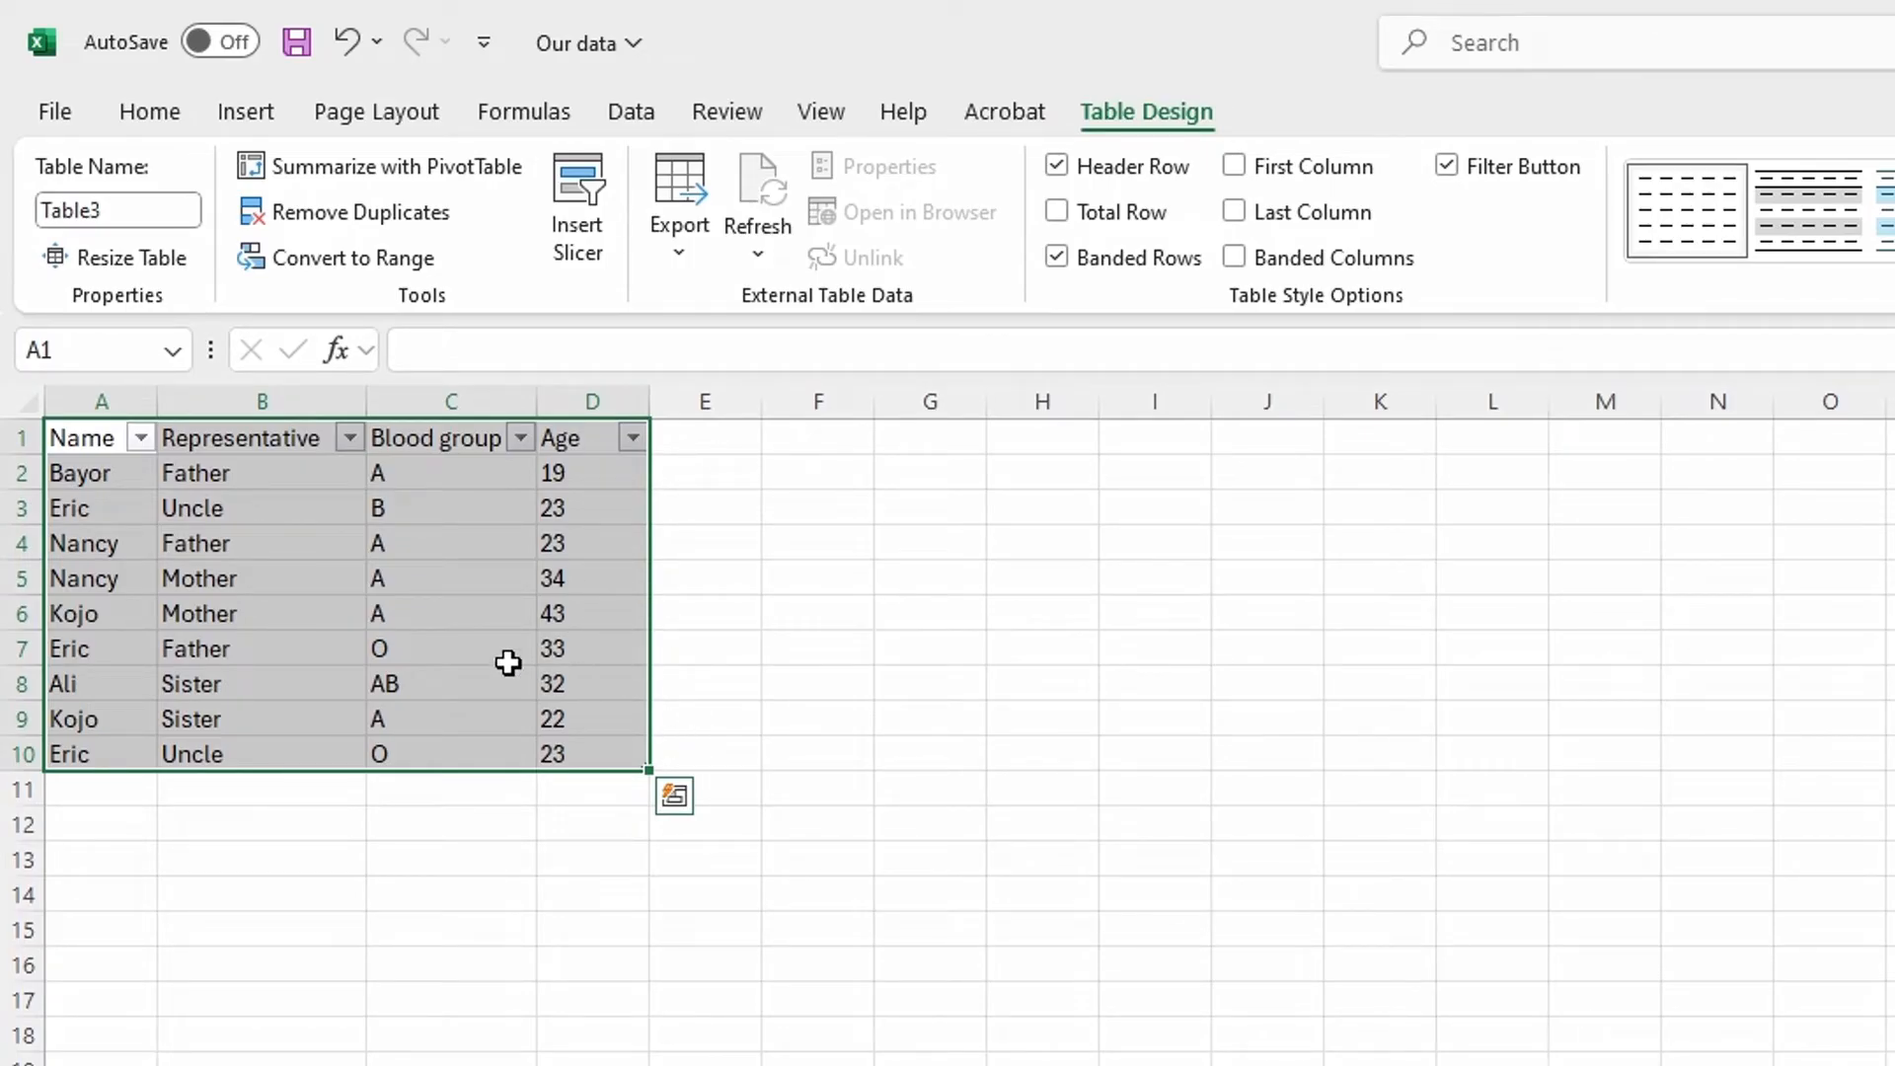
click(155, 198)
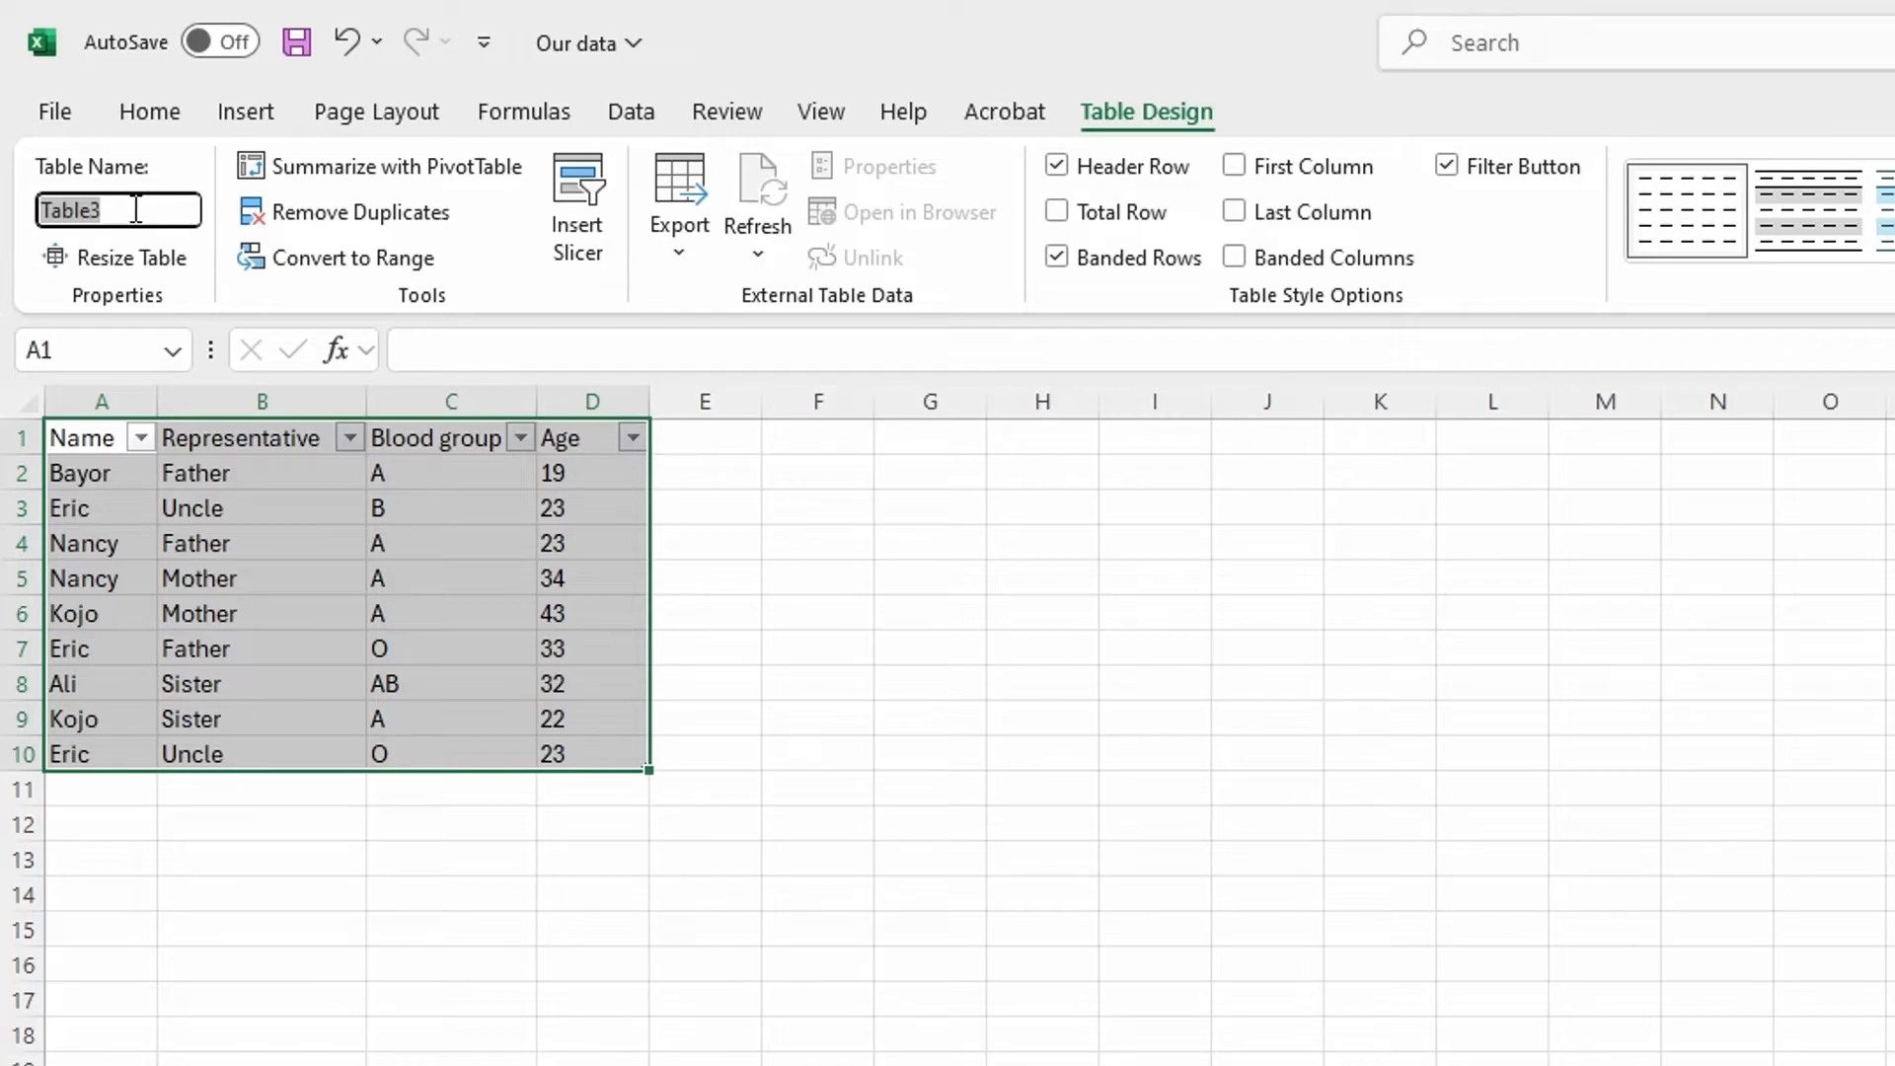
text(Dataset)
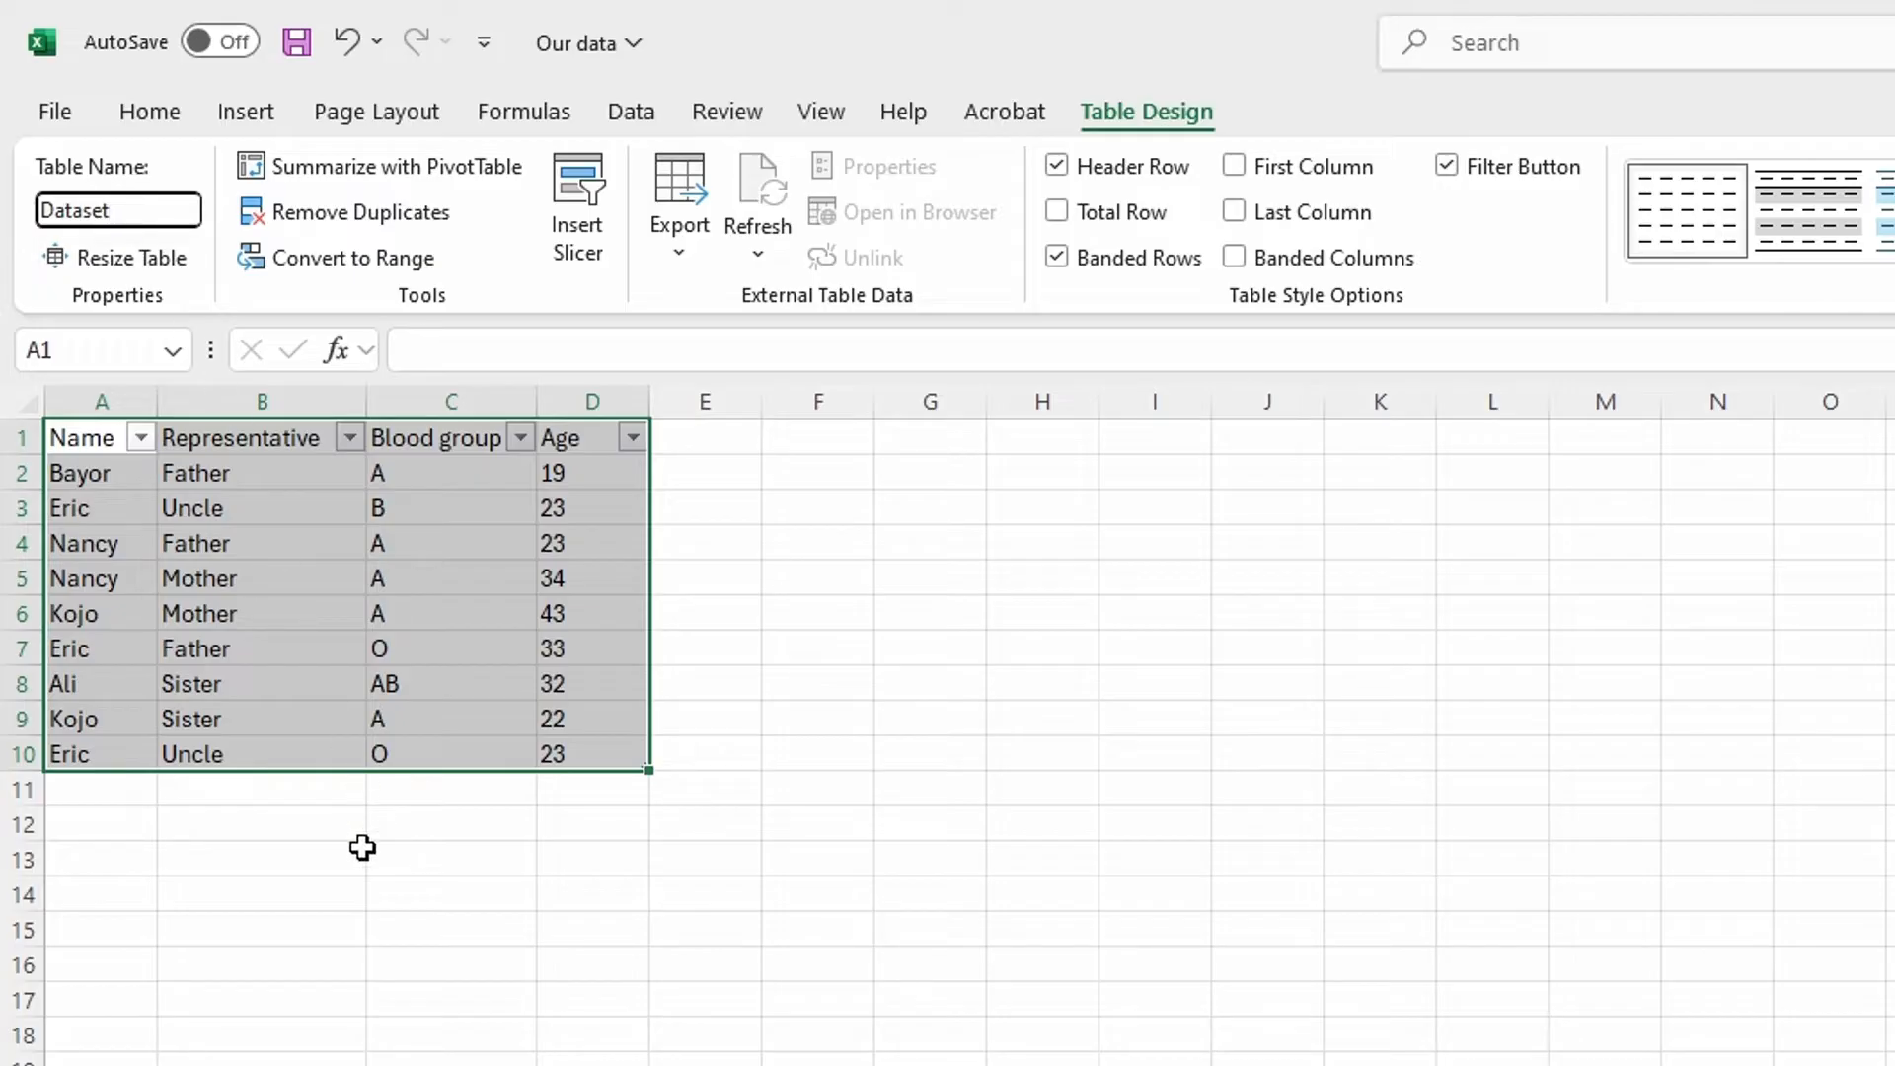
click(394, 967)
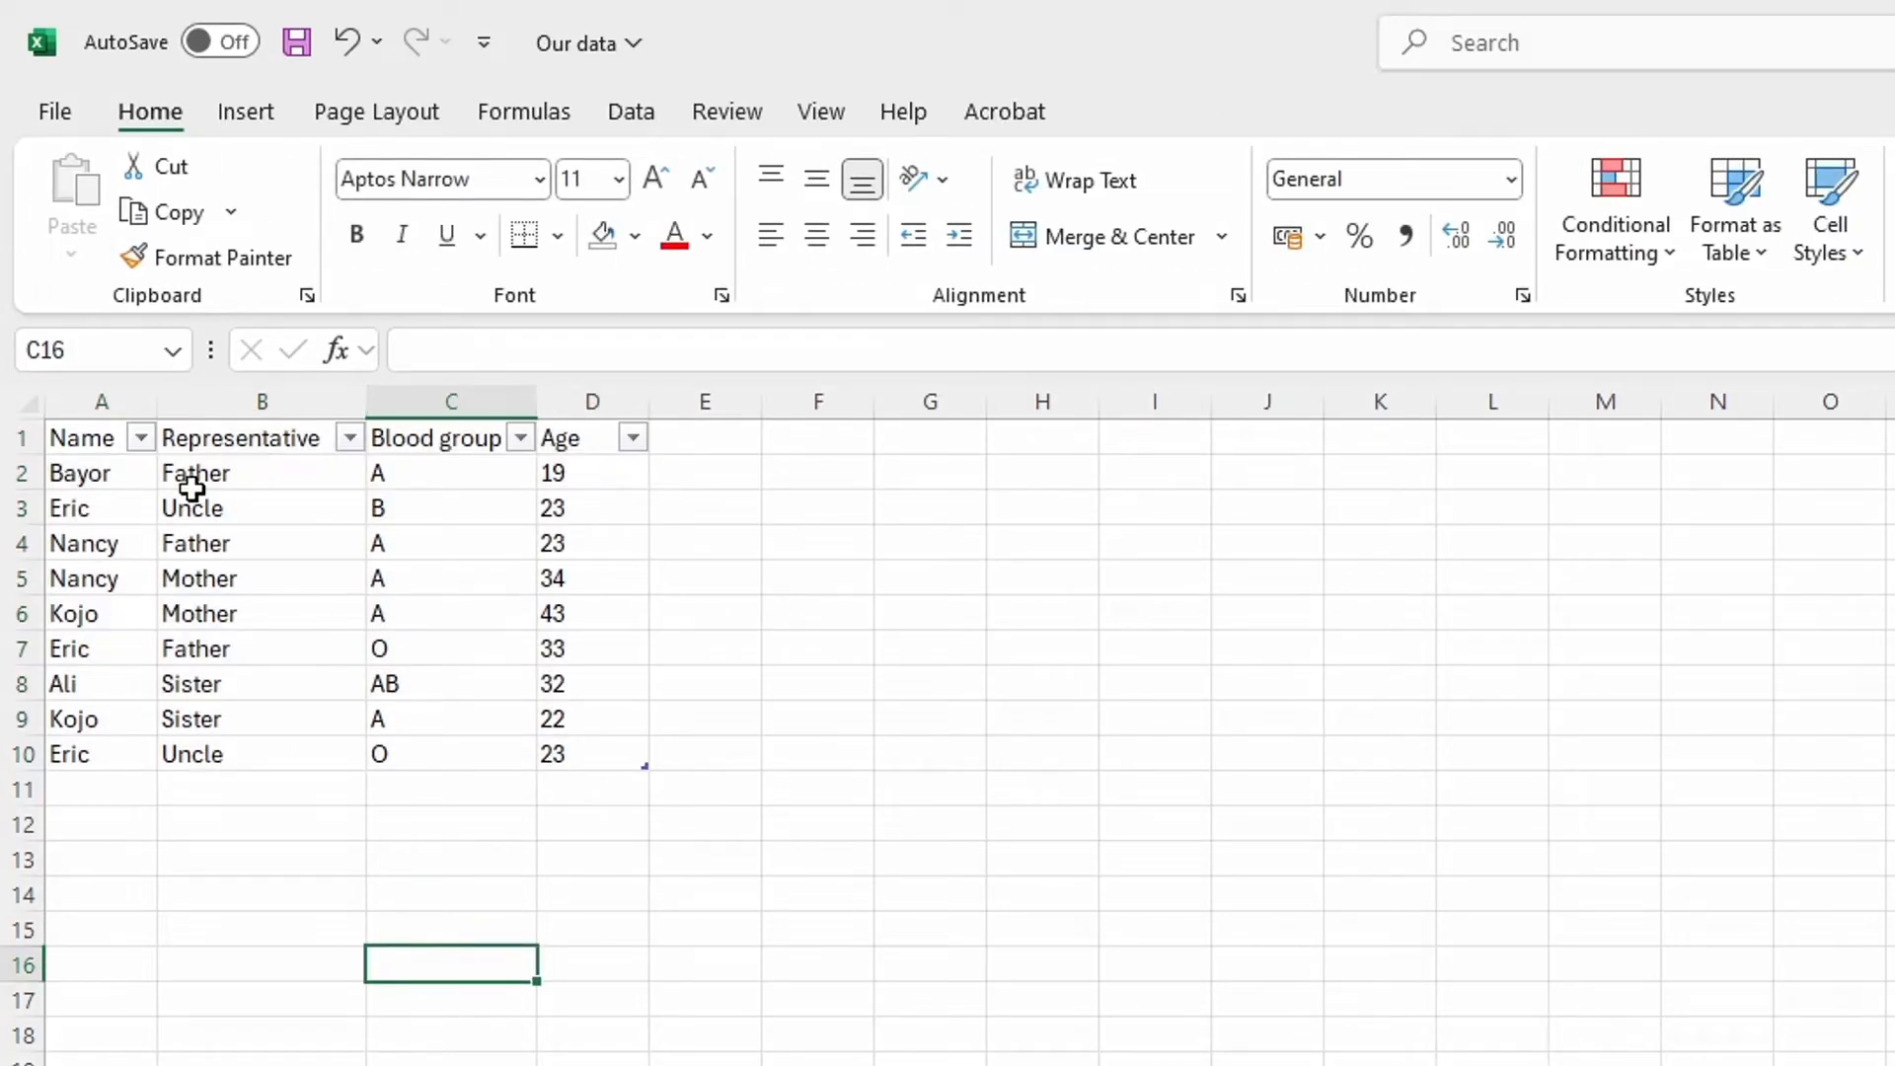
Enter the criterion label "Representative" in cell F1 and widen column F to fit it
click(258, 542)
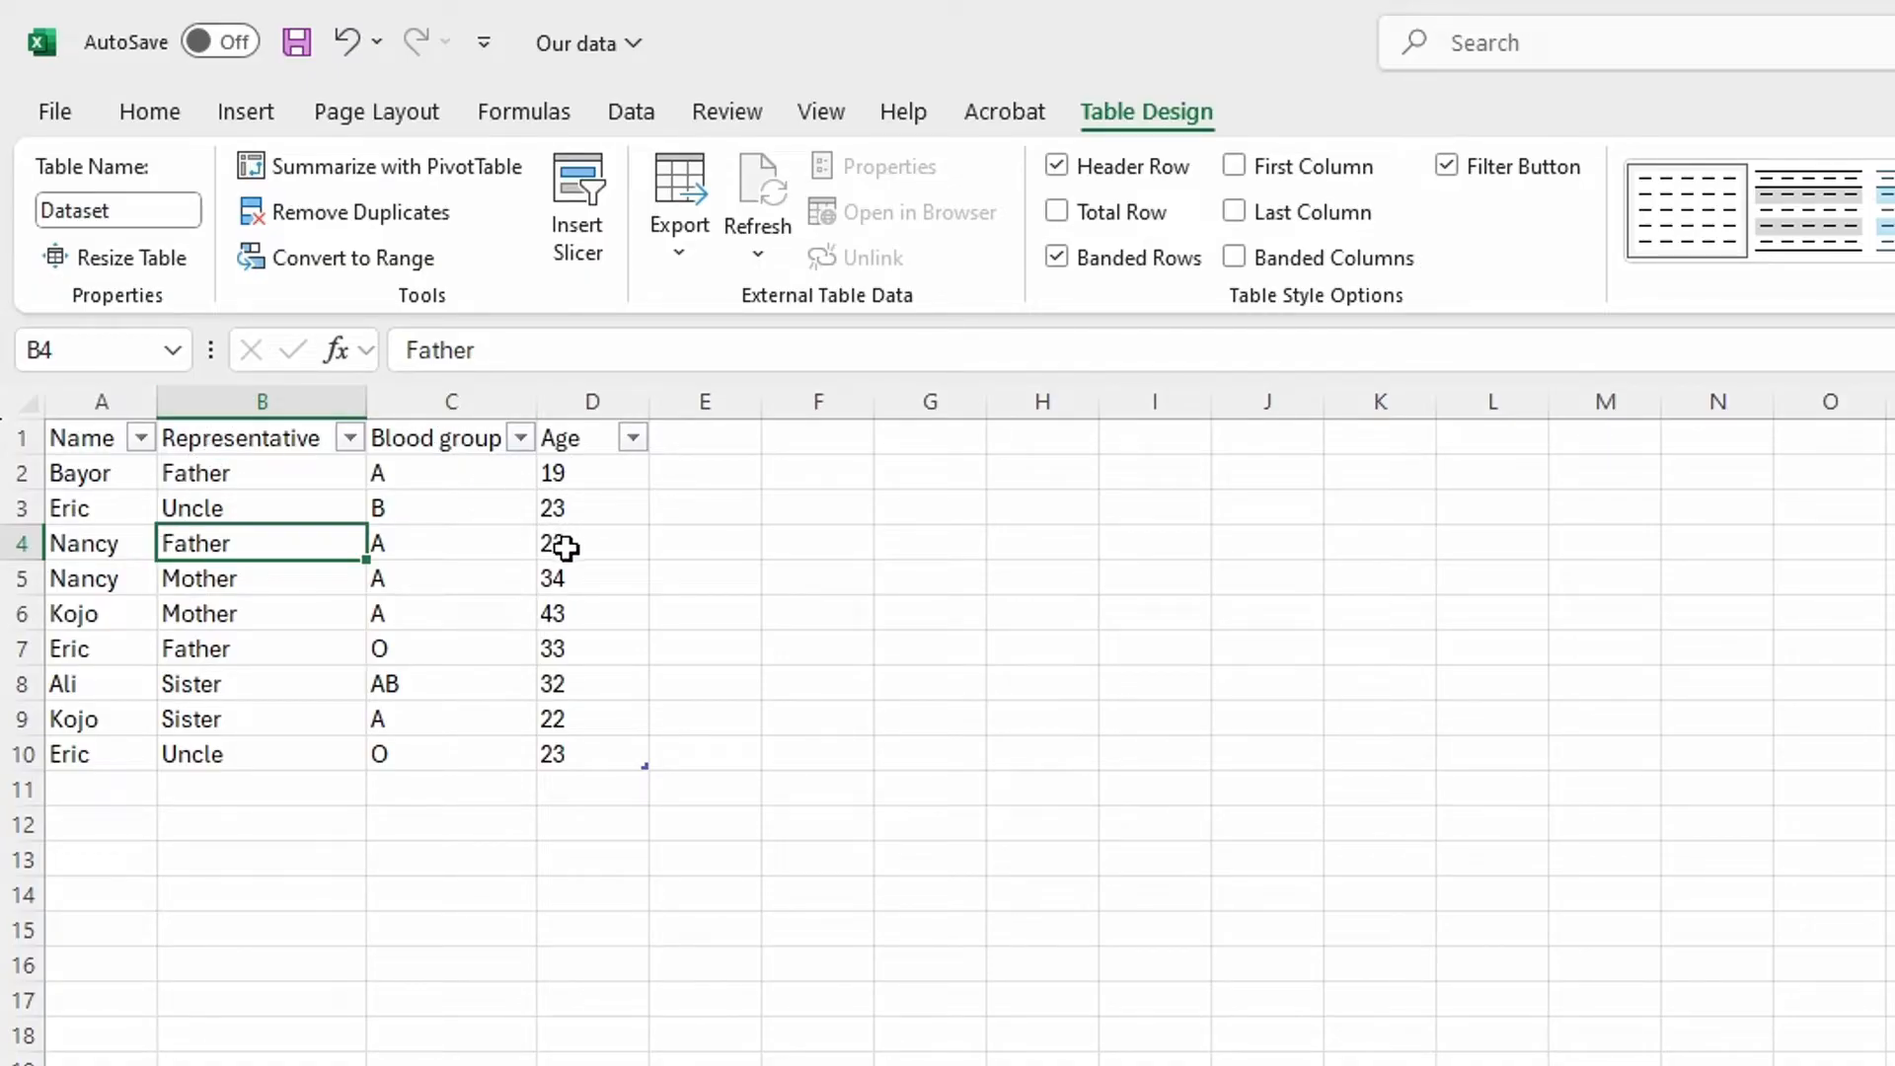
click(726, 432)
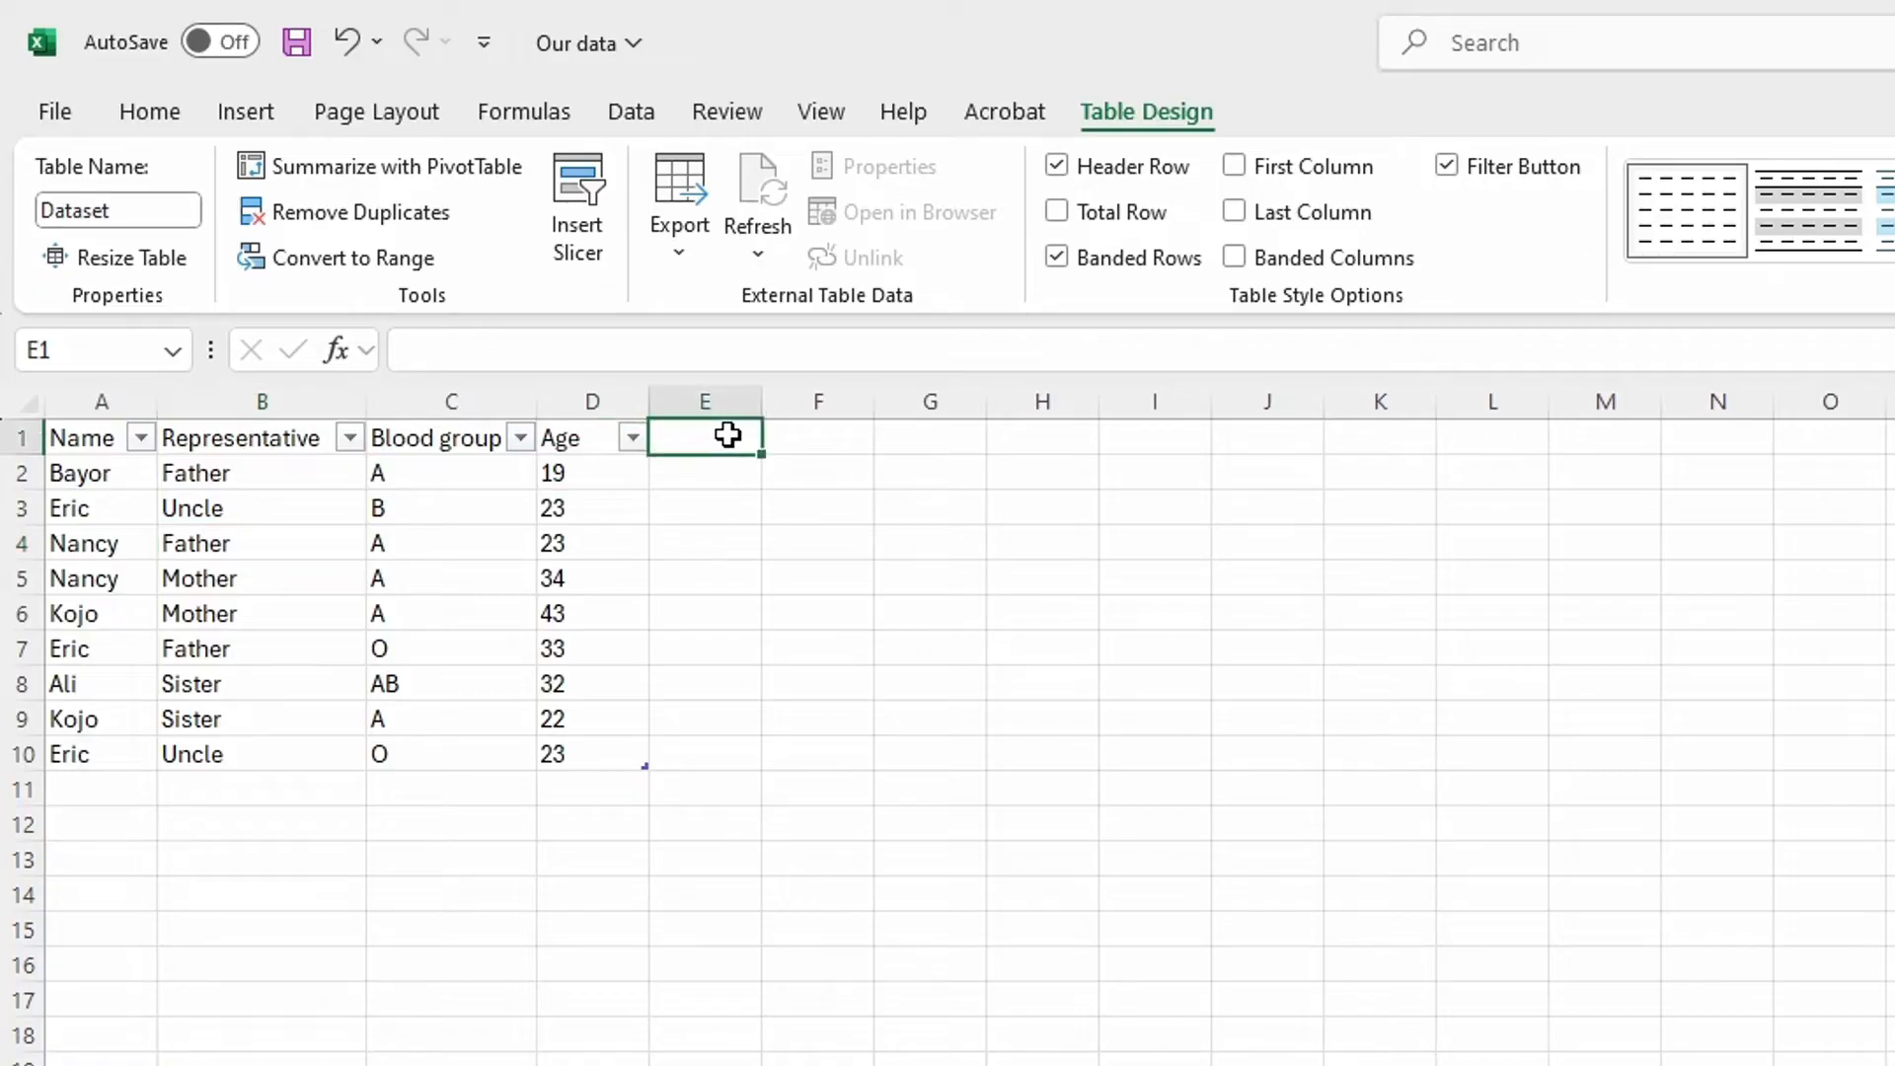
click(798, 432)
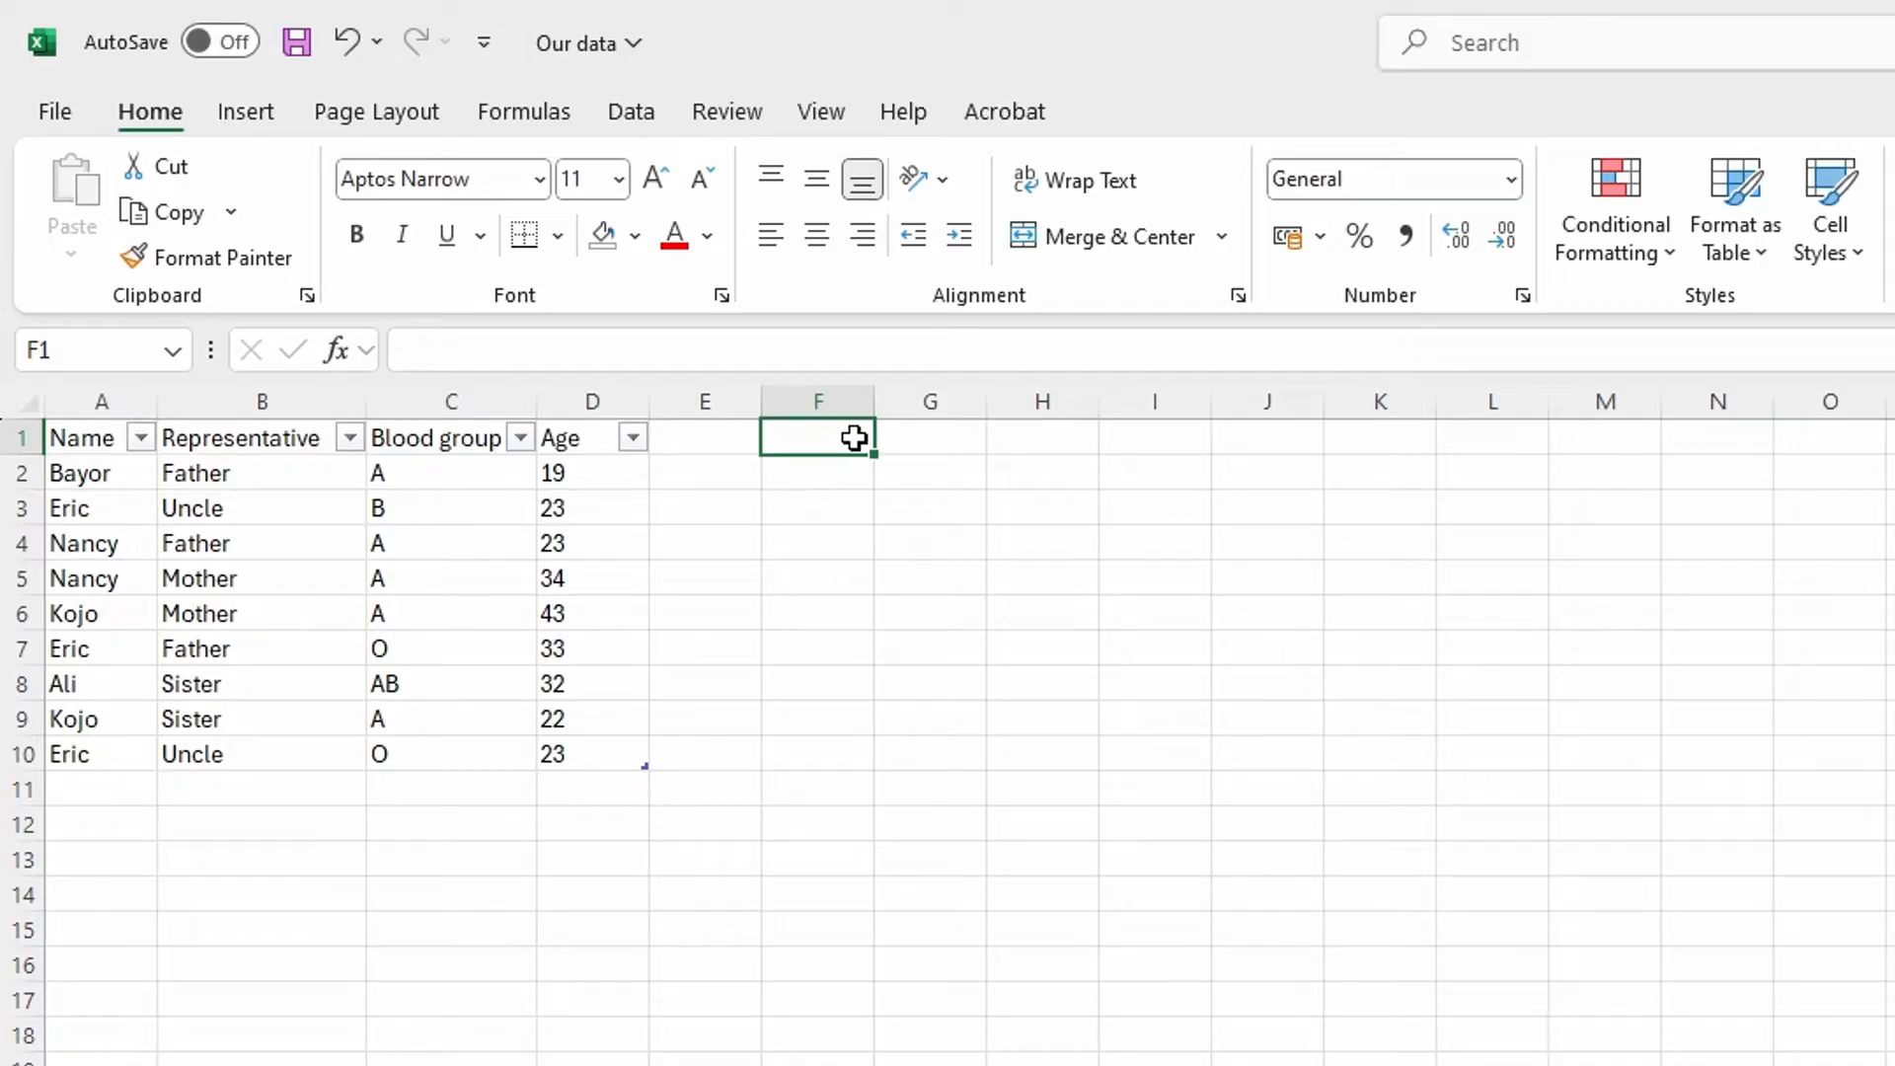
click(839, 475)
click(843, 425)
text(resentative)
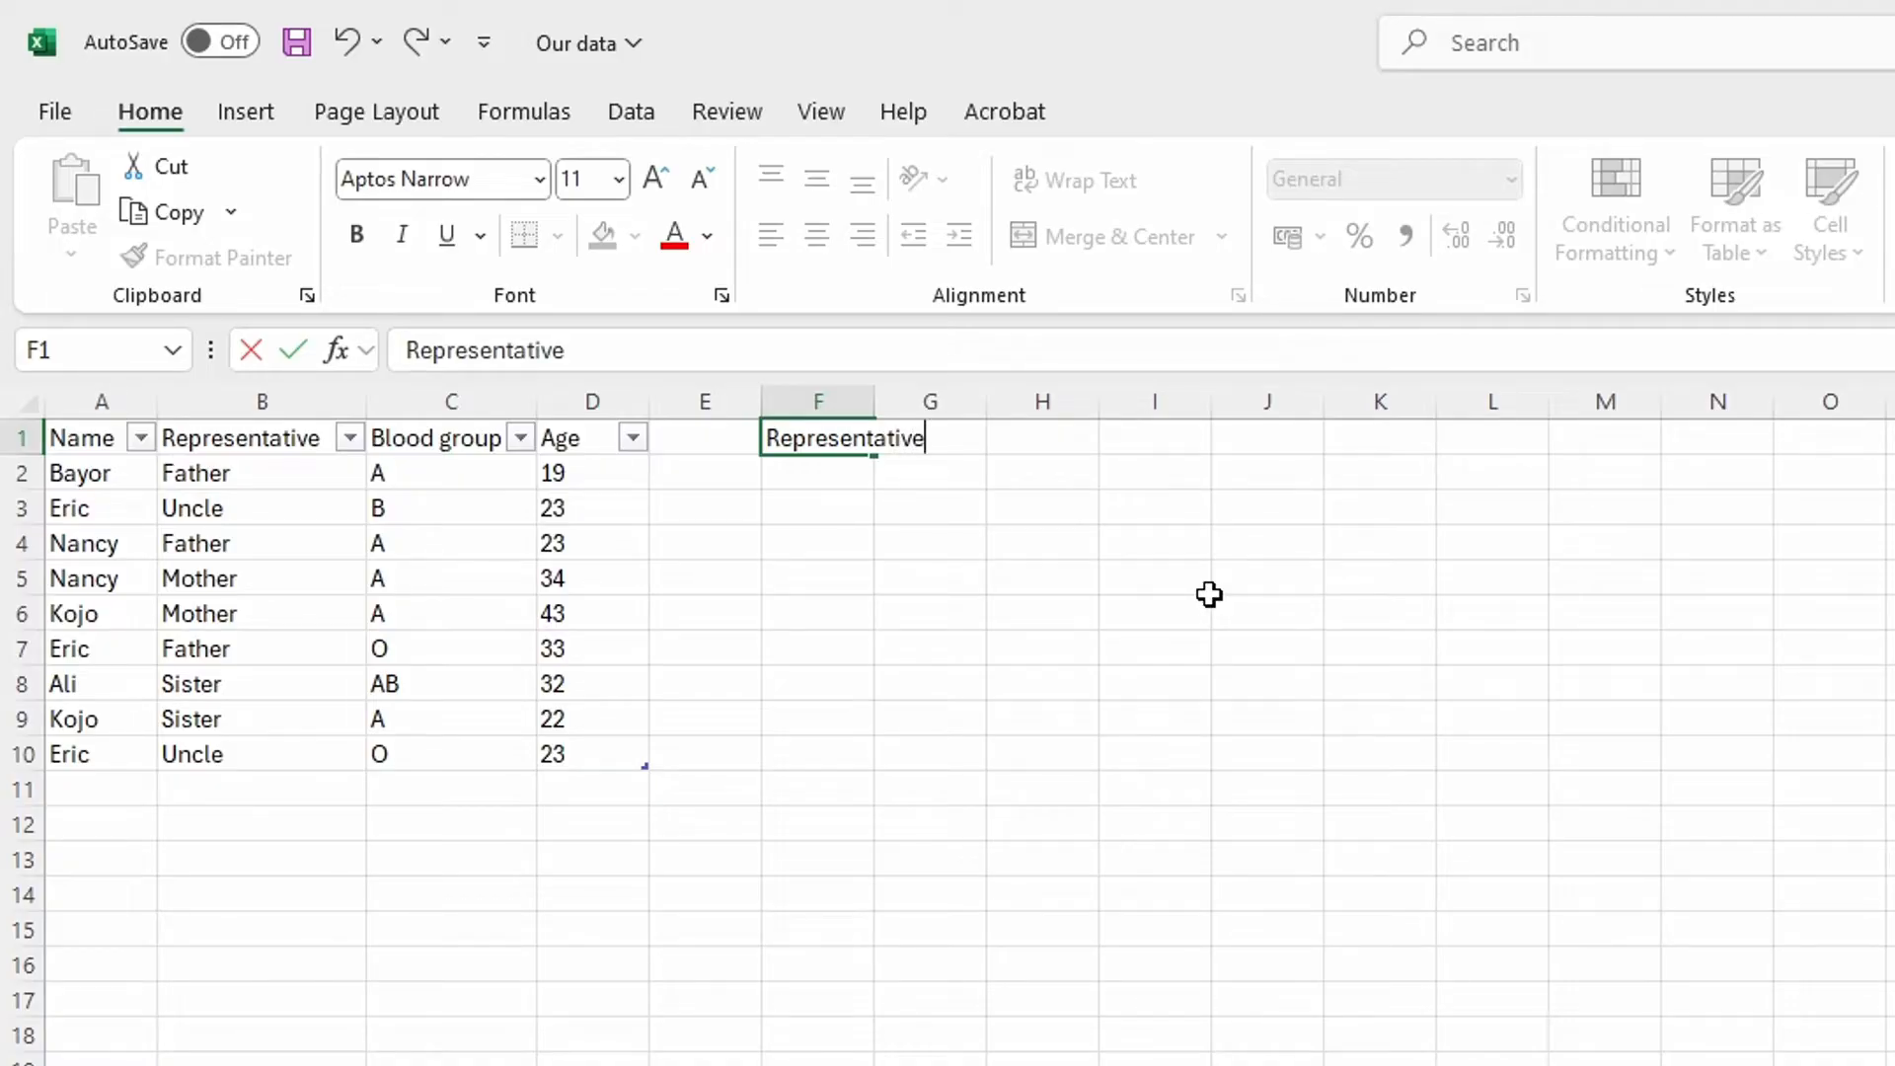
click(944, 472)
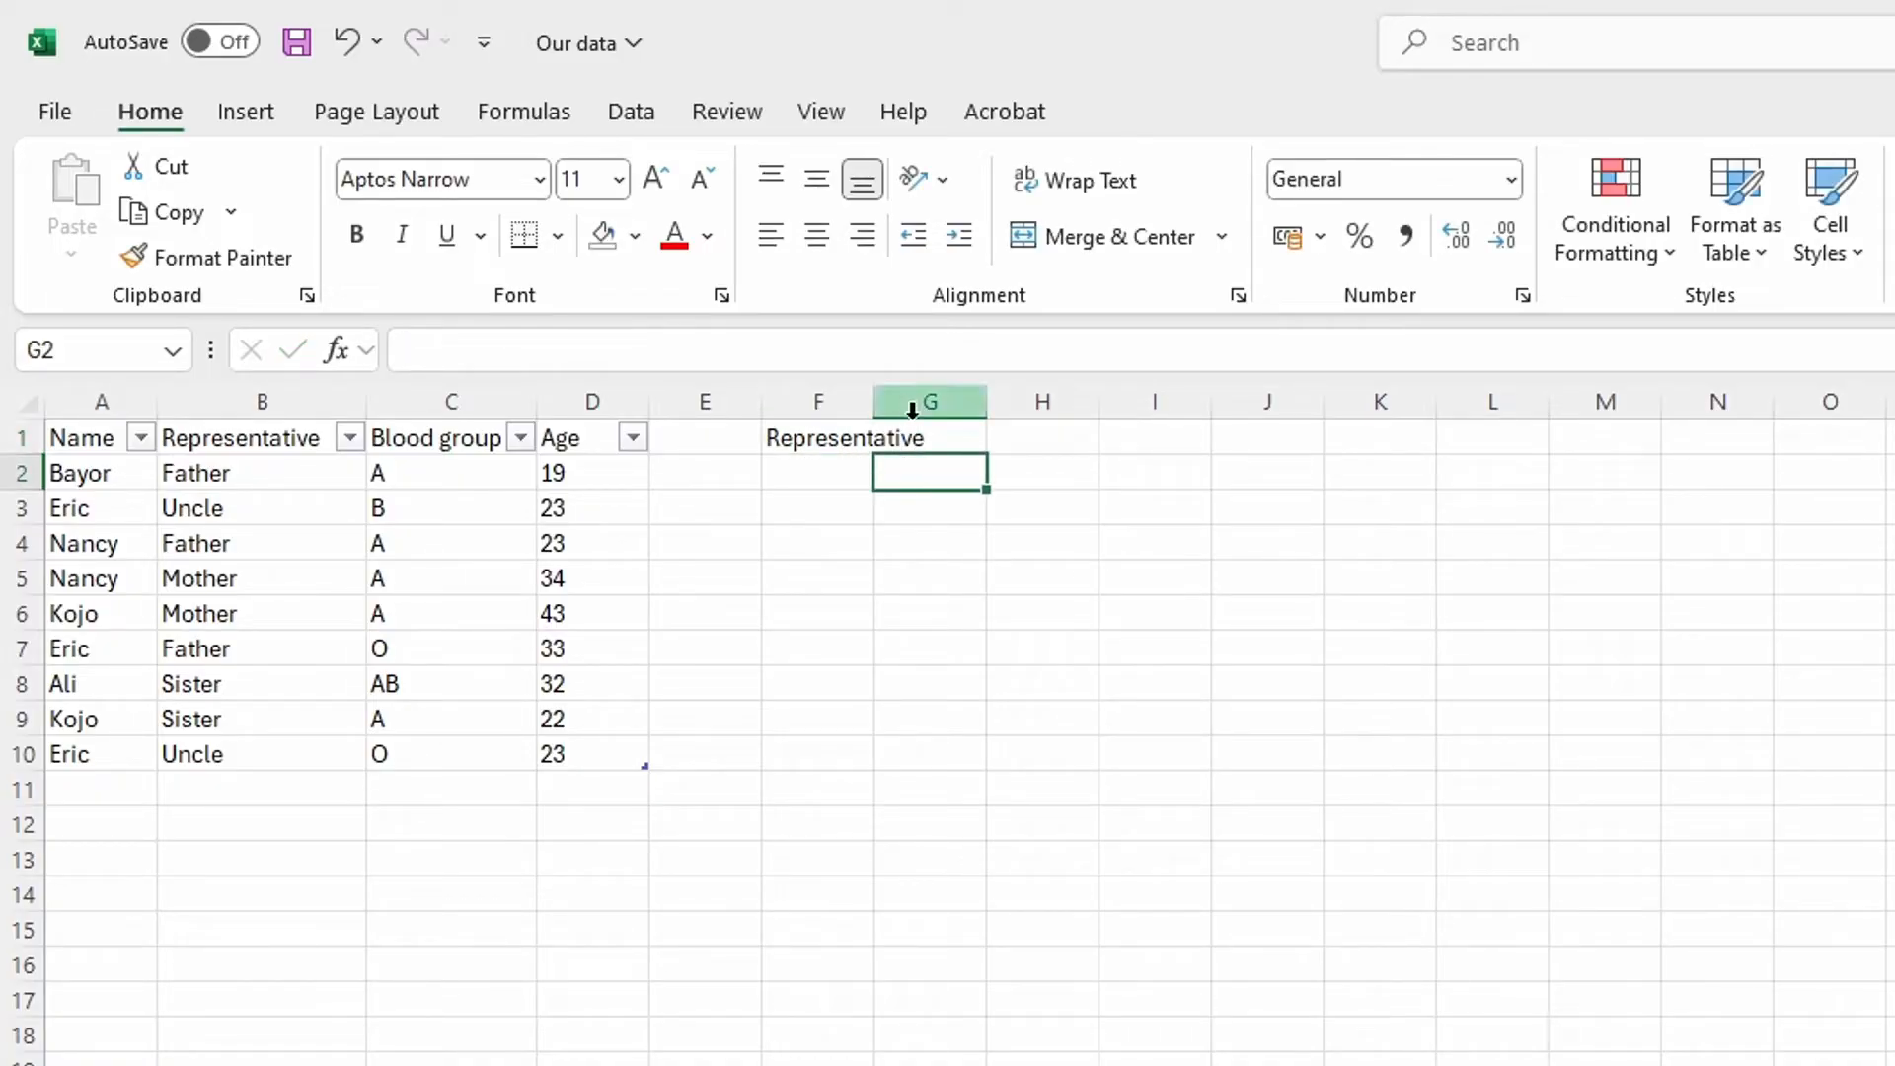
drag(885, 398, 990, 403)
Enter "Father" as the criterion value in cell G1, beside the Representative label
click(1037, 434)
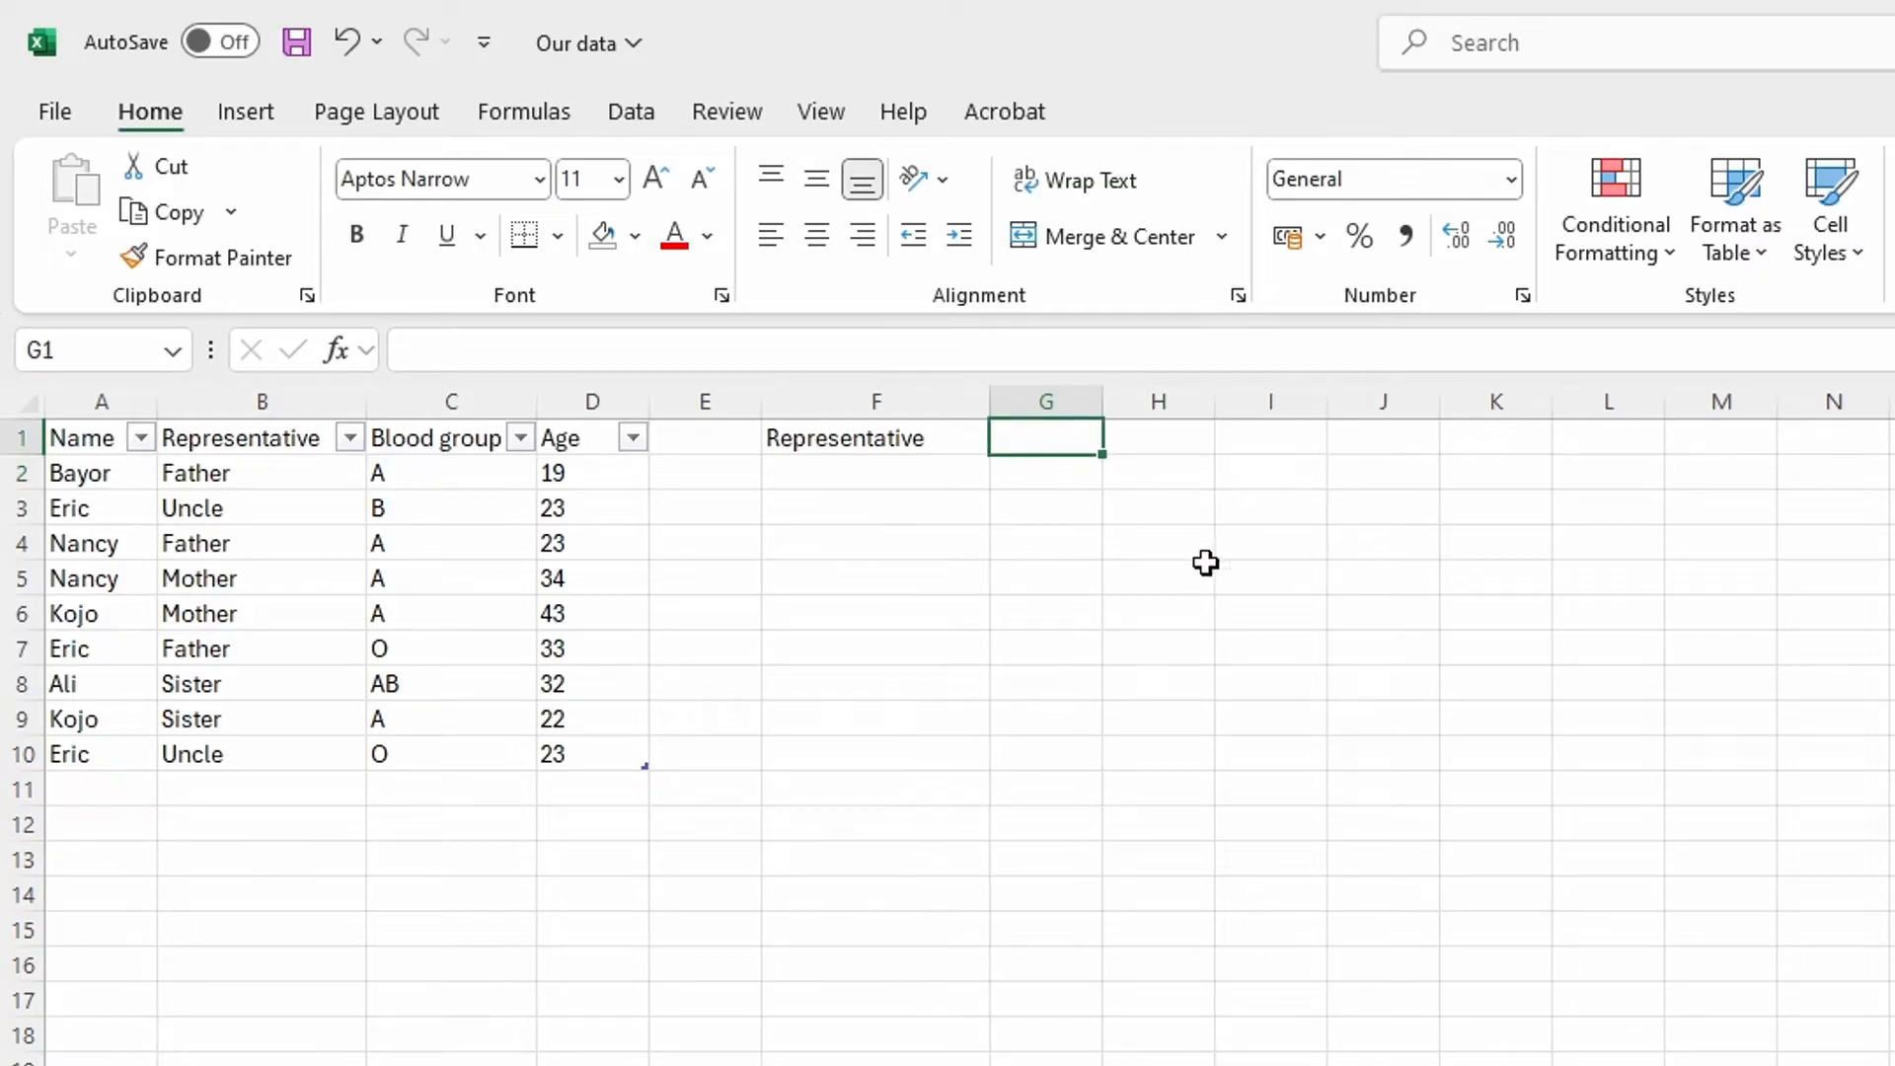
text(Father)
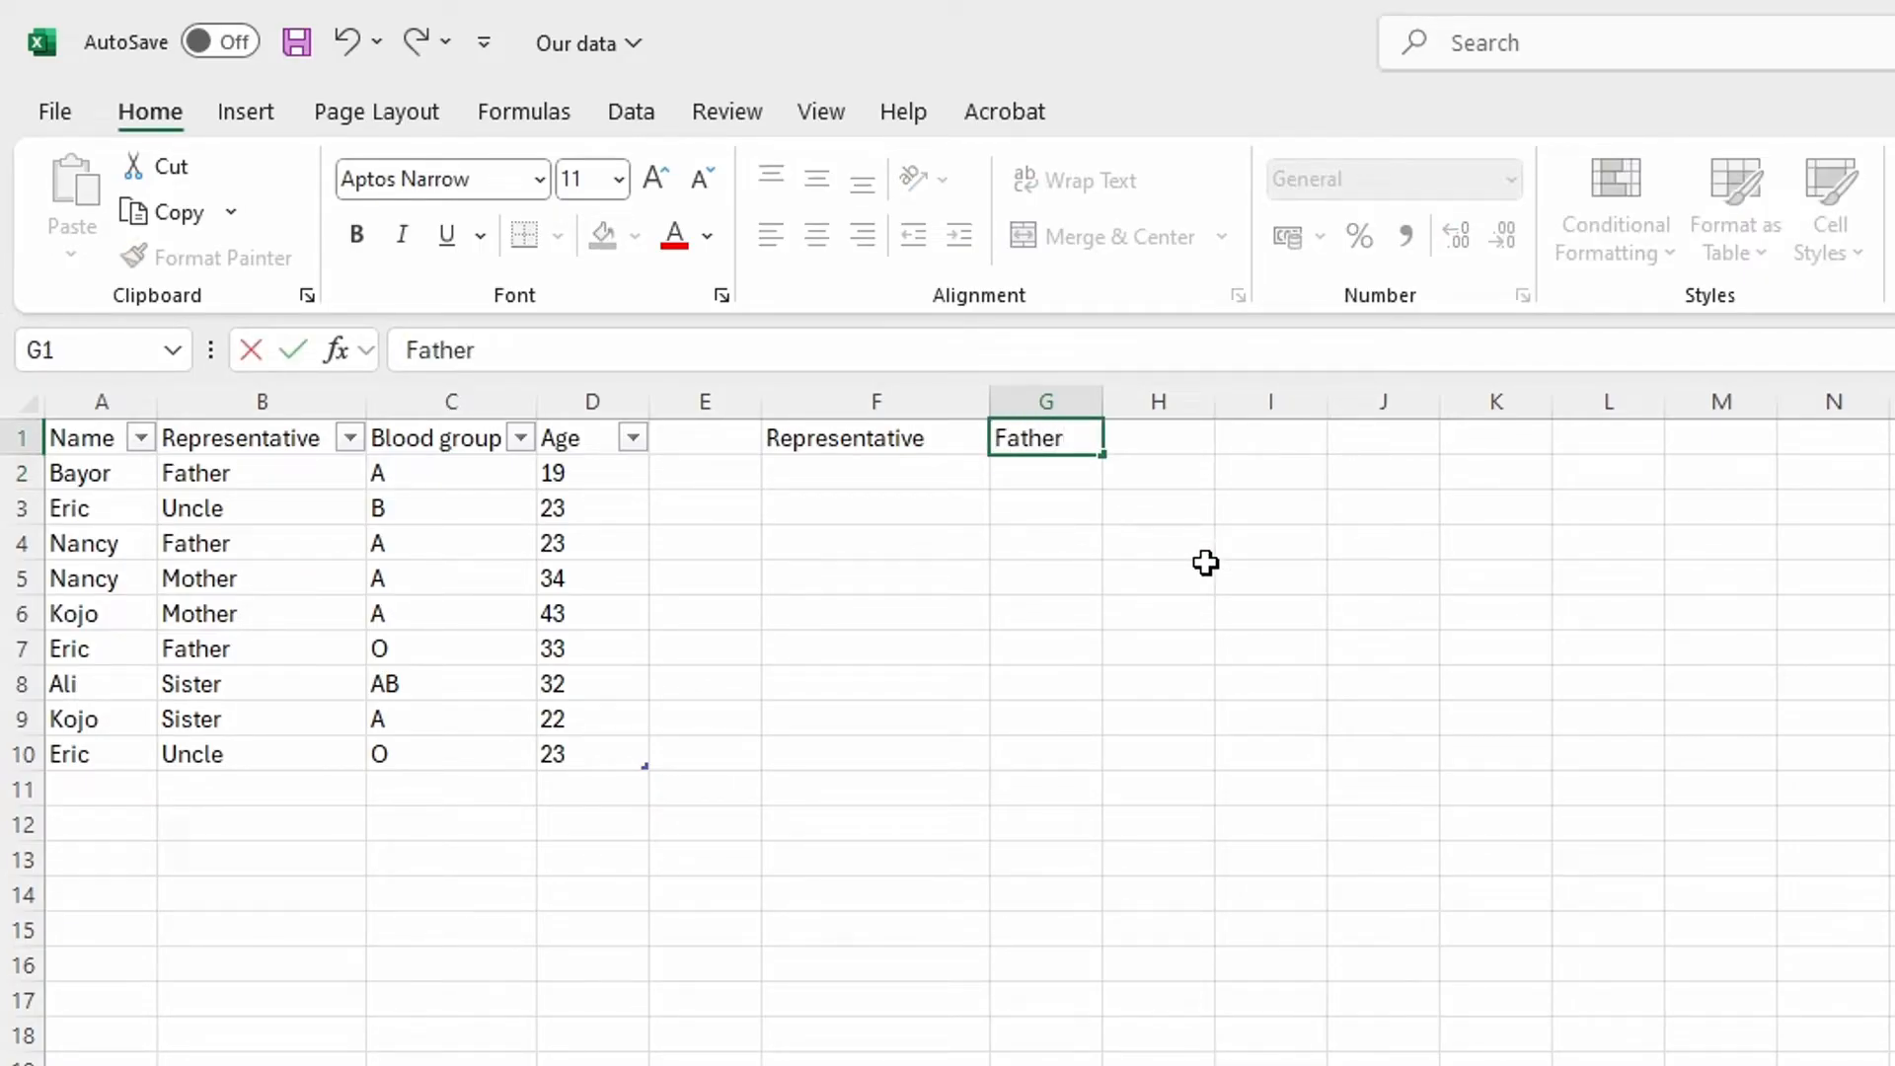
click(963, 472)
click(921, 441)
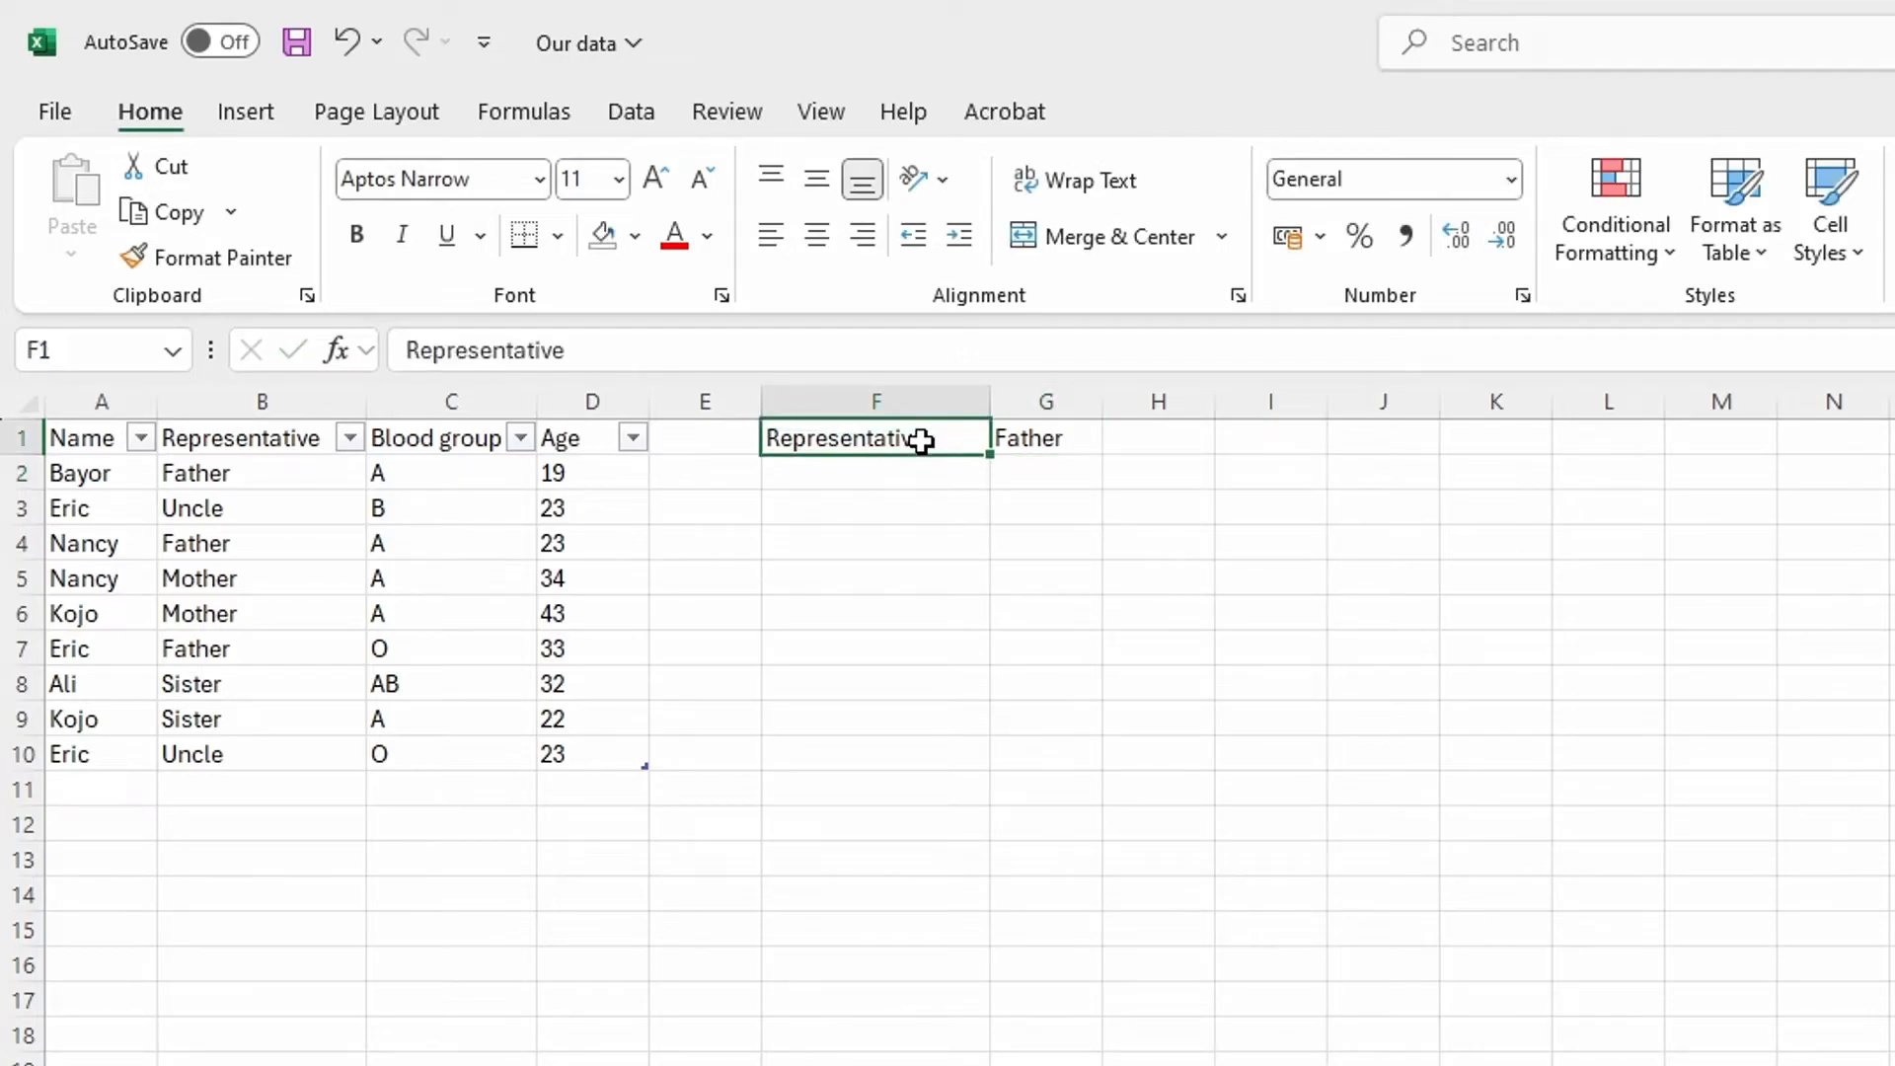
Fill the Representative label cell F1 with yellow and the criterion cell G1 with light green
click(635, 237)
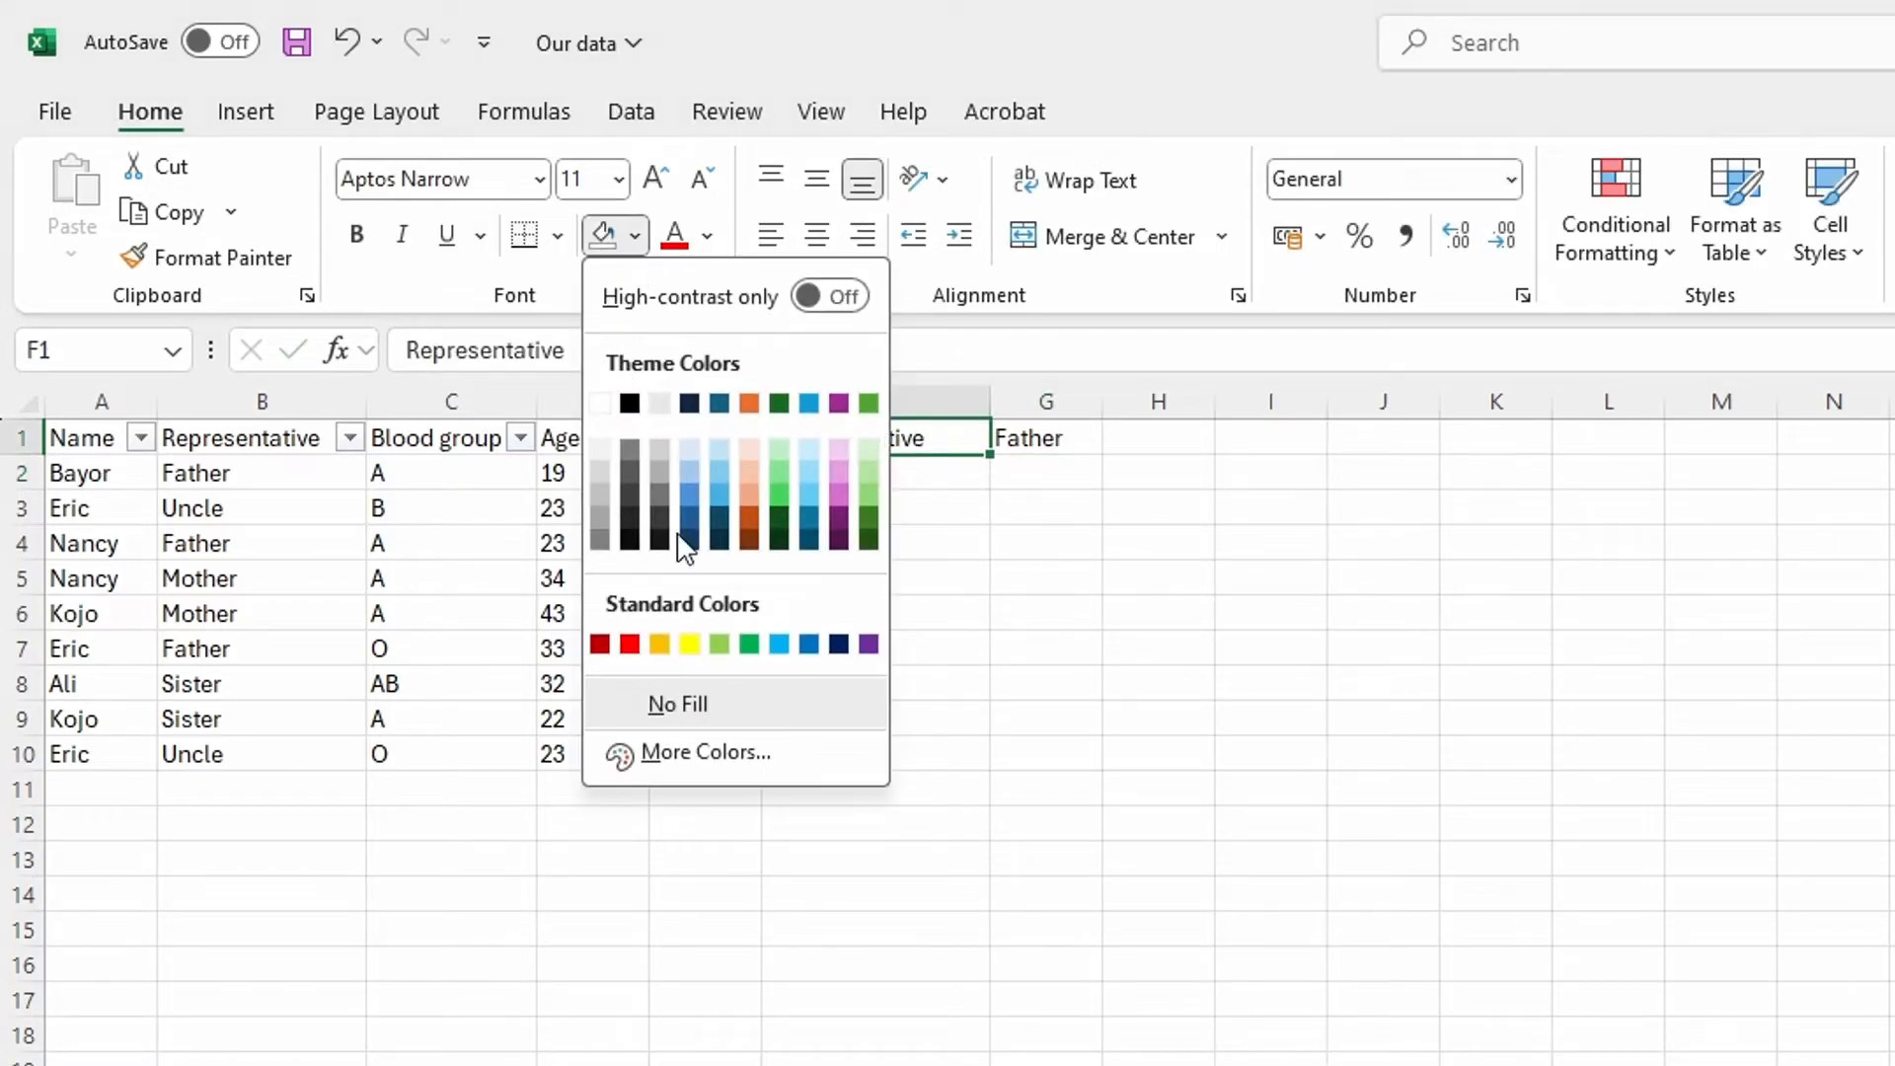
click(690, 644)
click(1044, 438)
click(635, 237)
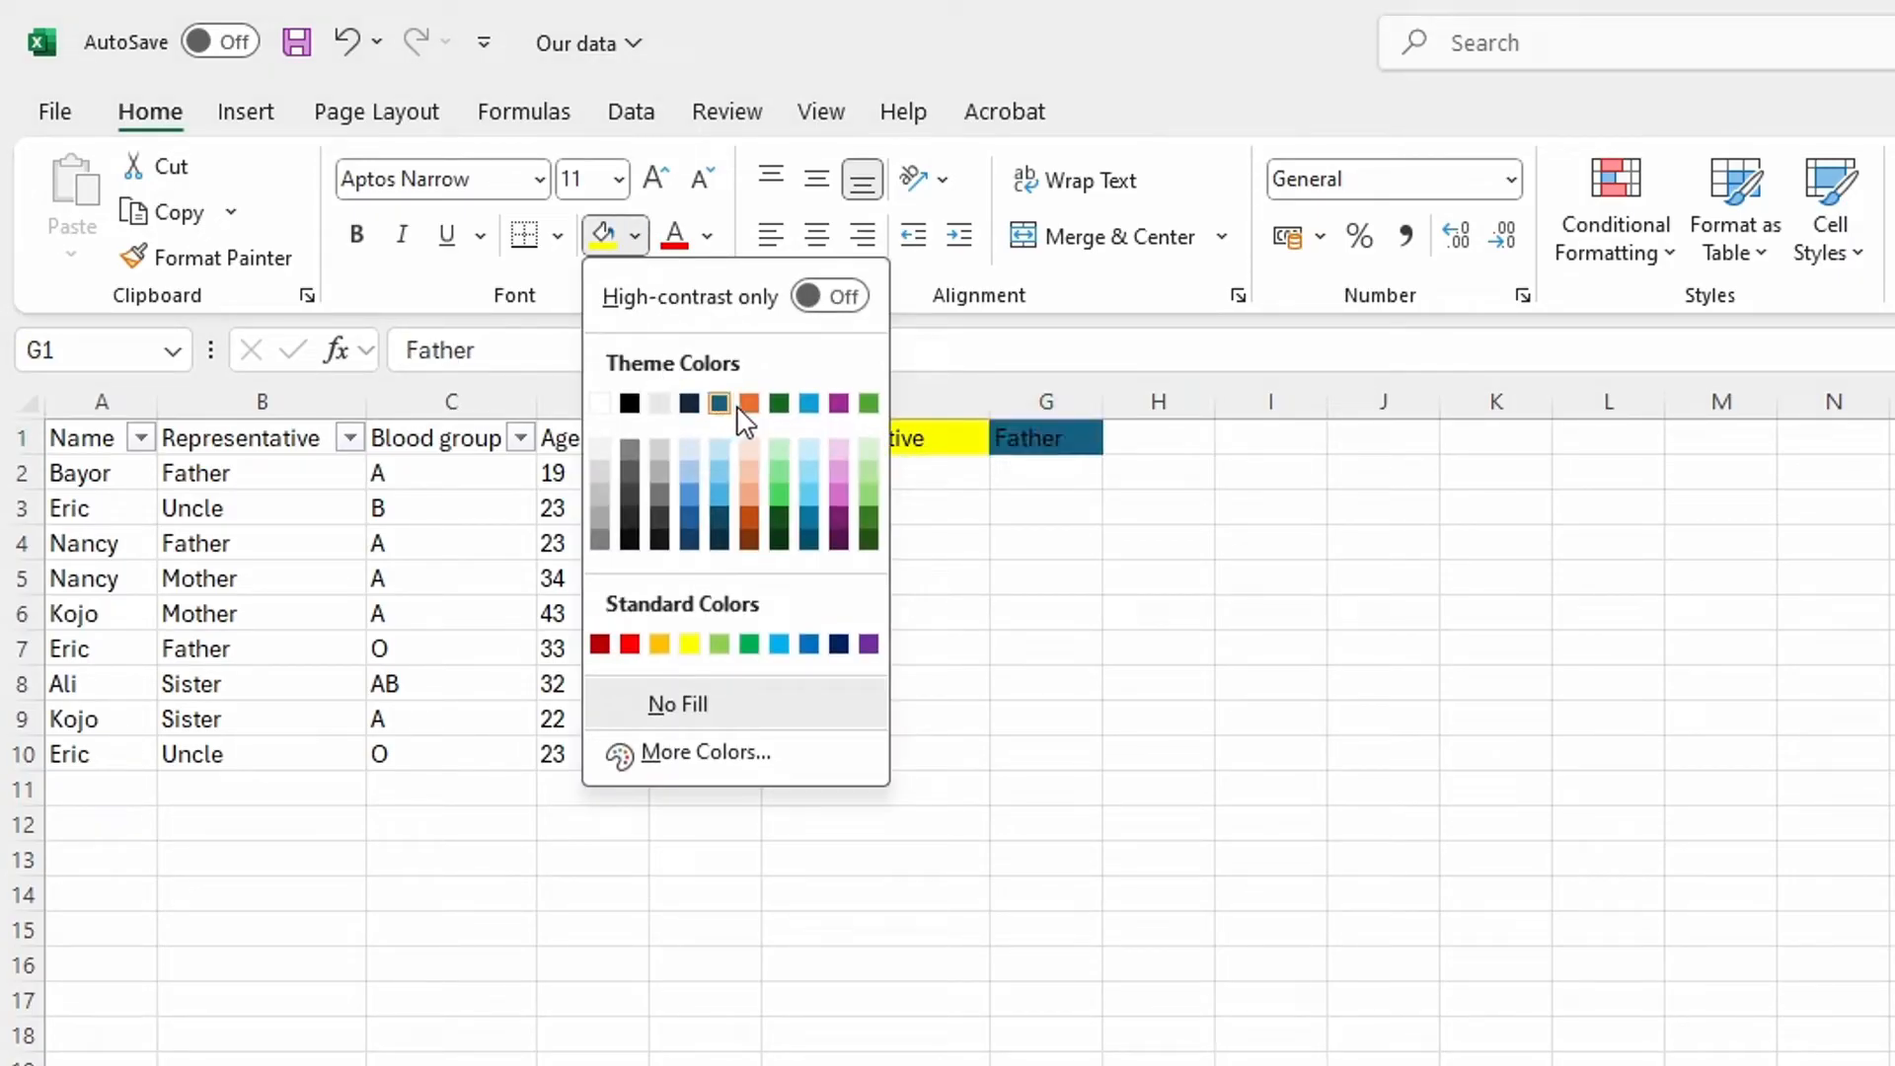
click(720, 644)
click(955, 613)
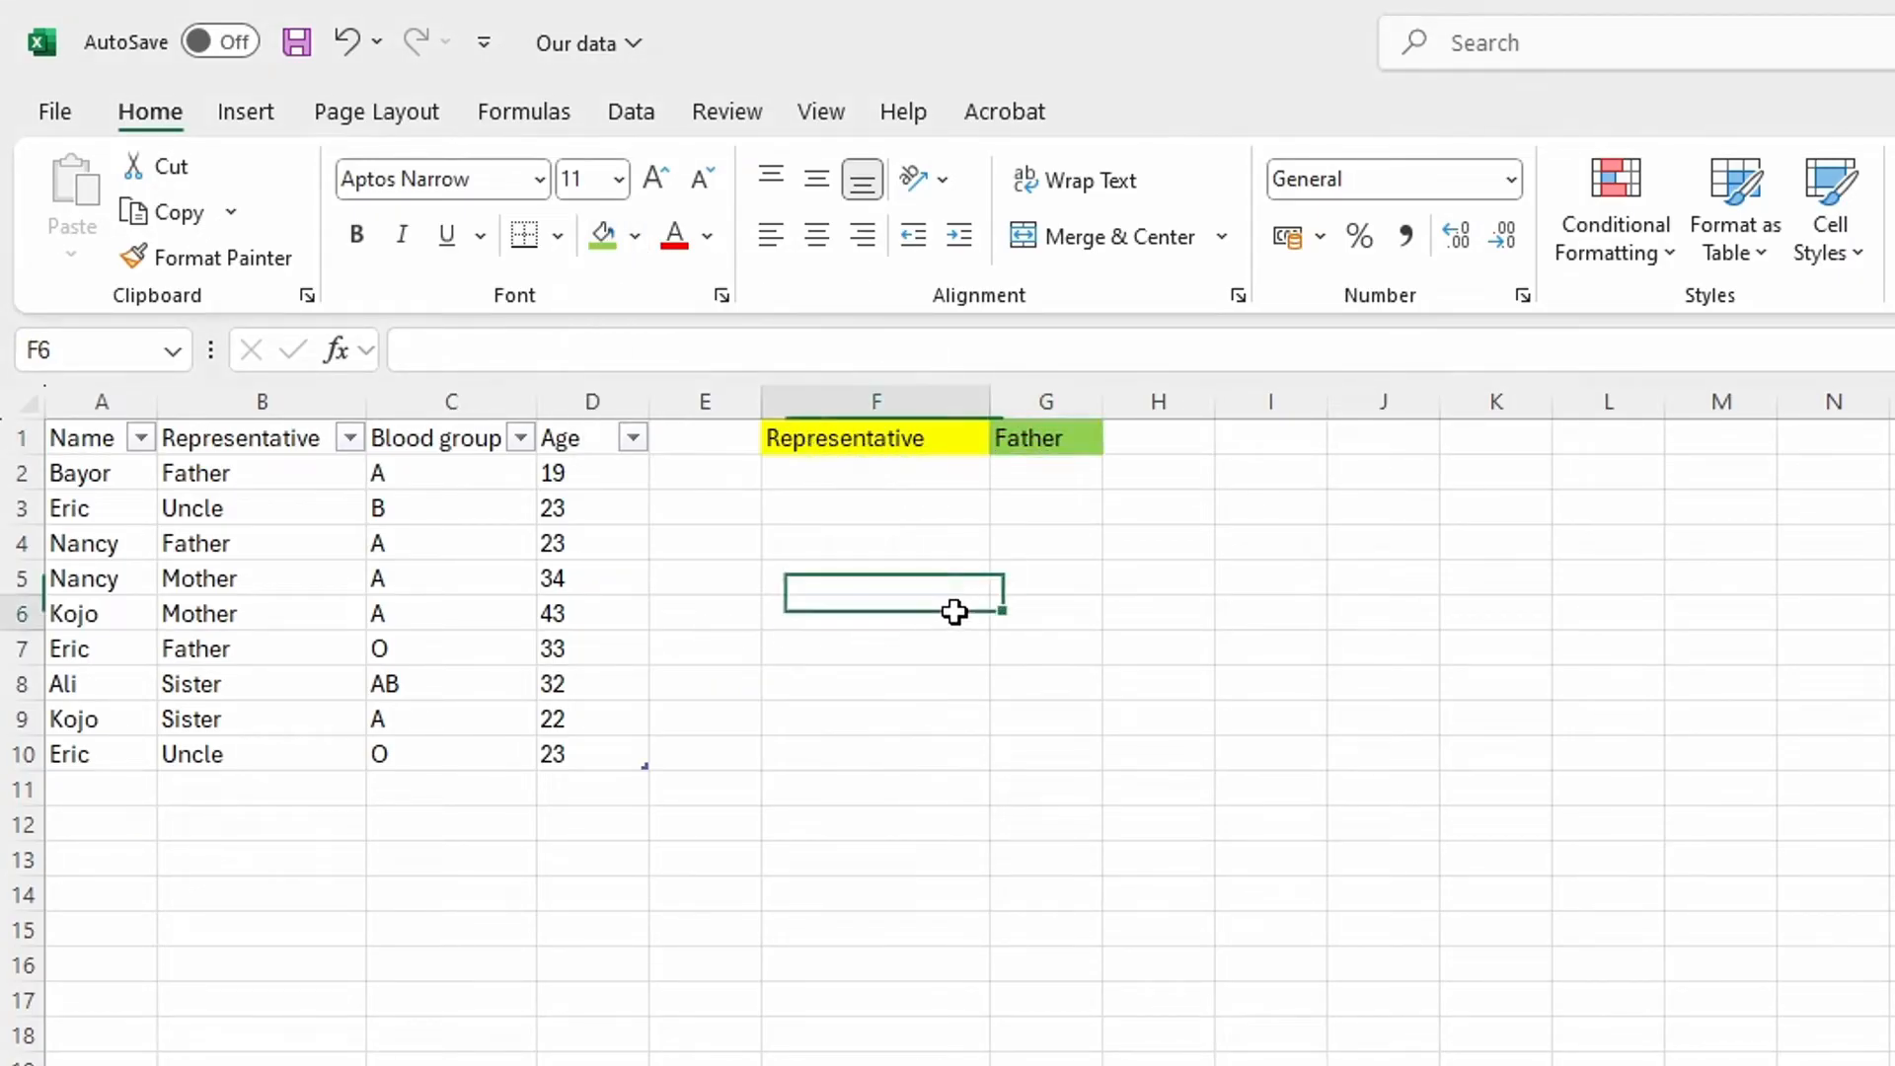
Start a FILTER formula in cell F2 that uses the whole Dataset table as its array
click(891, 474)
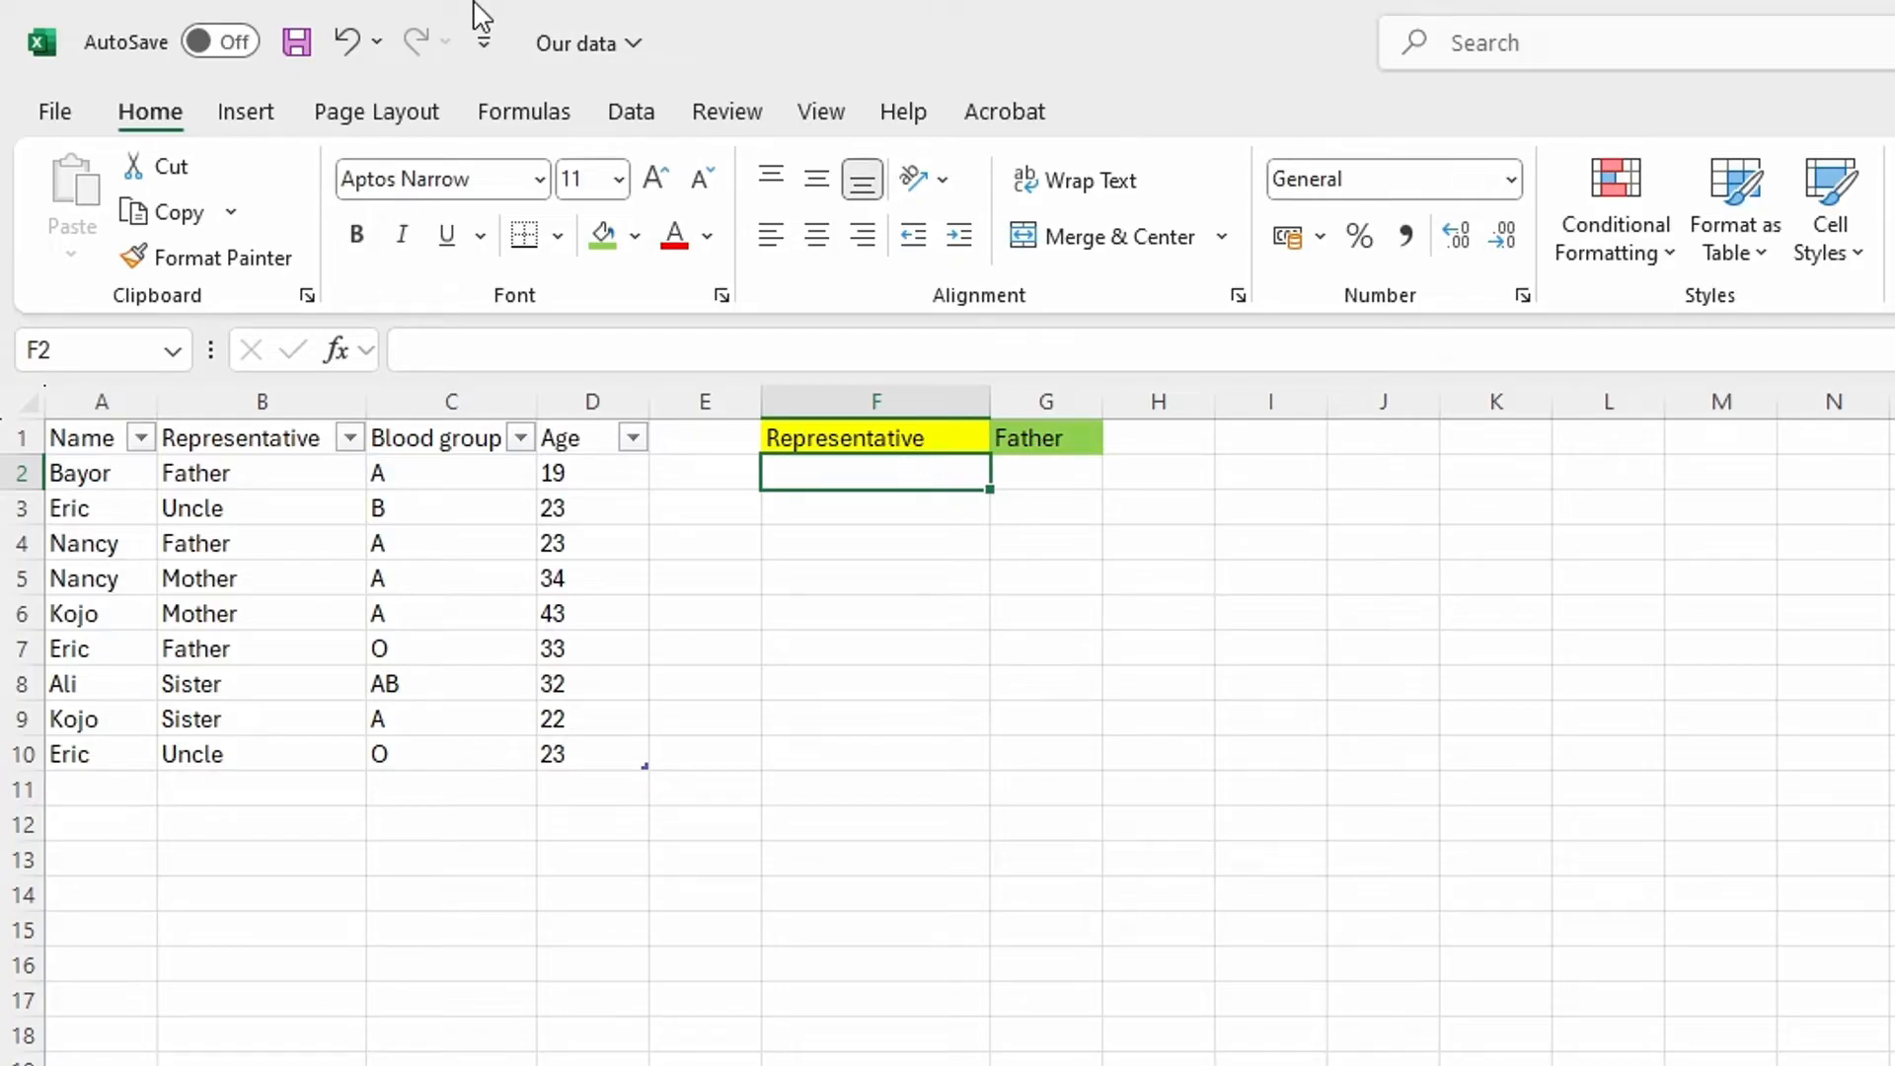
text(=)
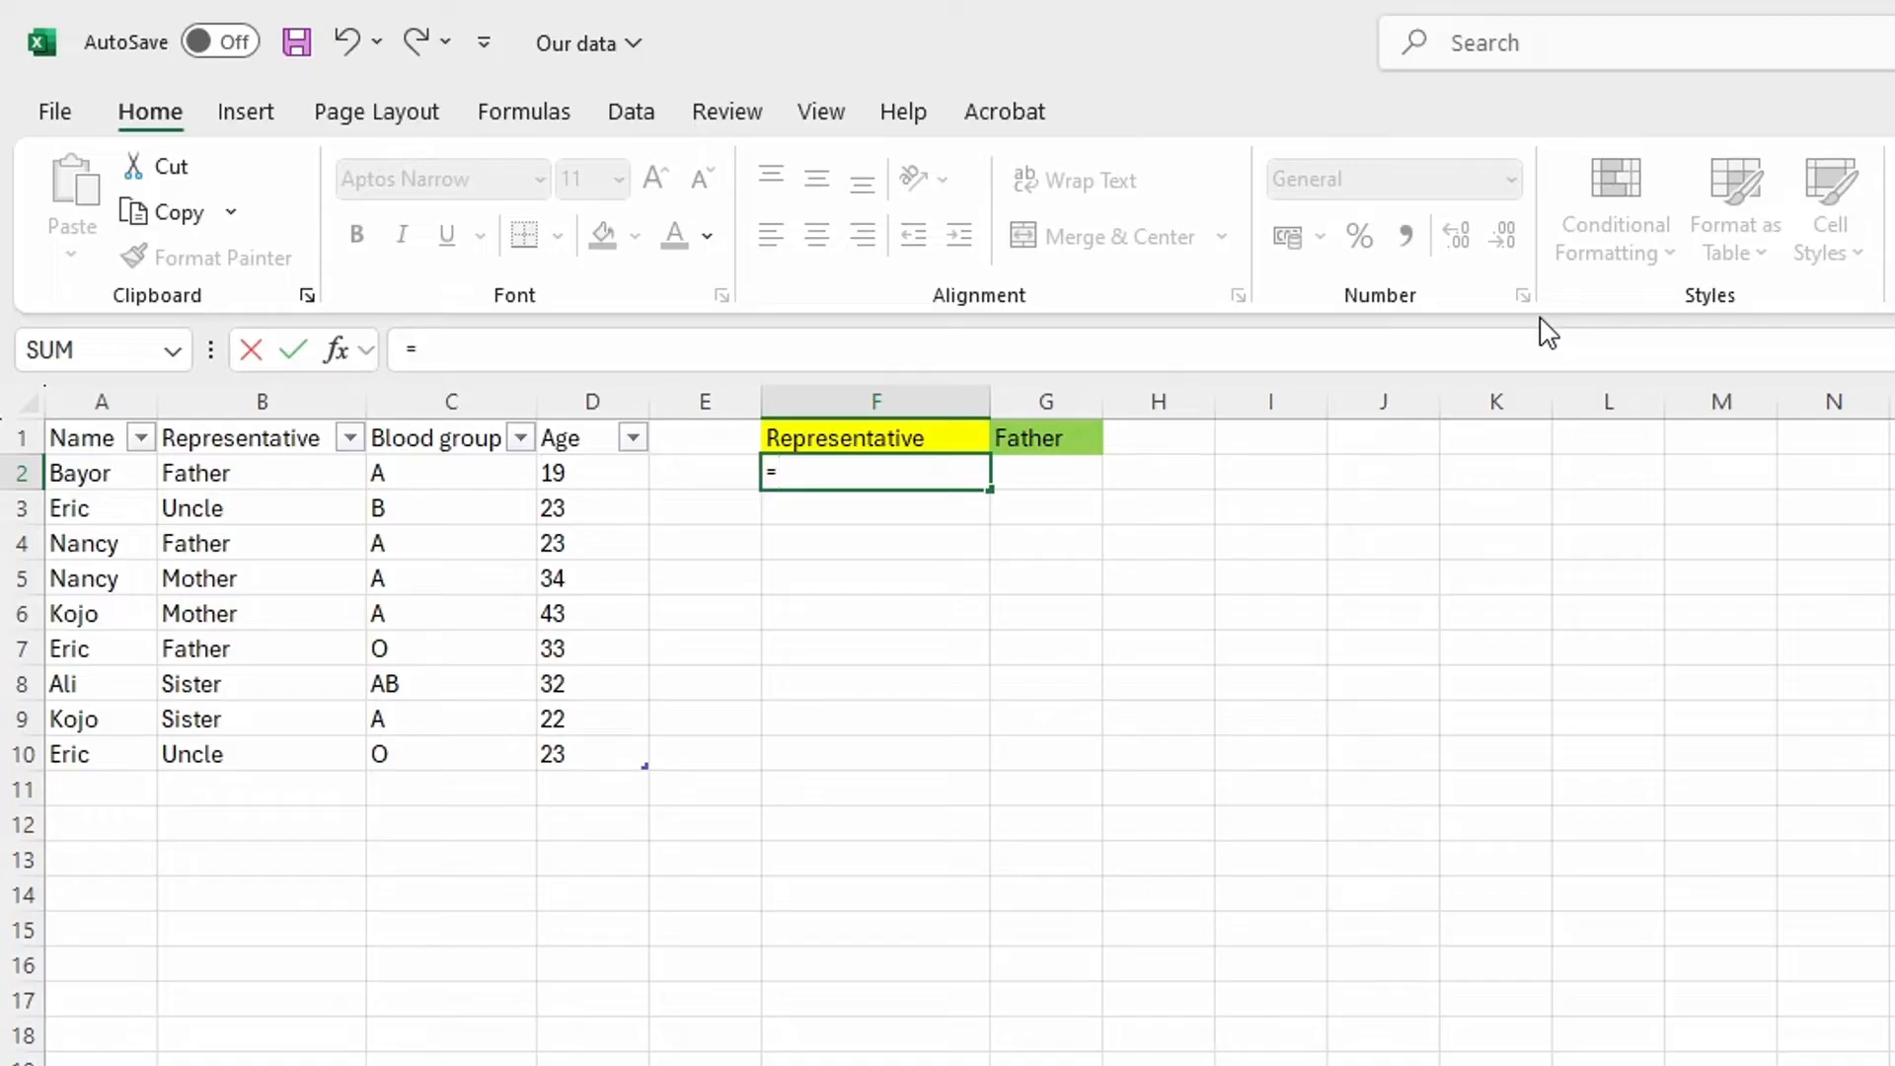
text(f)
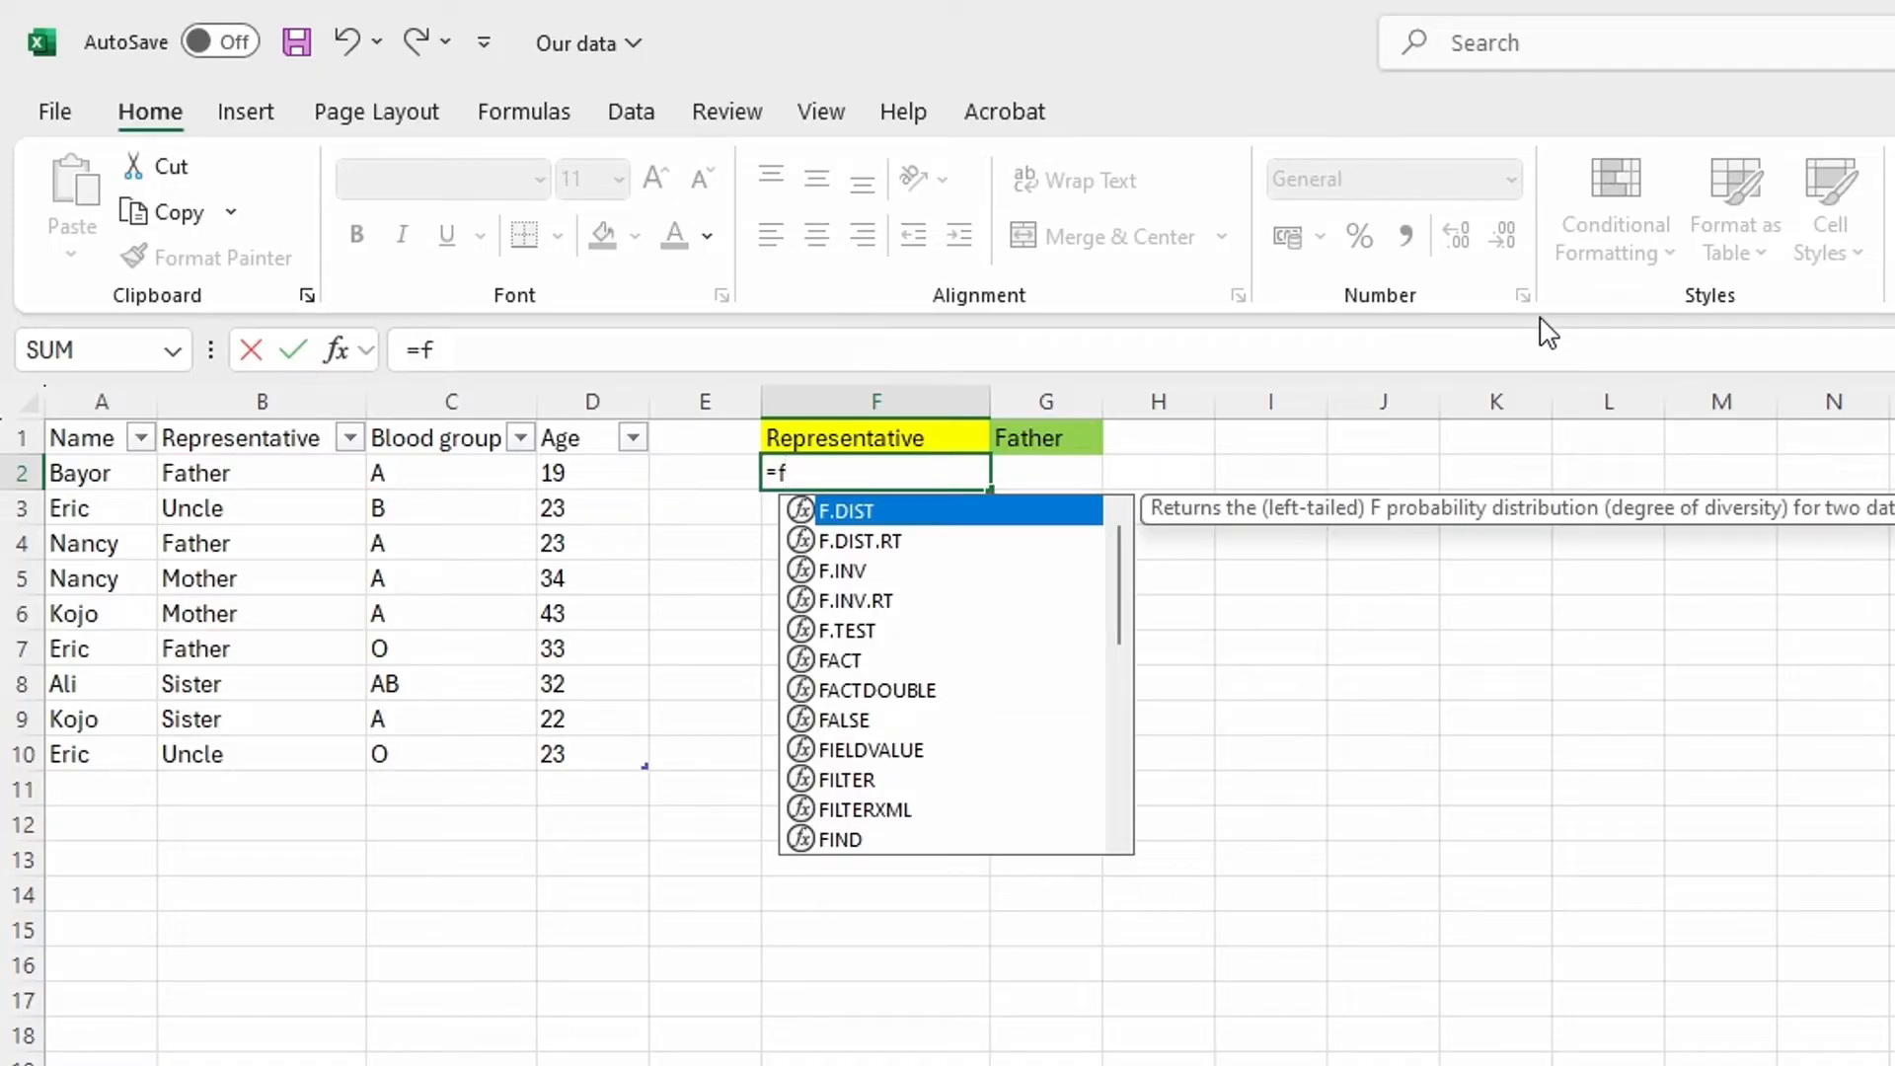
text(ilter)
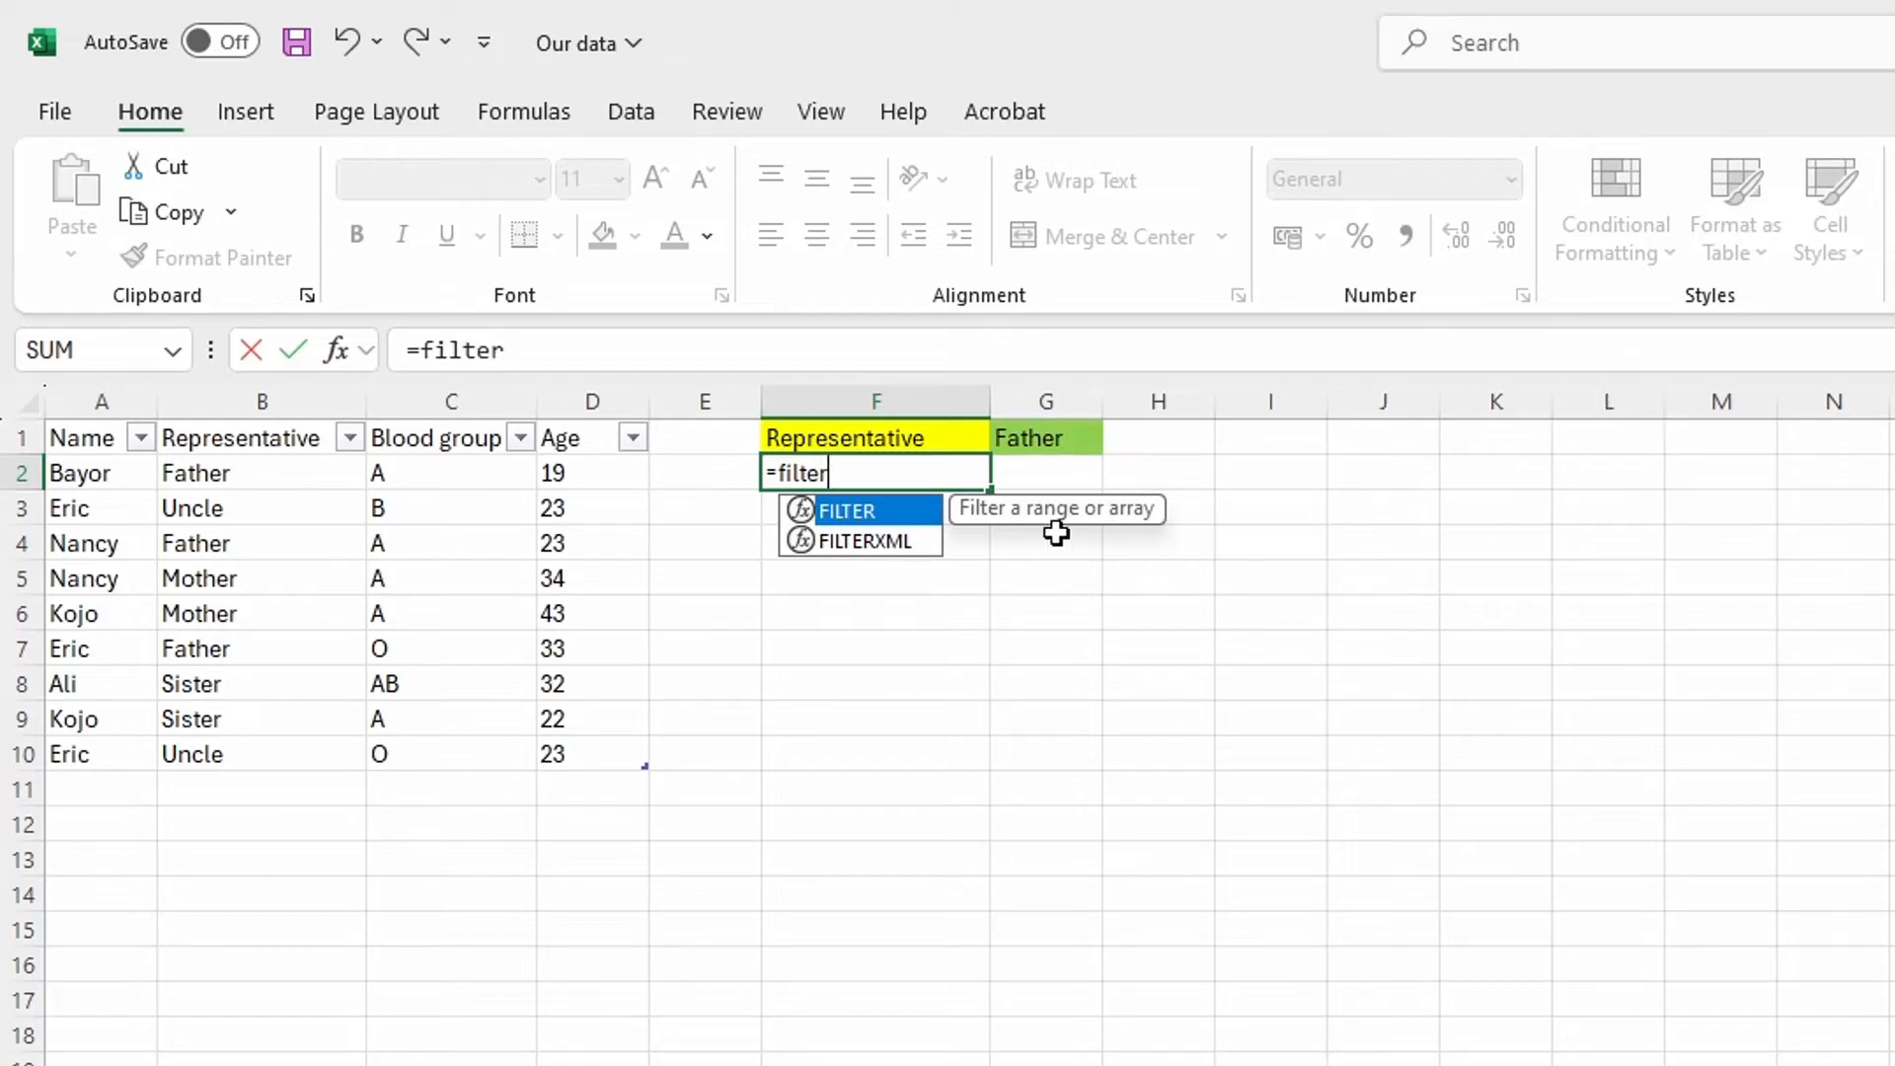
double_click(863, 512)
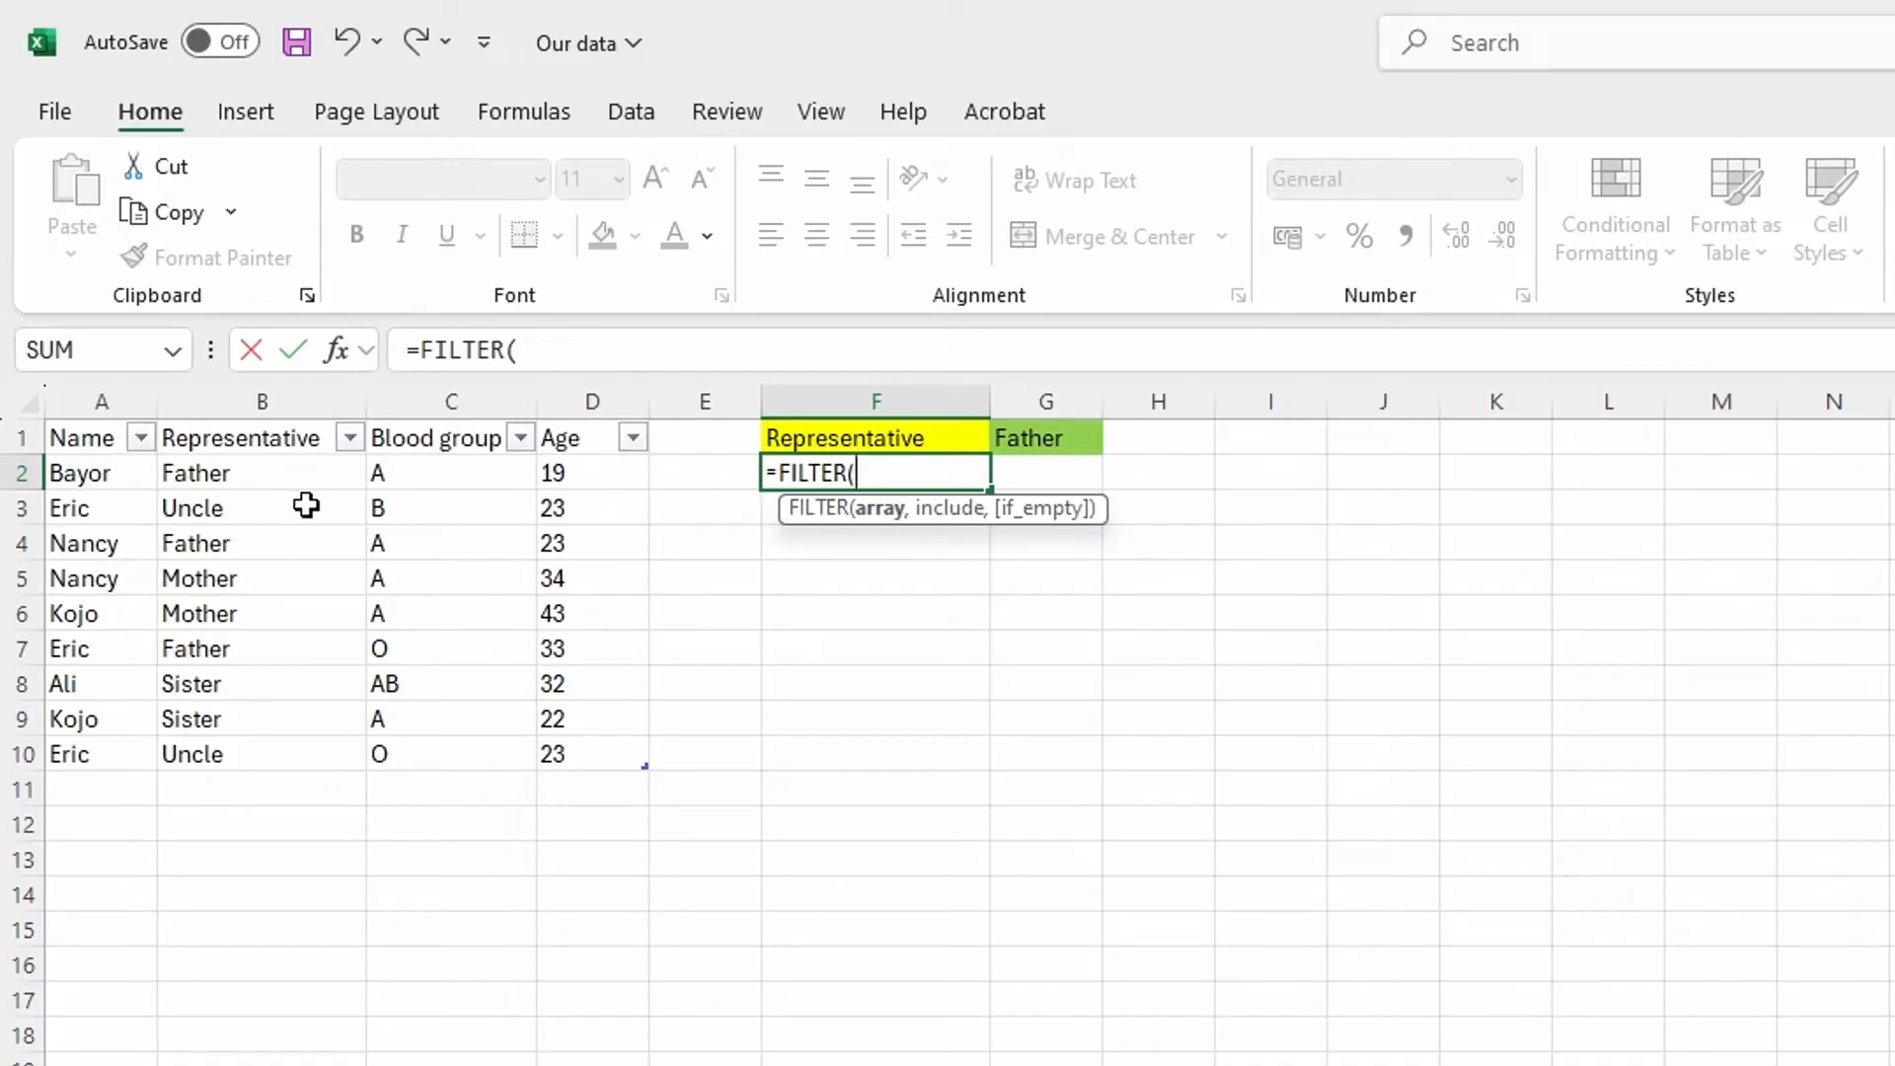
click(33, 405)
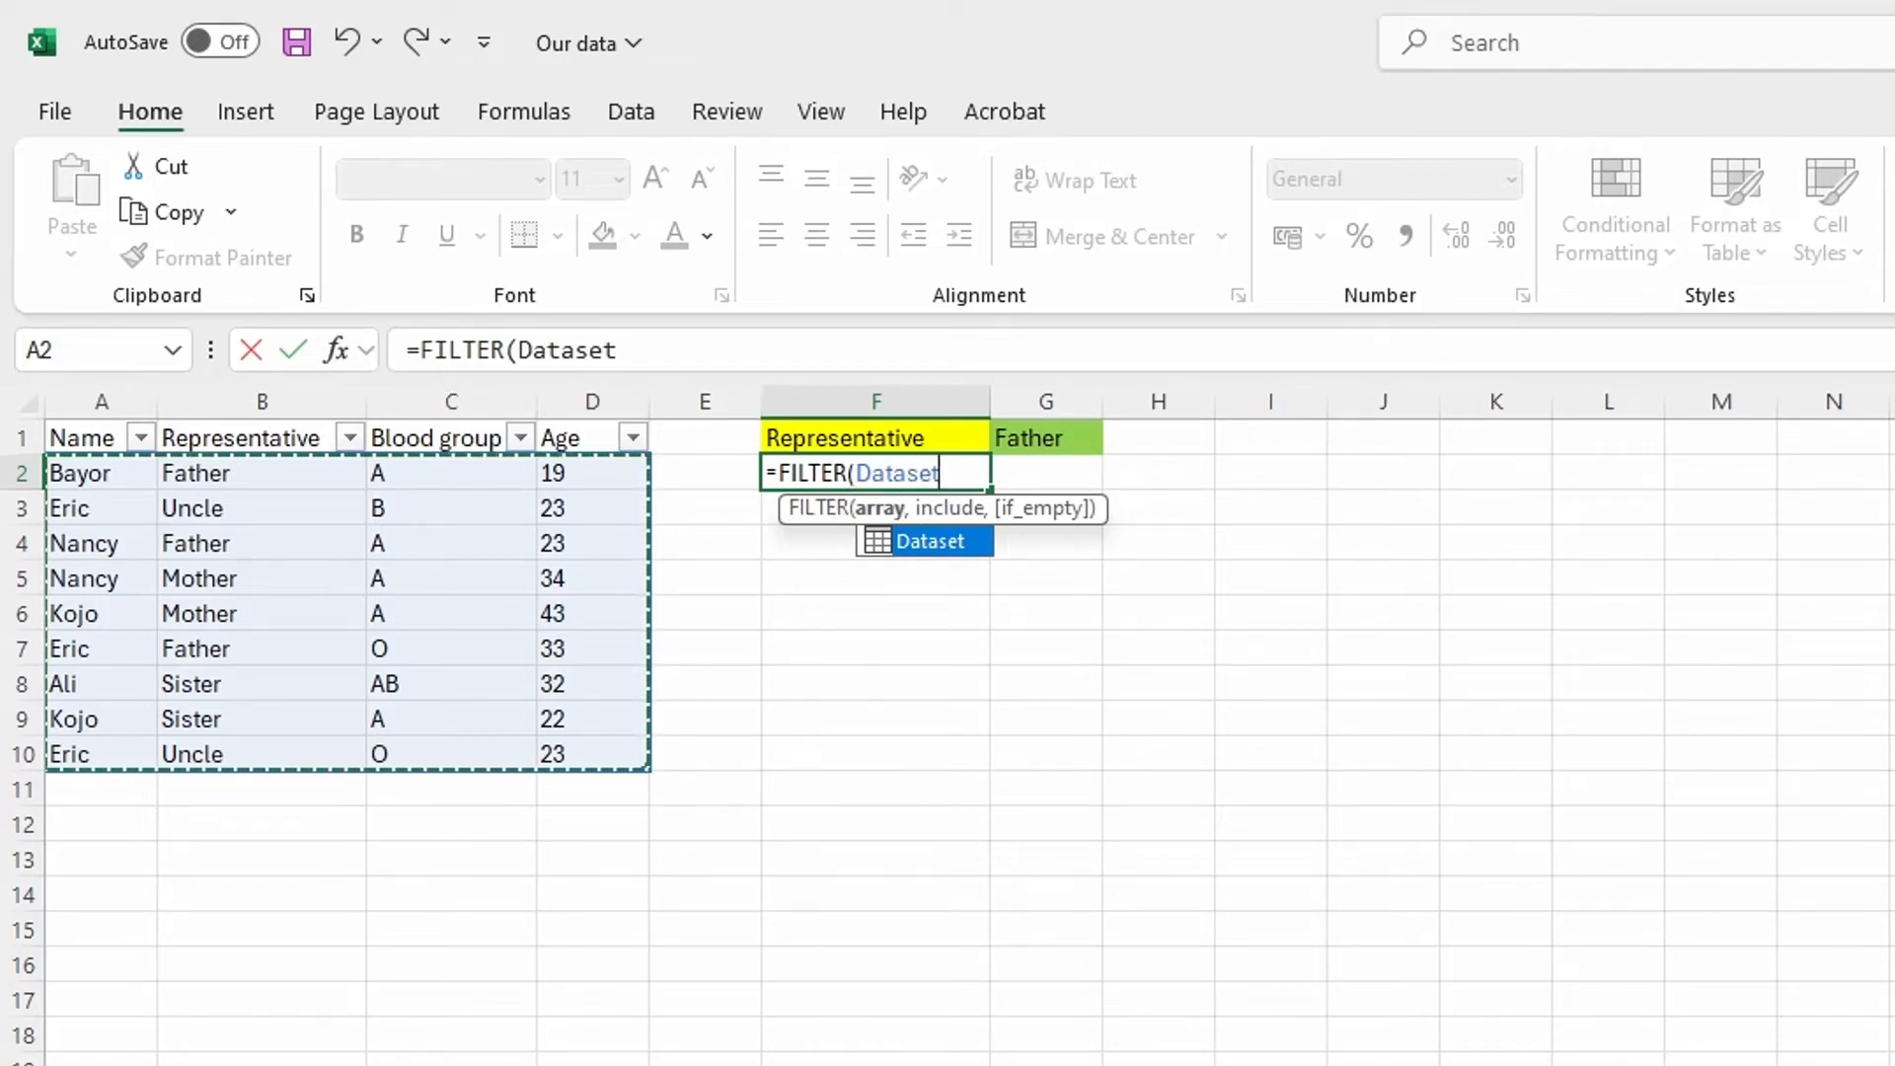
text(,)
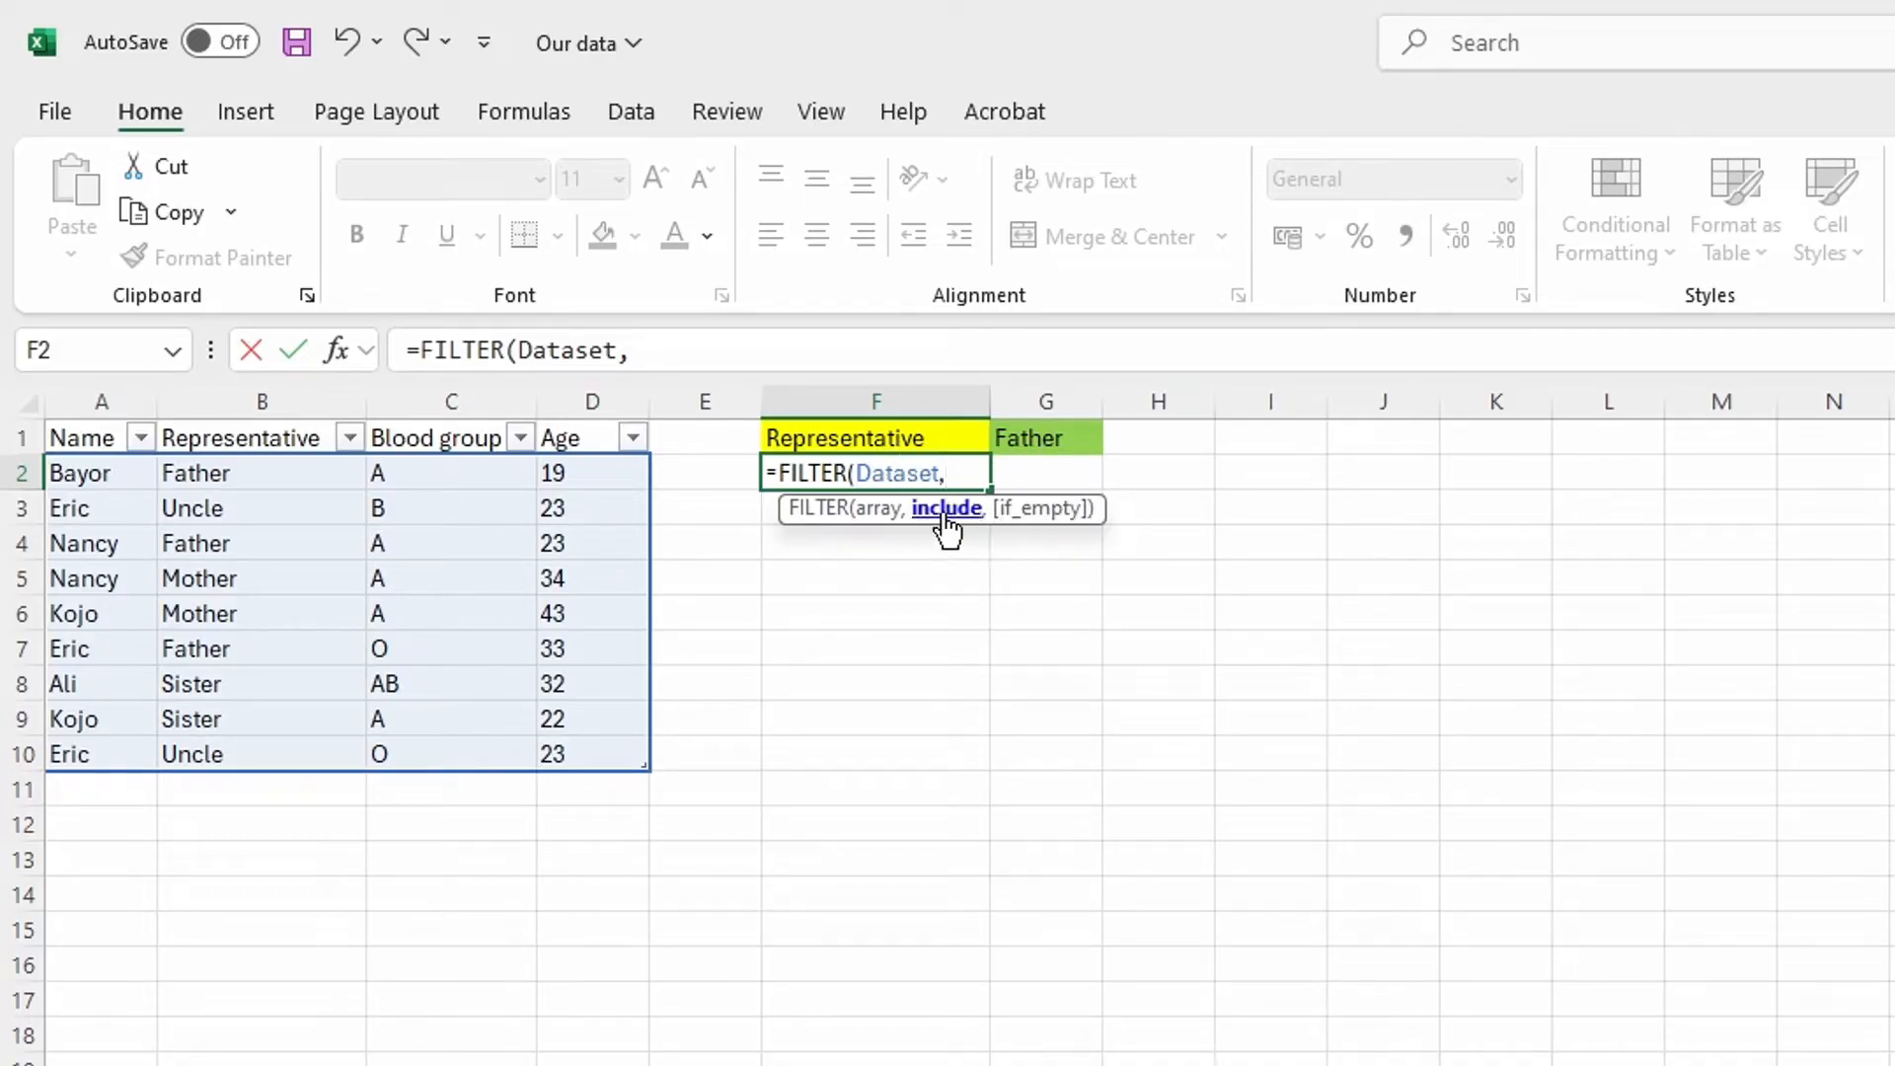
Complete the FILTER formula with the condition Dataset[Representative]=G1 and an empty string "" as the if-empty value
click(259, 420)
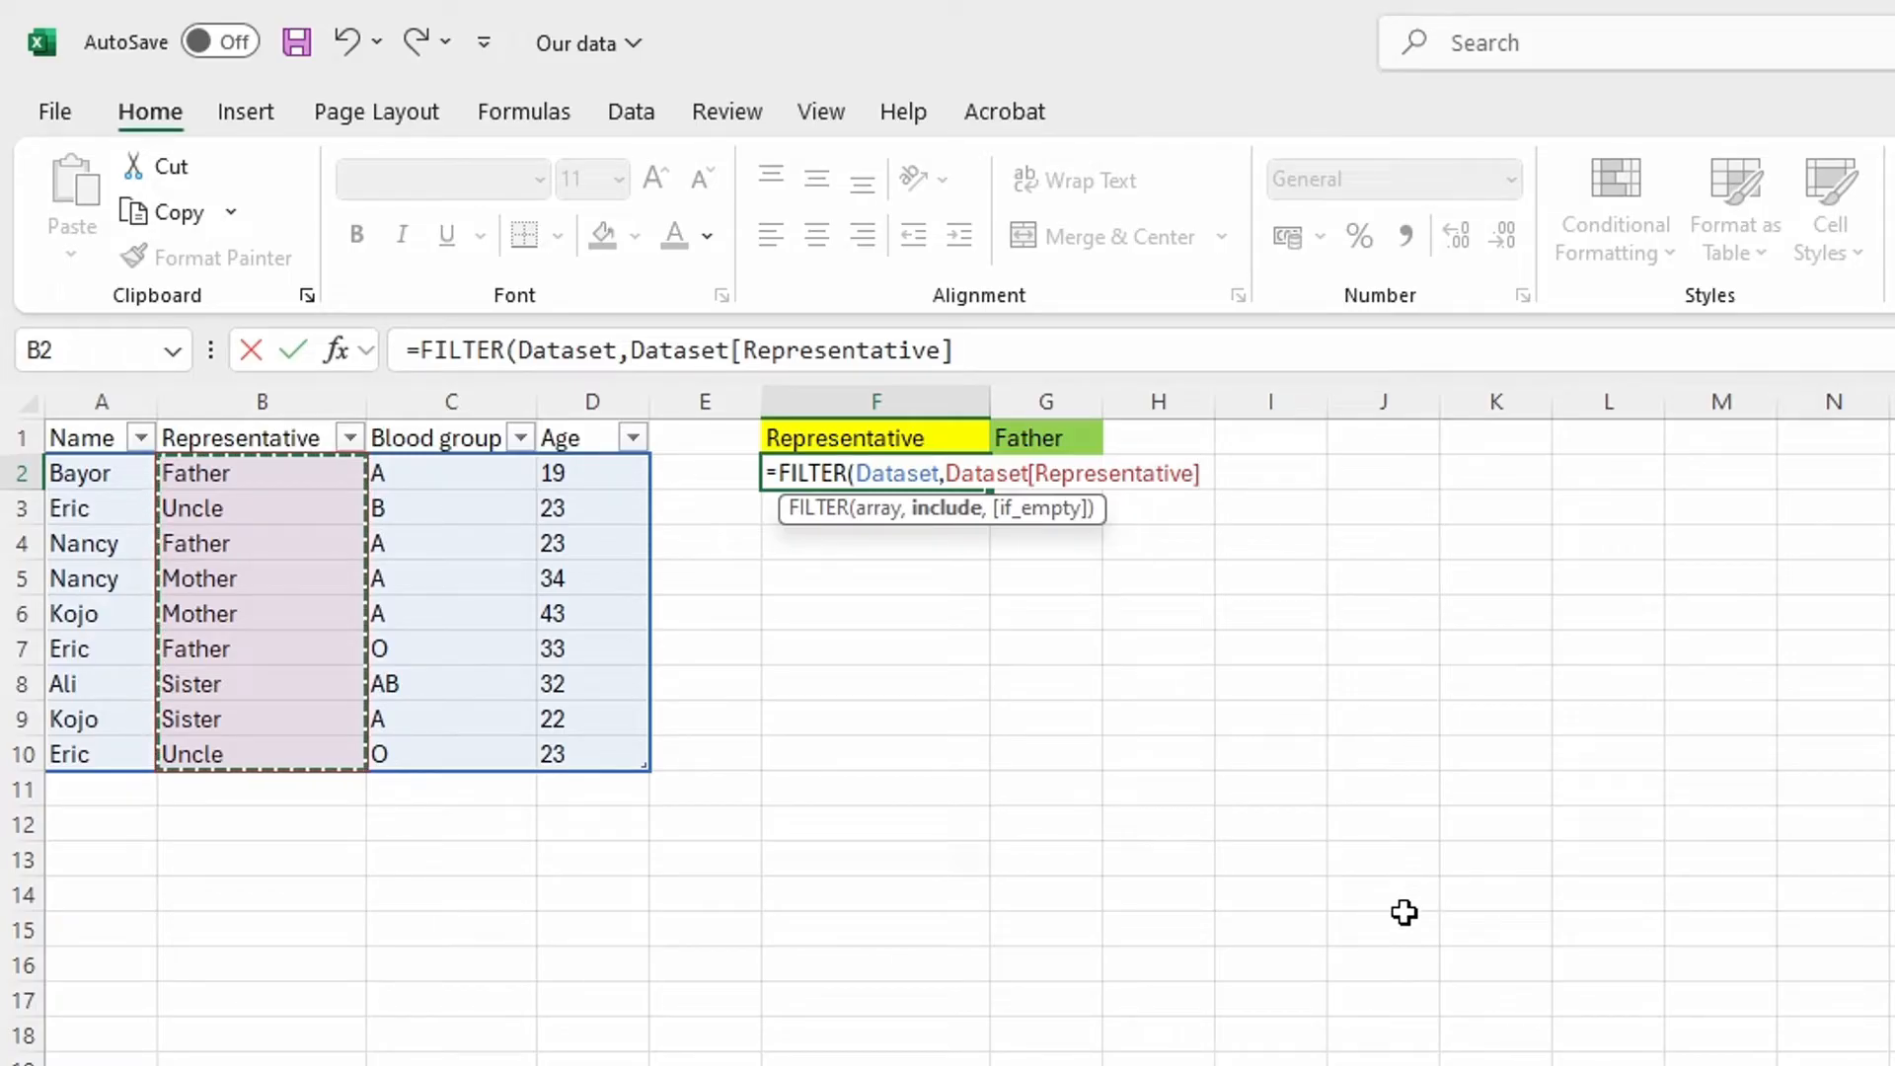
text(=)
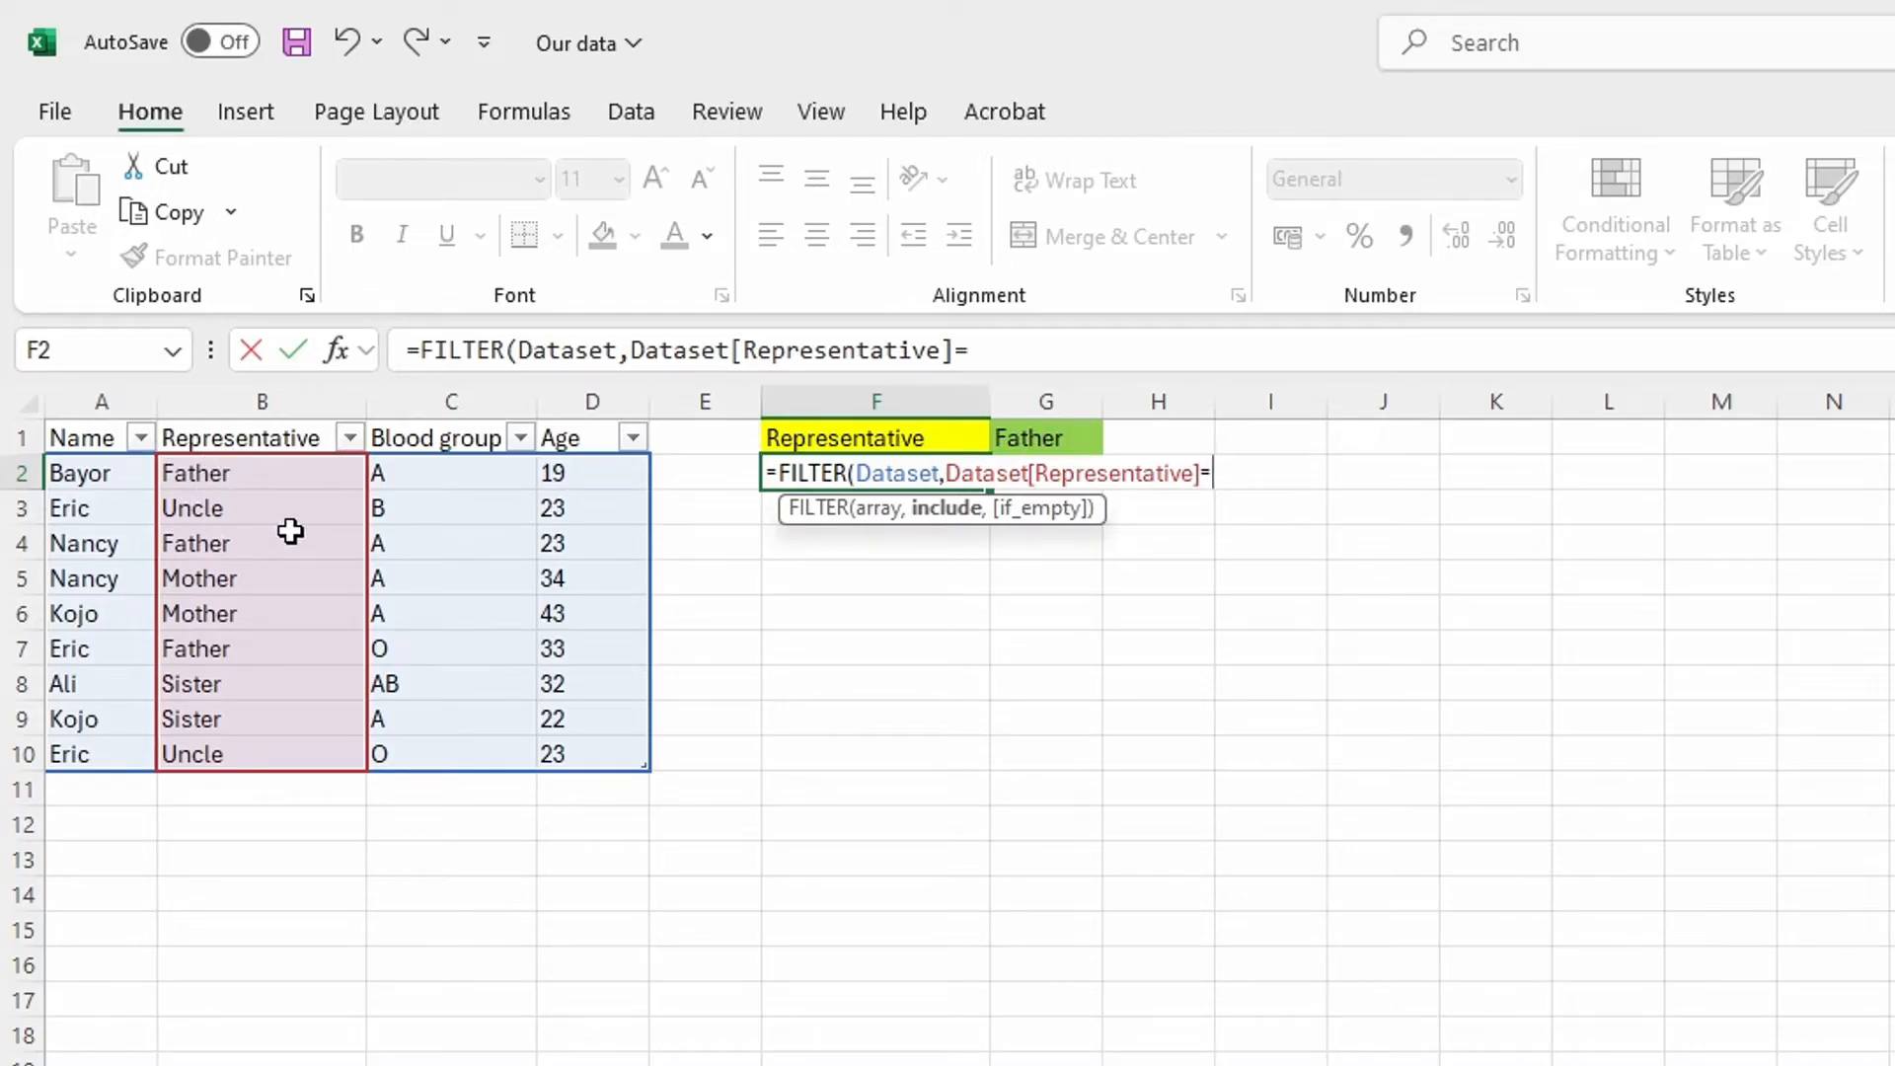
click(1060, 438)
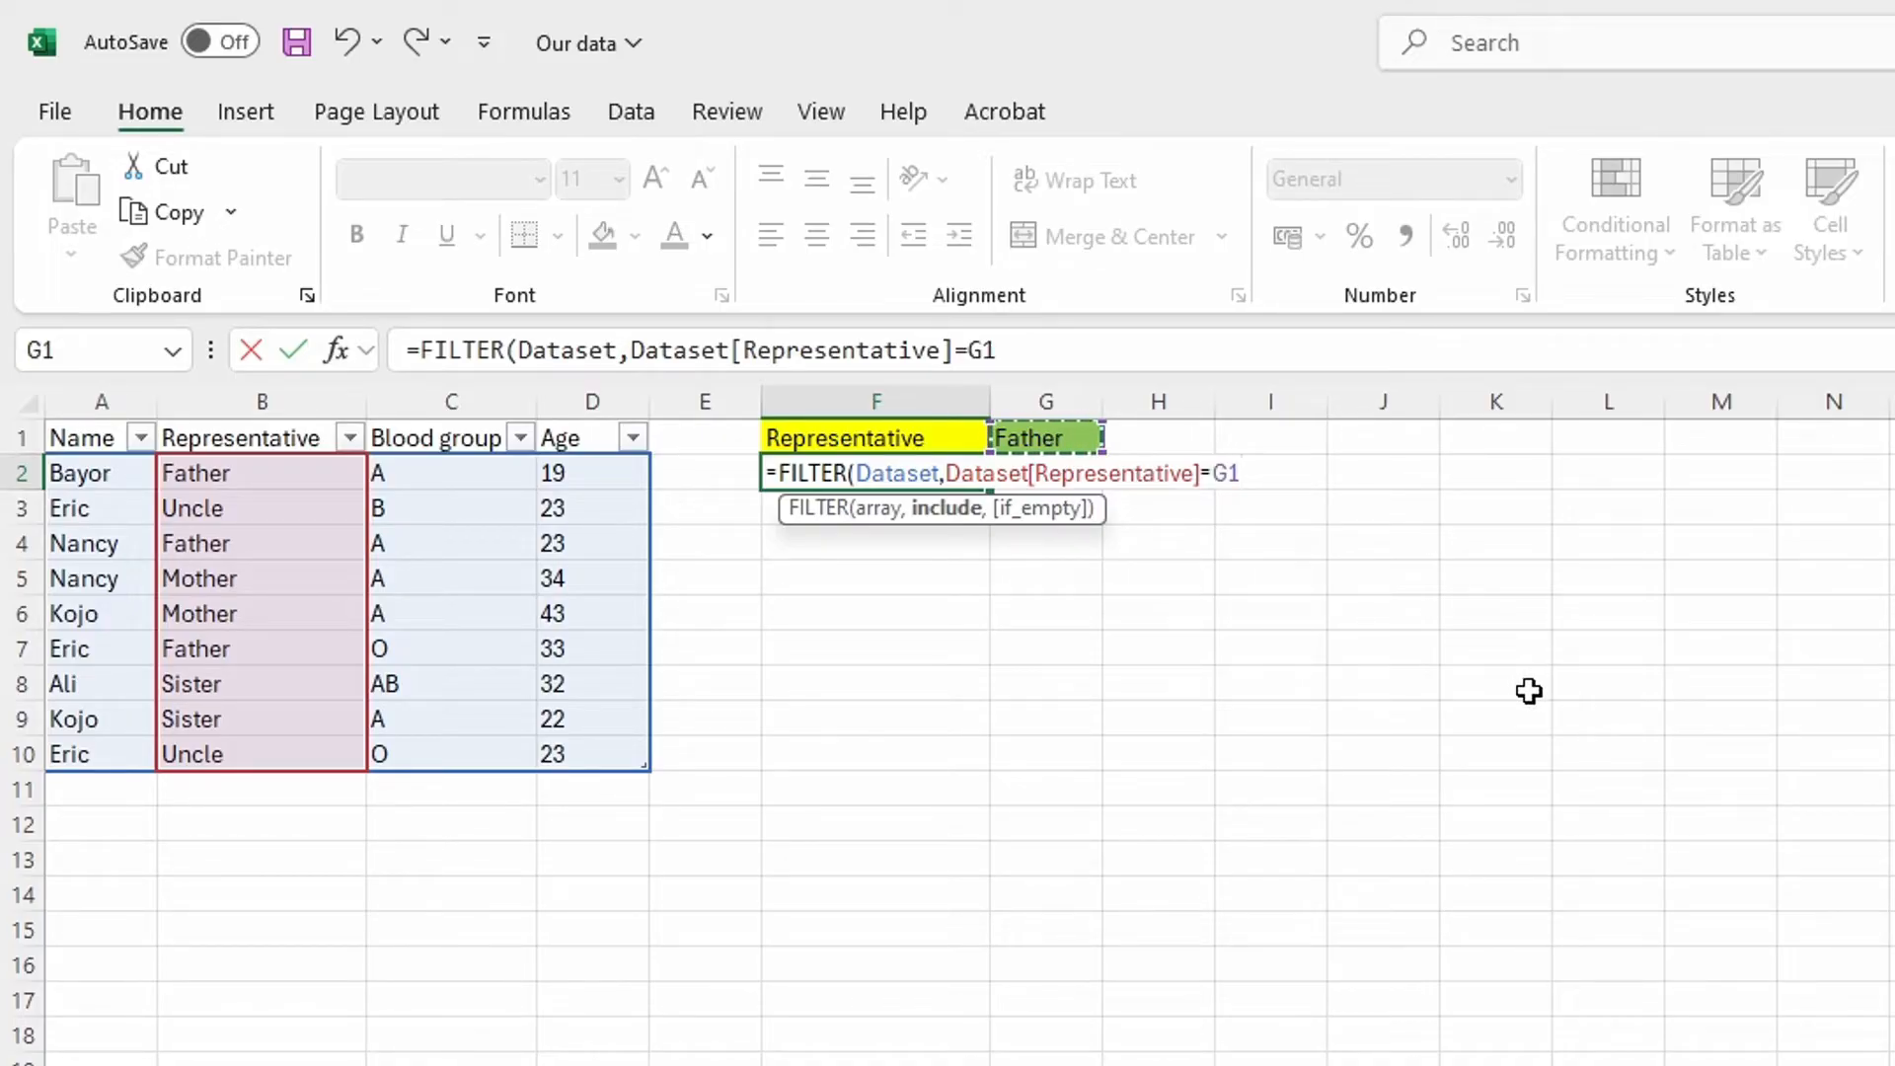
text(,)
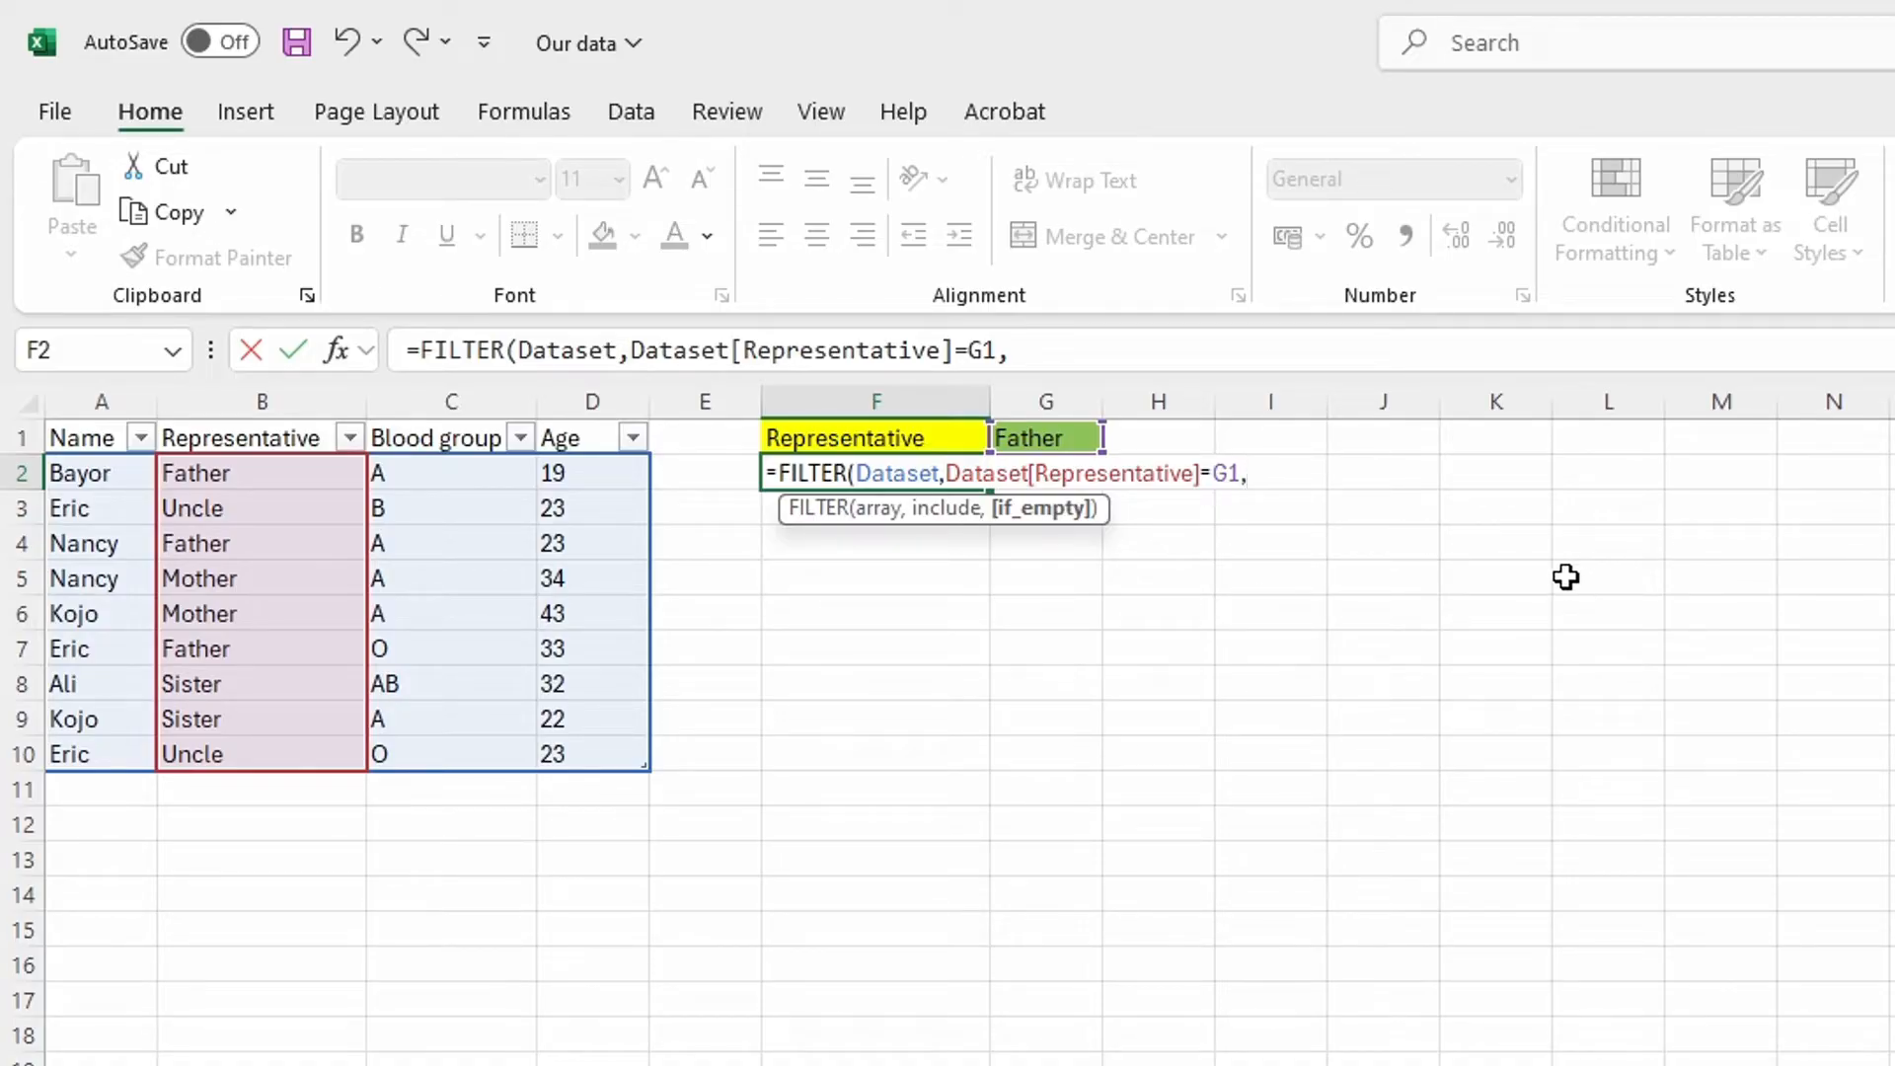
text(")
text())
key(Return)
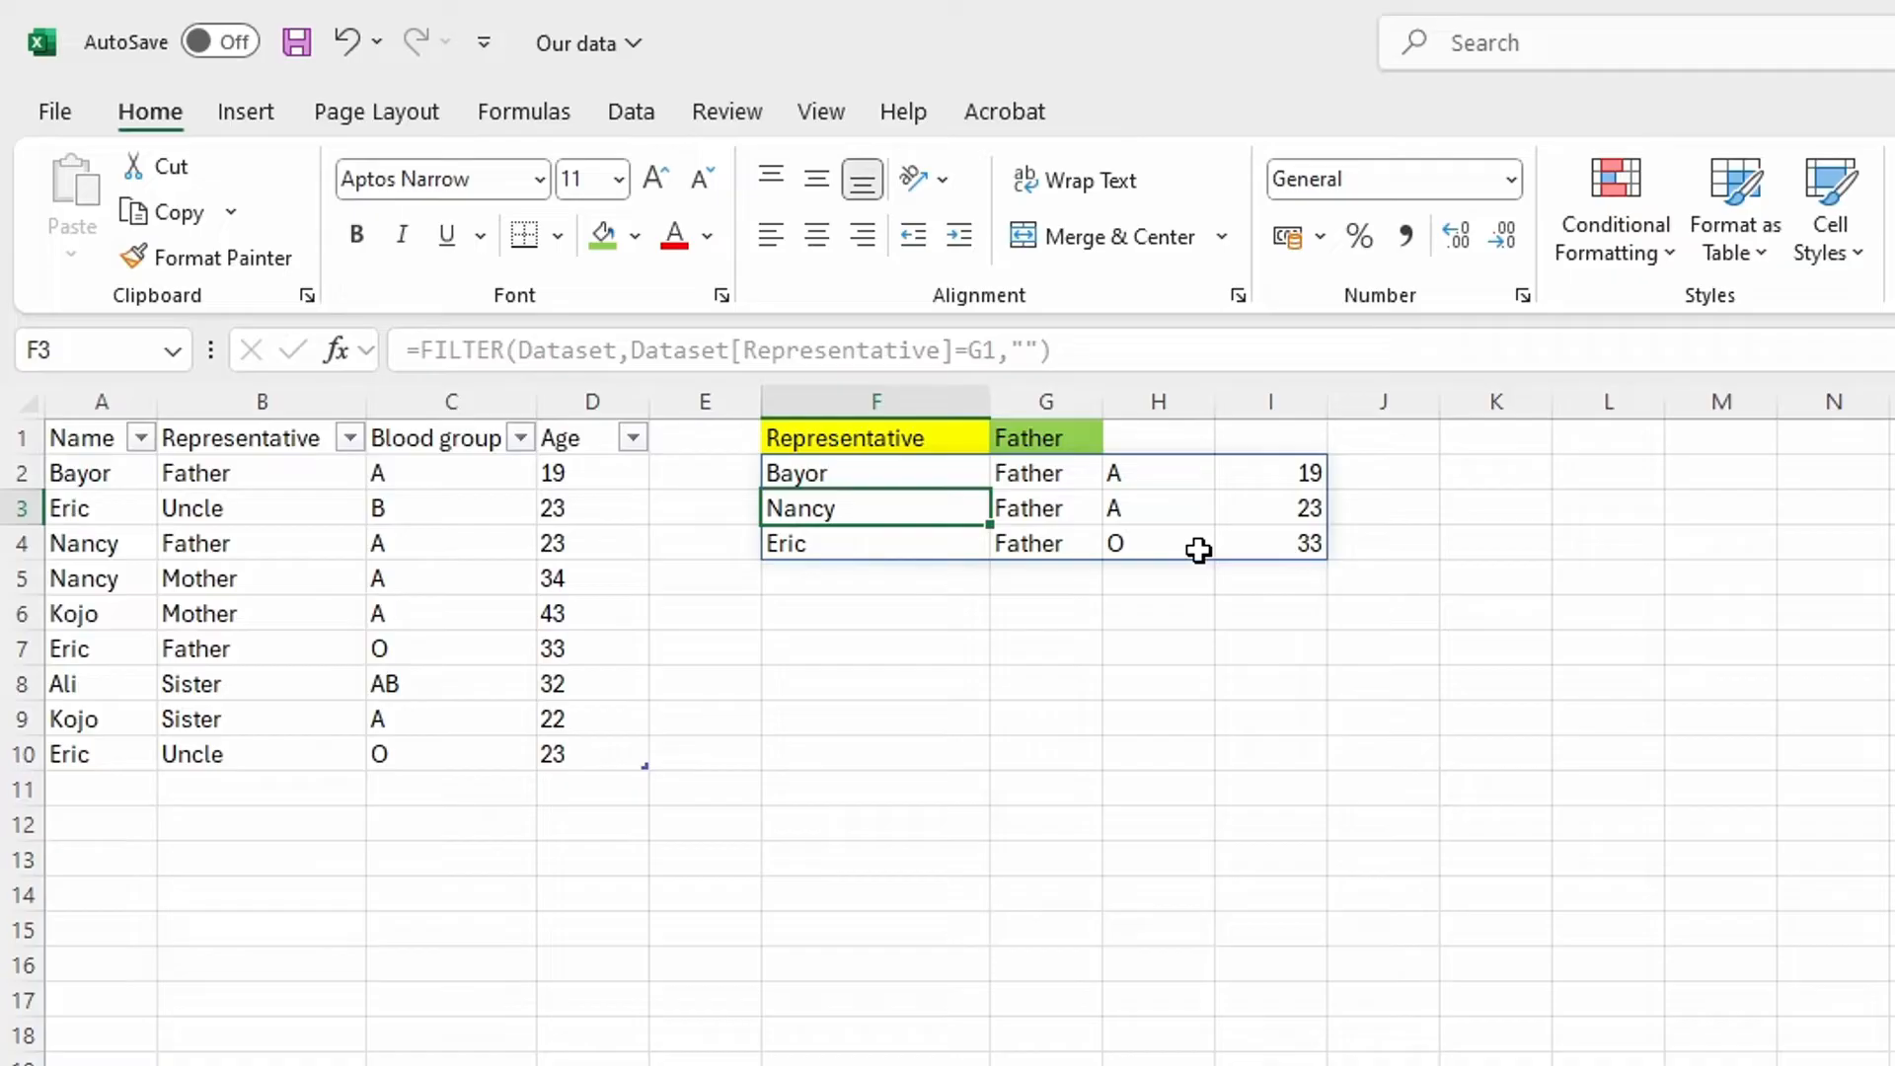
click(860, 625)
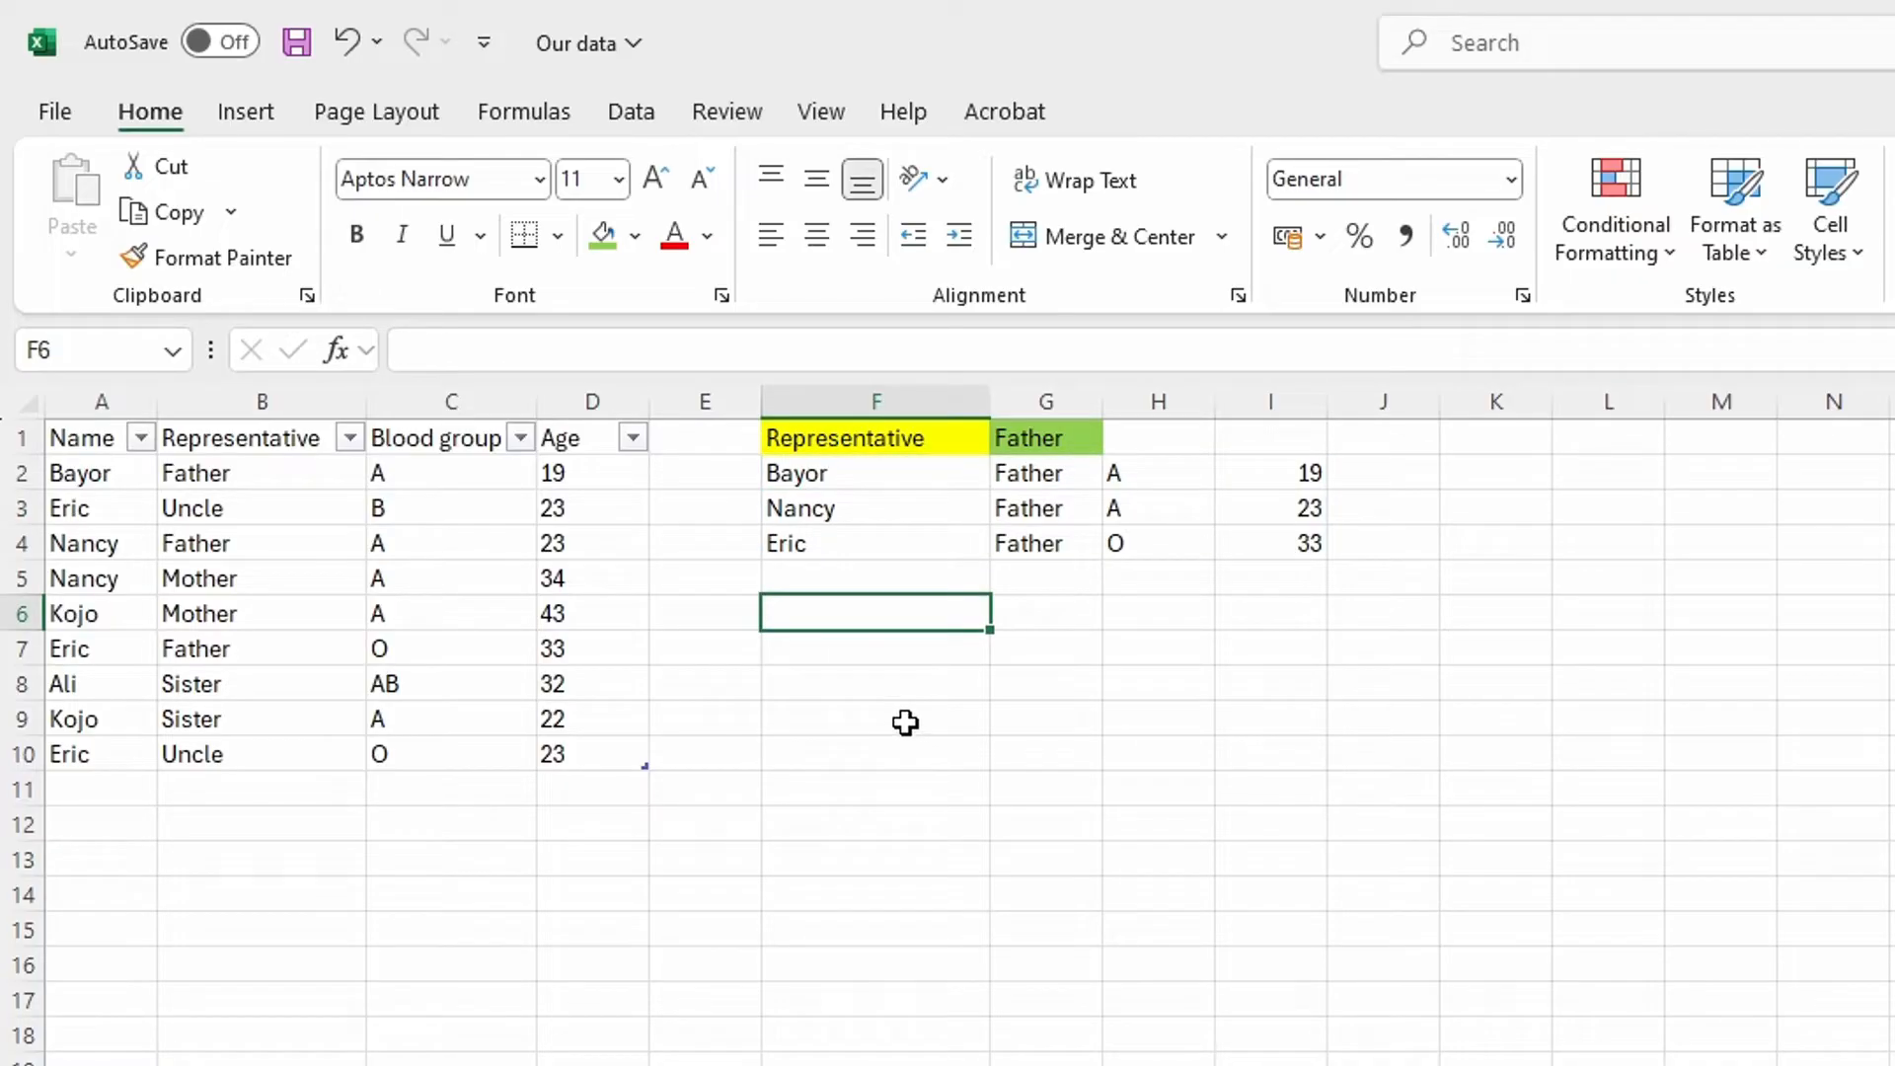
Delete the FILTER formula from cell F2 to clear the extracted records
click(820, 479)
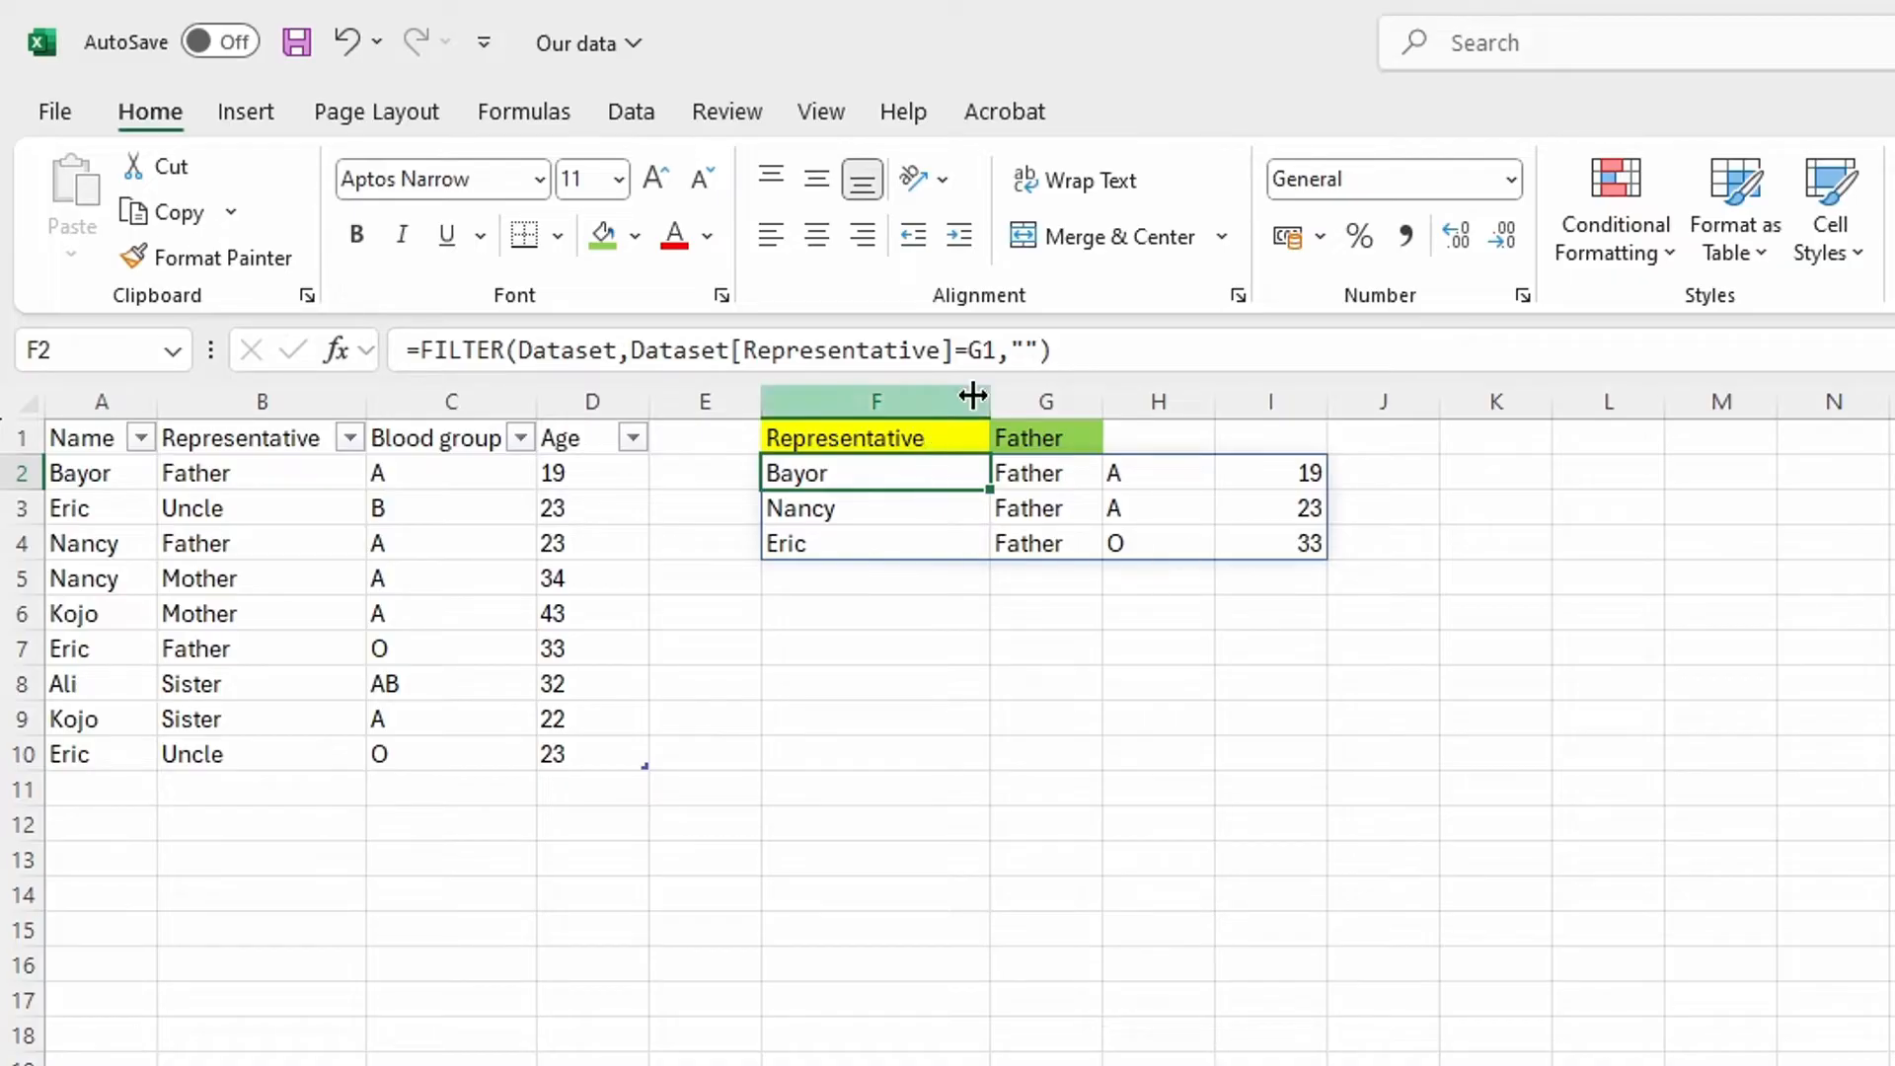
click(1080, 354)
drag(1079, 355, 306, 370)
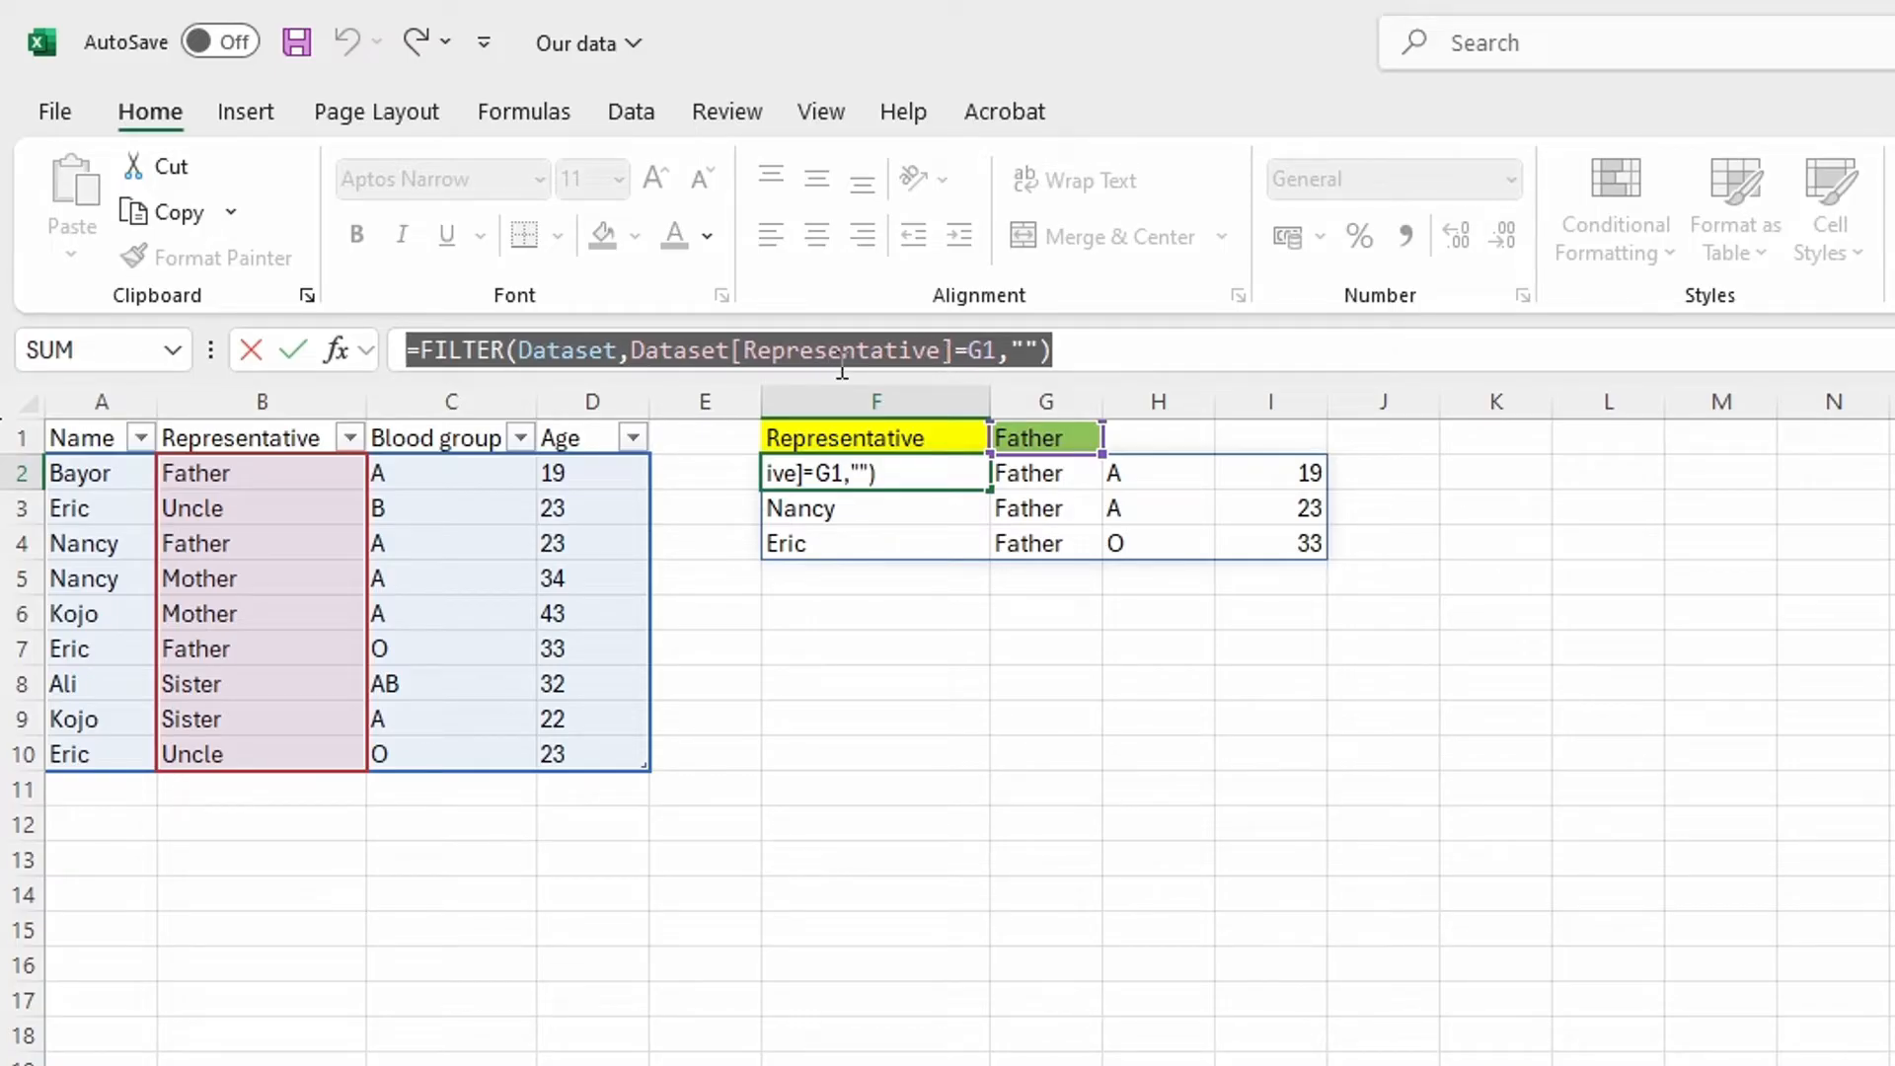
key(BackSpace)
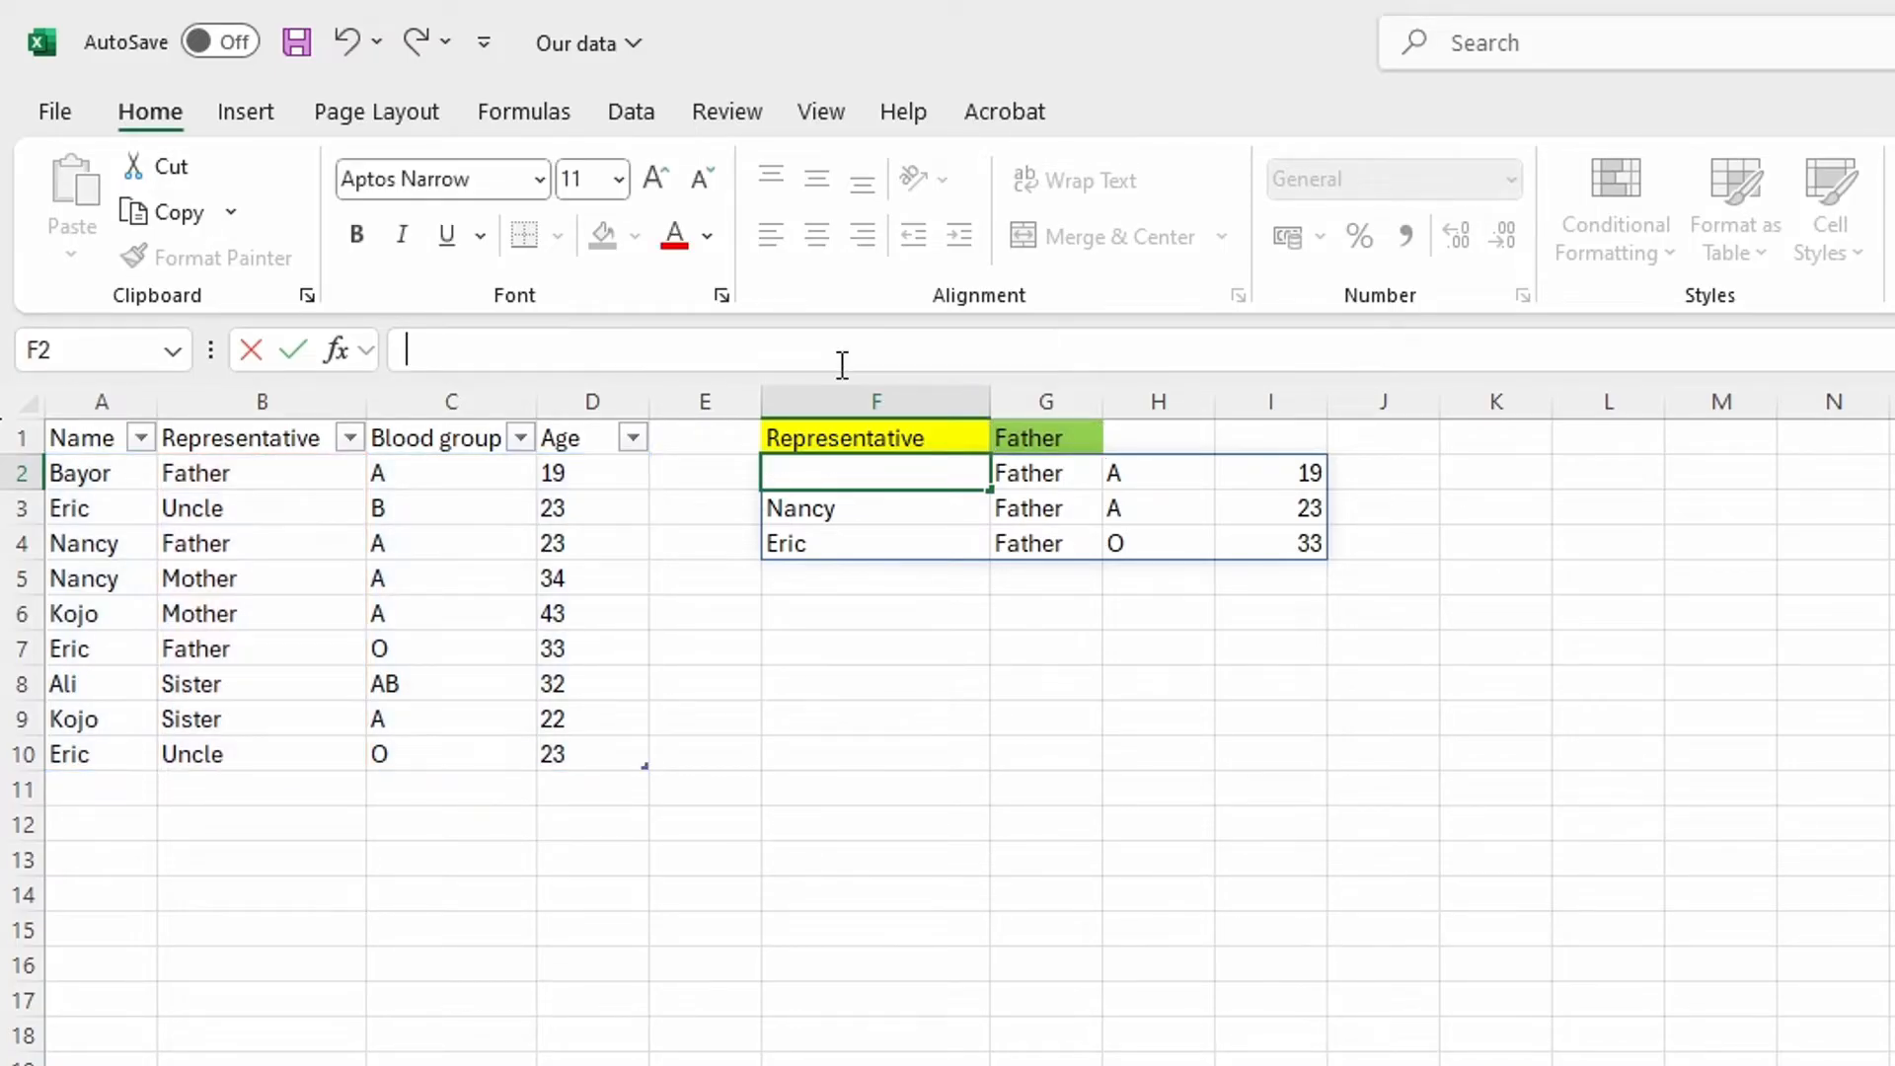
click(971, 621)
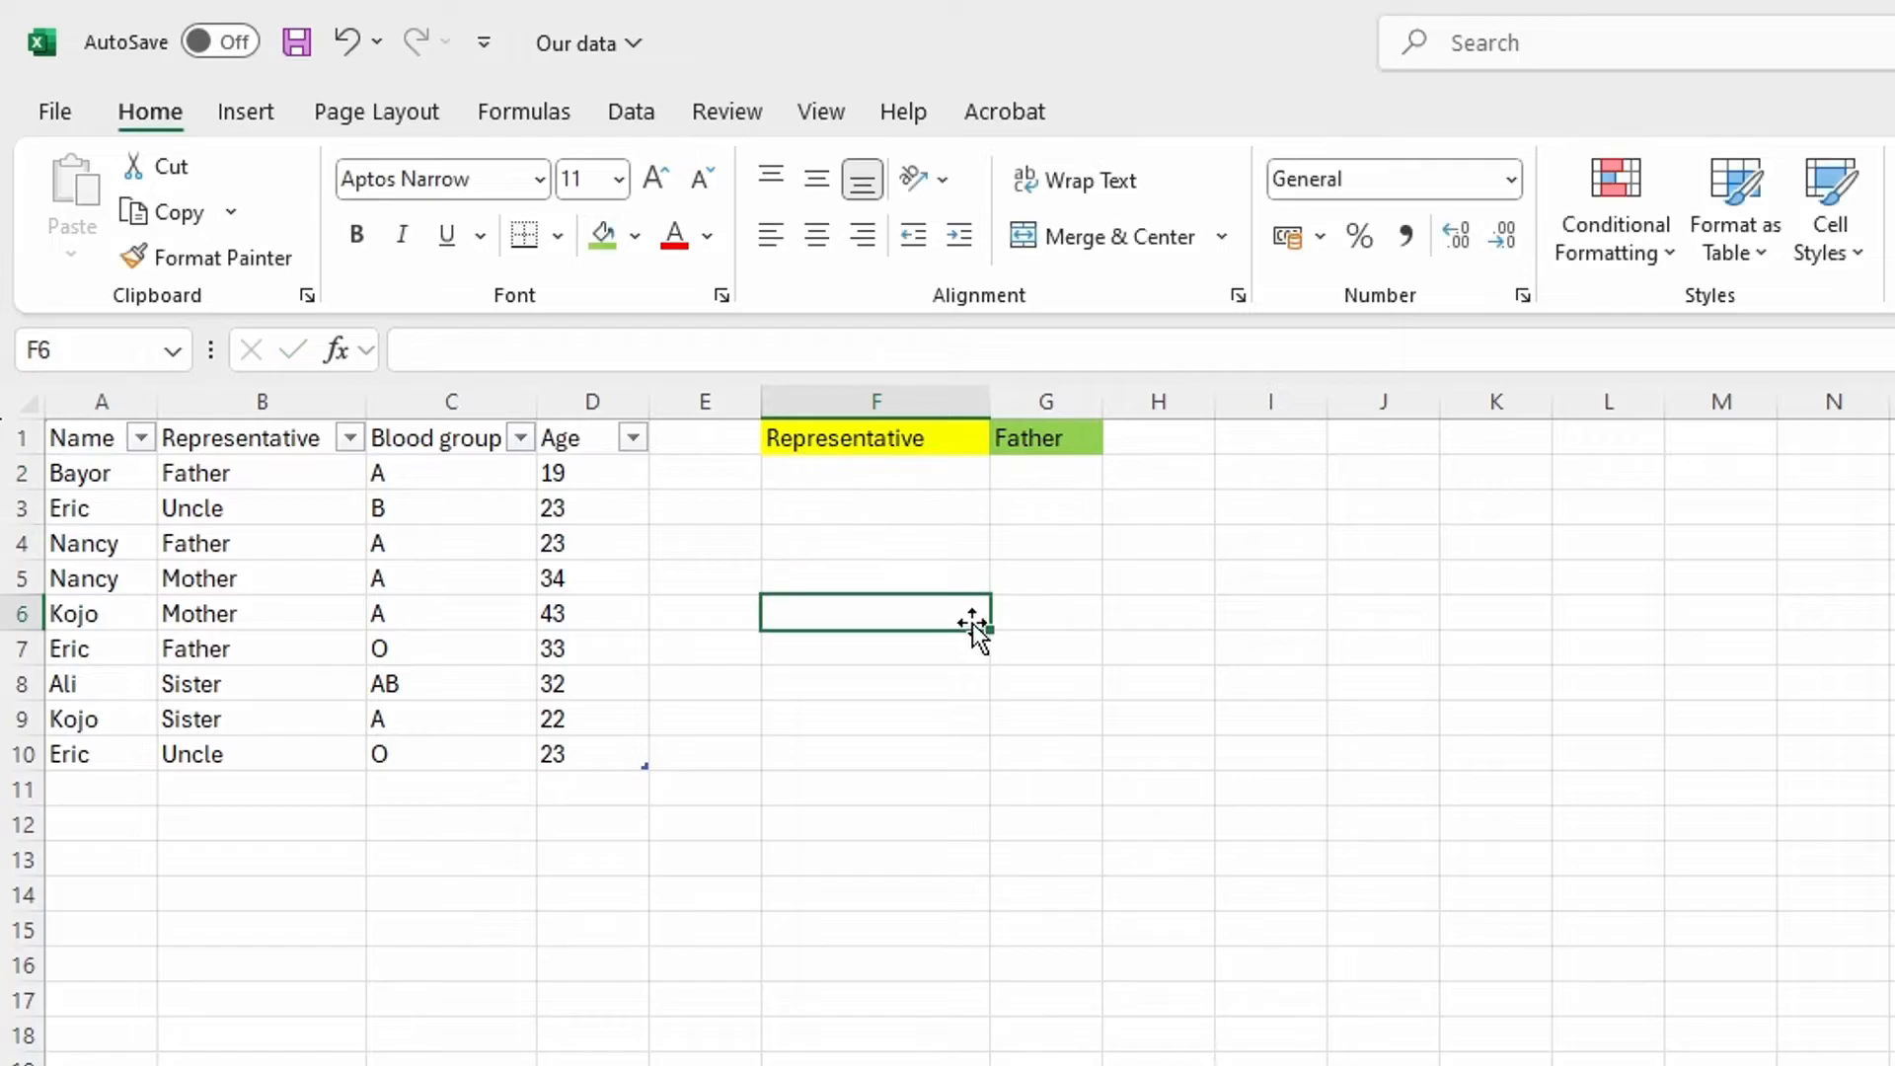
Enter the criterion label "Blood group" in cell F2 and its value "A" in cell G2
click(930, 470)
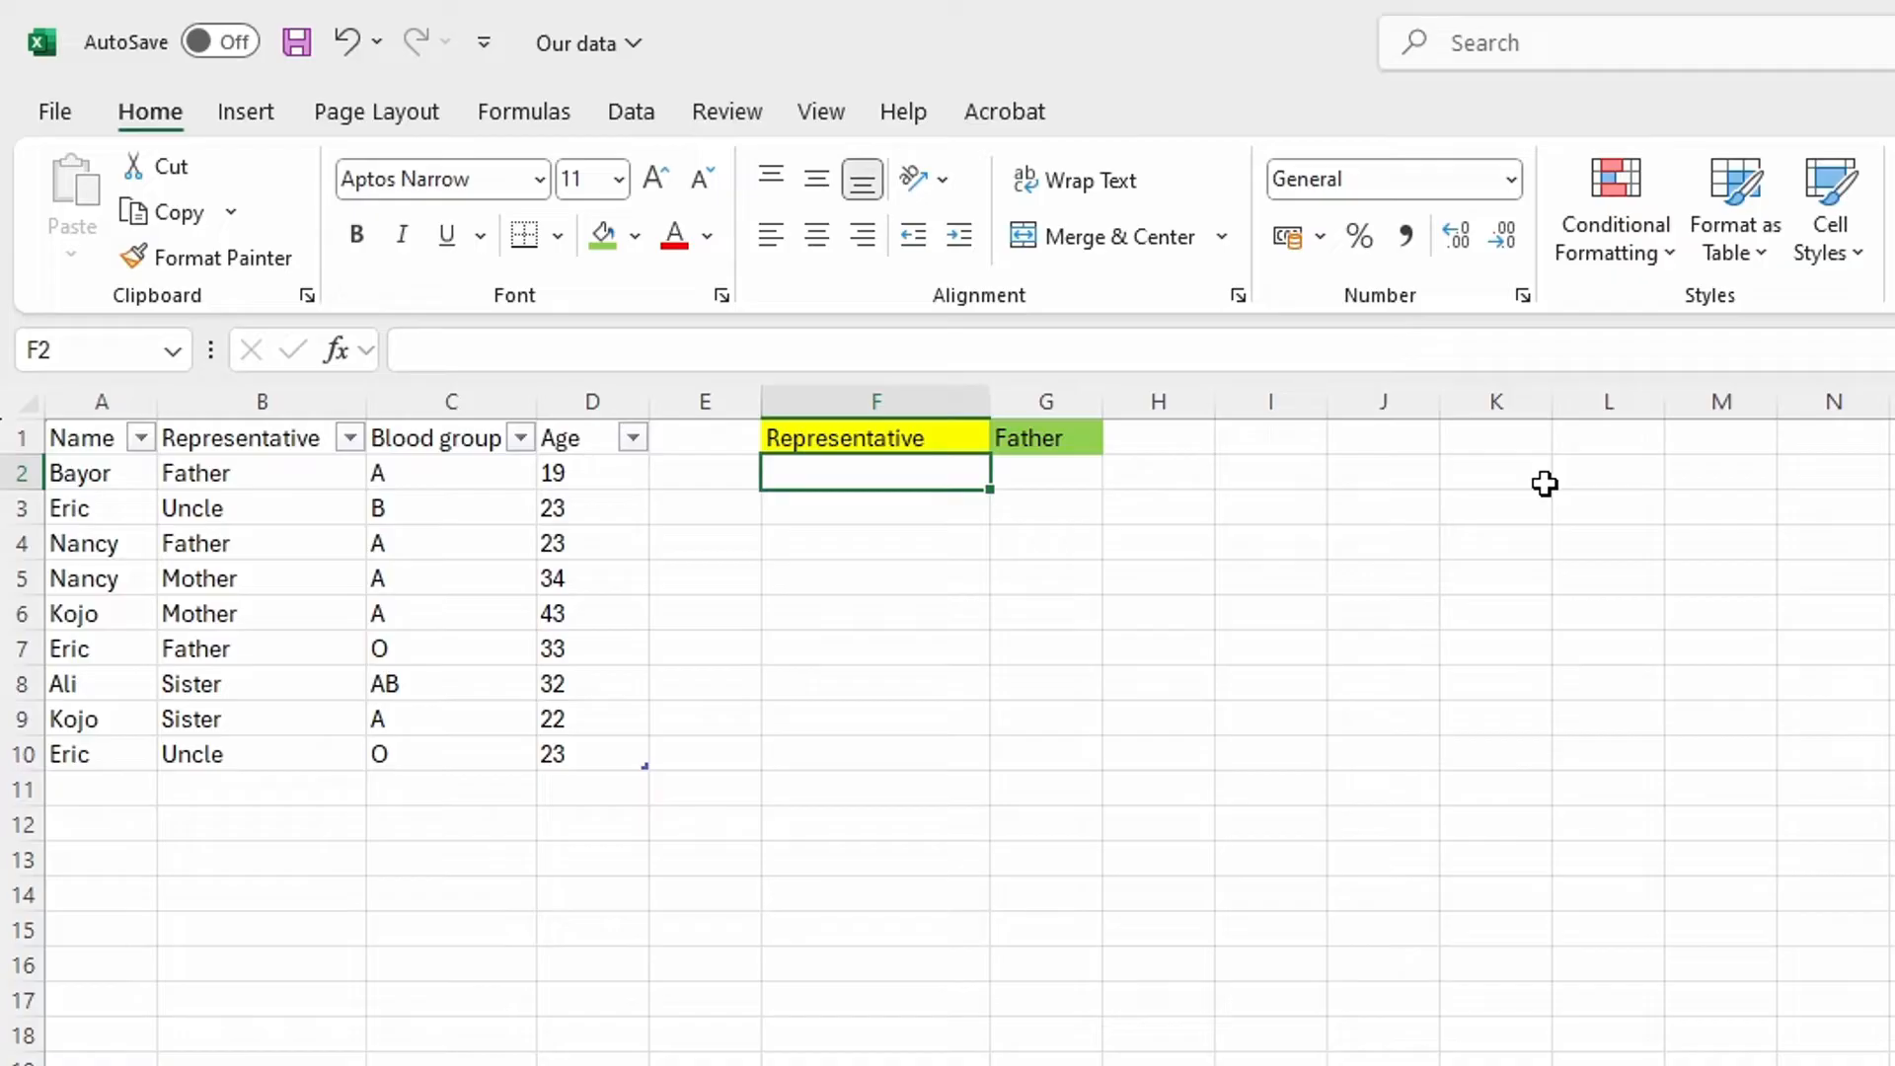
text(B)
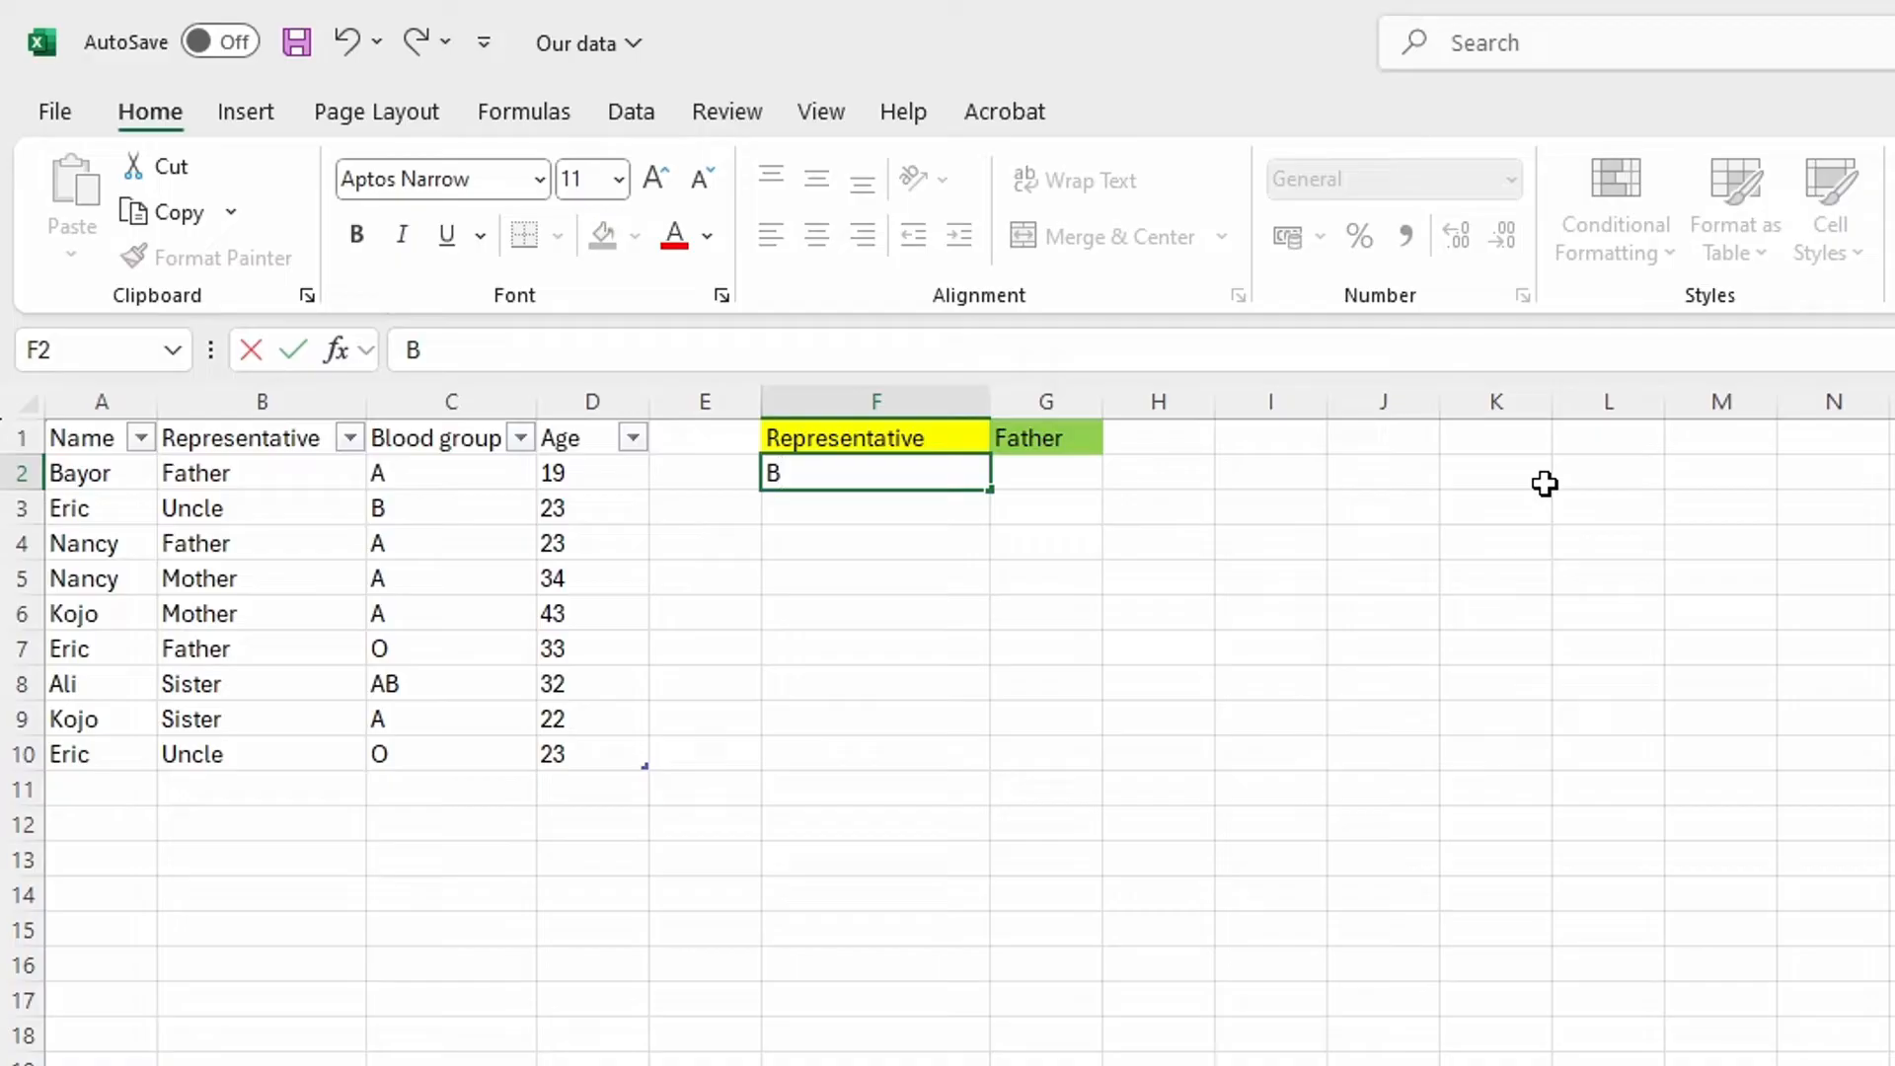
text(lood)
text(gr)
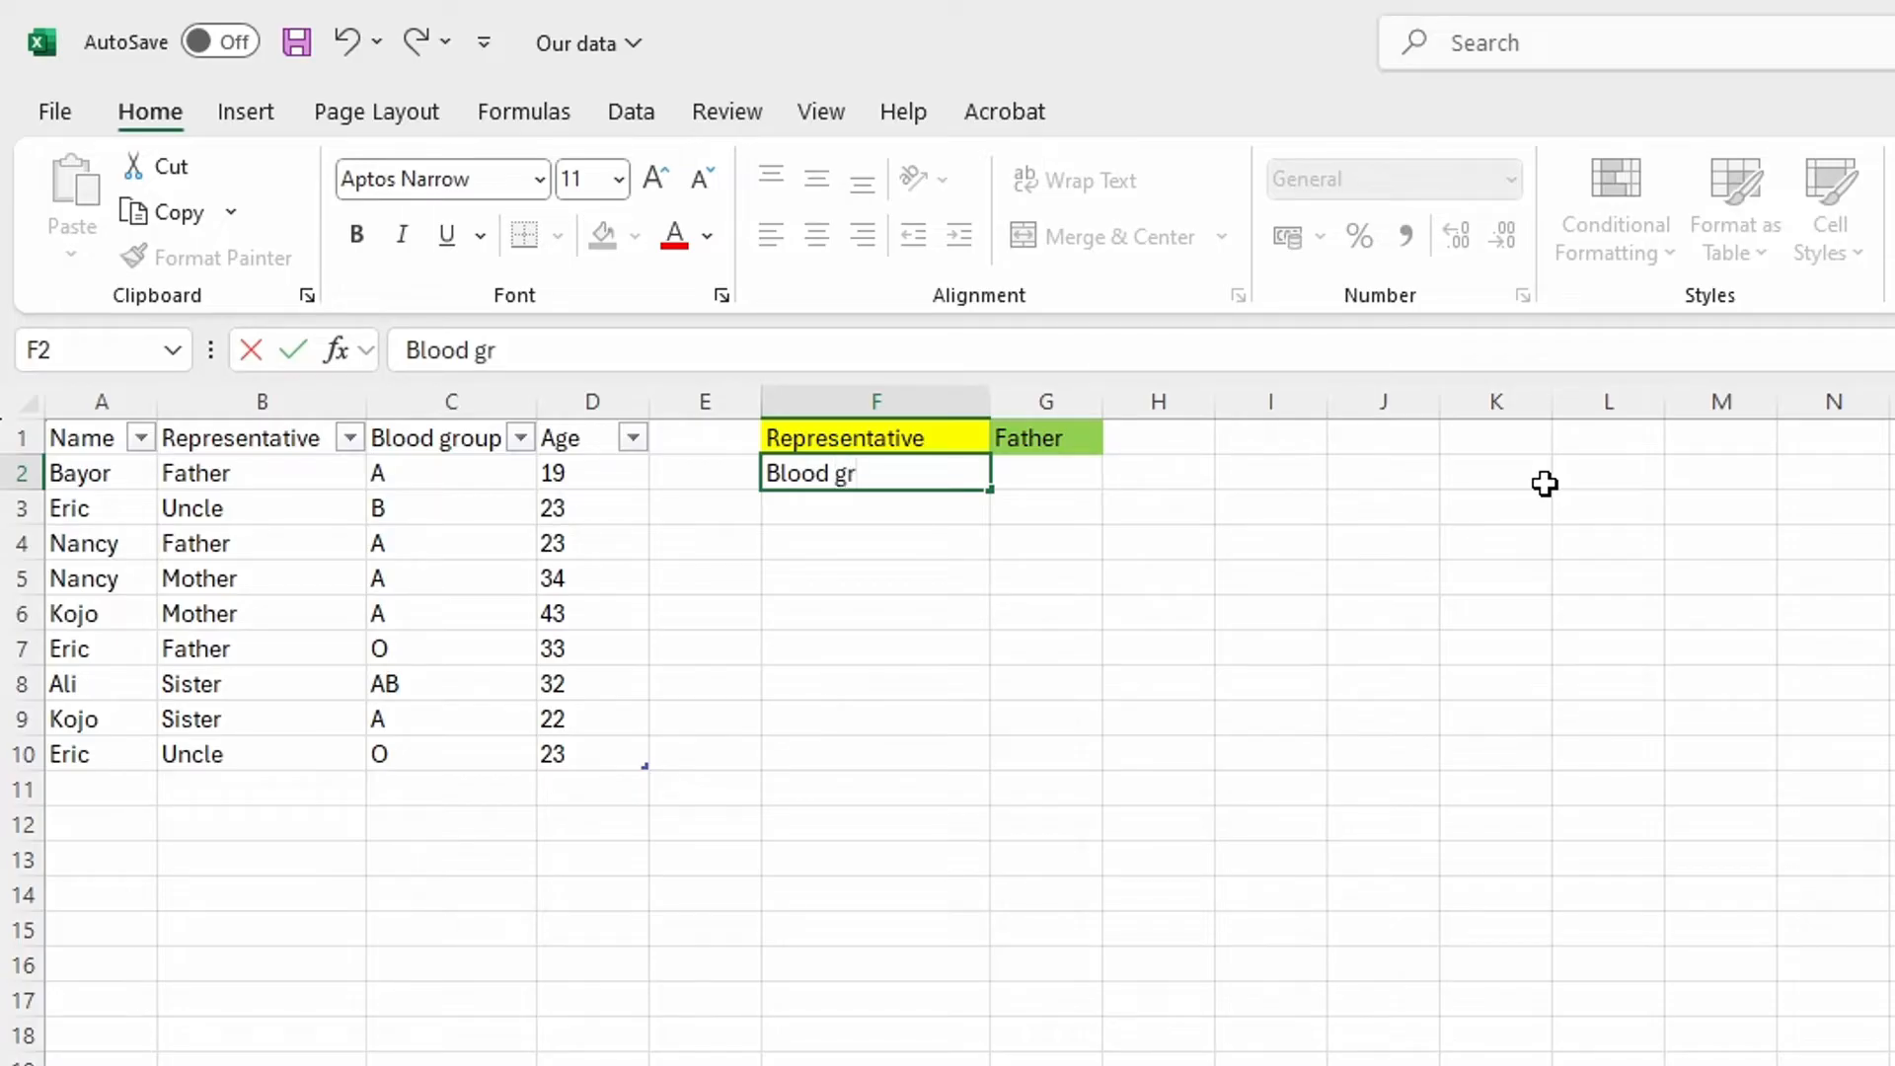
text(oup)
click(1034, 482)
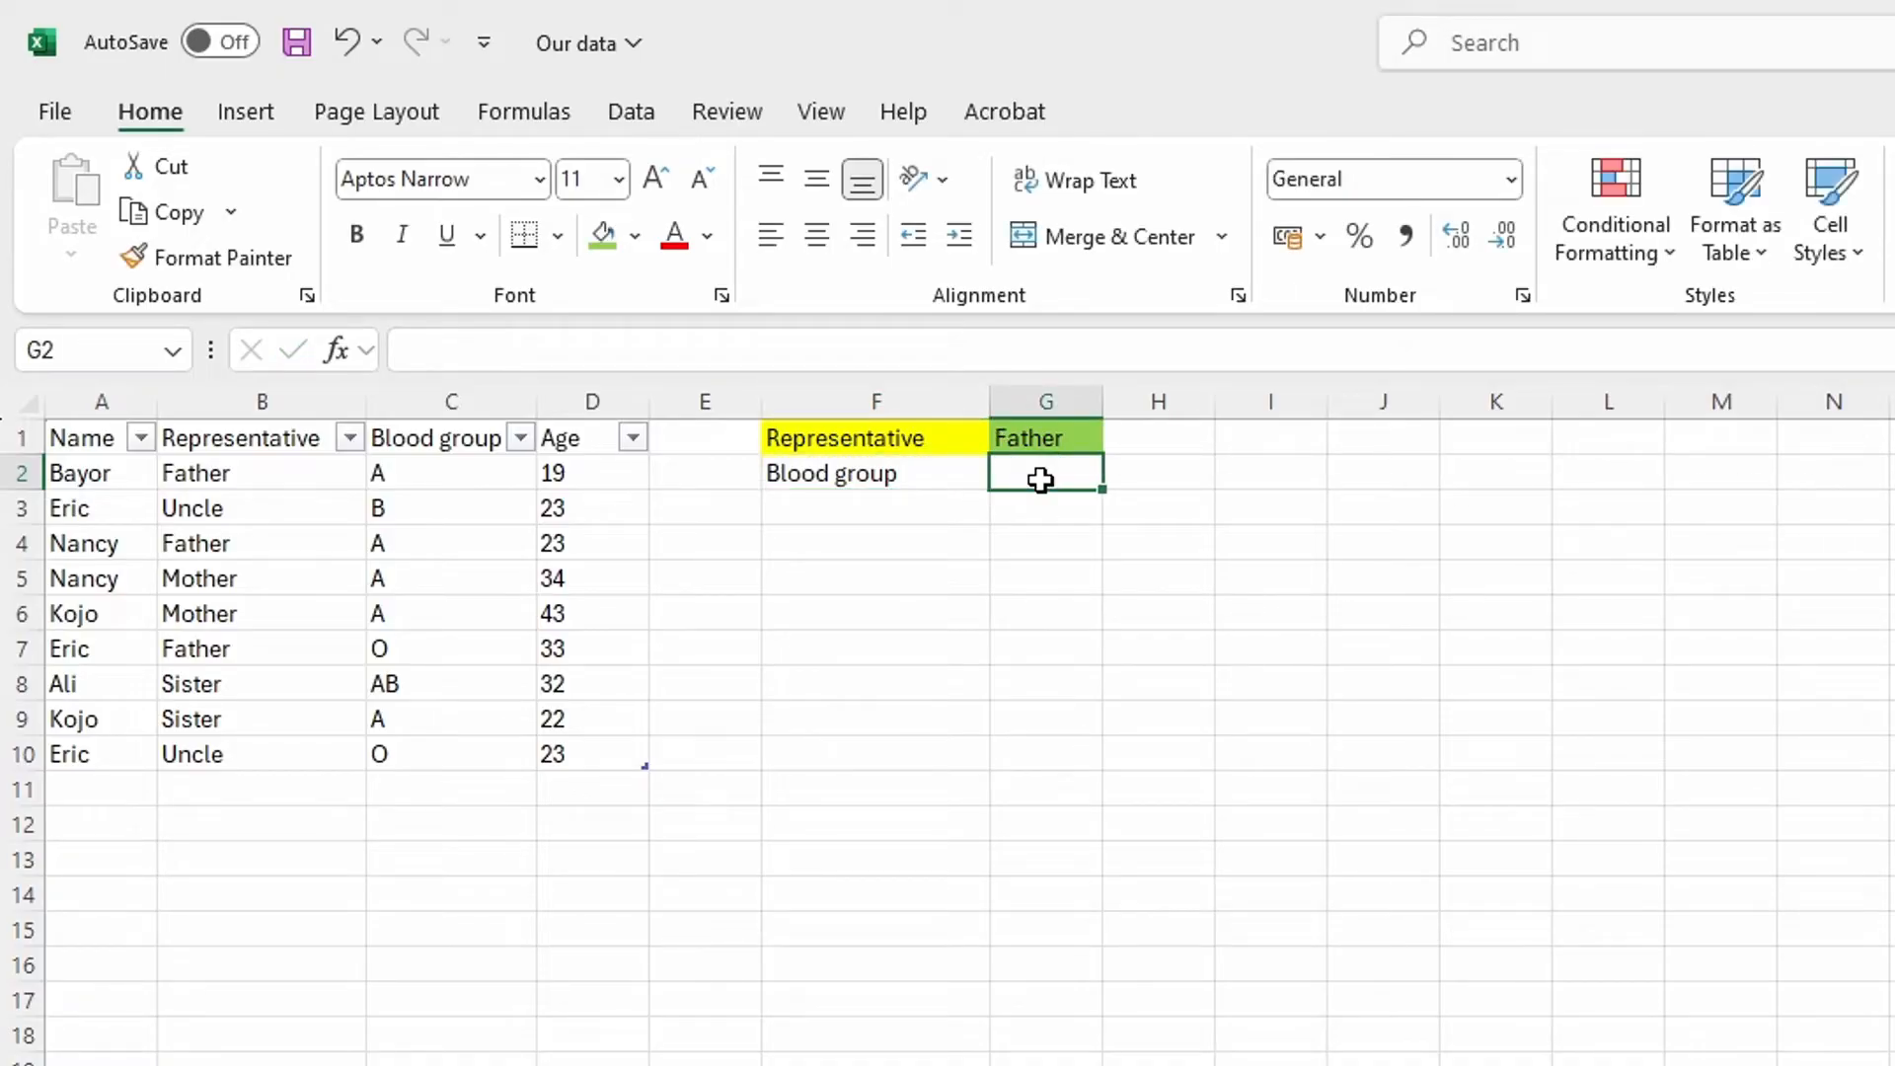
text(A)
Enter the criterion label "Age" in cell F3 and the condition ">20" in cell G3
click(894, 504)
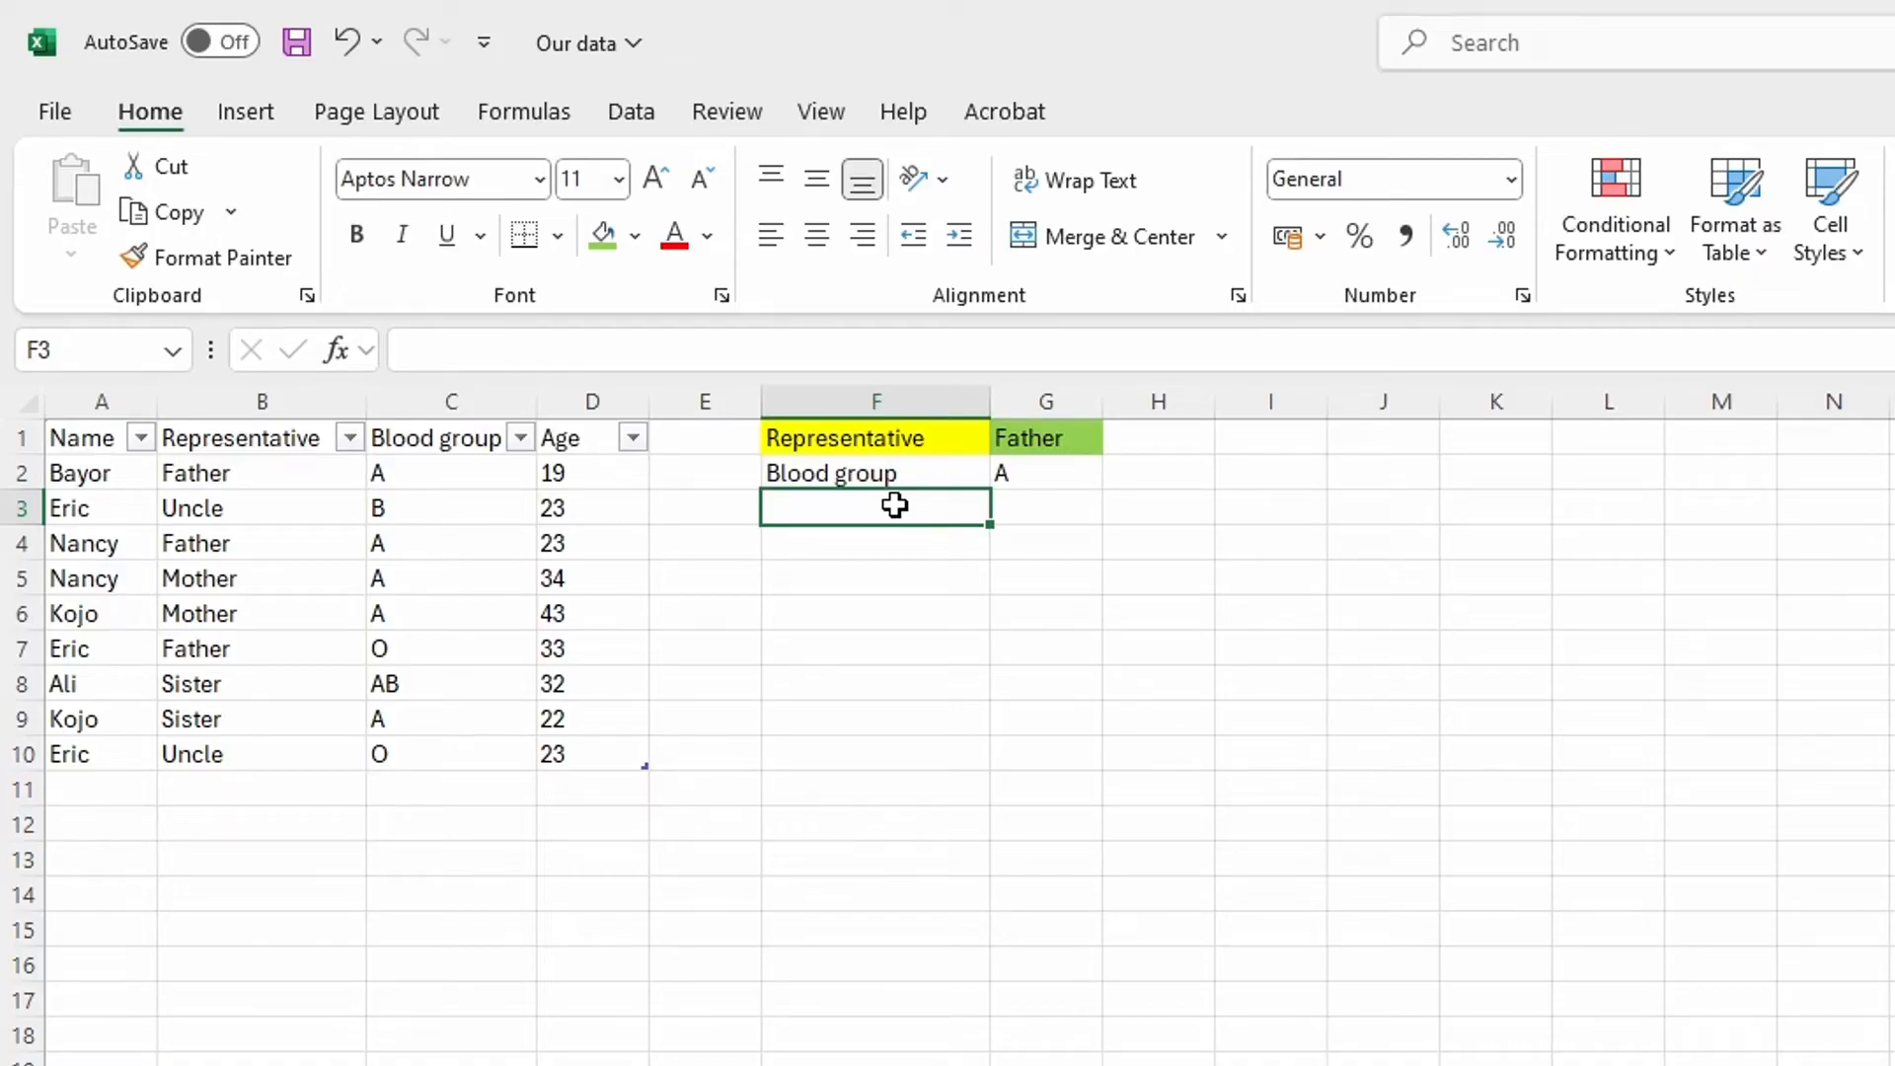
text(aGE)
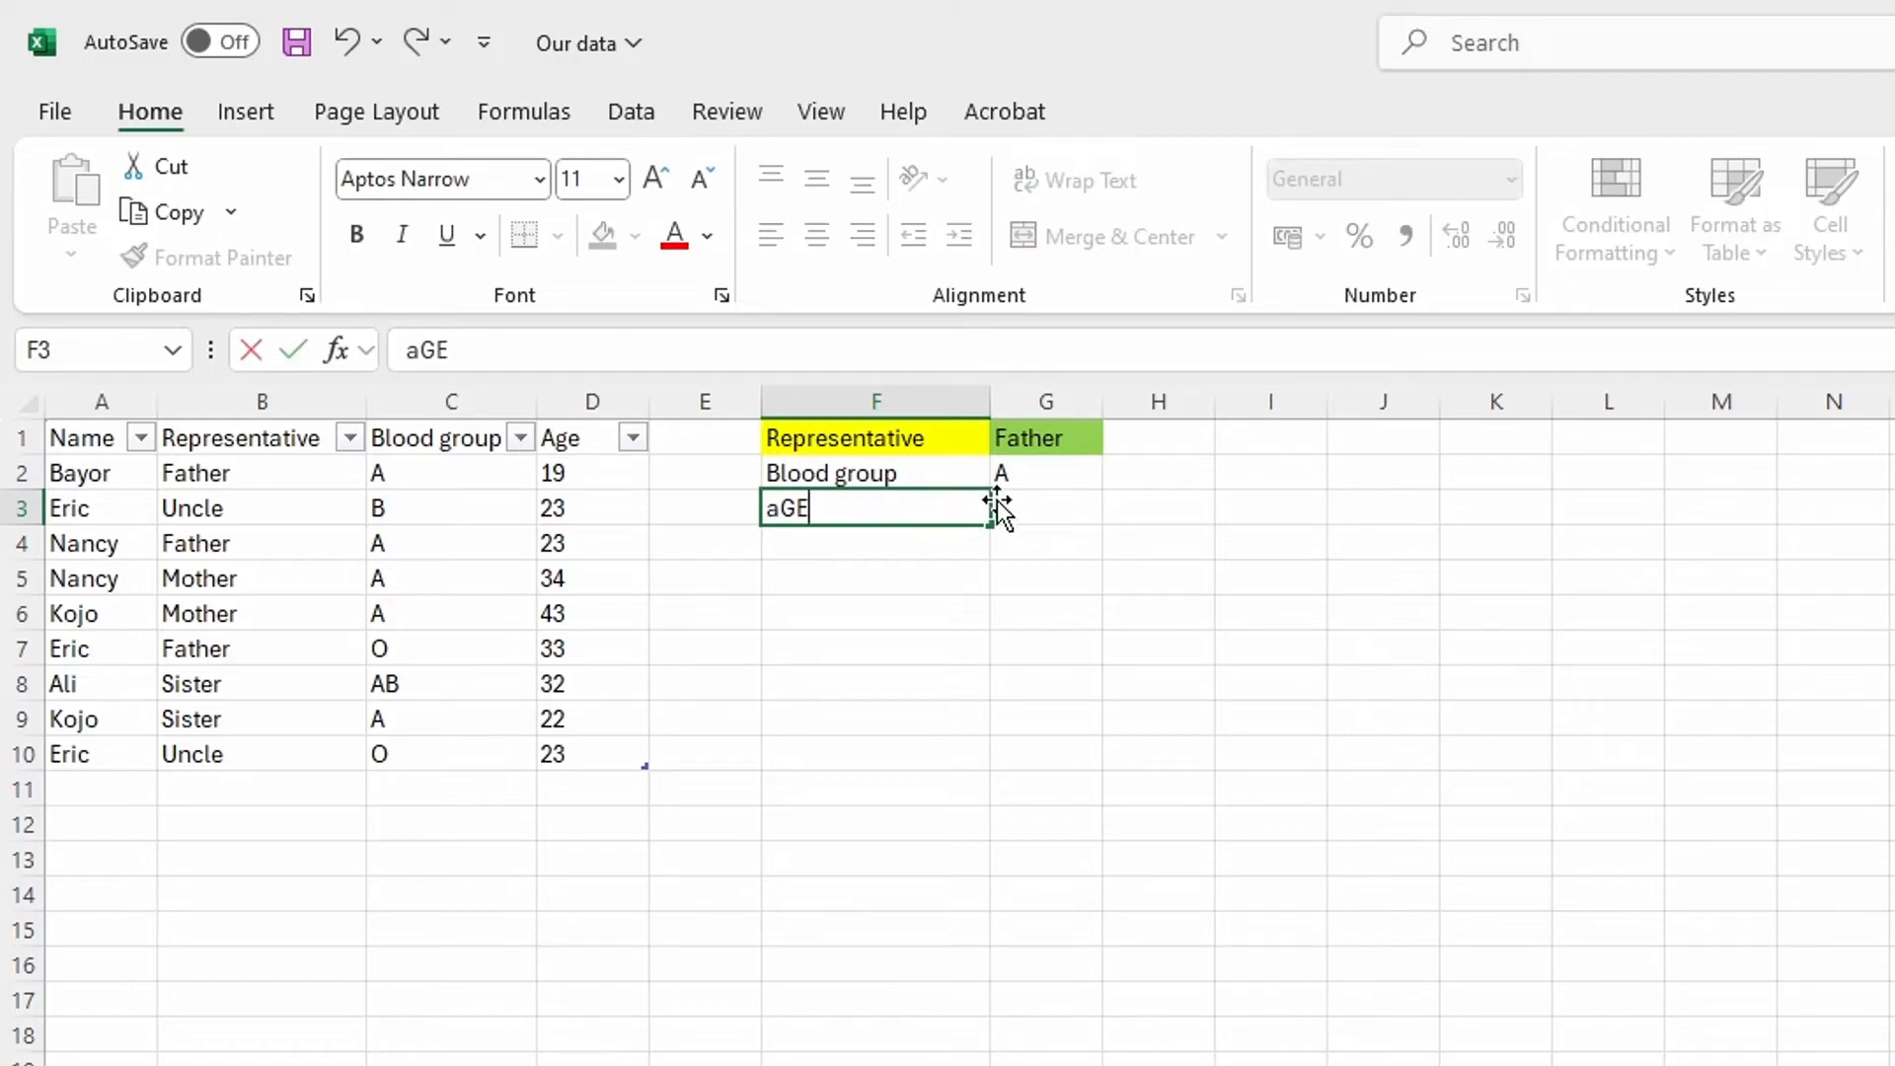
click(1024, 511)
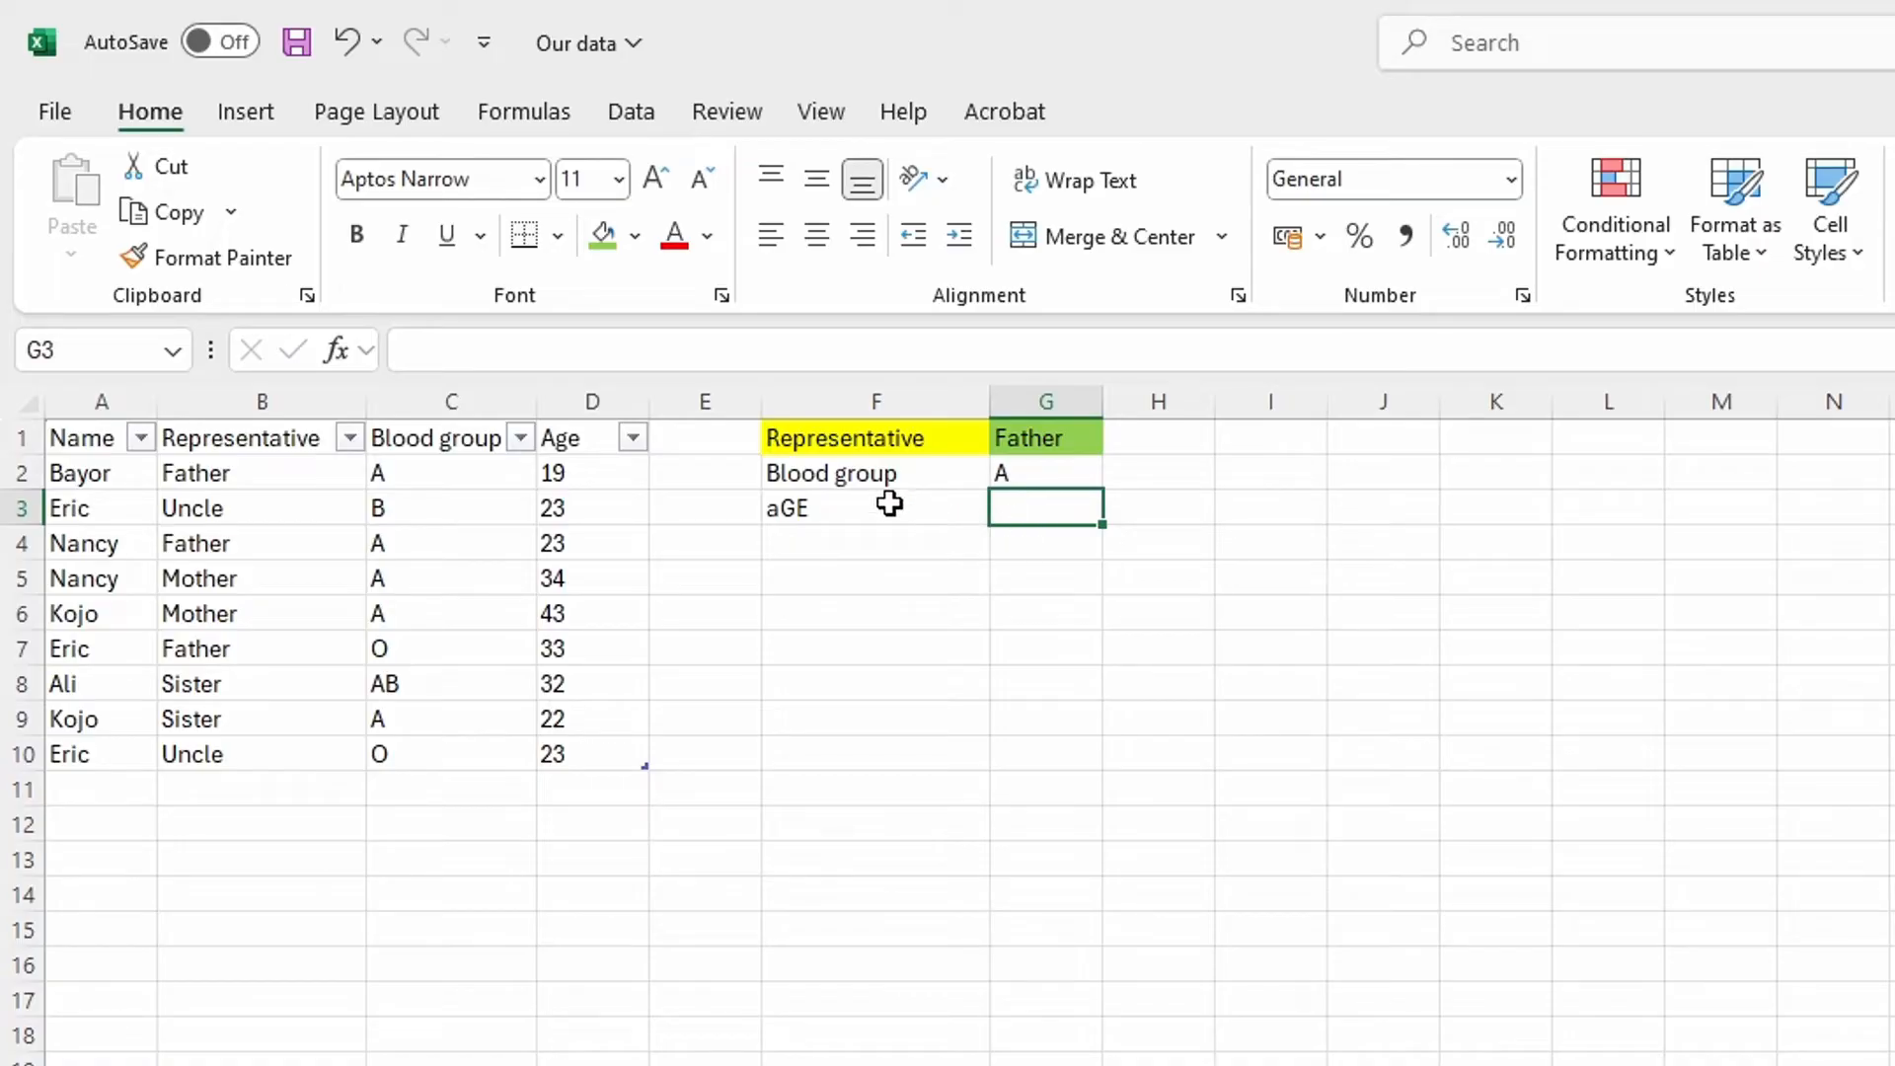
click(845, 500)
text(a)
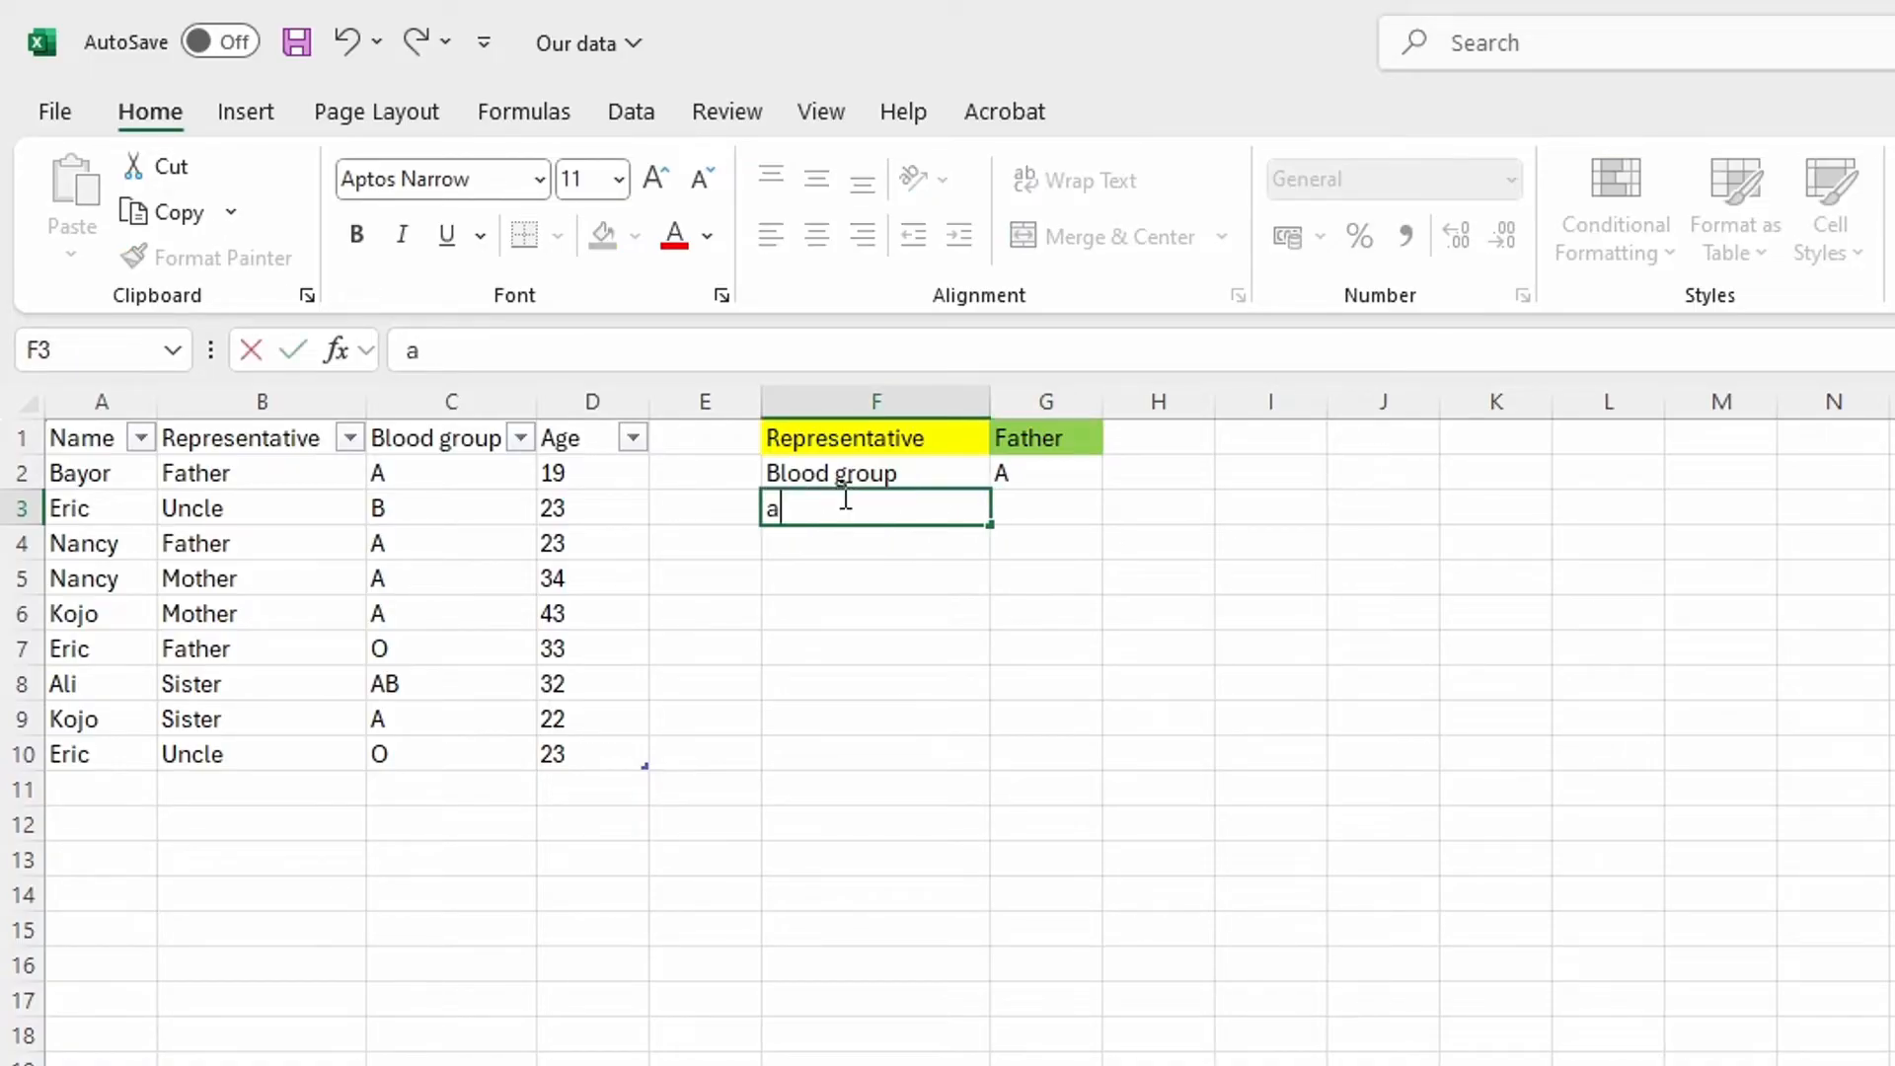
key(BackSpace)
text(Age)
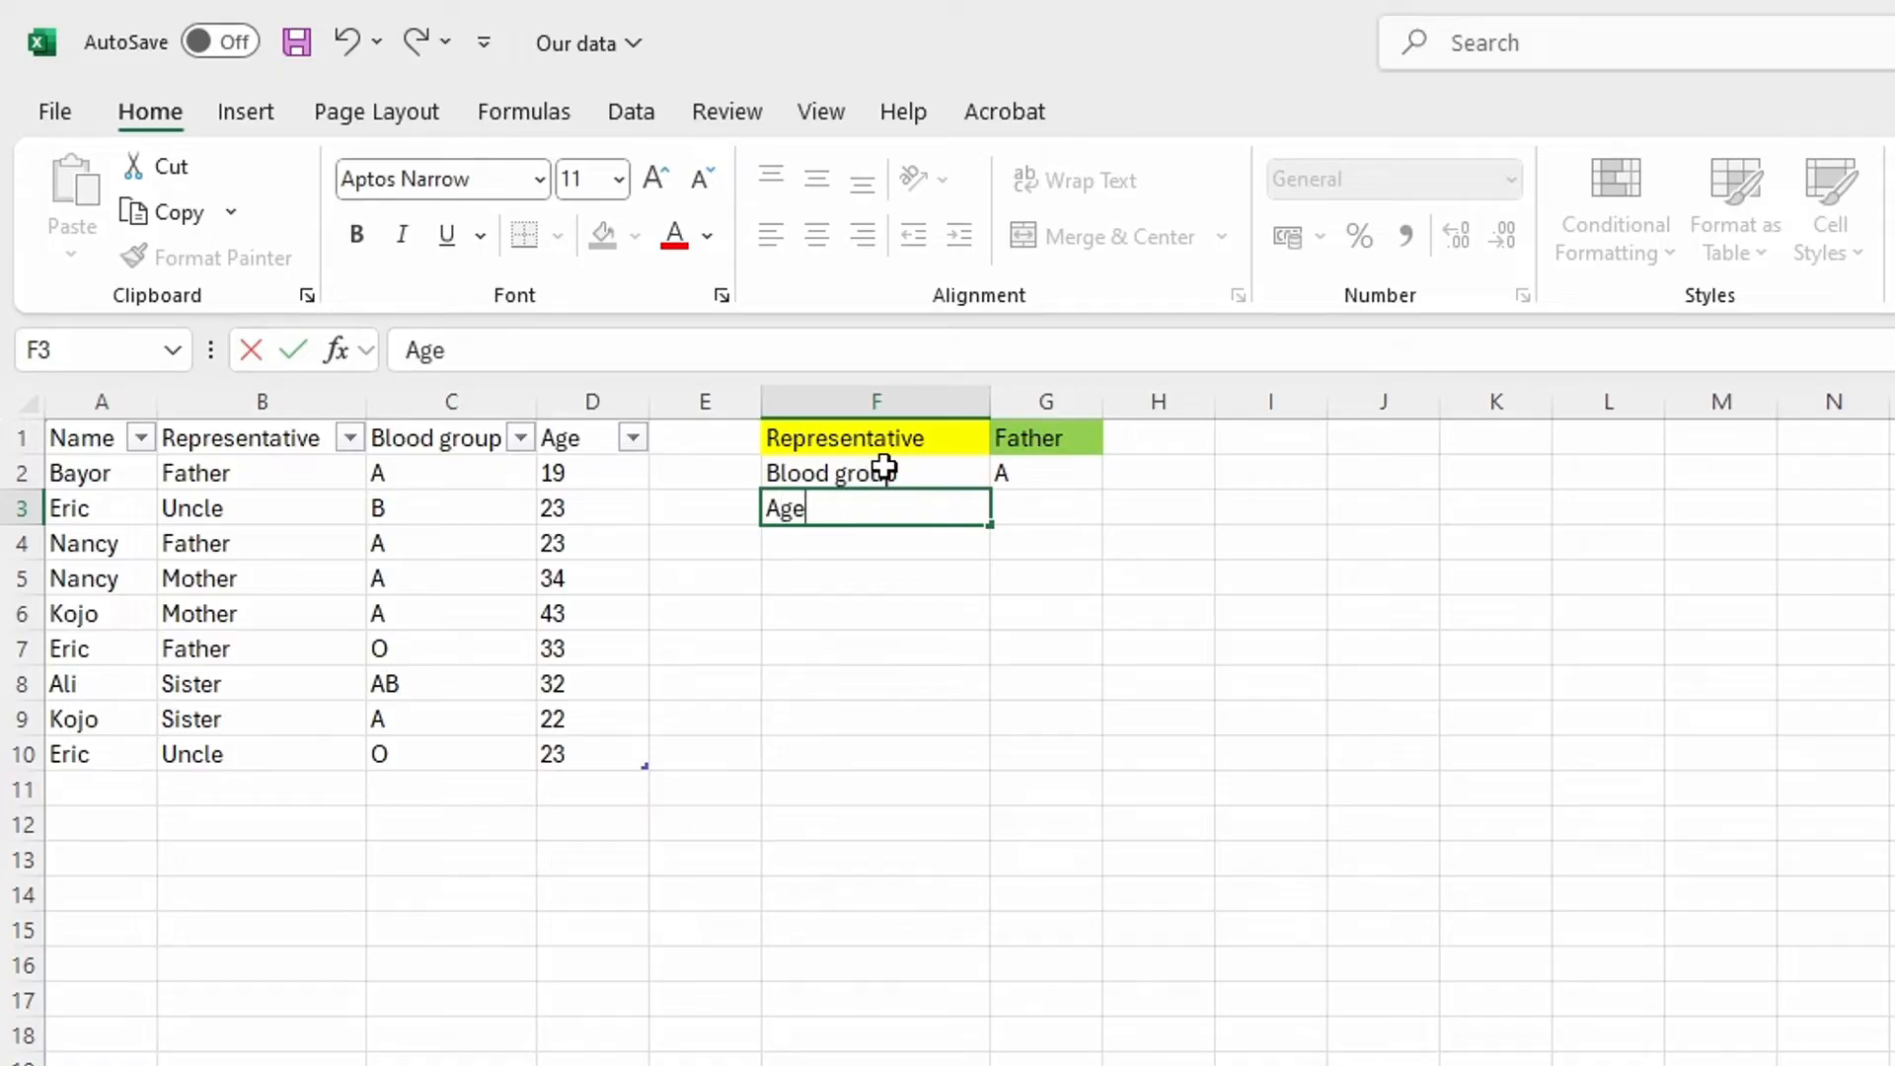
click(1024, 510)
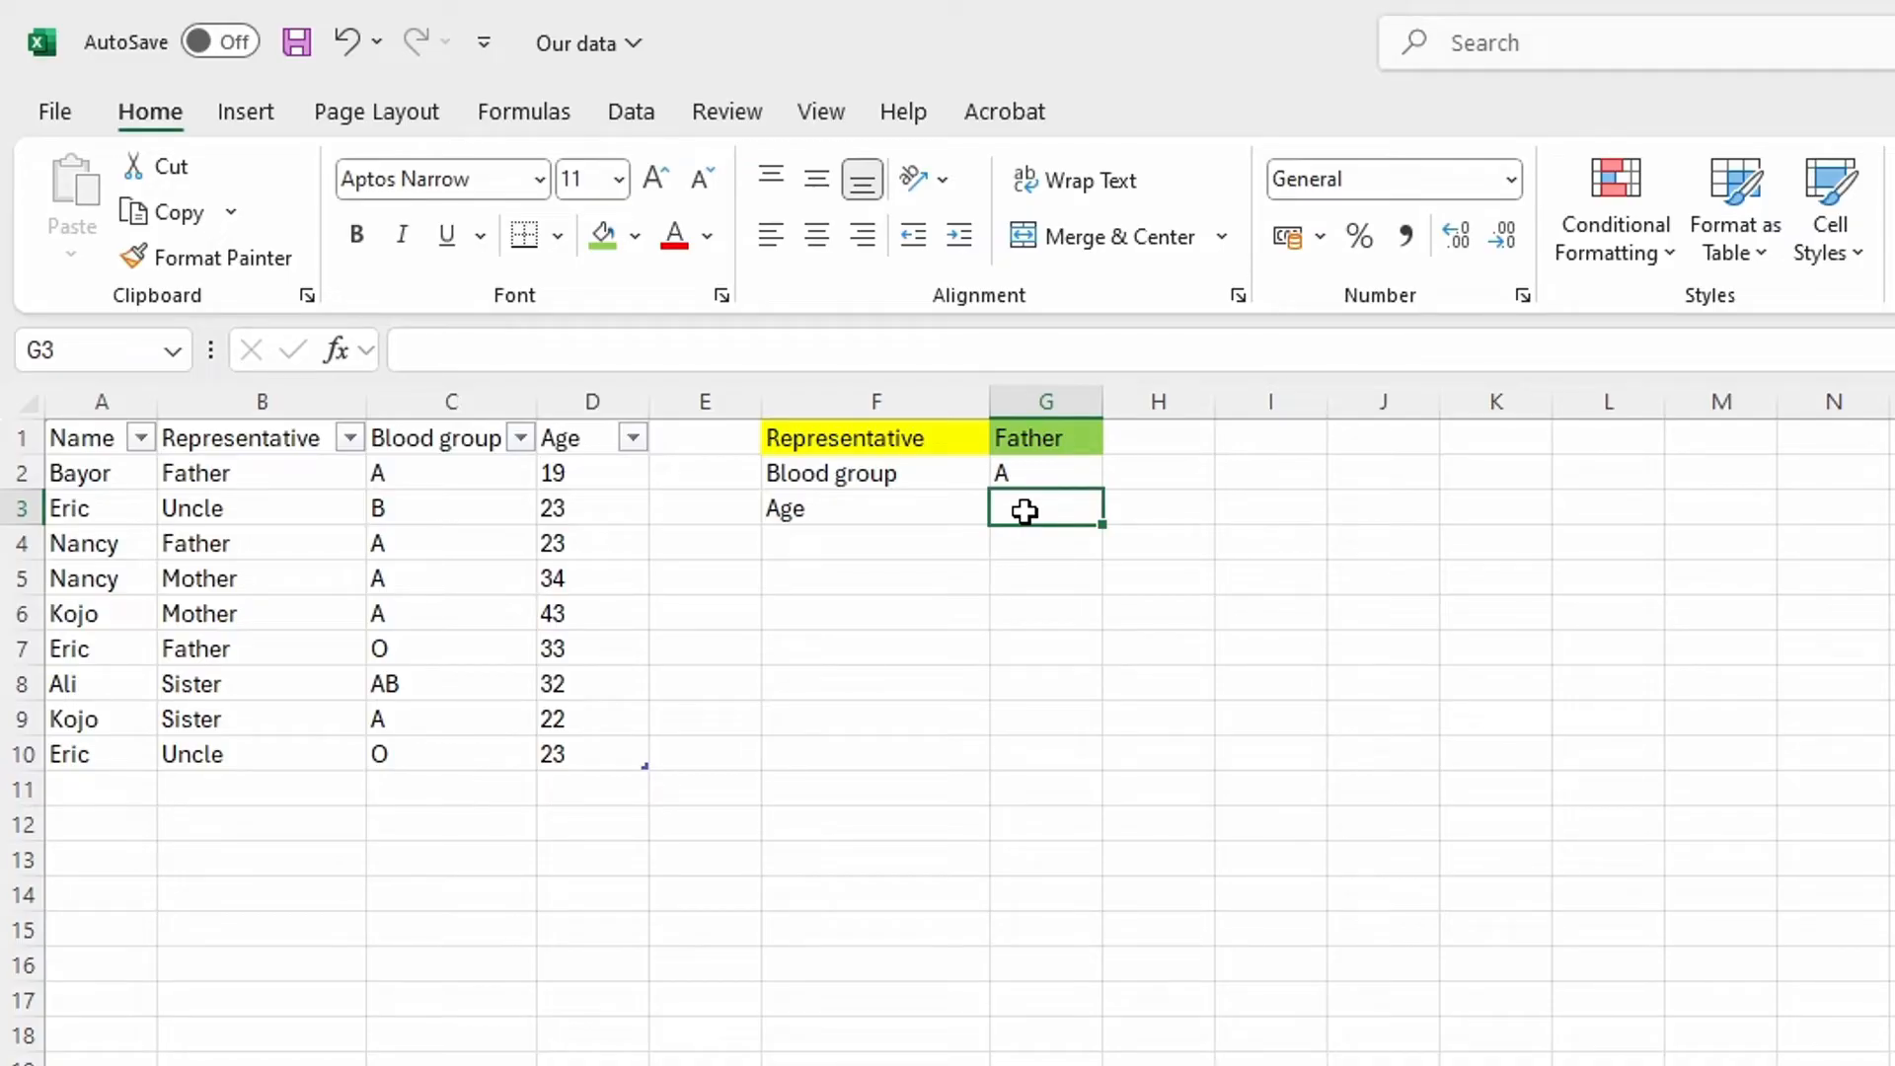
text(>)
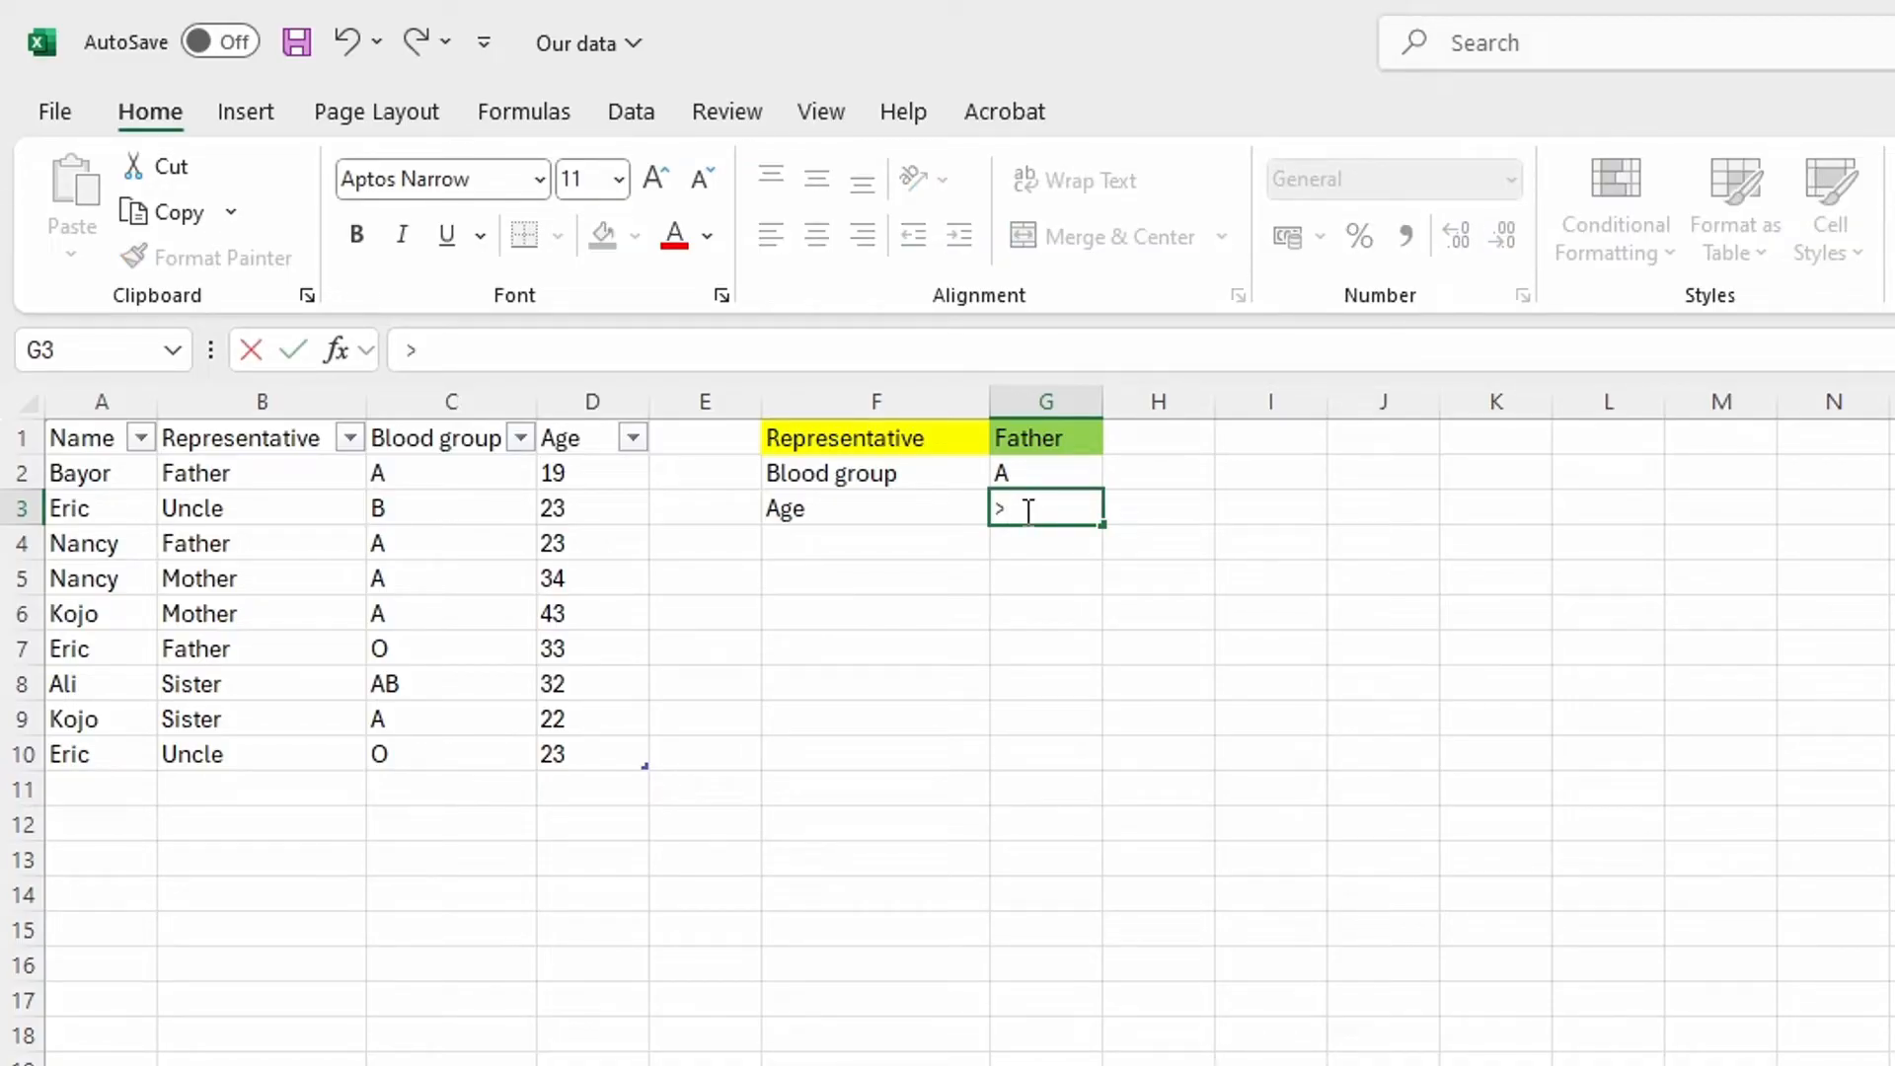
text(20)
click(965, 550)
Copy the yellow formatting of cell F1 onto the Blood group and Age labels in F2:F3 with Format Painter
click(876, 438)
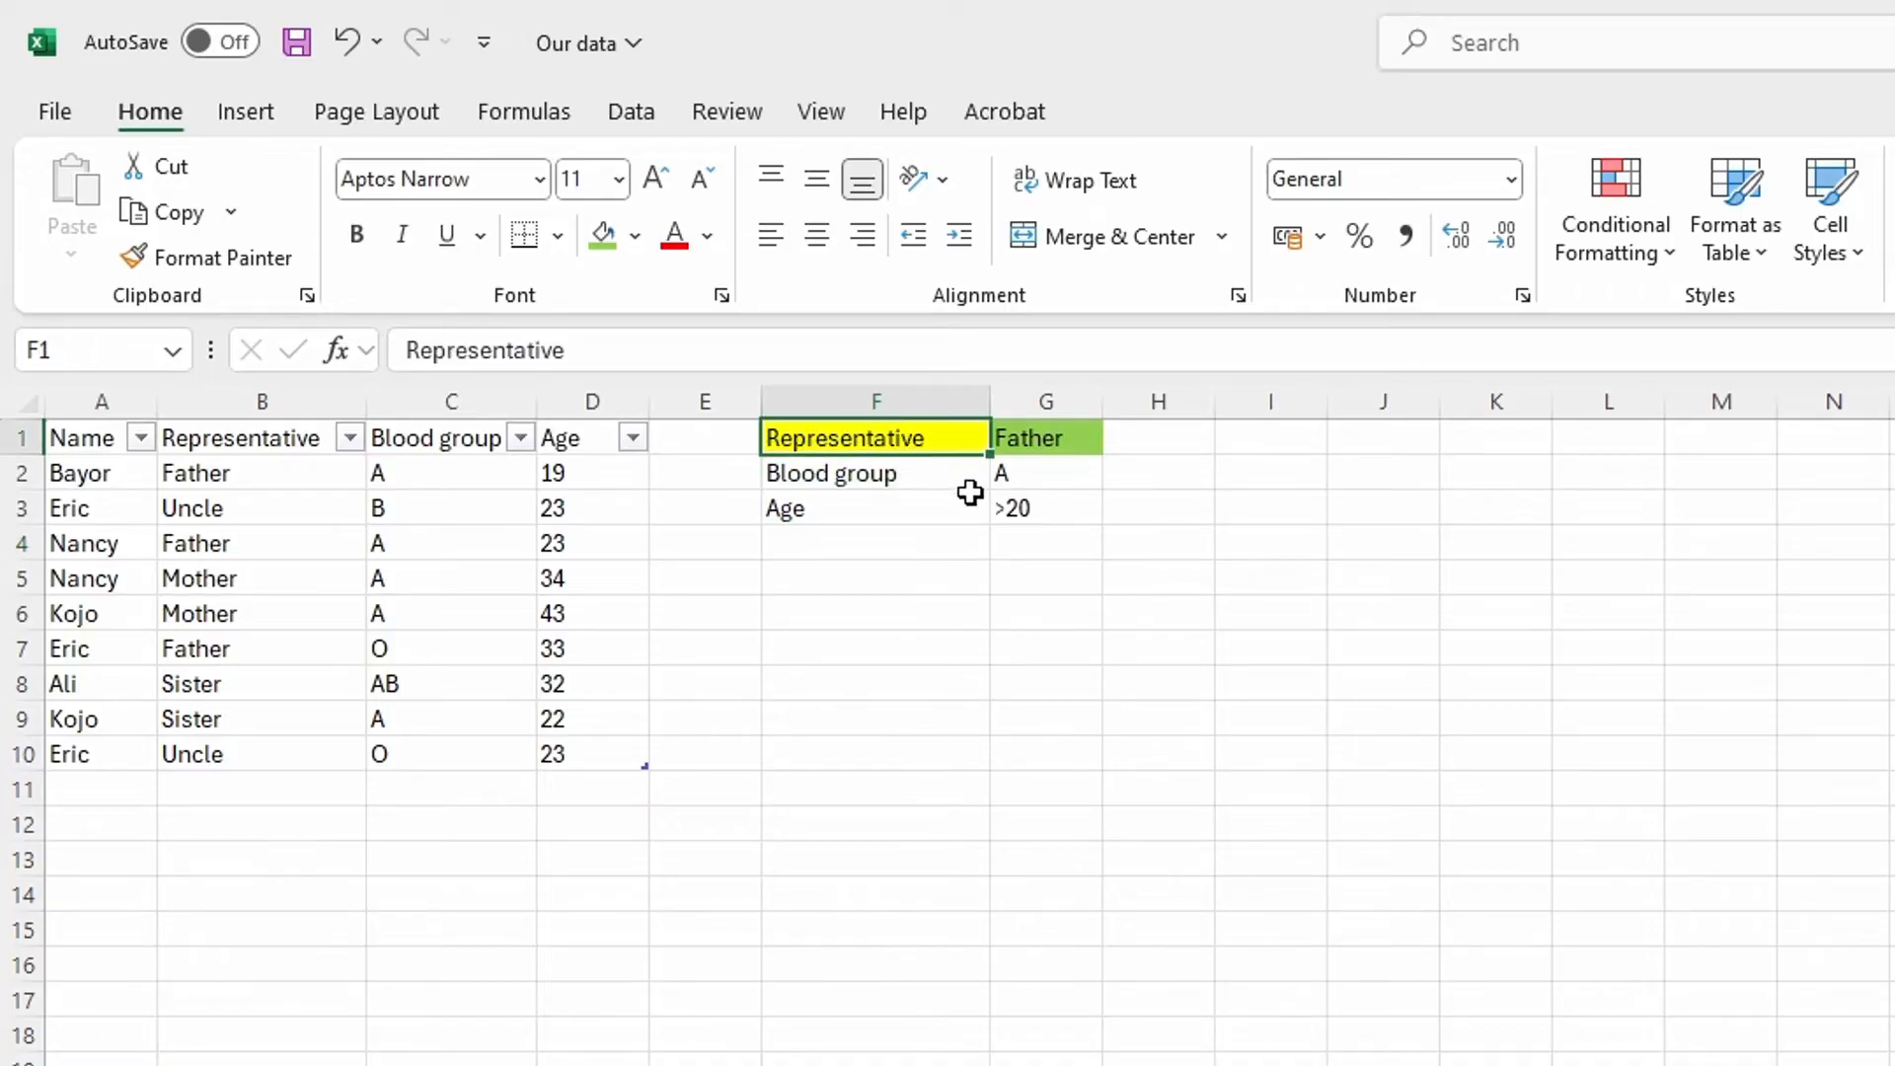
click(918, 471)
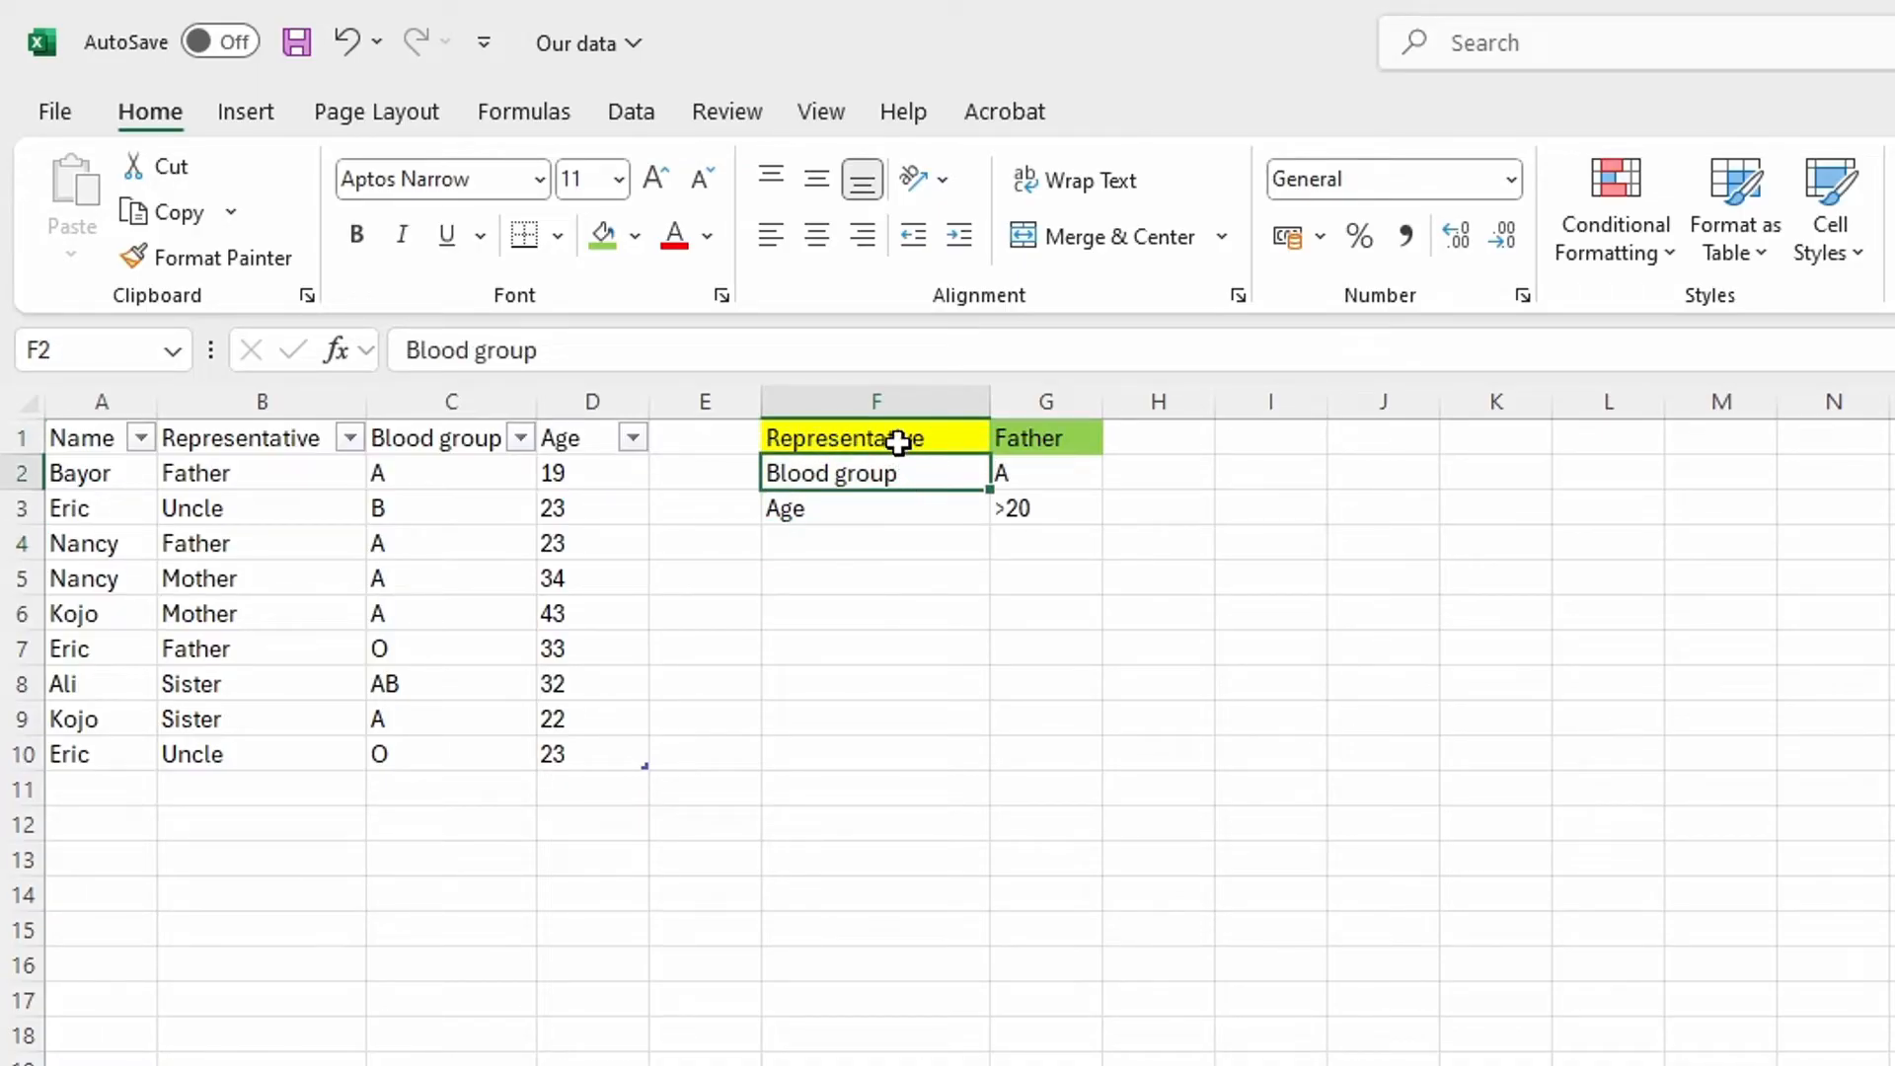
click(898, 441)
click(219, 261)
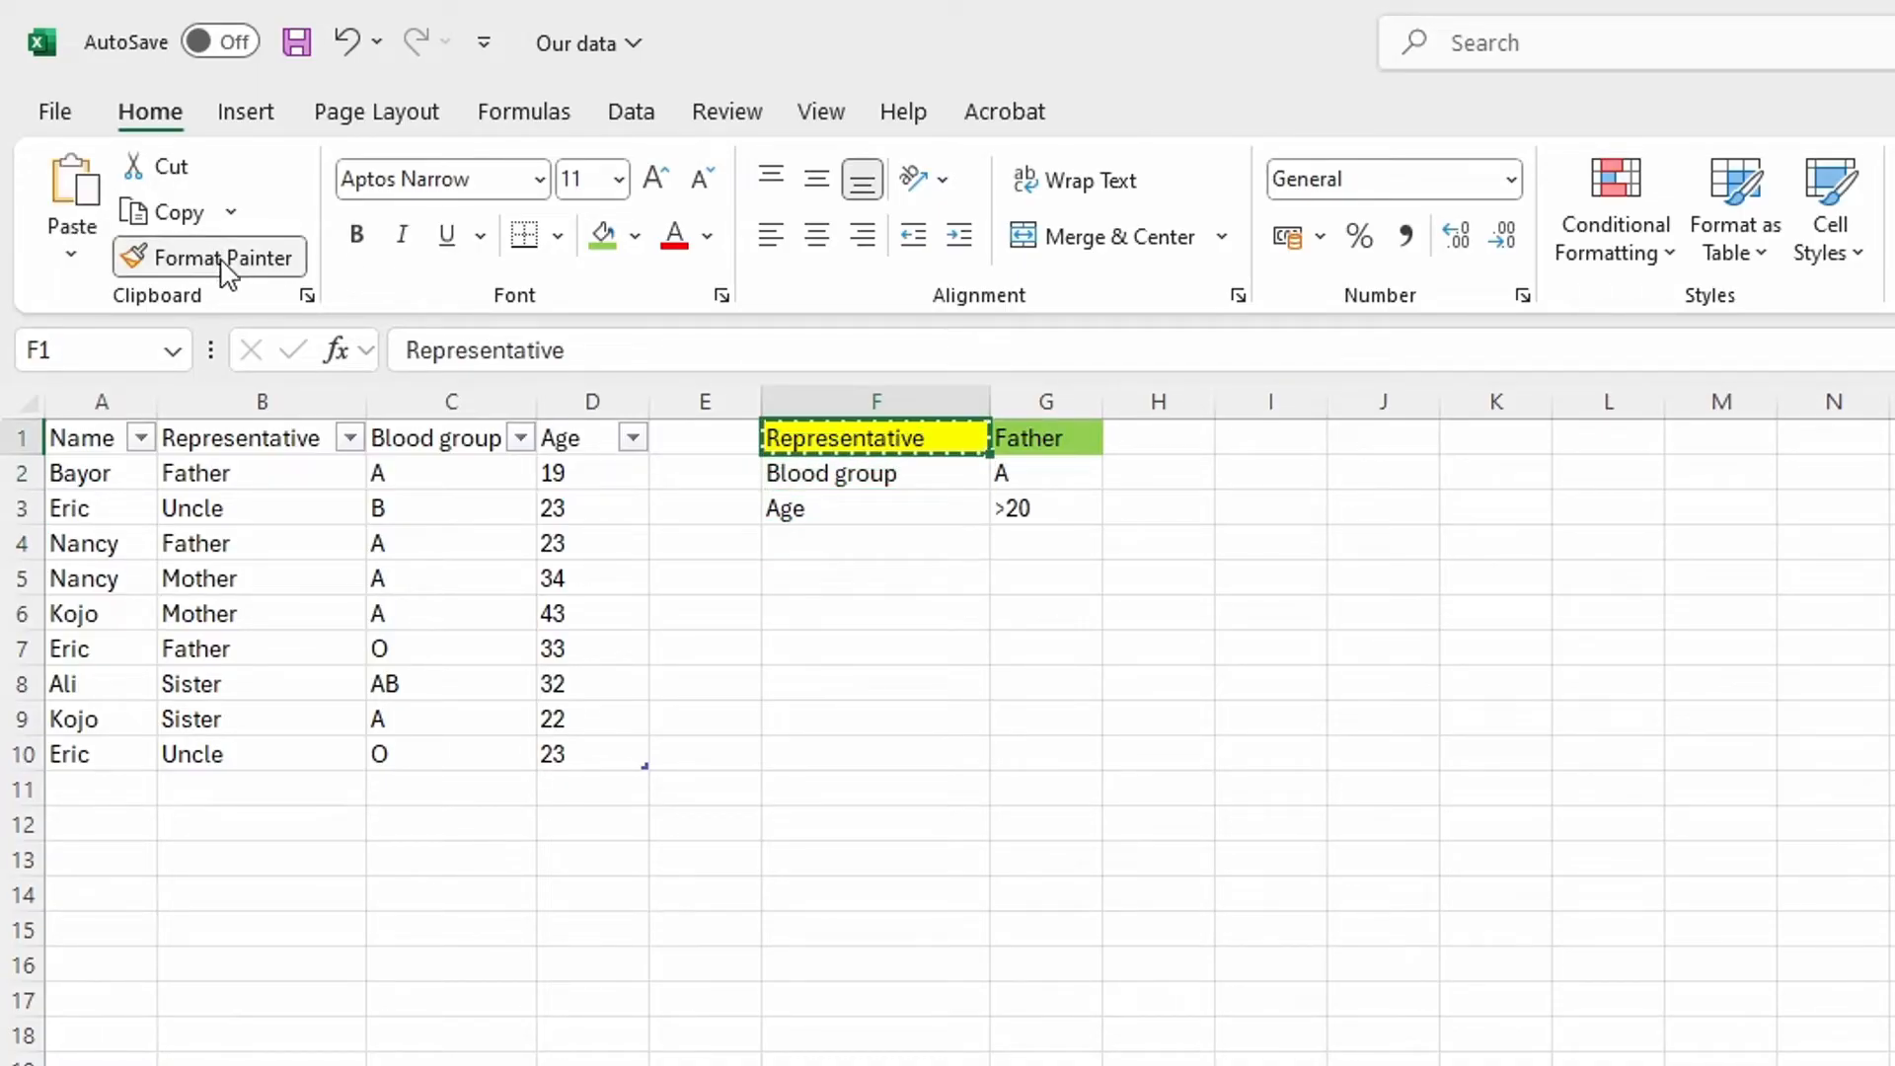
drag(834, 472, 819, 508)
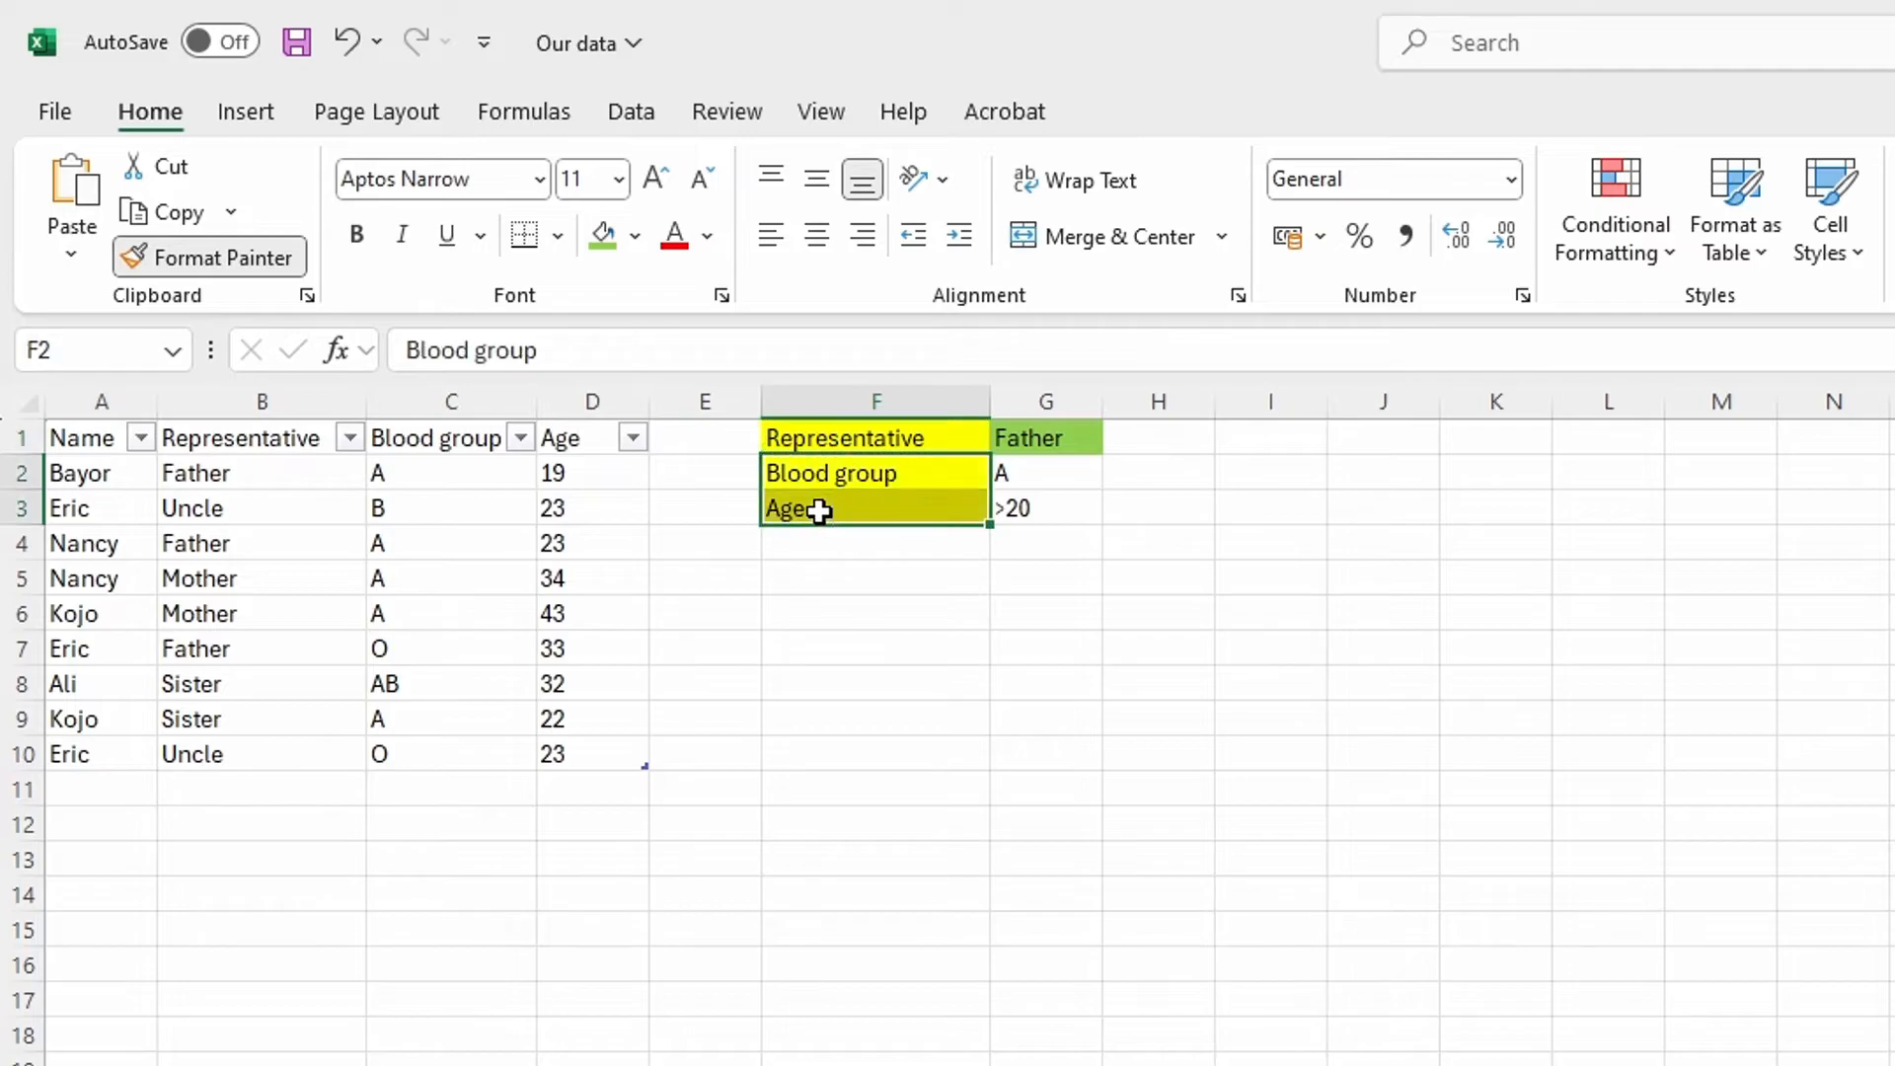
Fill the criteria values in G2:G3 with the same green as cell G1
click(1057, 440)
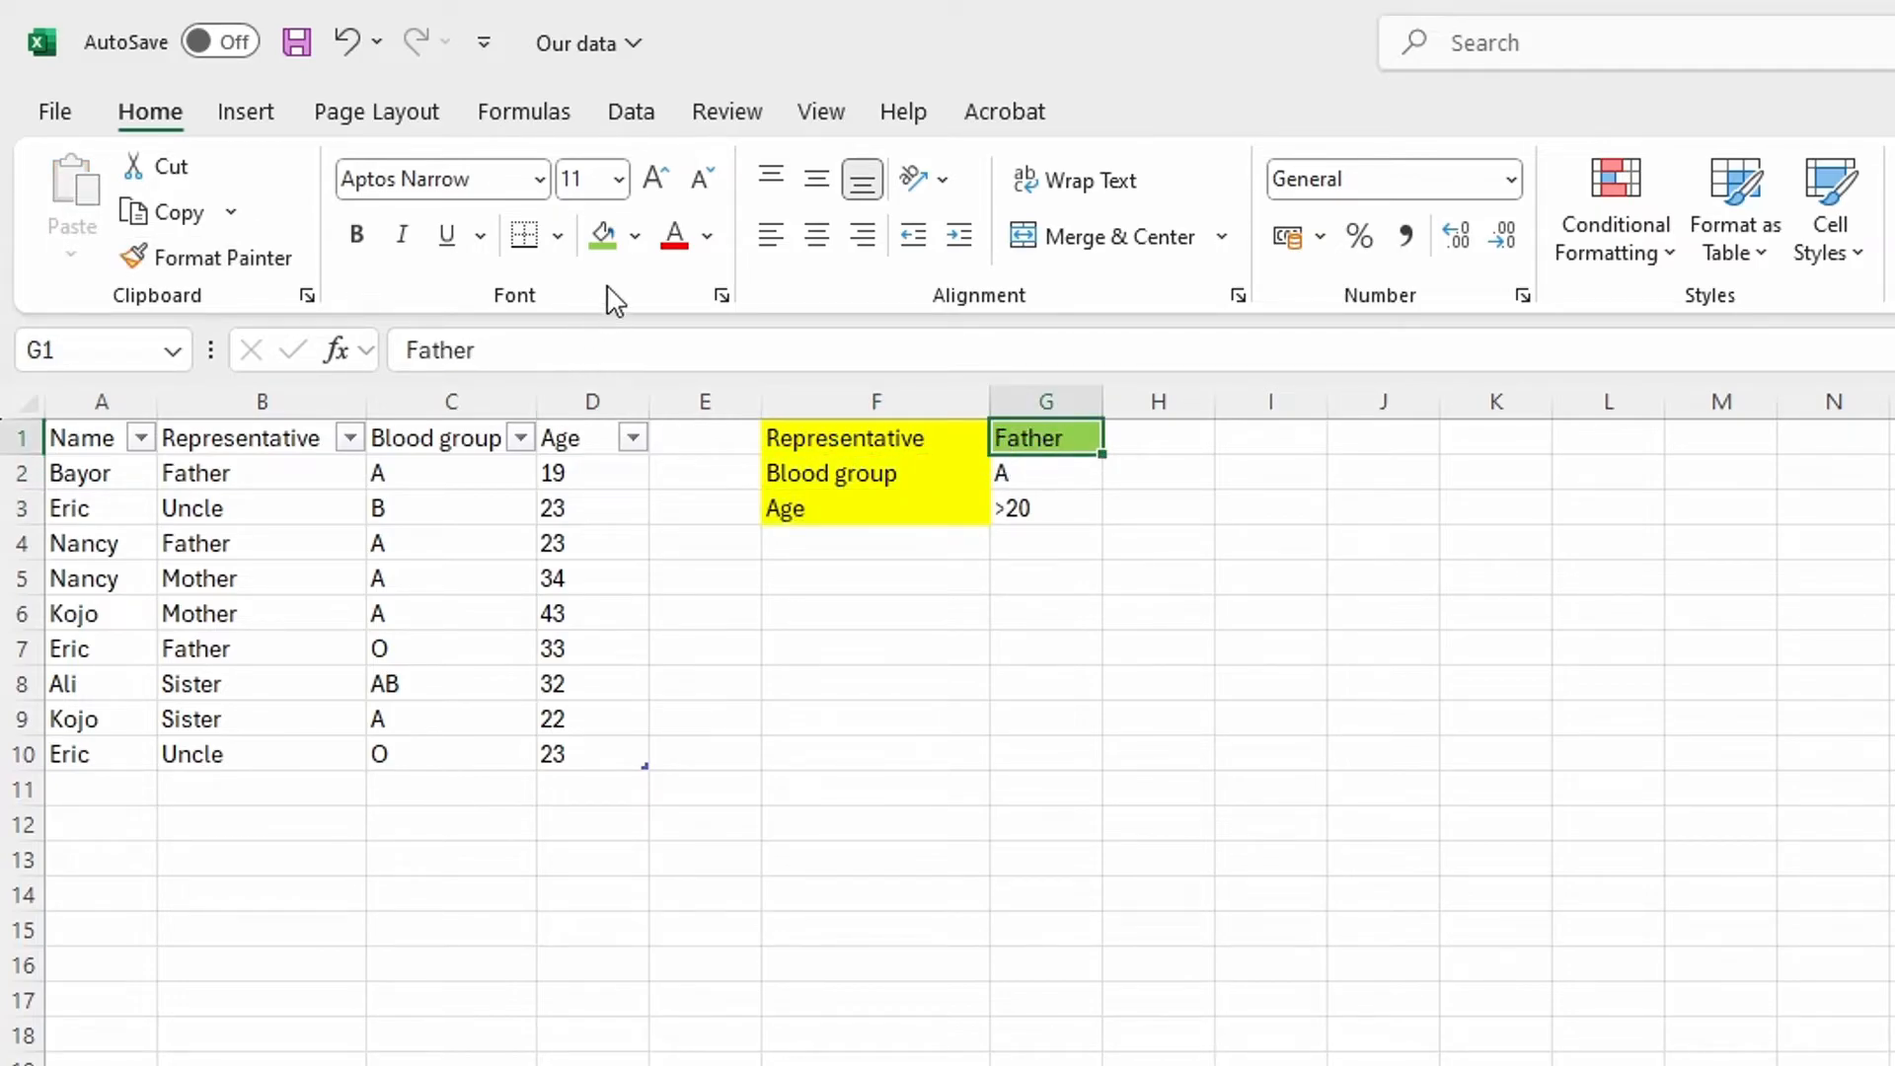
click(637, 239)
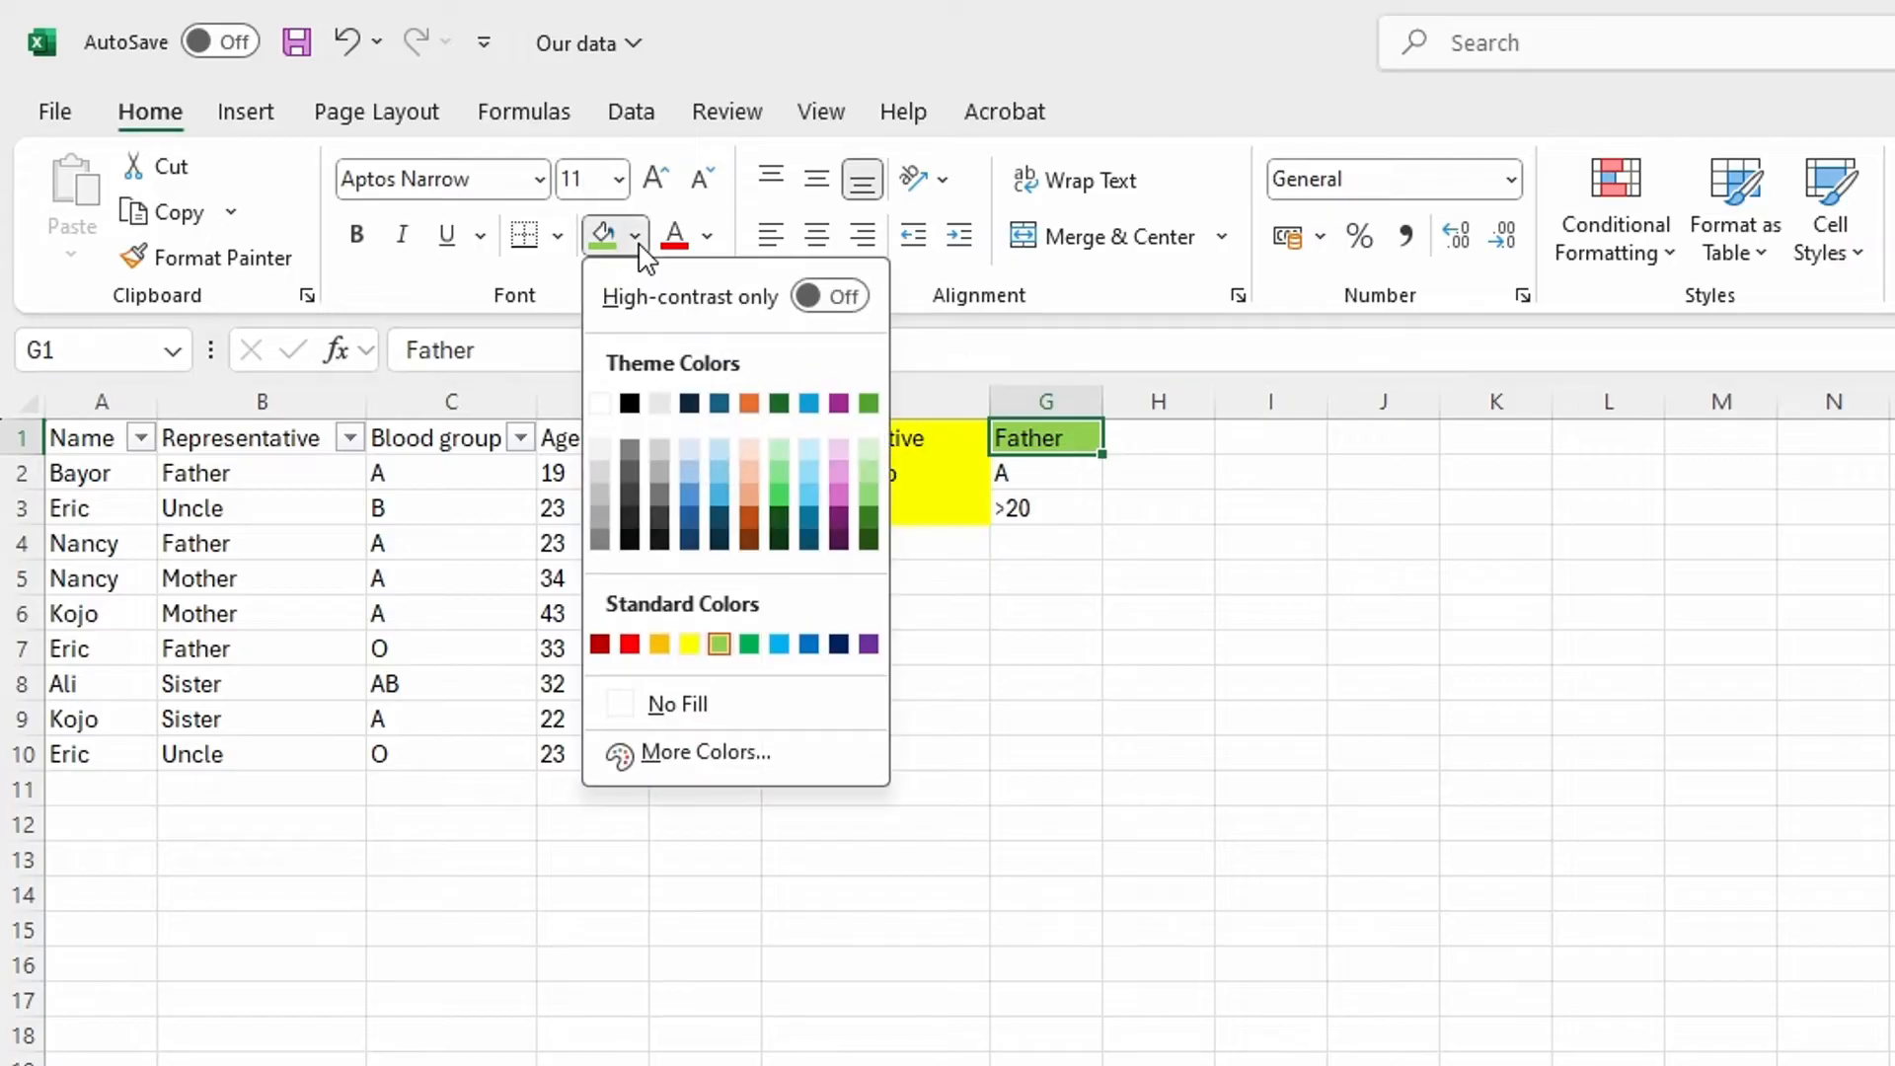
click(1042, 470)
drag(1042, 470, 1023, 503)
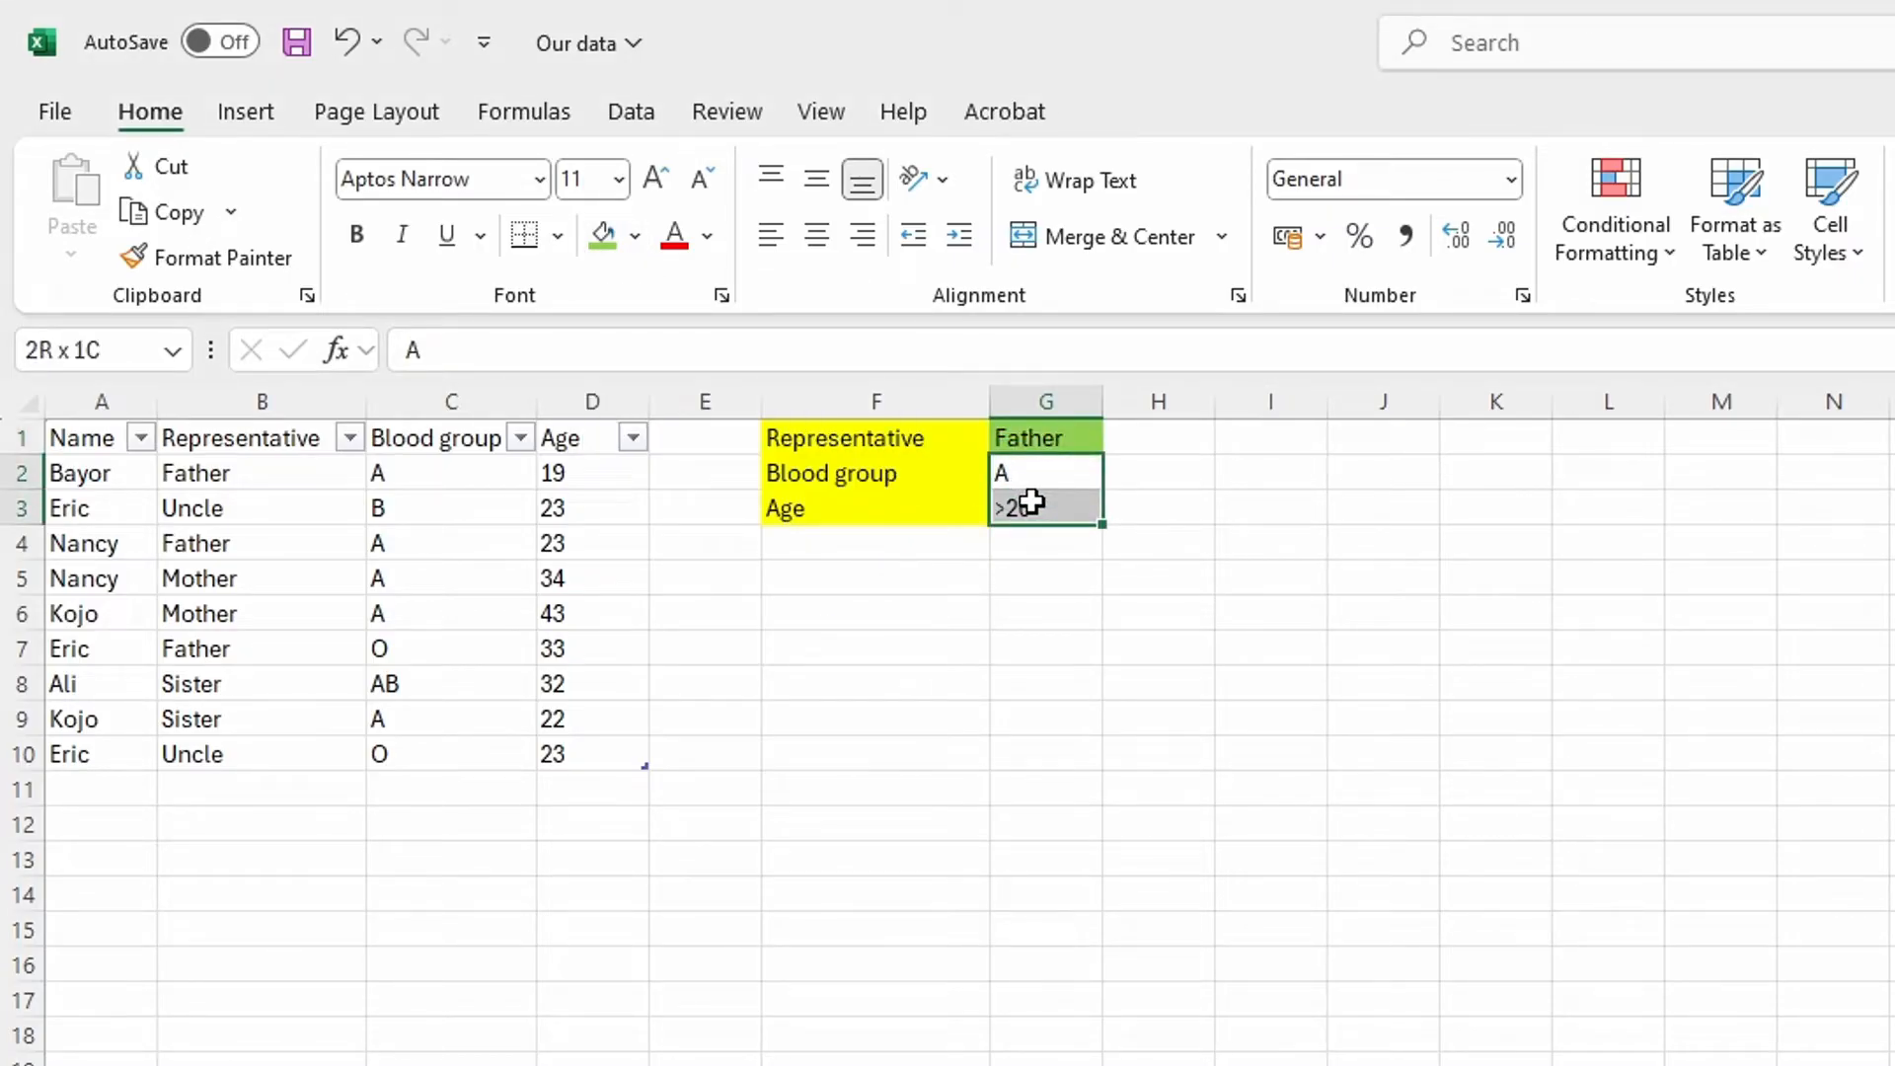
click(606, 243)
click(1174, 464)
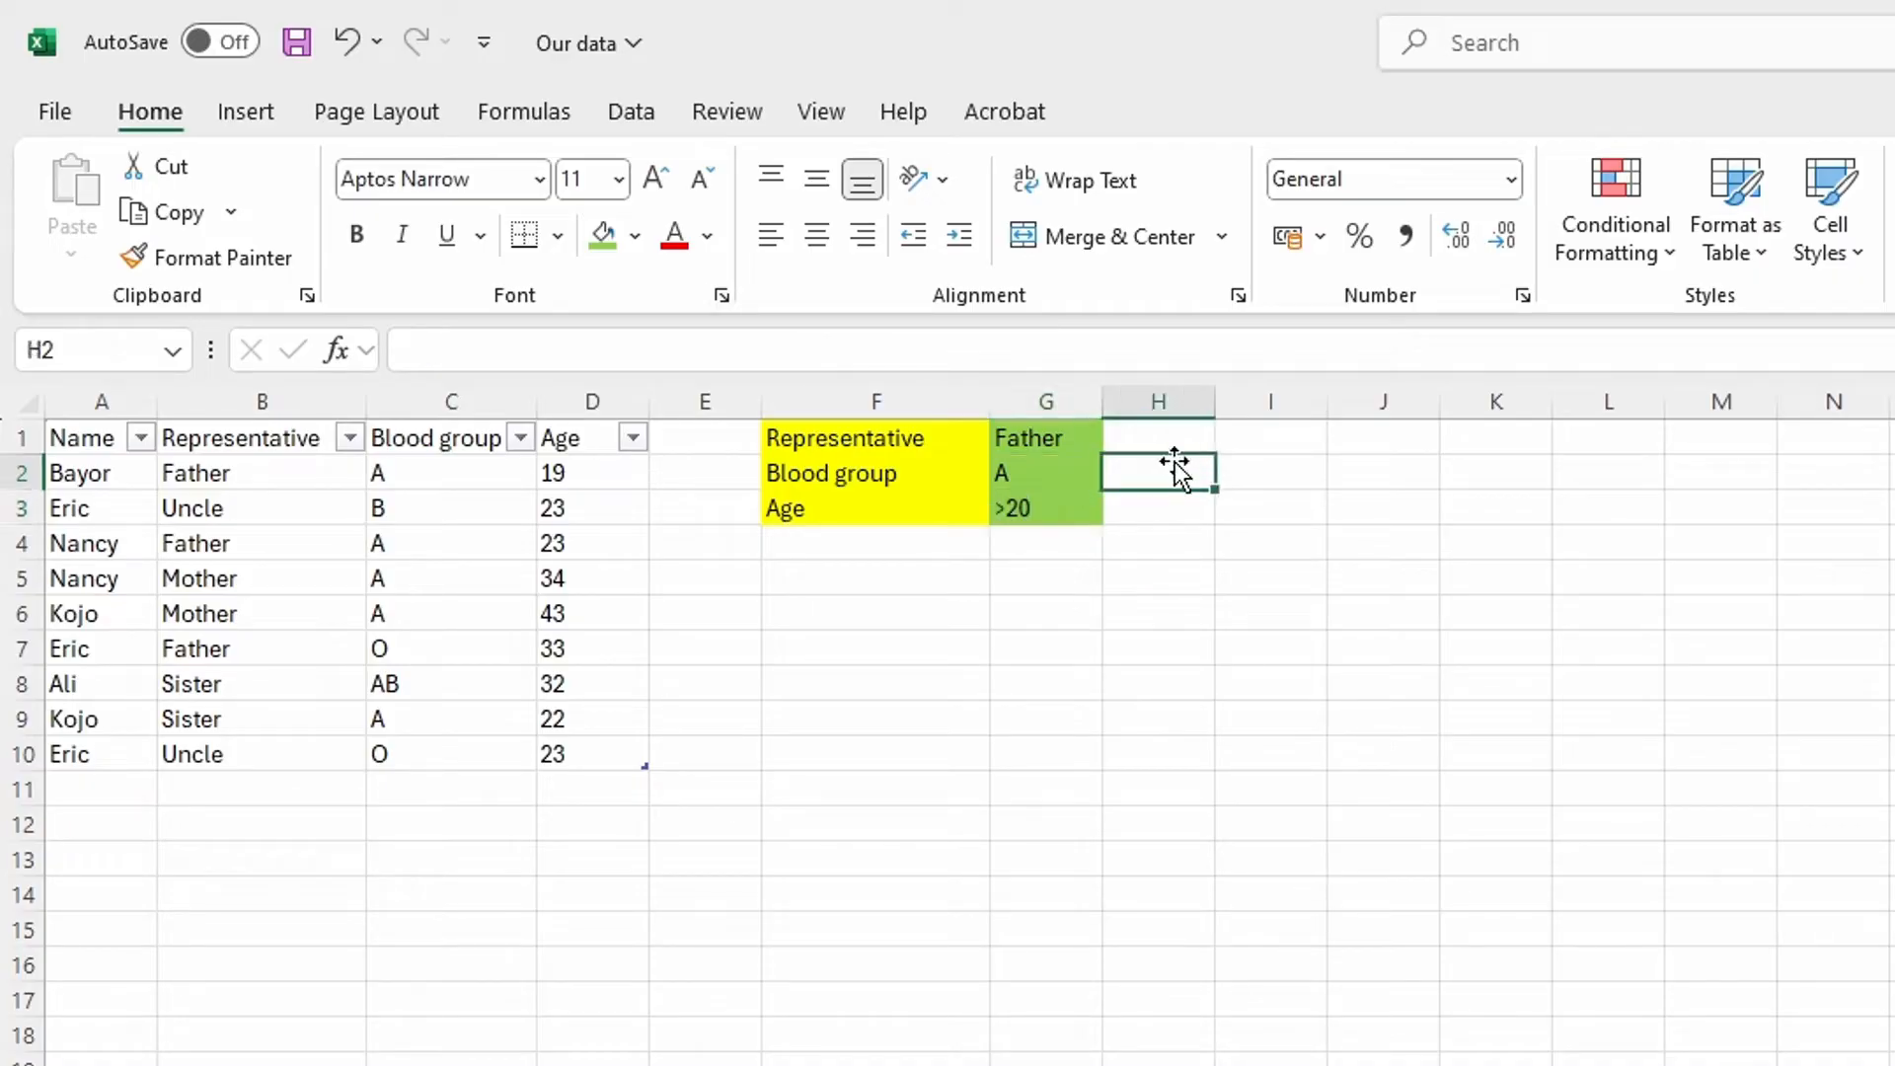
Enter the text "AND" in cell H1 beside the criteria values
drag(1158, 435, 1152, 495)
click(1168, 435)
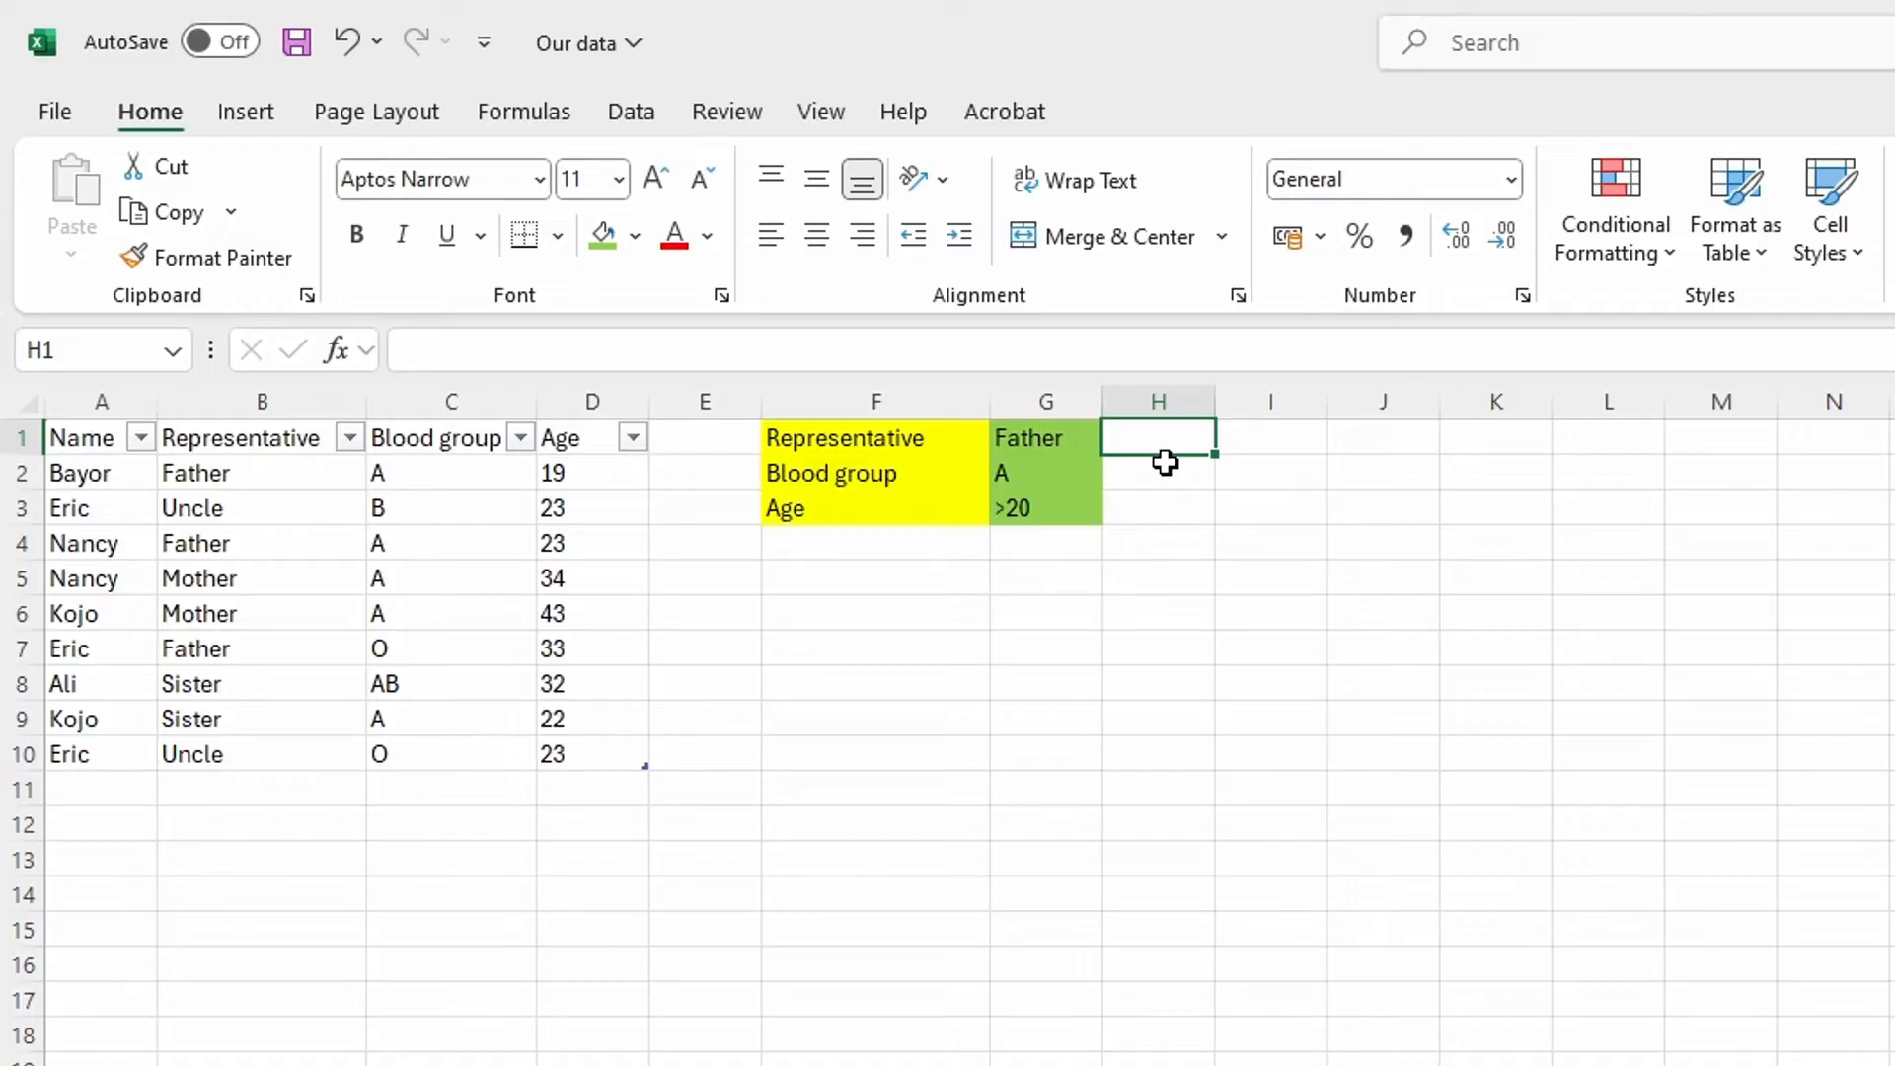
text(A)
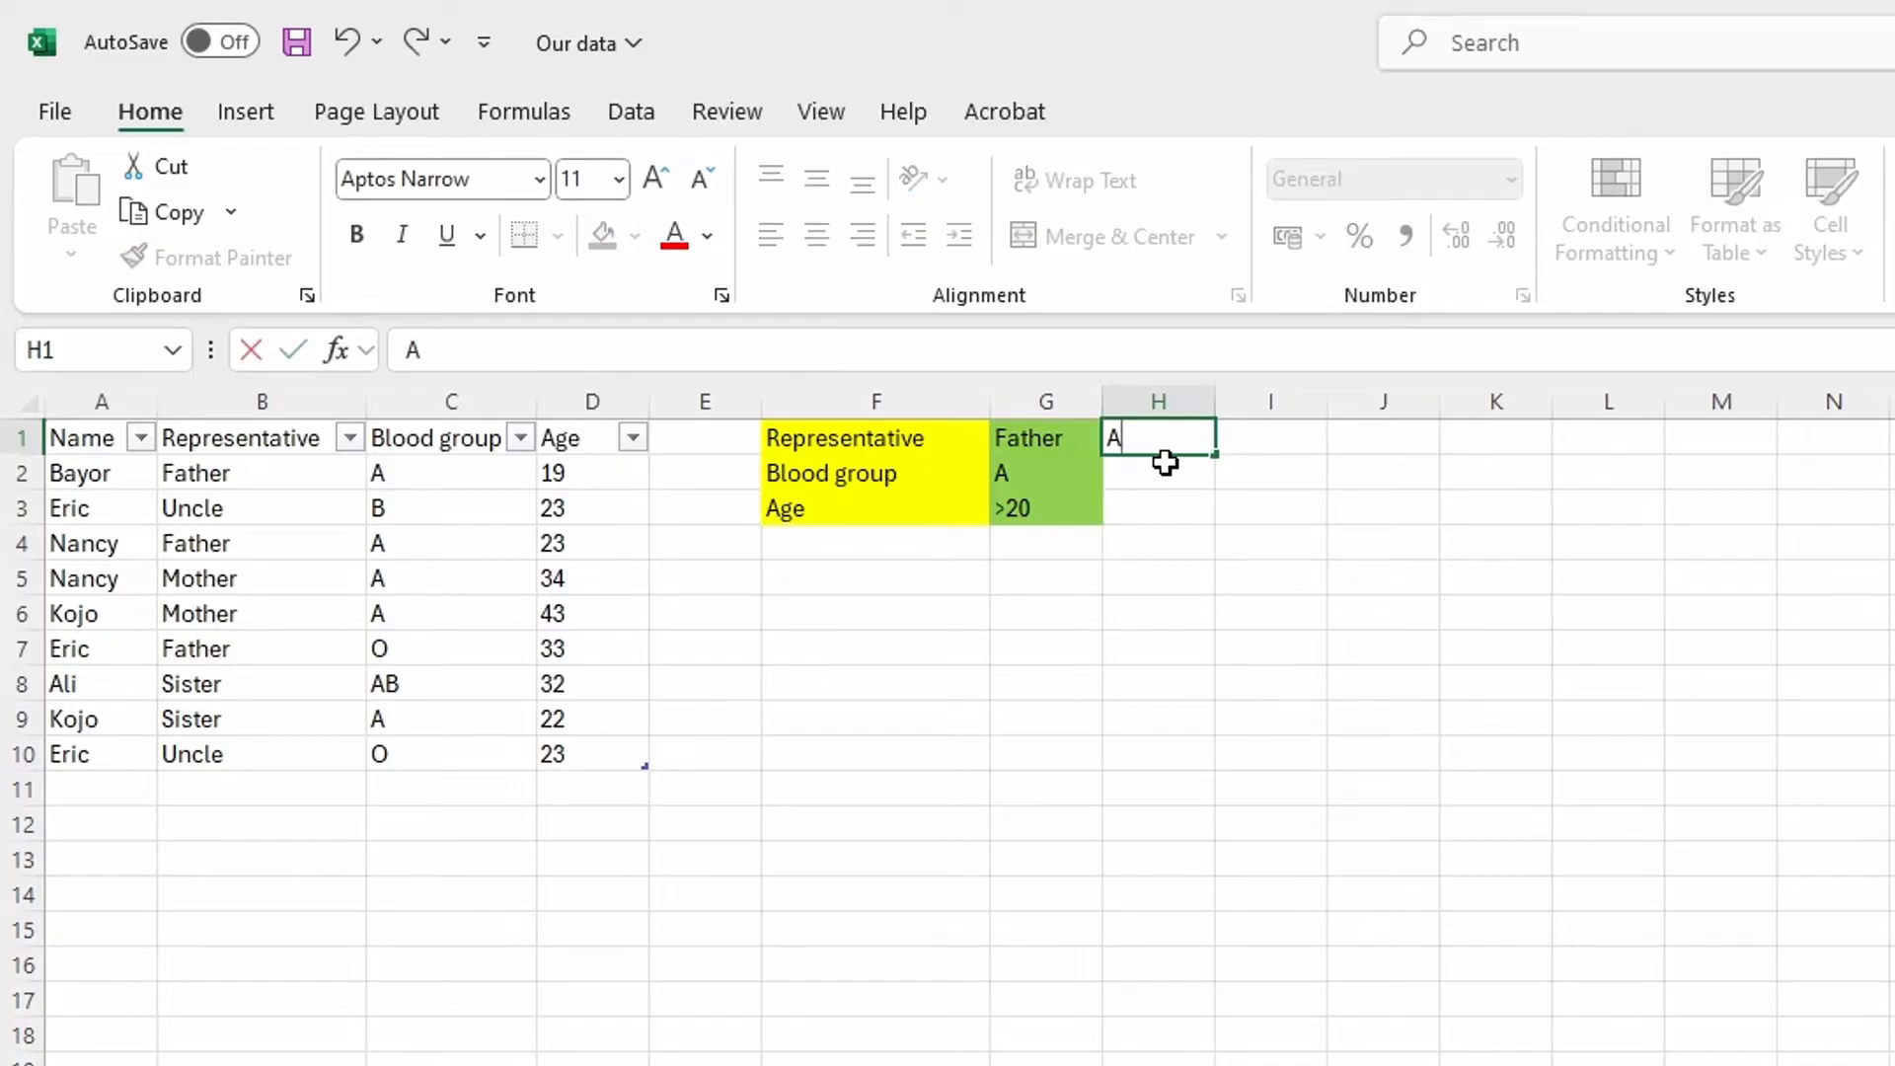
text(ND)
click(1151, 511)
Merge and center H1:H3 so AND spans the three criteria rows, and middle-align it vertically
drag(1136, 425, 1146, 499)
click(1086, 238)
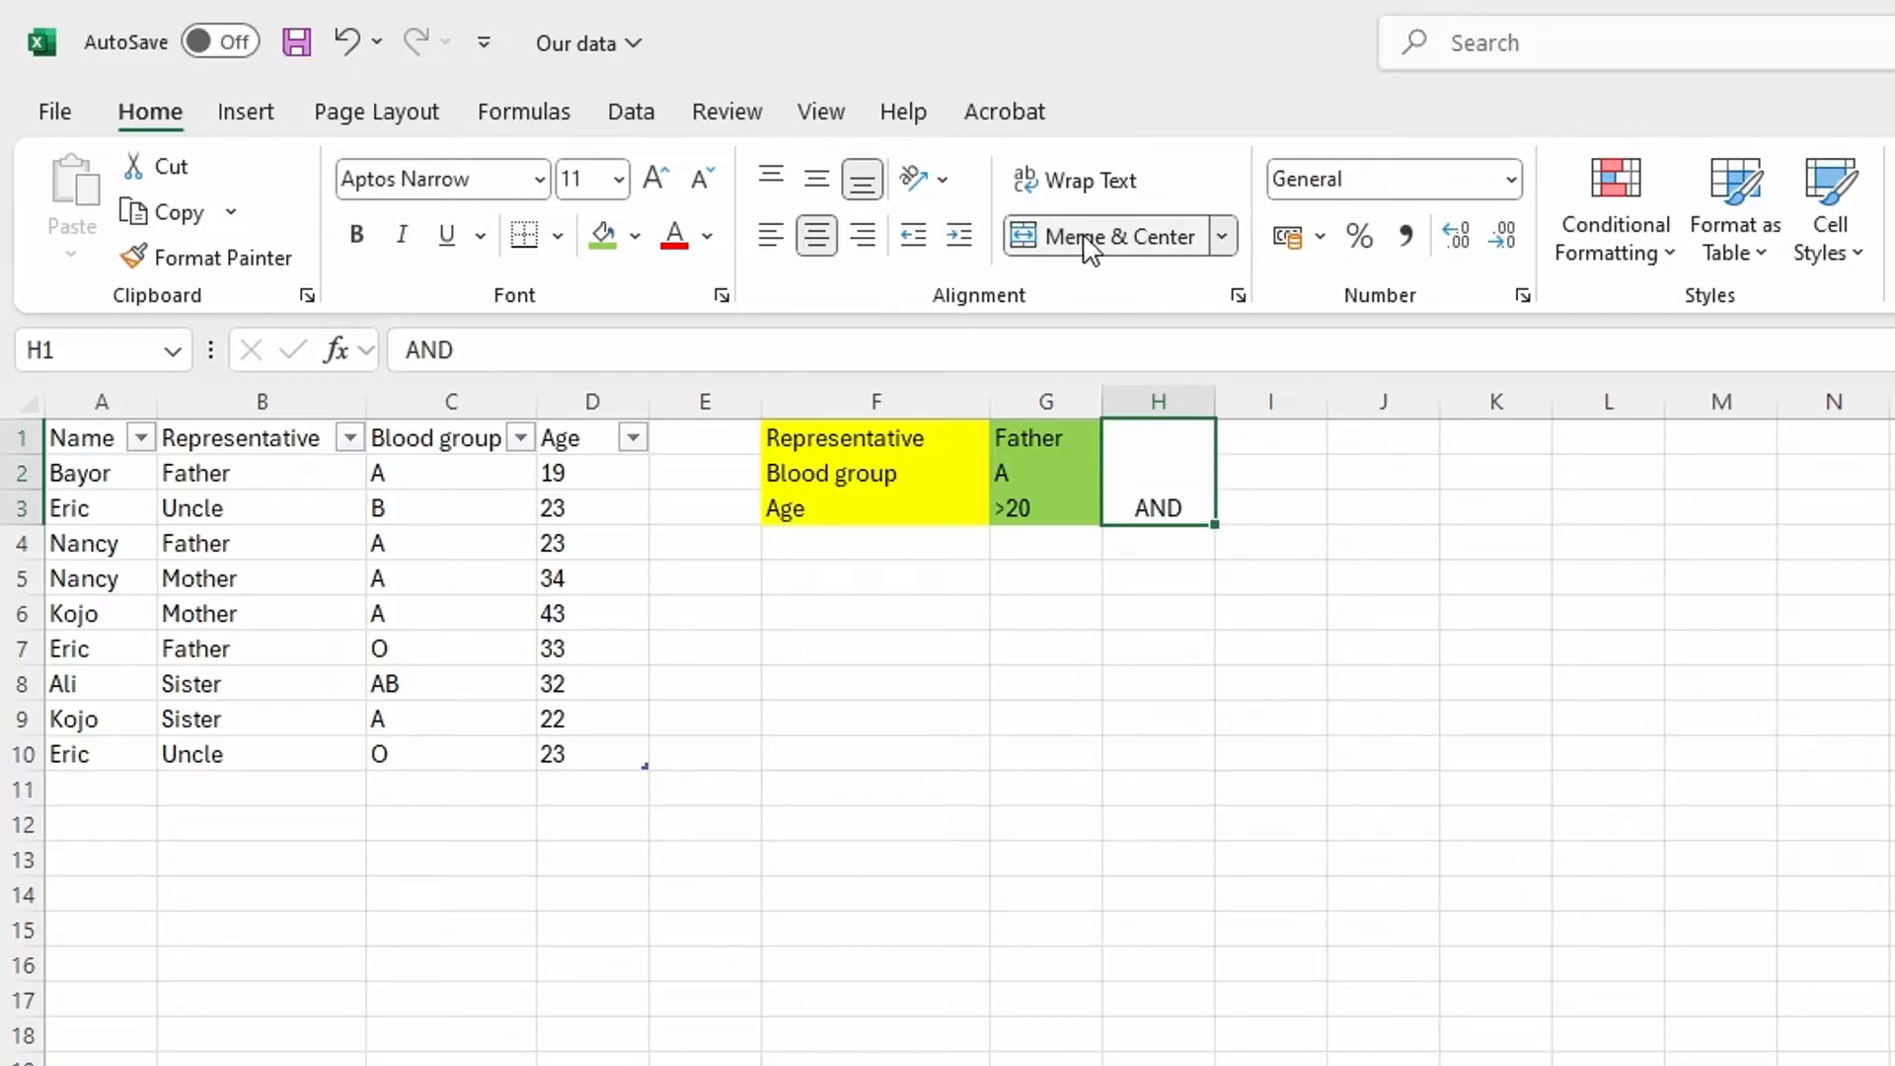
click(817, 180)
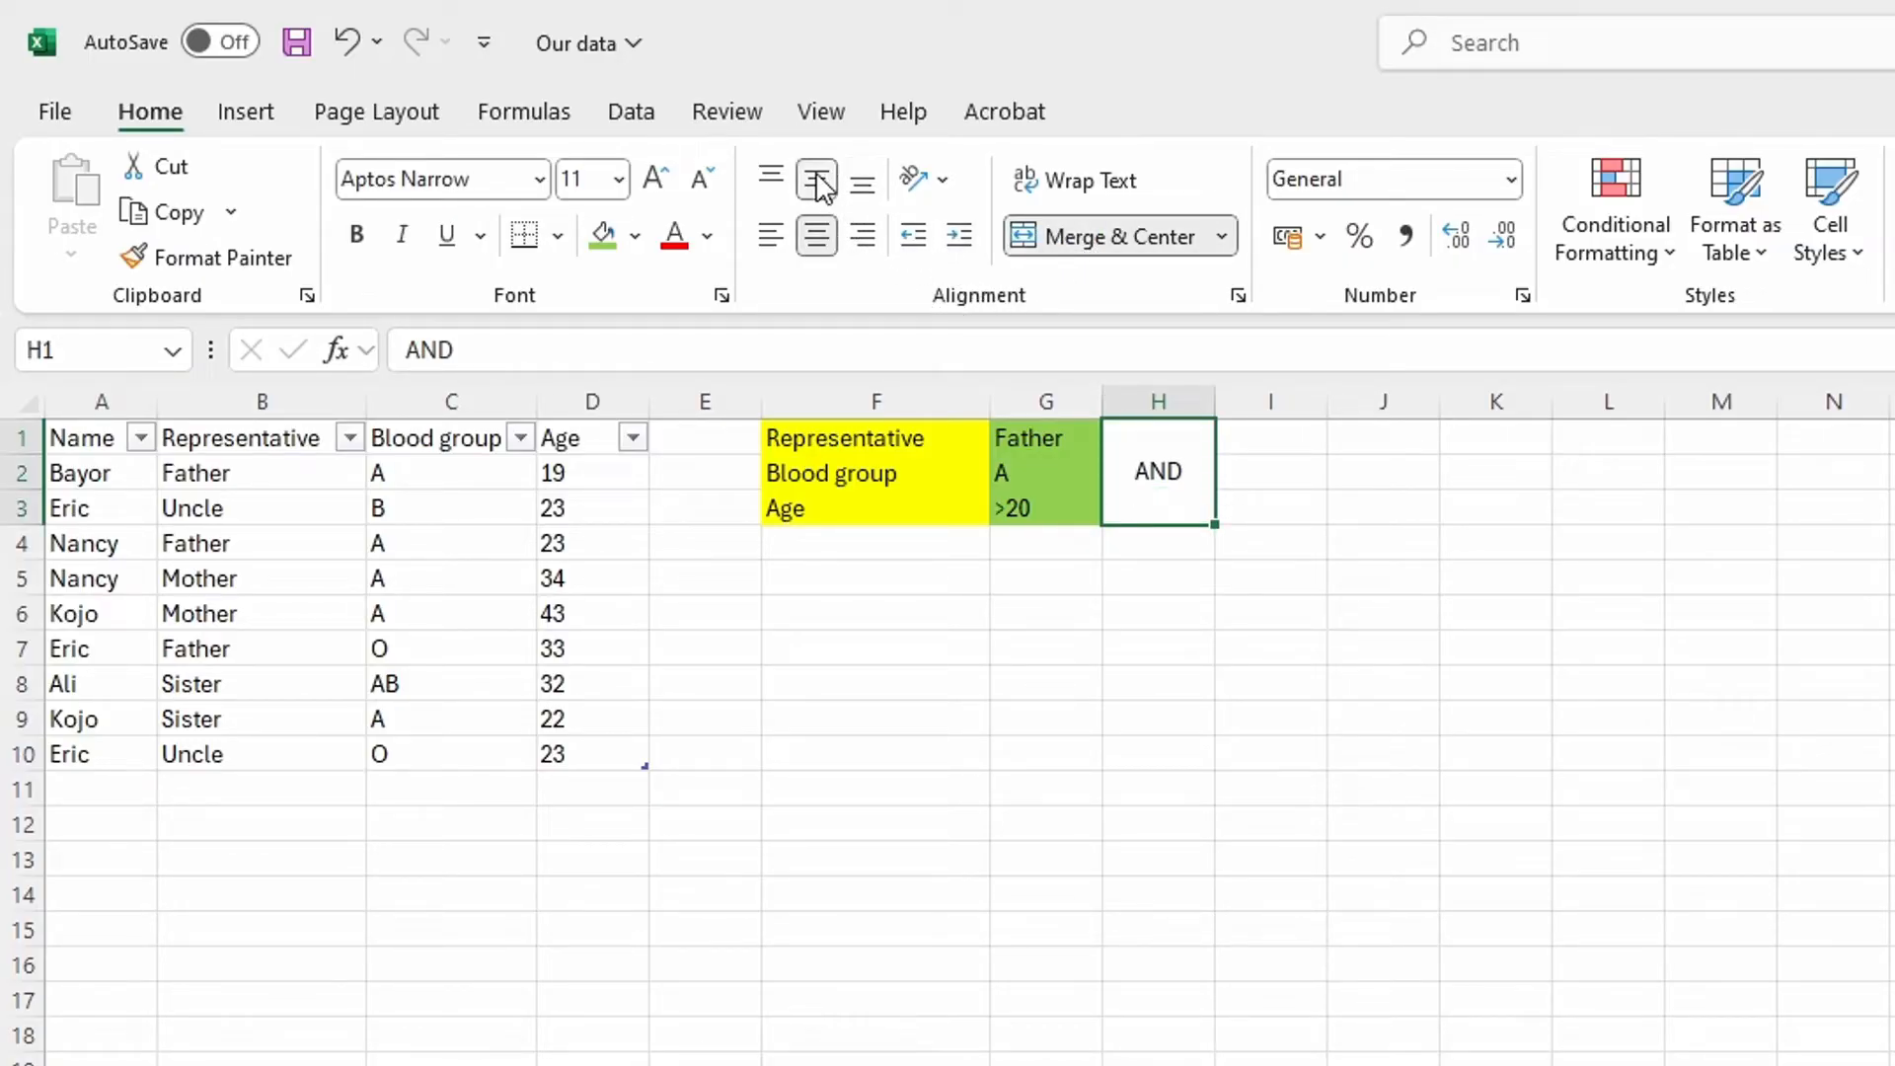
click(1150, 610)
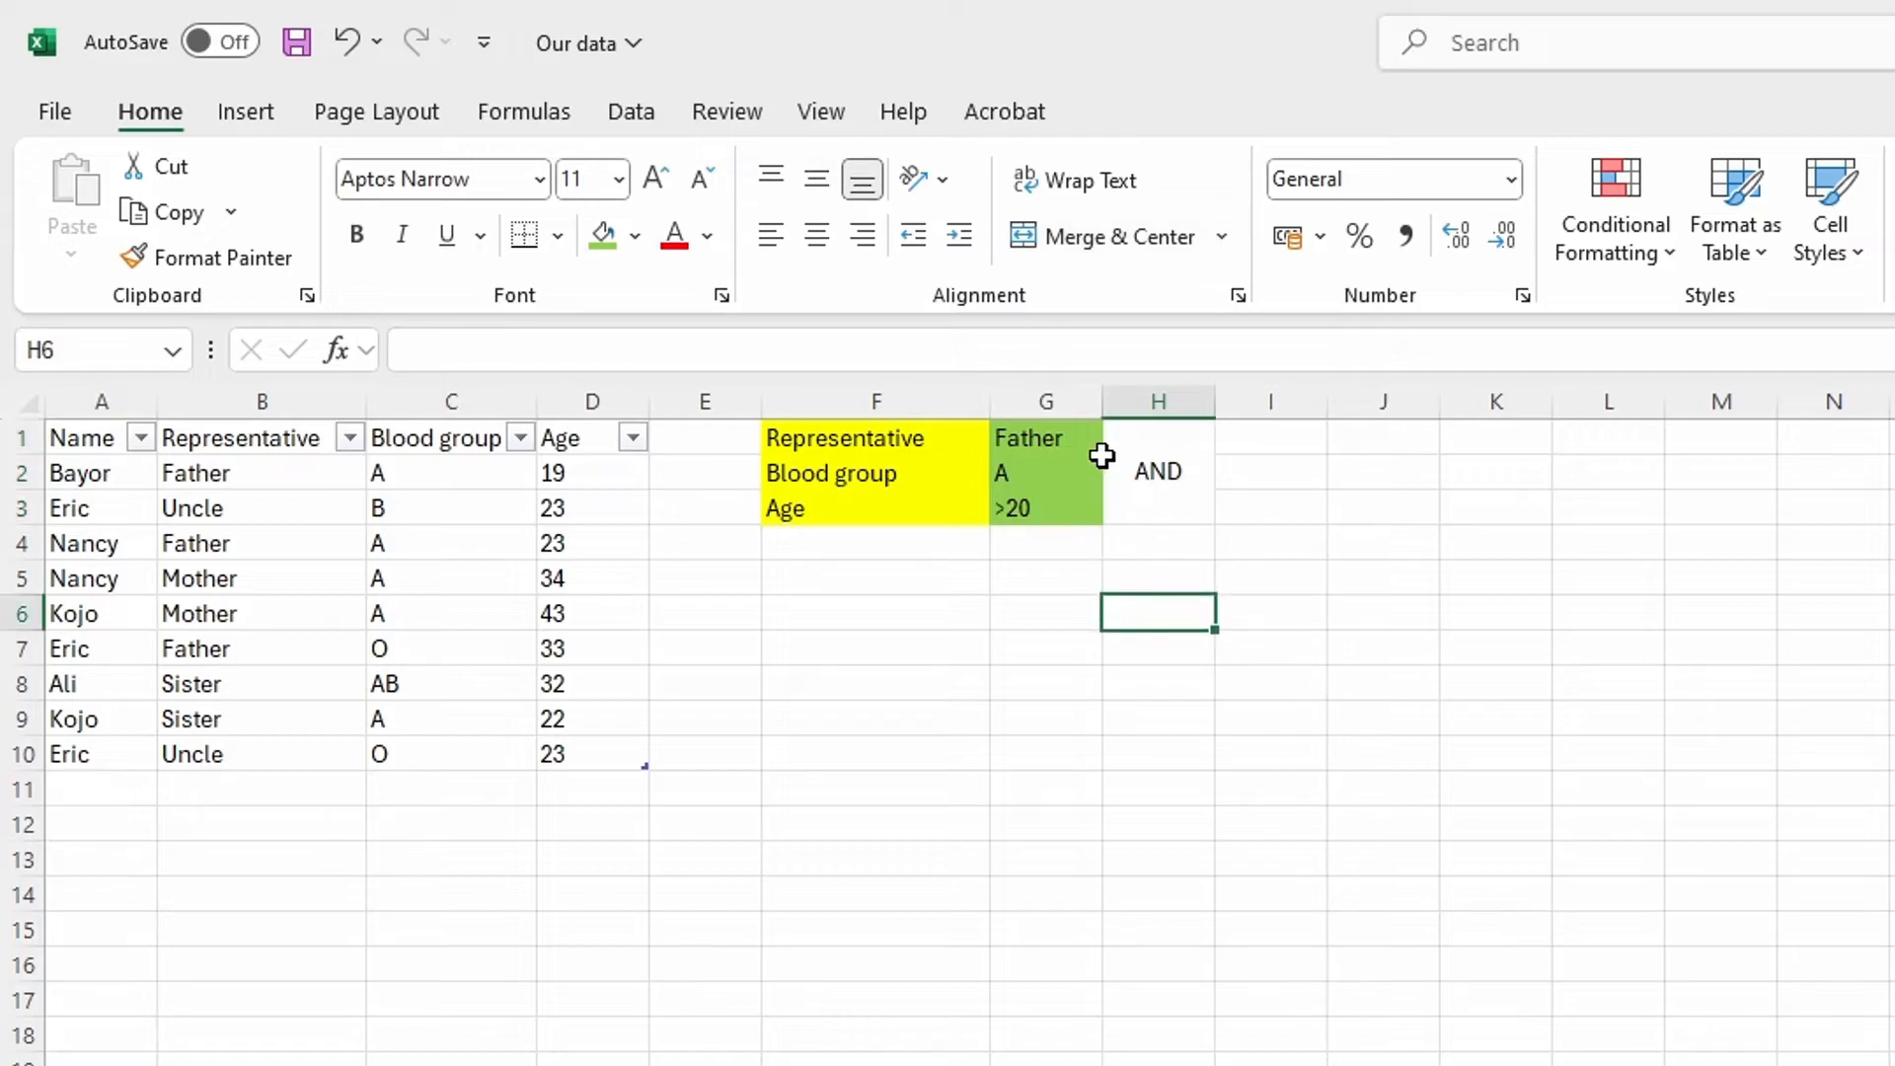
click(1164, 469)
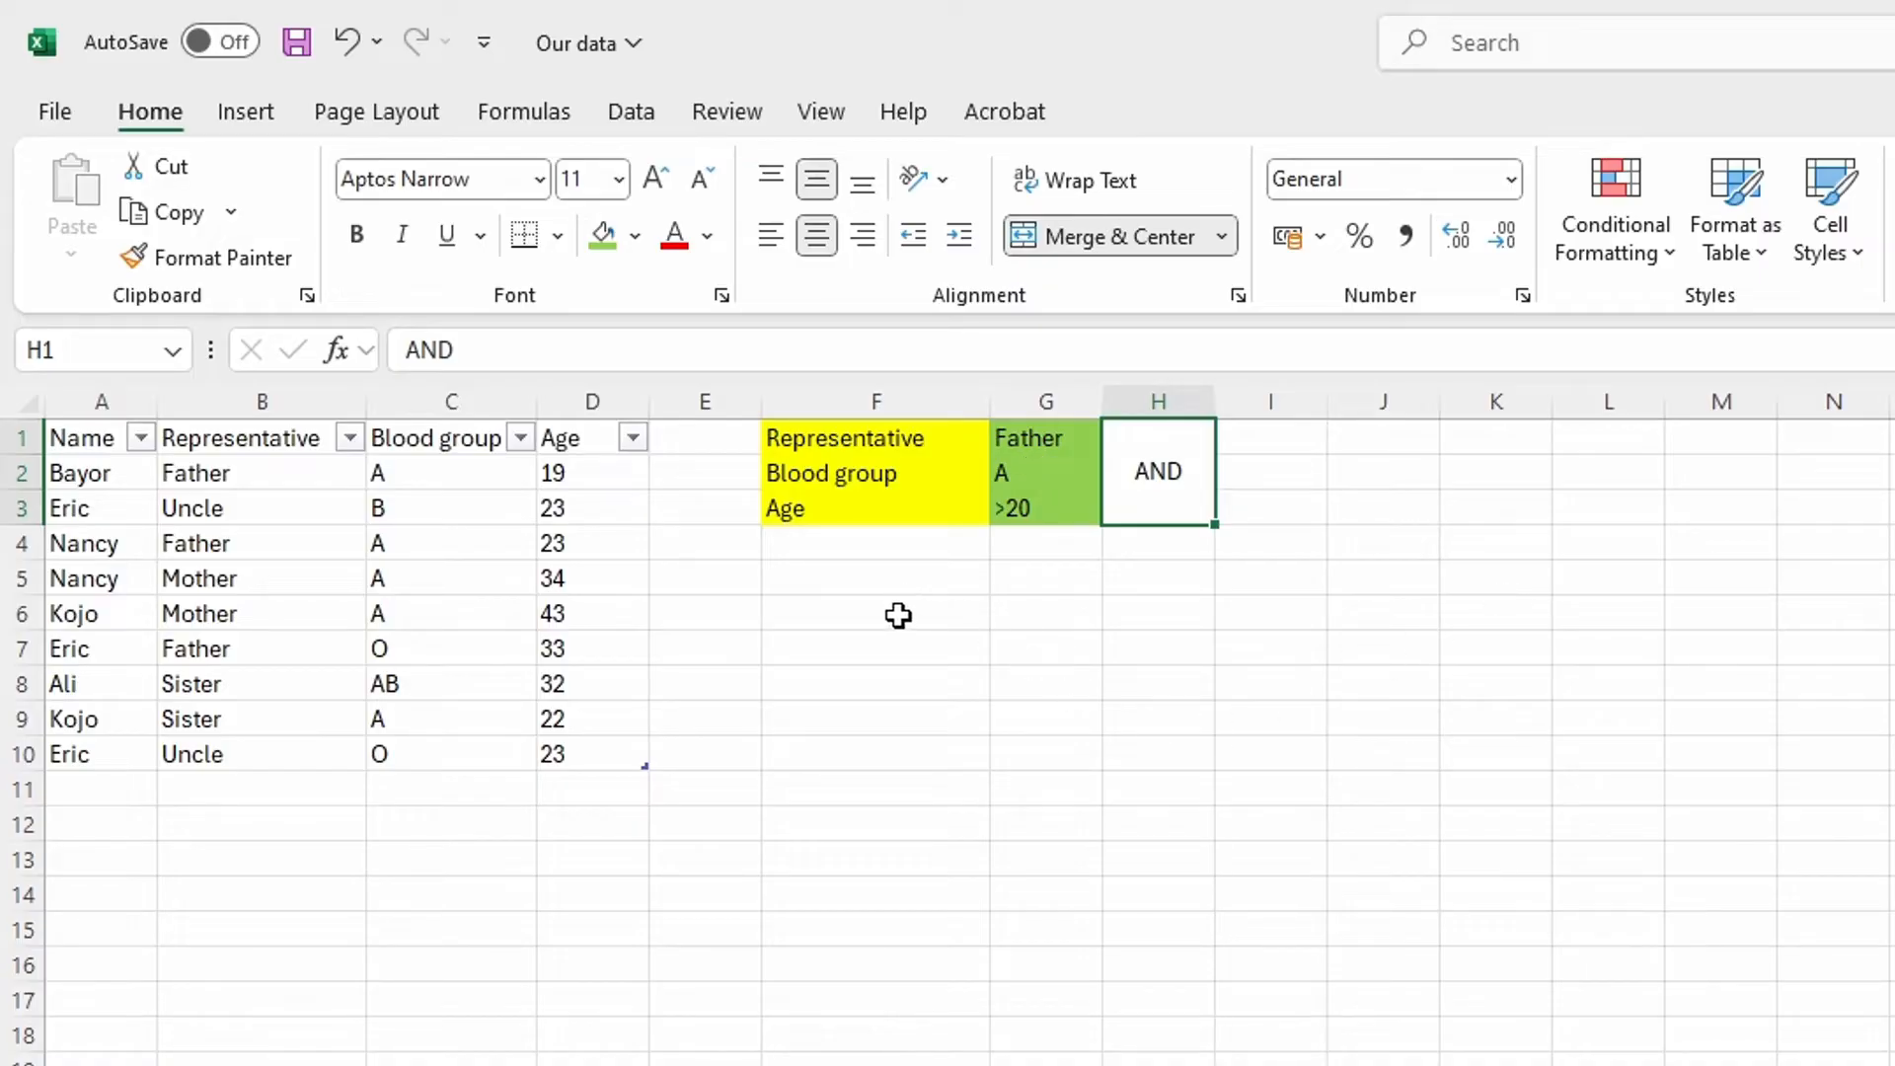
Start a FILTER formula in cell F5 with the whole Dataset table as its array argument
click(867, 578)
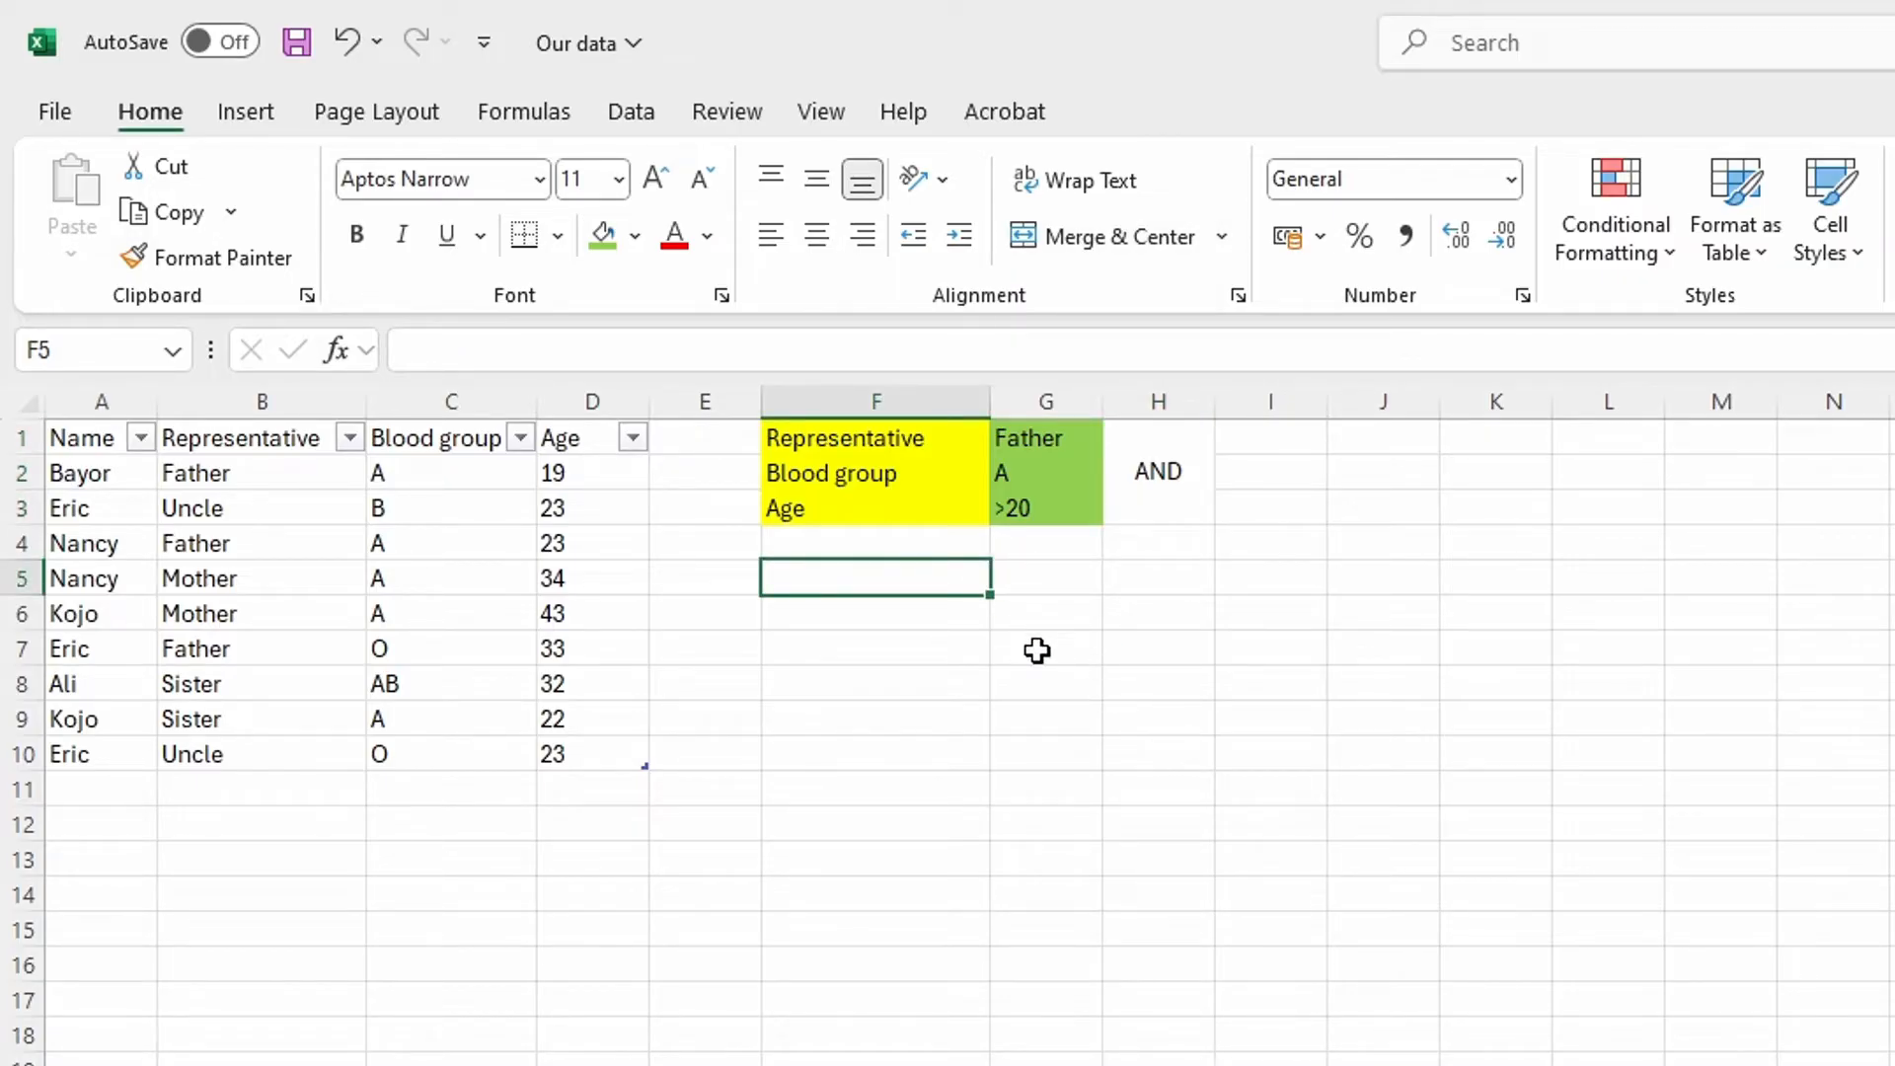
text(+)
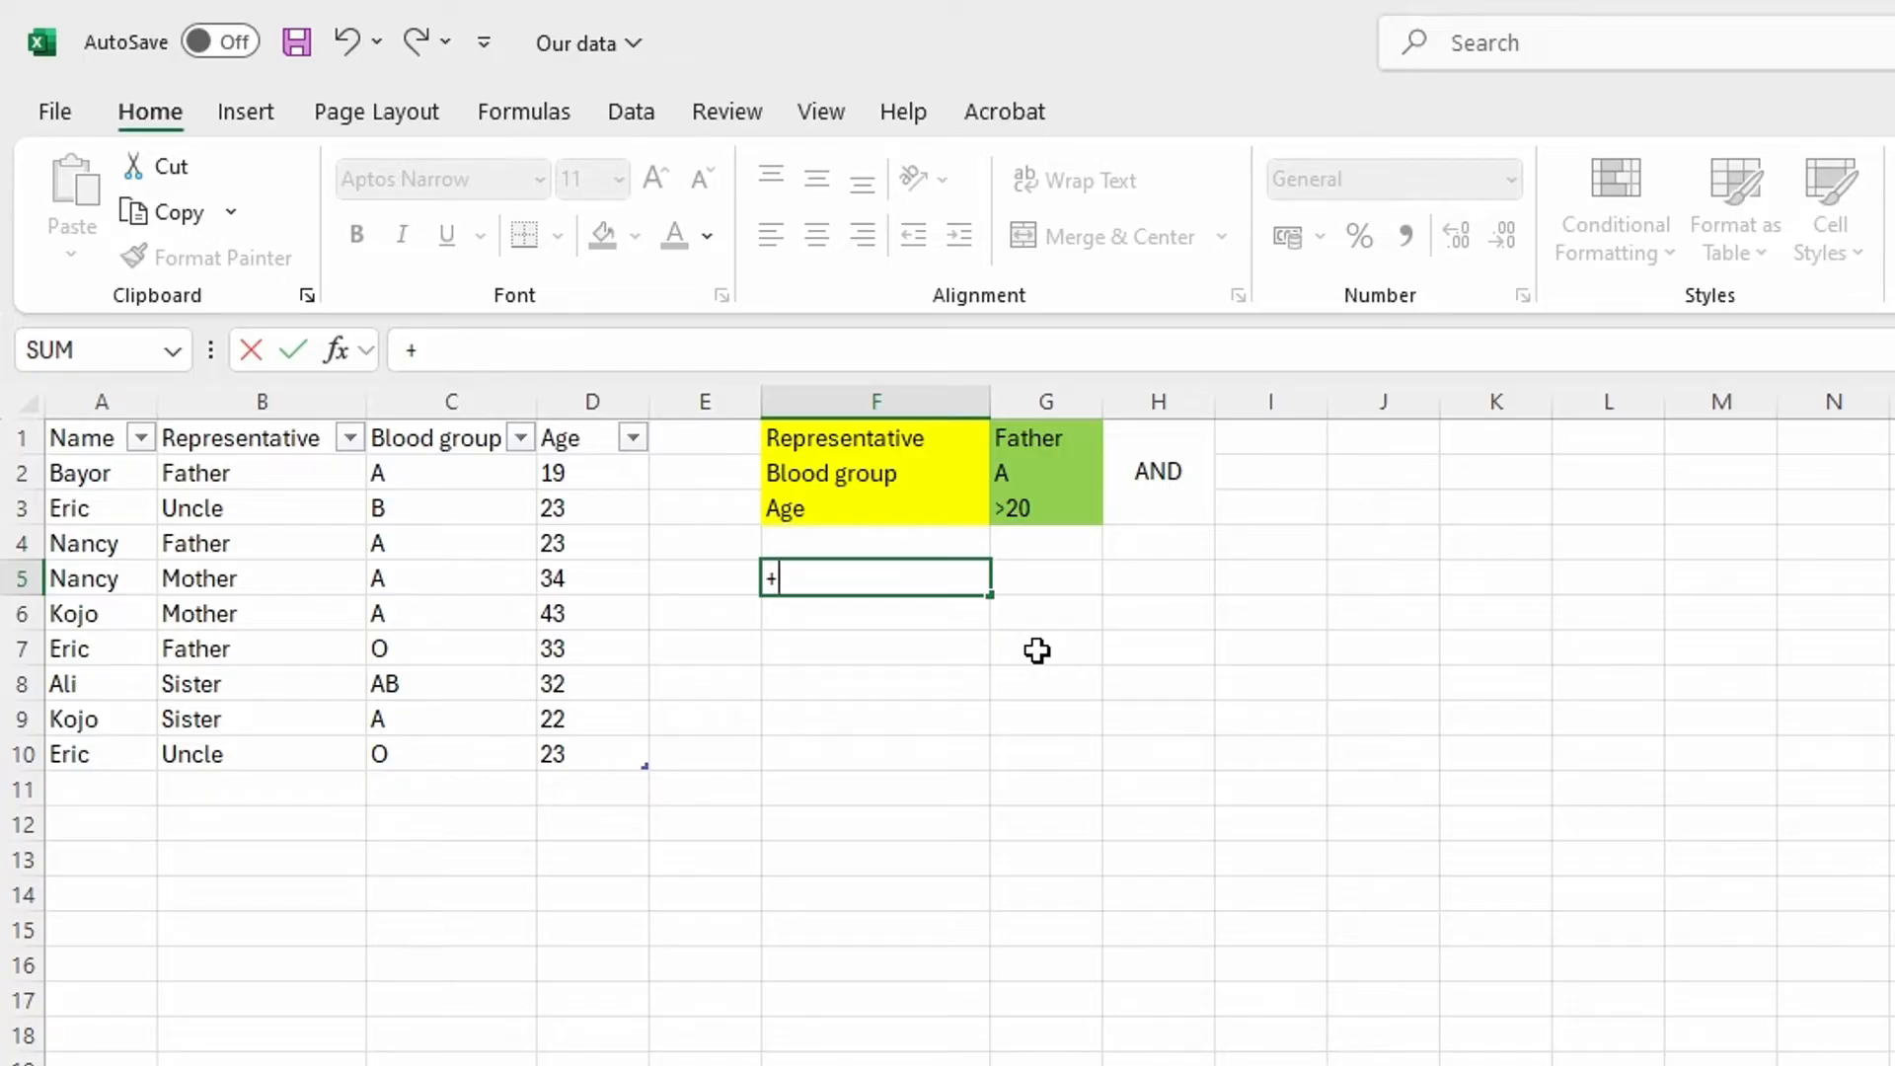
key(BackSpace)
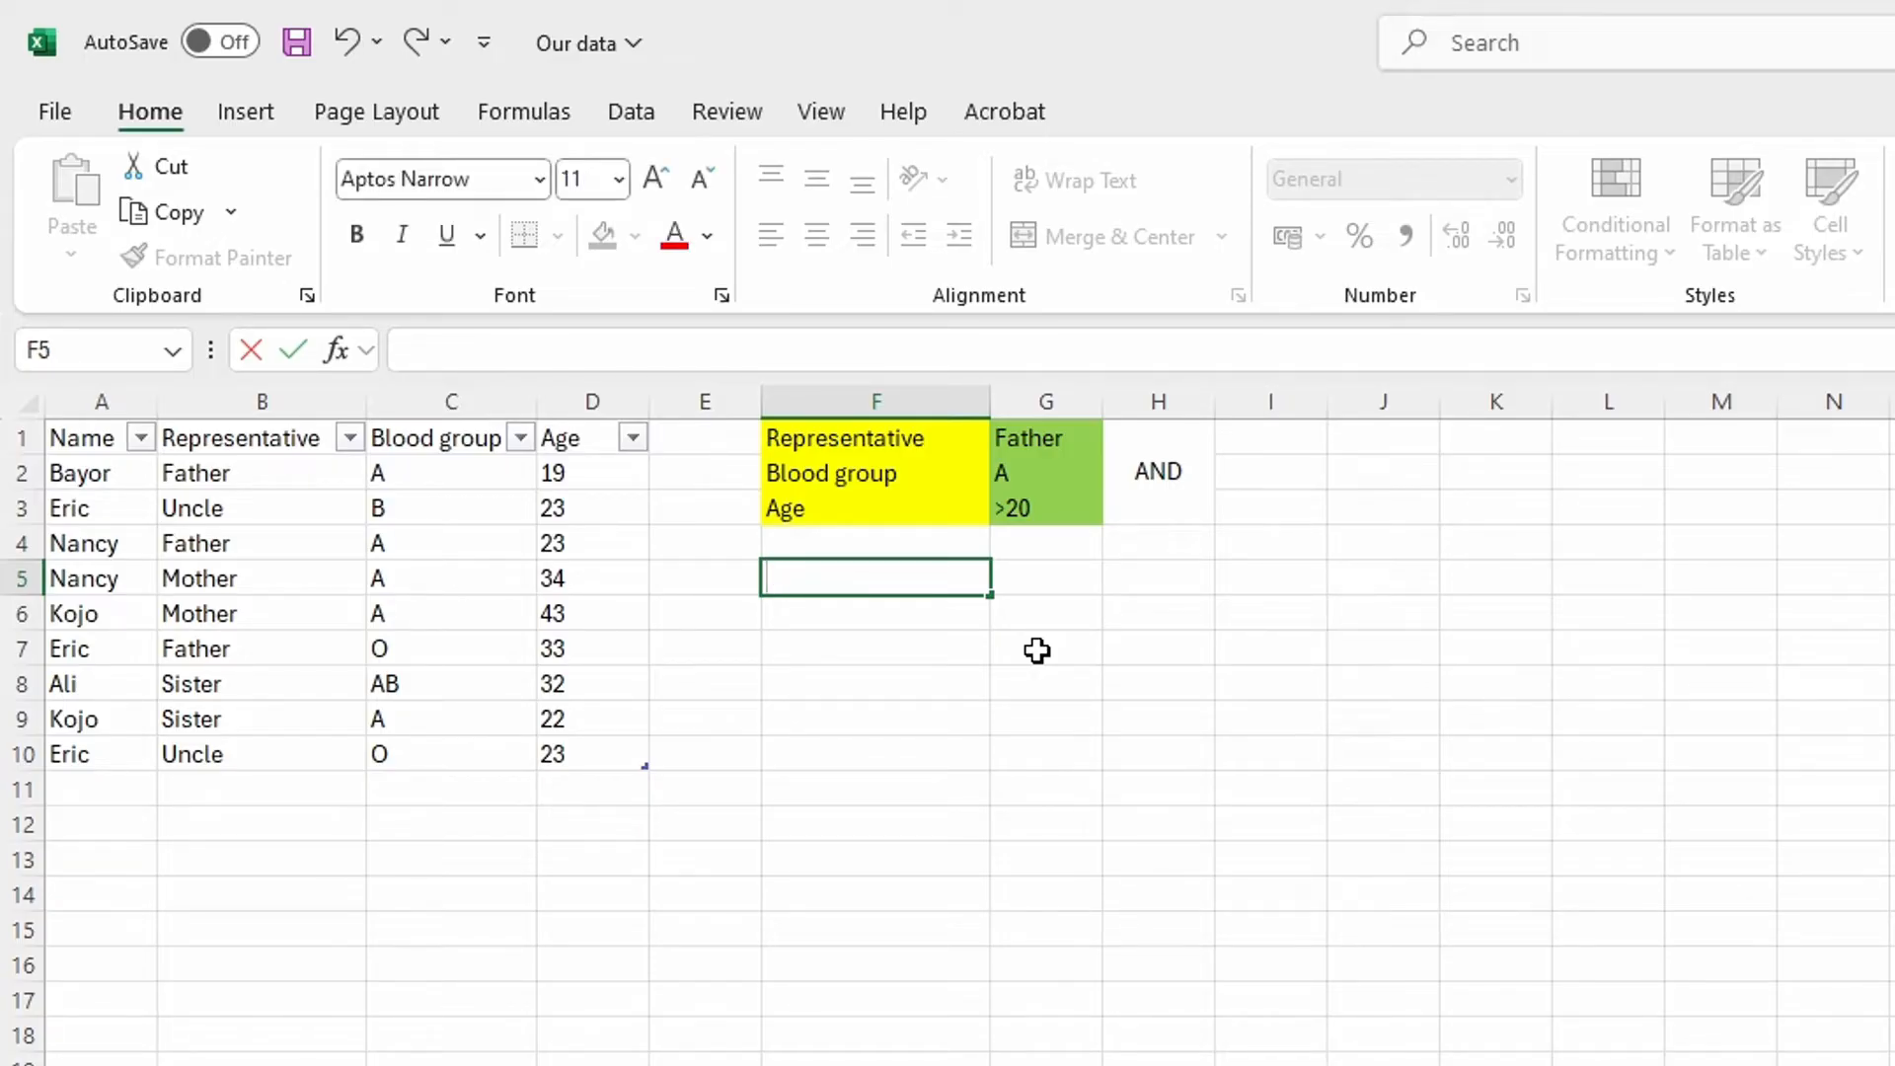
text(=)
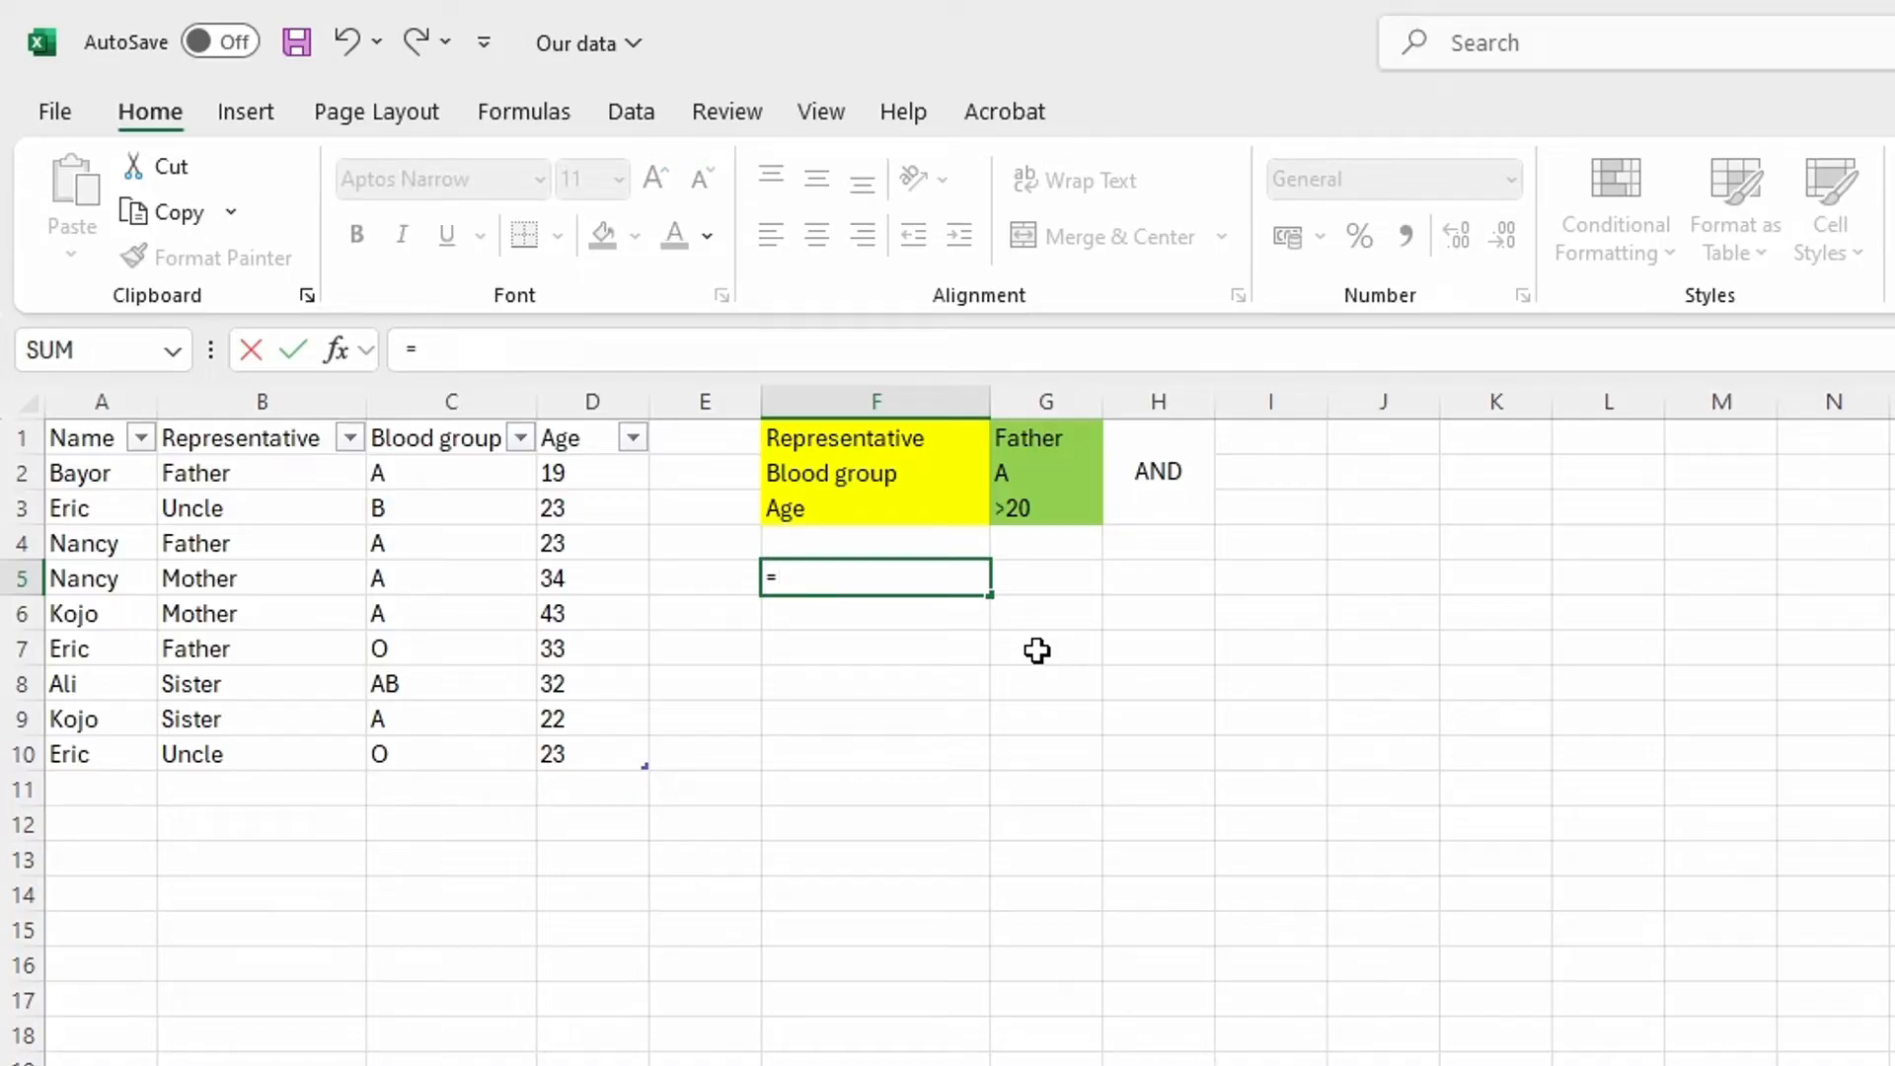
text(F)
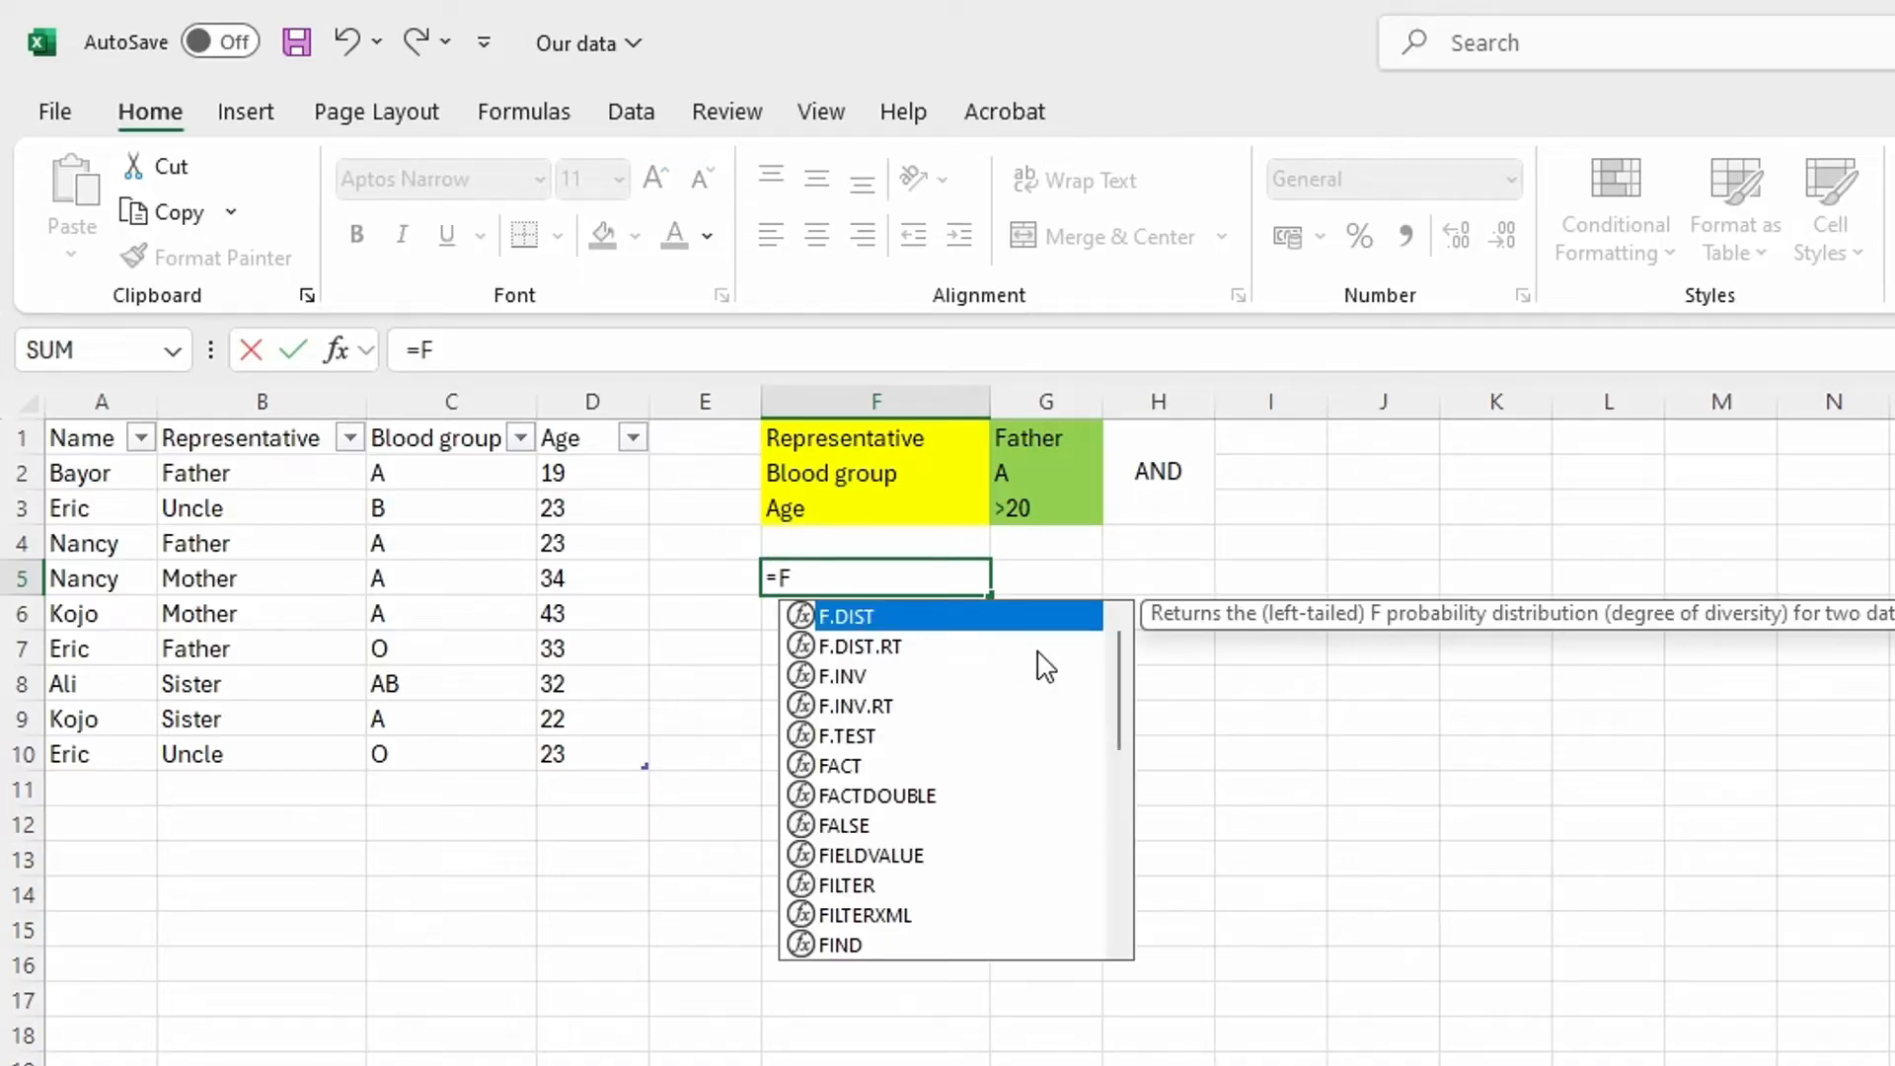
text(ILTER)
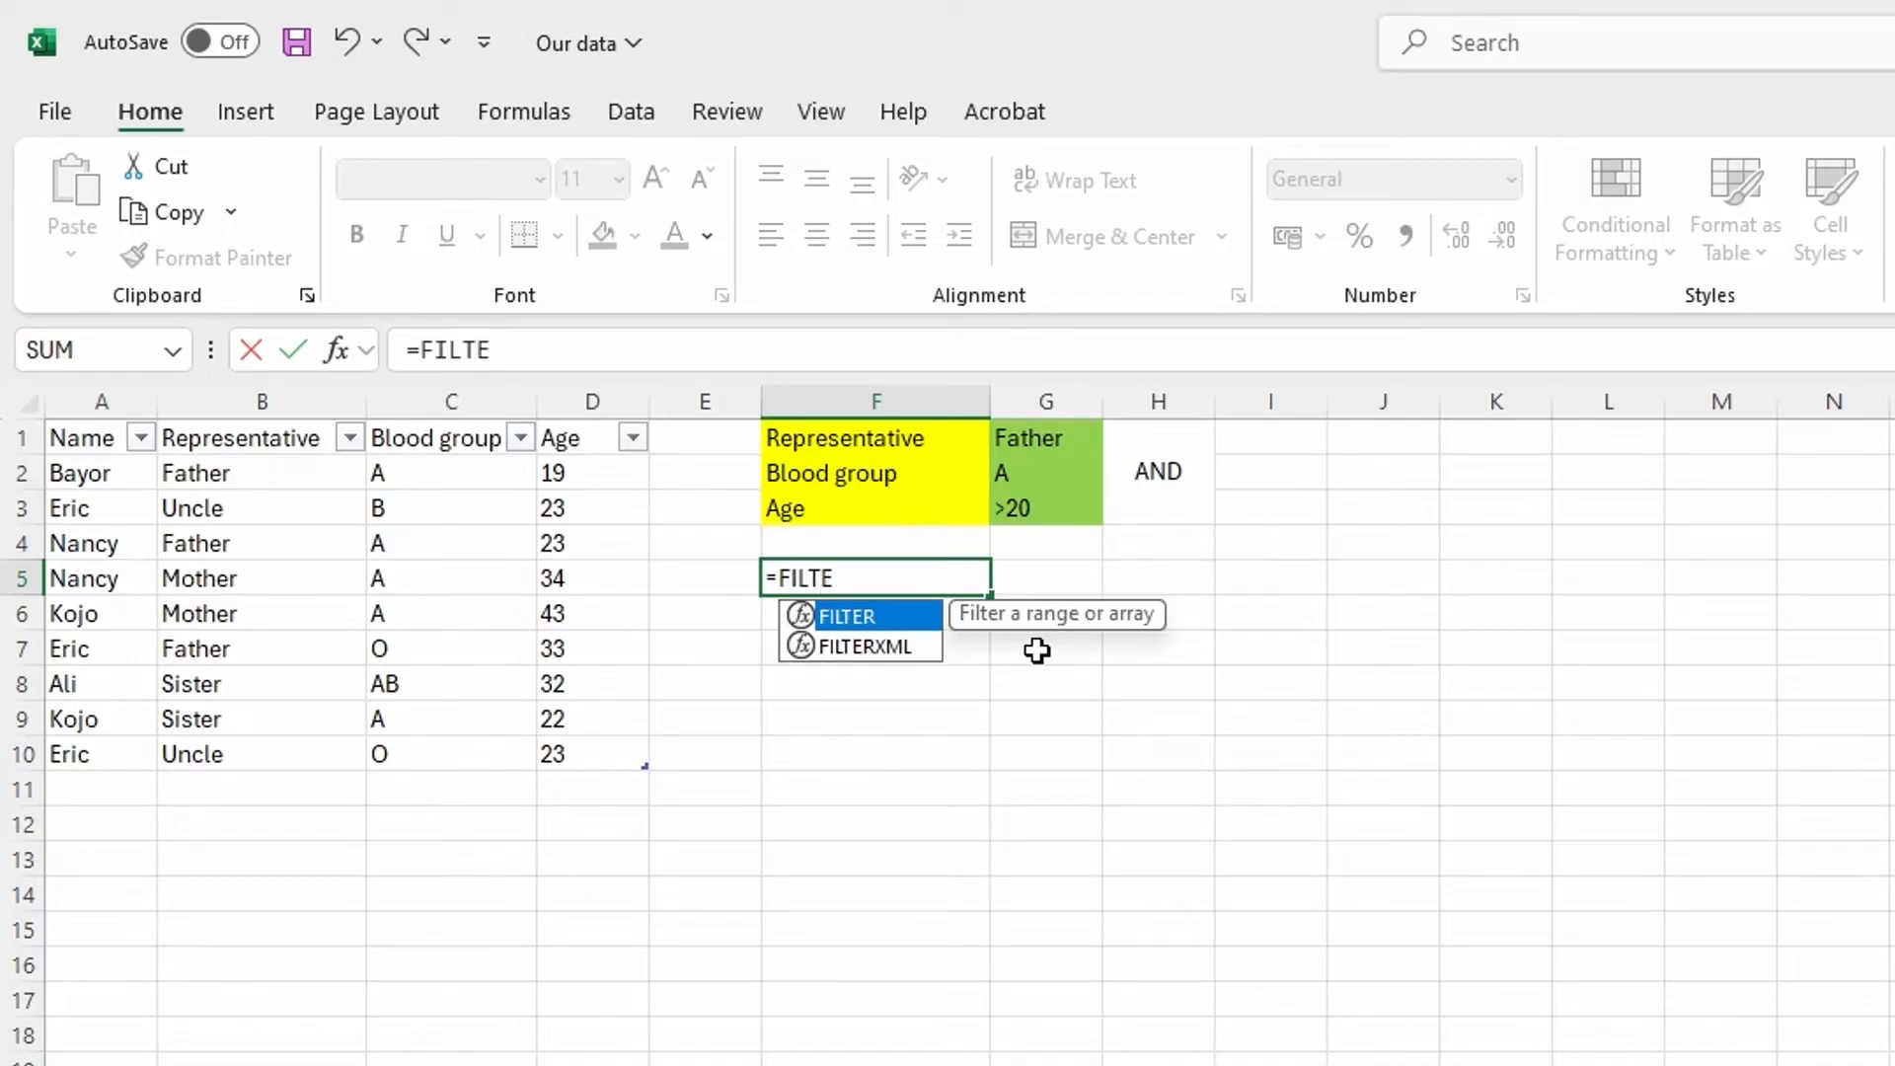
double_click(875, 614)
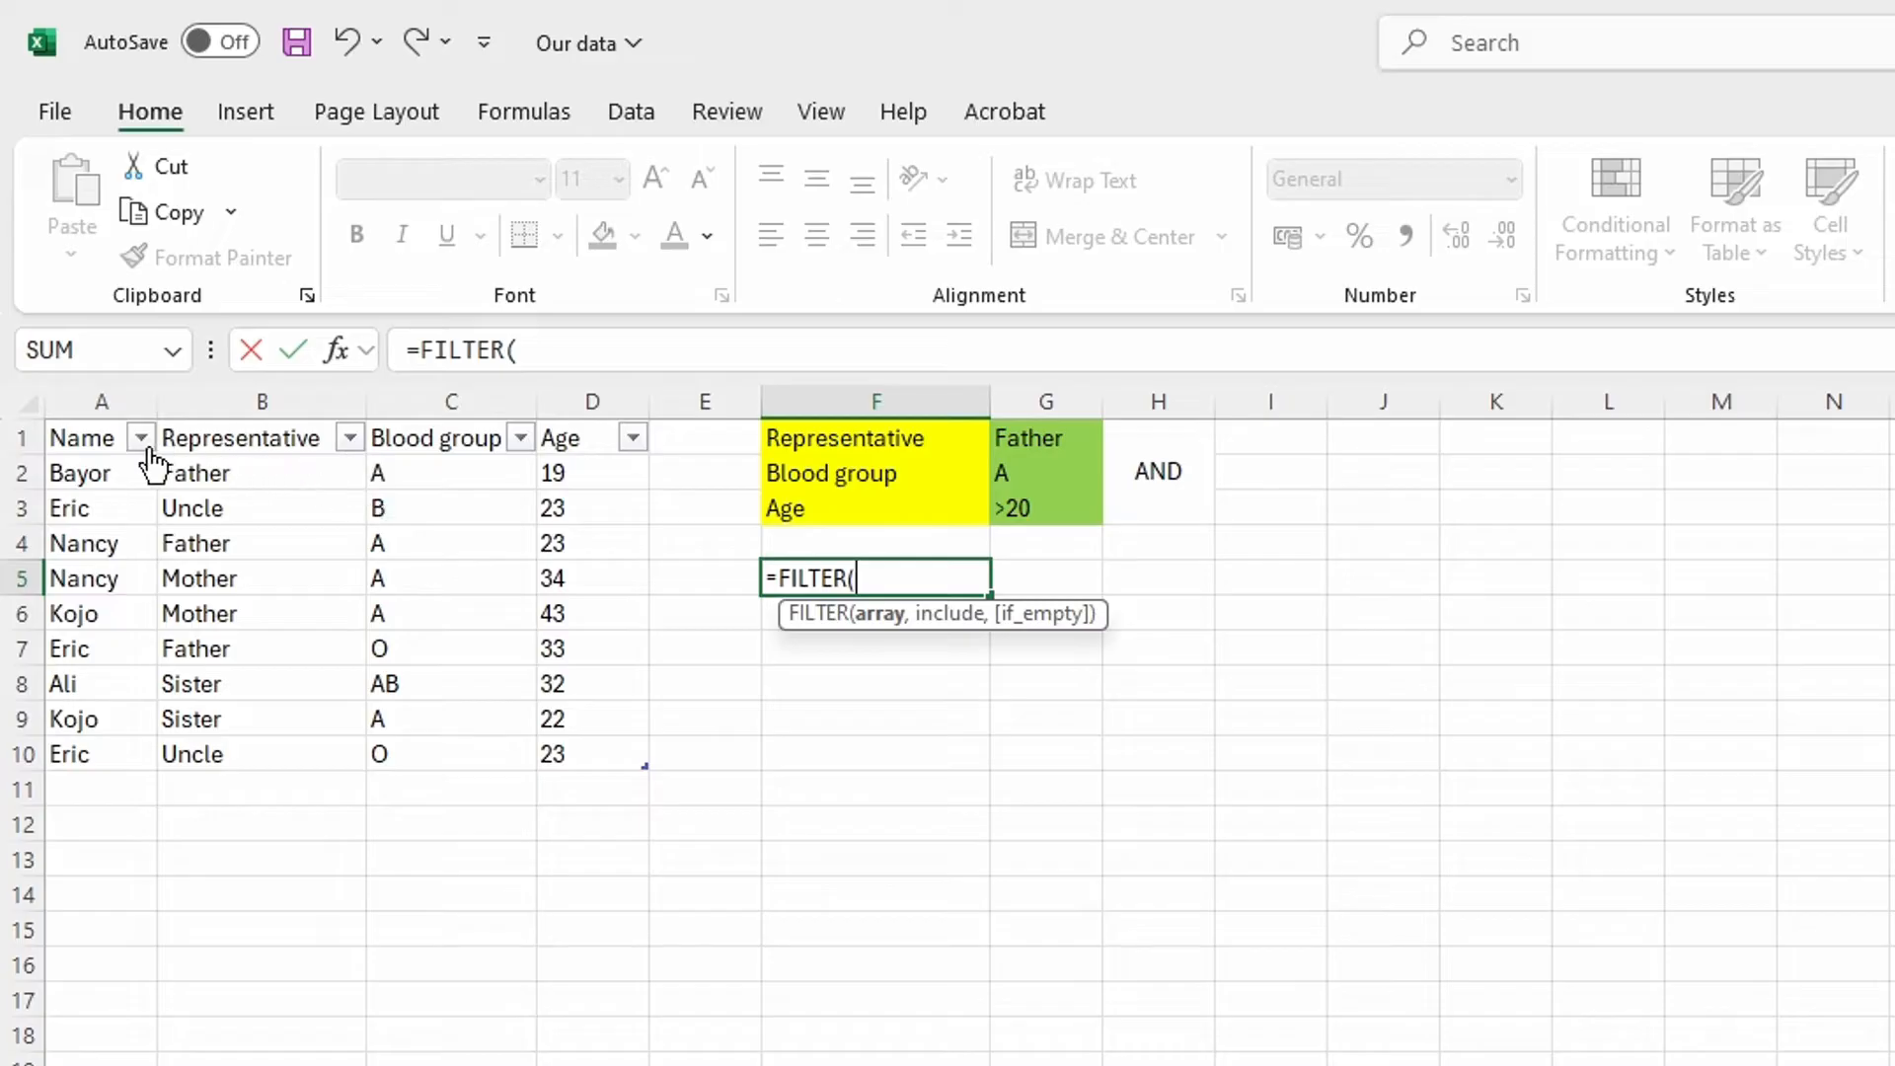
click(39, 411)
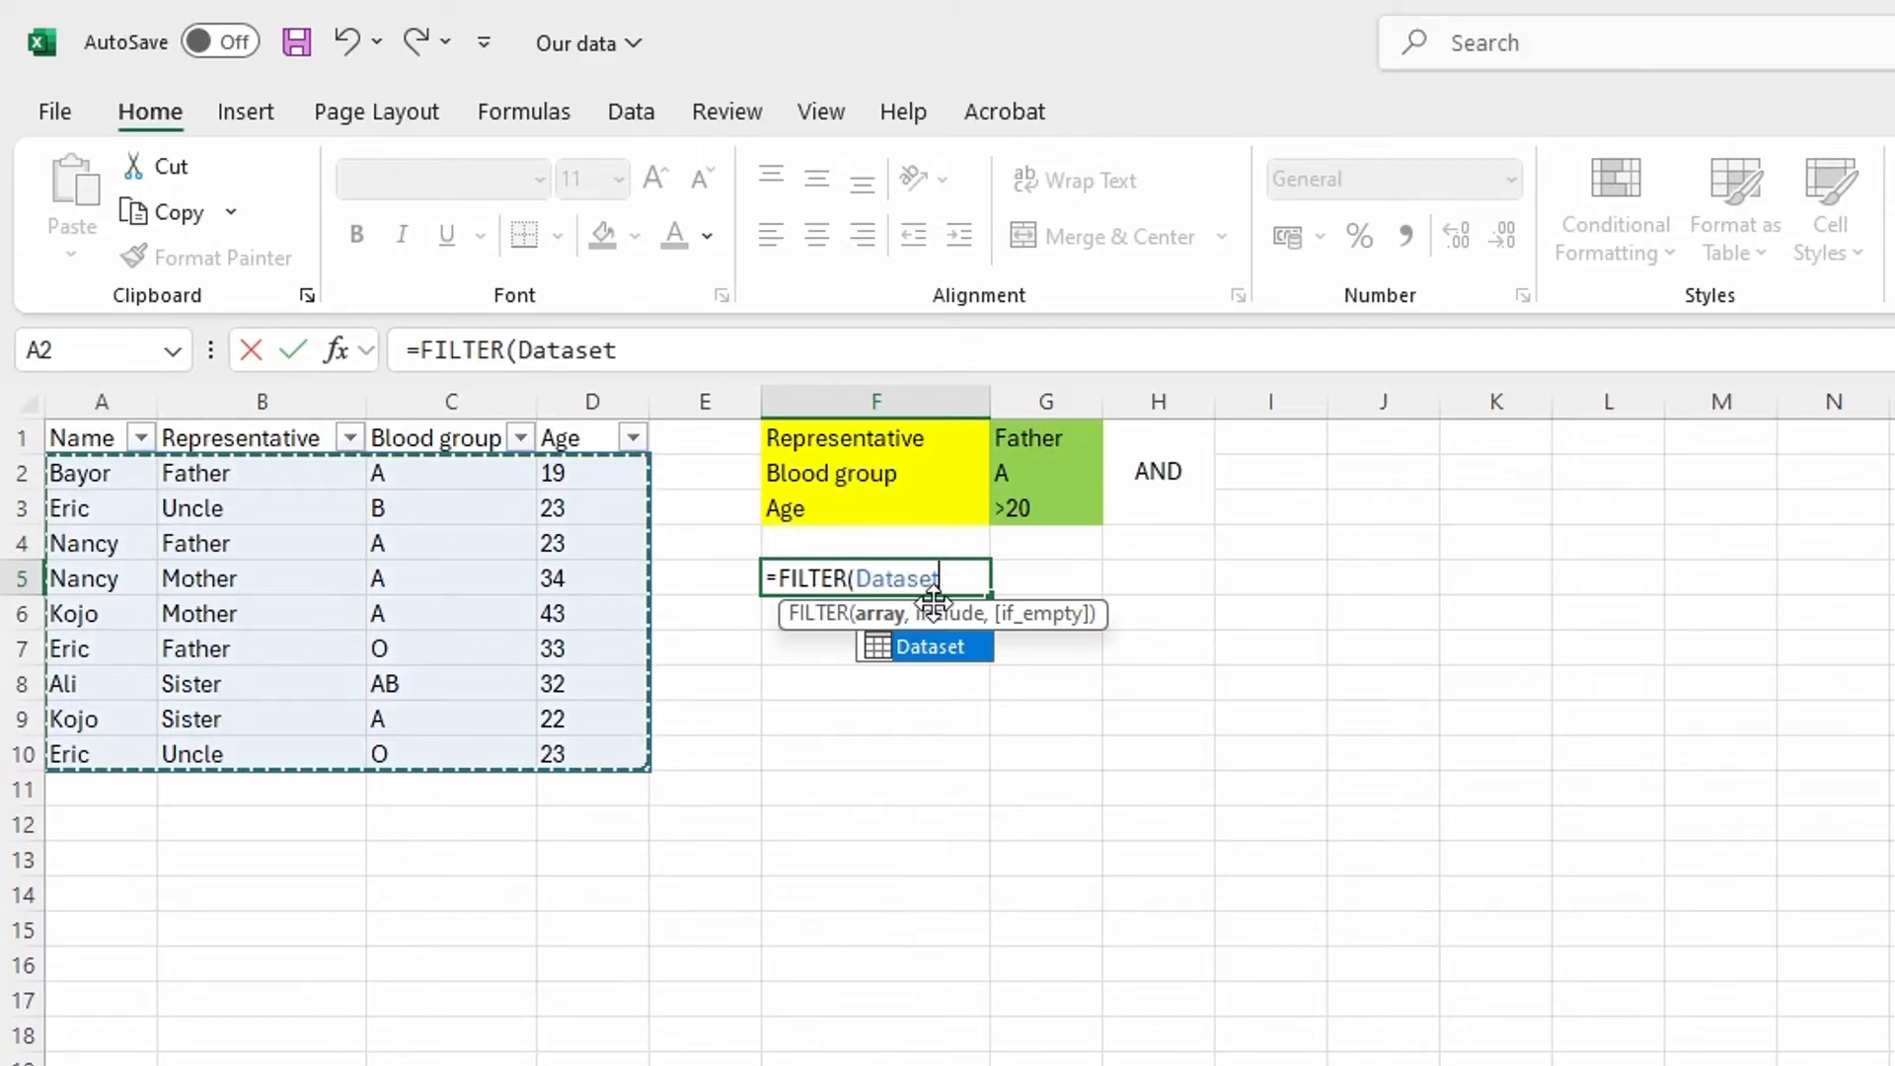
text(?)
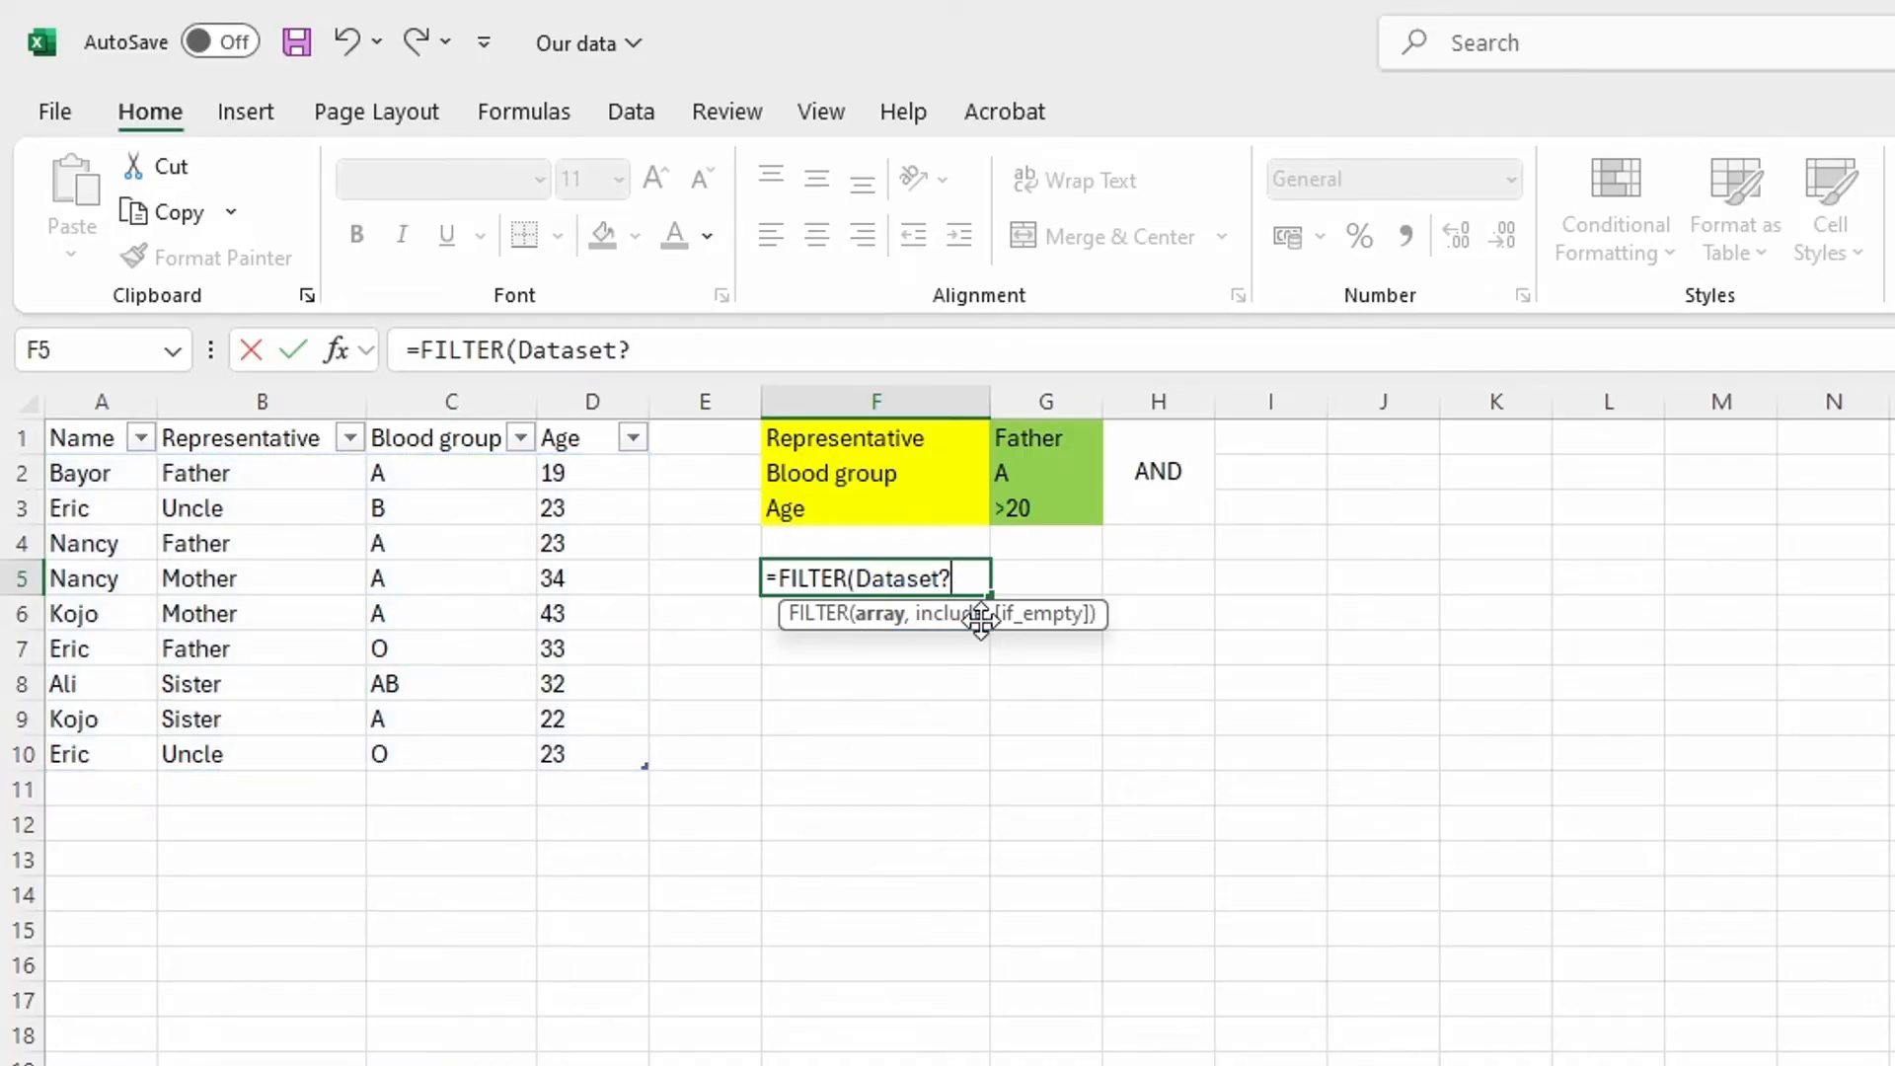
key(BackSpace)
text(,)
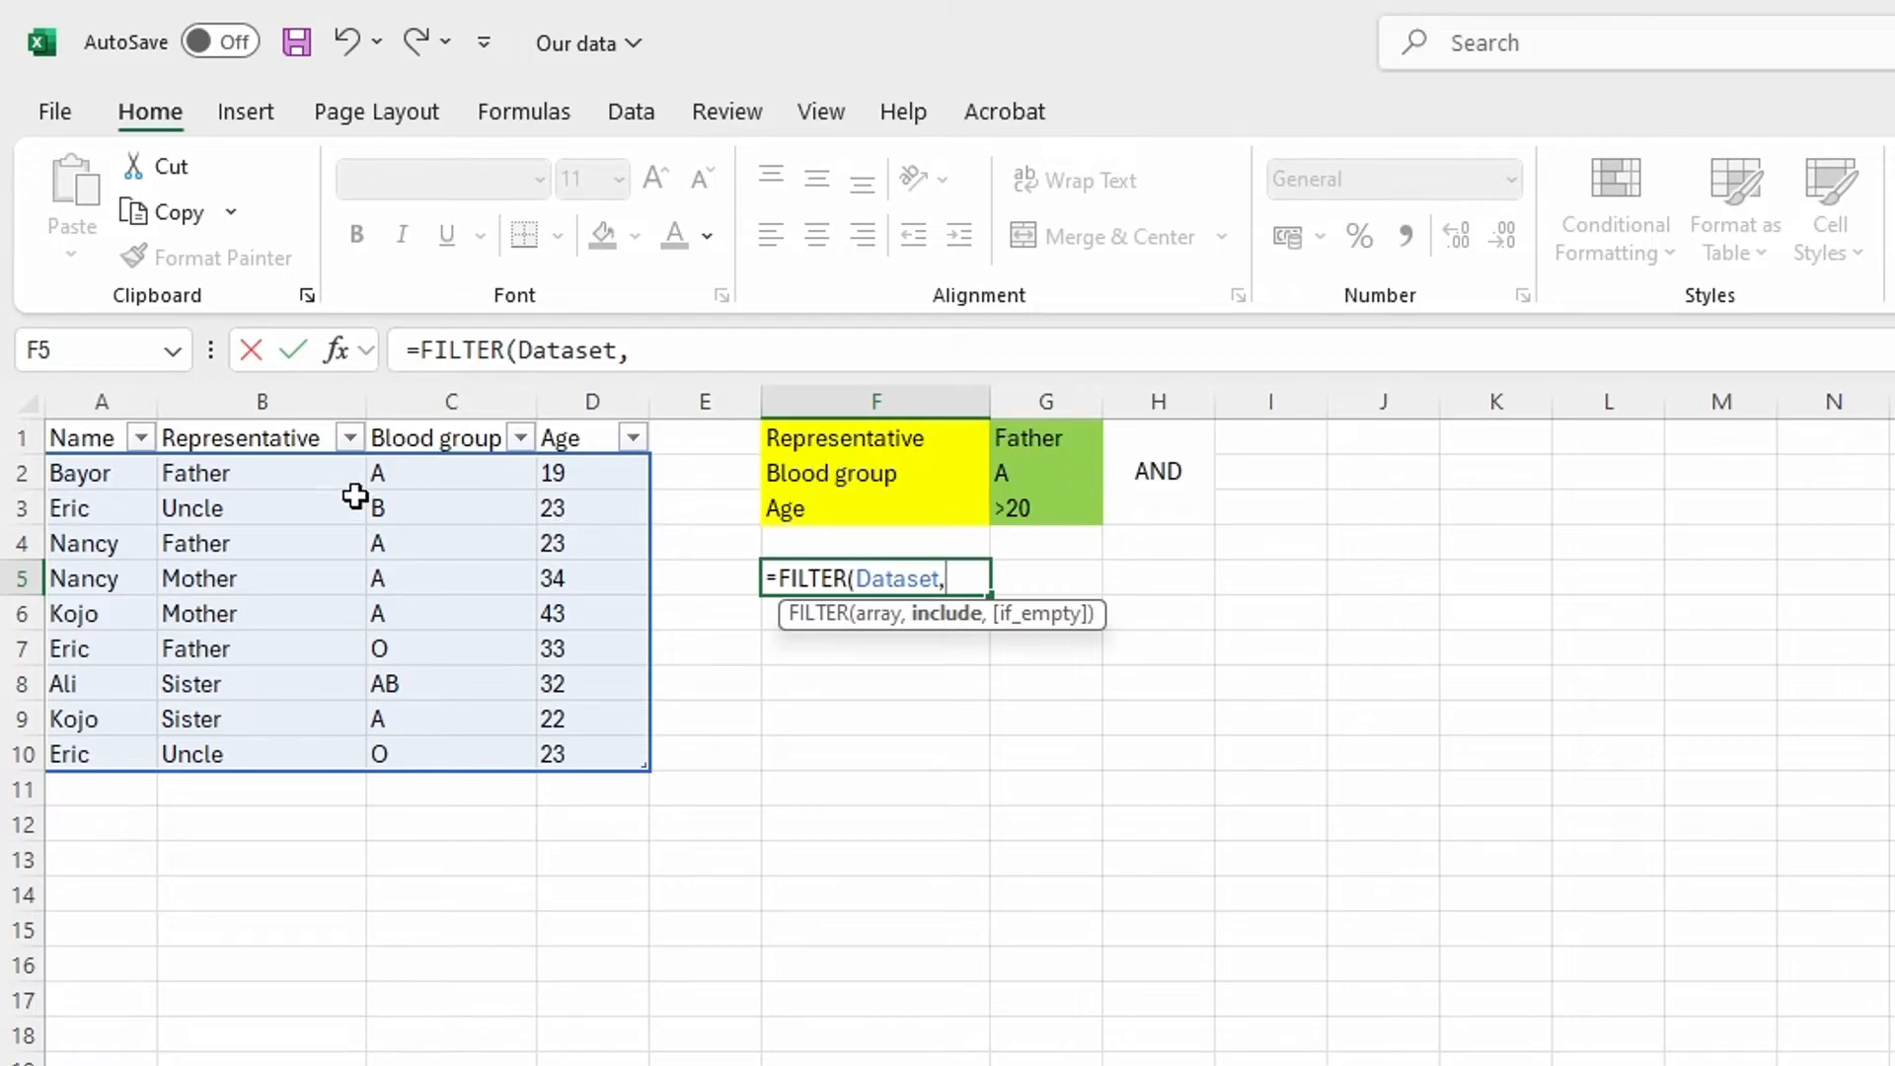
Add the first include condition (Dataset[Representative]=G1) to the FILTER formula, followed by the * operator
click(311, 435)
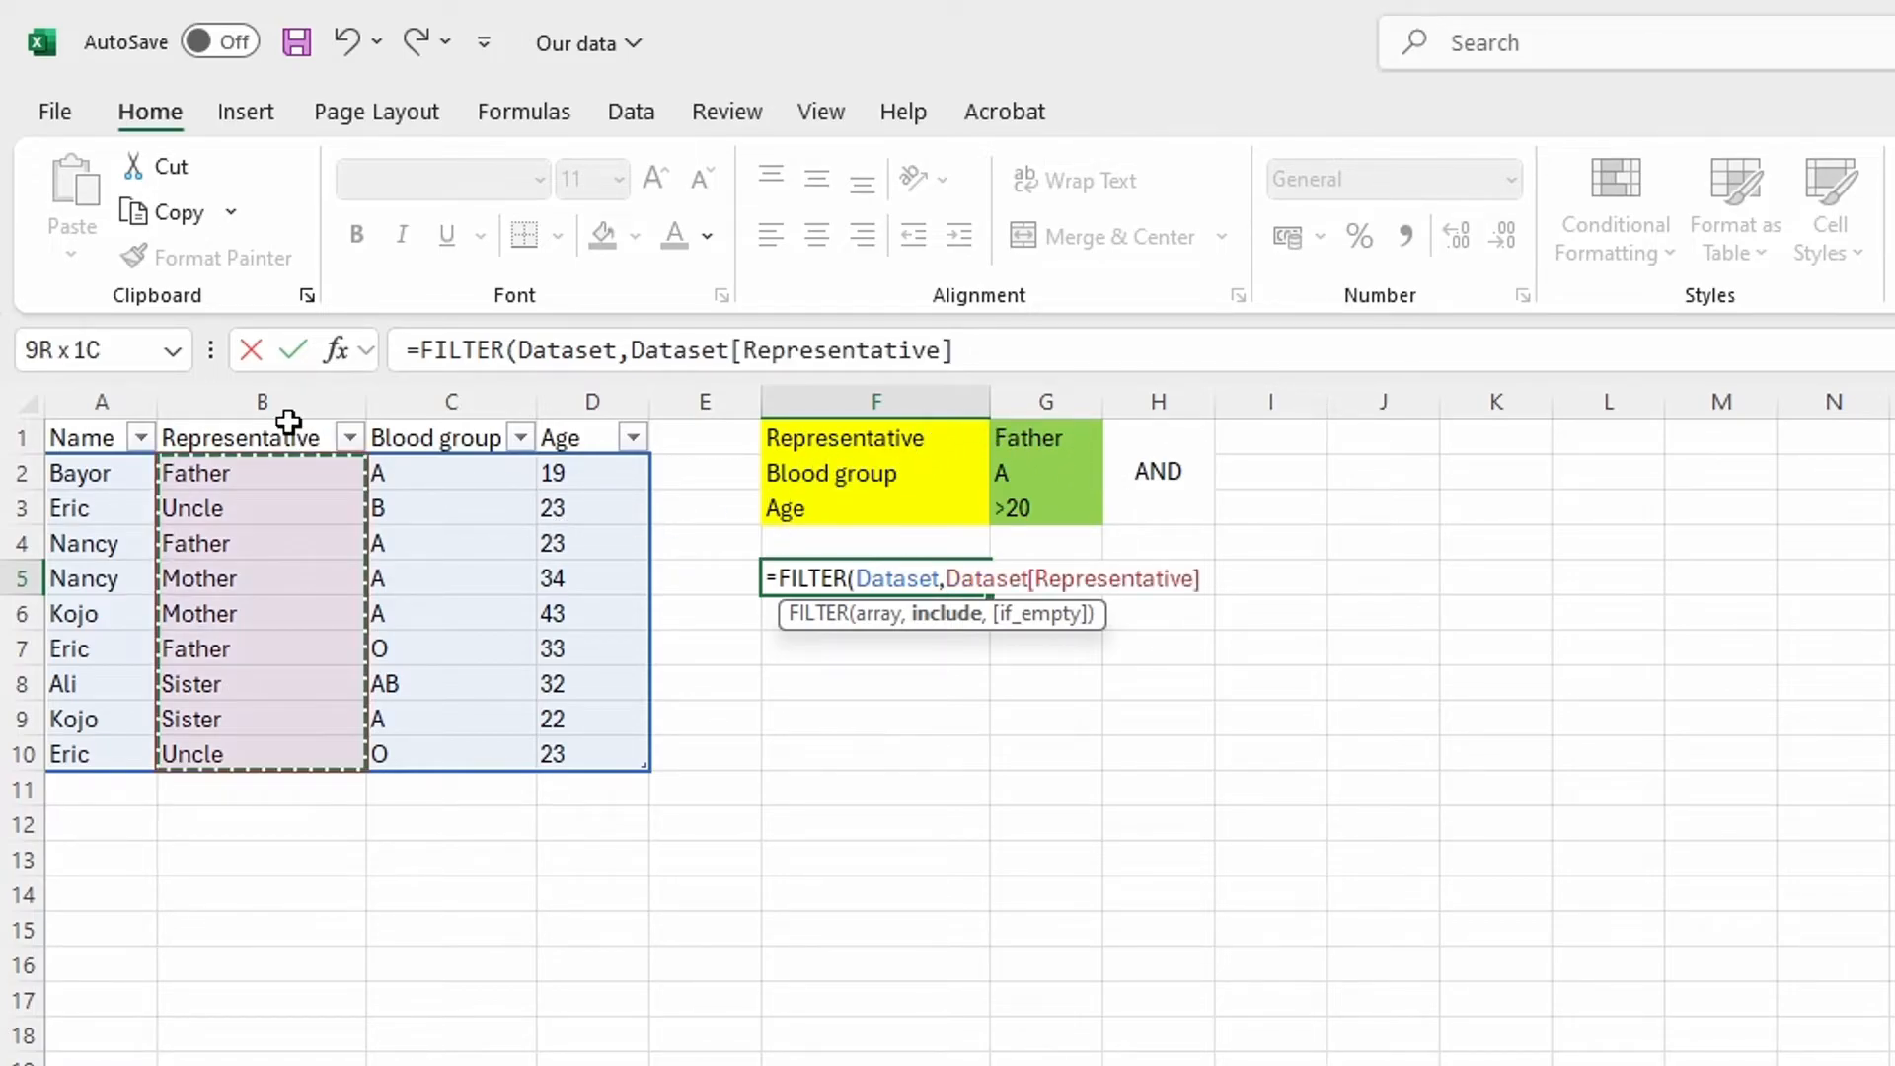
click(950, 571)
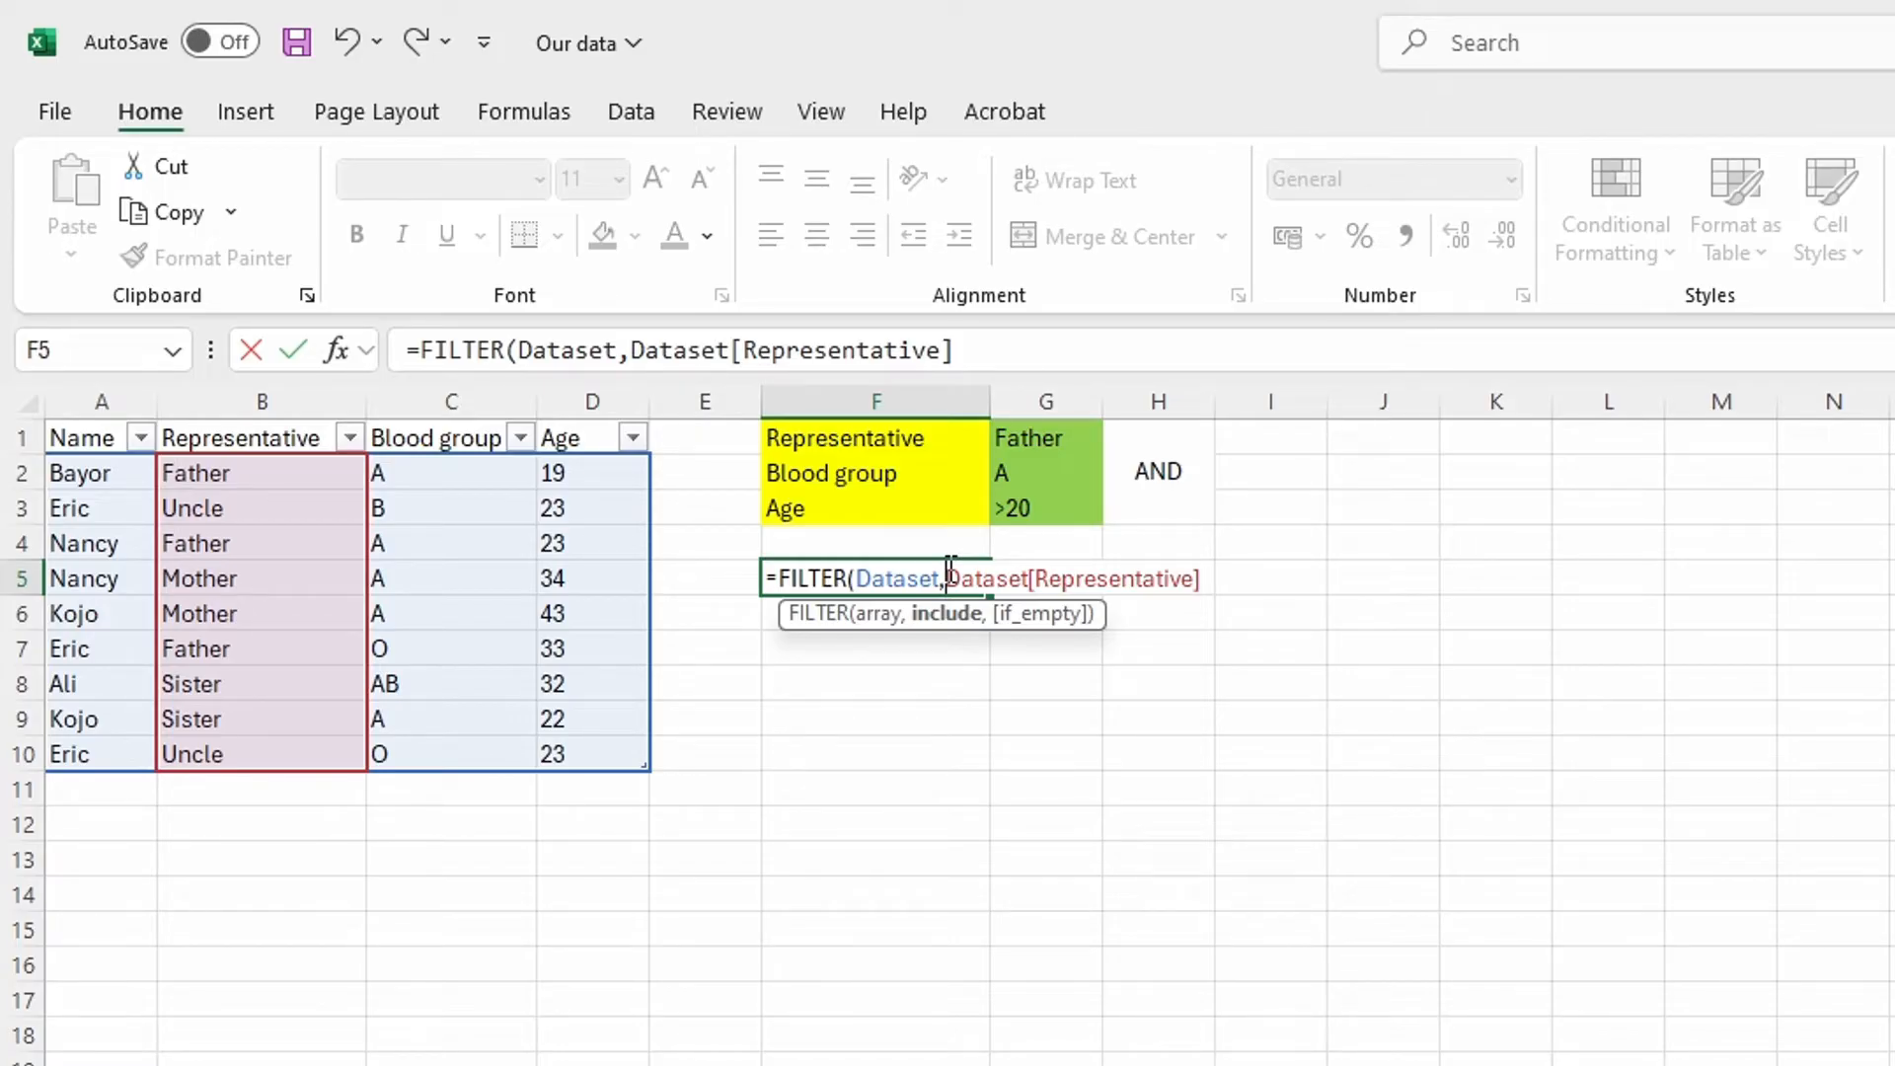
text(()
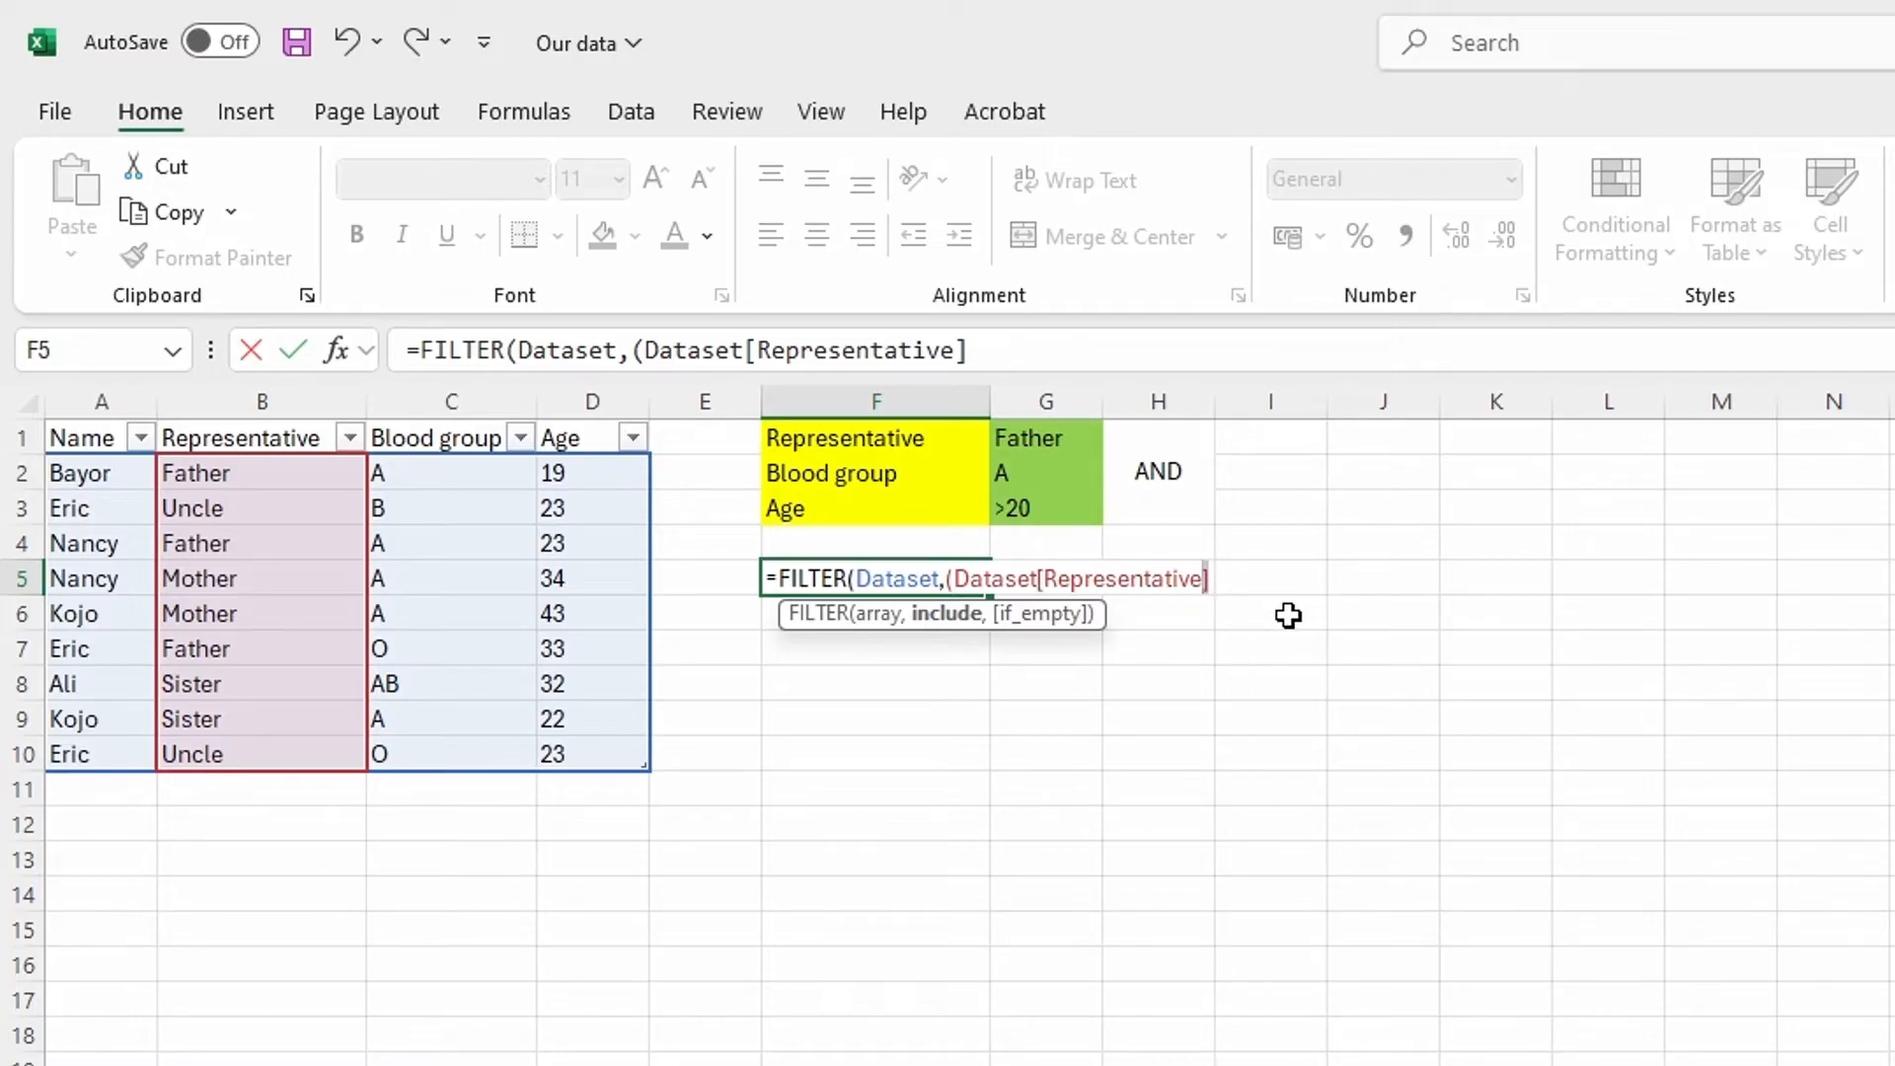
click(1011, 345)
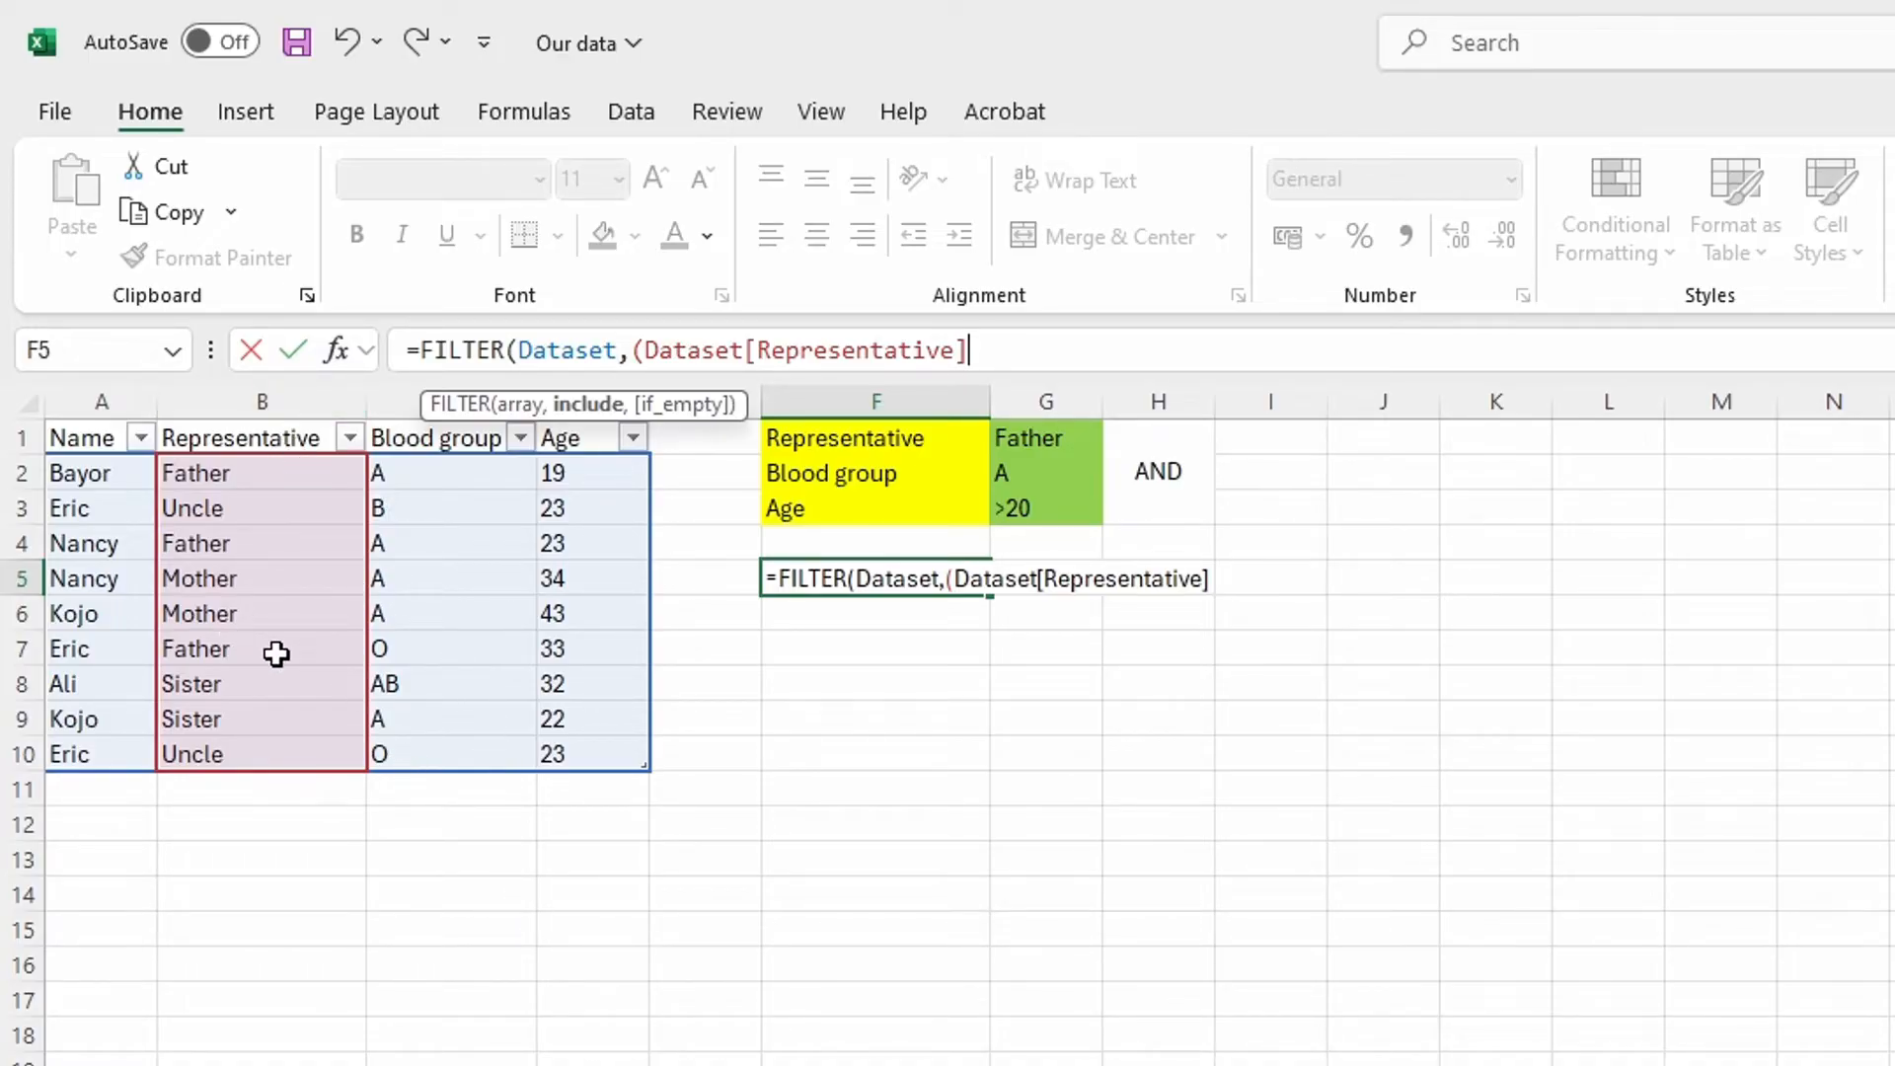
text(=F)
key(Escape)
key(BackSpace)
click(1034, 438)
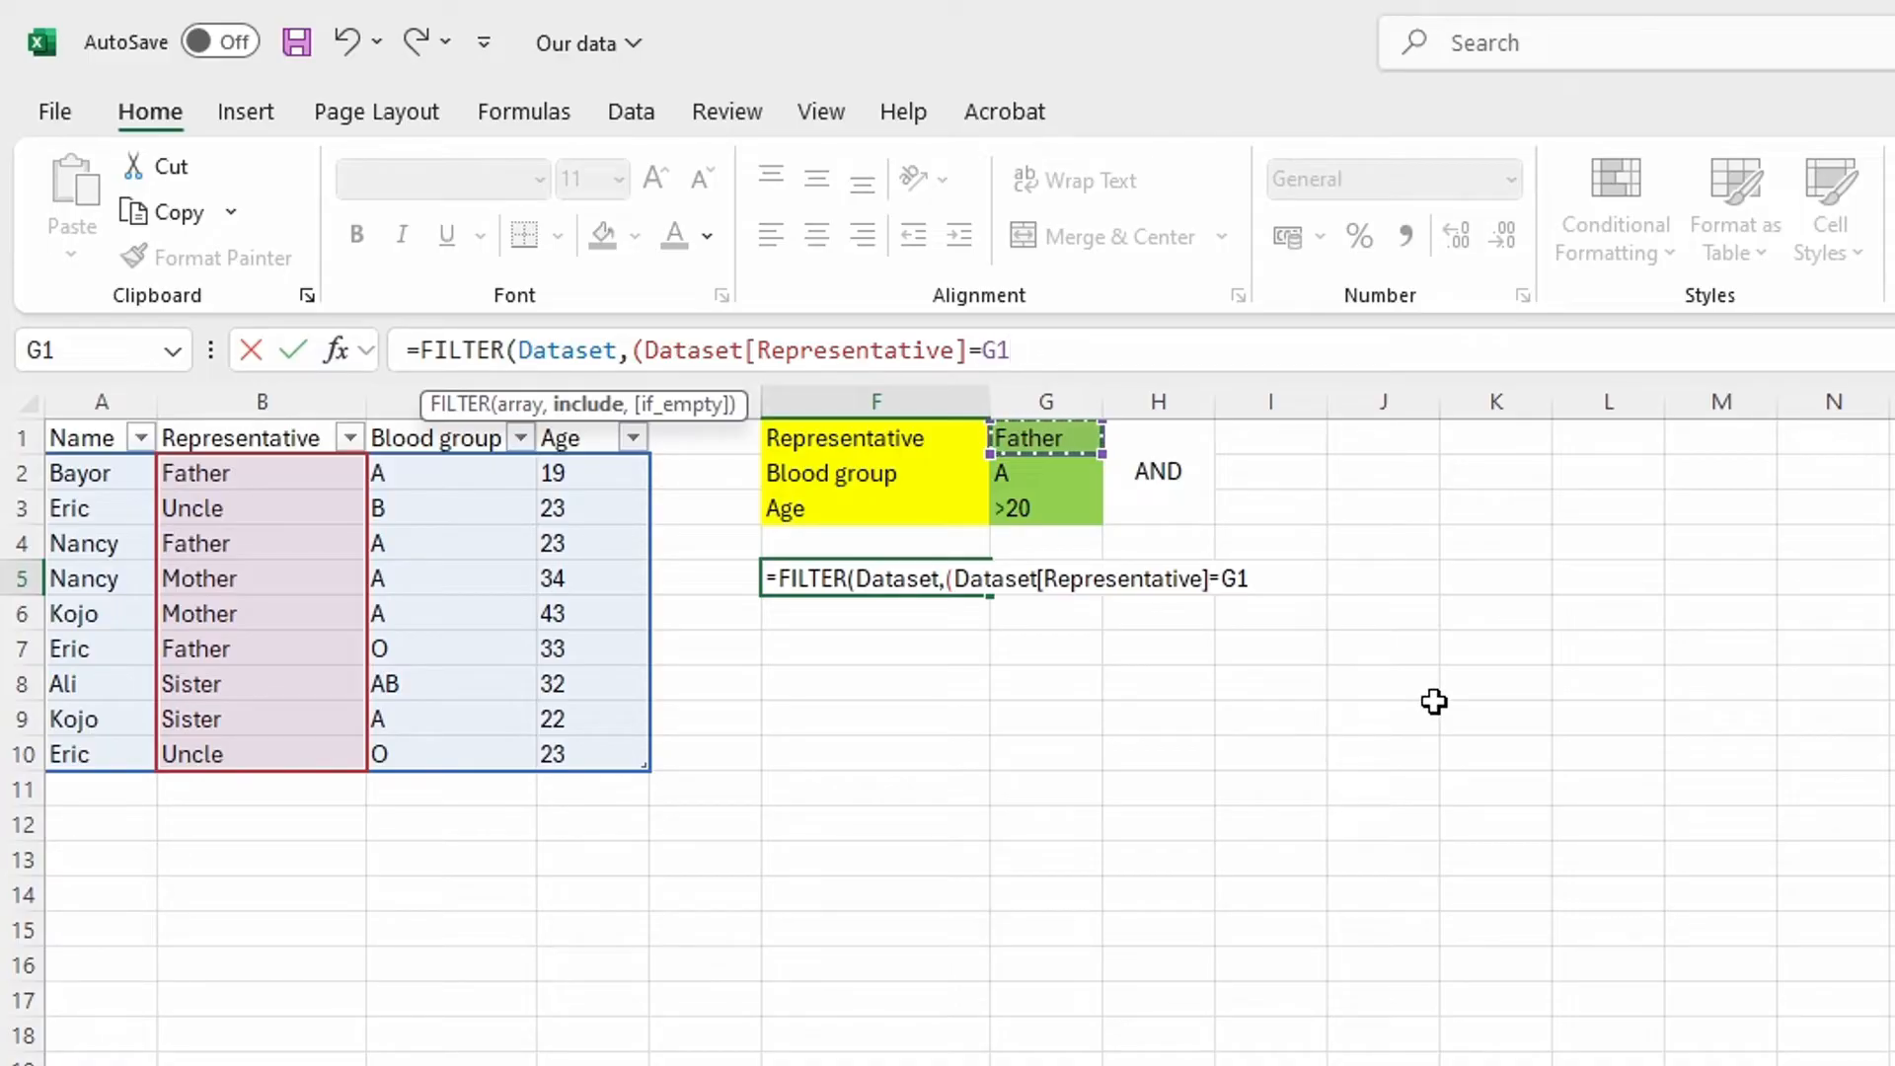
text()*)
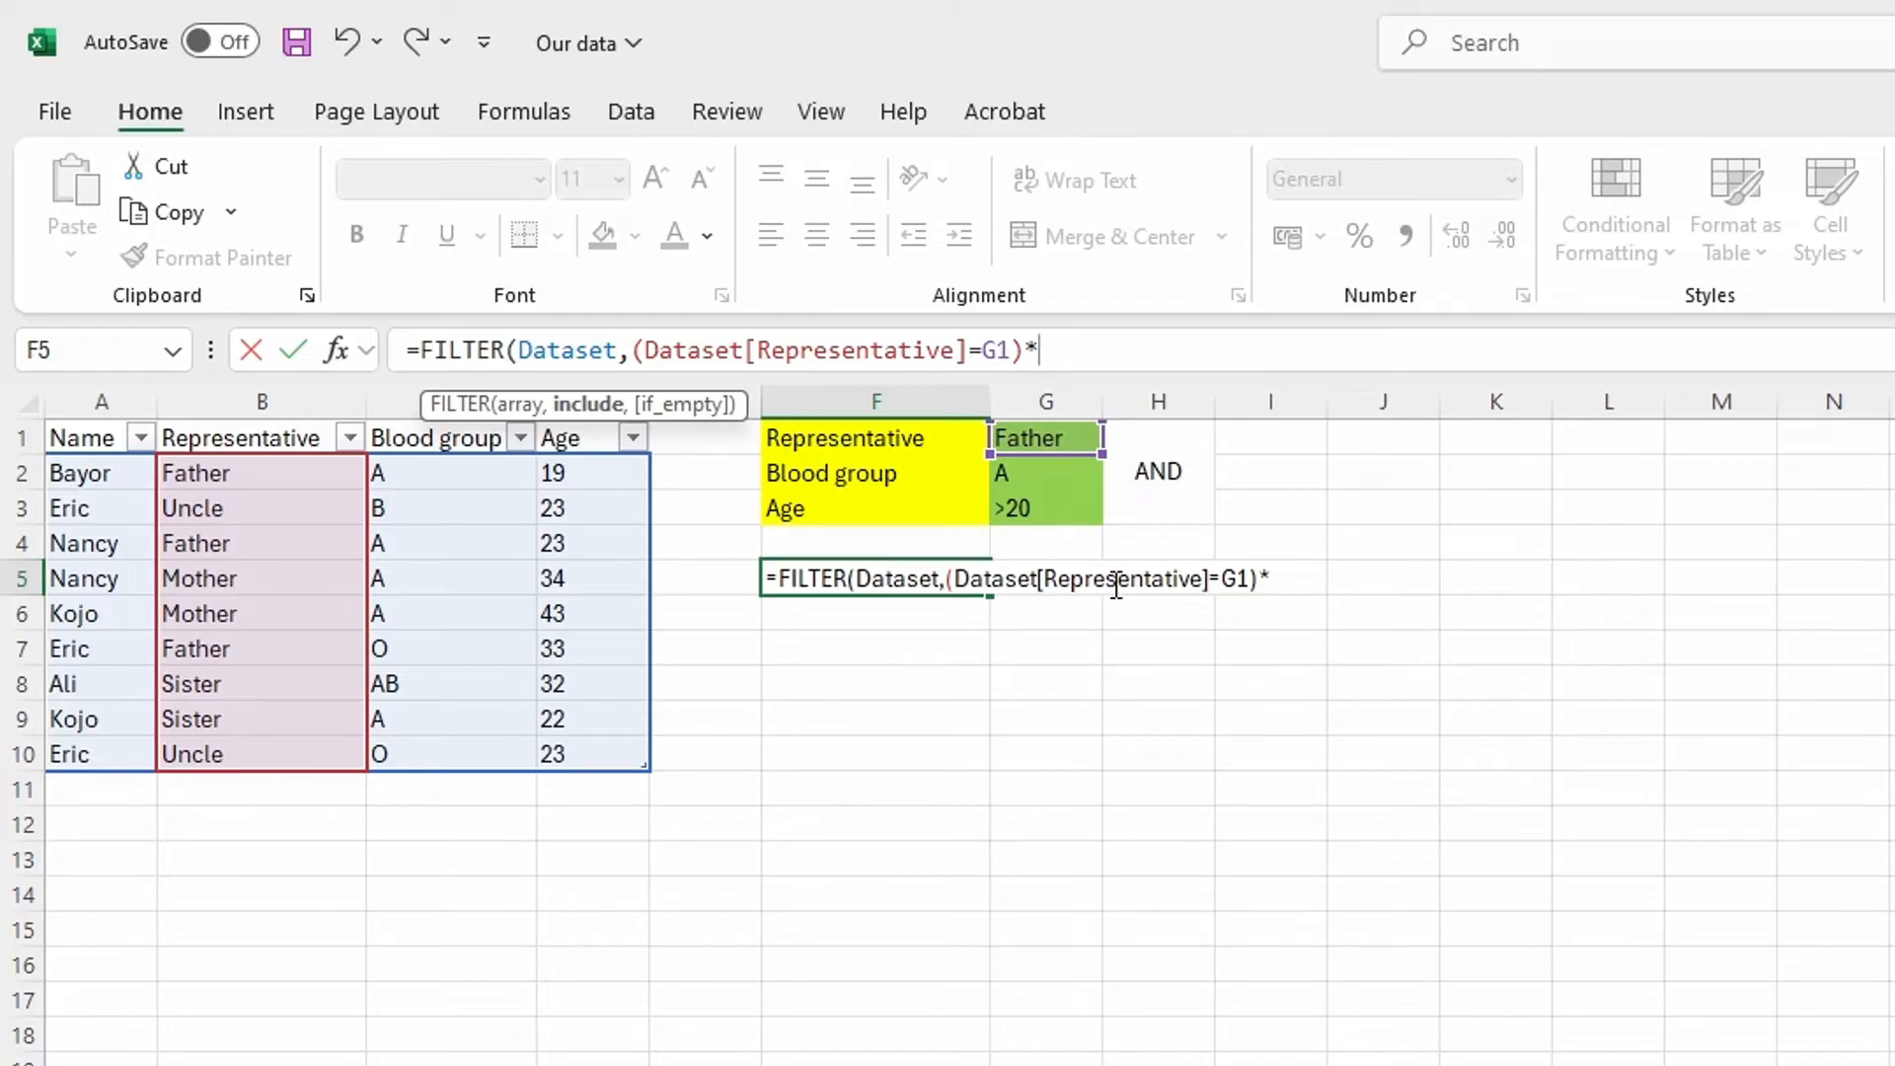
Append the second condition (Dataset[Blood group]=G2) to the FILTER formula, followed by another * operator
text(()
click(434, 427)
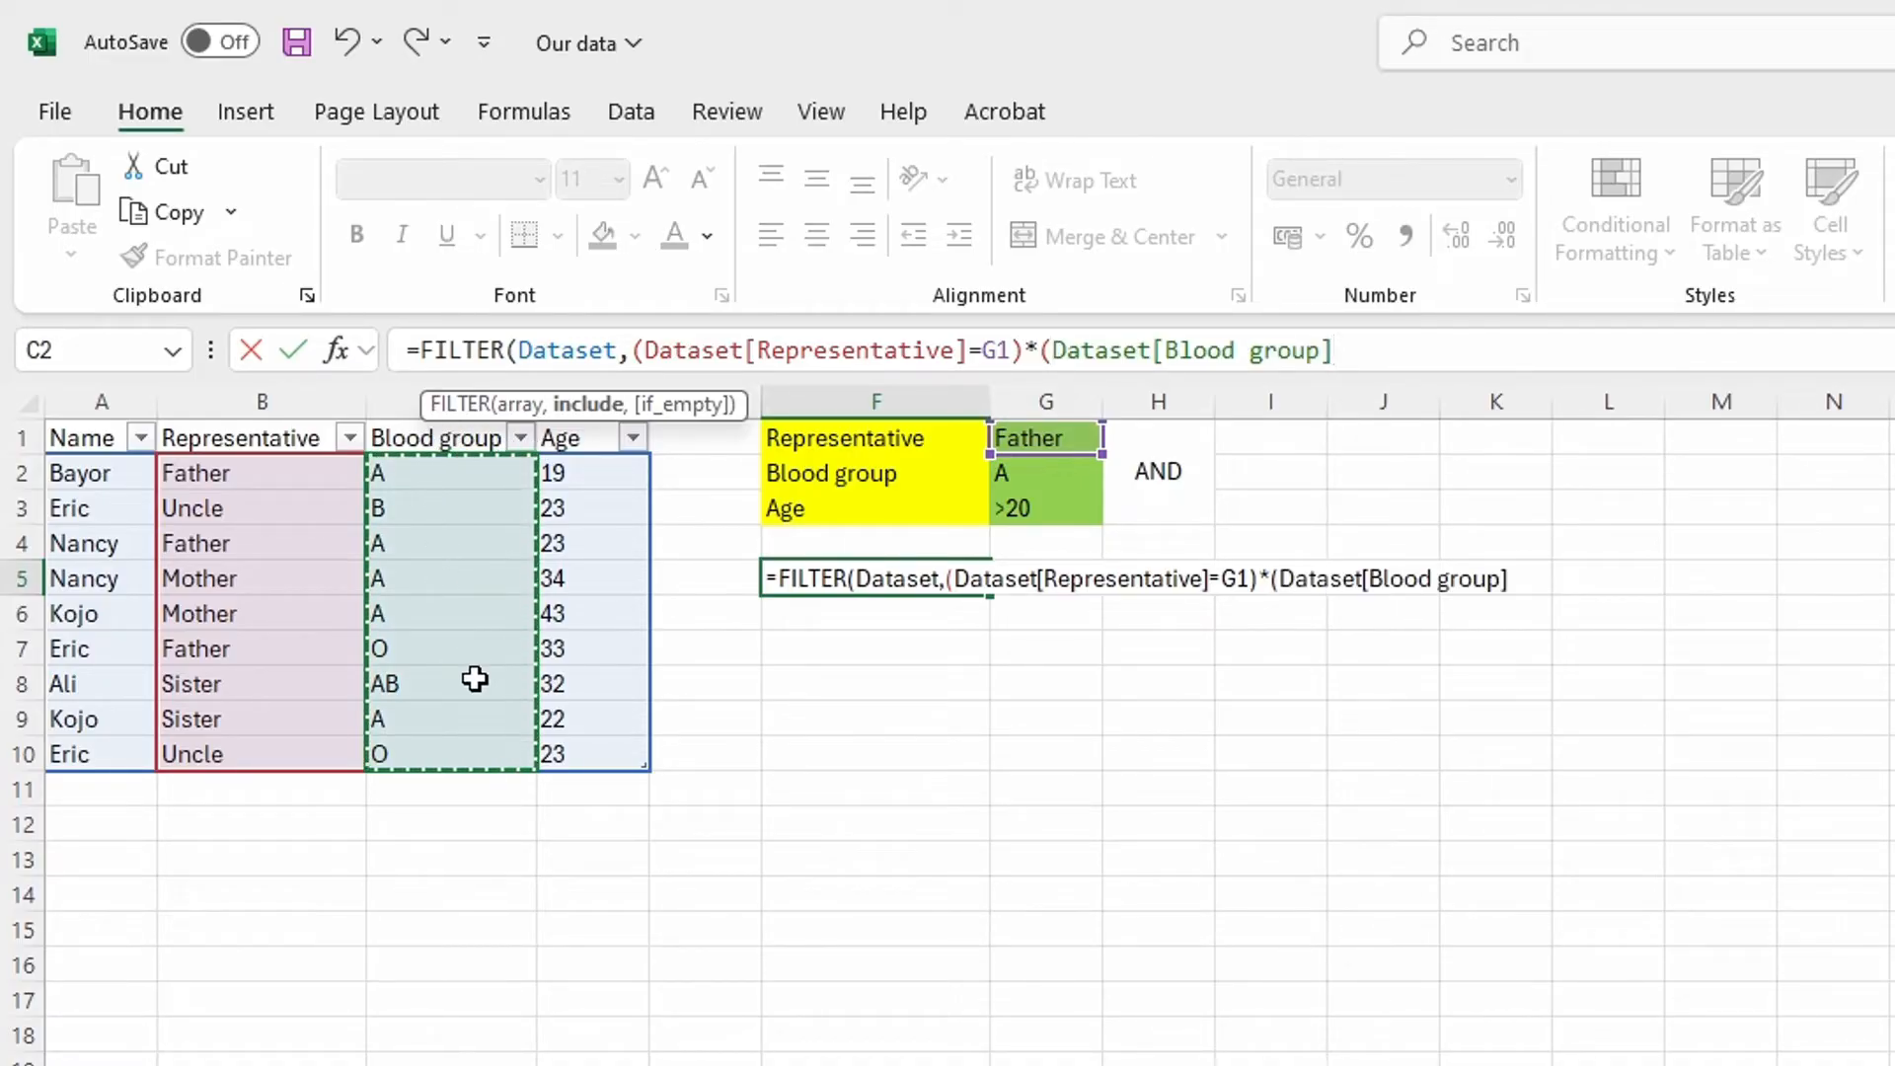
text(=)
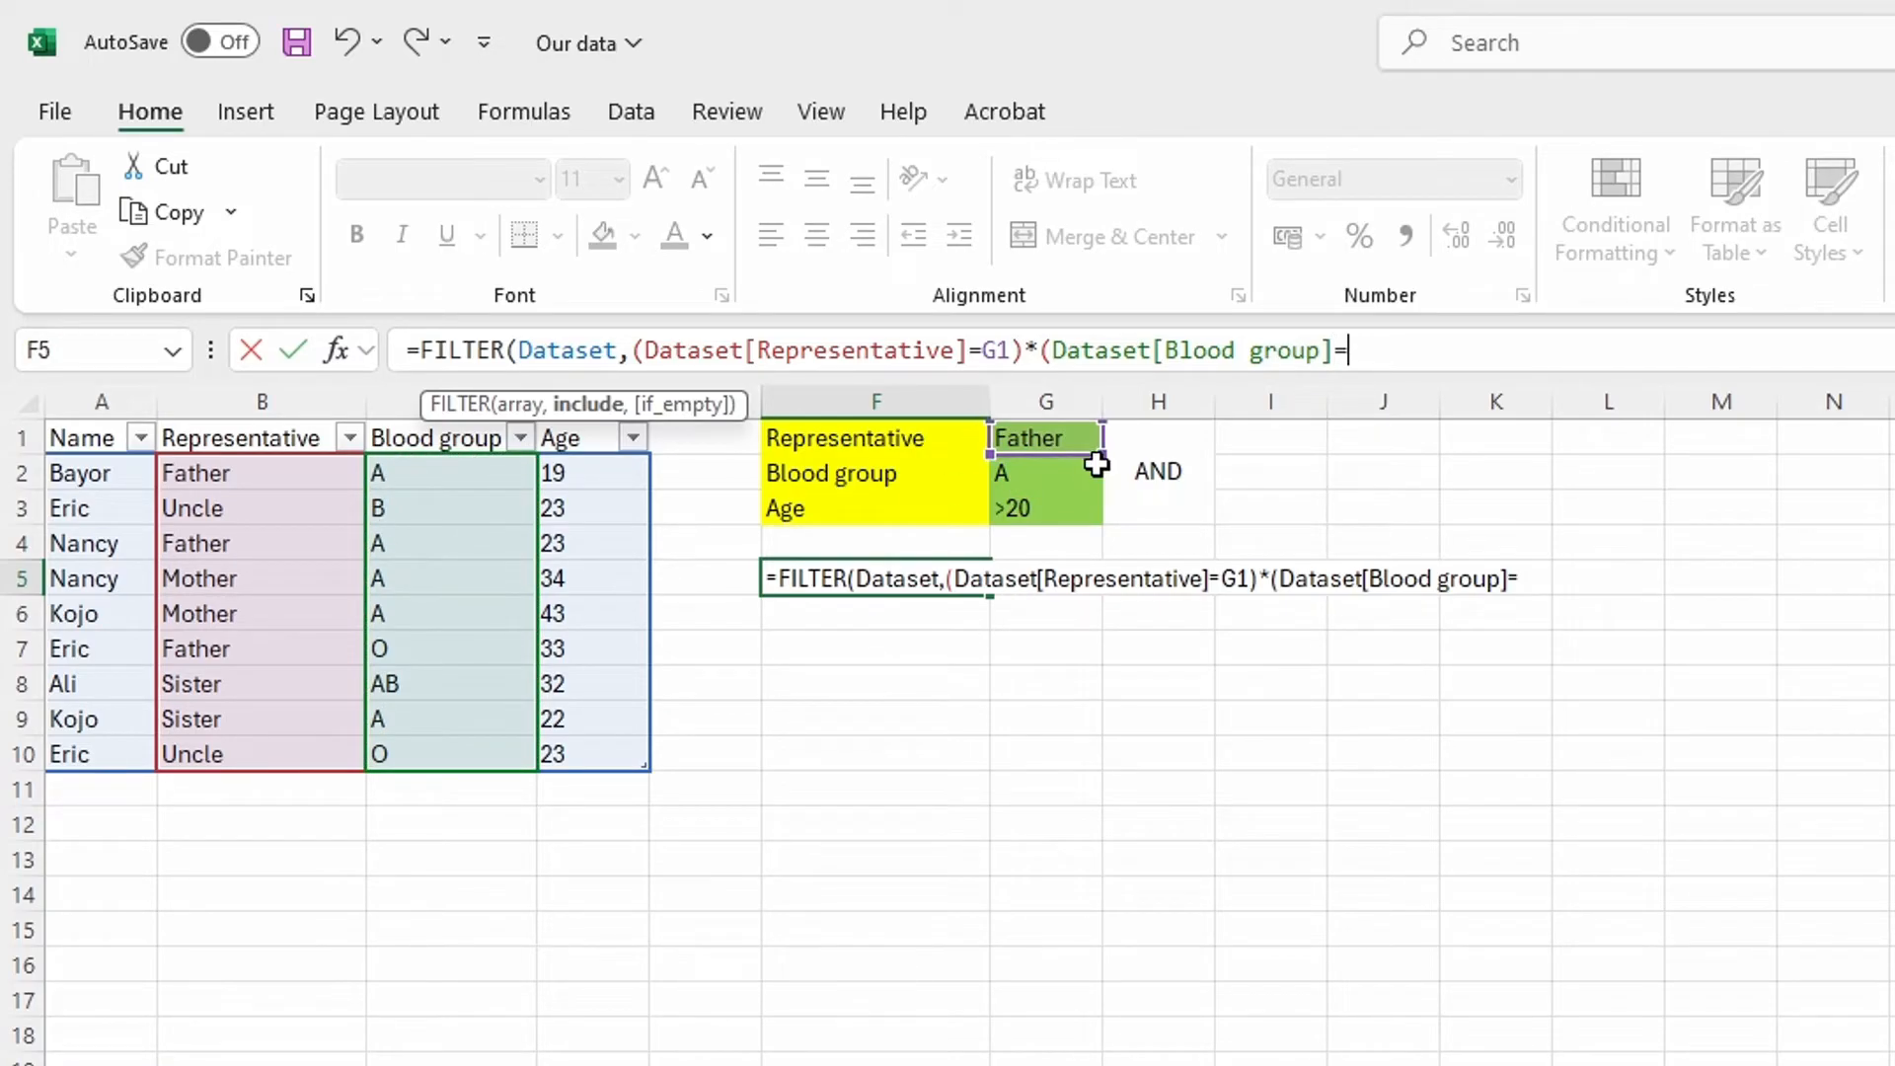
click(1006, 475)
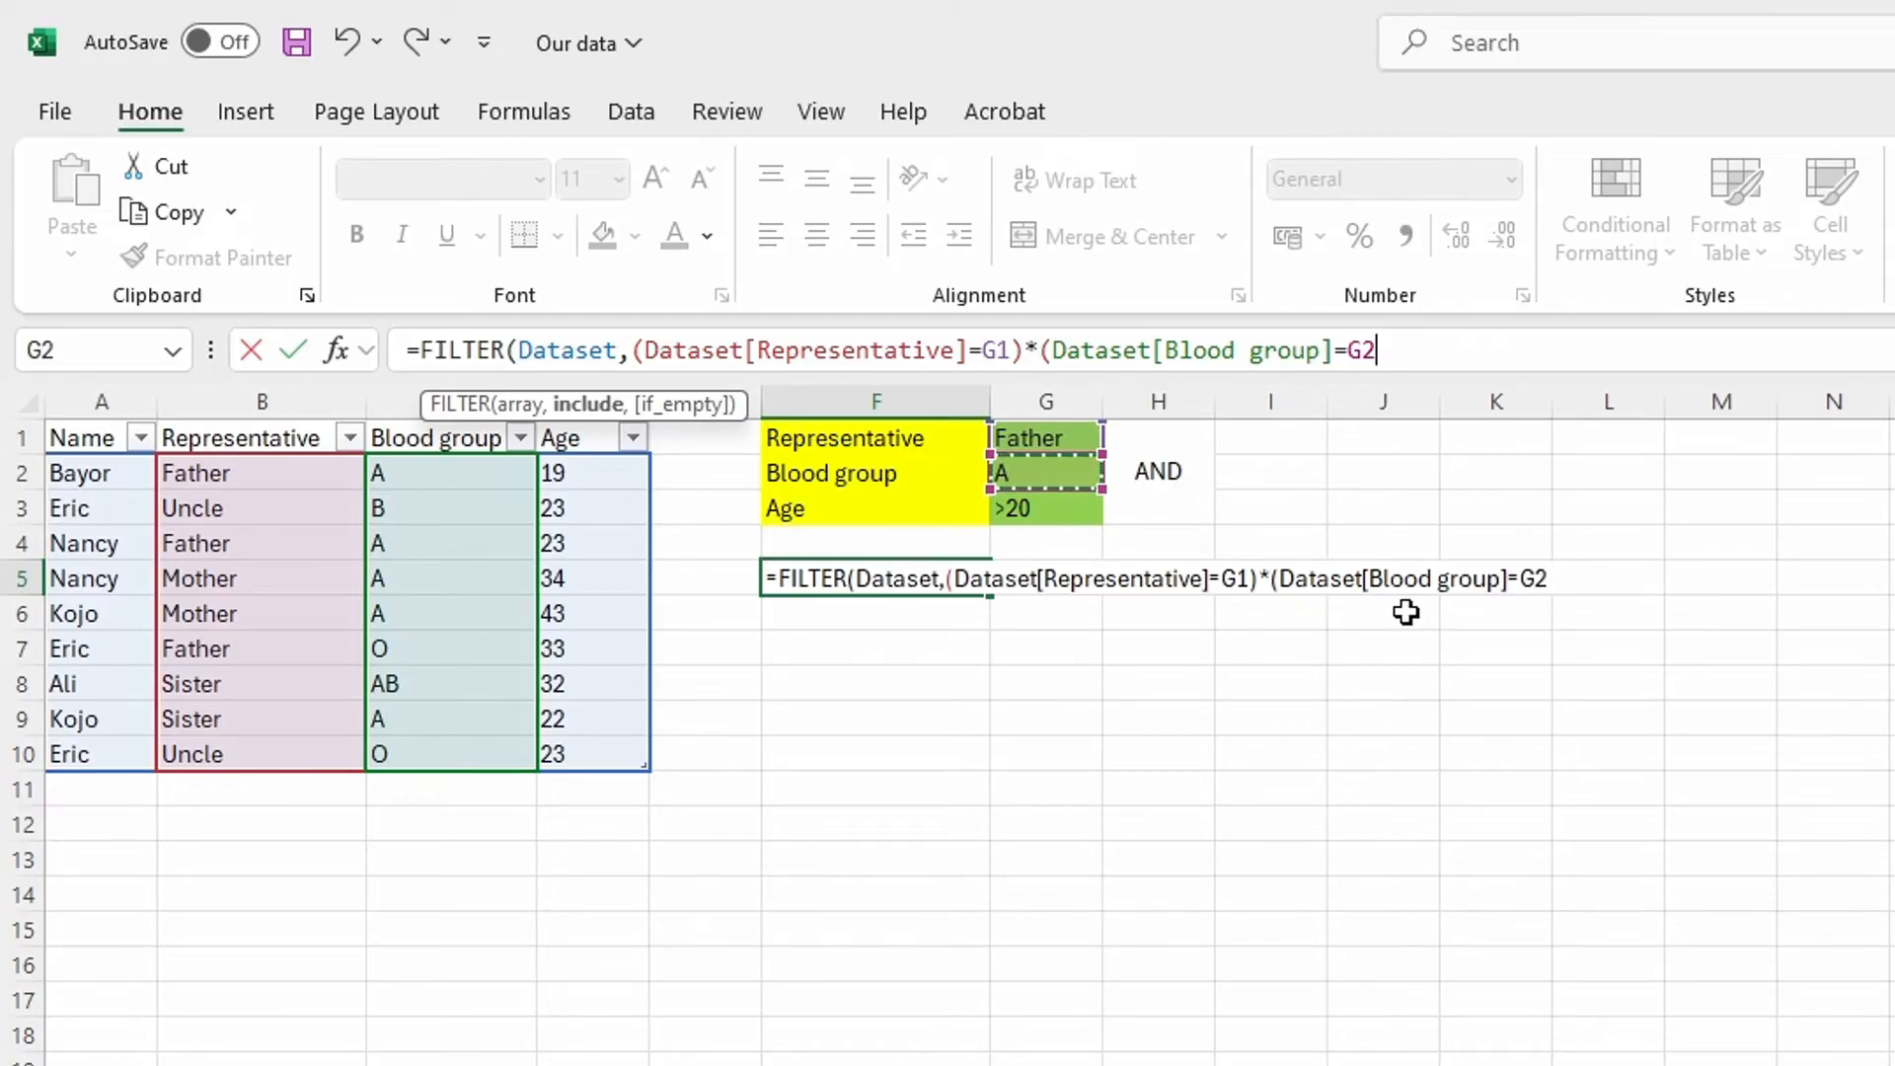
text()*)
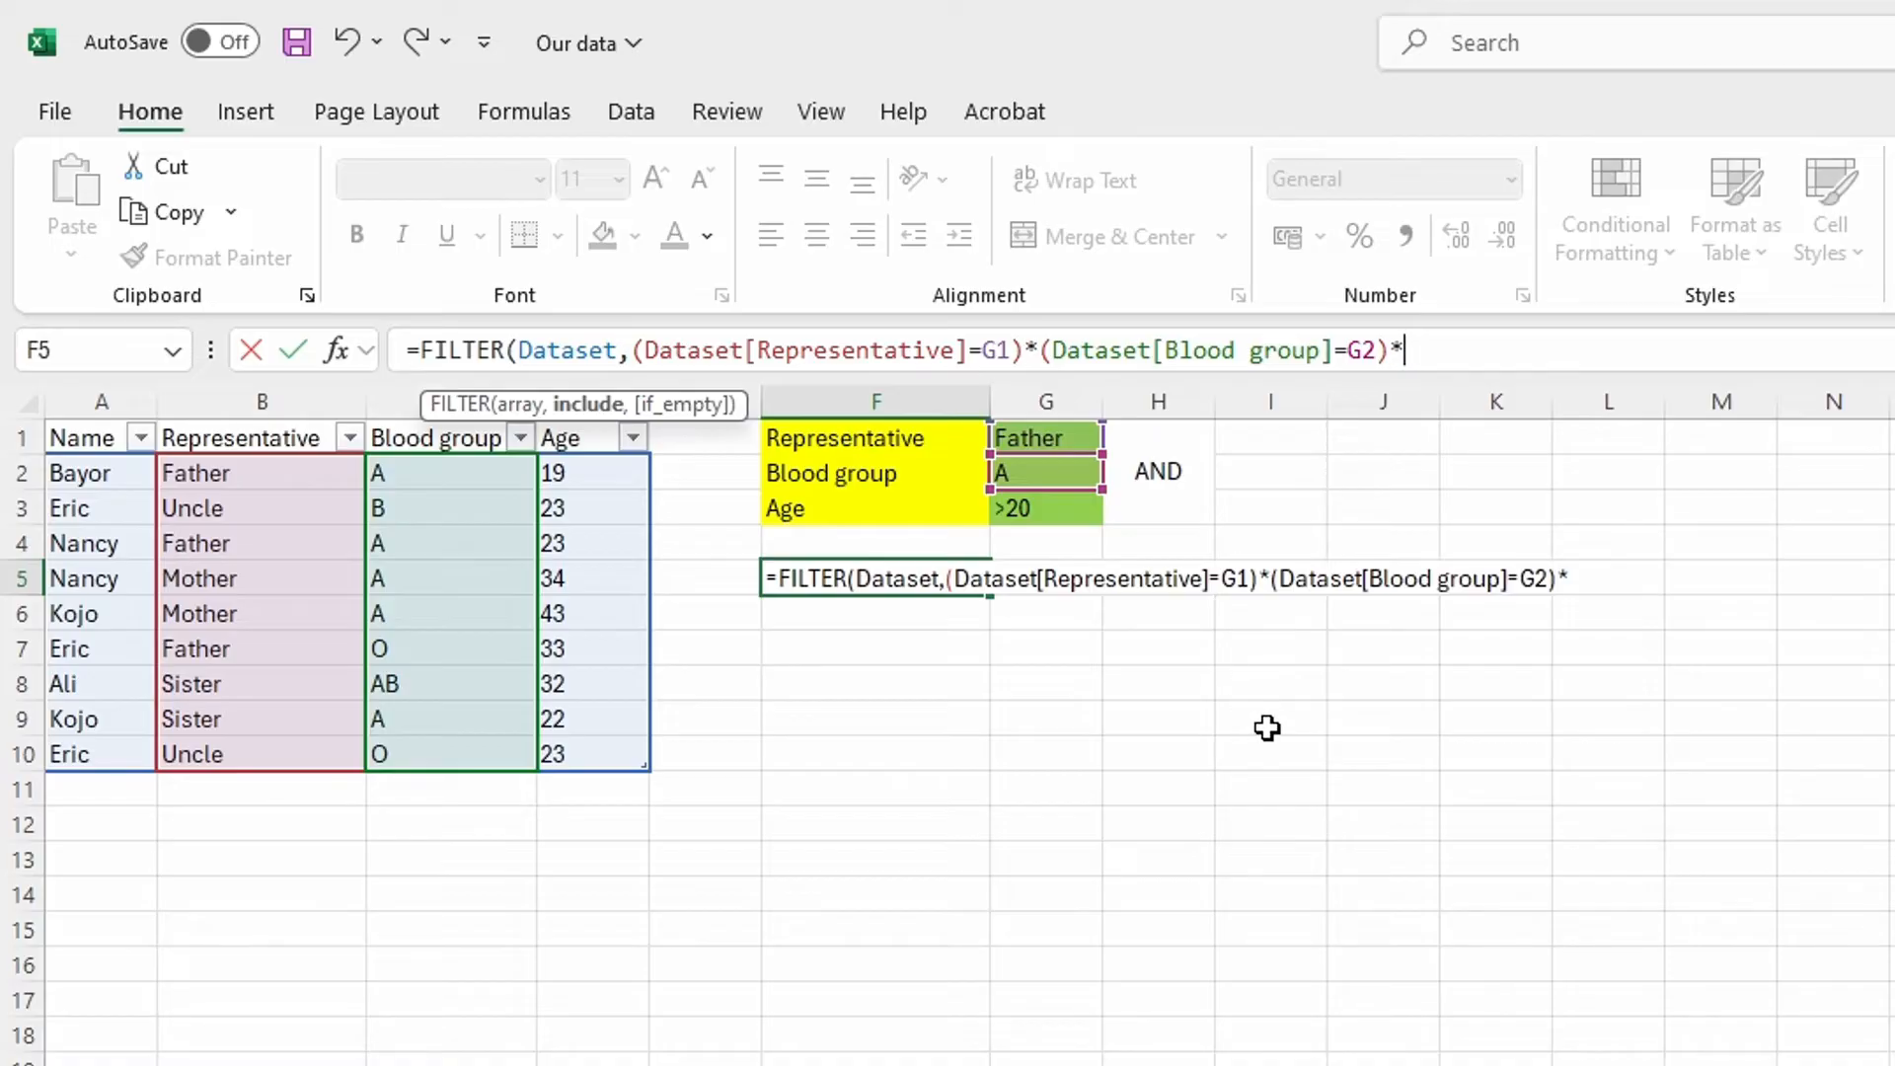
Append the third condition (Dataset[Age]>20) and add the closing parenthesis of the FILTER formula
text(()
click(596, 419)
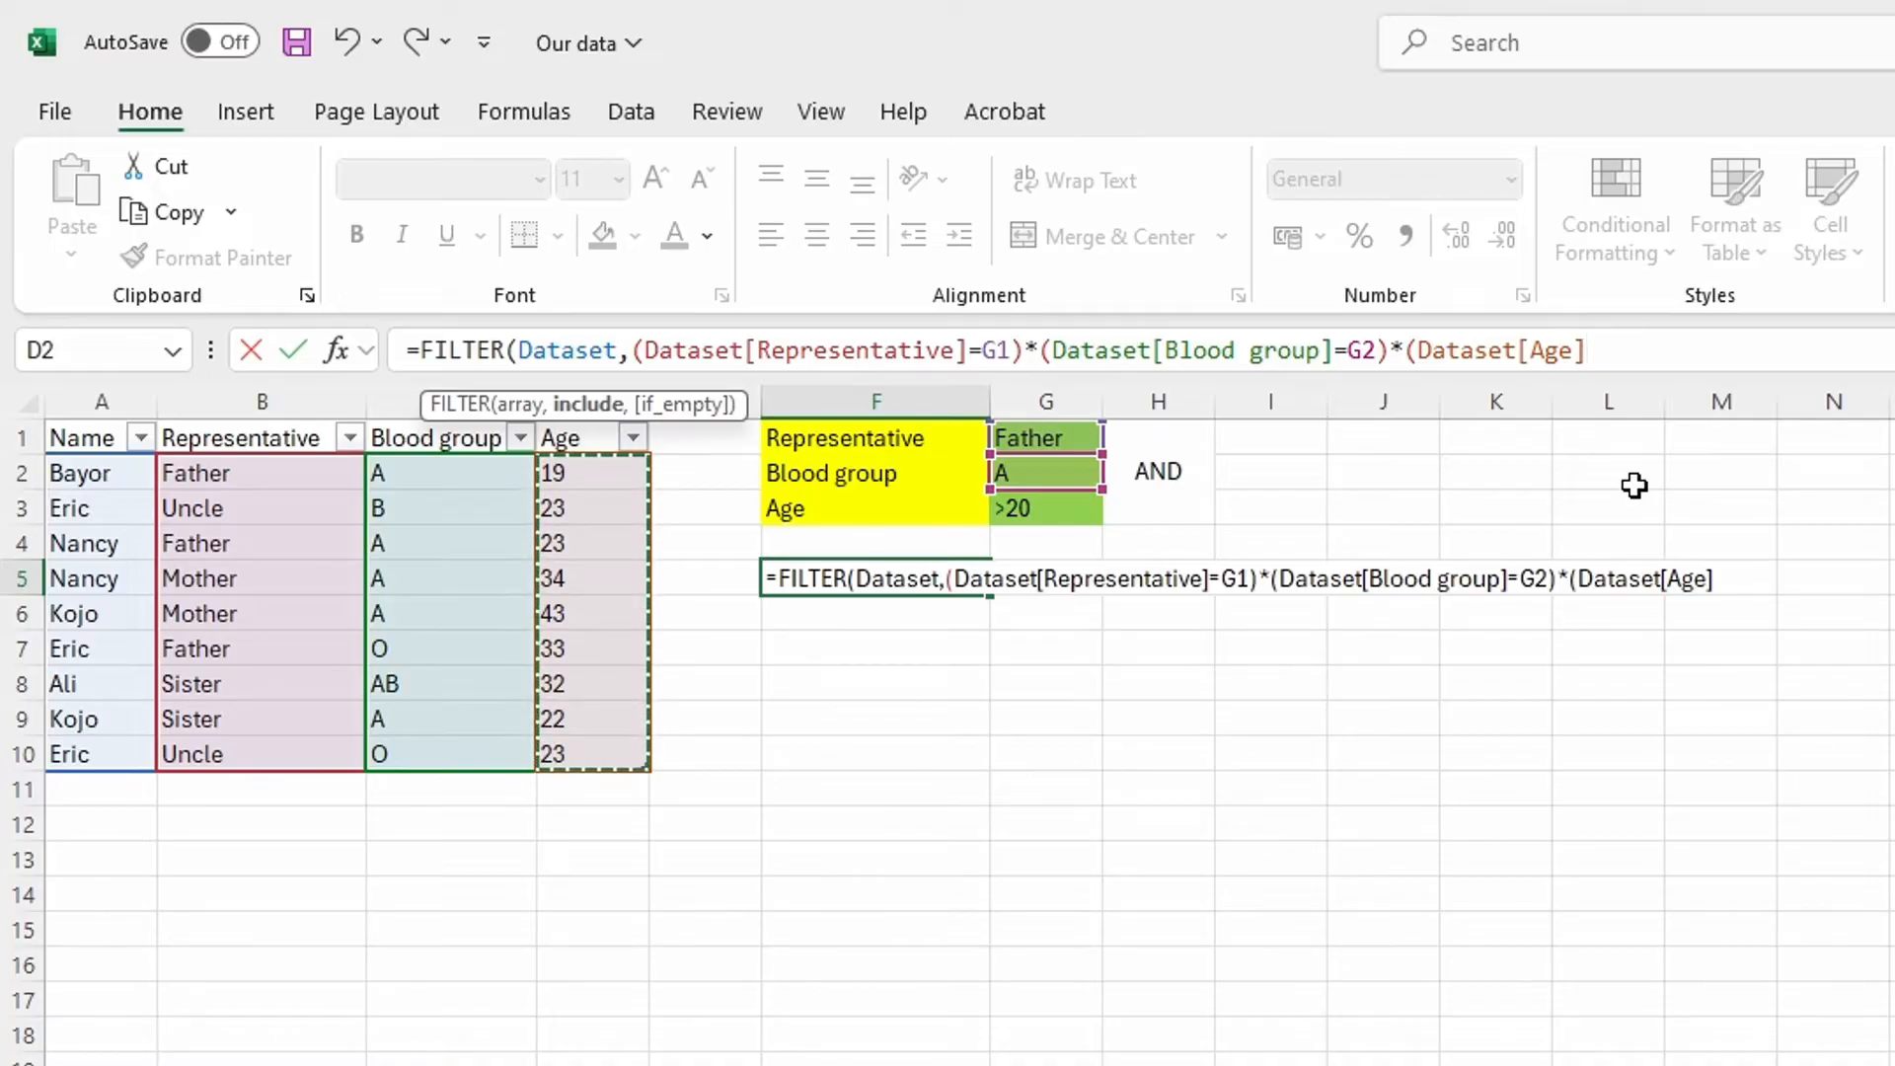
text(>)
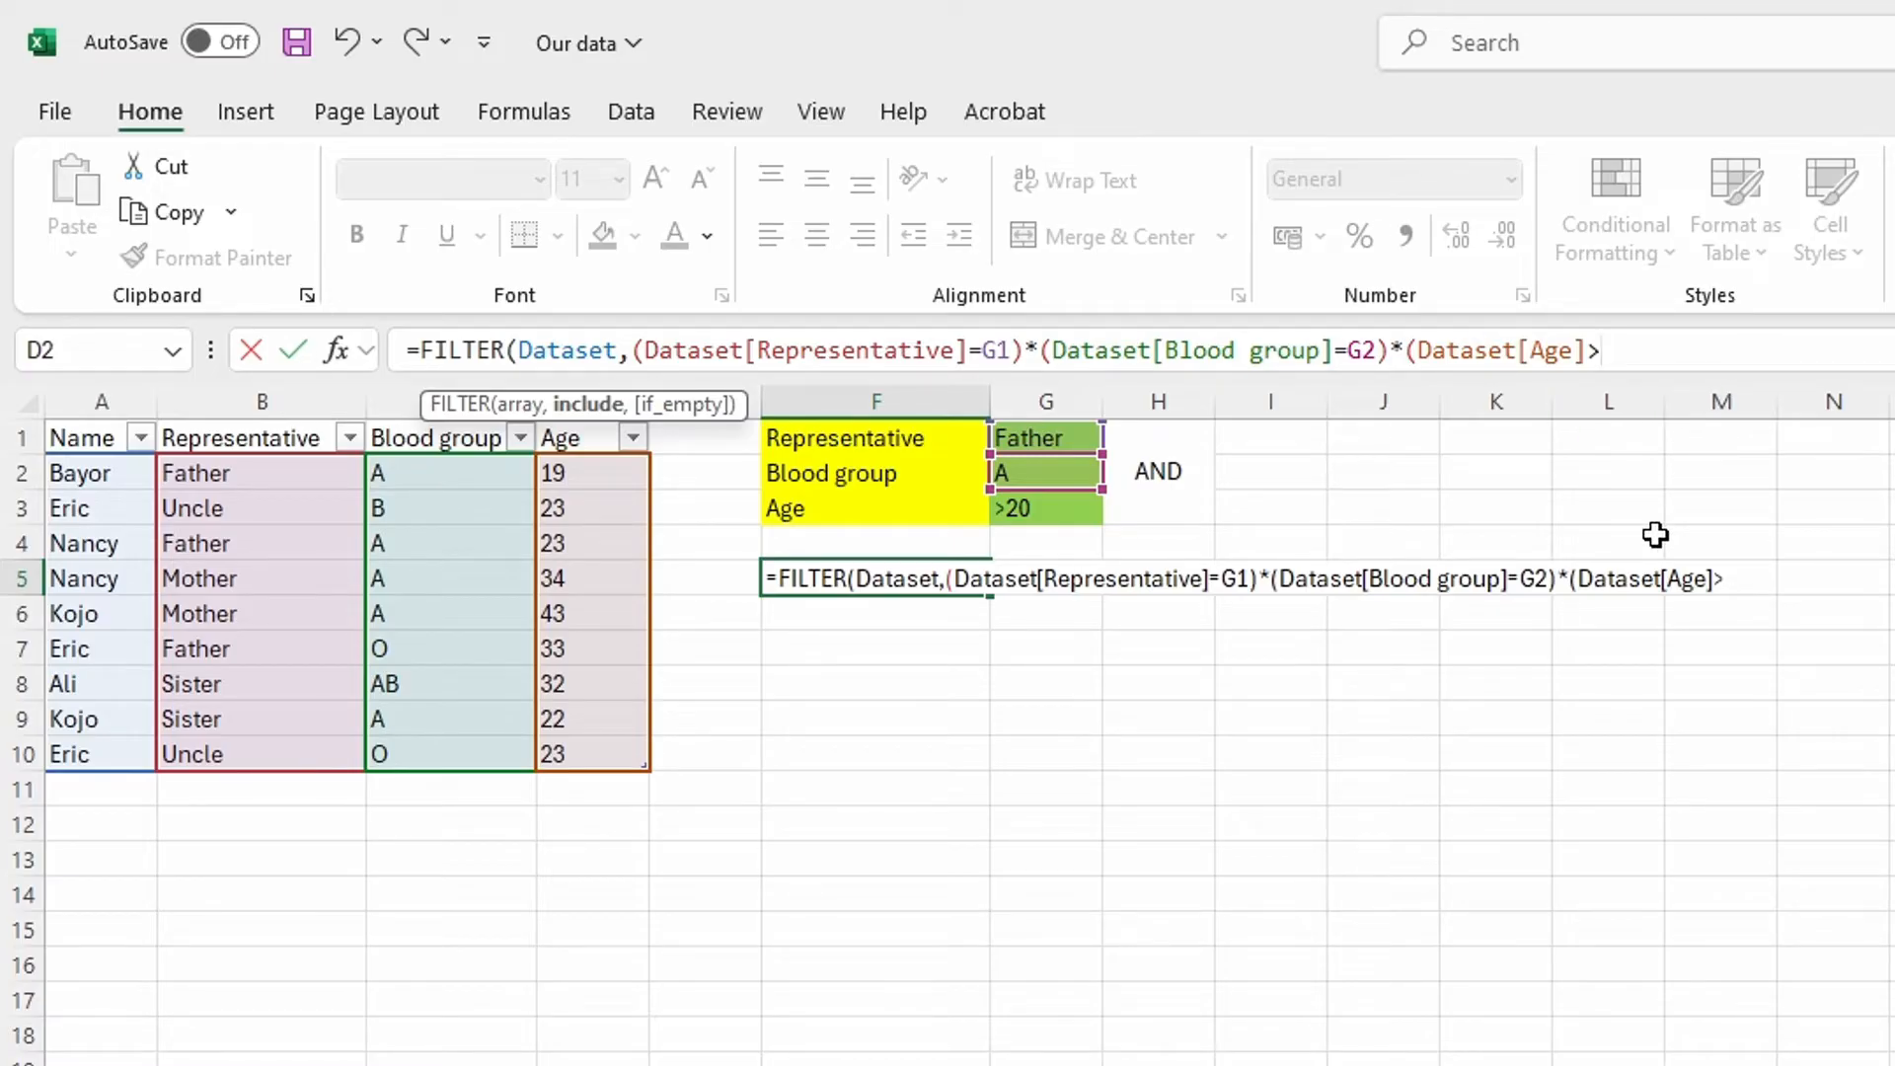
text(20)))
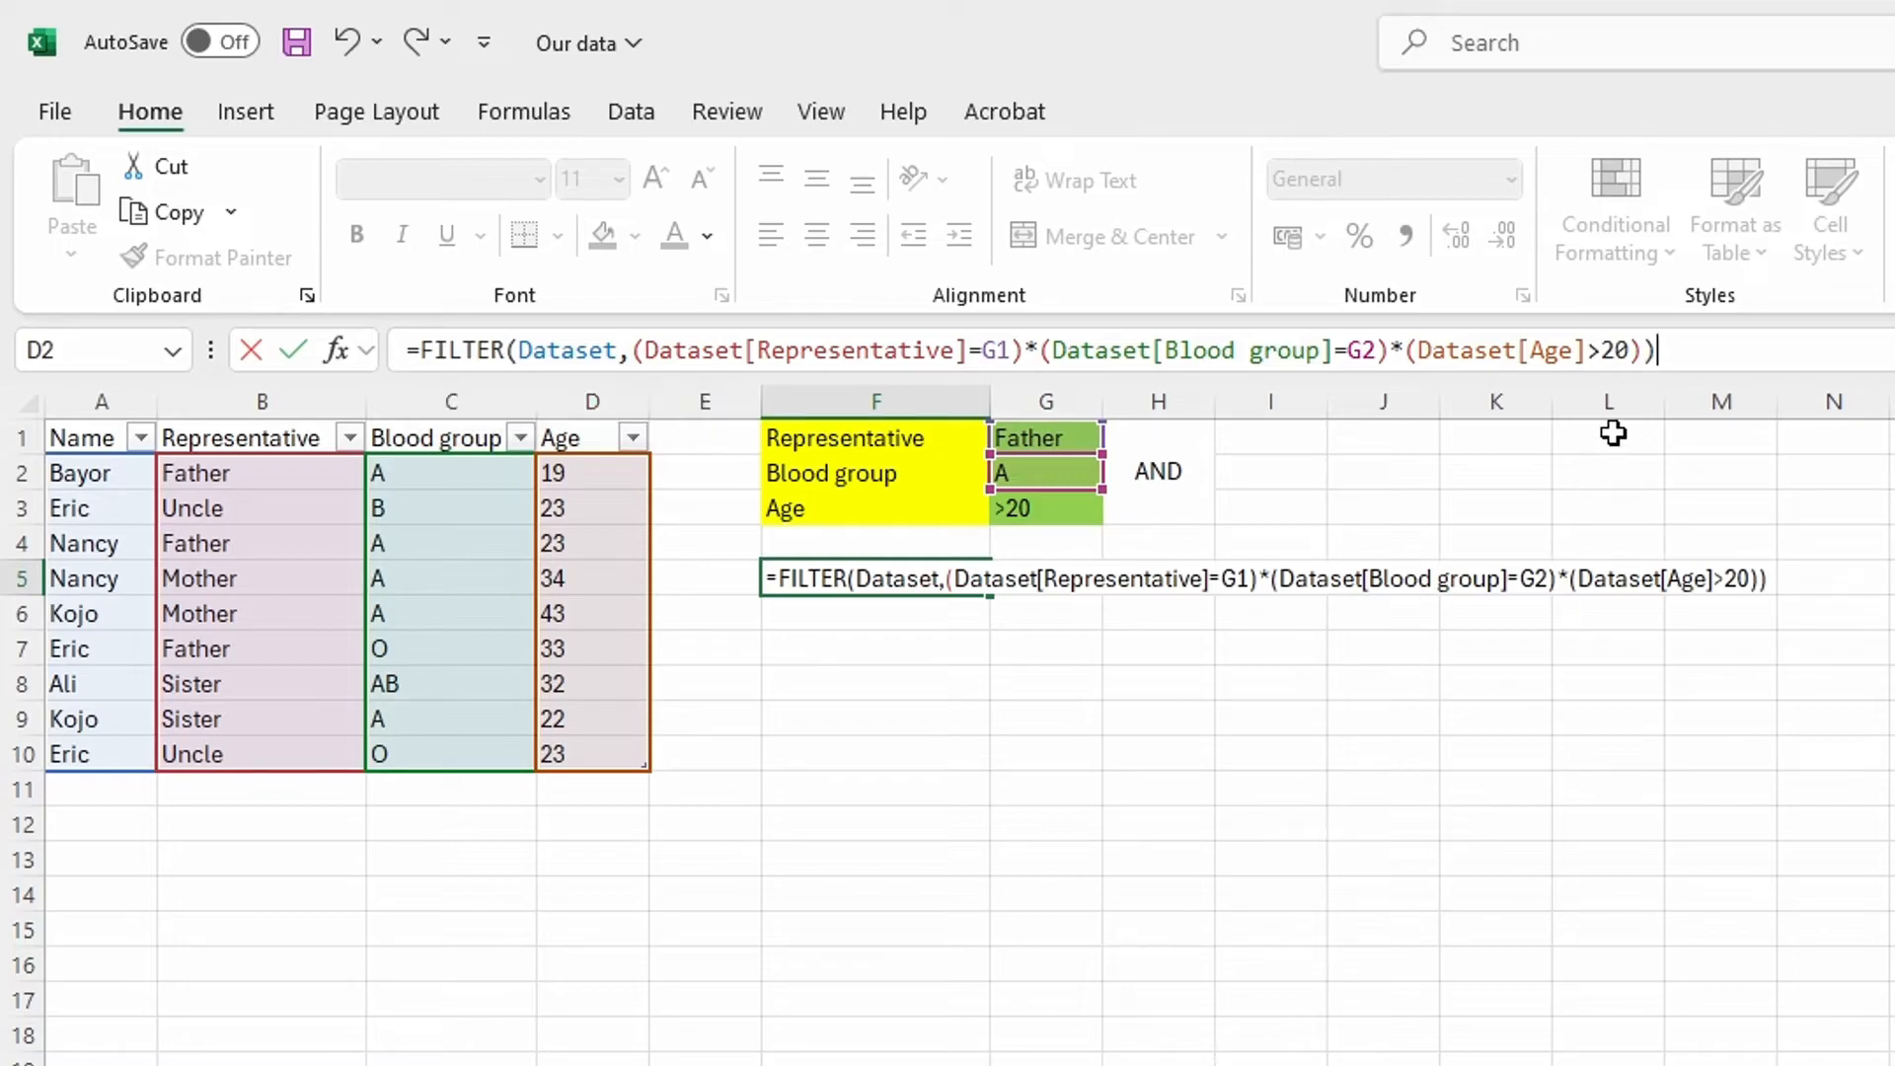
click(510, 343)
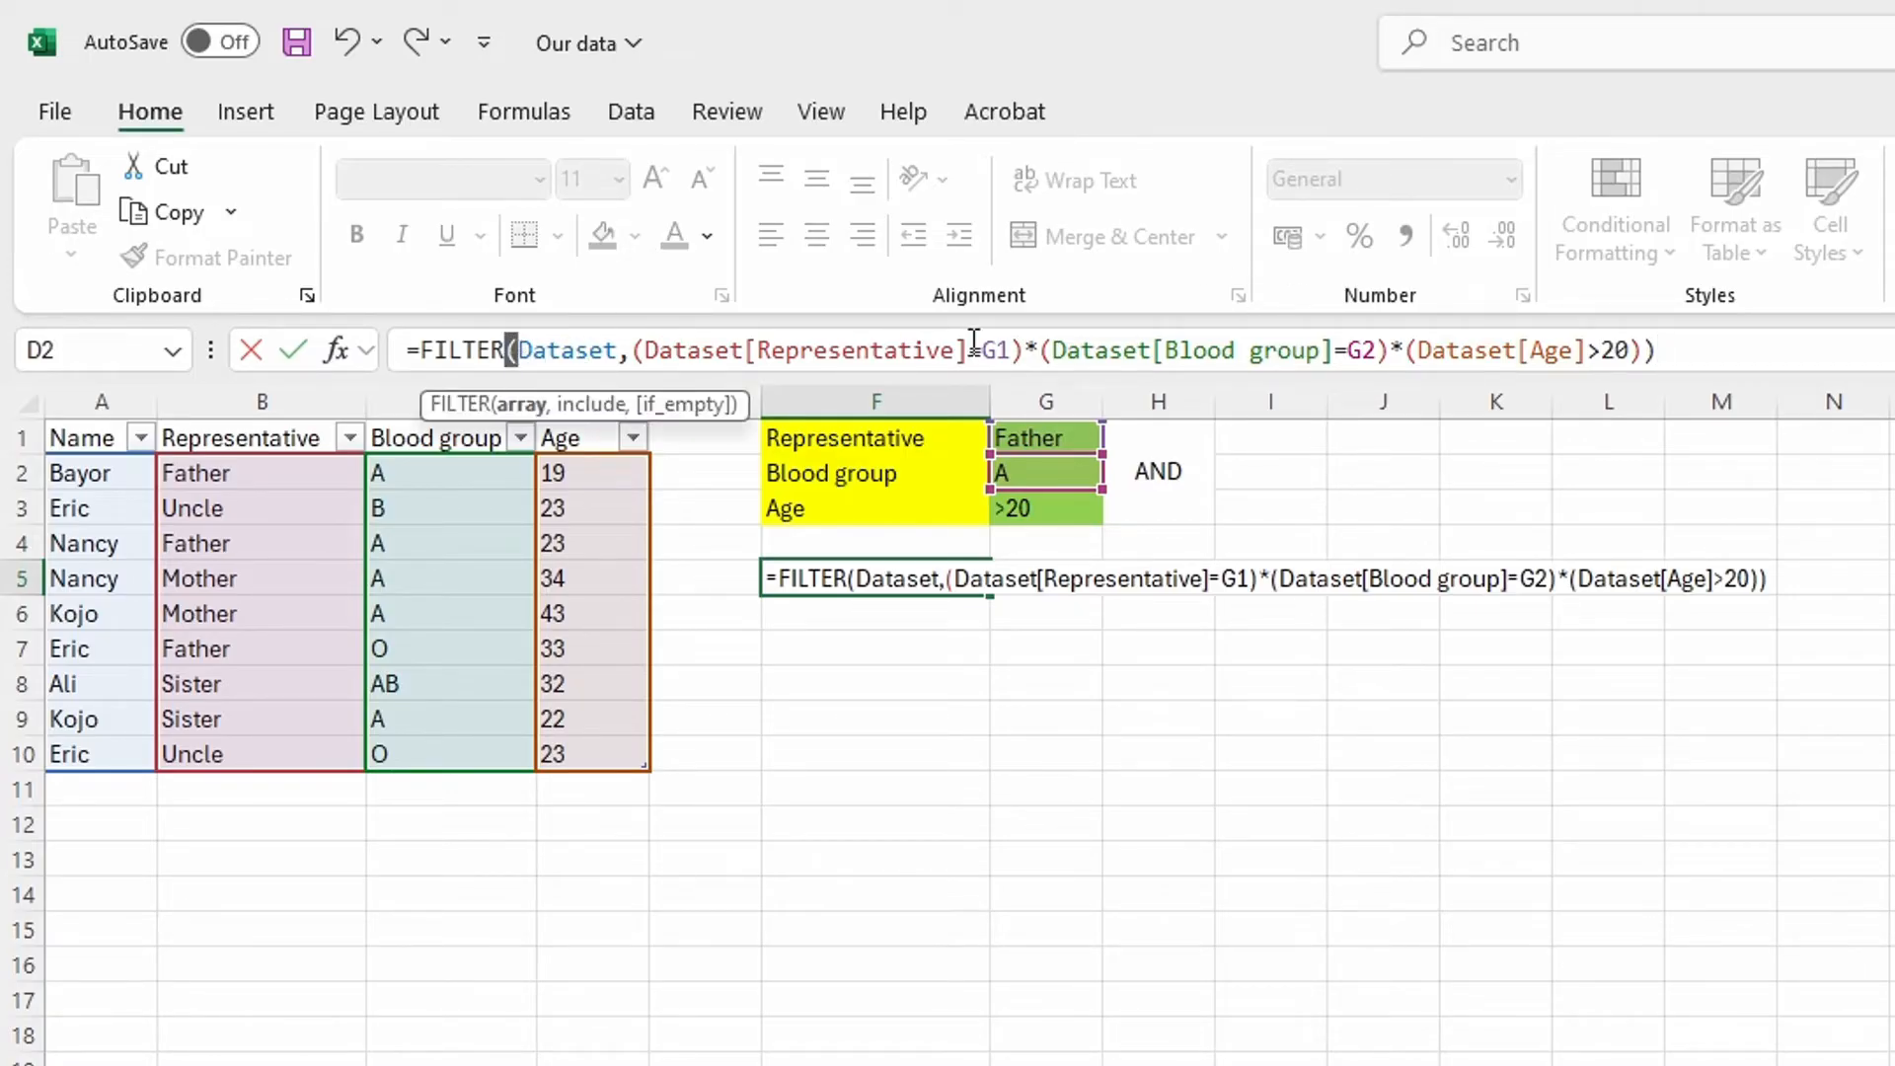
click(1671, 353)
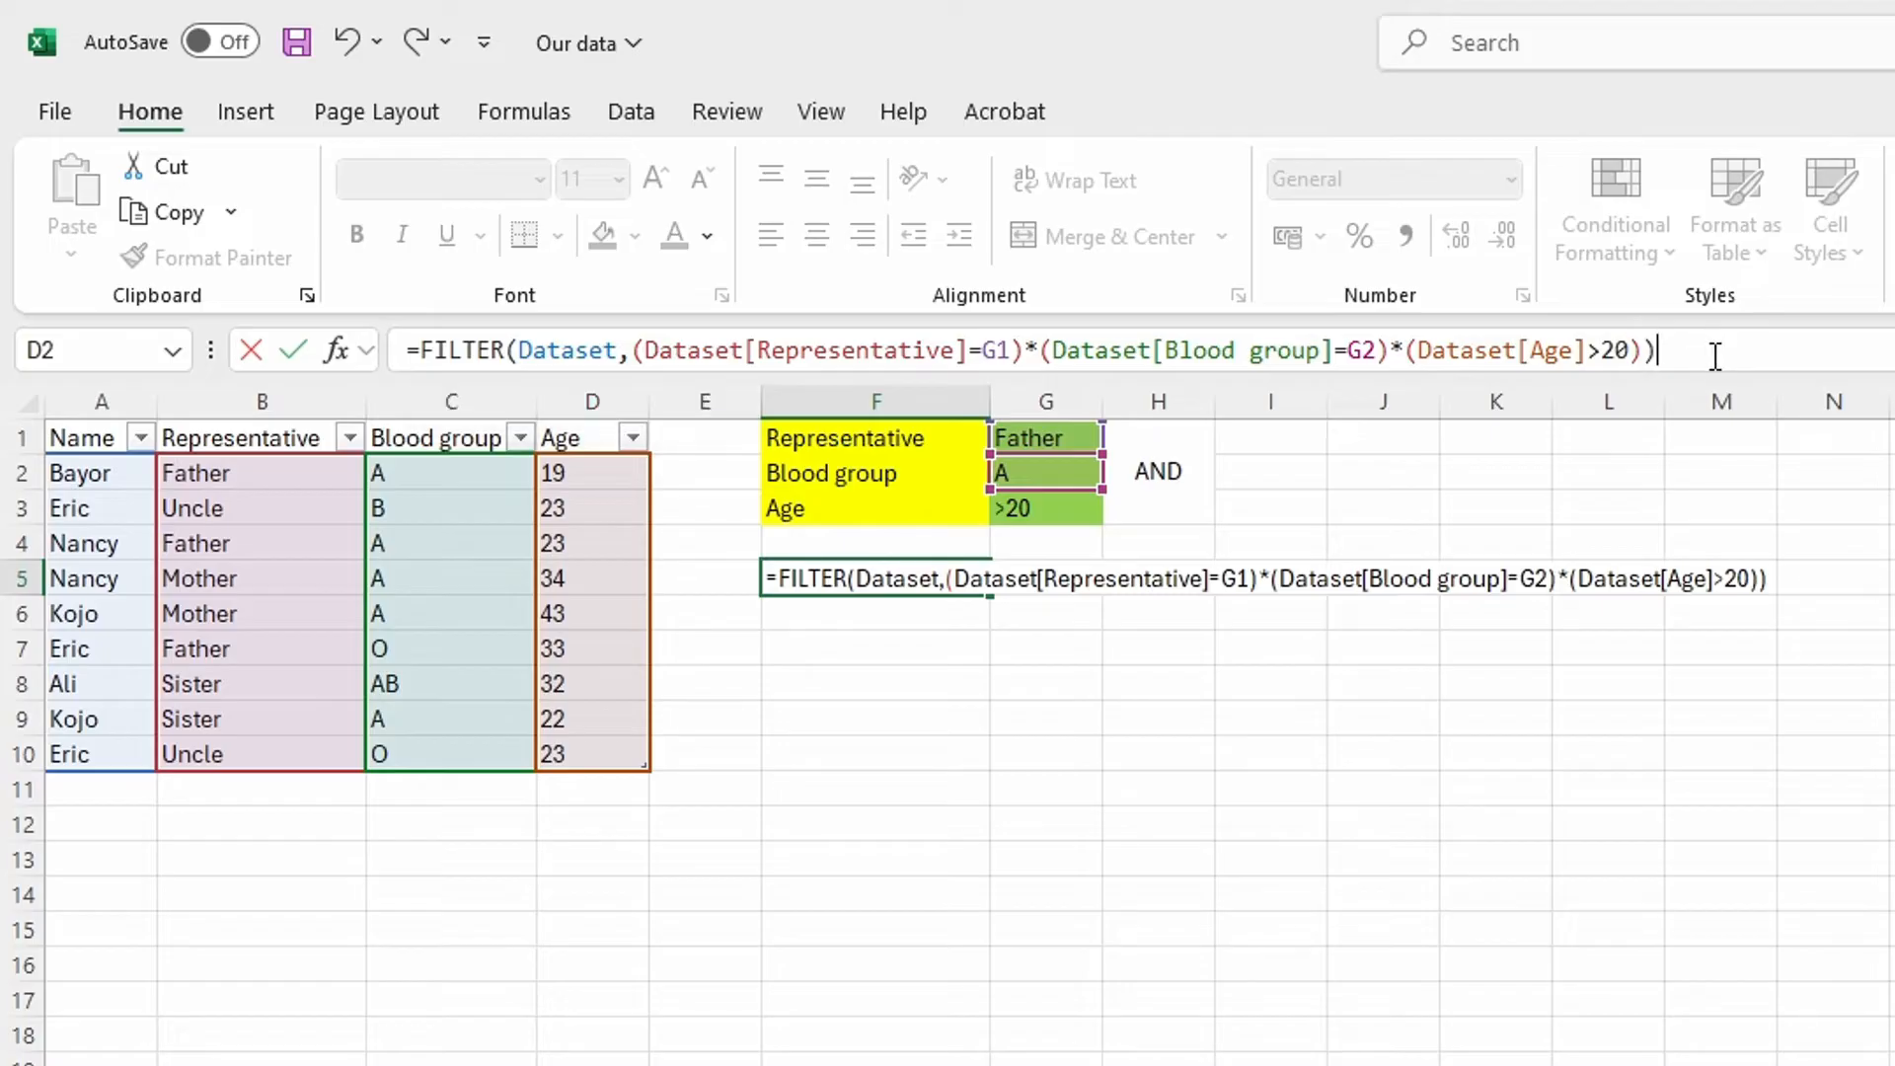
Add an empty string ("") as the if_empty argument of the FILTER formula in F5 and enter the formula
click(1645, 352)
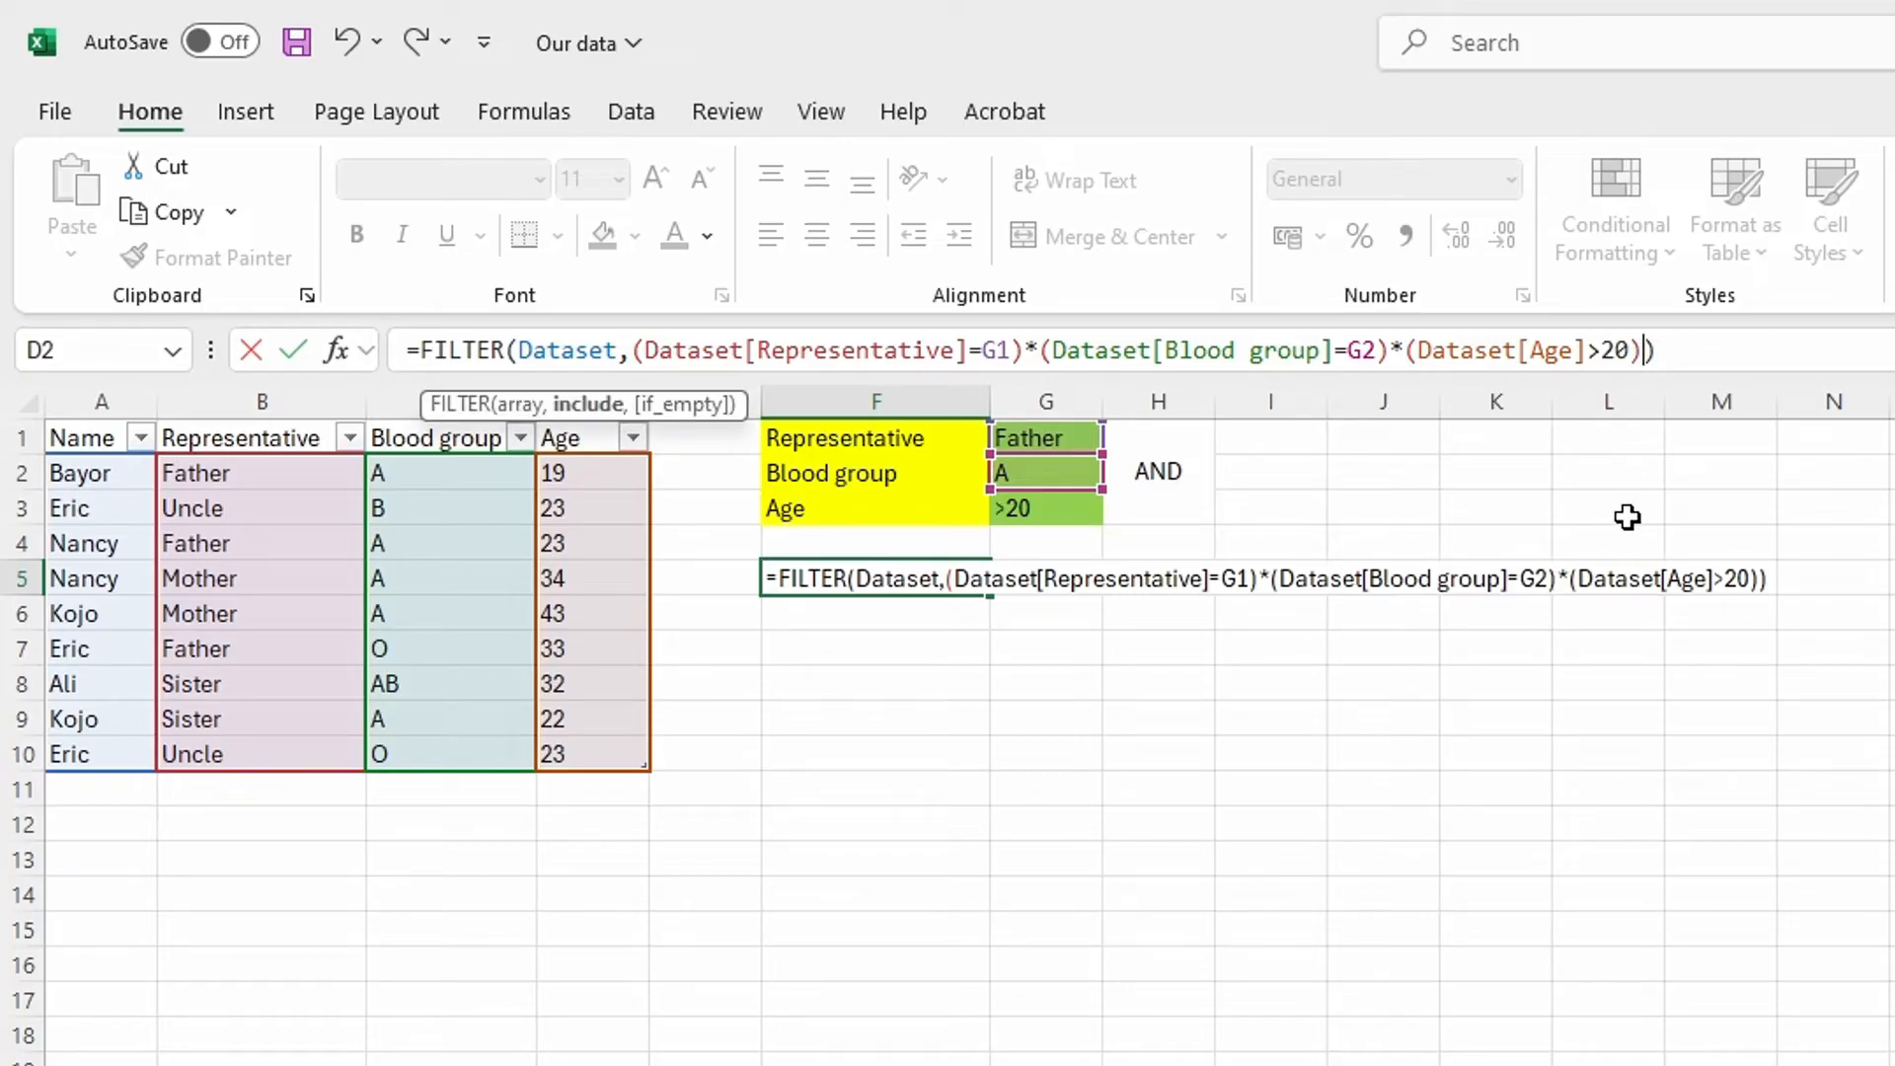
text(,)
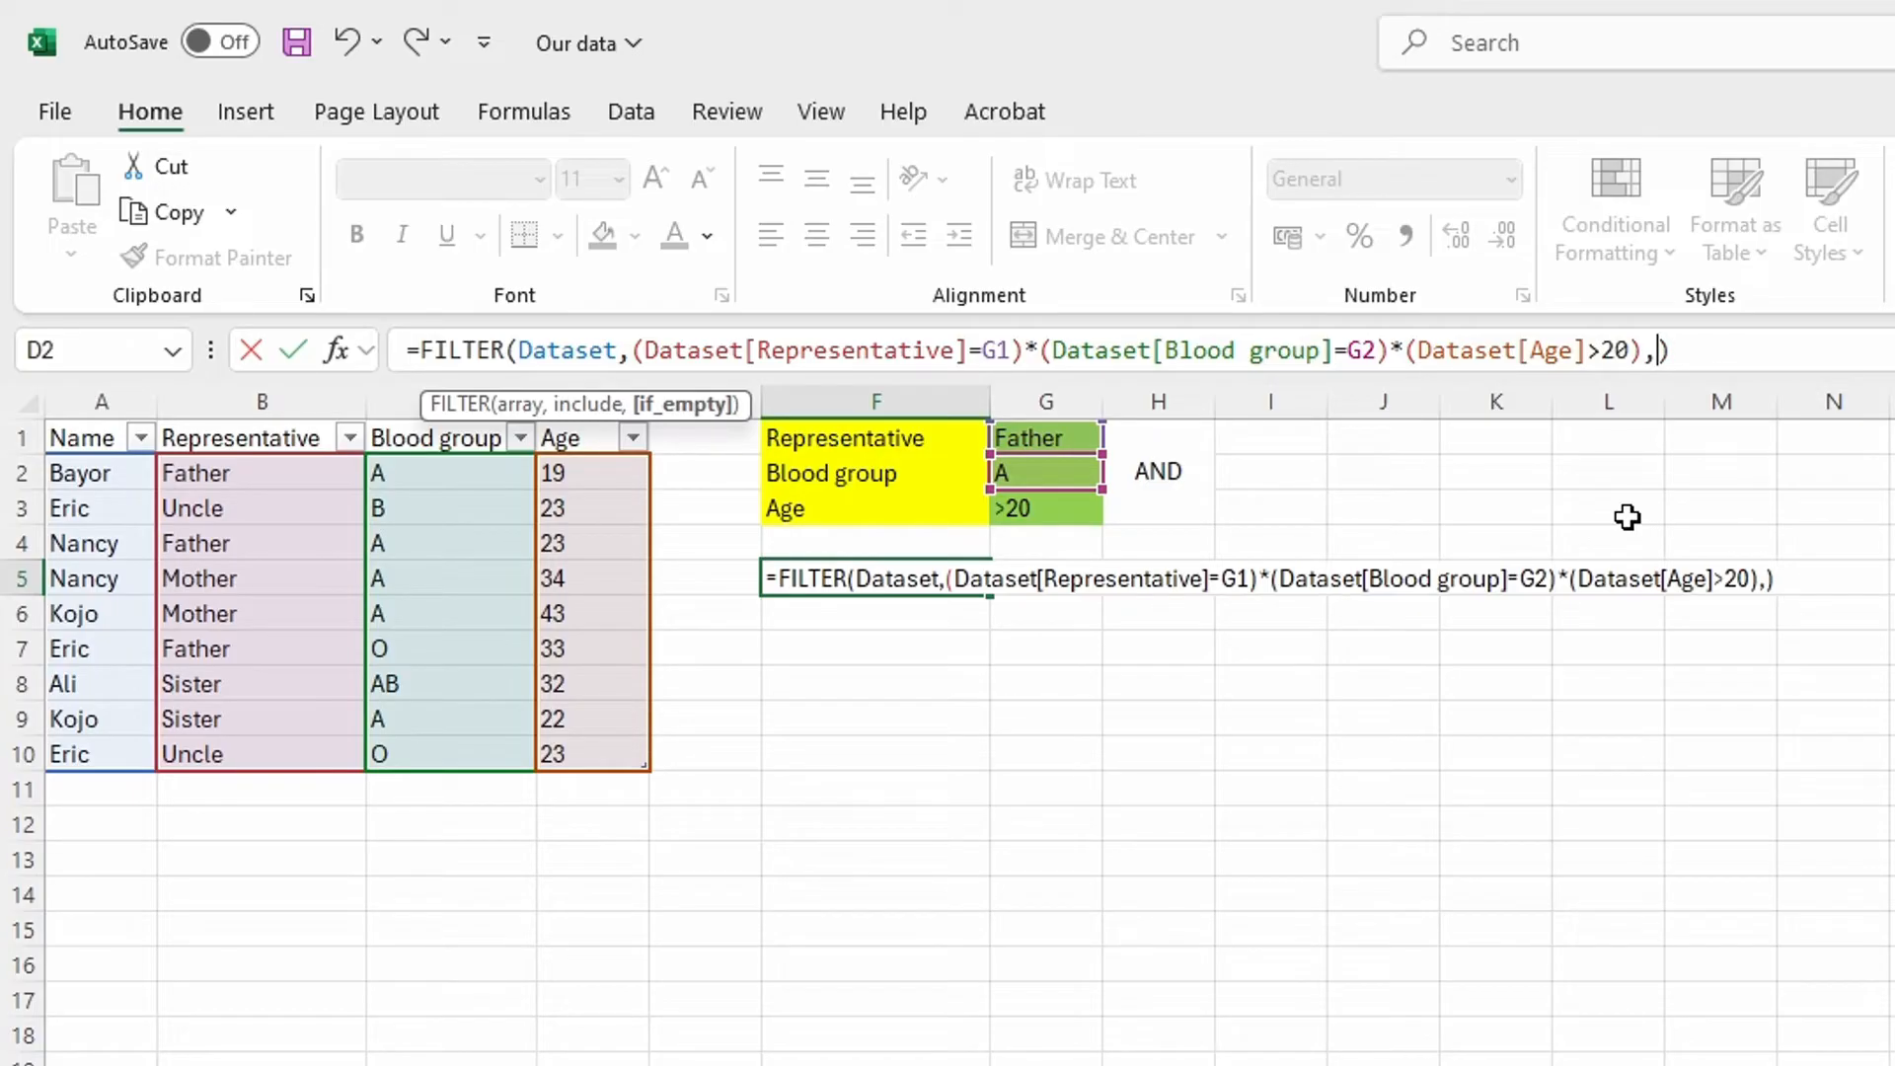
text("")
key(Return)
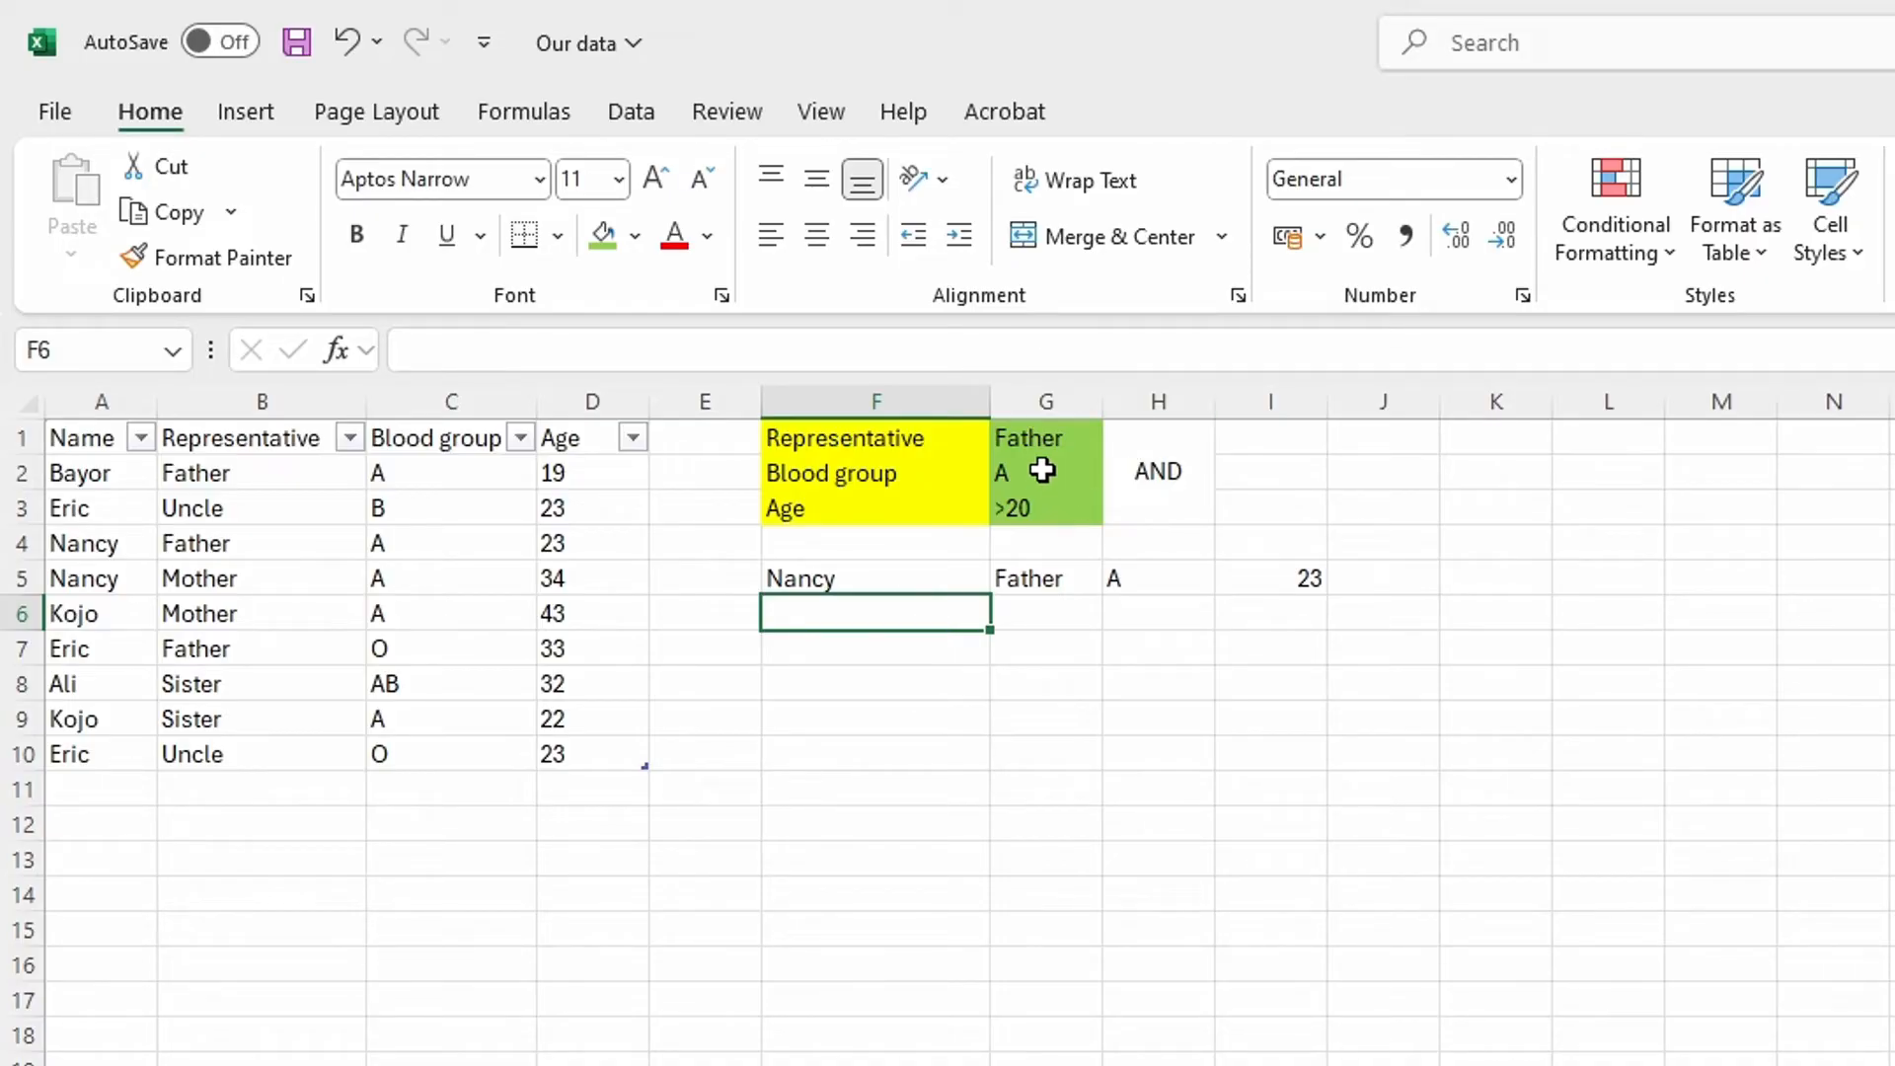
Delete the FILTER formula from cell F5
click(1165, 456)
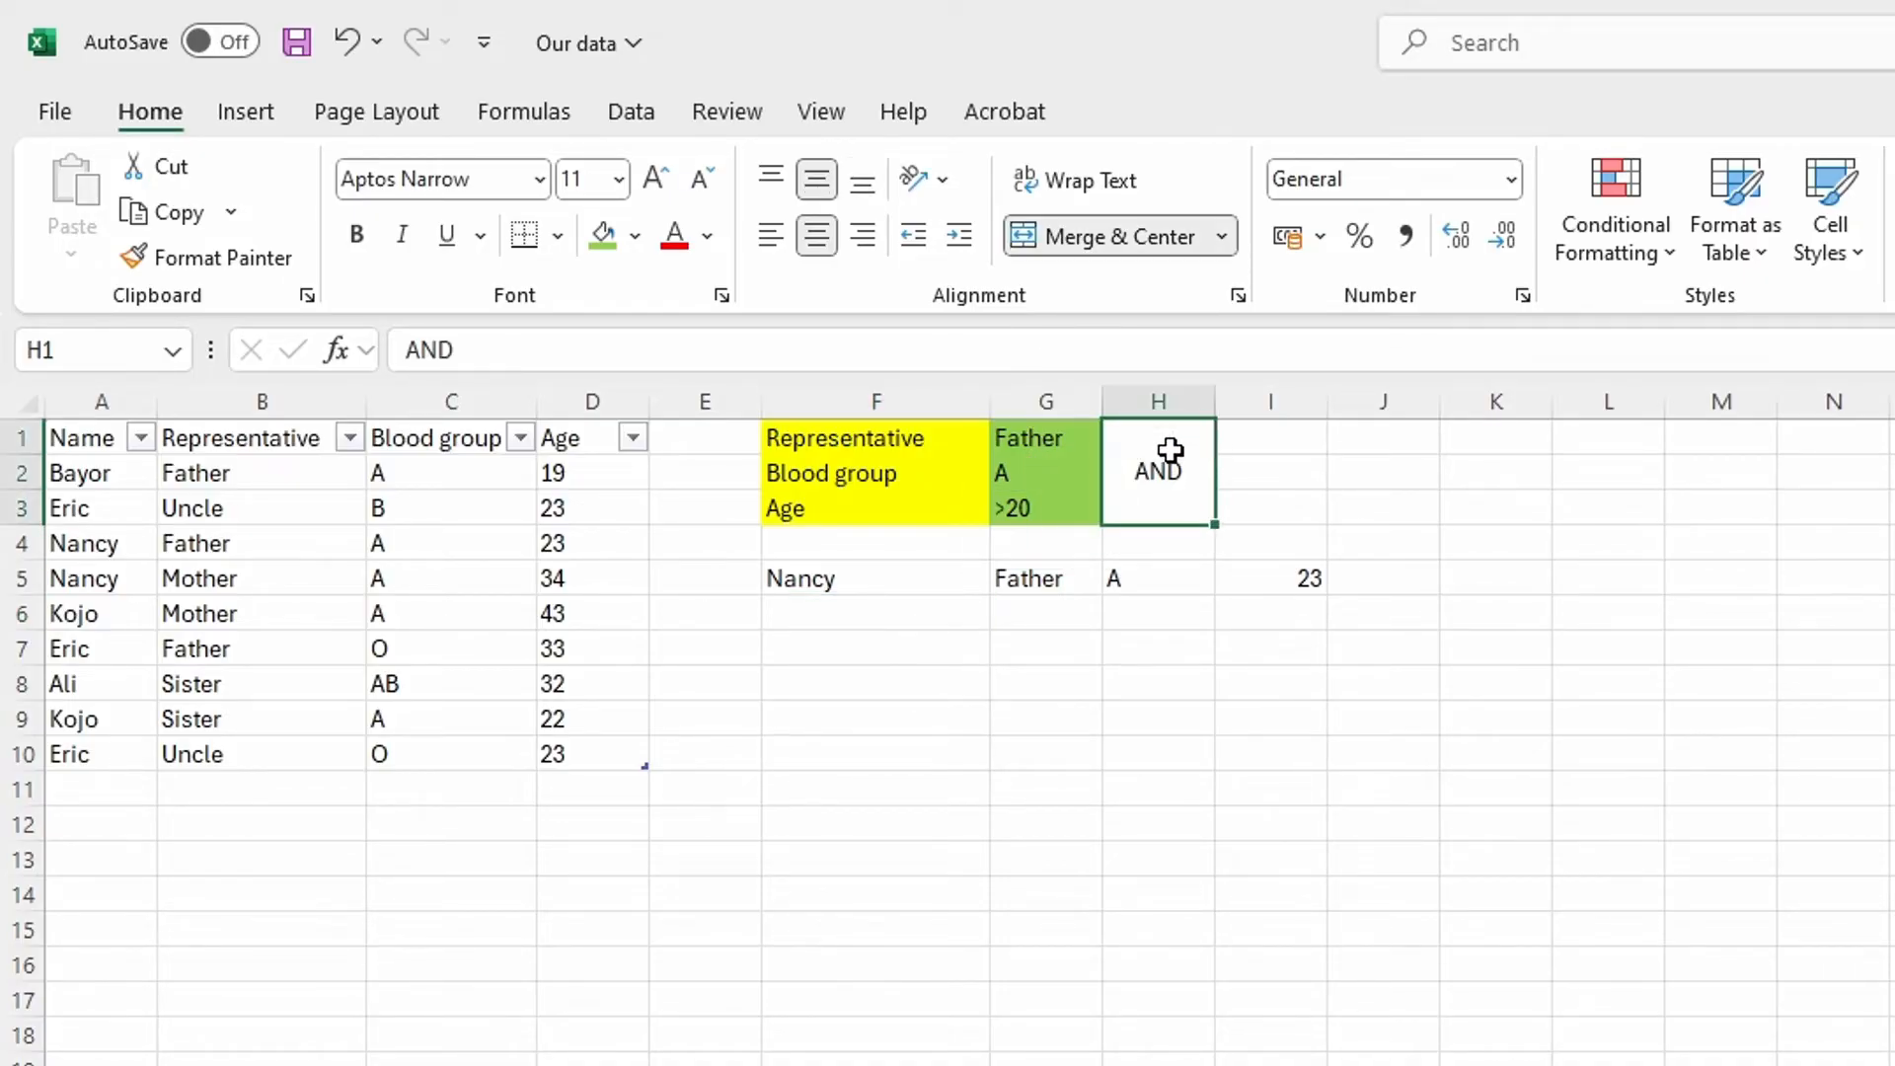
click(913, 577)
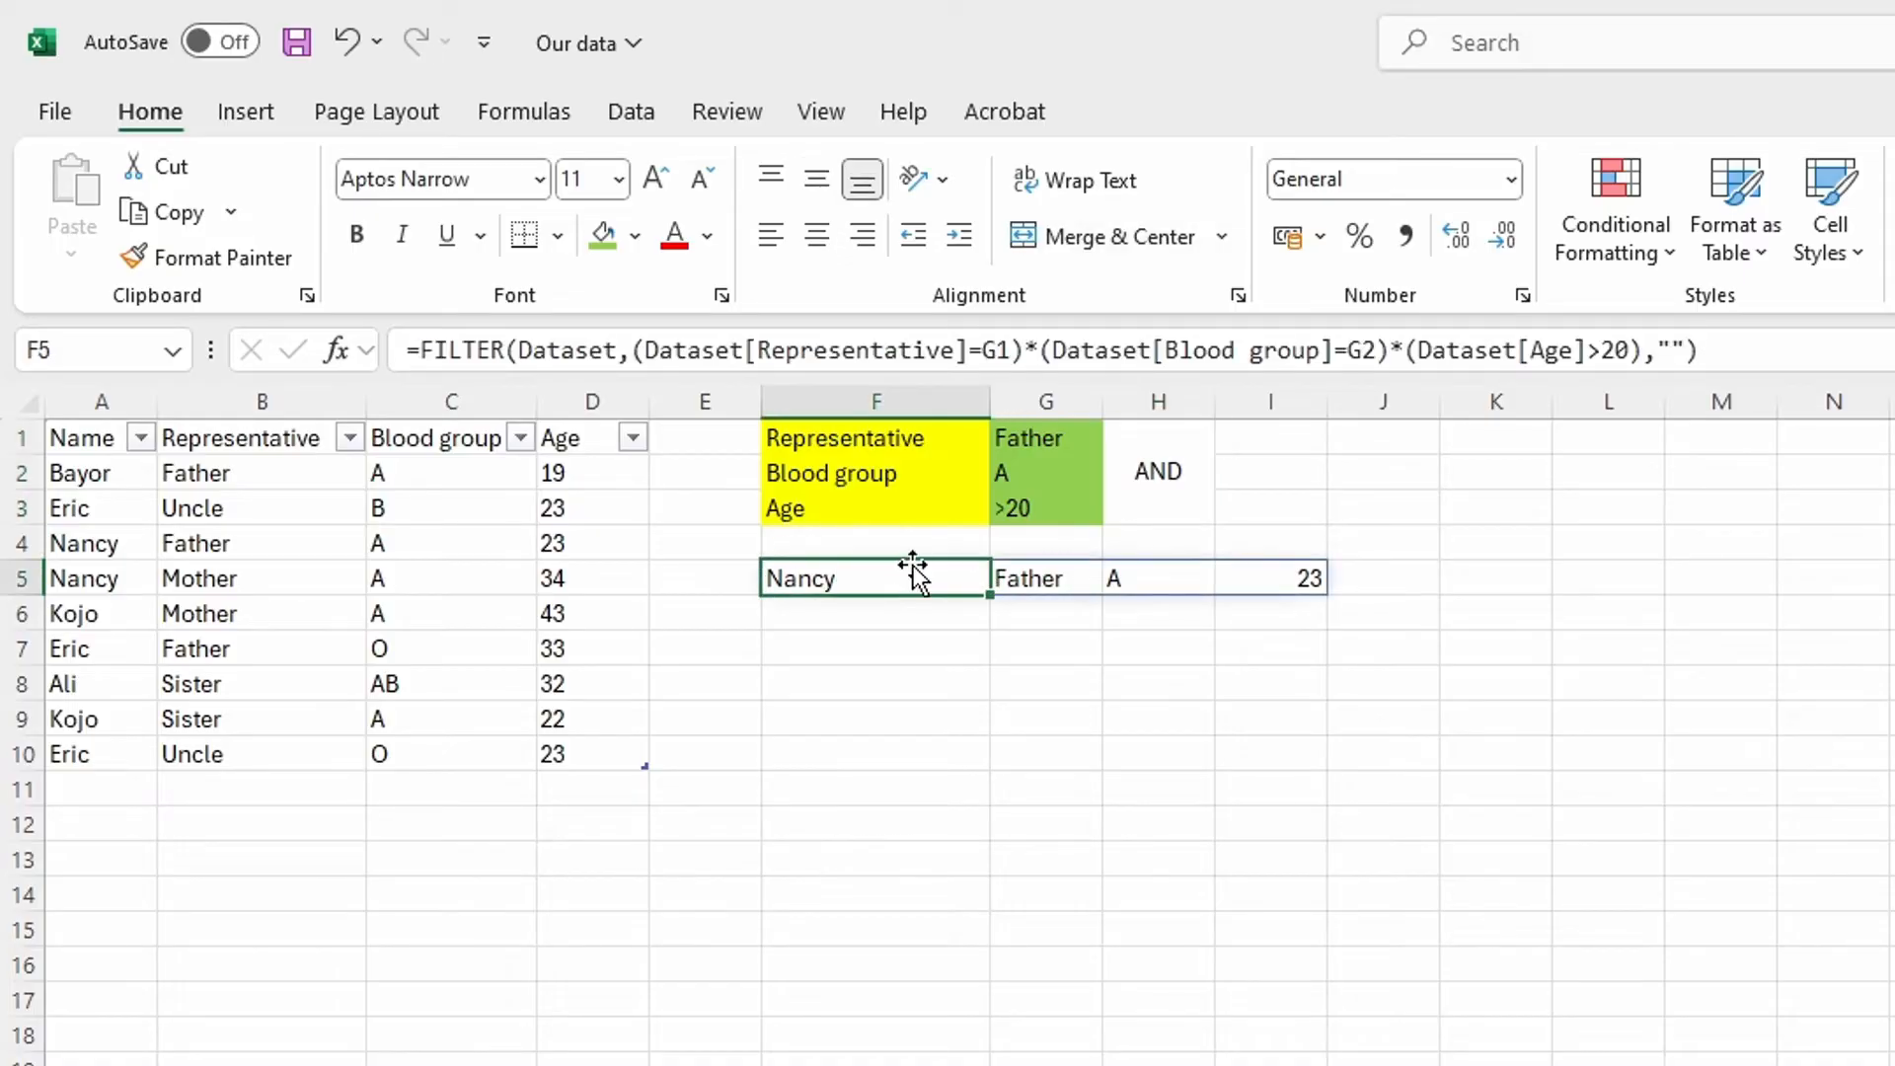
drag(1718, 355, 309, 444)
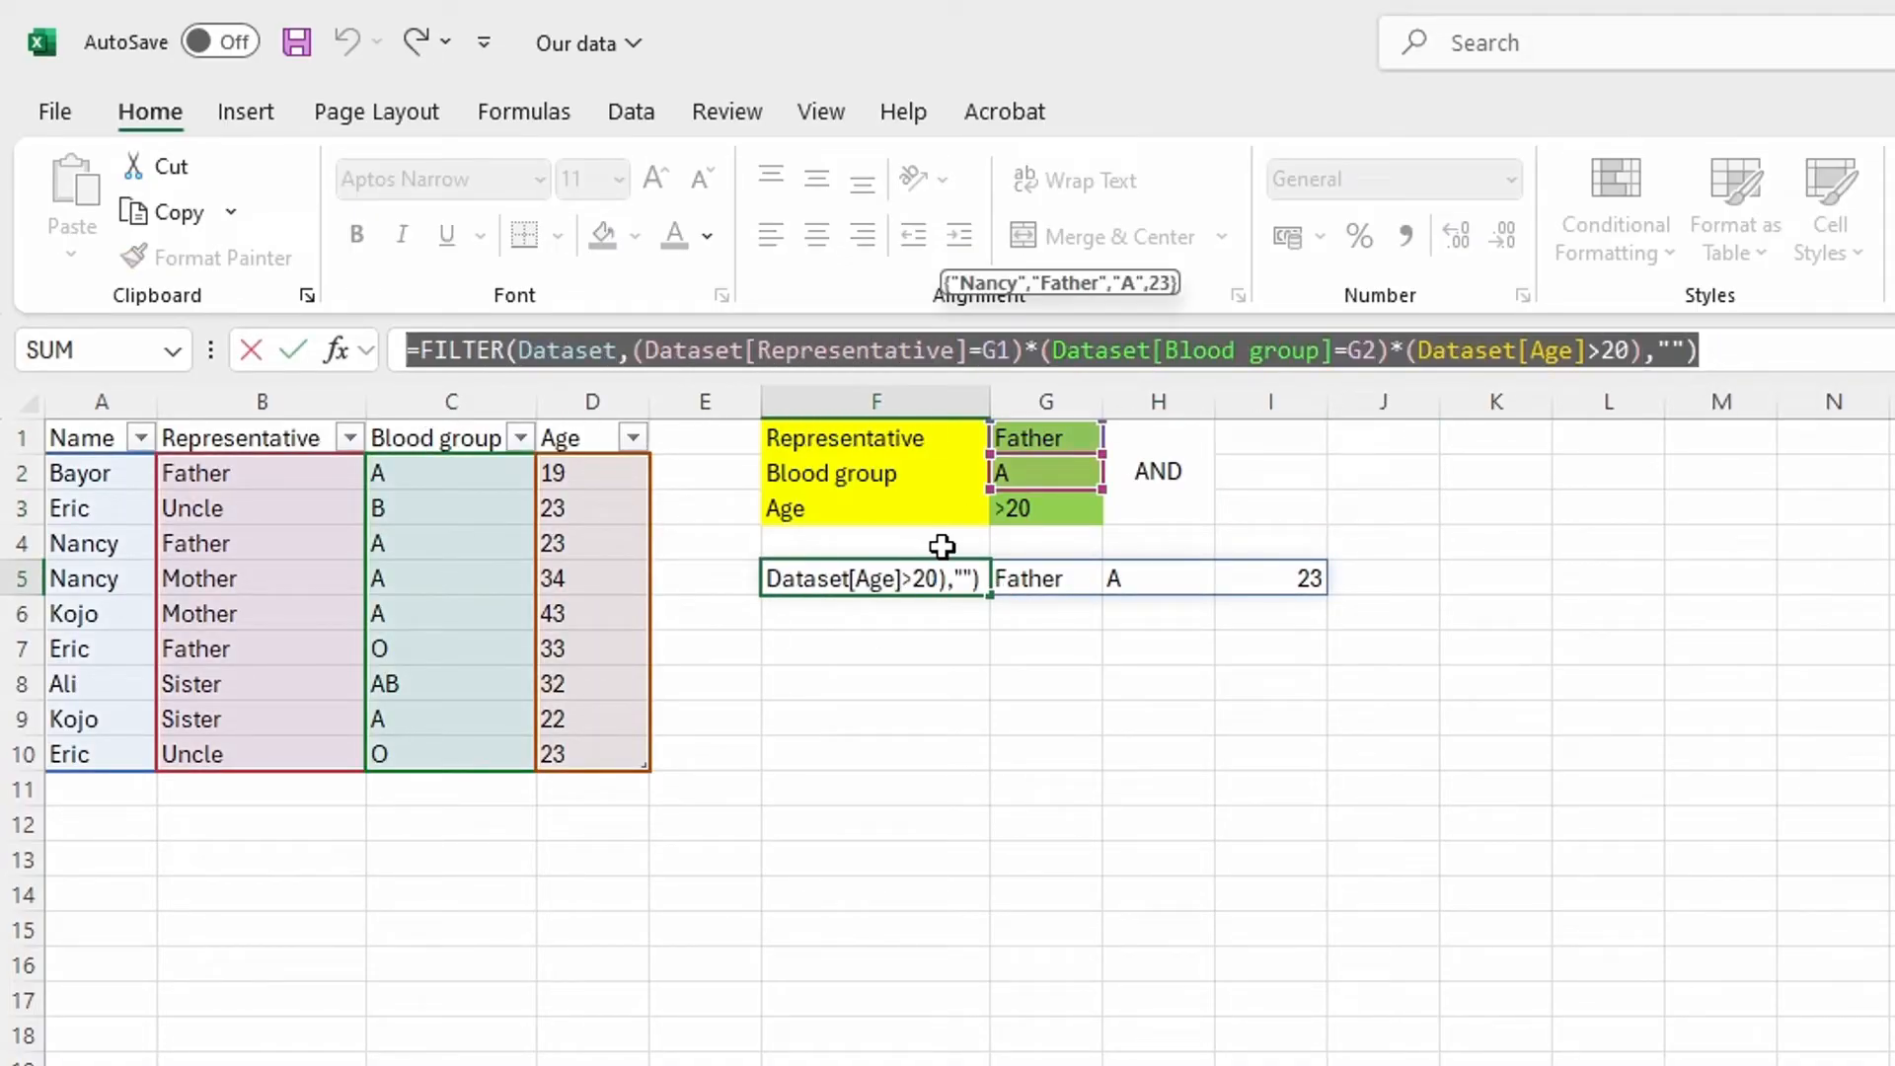
key(BackSpace)
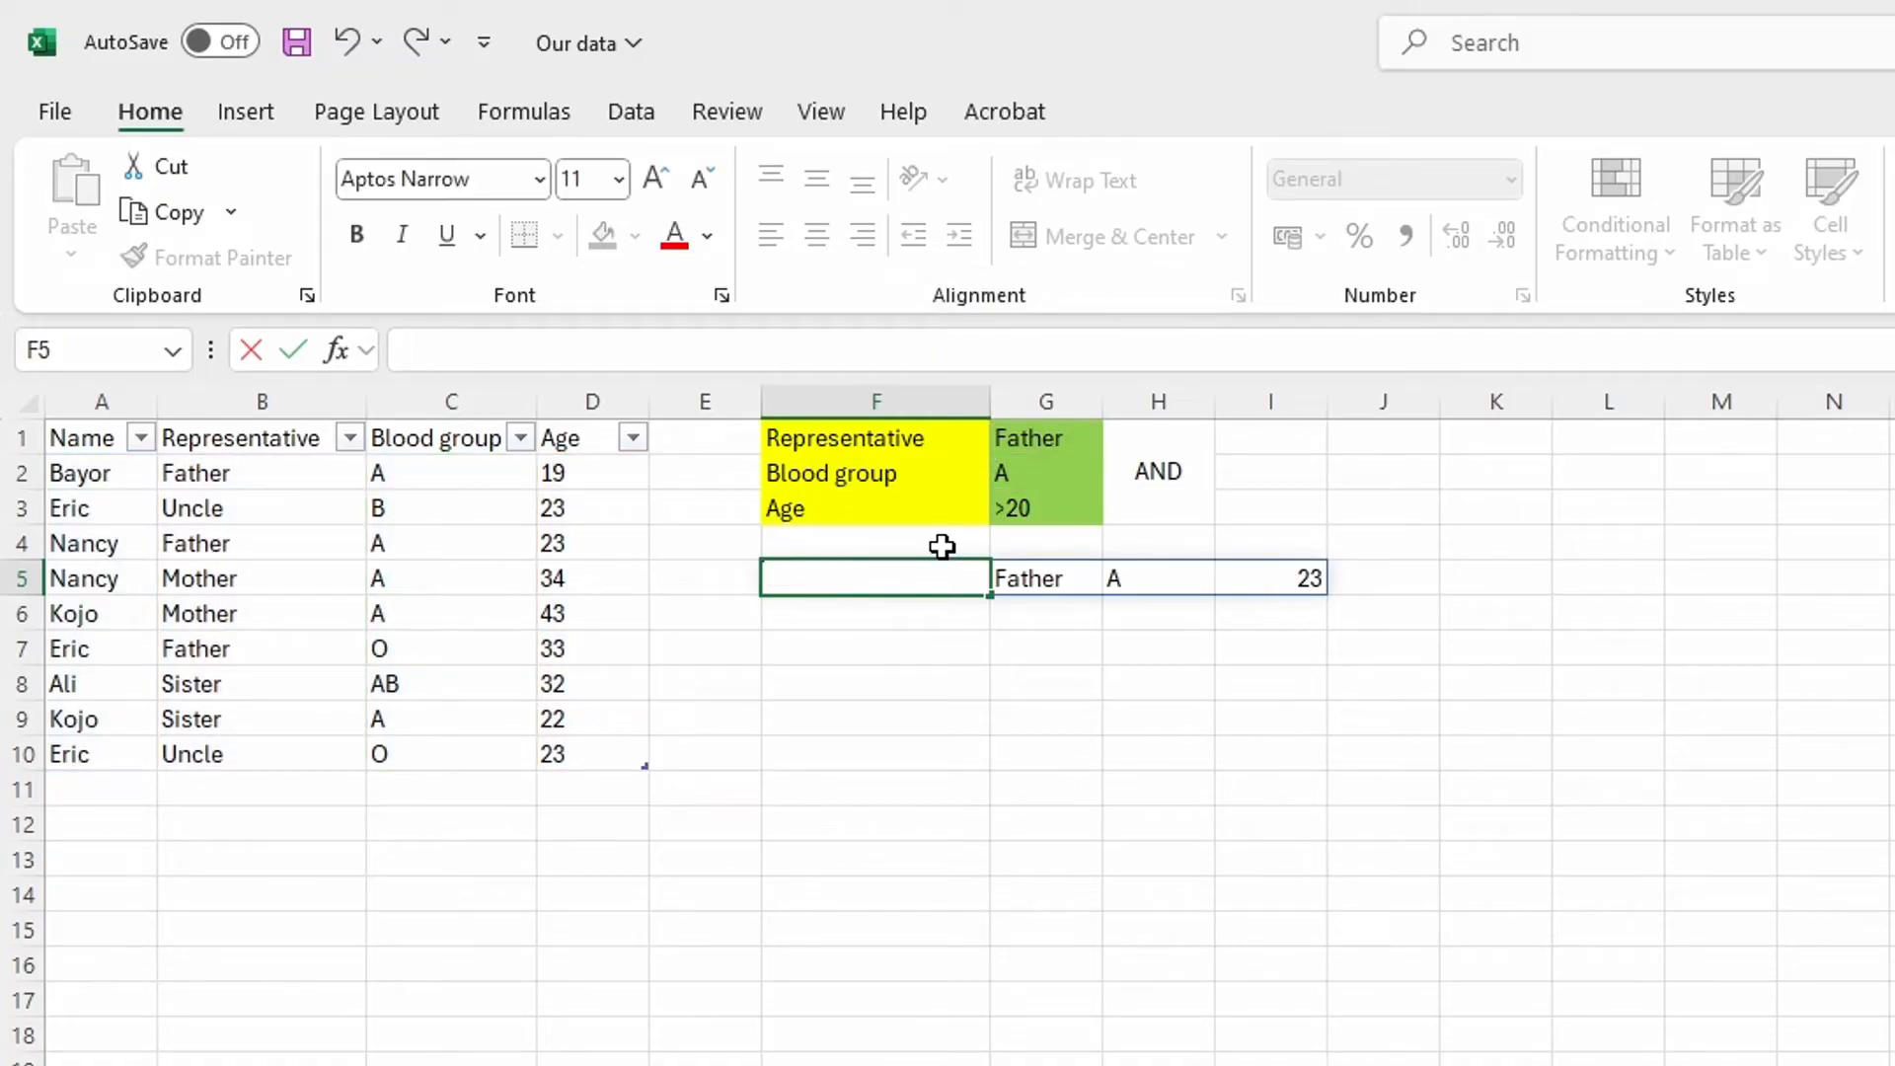
click(922, 793)
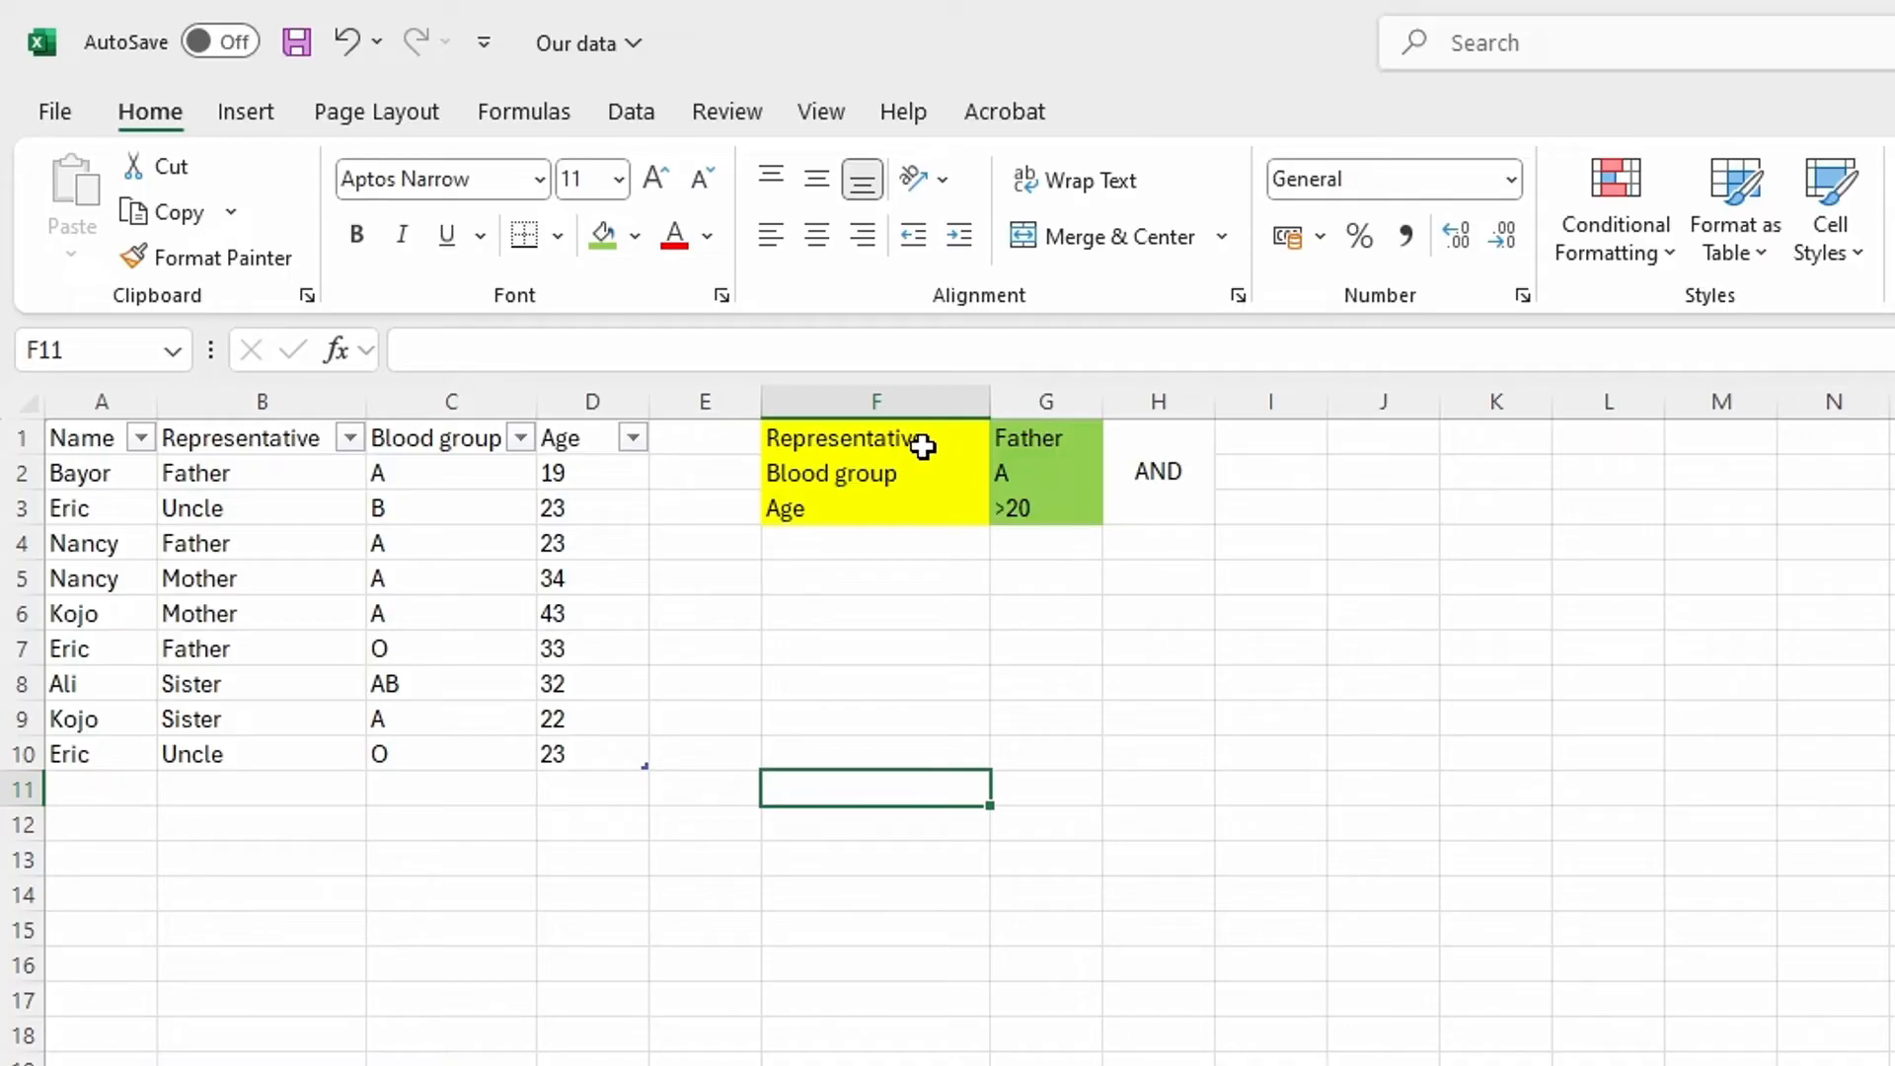
Change the second criterion label in F2 to Age
click(1045, 440)
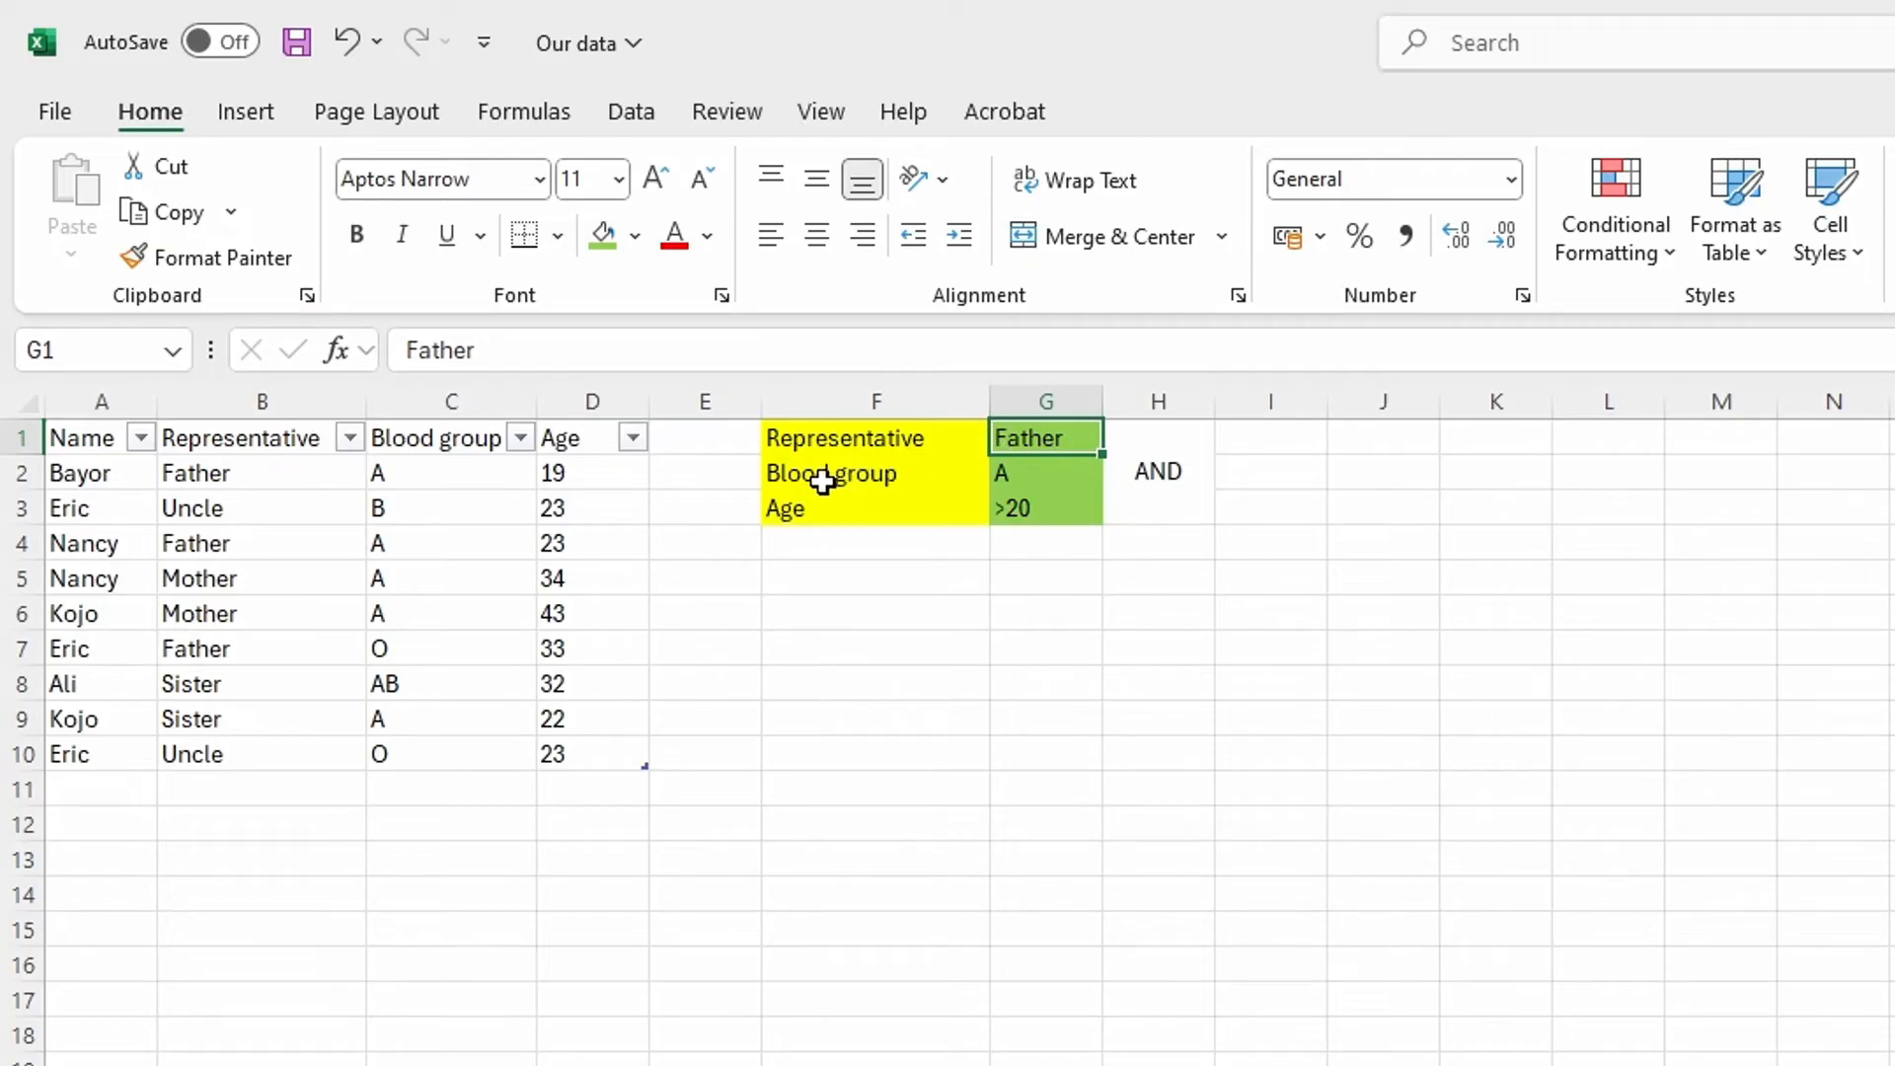
click(873, 476)
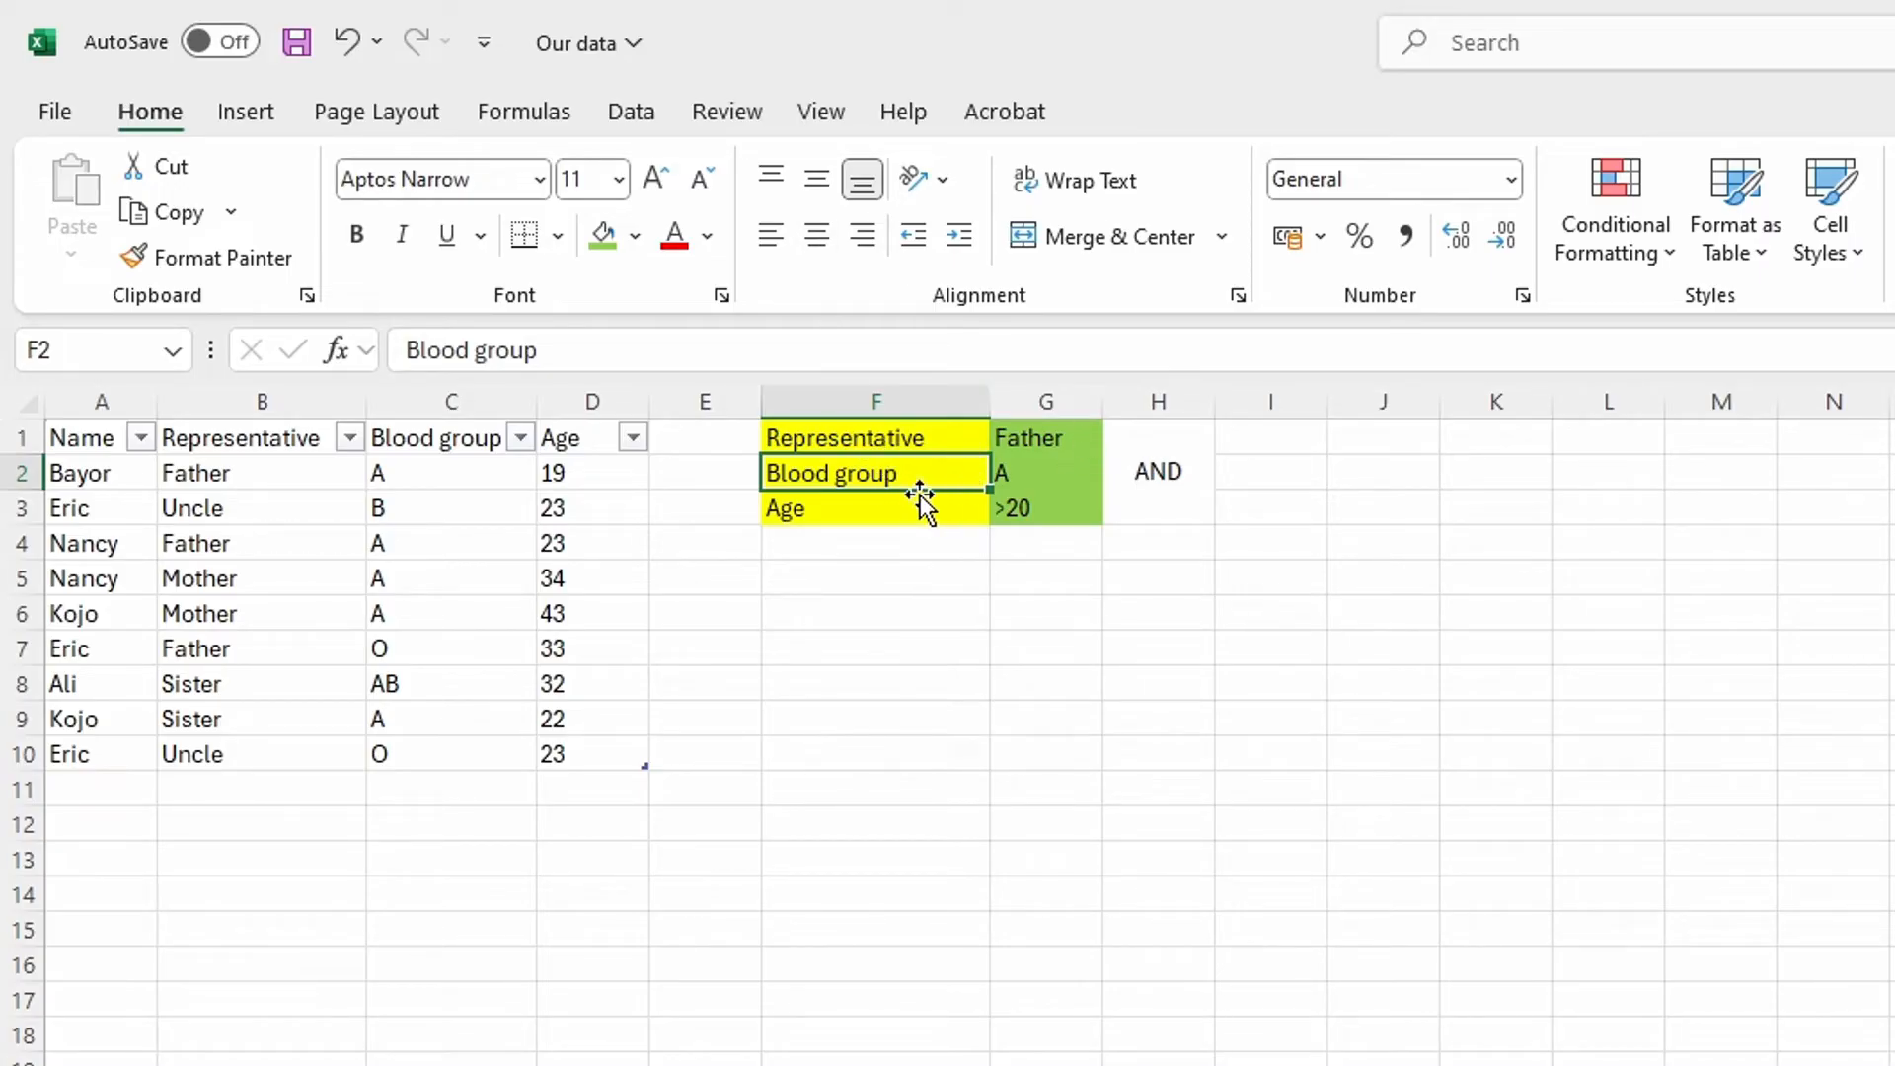
text(A)
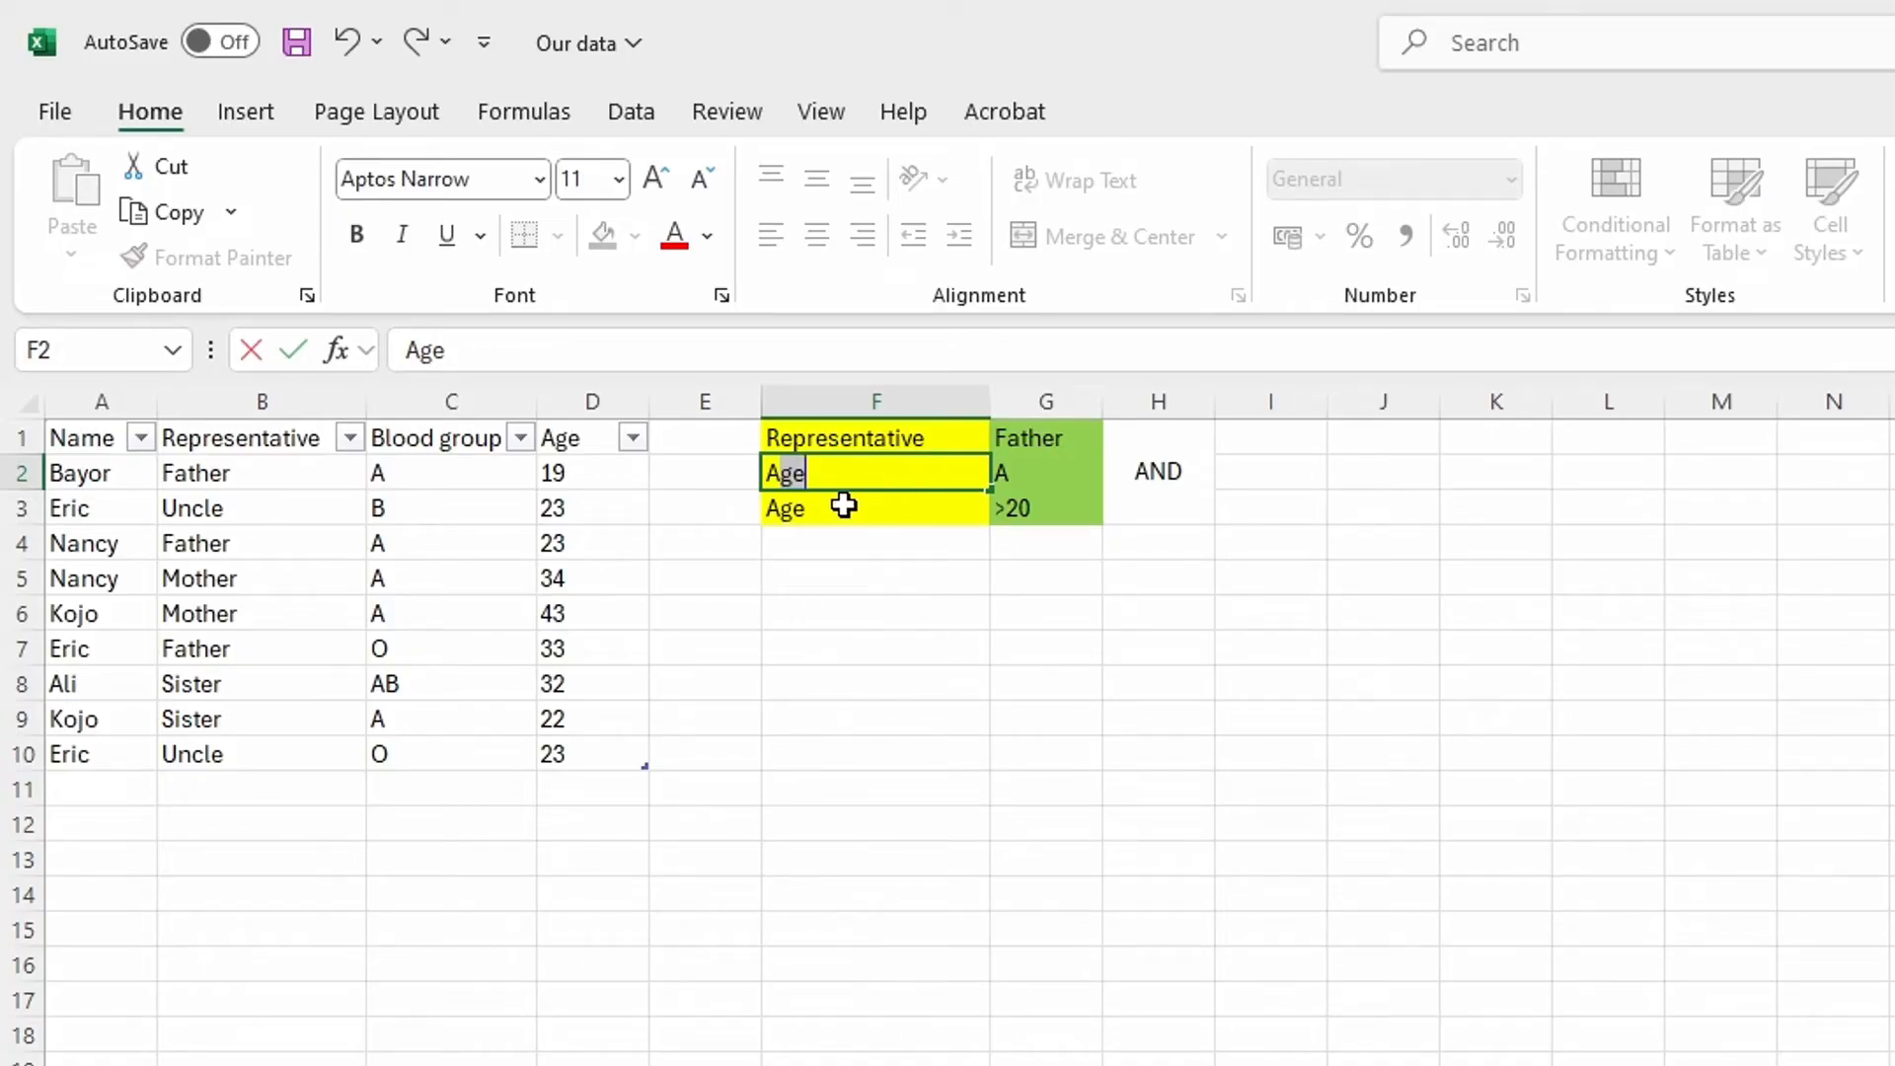
click(1025, 437)
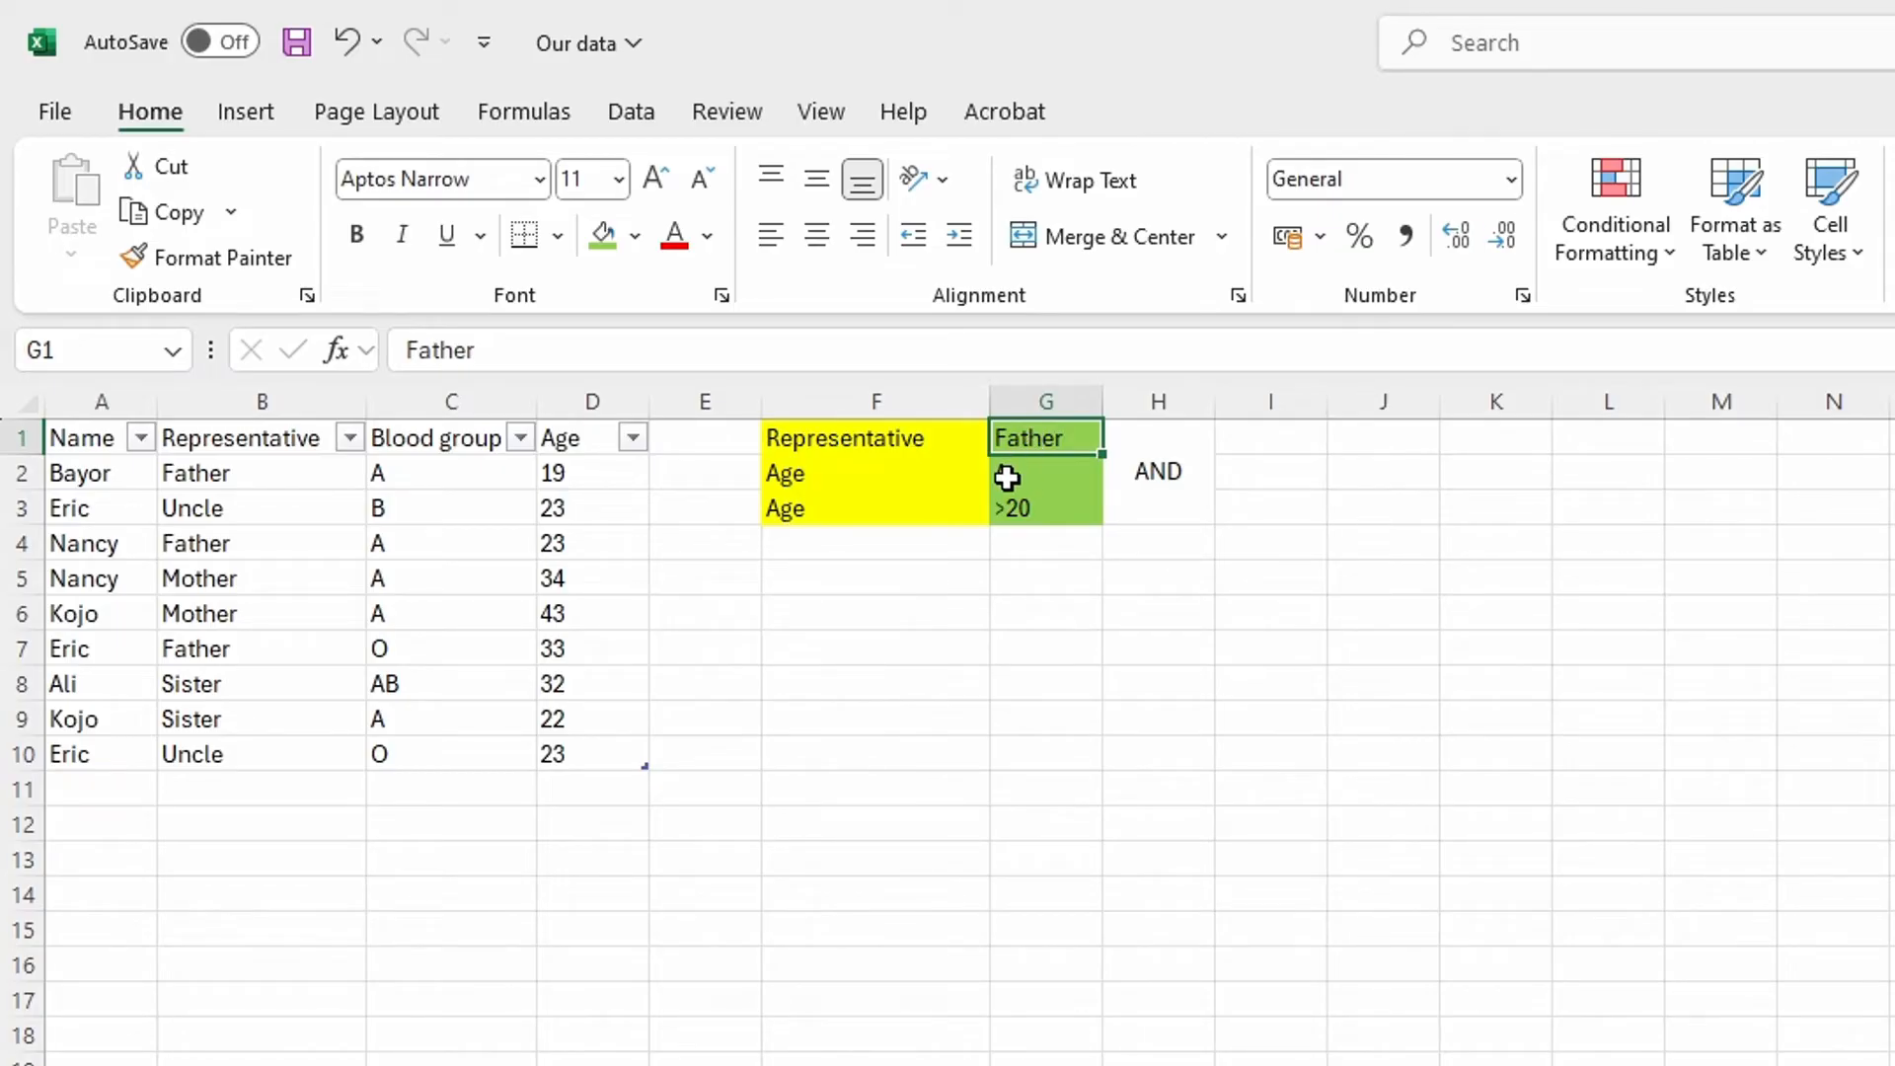
Move the >20 criterion value from G3 to G2, replacing the blood group value
click(1020, 505)
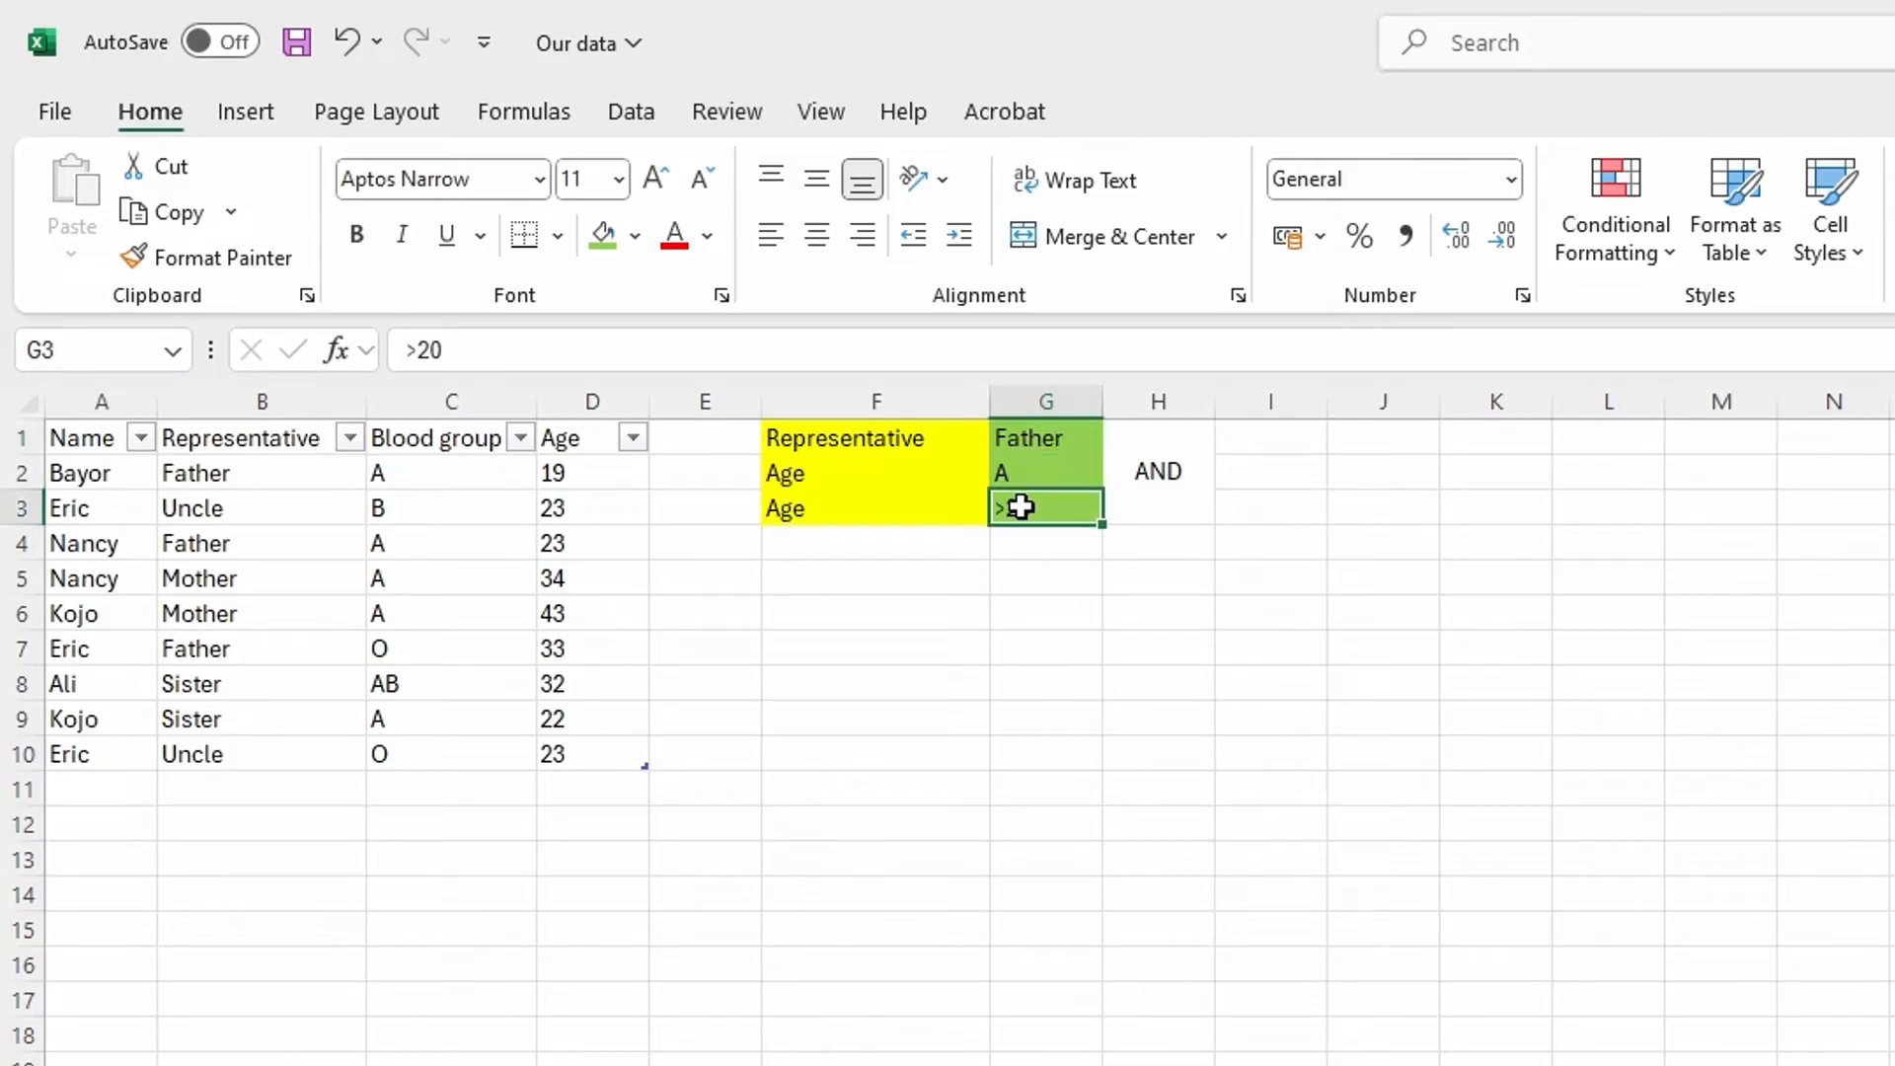
key(ctrl+c)
click(1038, 472)
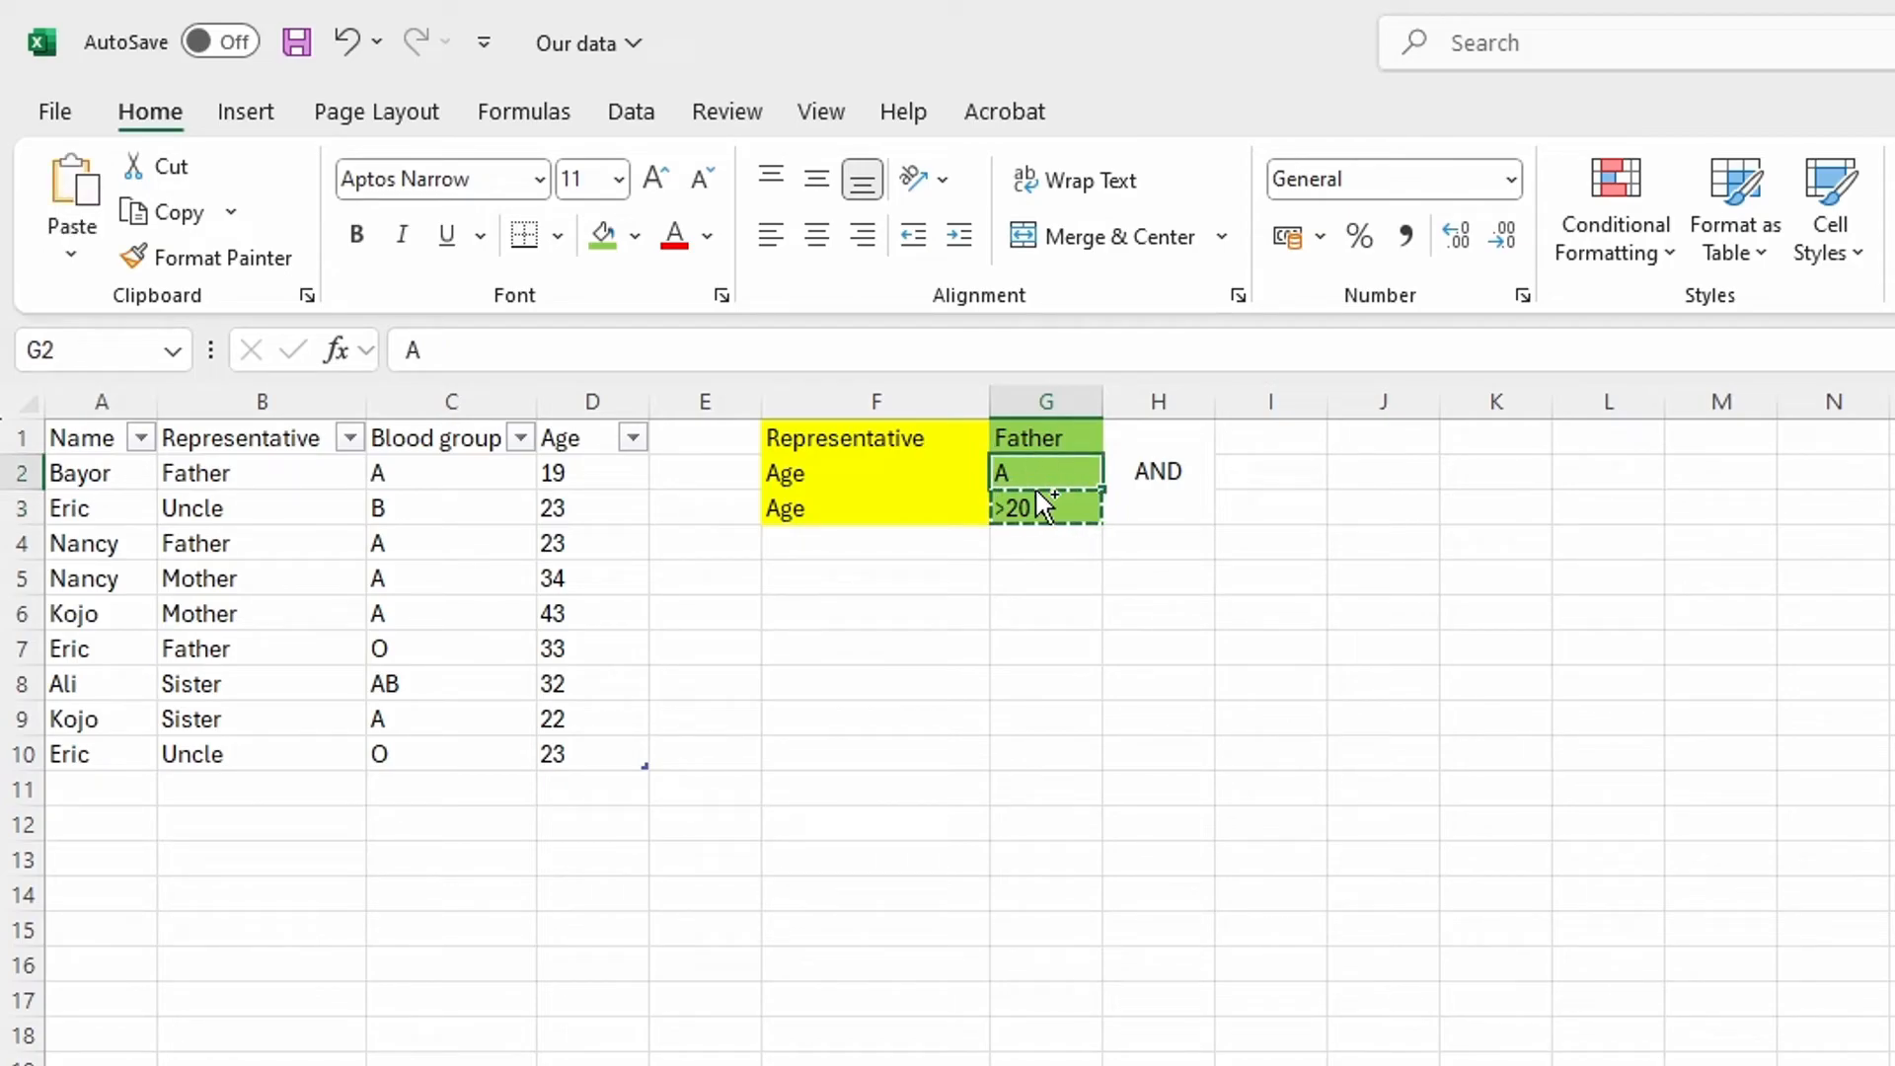
key(ctrl+v)
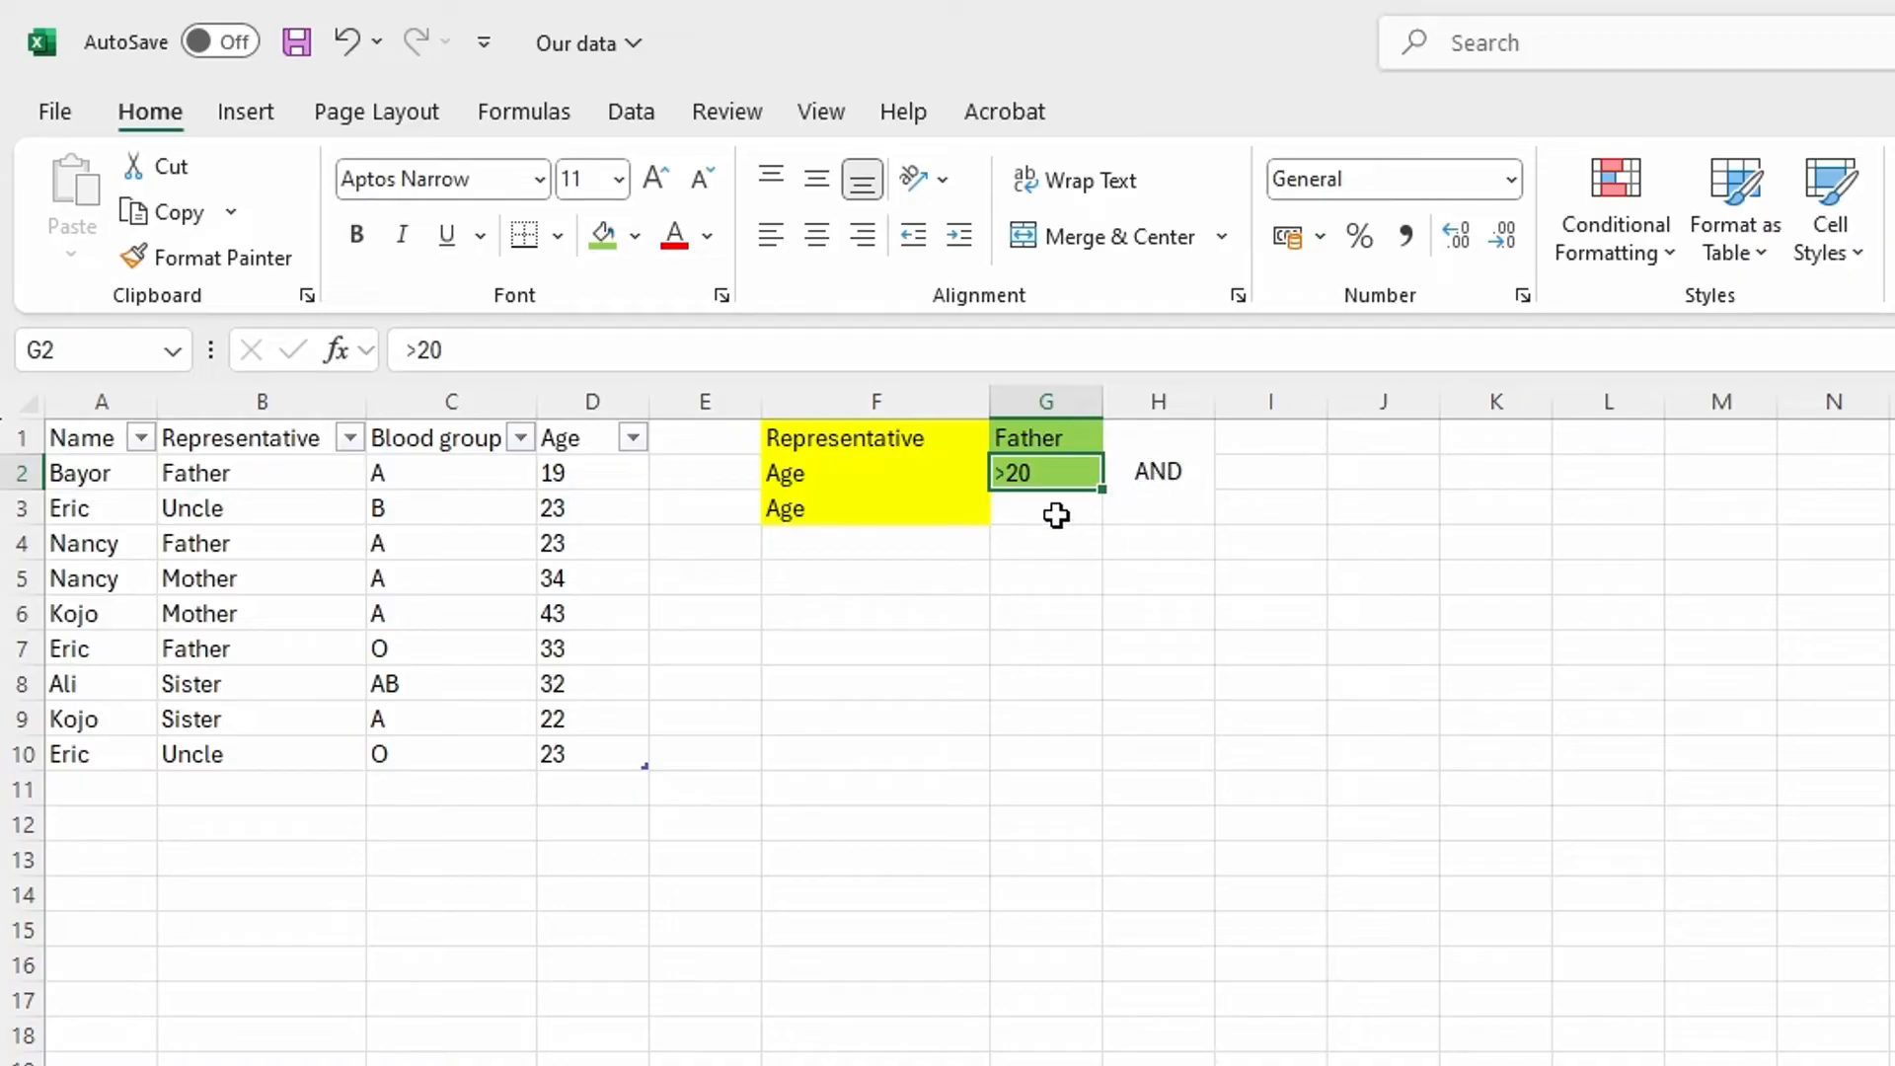
Unmerge the AND cell in H1:H3 and merge and center it over H1:H2 only
click(1179, 441)
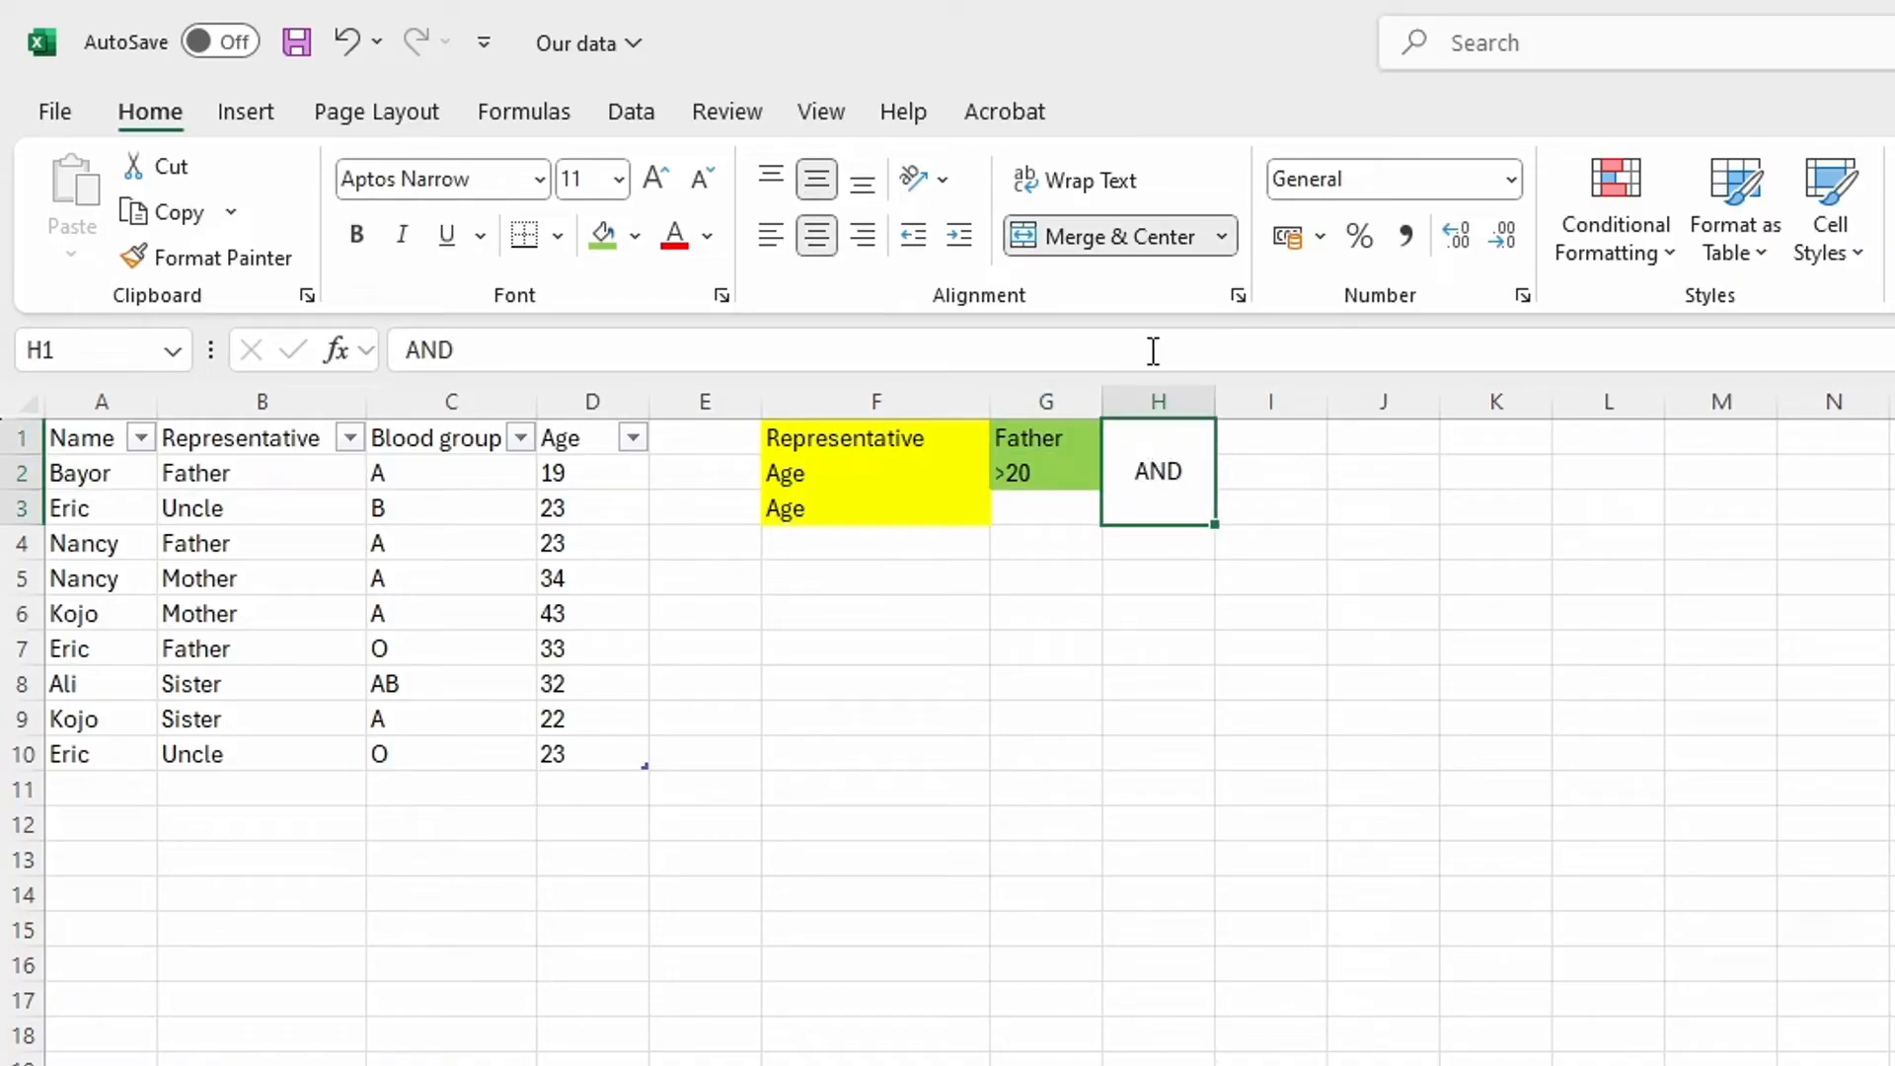
click(1098, 236)
click(1178, 469)
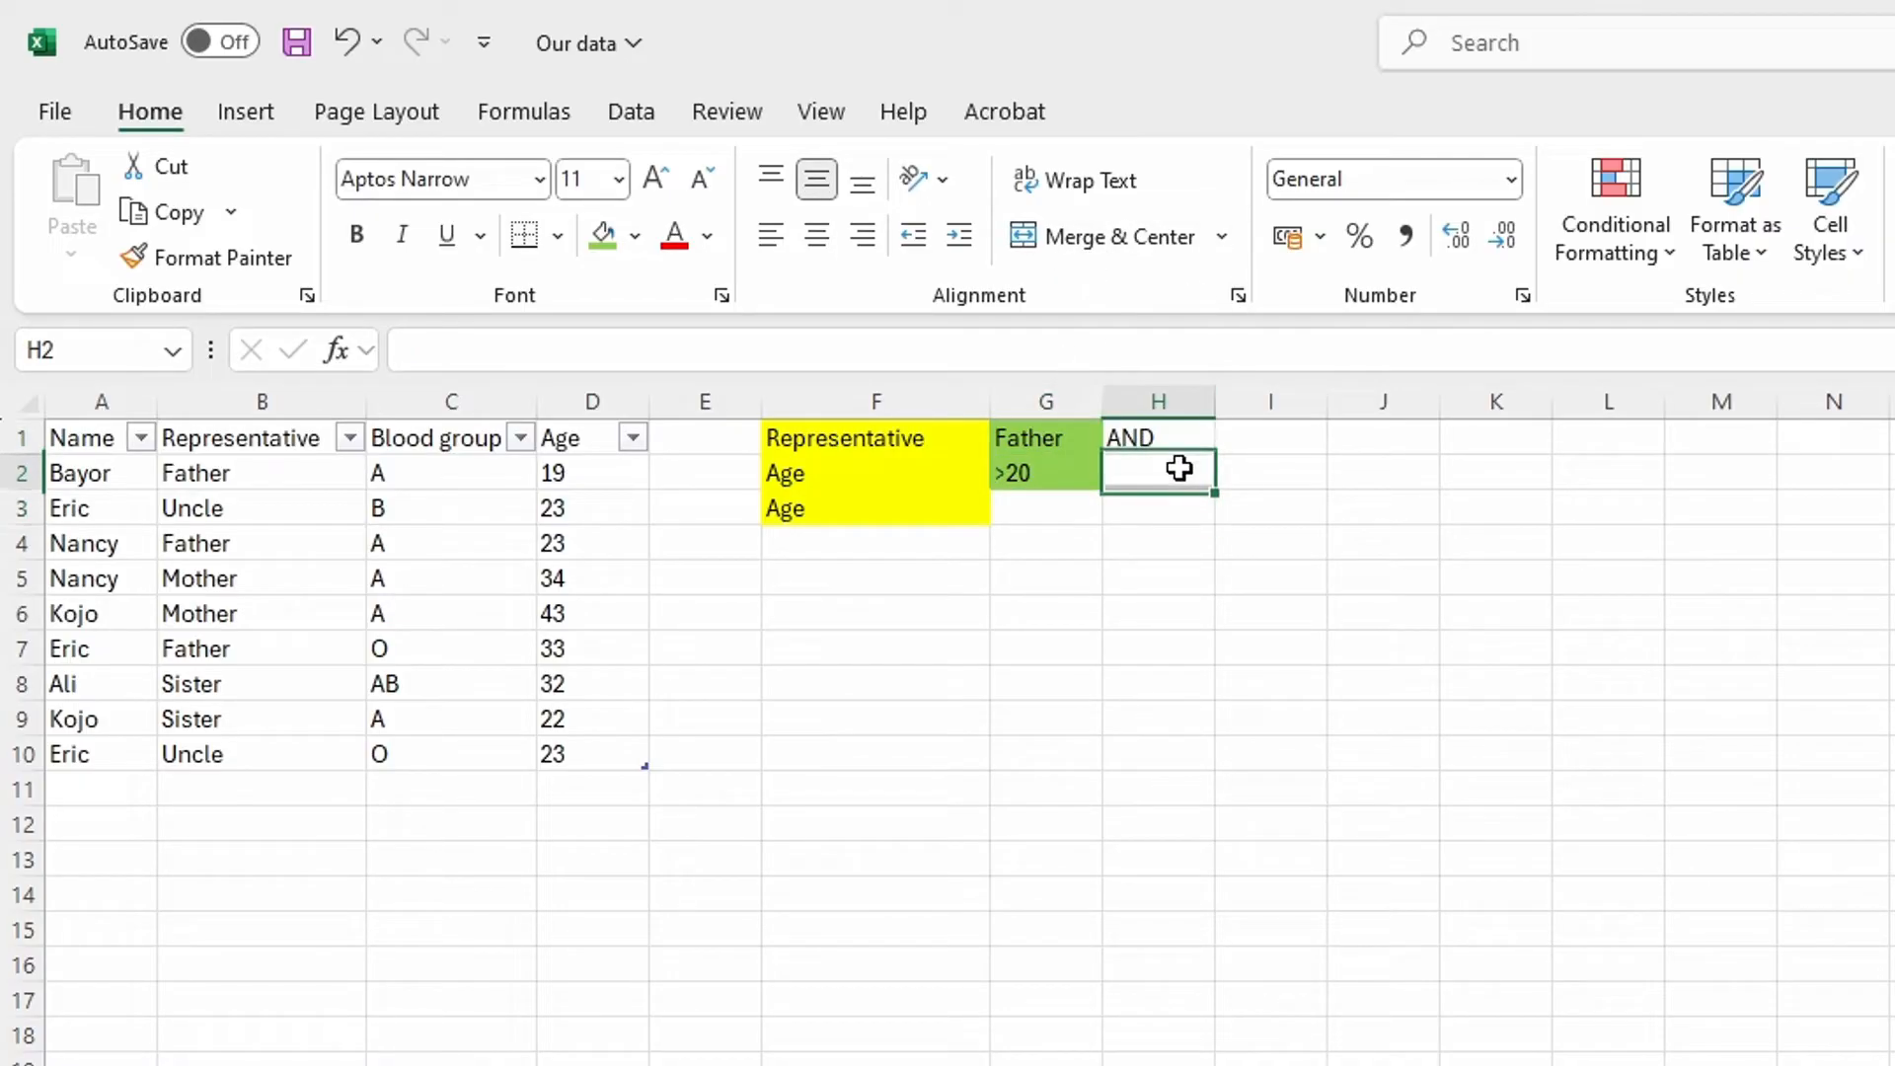
click(1158, 449)
drag(1158, 449, 1159, 472)
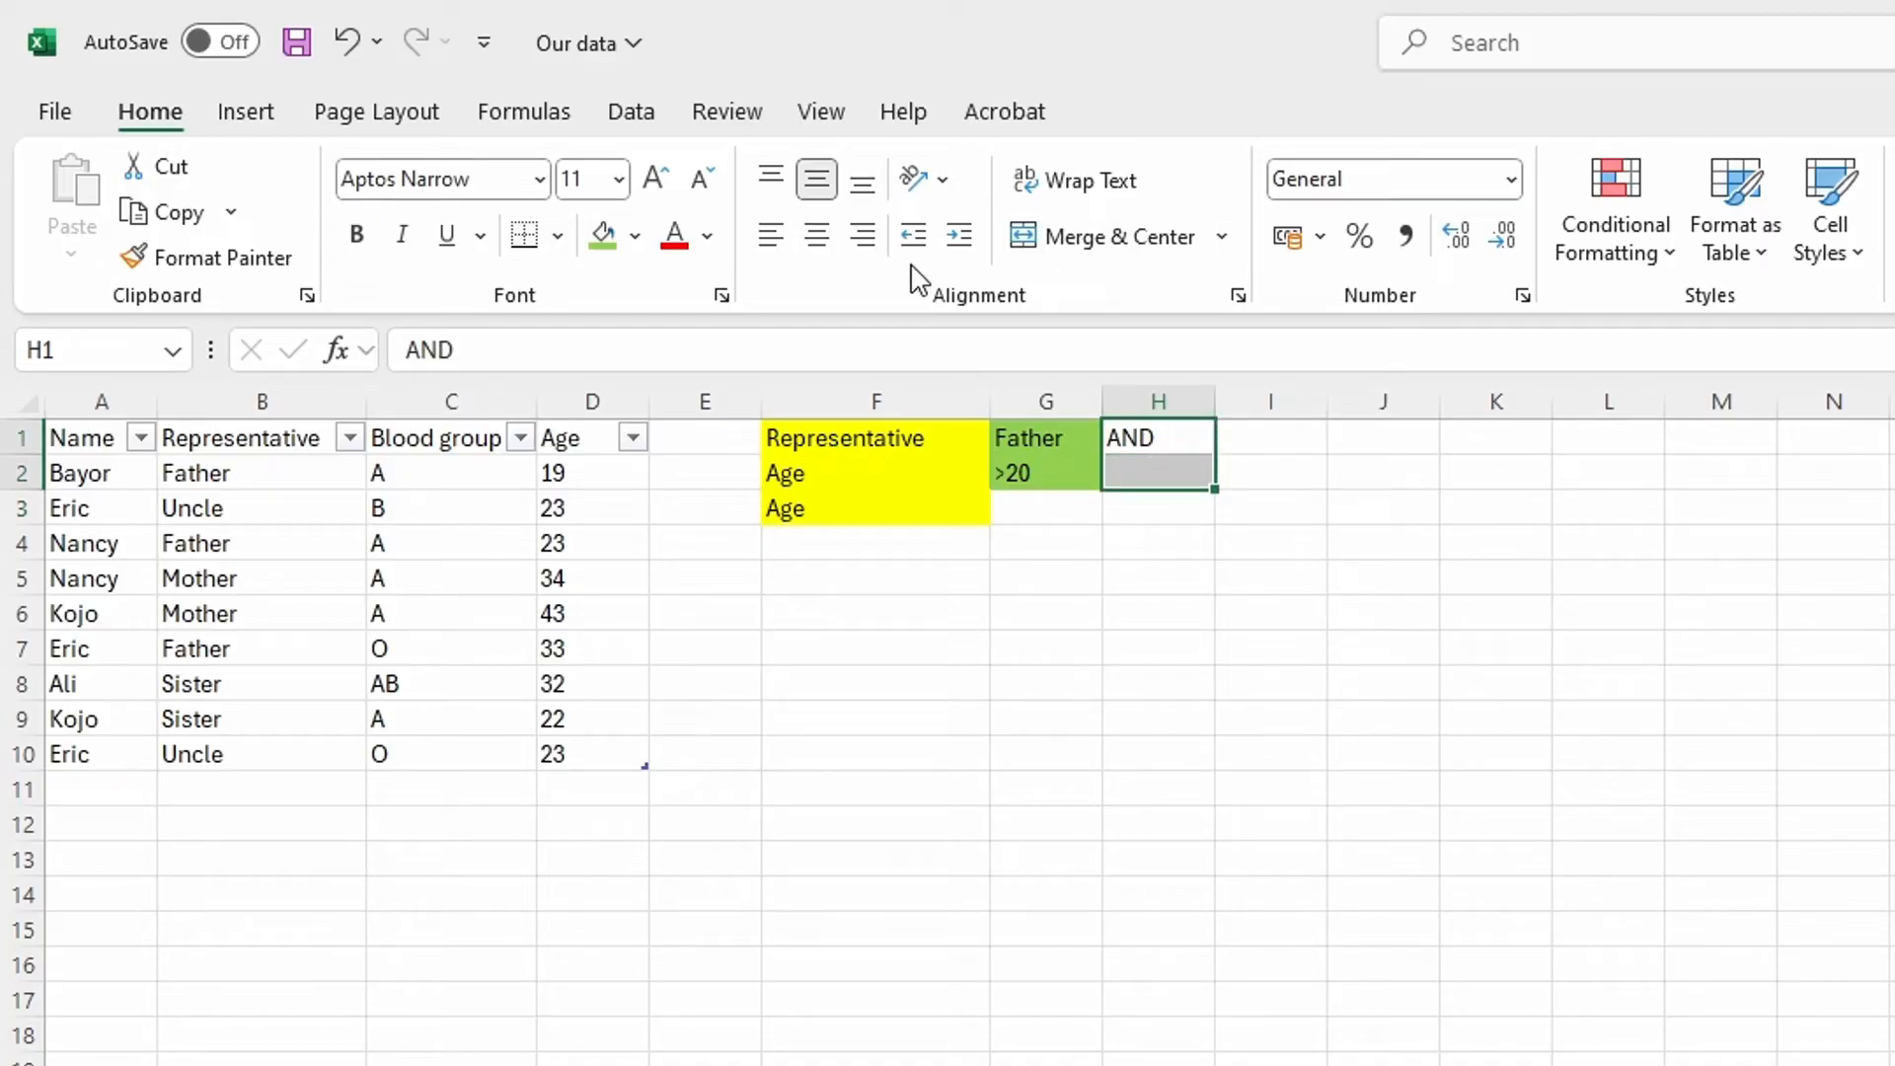
click(1120, 237)
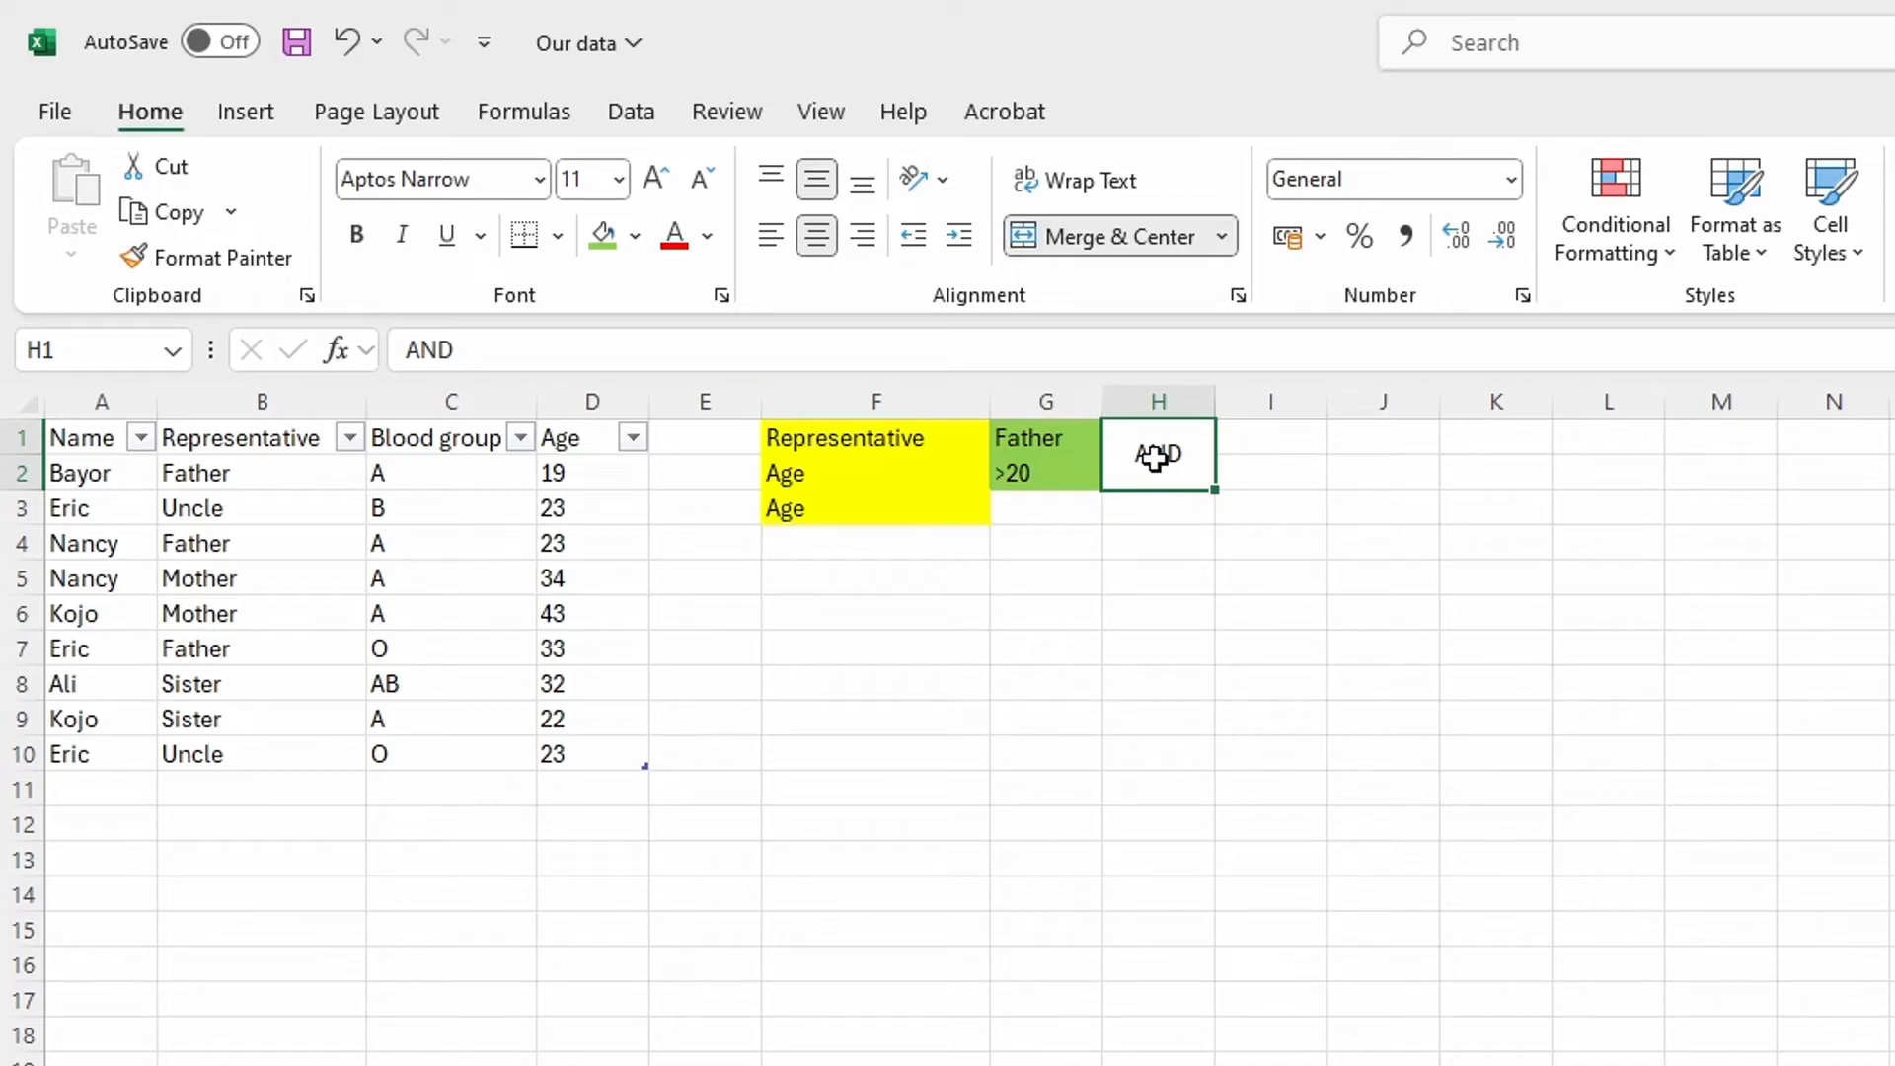
Clear the duplicate Age label in F3, and merge and center cells F3:H3
click(868, 514)
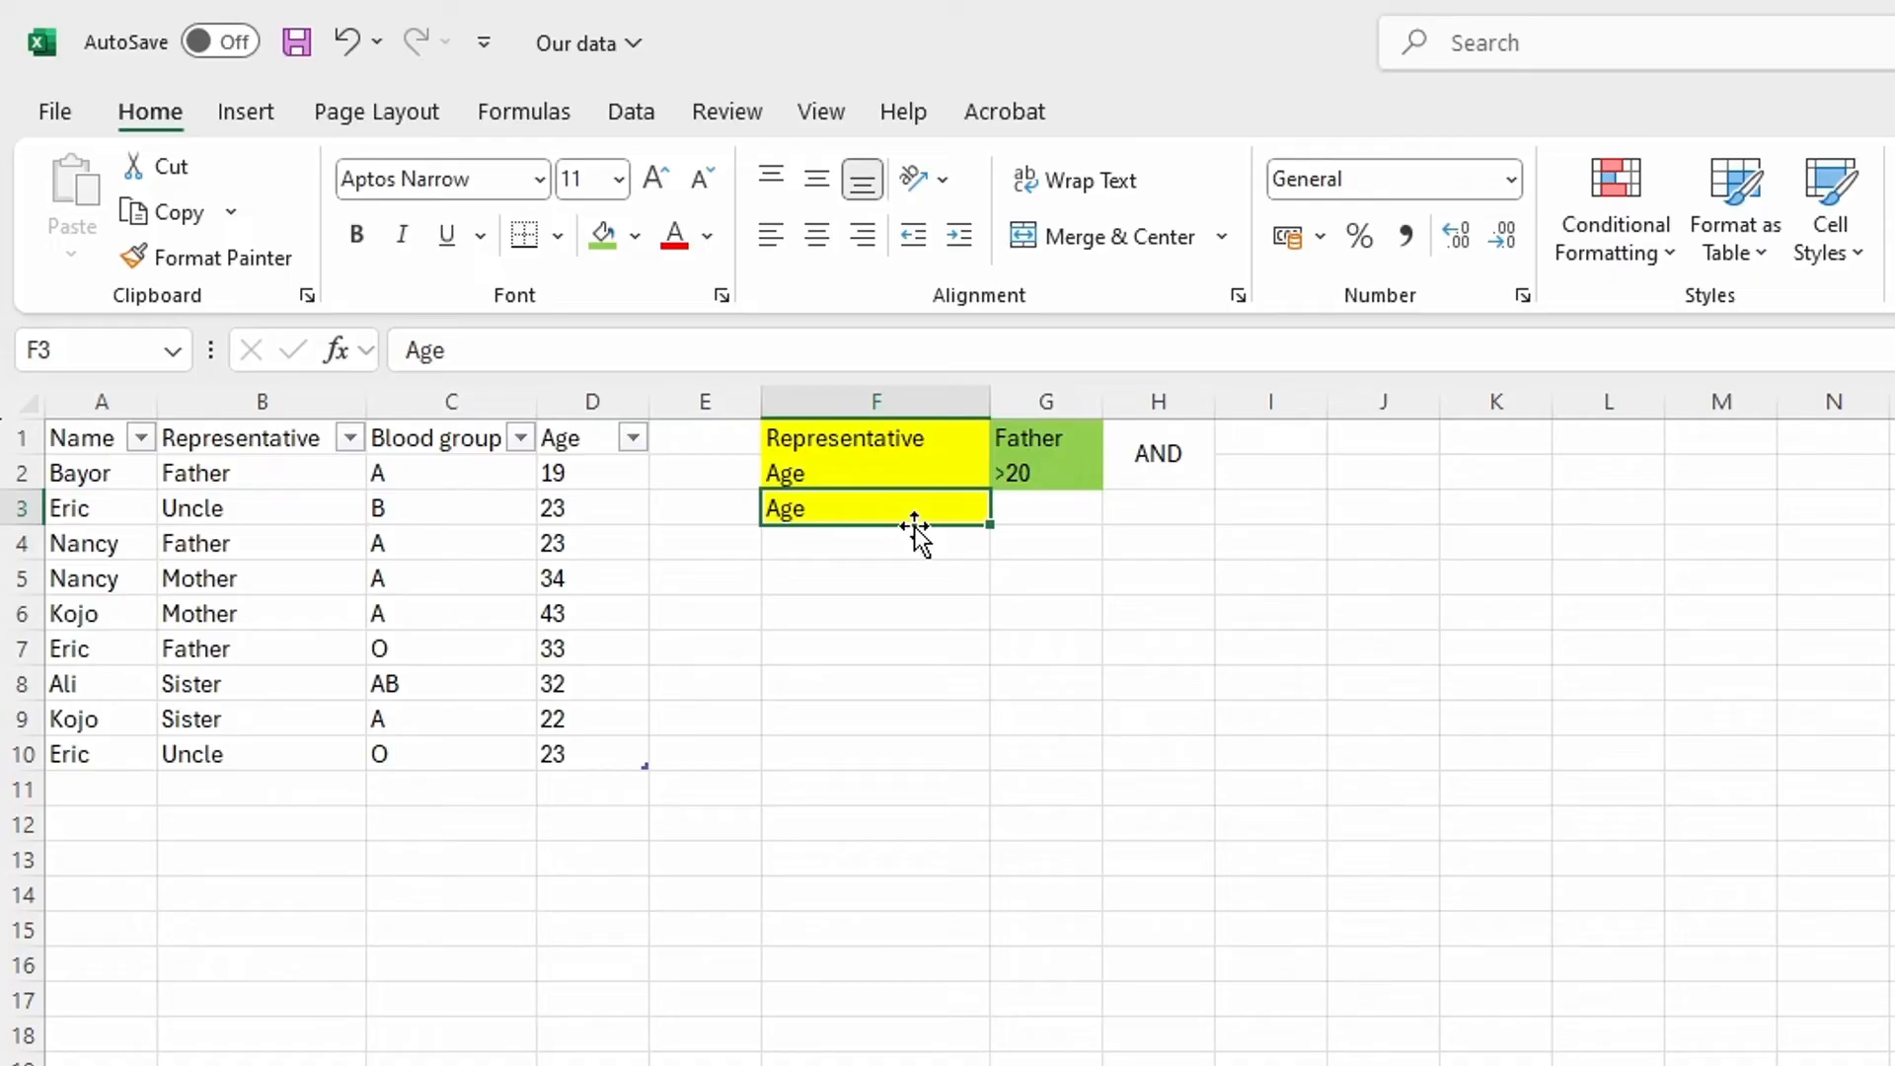
key(BackSpace)
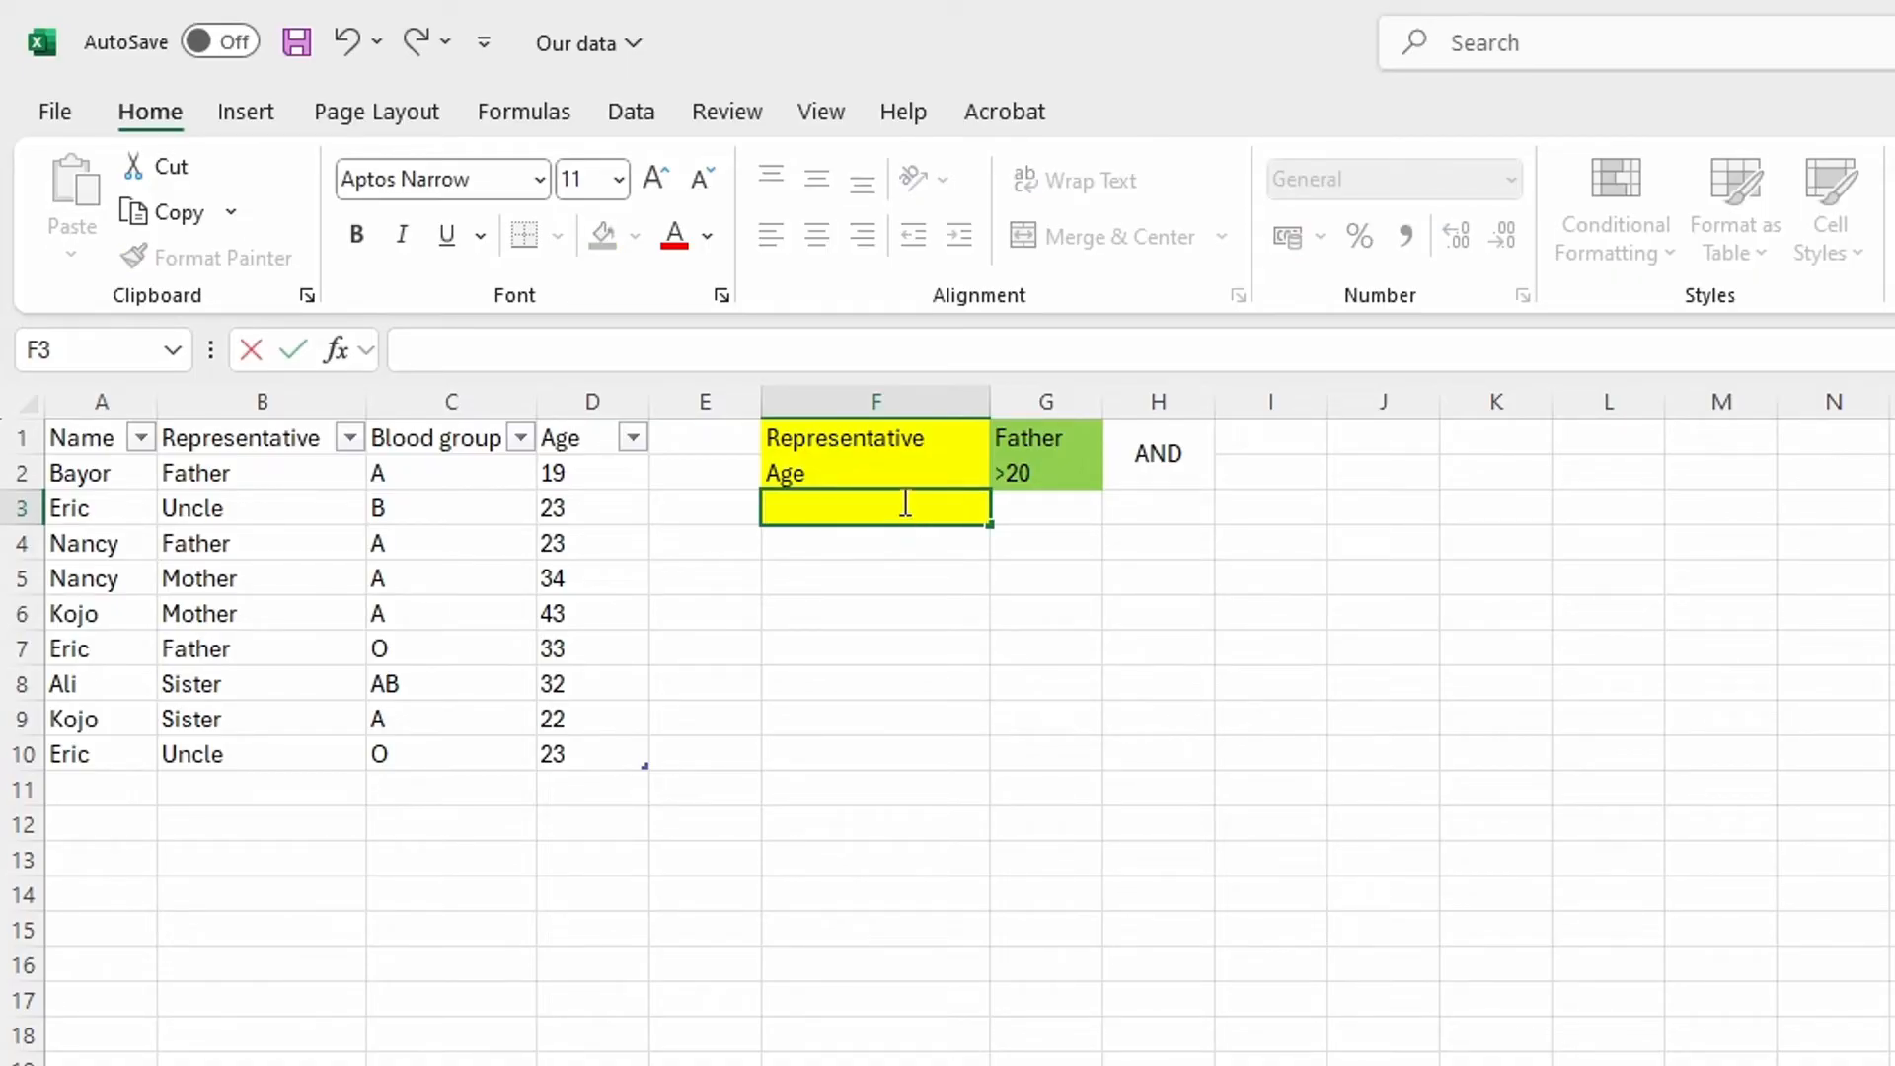
click(1039, 505)
drag(1173, 503, 888, 507)
click(1088, 242)
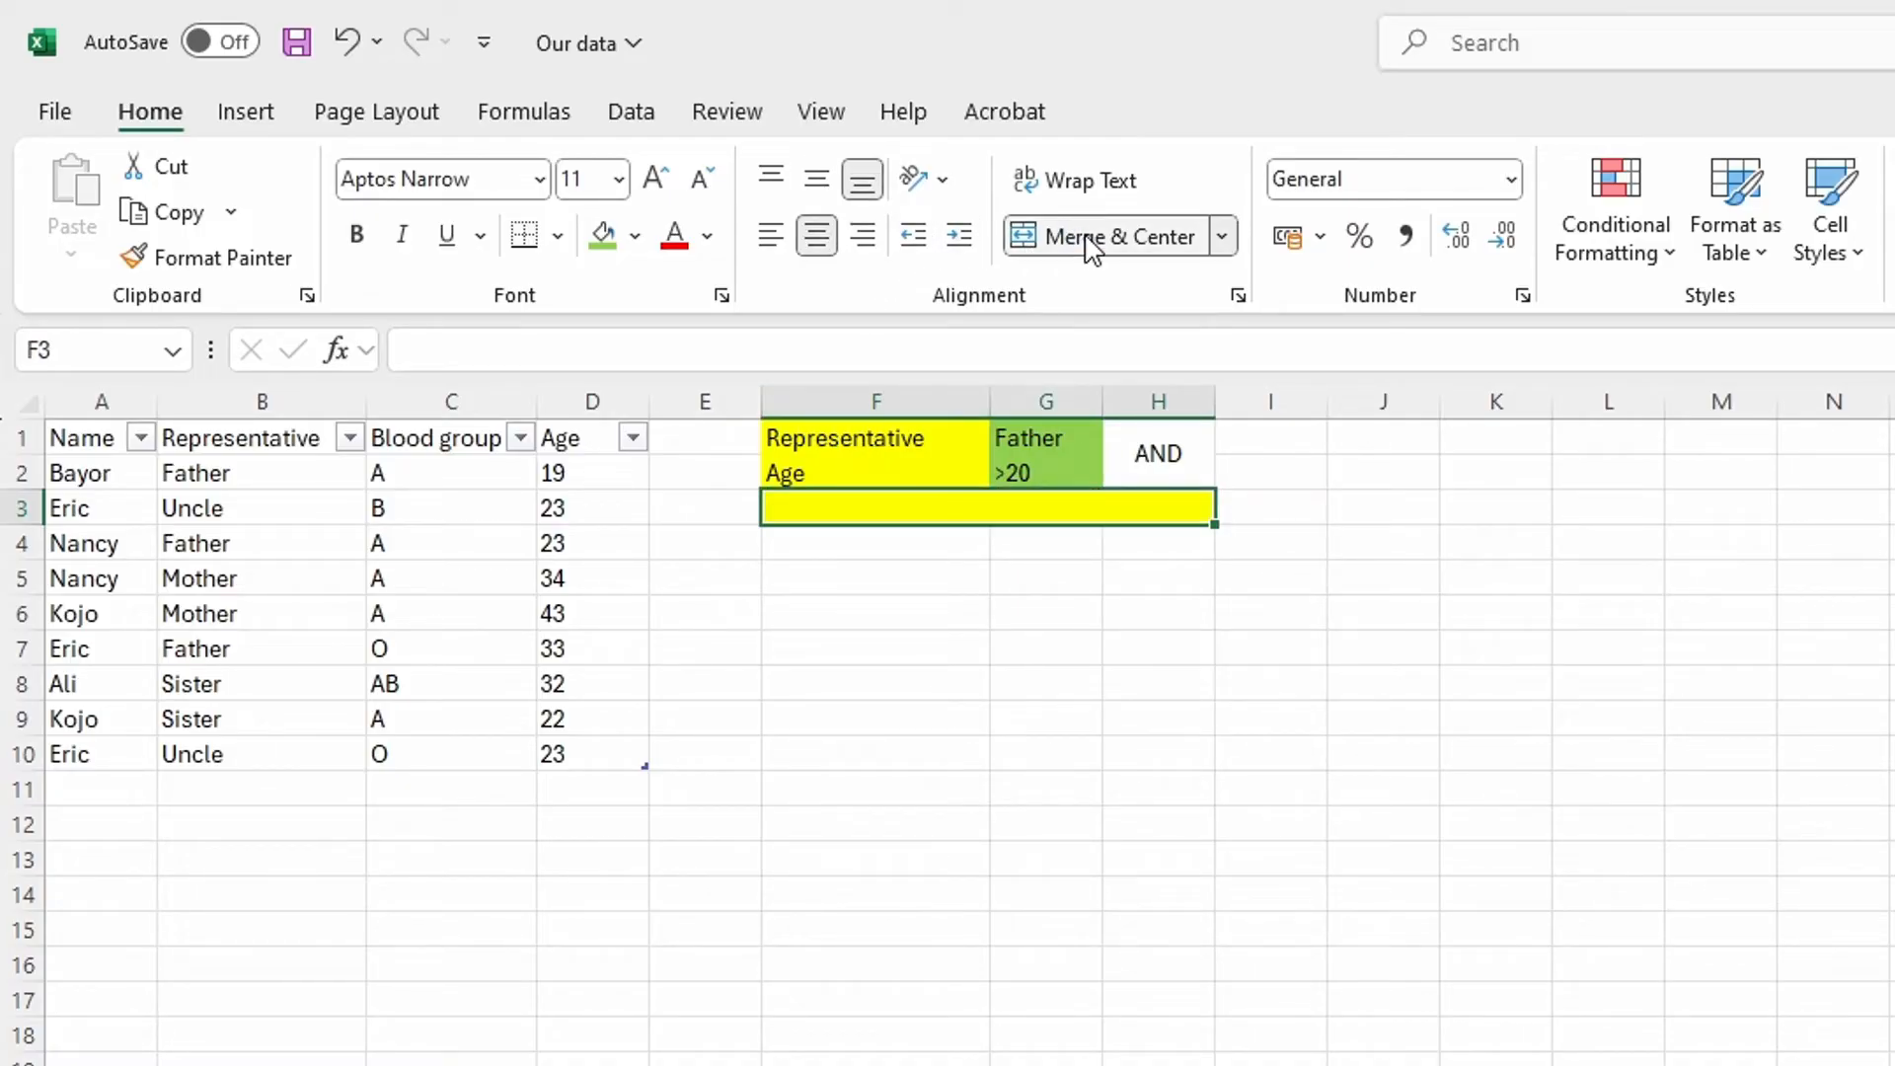
Remove the fill color from the merged F3:H3 cell and enter OR in it
click(634, 247)
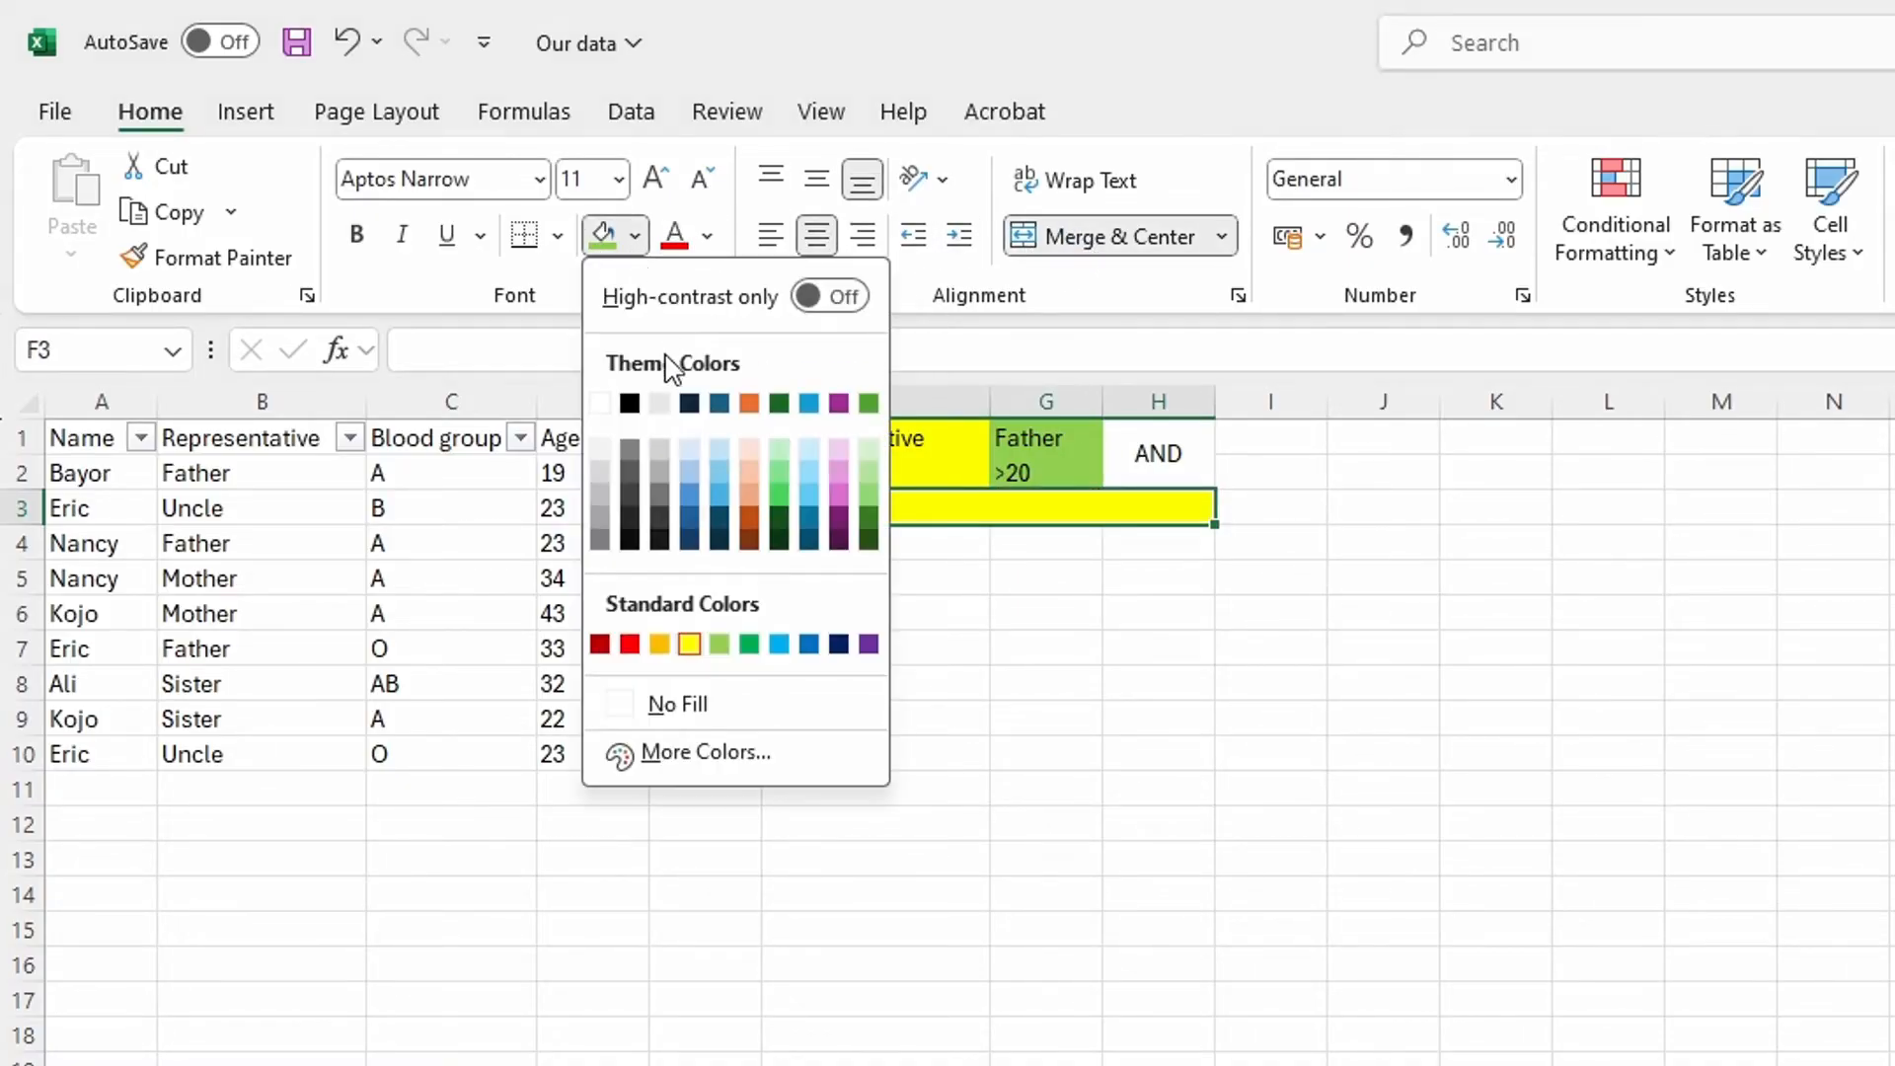
click(665, 706)
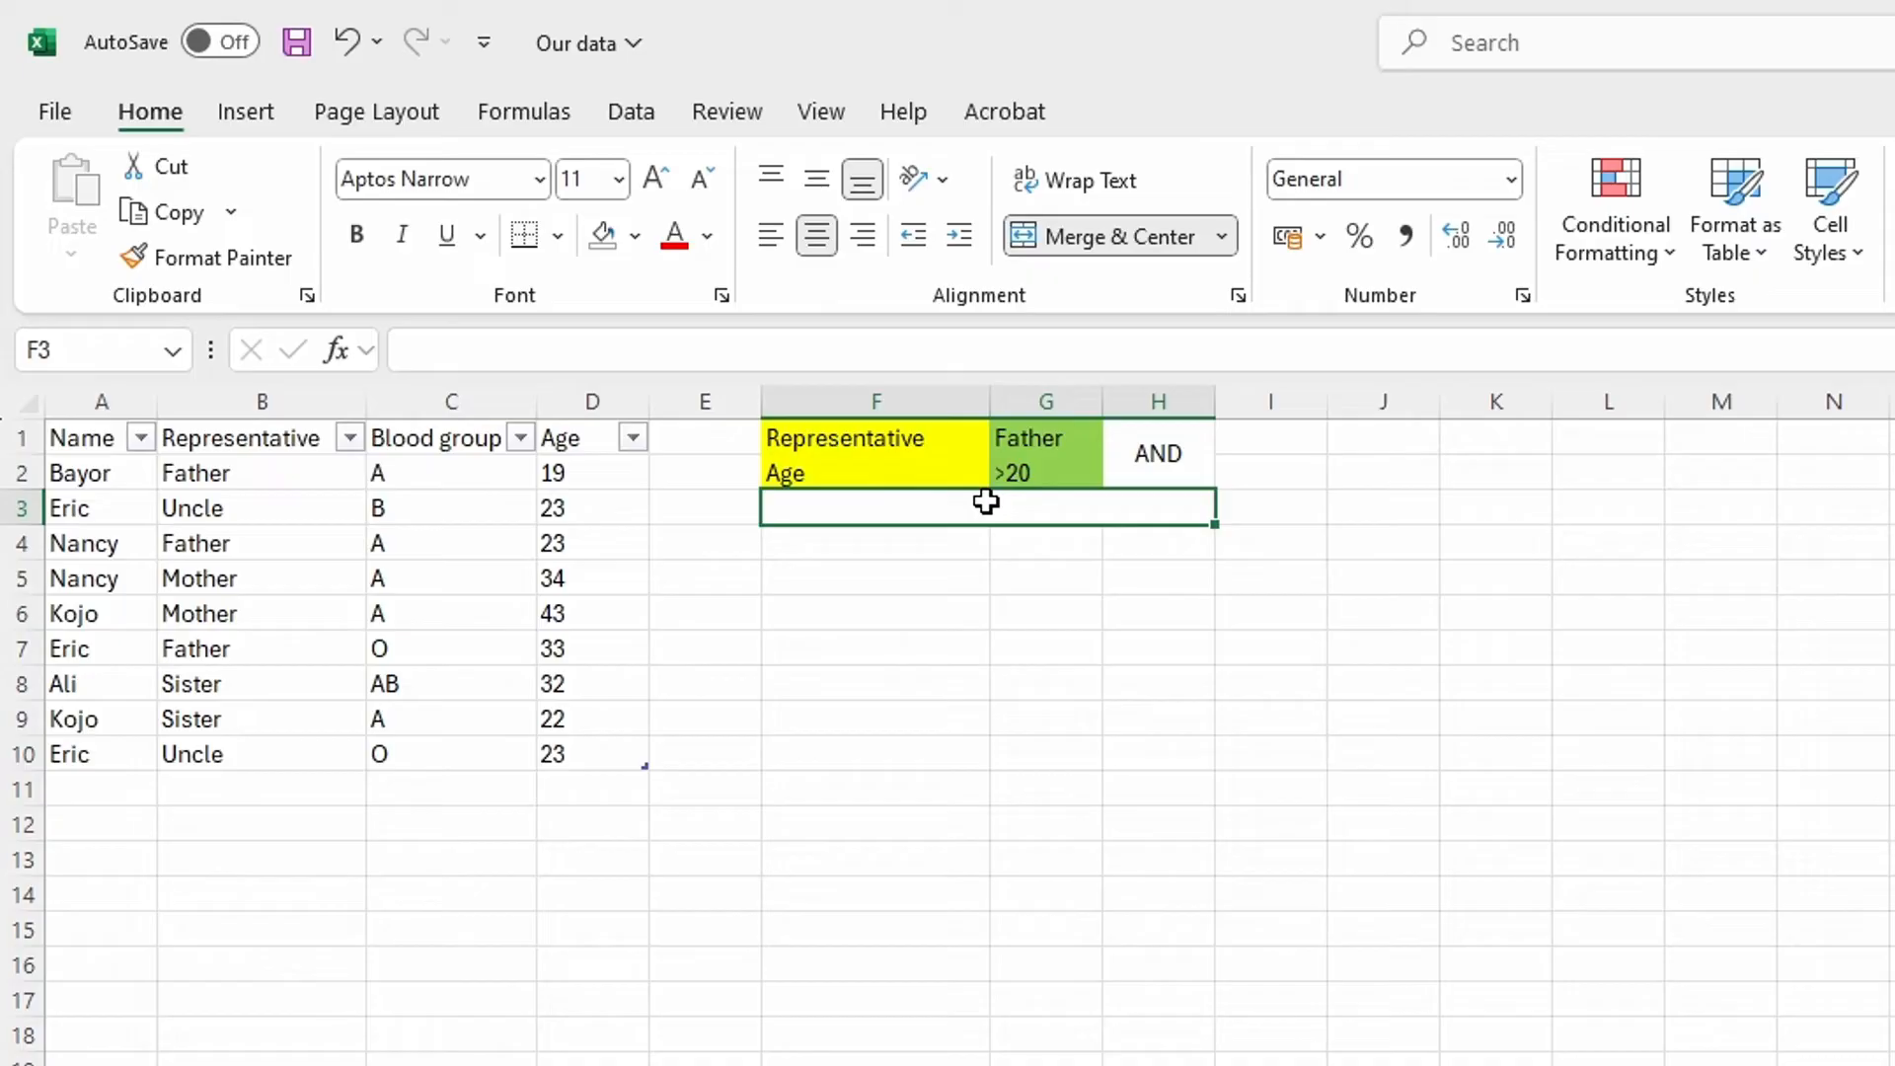
text(o)
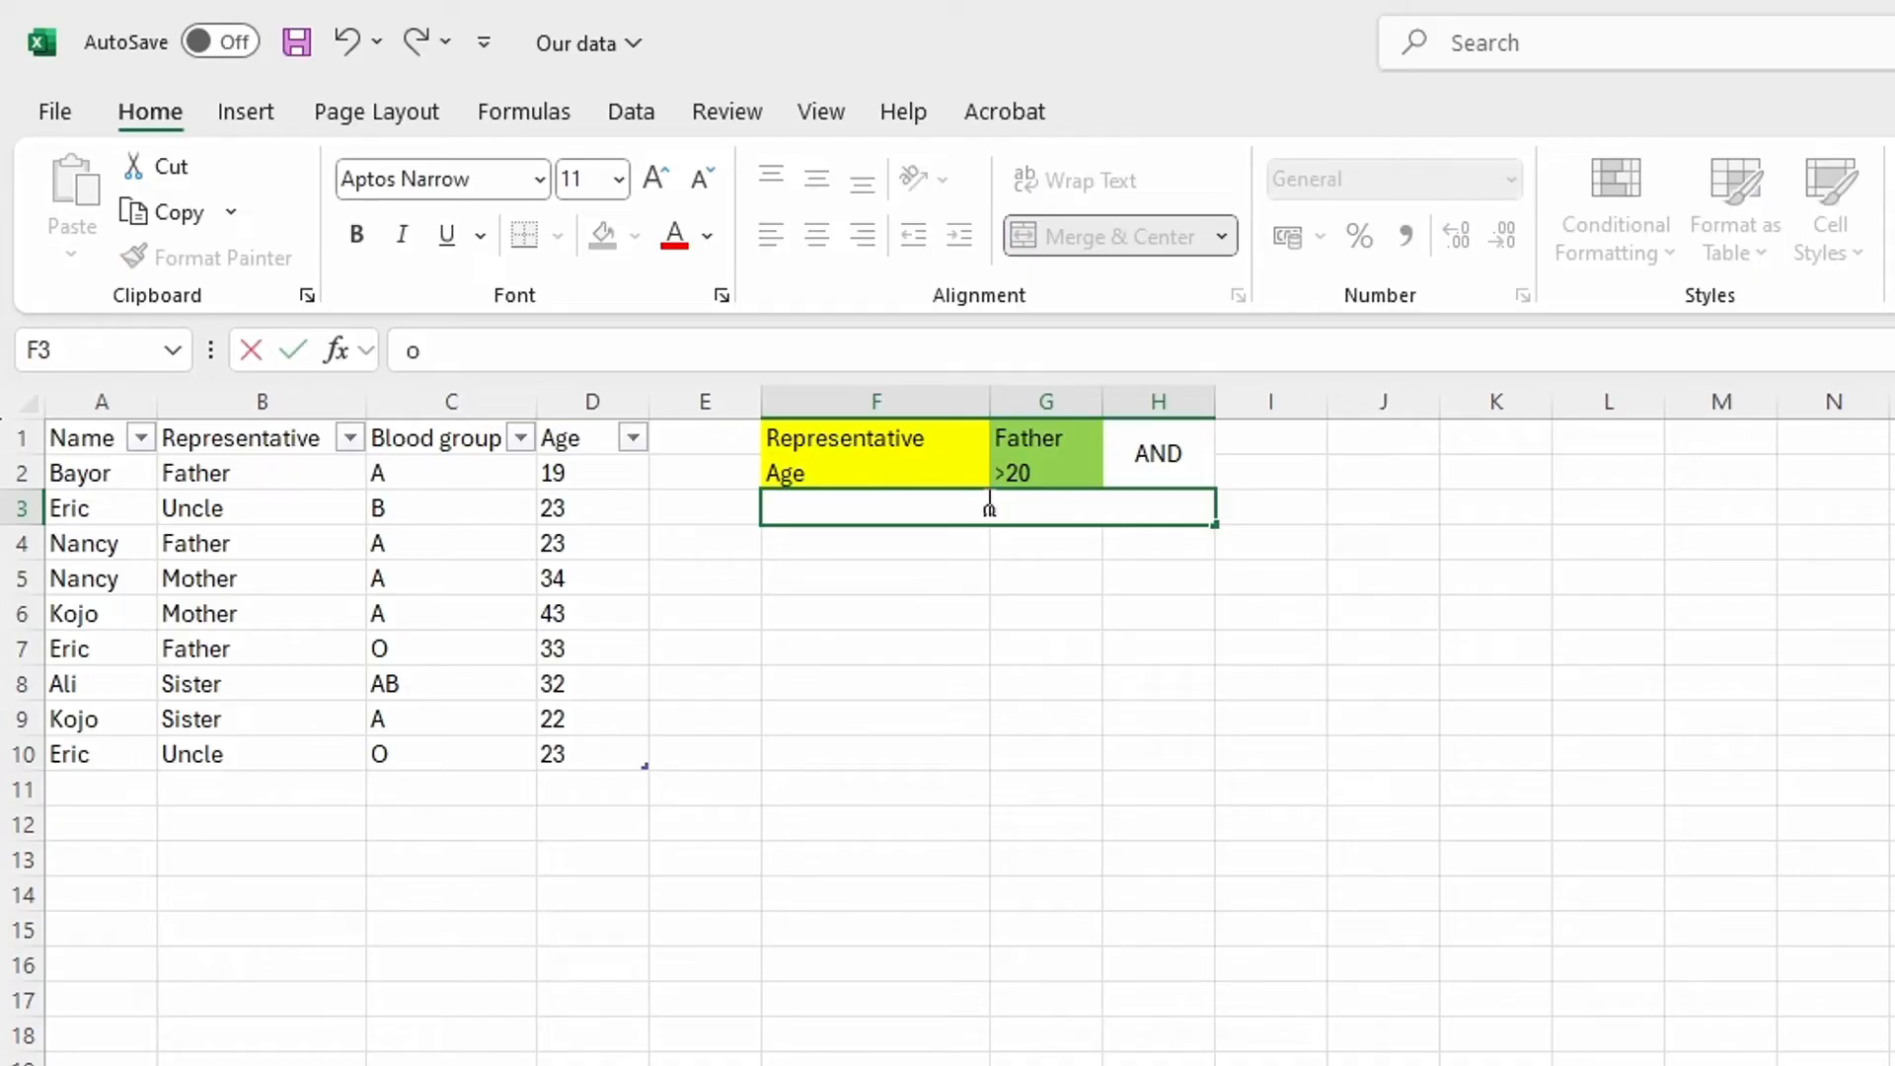
key(BackSpace)
text(OR)
Enter the criterion label Blood group in F4 and its value A in G4
click(880, 554)
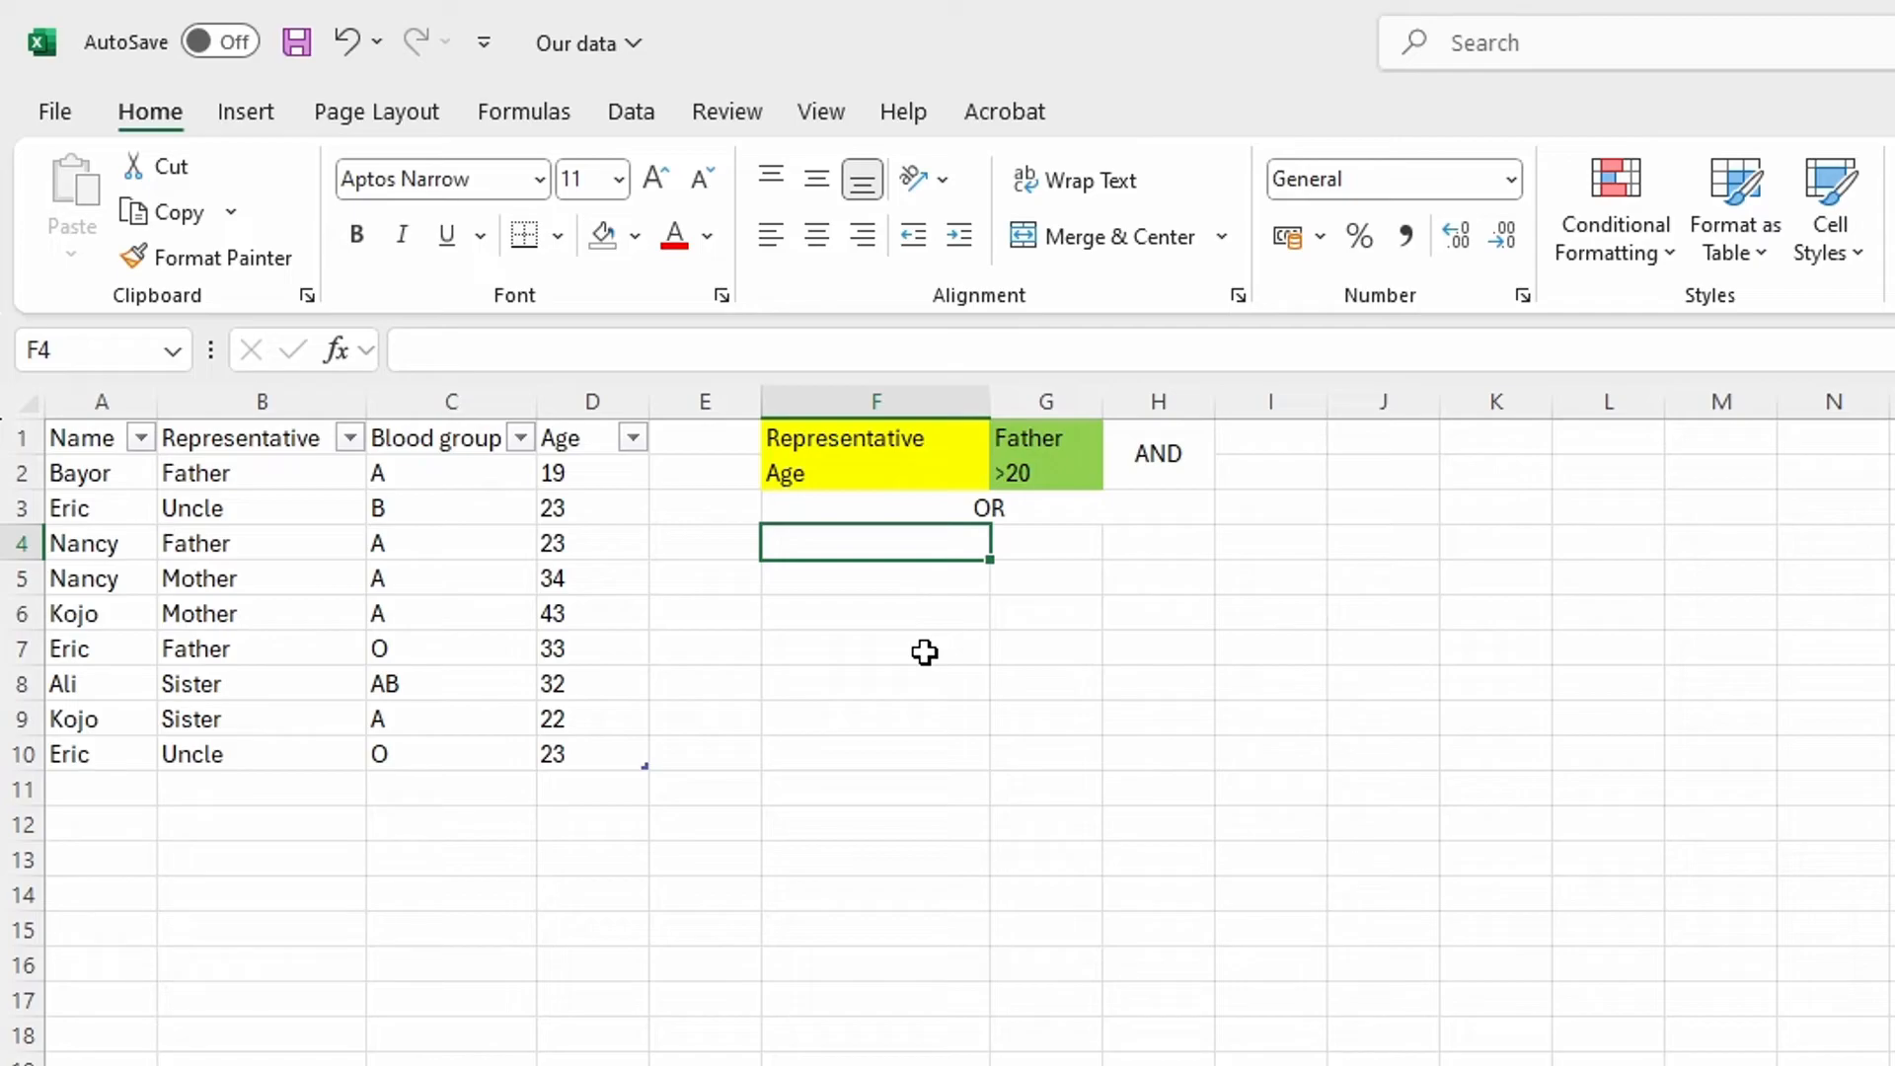
text(bLOO)
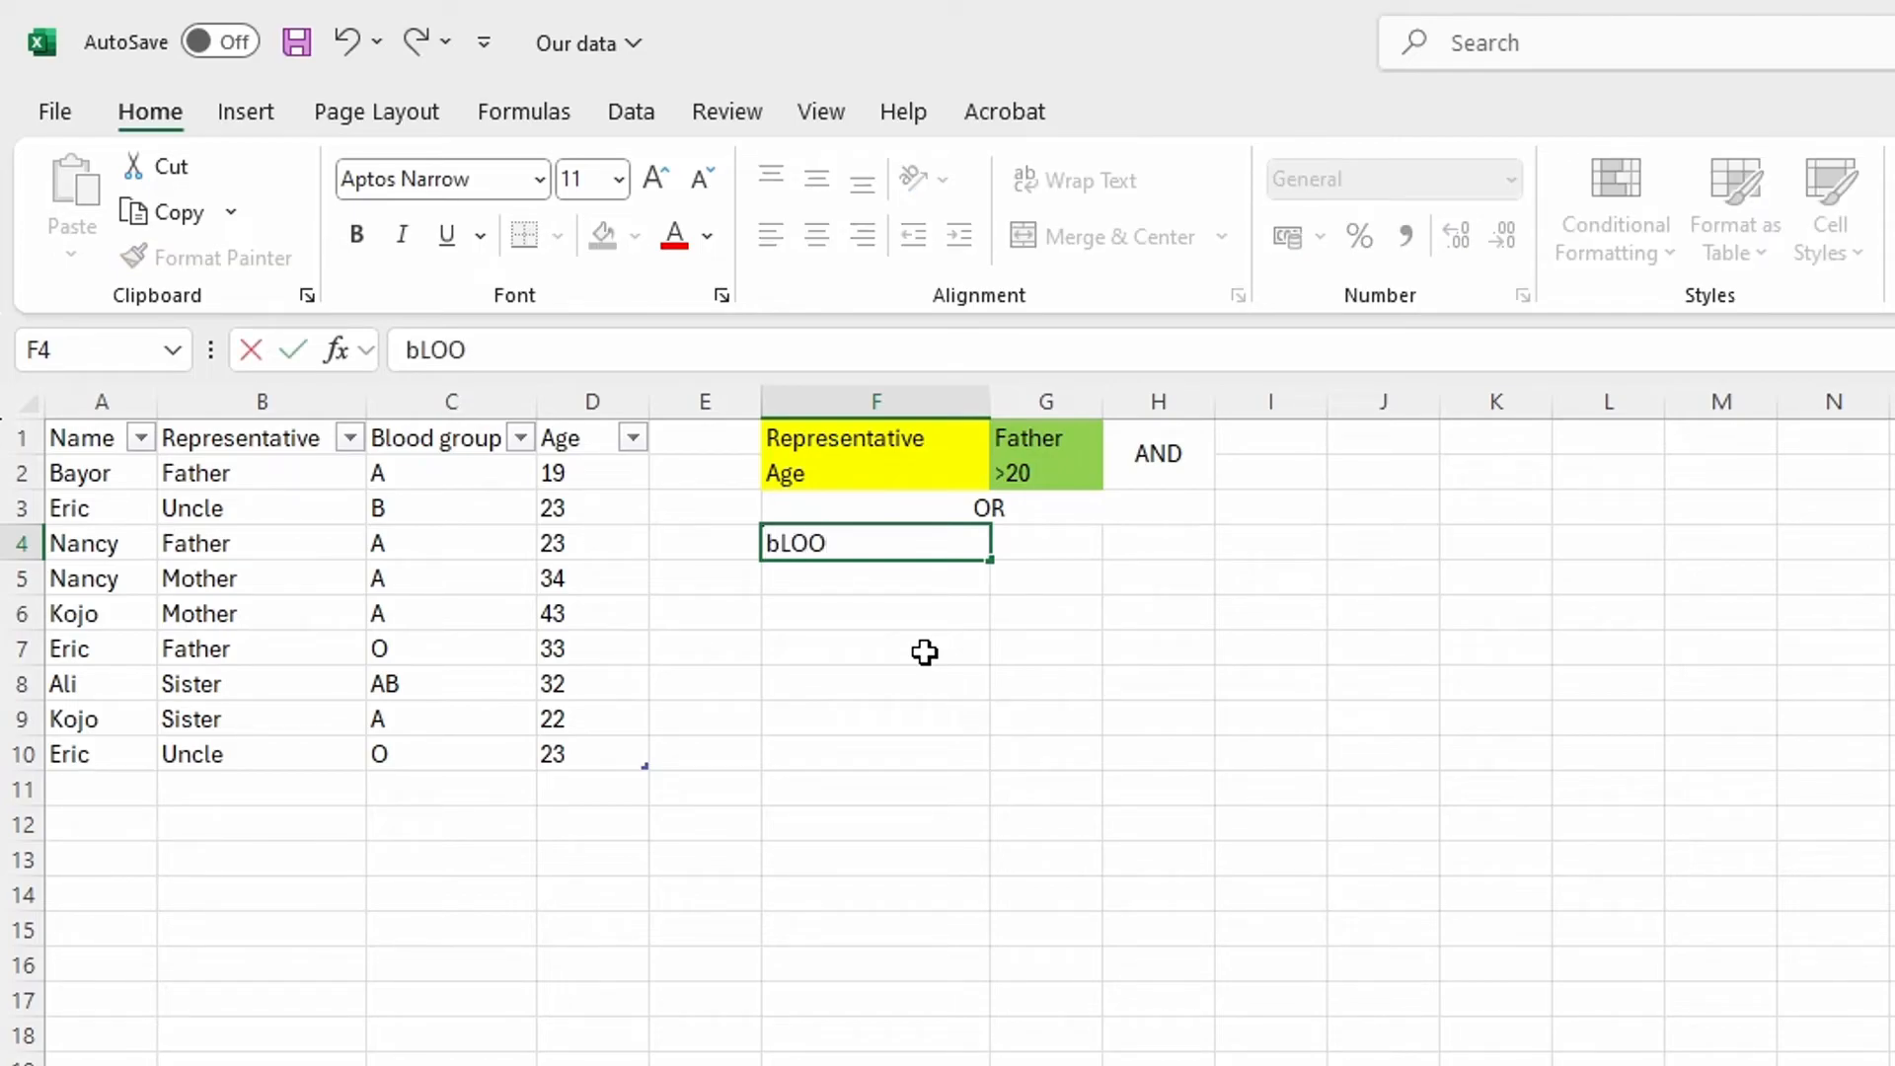
key(BackSpace)
key(BackSpace)
key(BackSpace)
key(BackSpace)
text(Blood group)
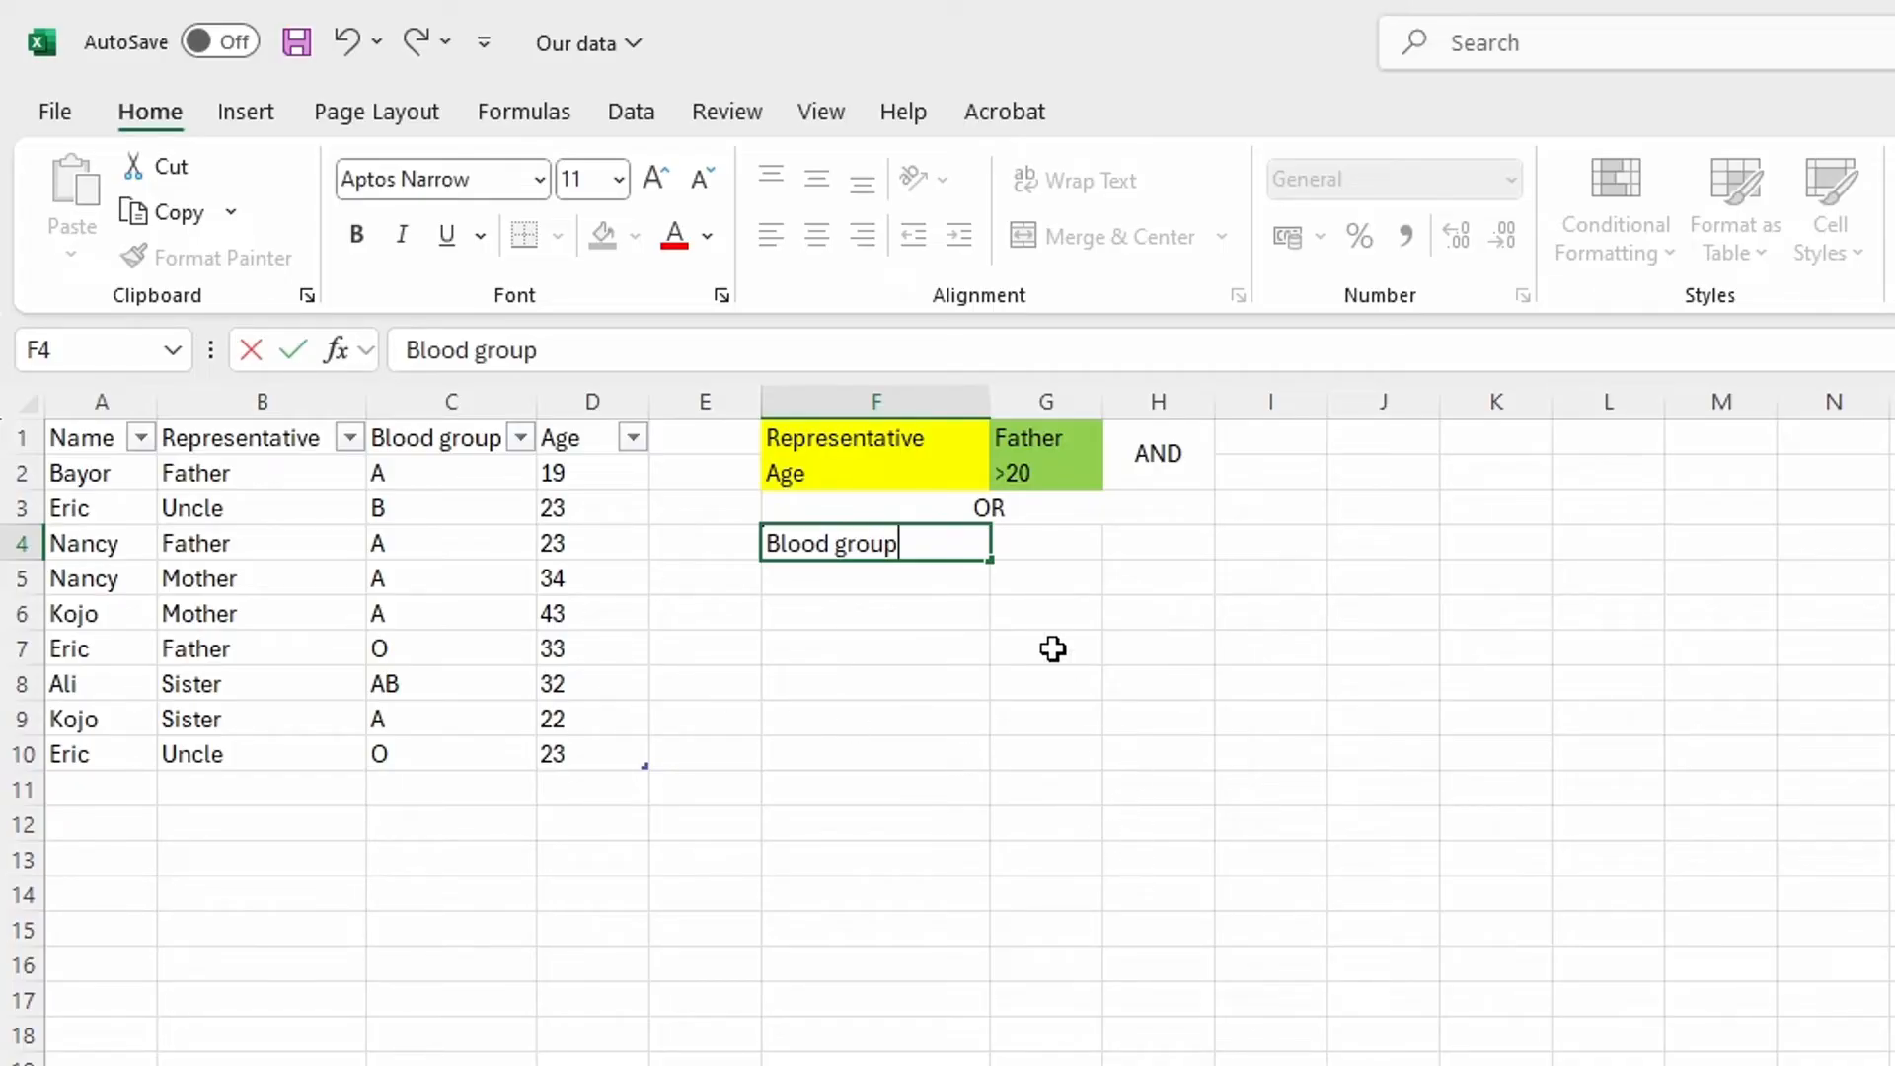
click(1042, 538)
text(A)
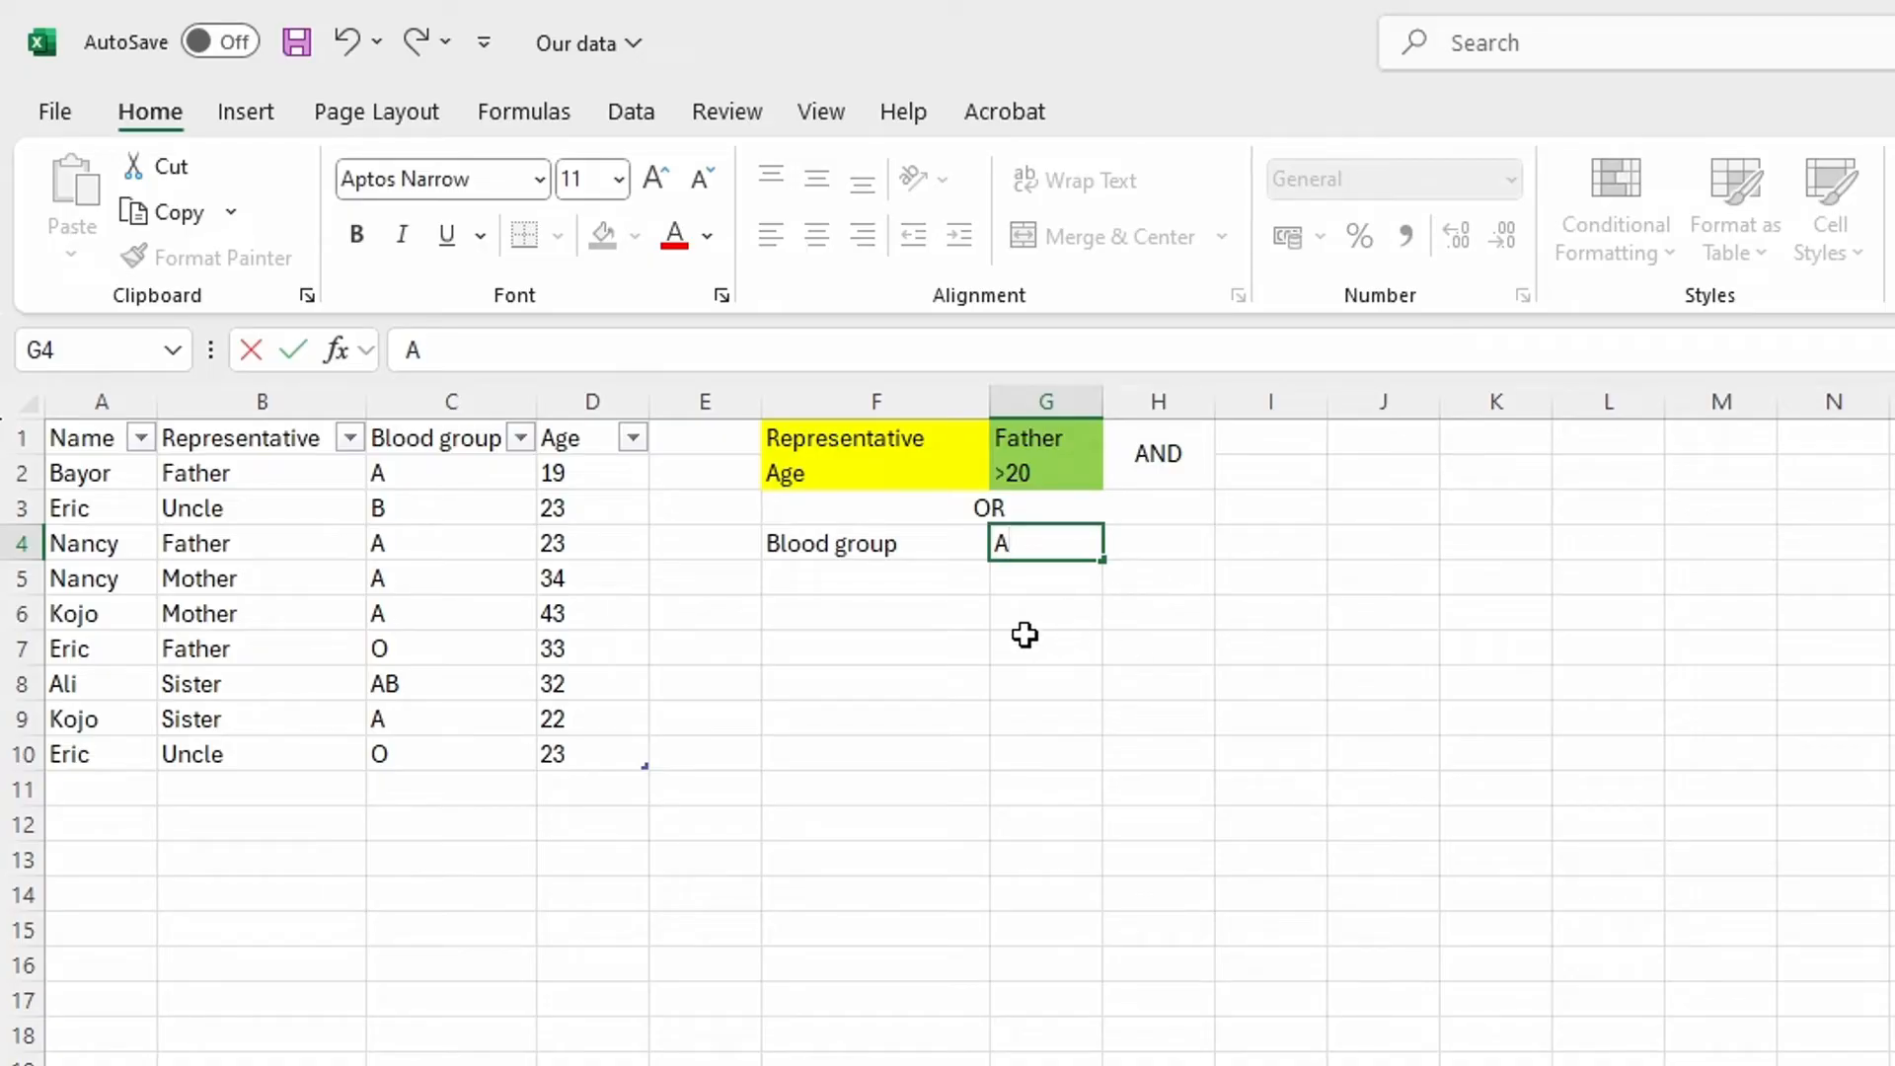
click(1025, 635)
Merge and center H4:H5, enter AND in the merged cell, and align it vertically to the middle
drag(1150, 545, 1164, 578)
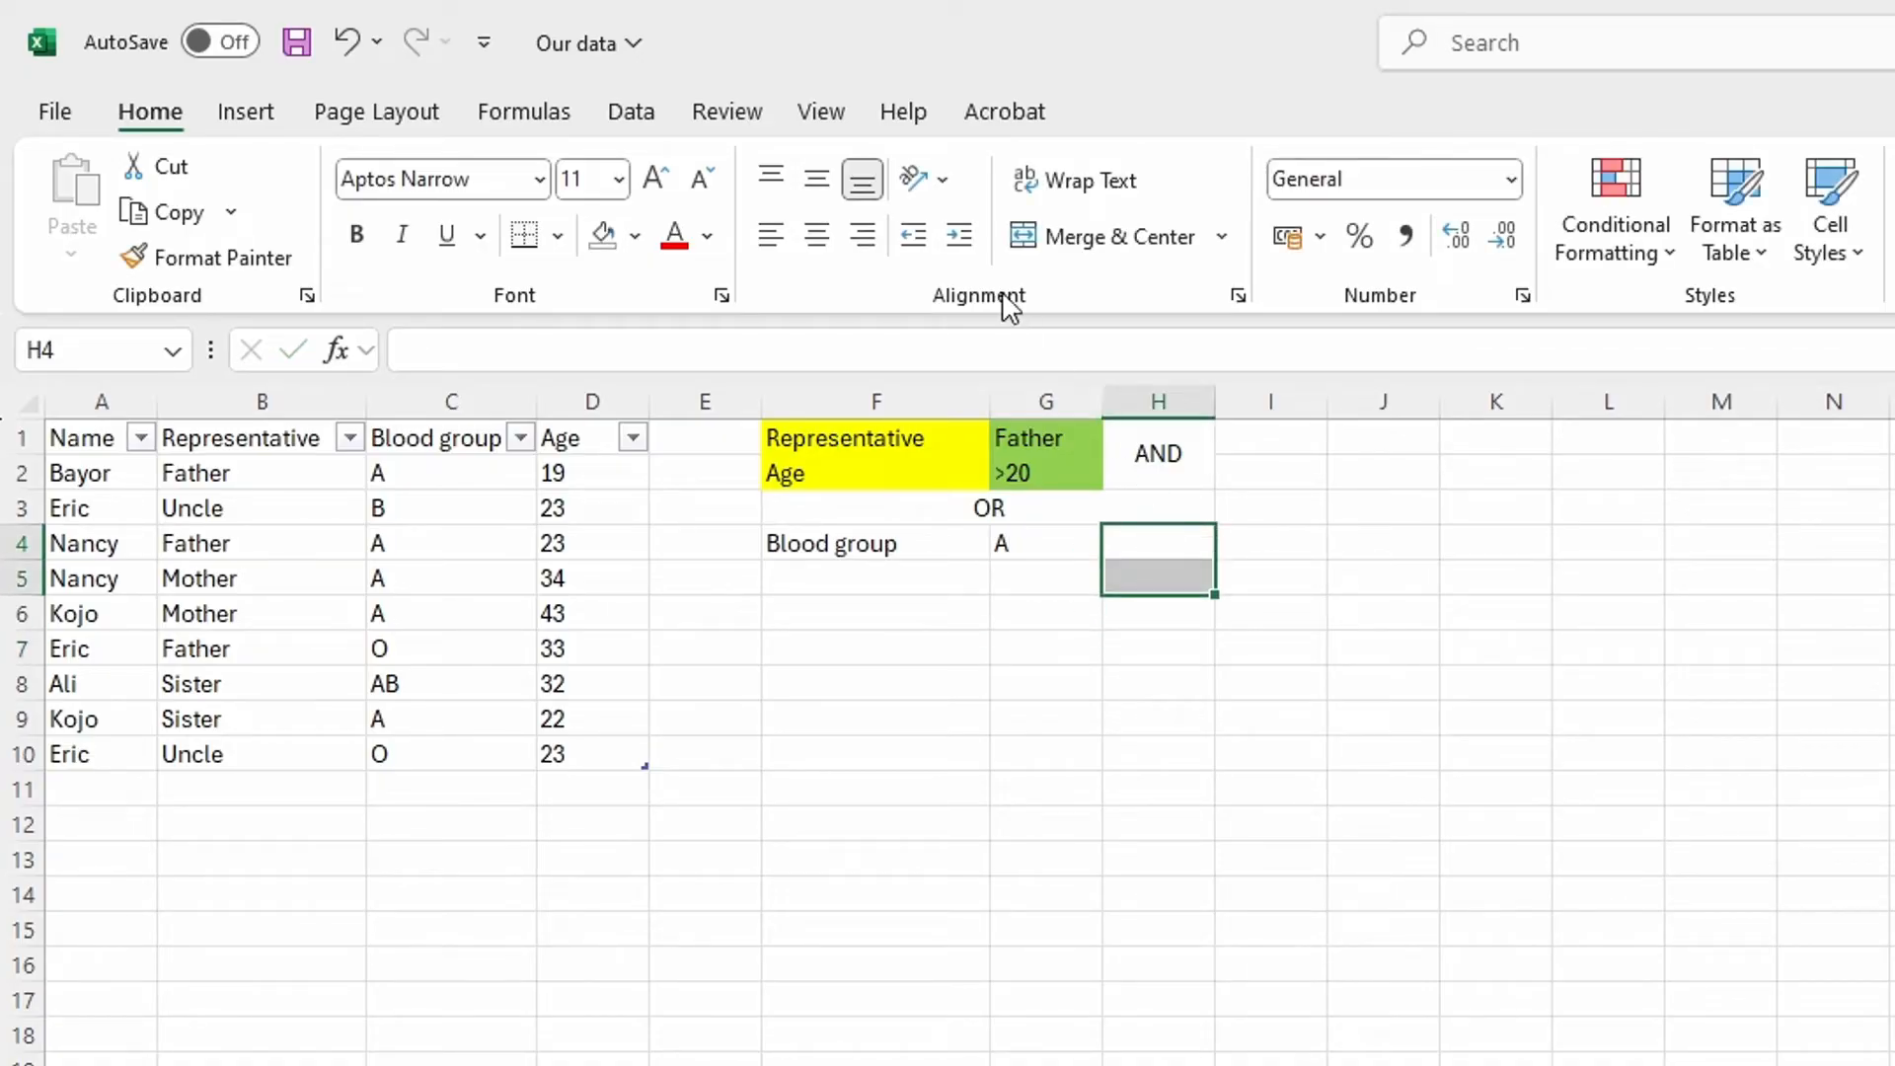
click(1120, 237)
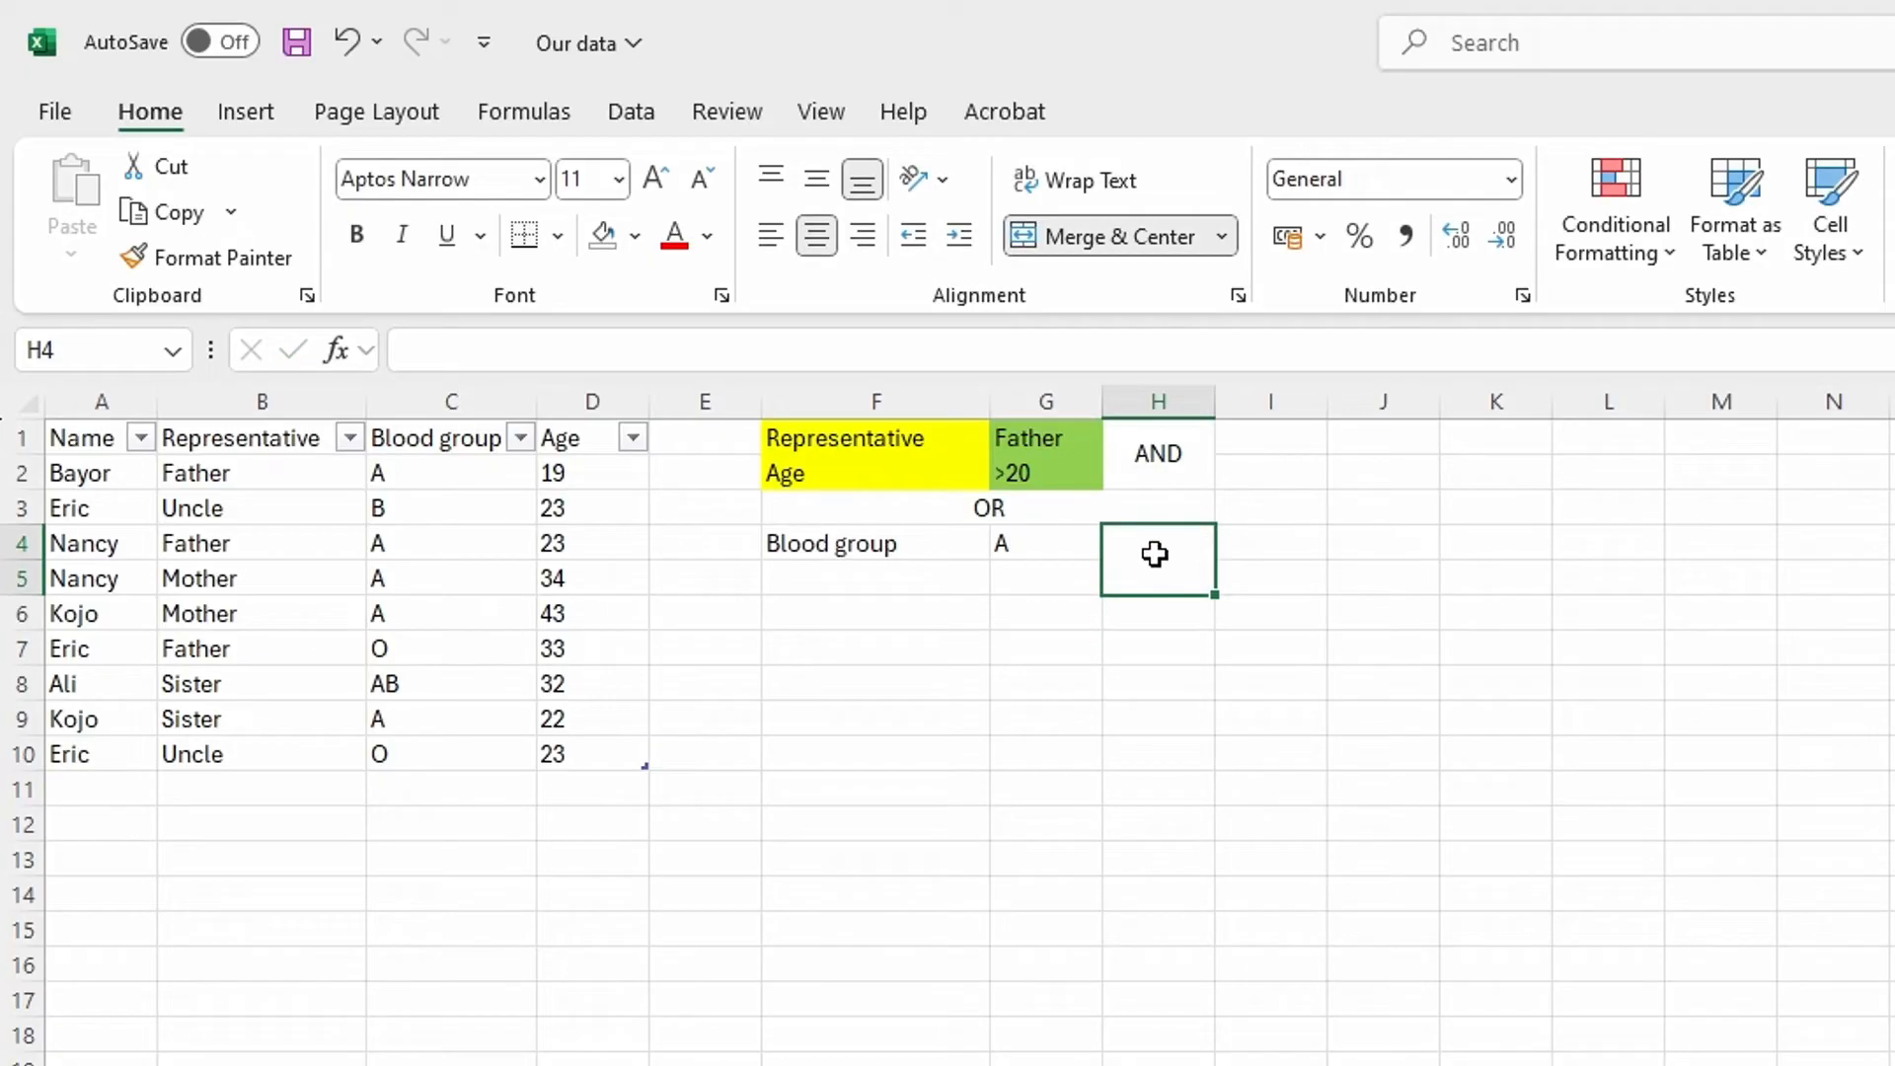
text(a)
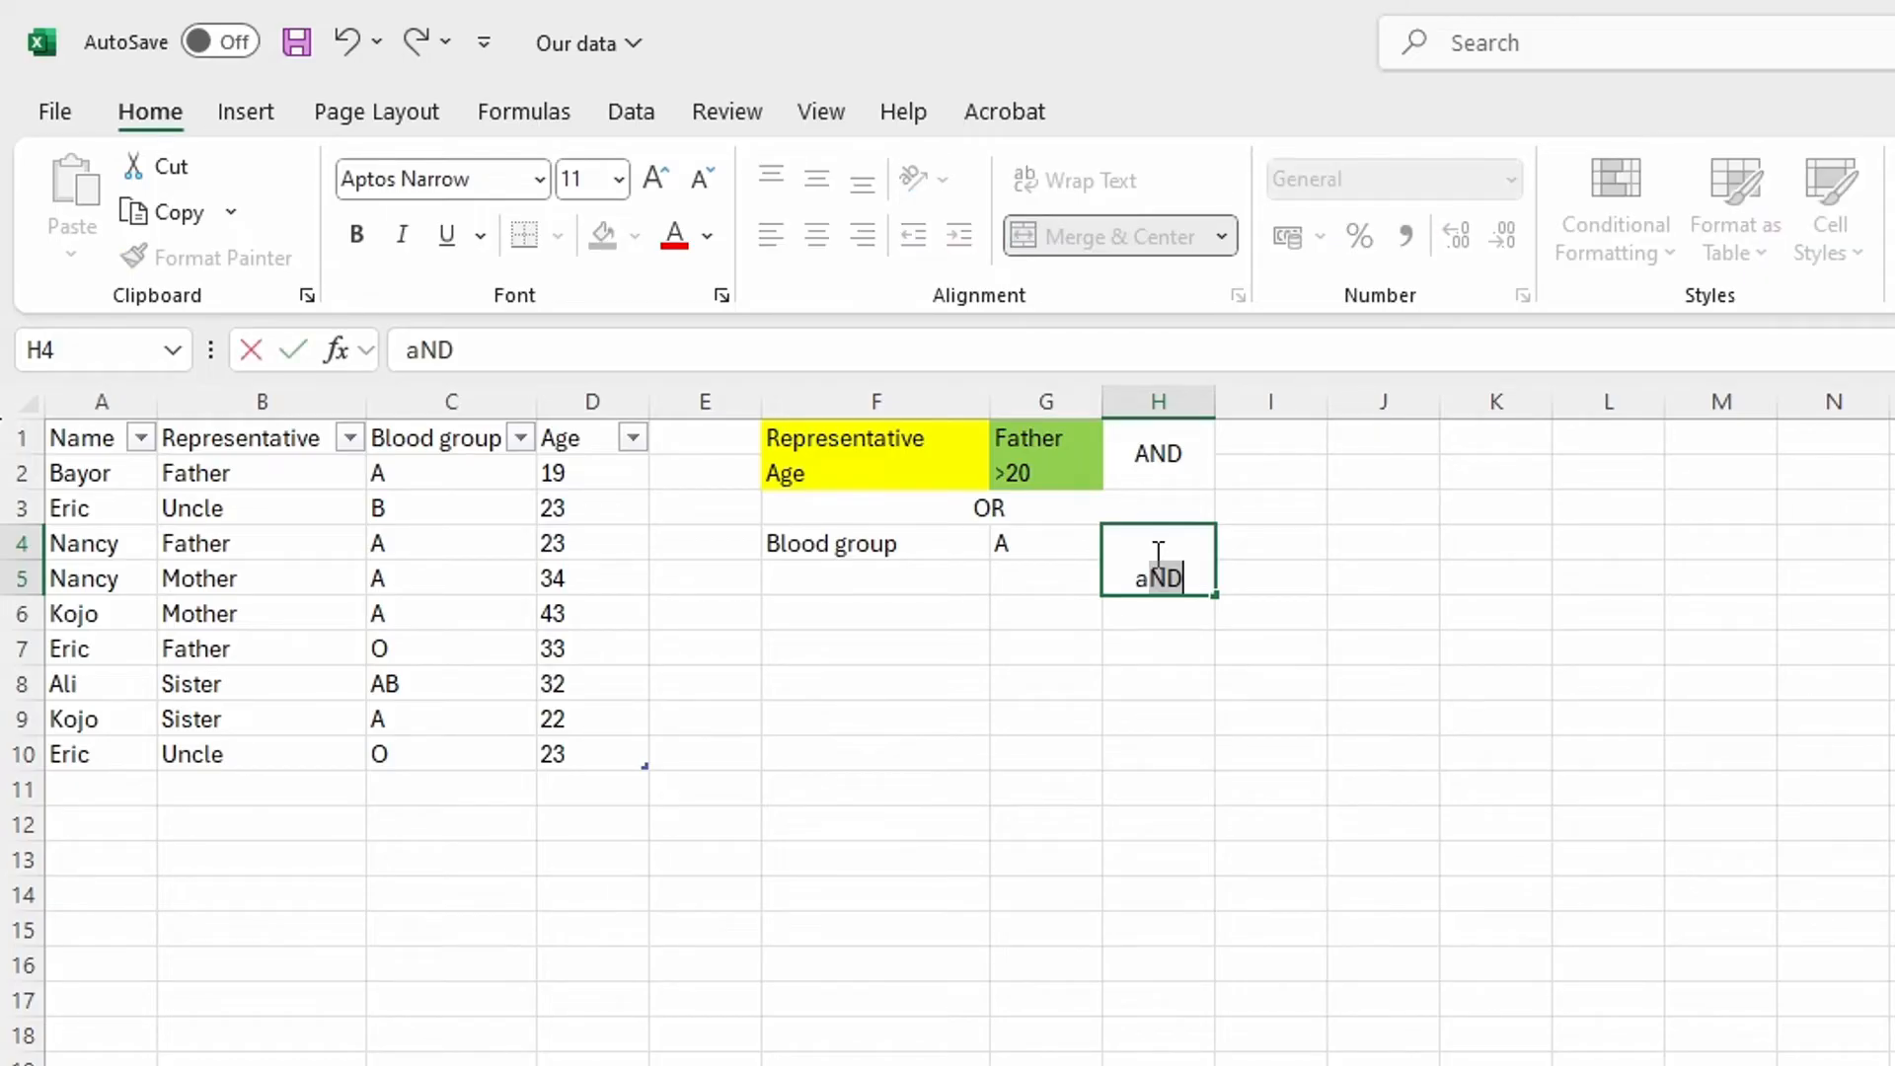
click(1016, 575)
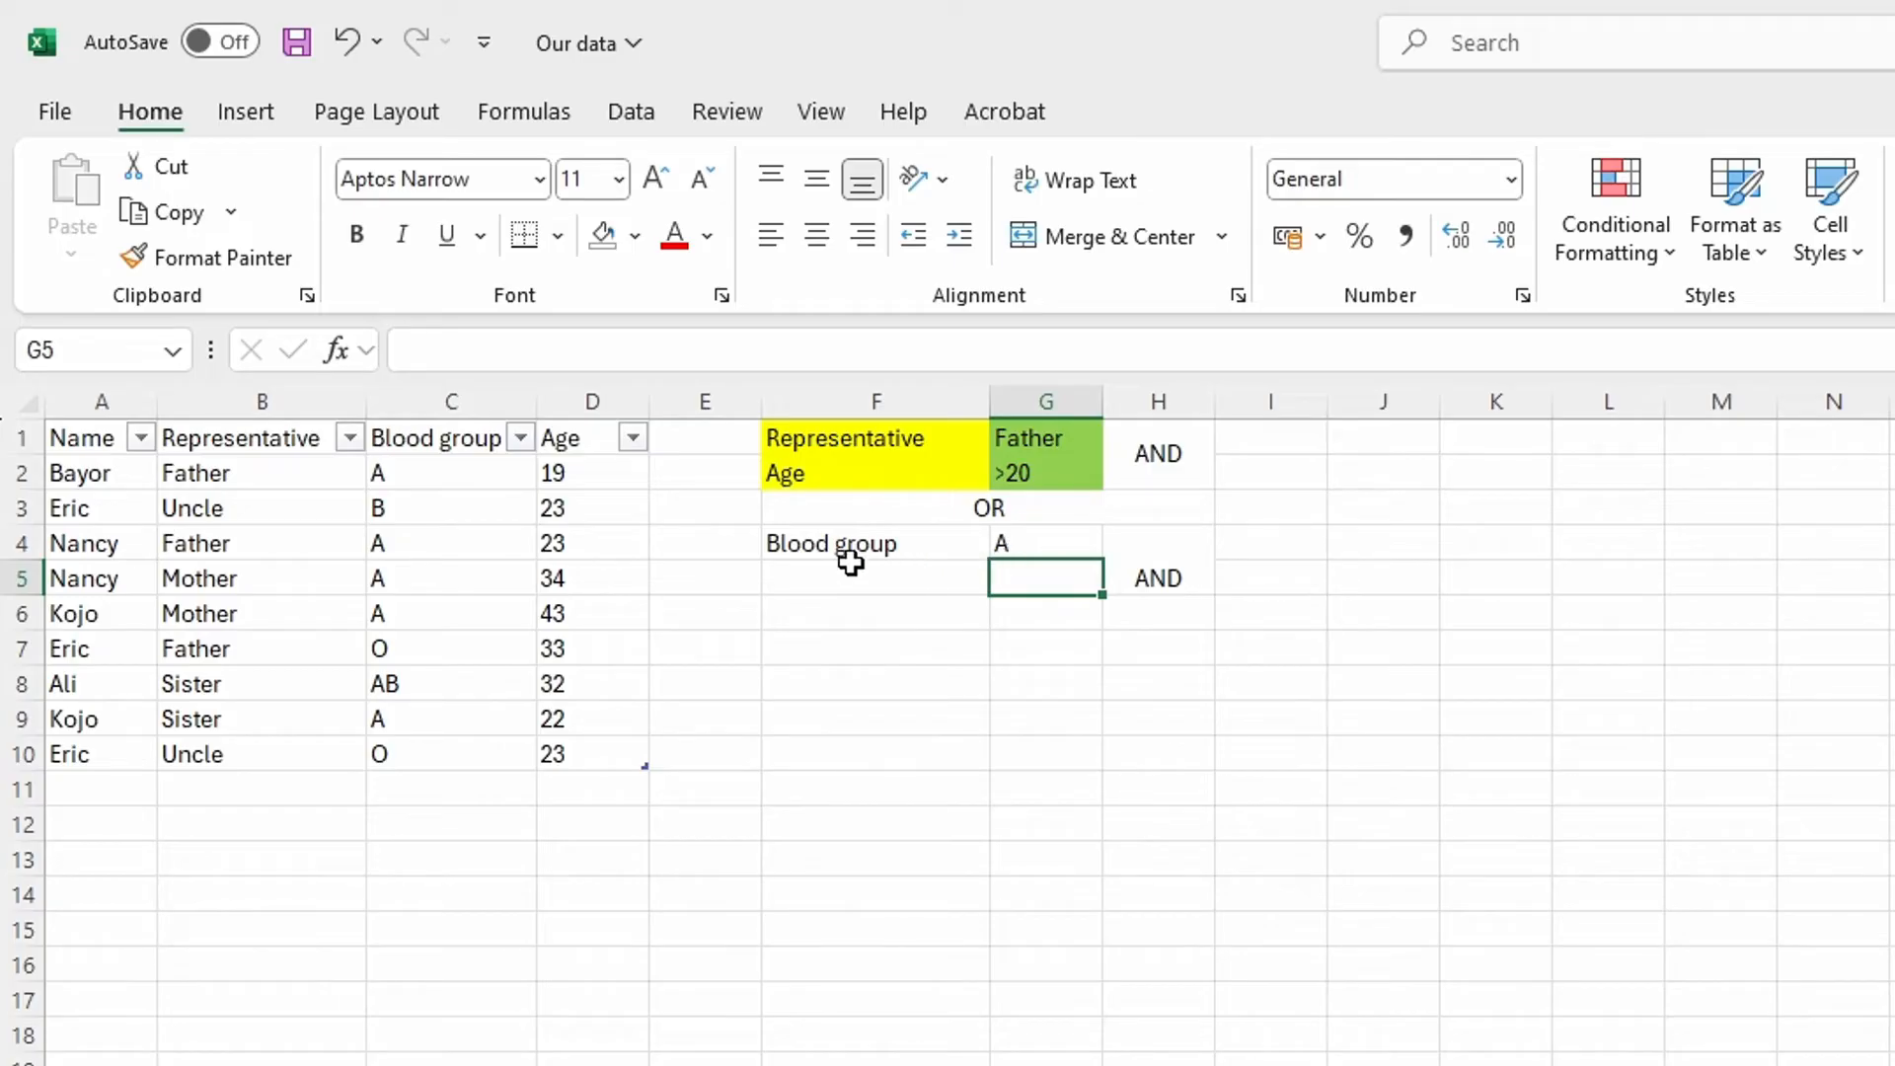
click(1161, 571)
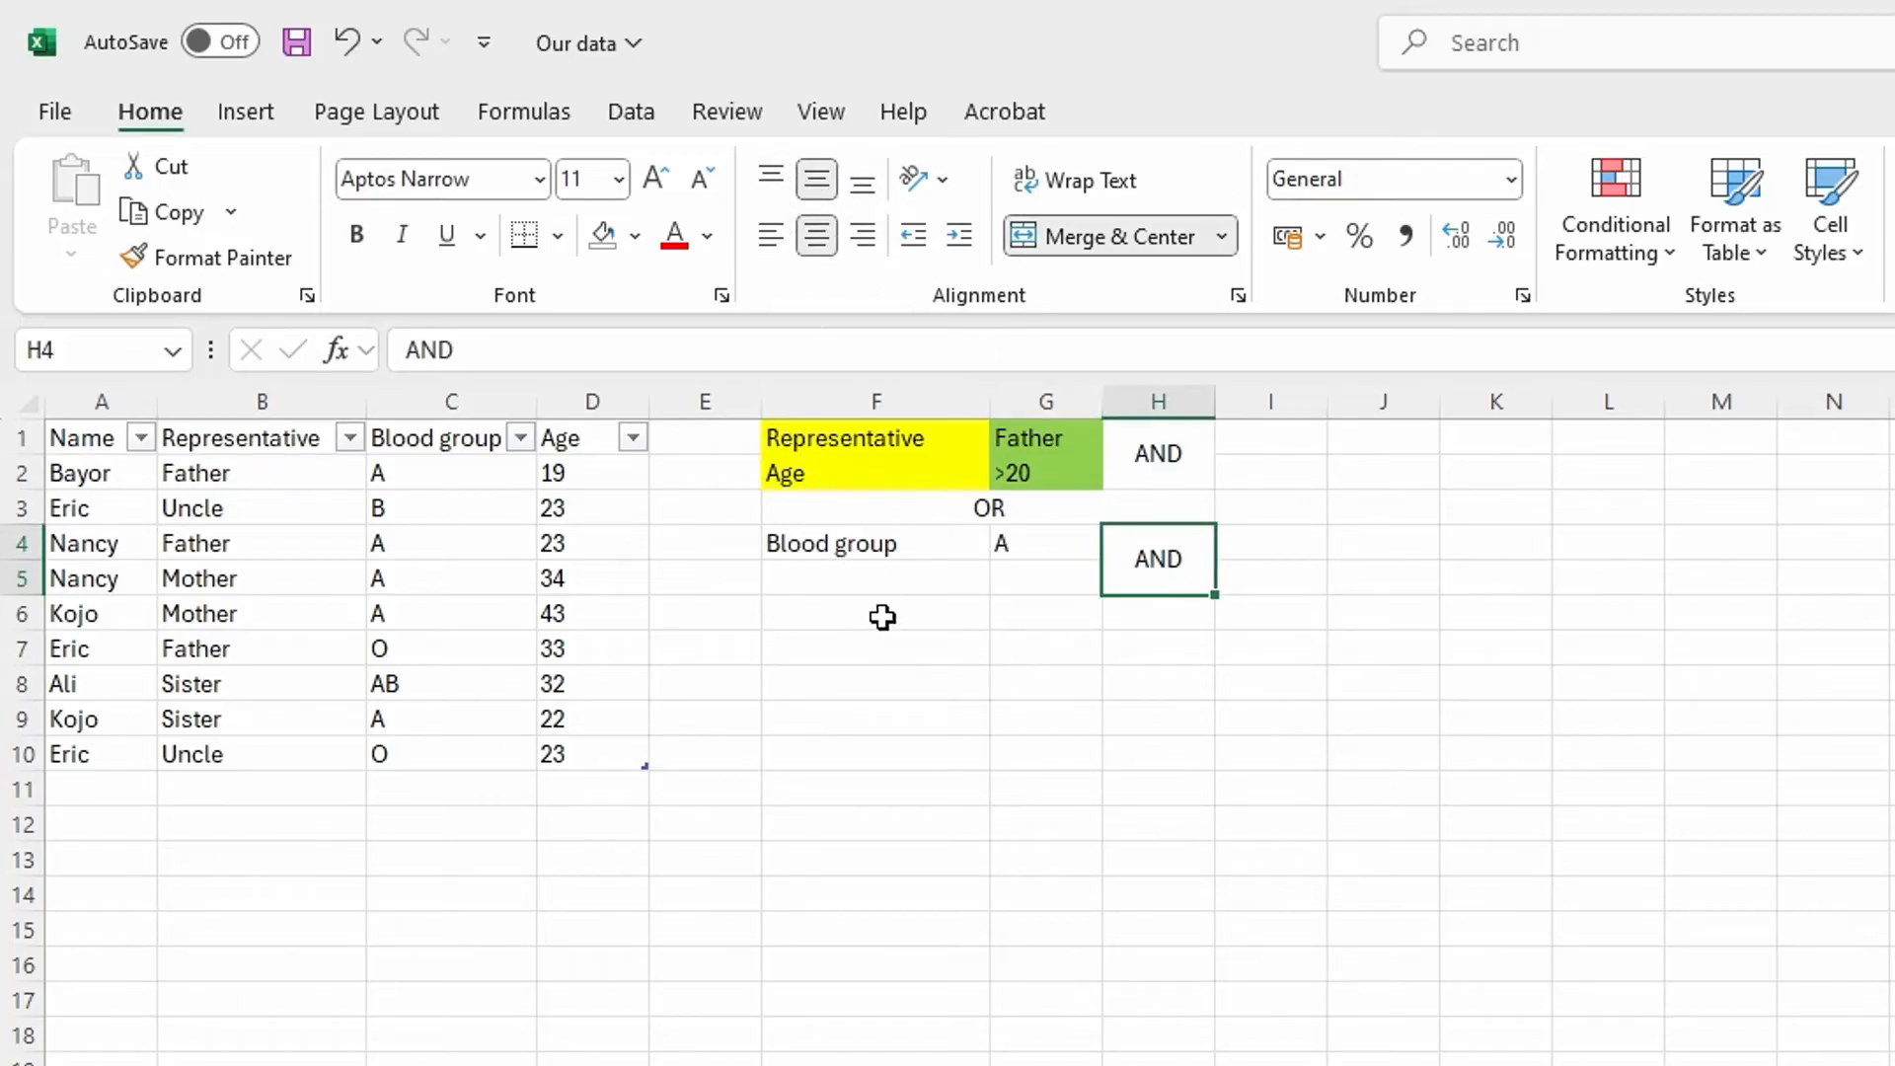
click(866, 575)
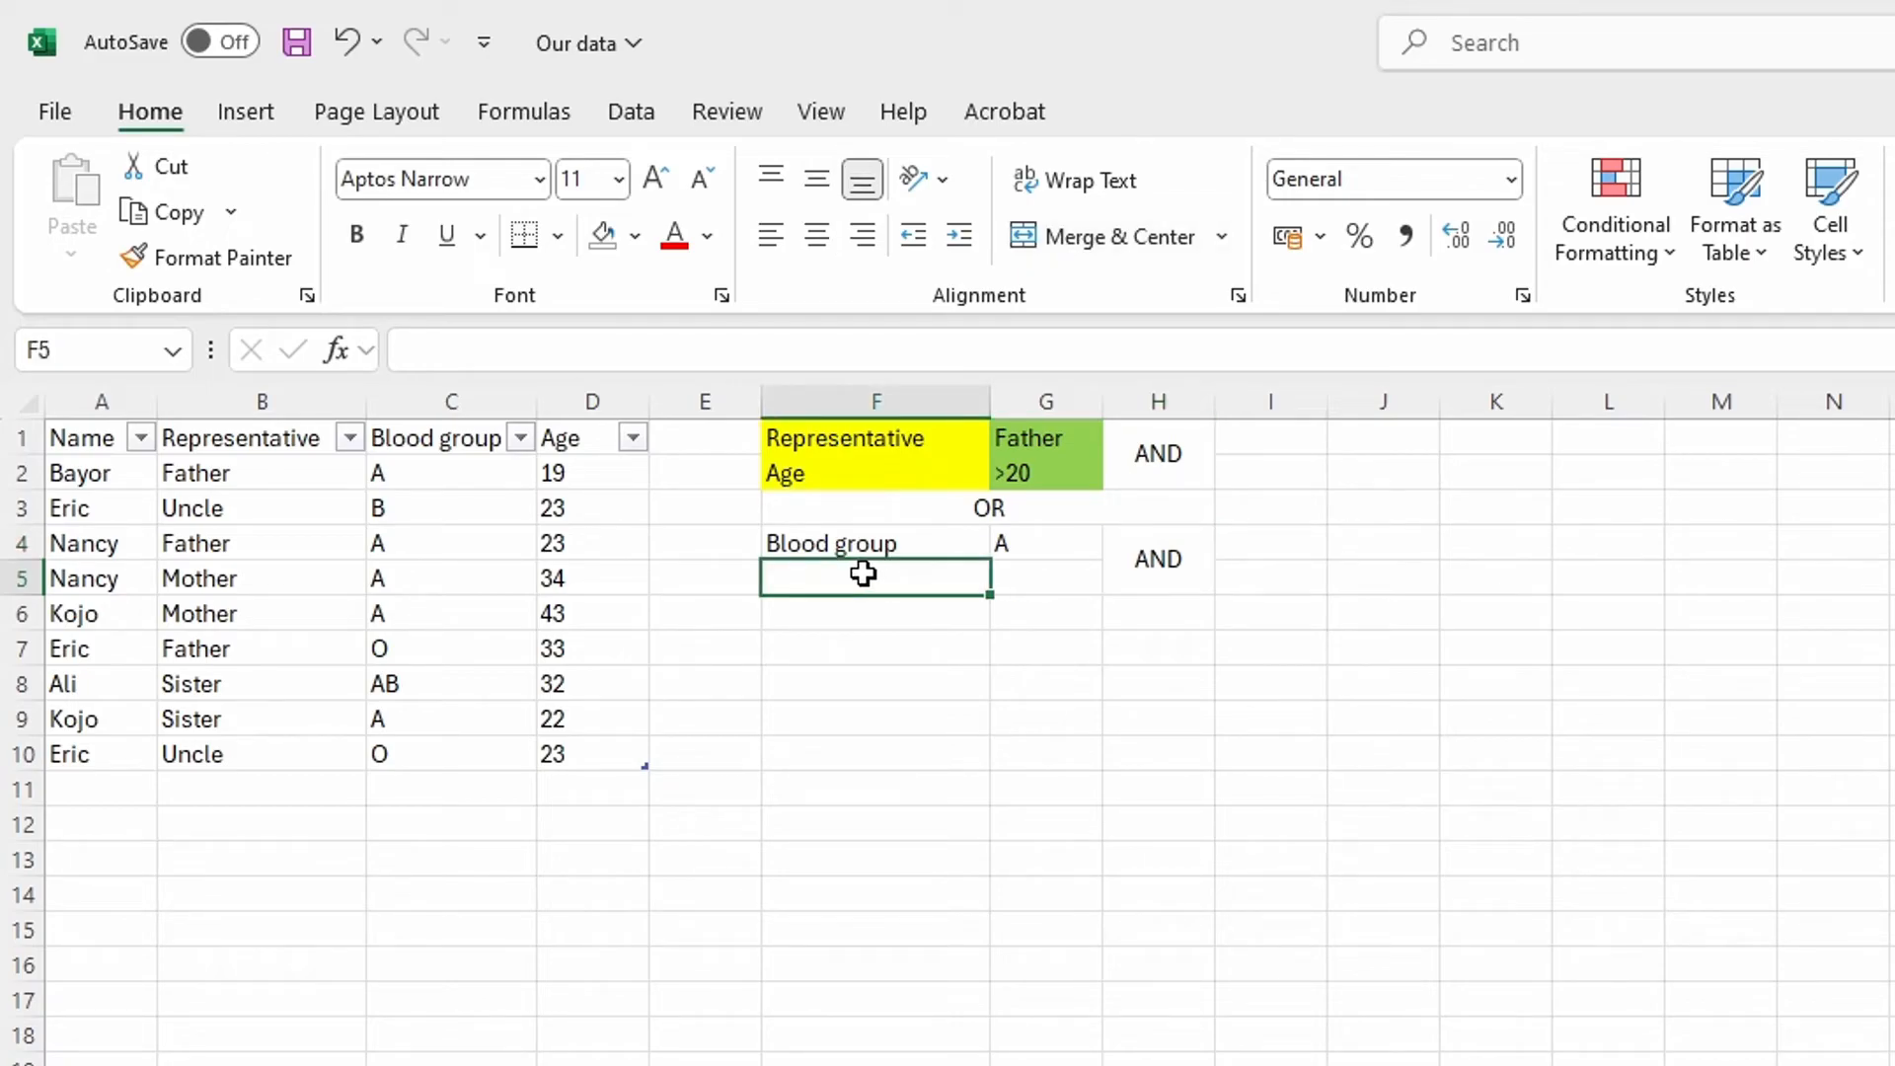
Enter the criterion label Age in F5 and its value <20 in G5
text(Age)
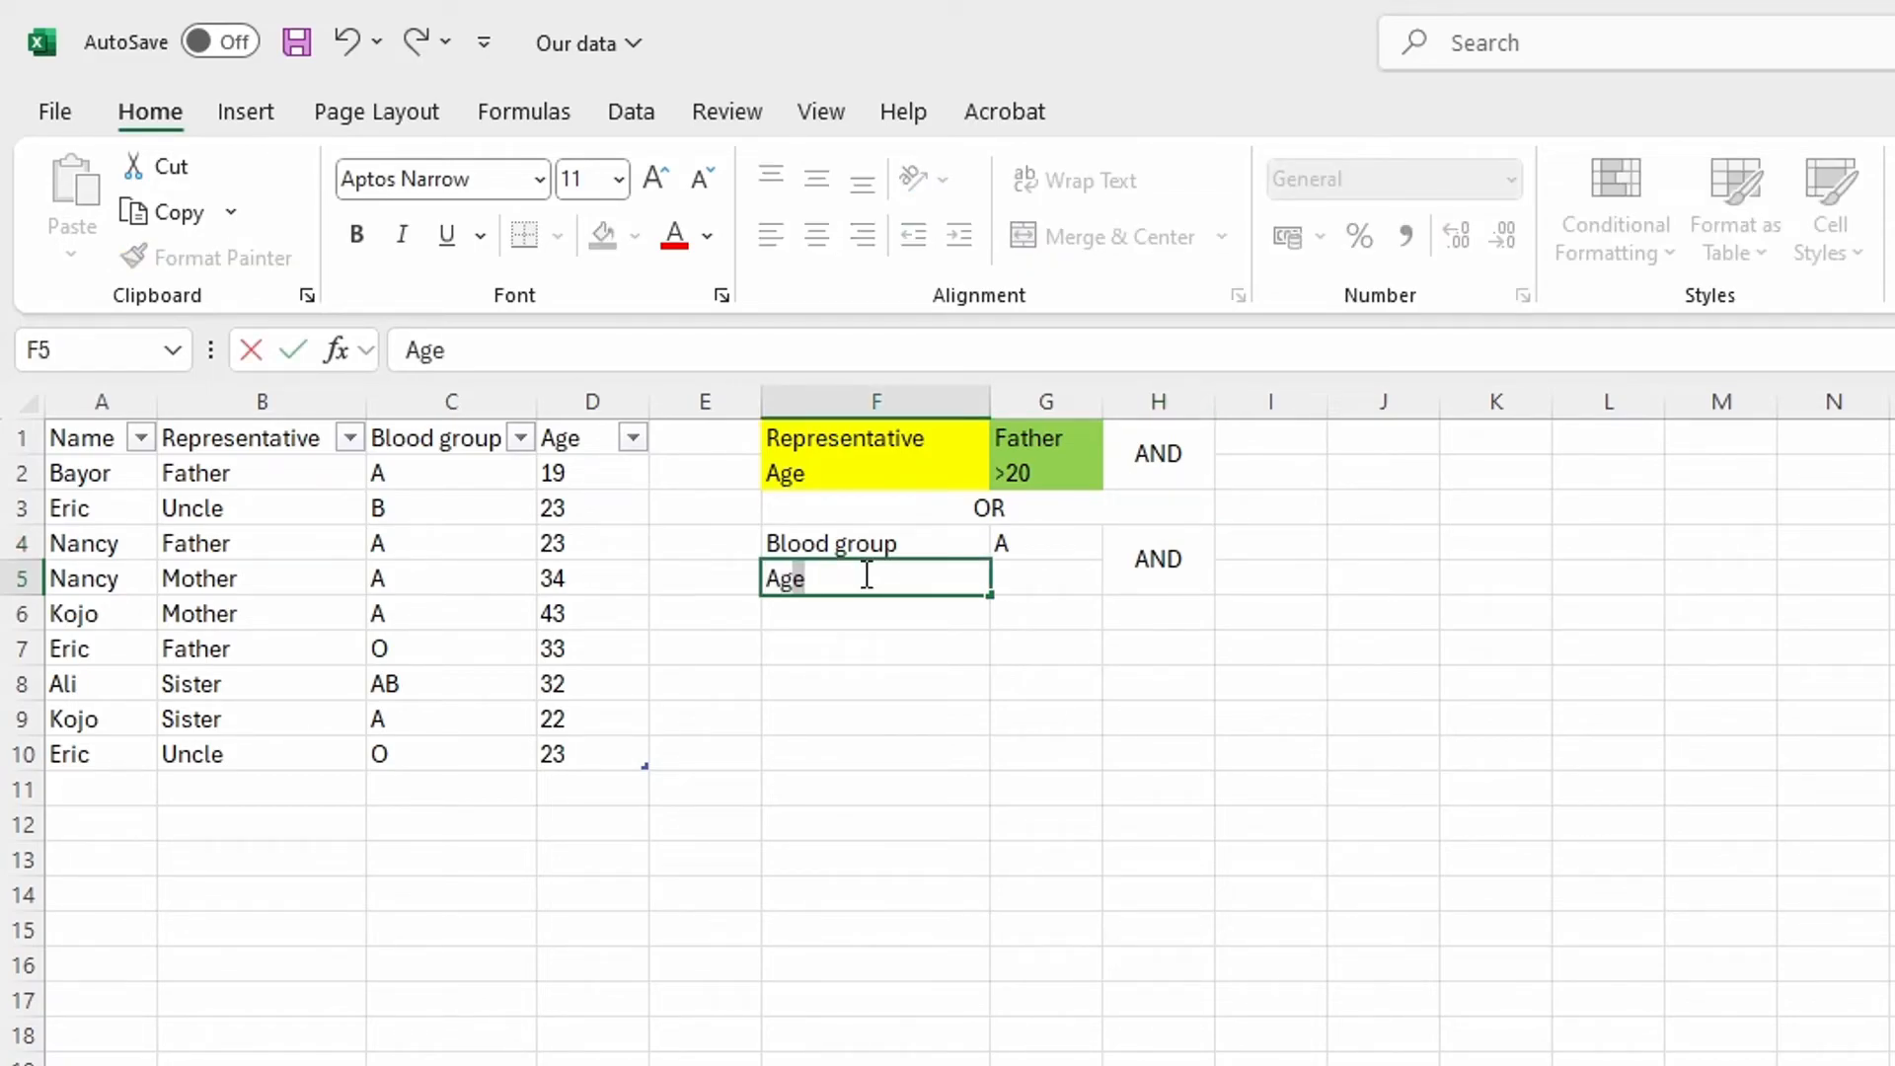
click(1057, 581)
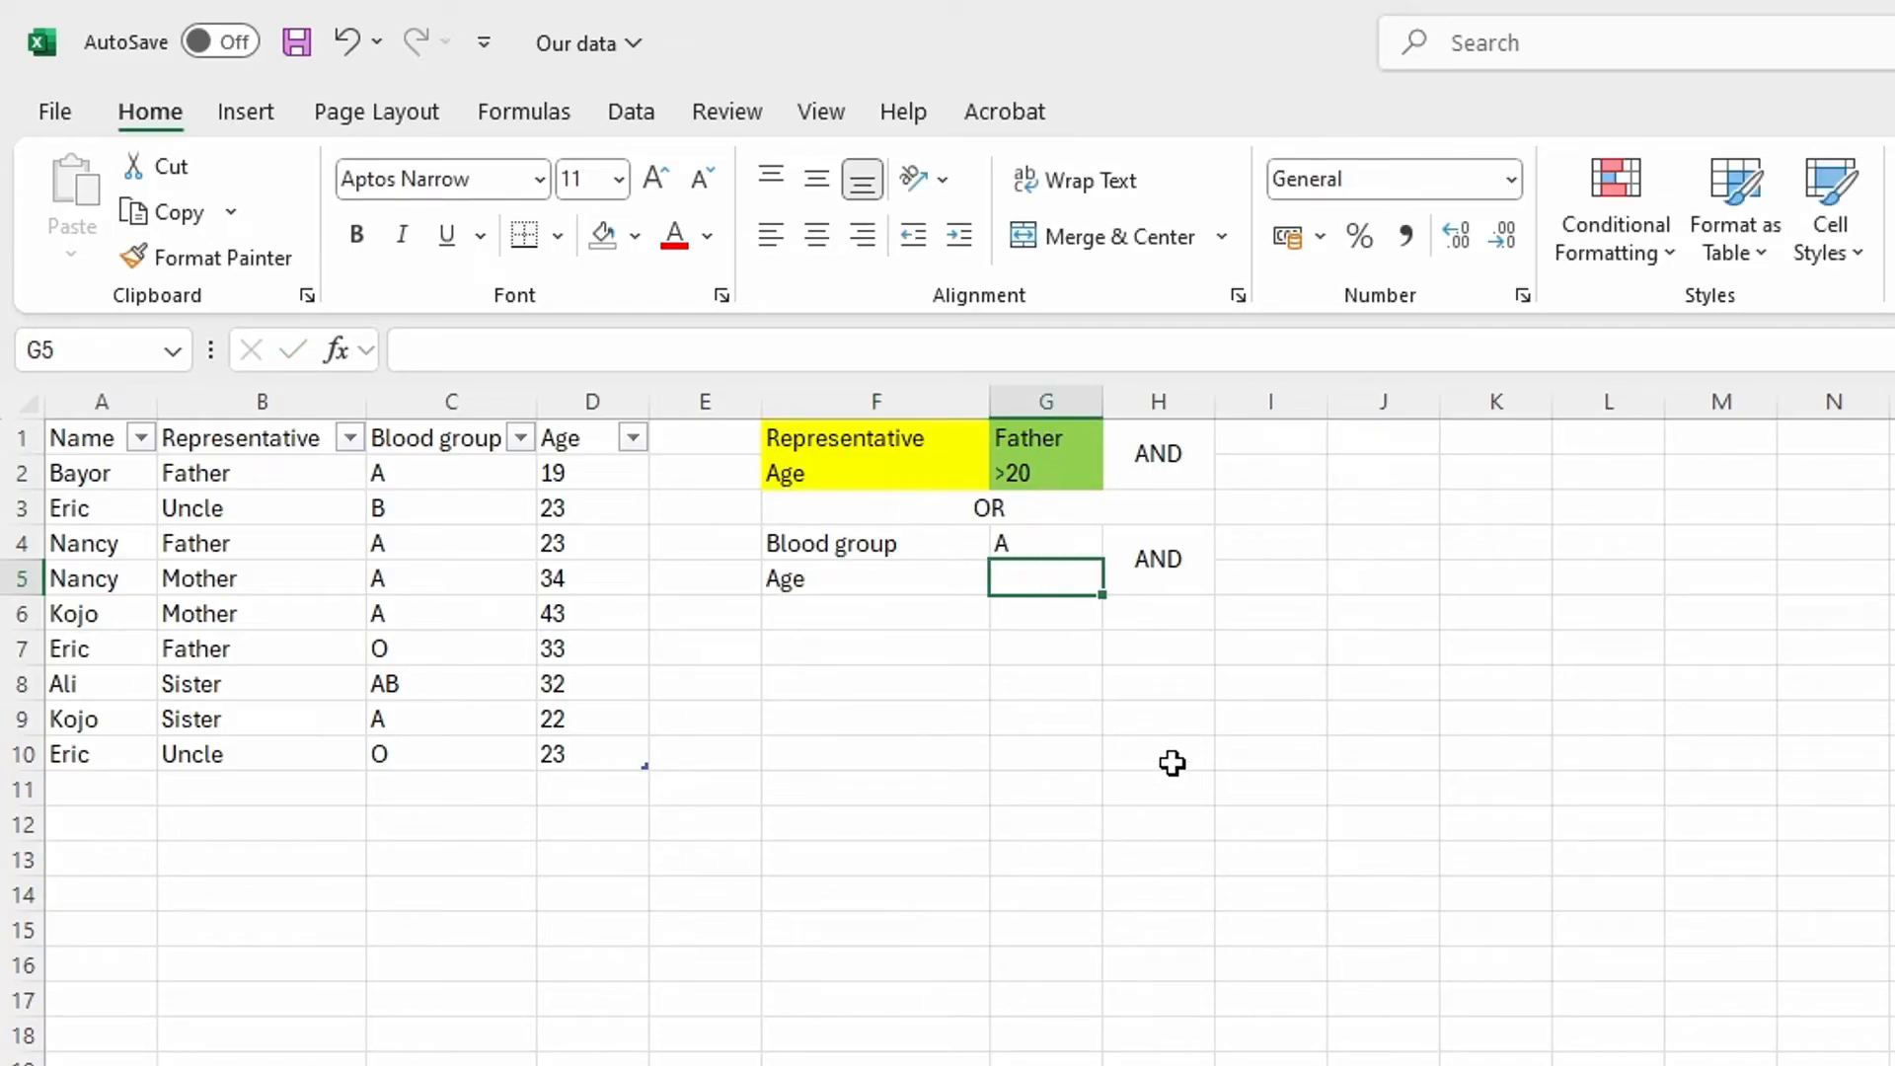
text(<)
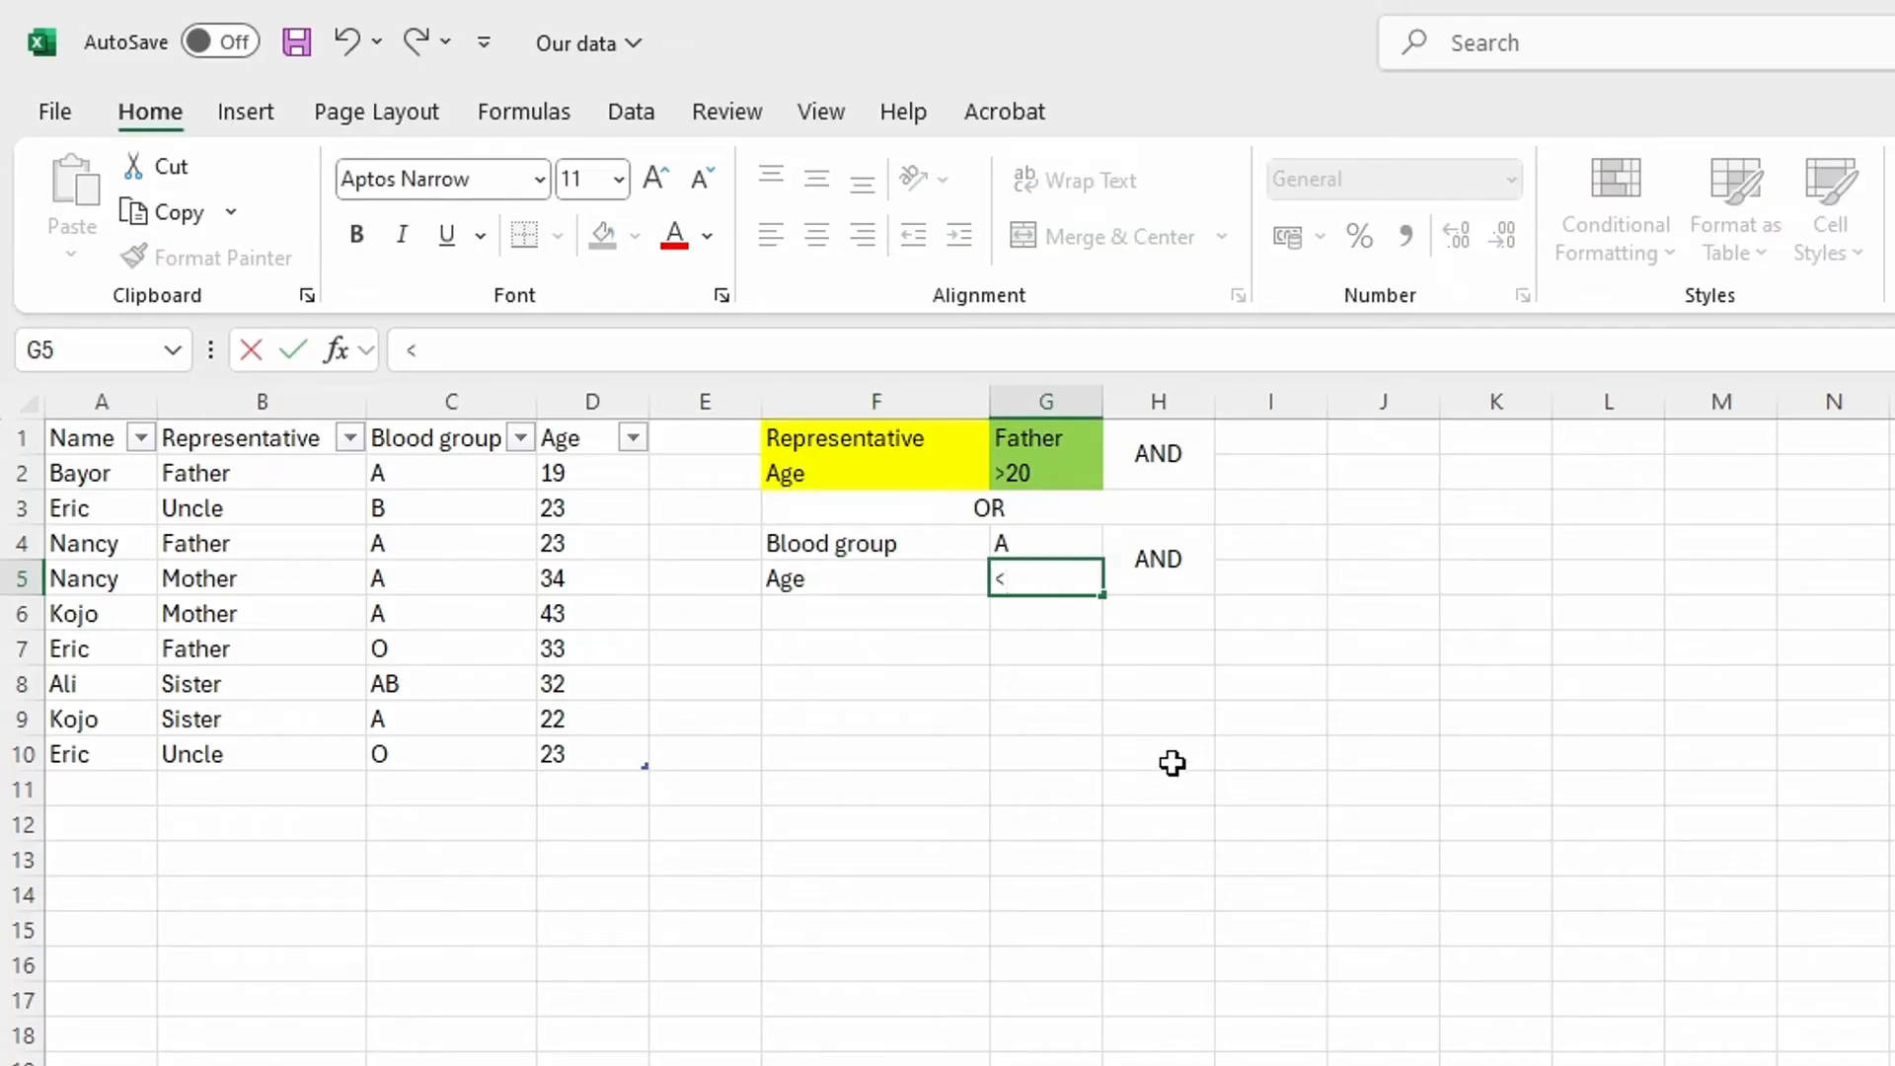
text(20)
click(1064, 647)
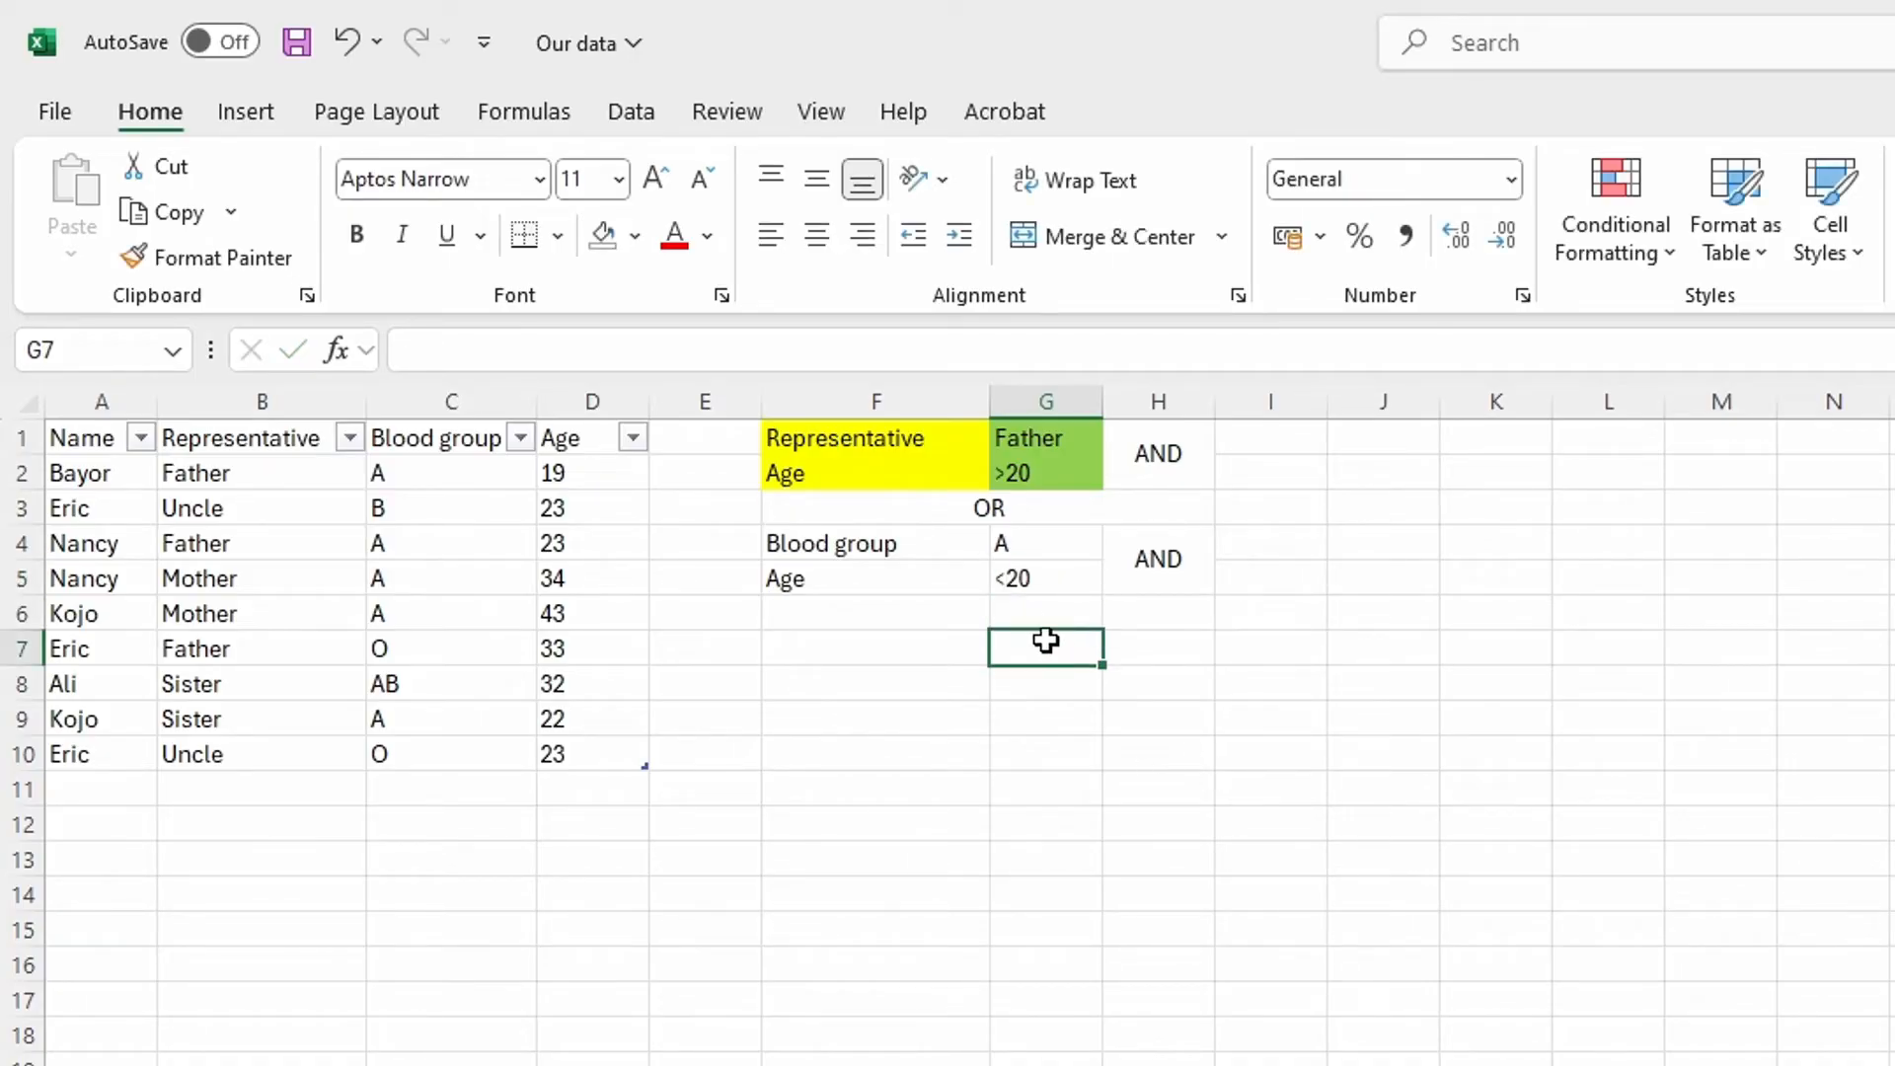
Copy the yellow label formatting from F2 to the criterion labels in F4:F5
drag(907, 542, 1053, 581)
click(922, 563)
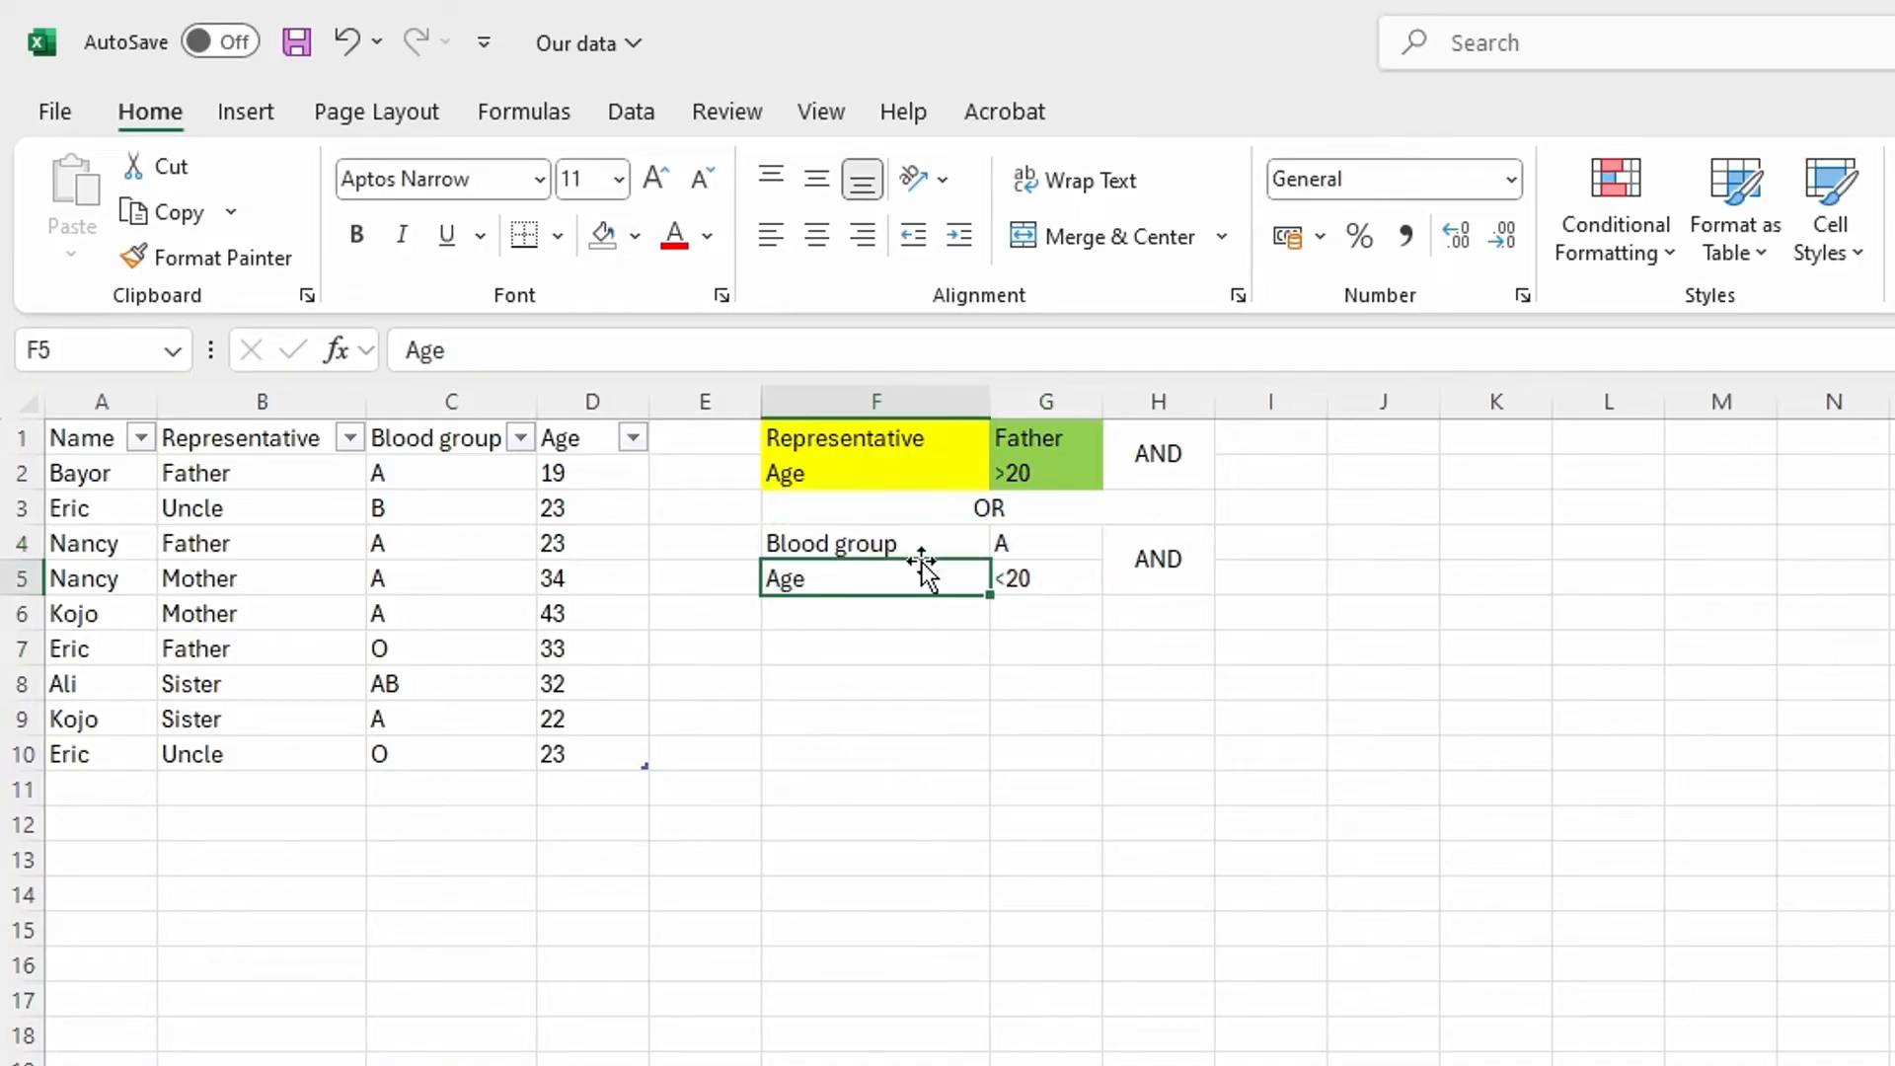
click(868, 461)
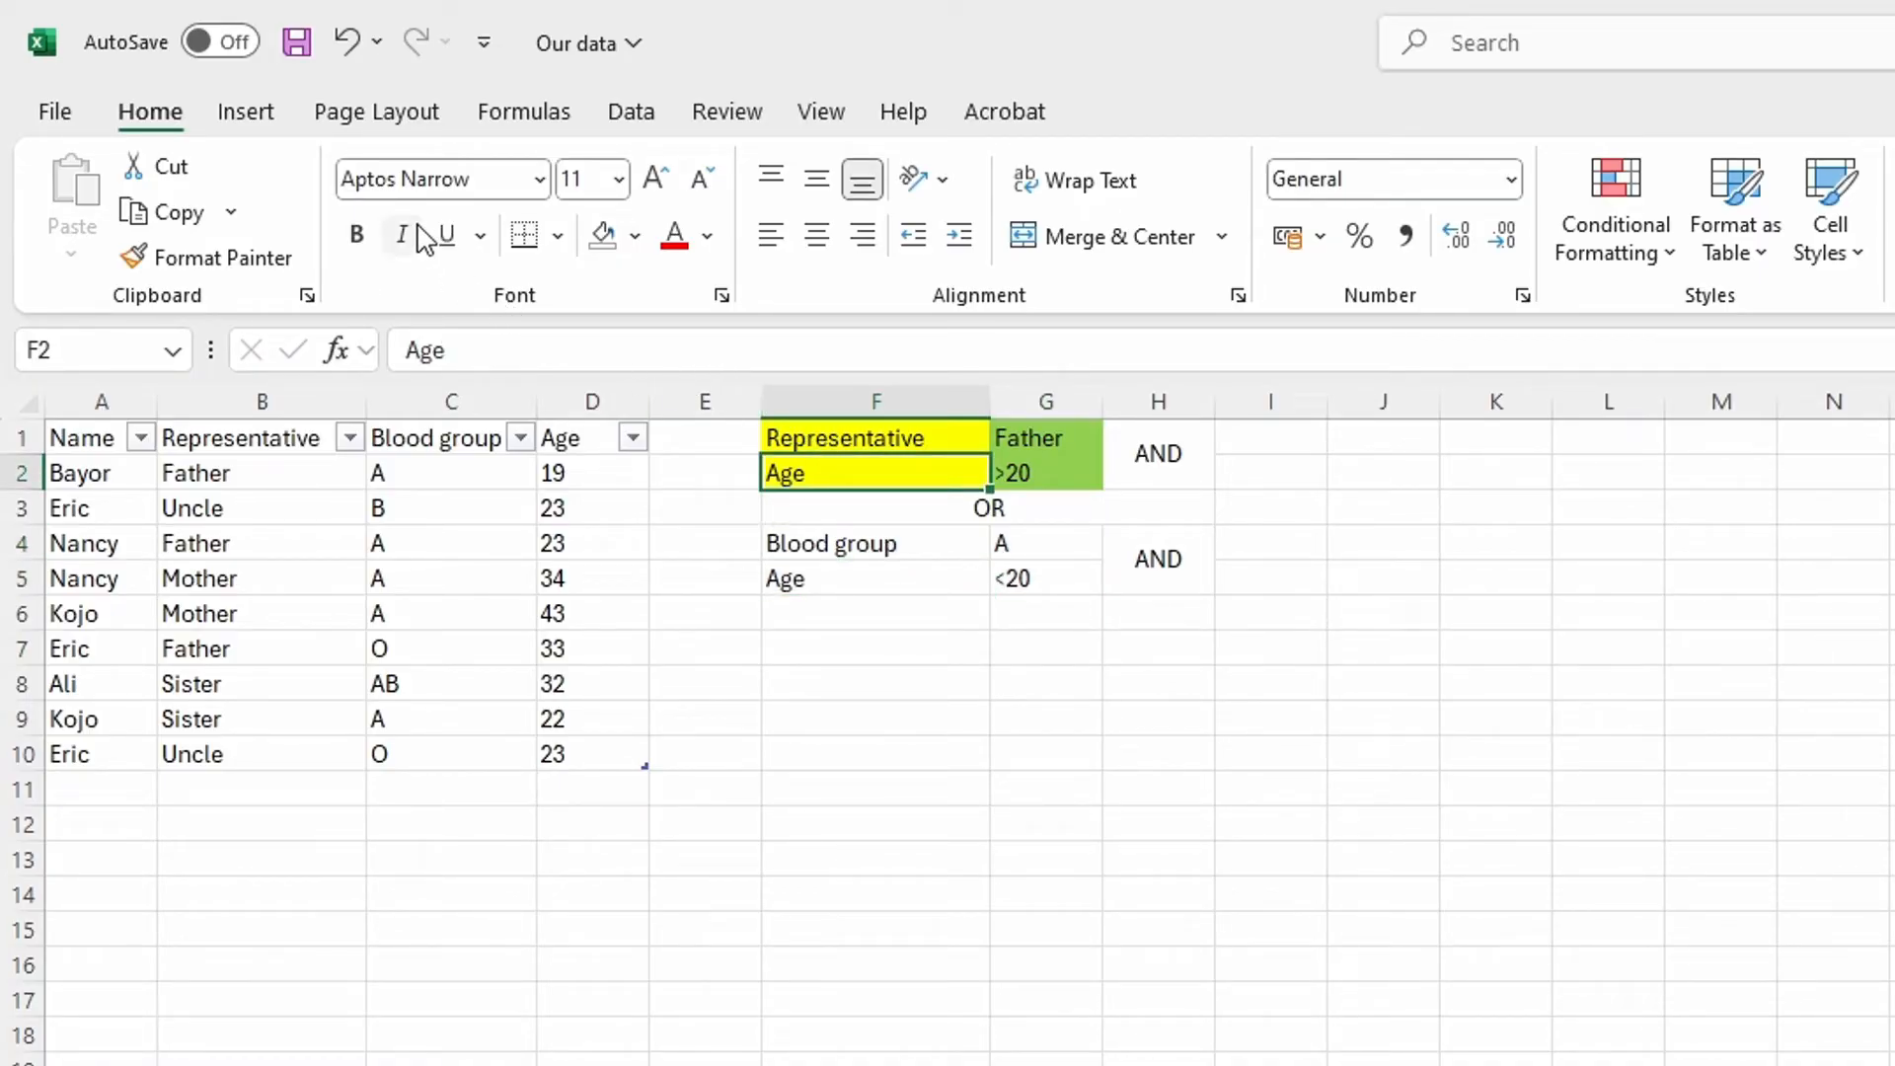
click(224, 257)
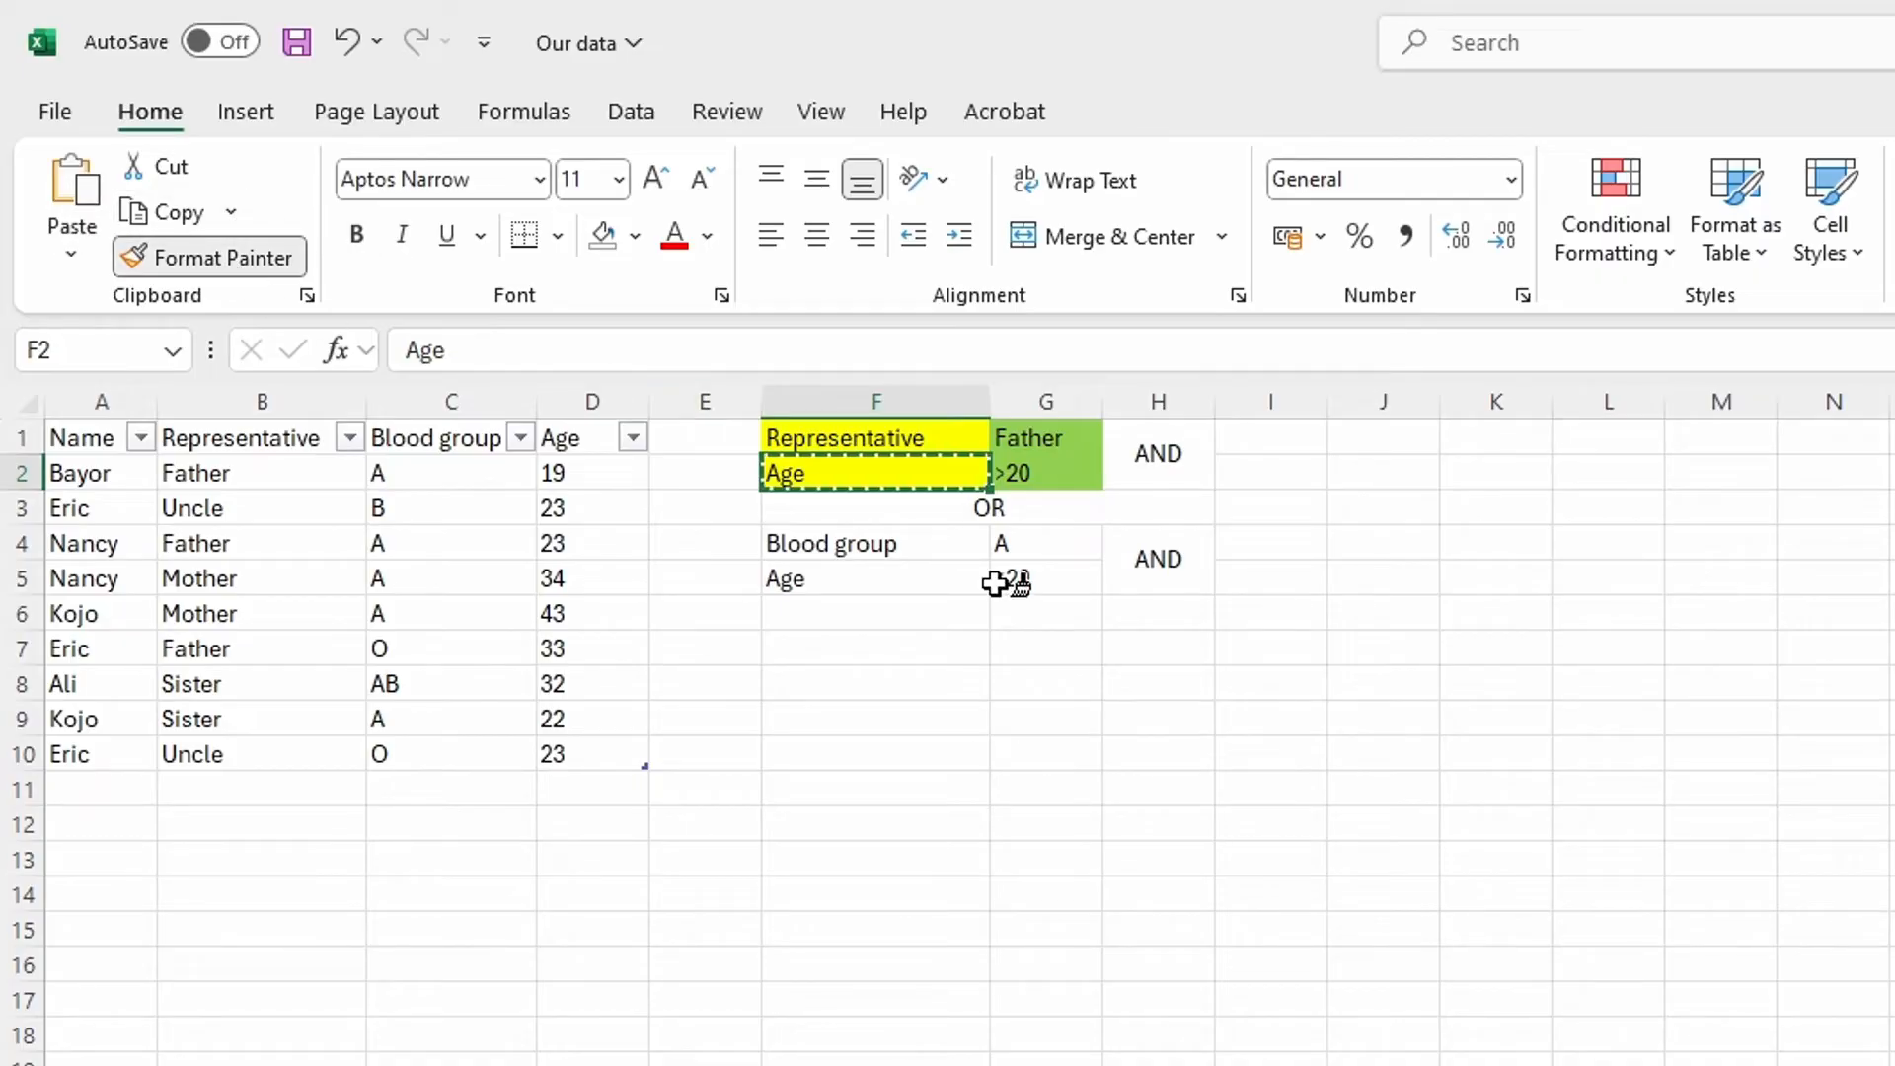
click(868, 552)
drag(869, 553, 891, 569)
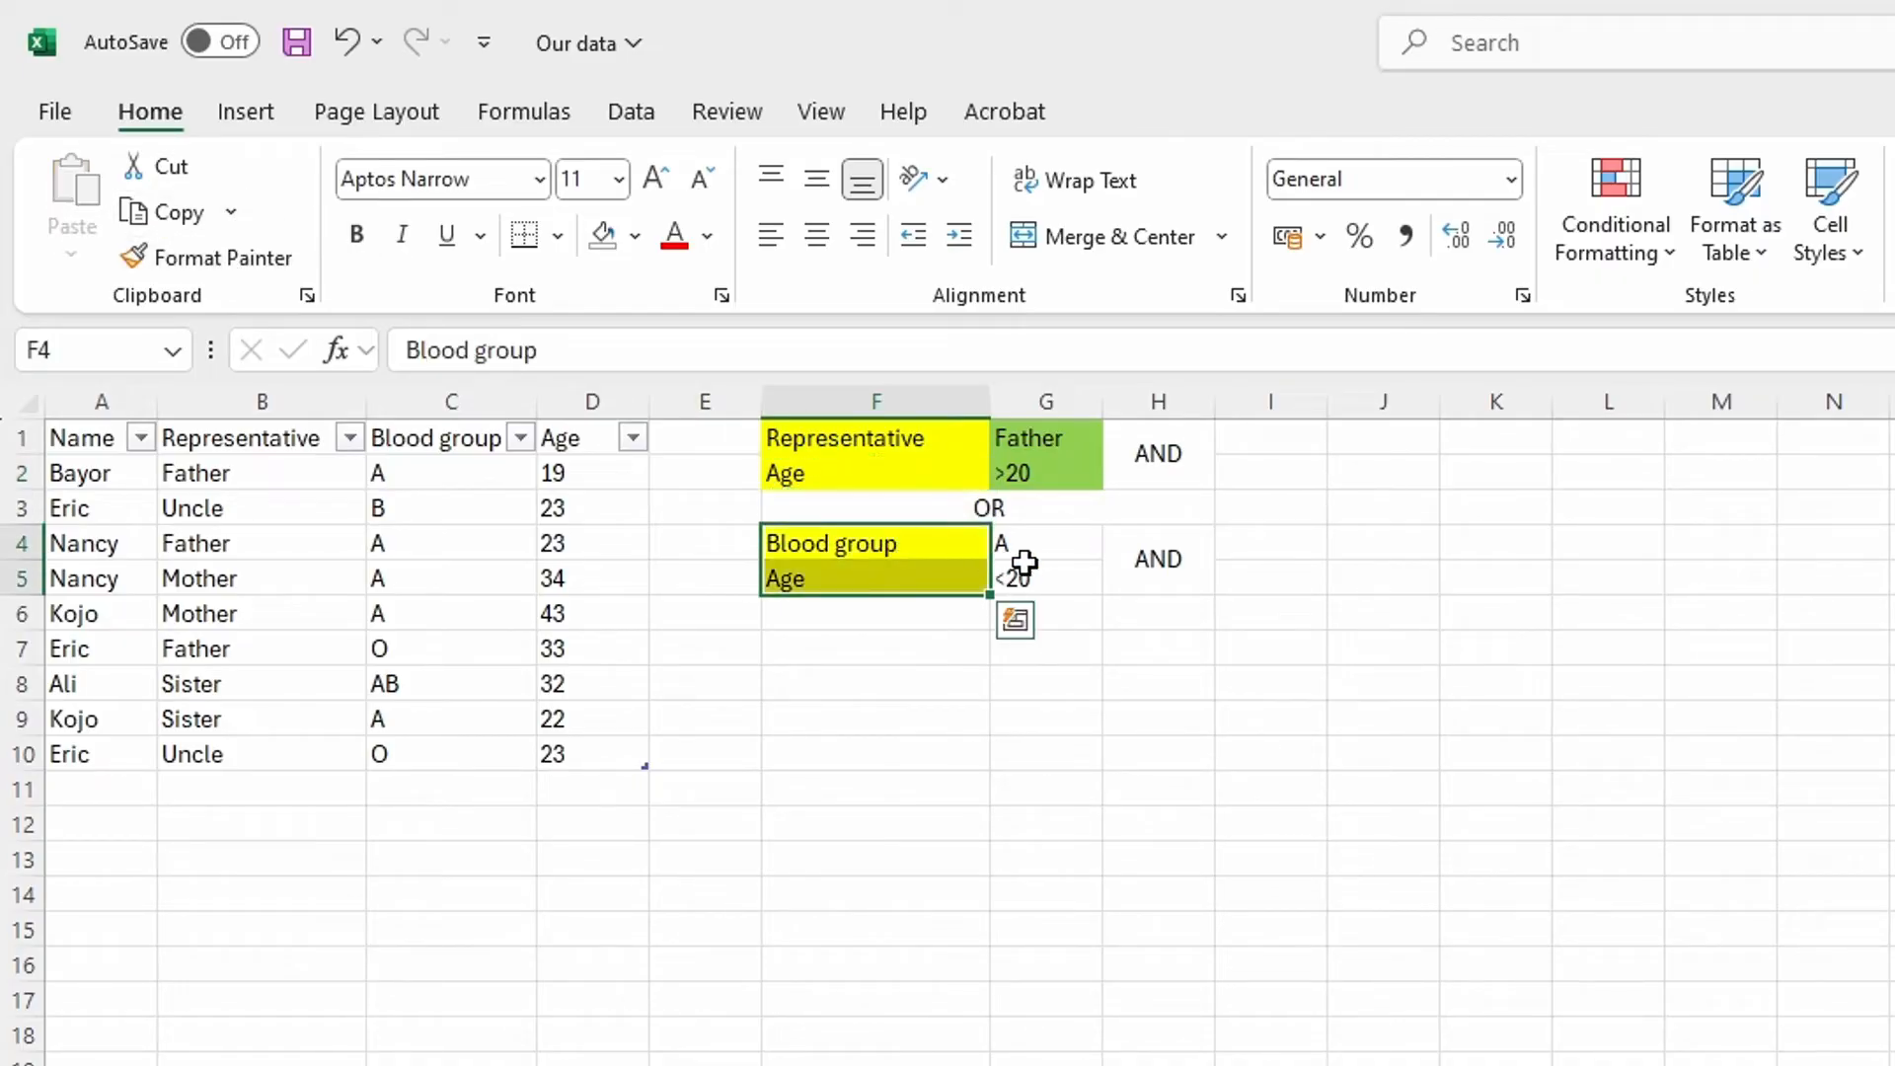
Copy the green value formatting from G2 to the criterion values in G4:G5
click(1038, 476)
click(237, 261)
drag(1020, 546, 1023, 575)
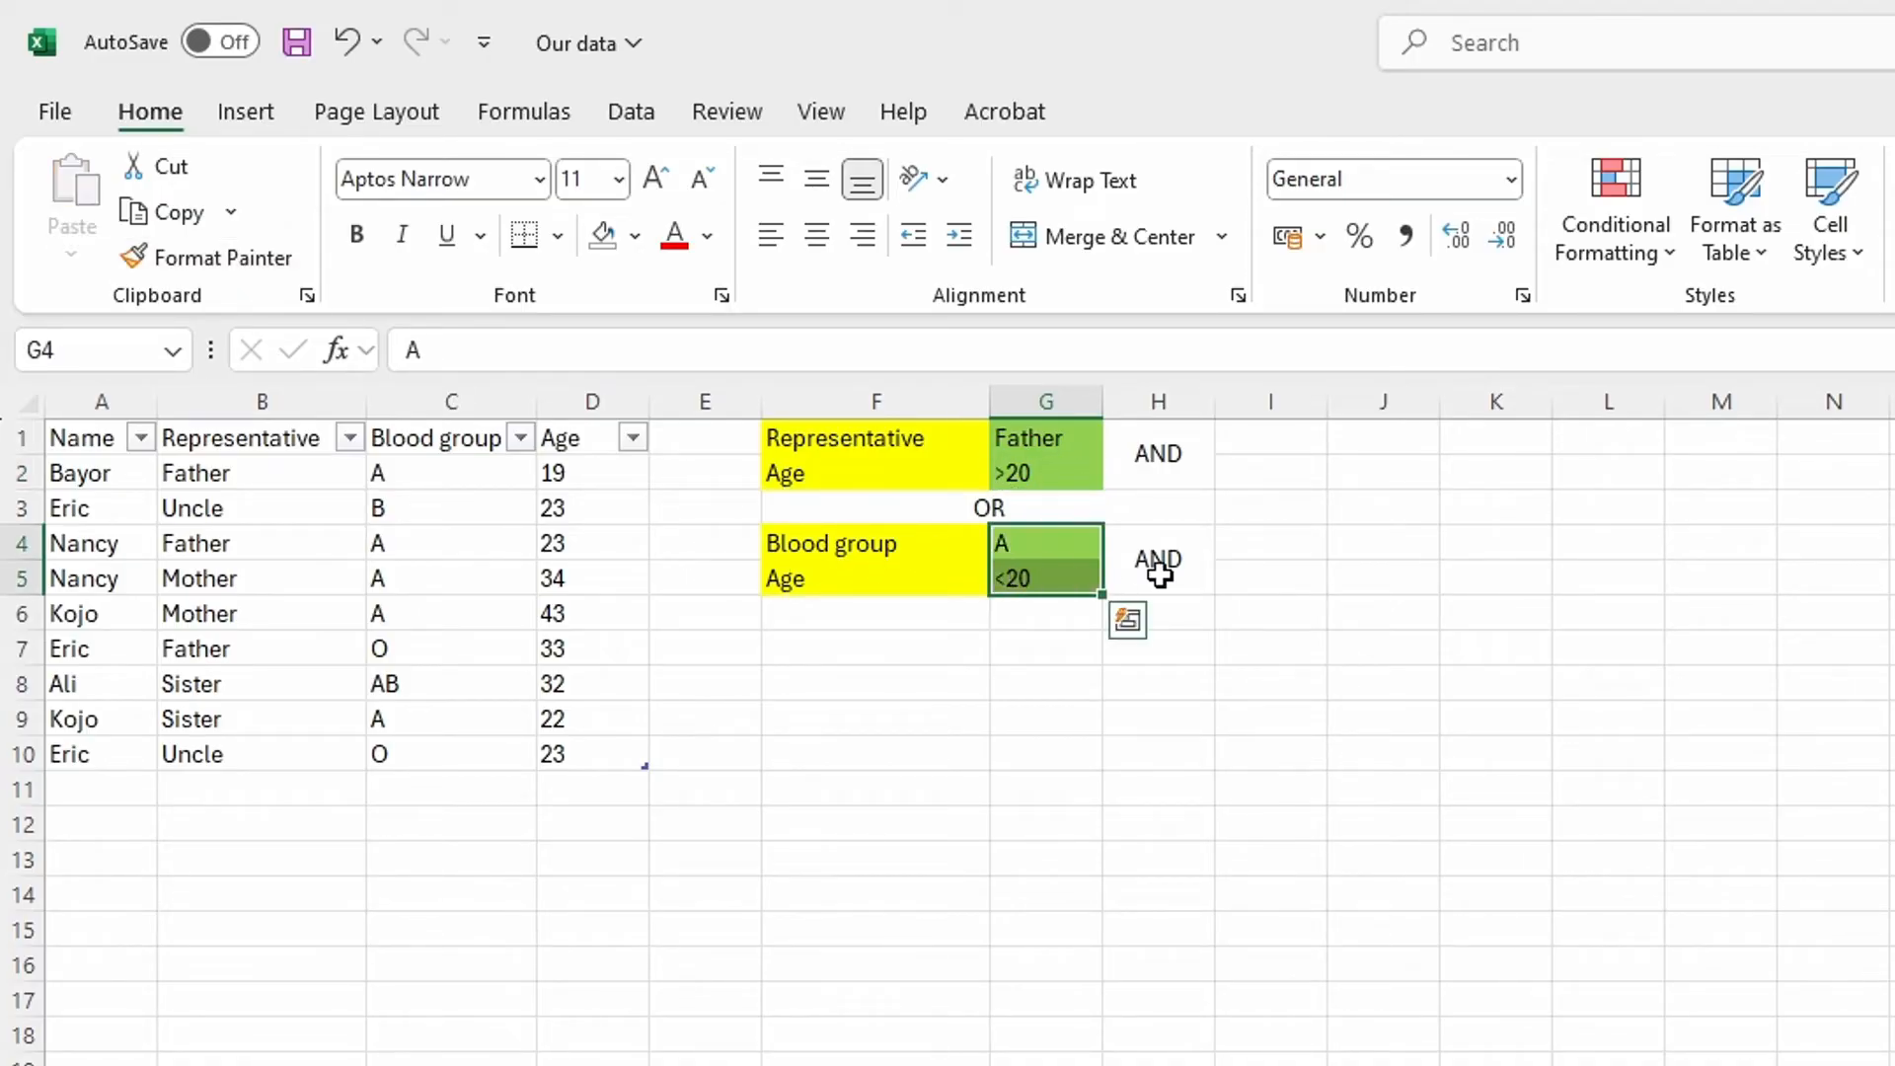
click(1206, 681)
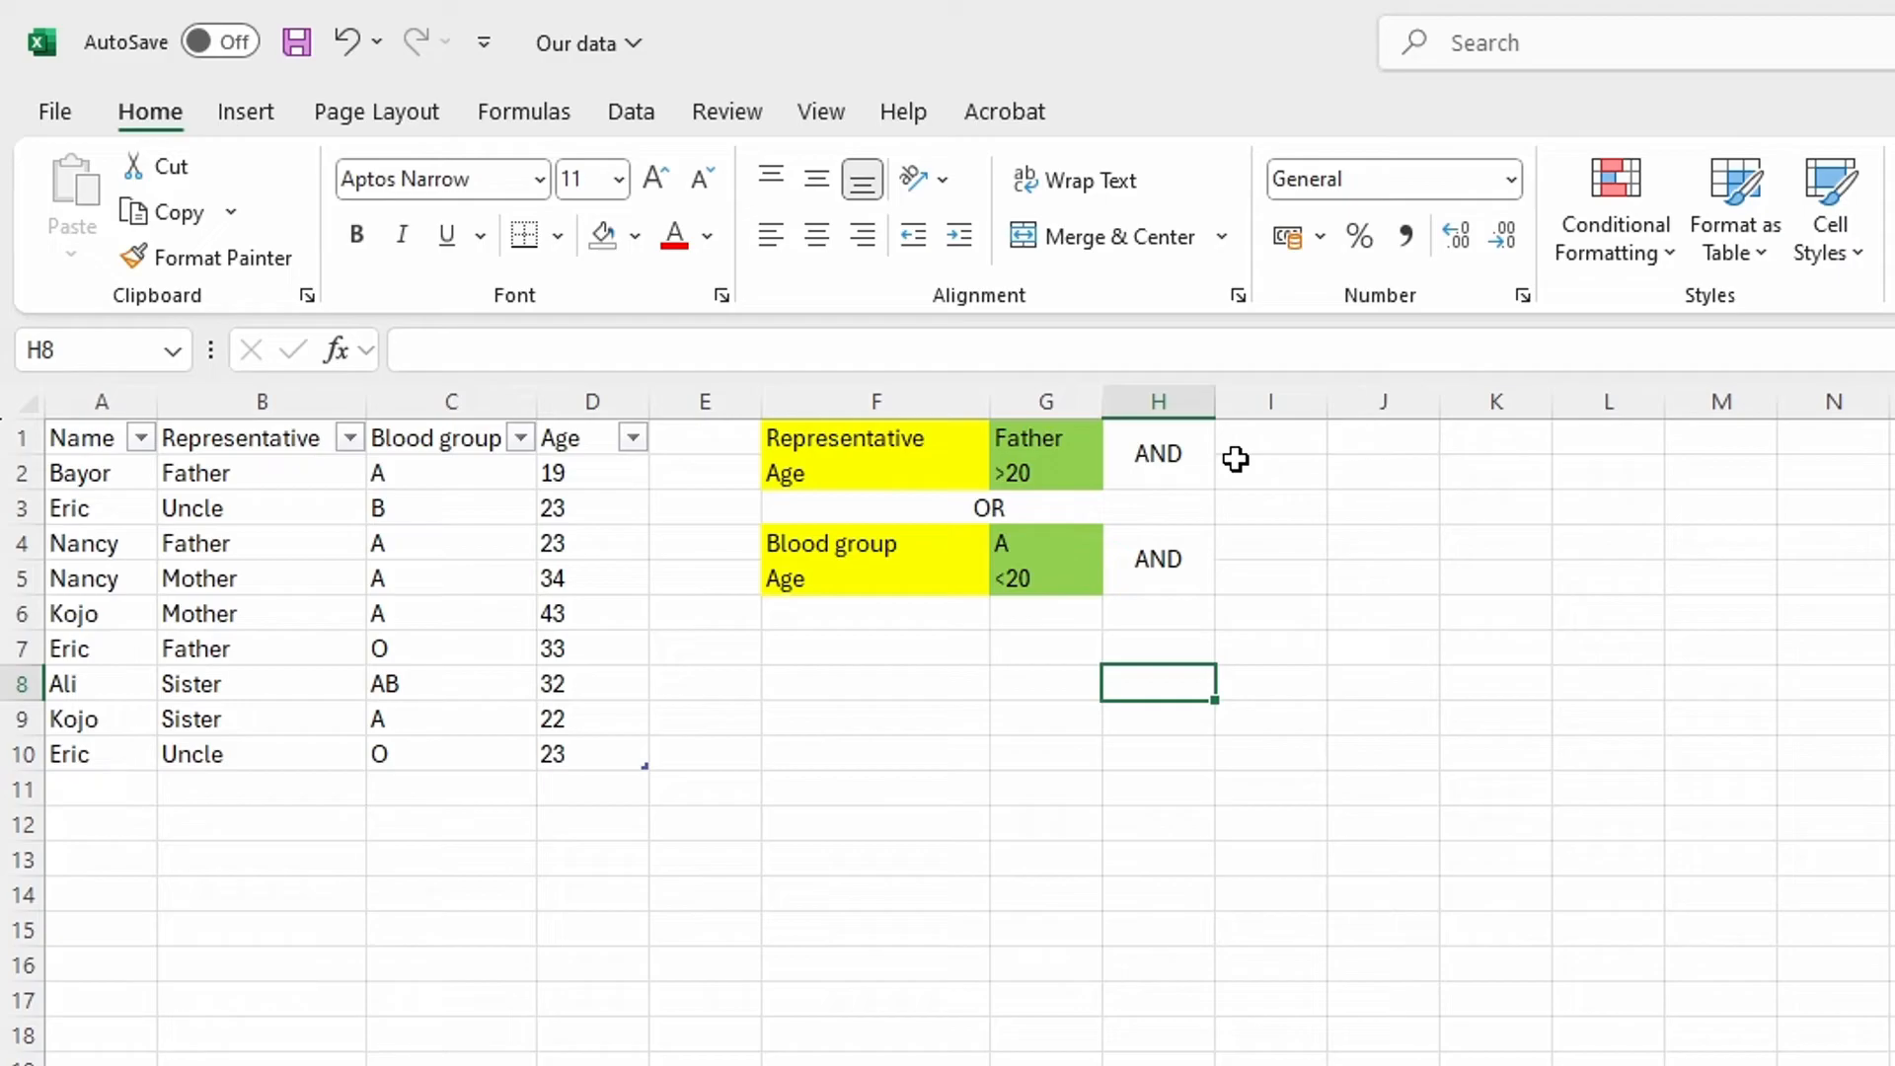
Start a FILTER formula in F7 with the whole Dataset table as its array argument
click(860, 644)
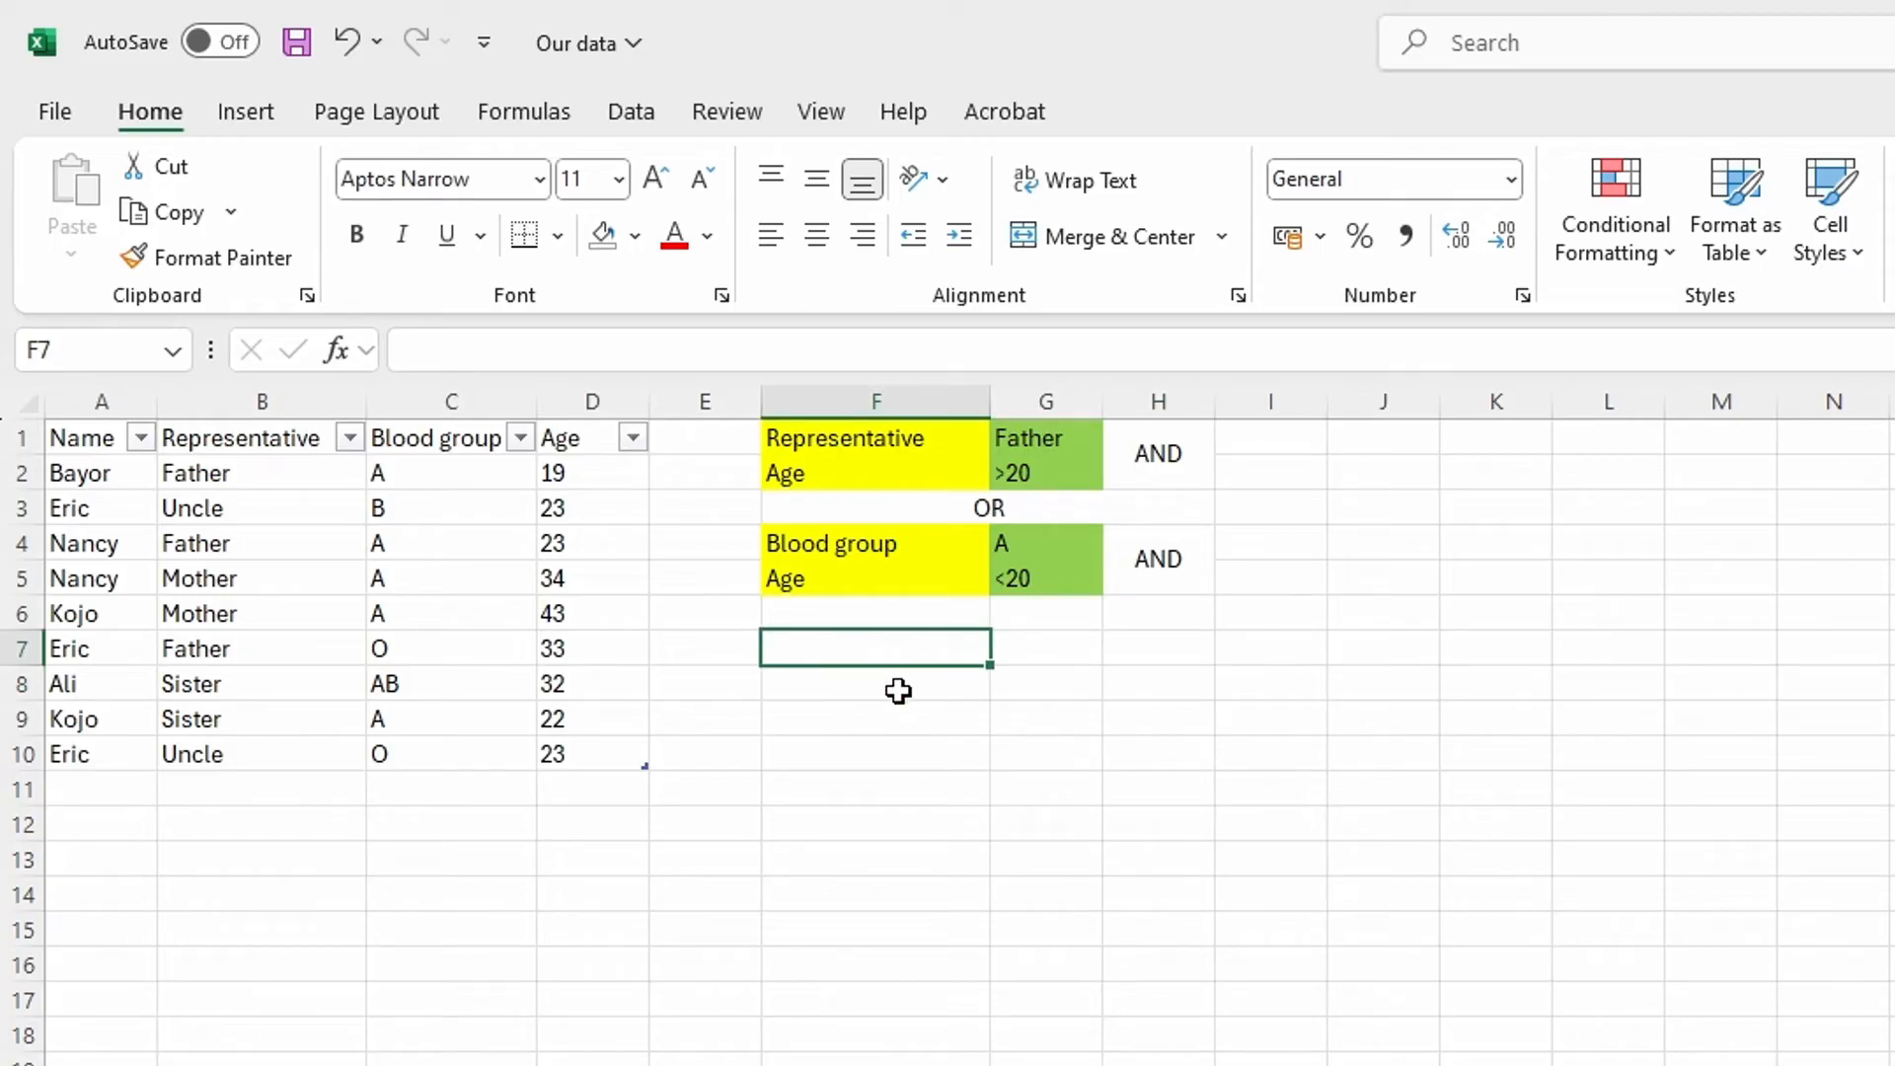
text(+)
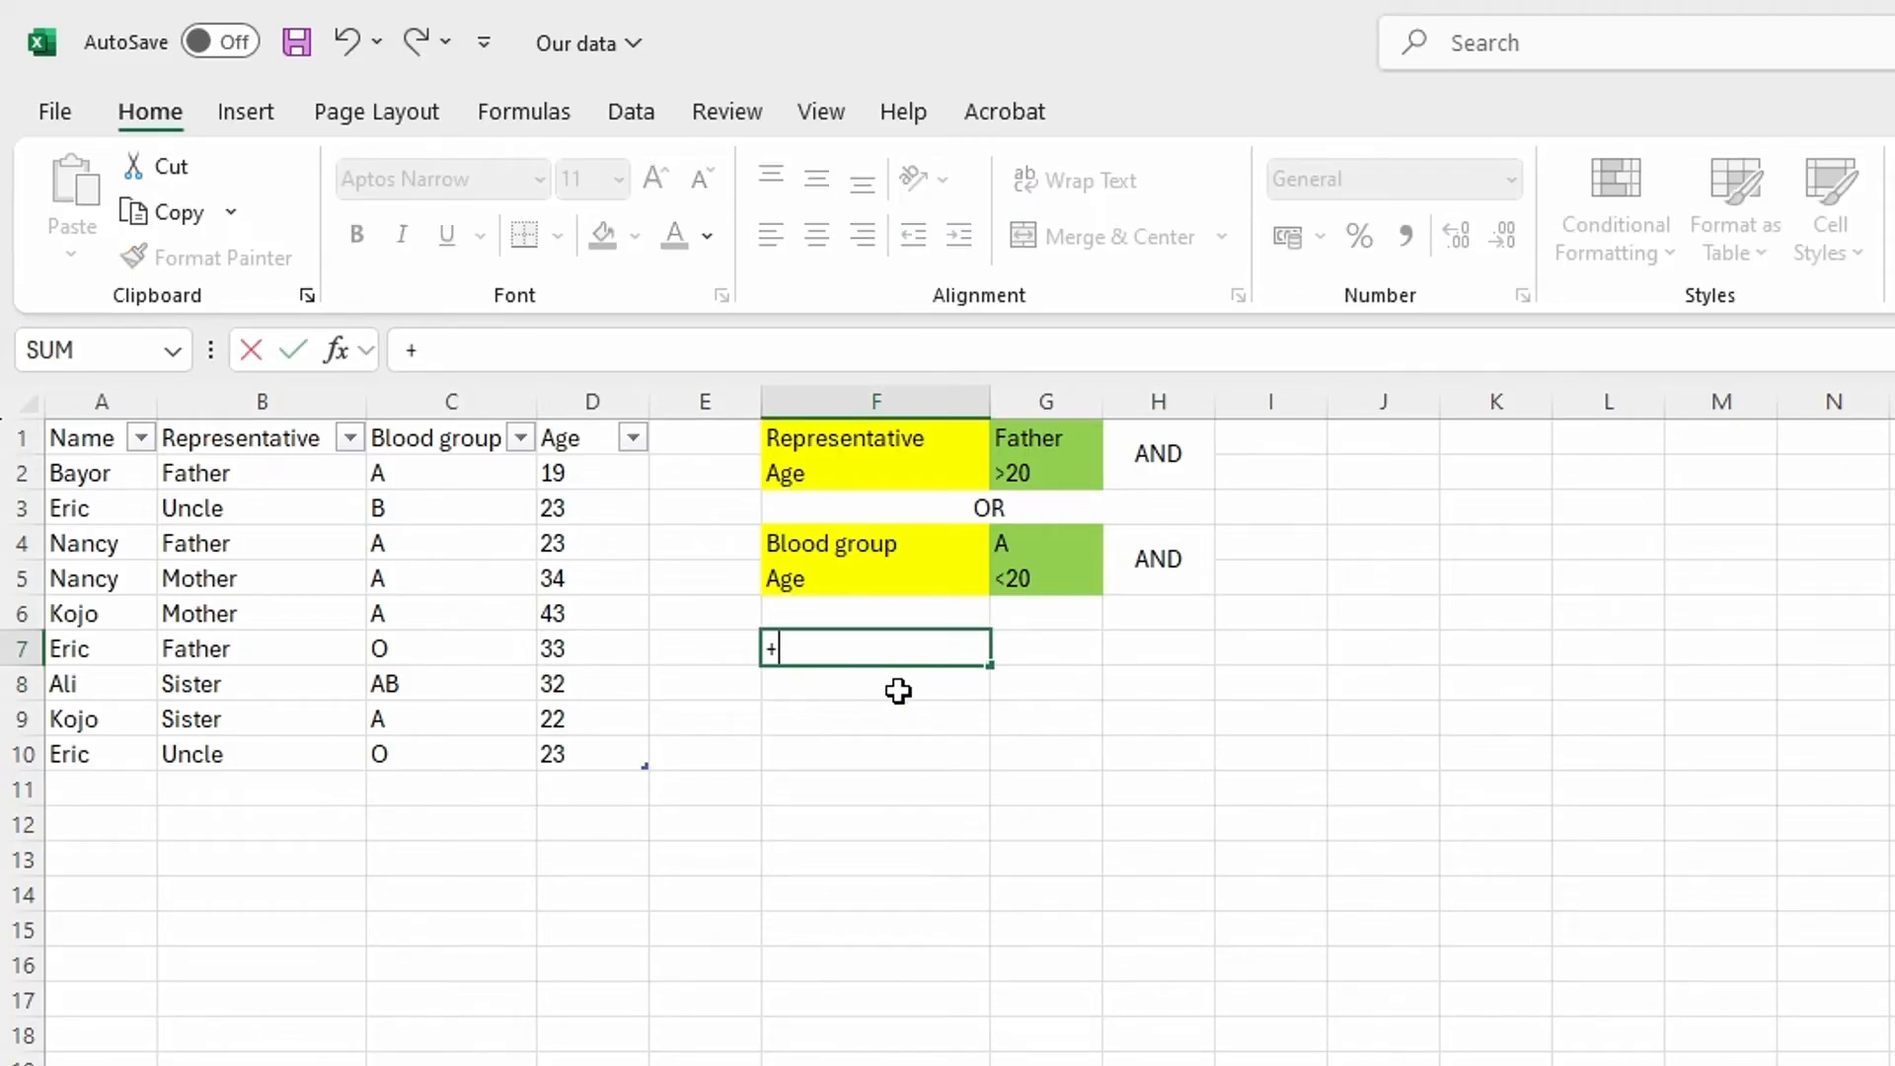
key(Escape)
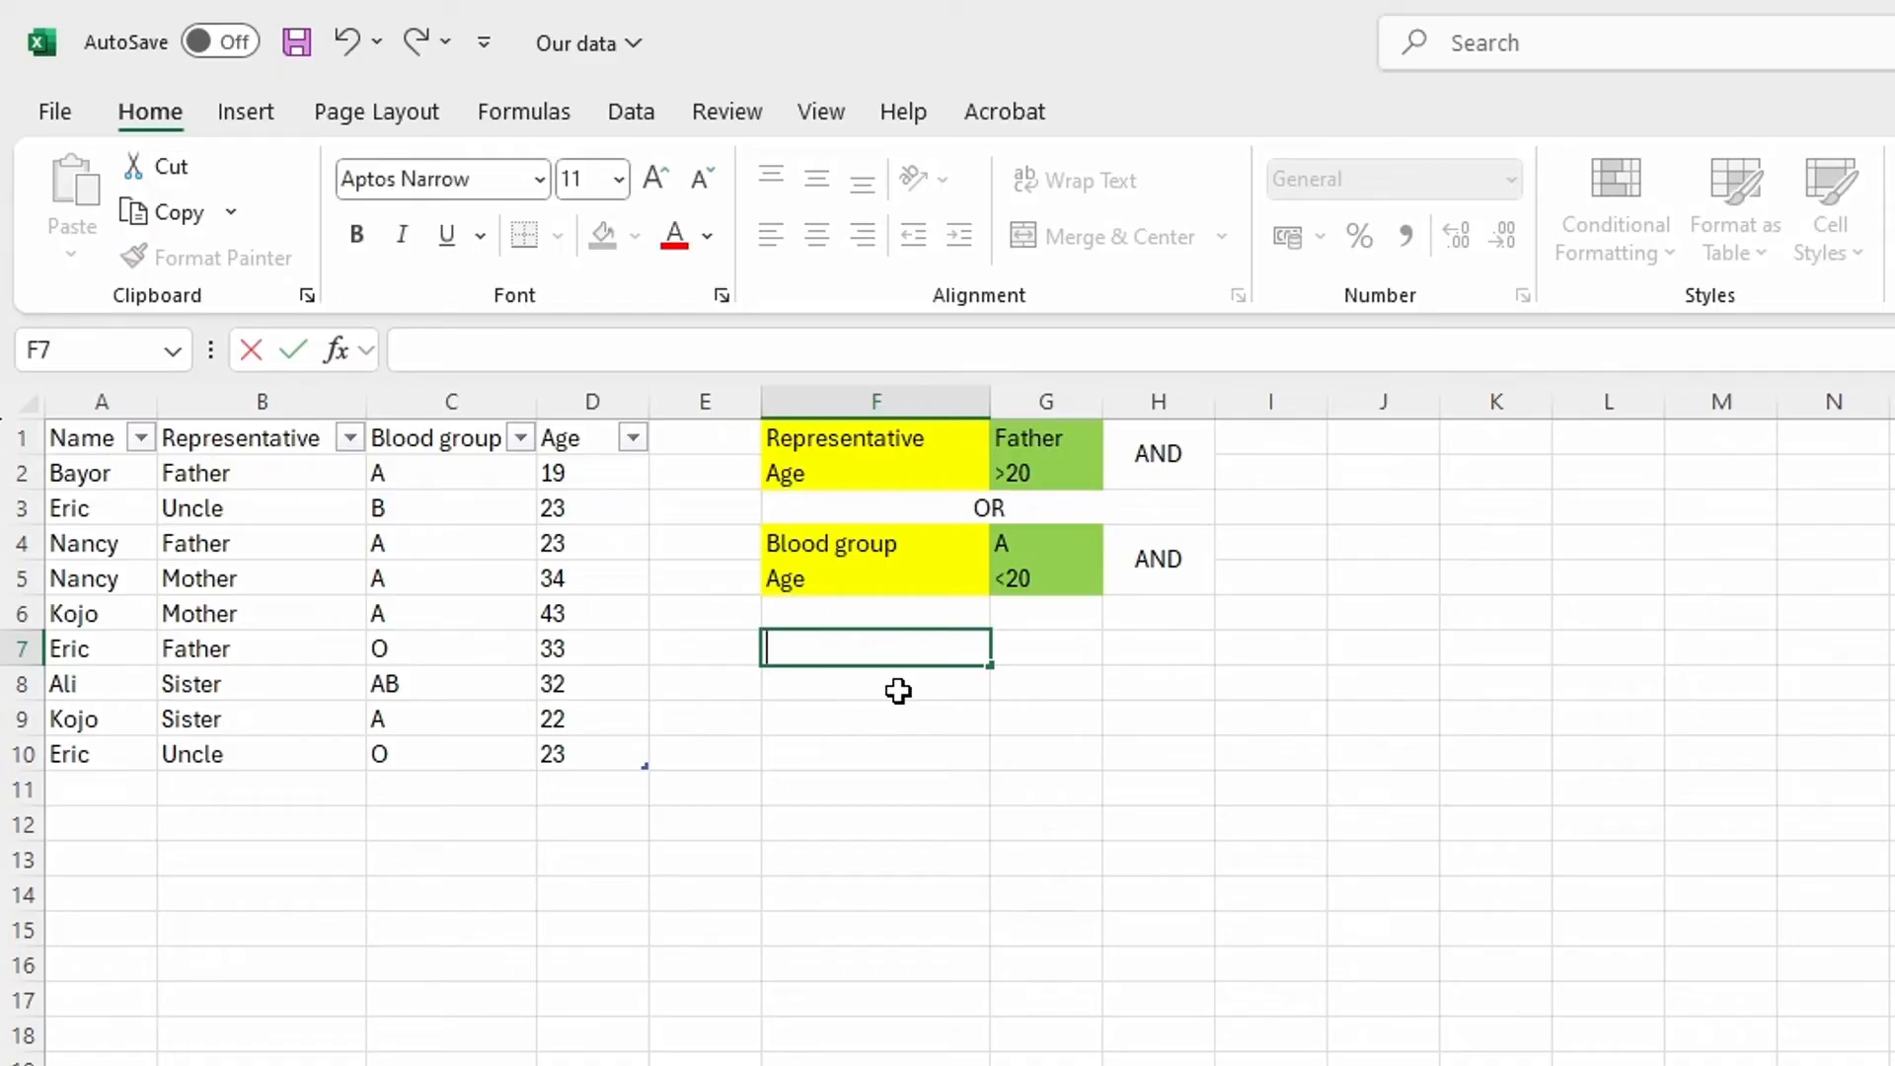
text(=)
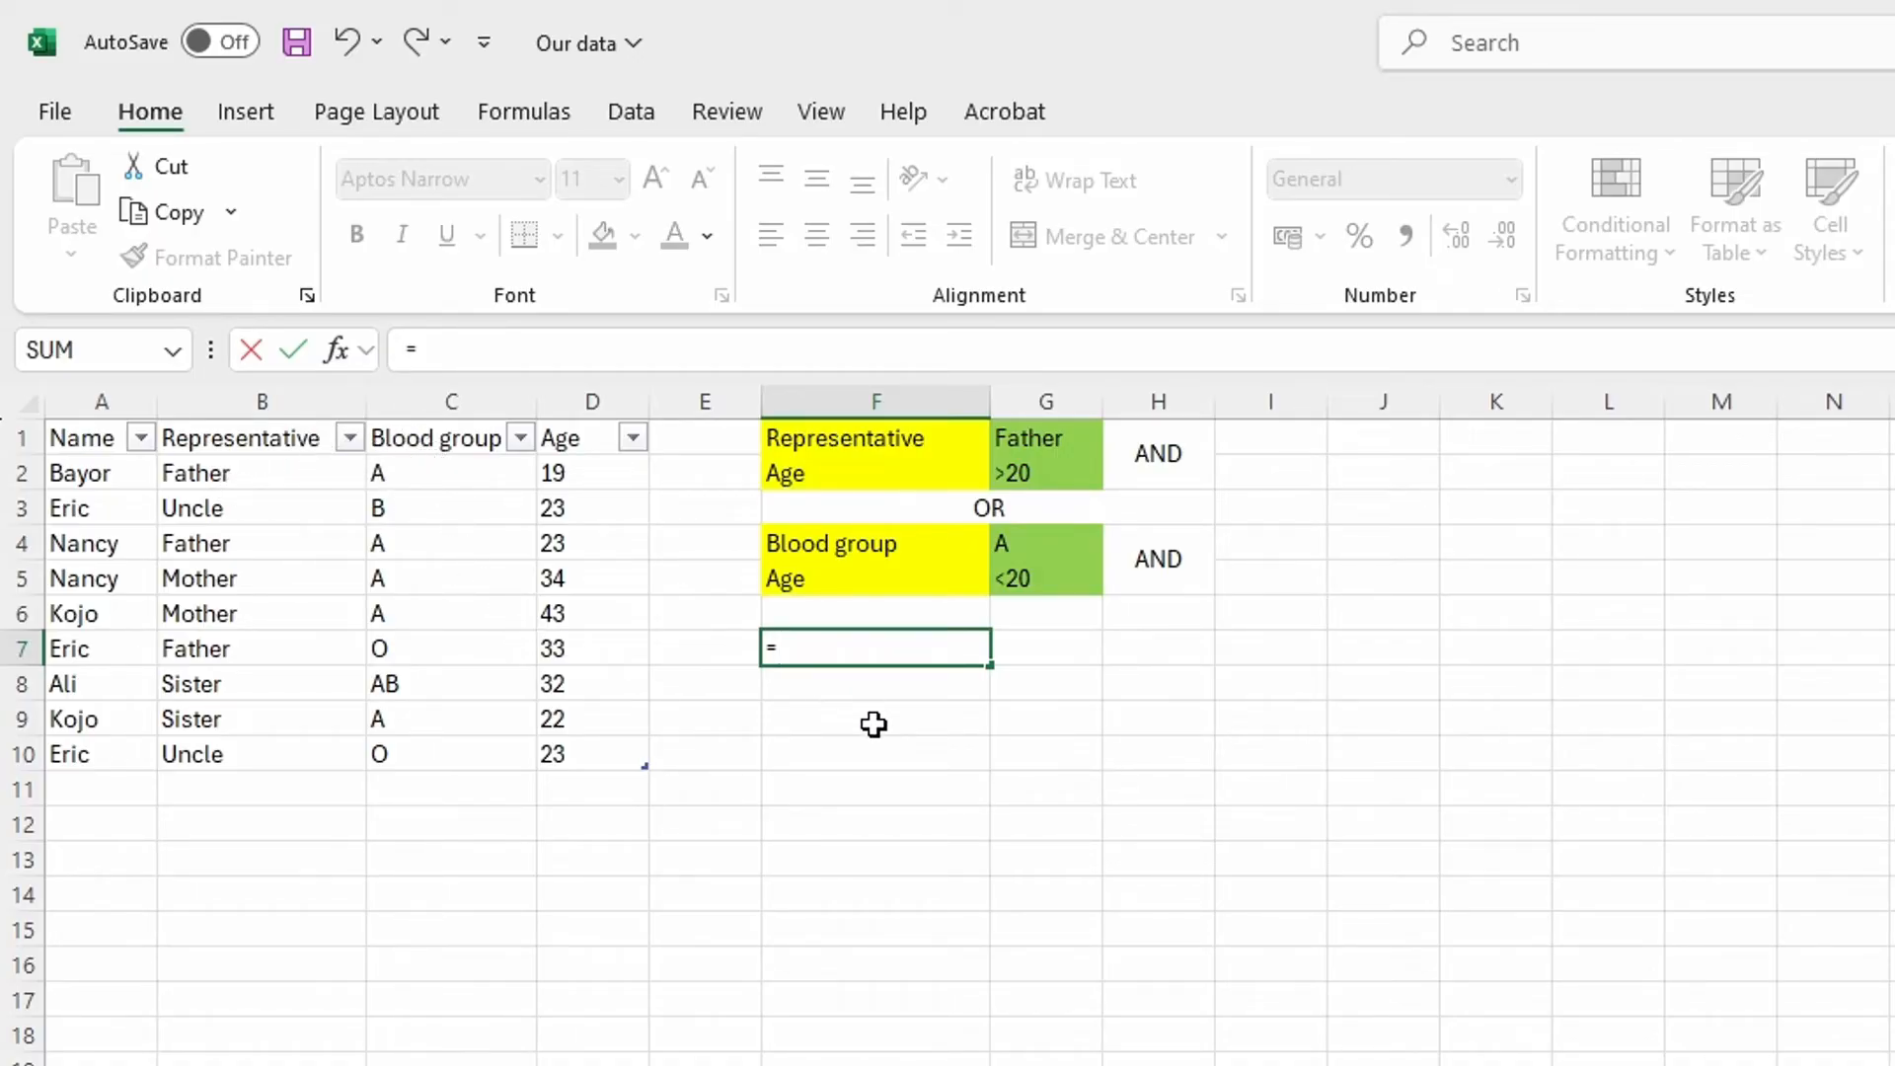
text(fil)
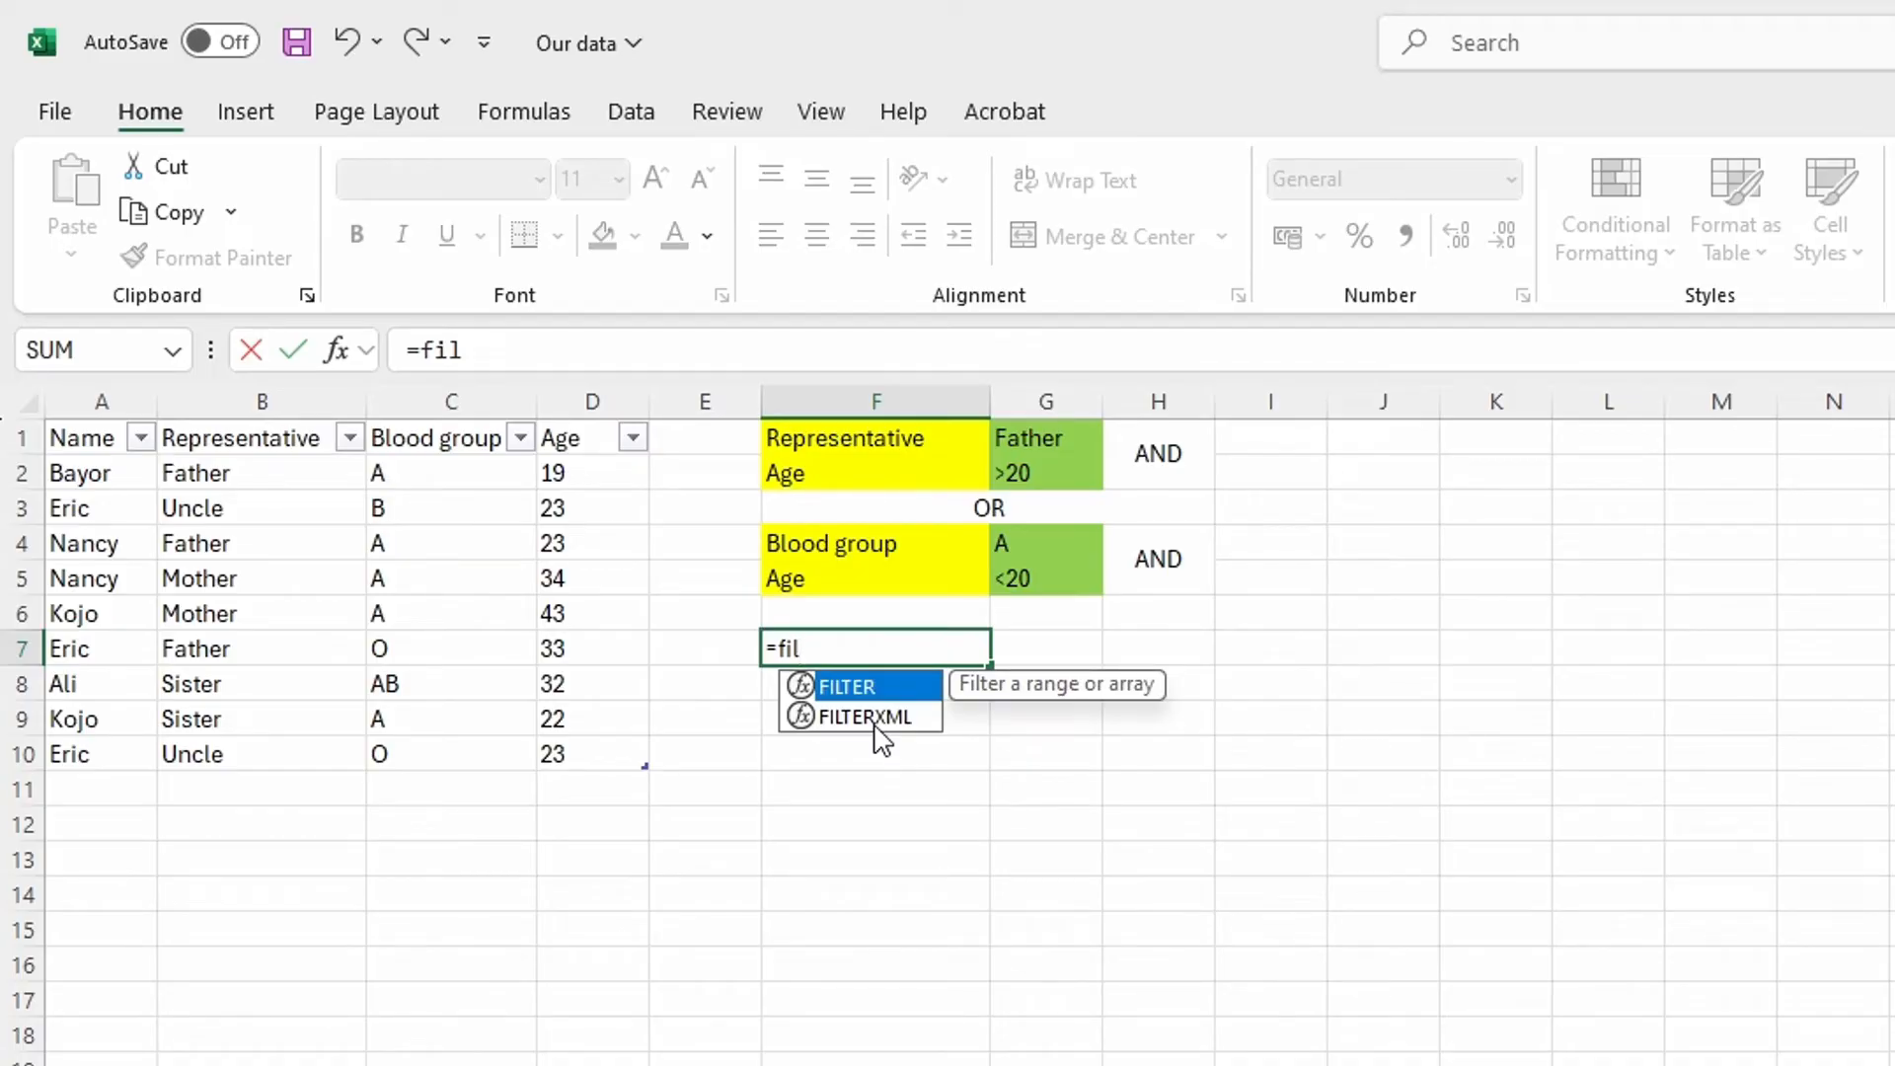
double_click(847, 681)
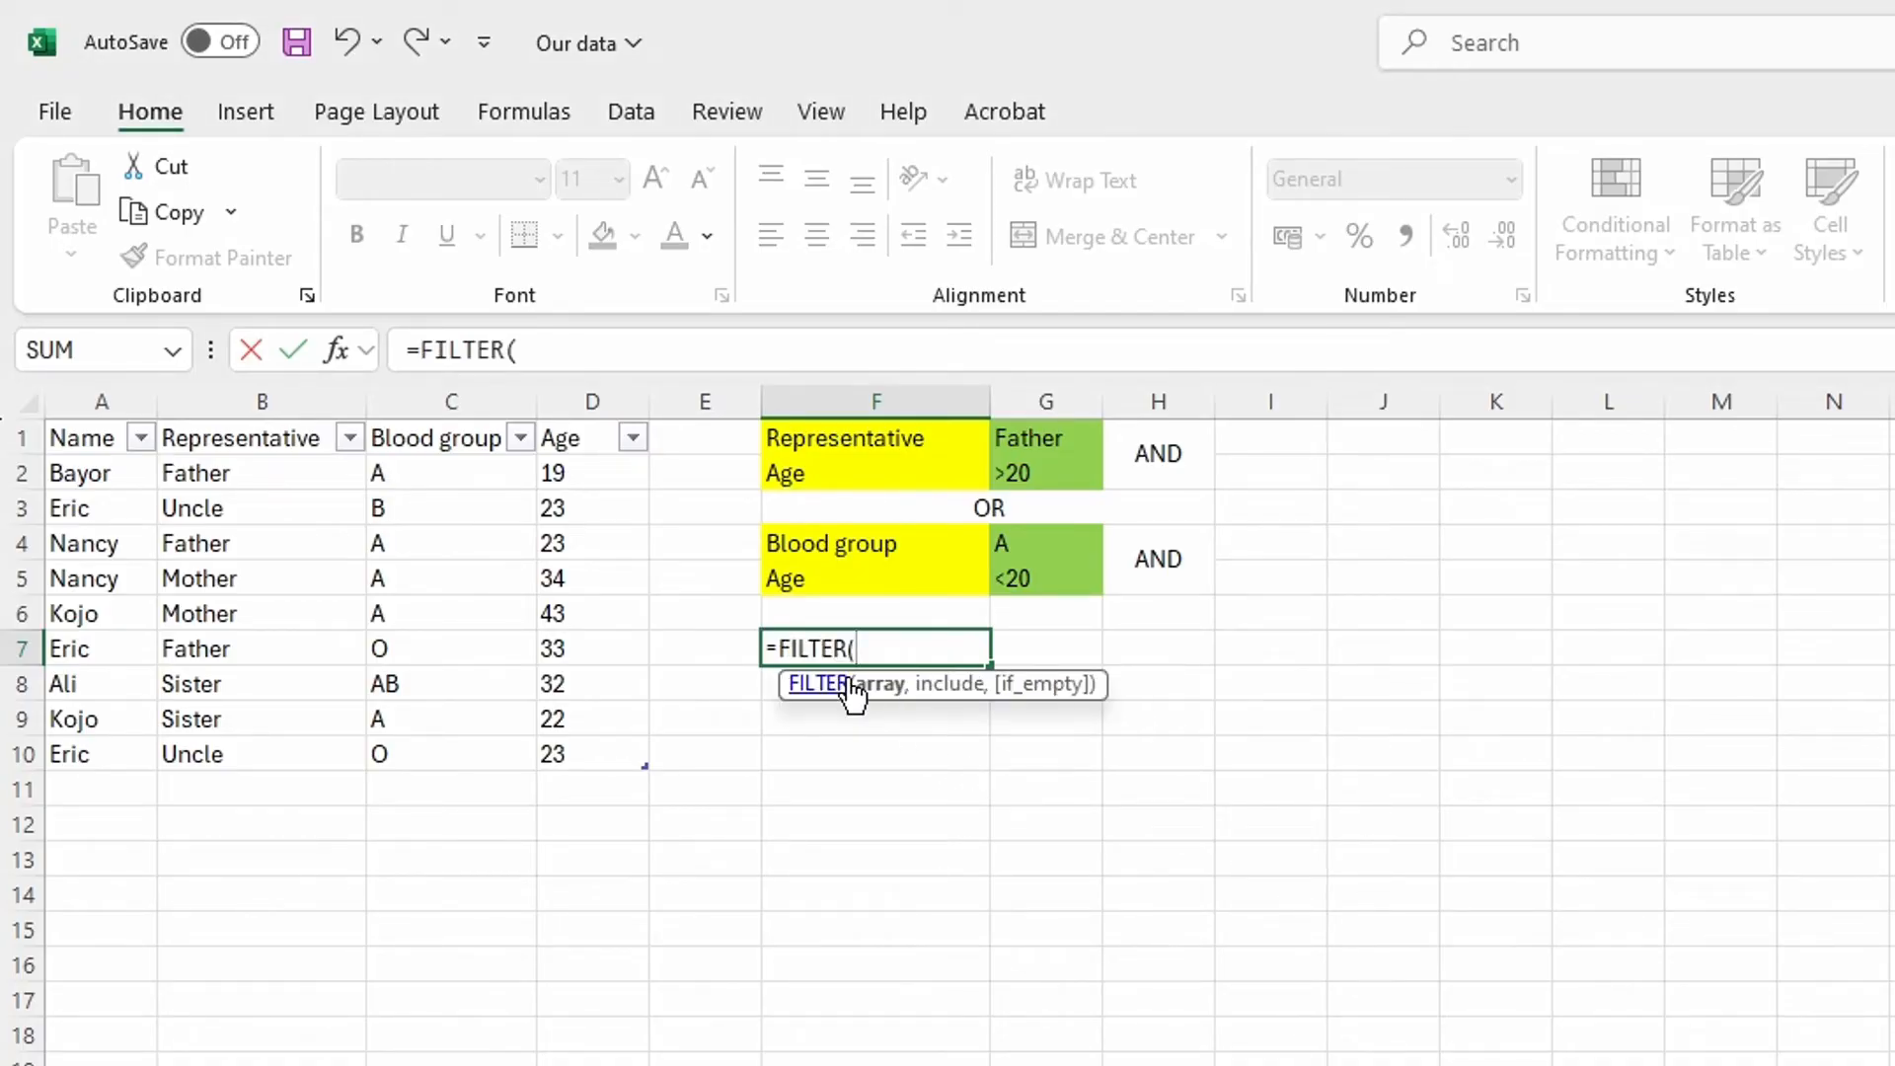
click(36, 409)
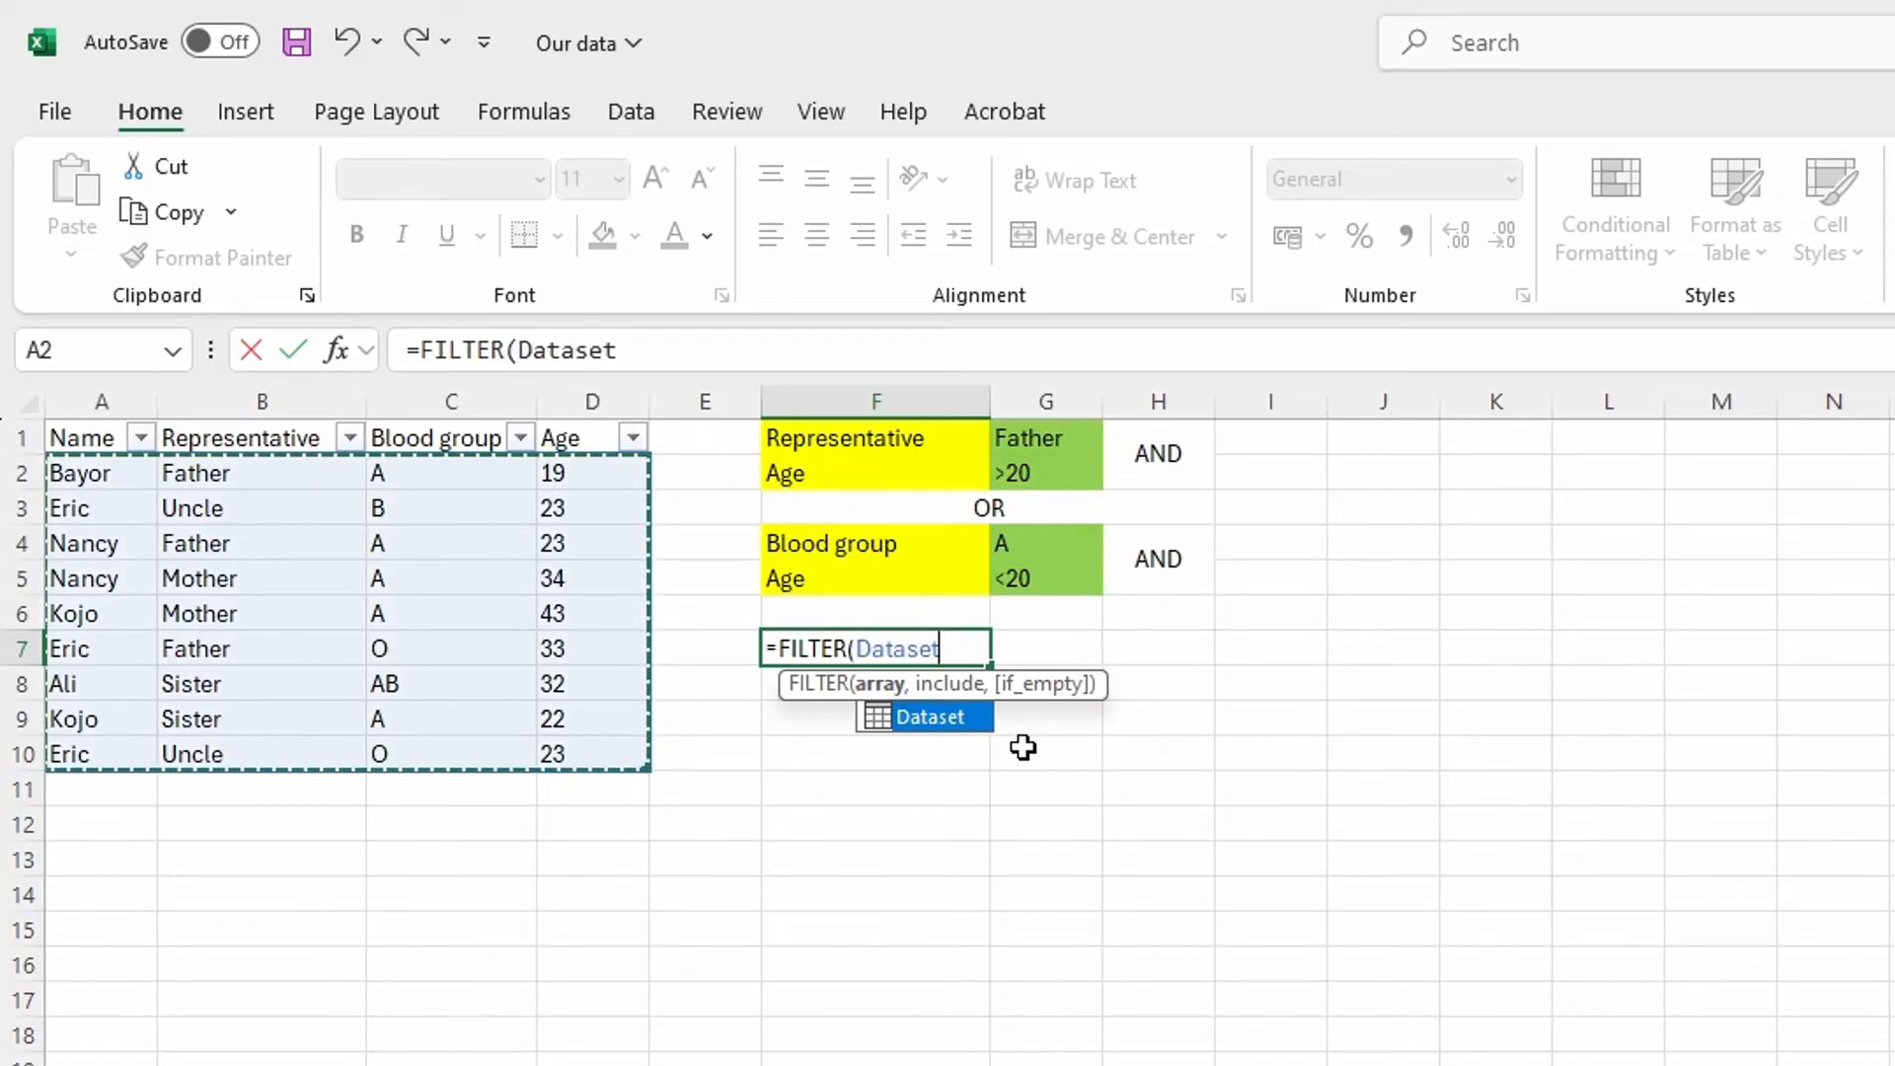
text(,)
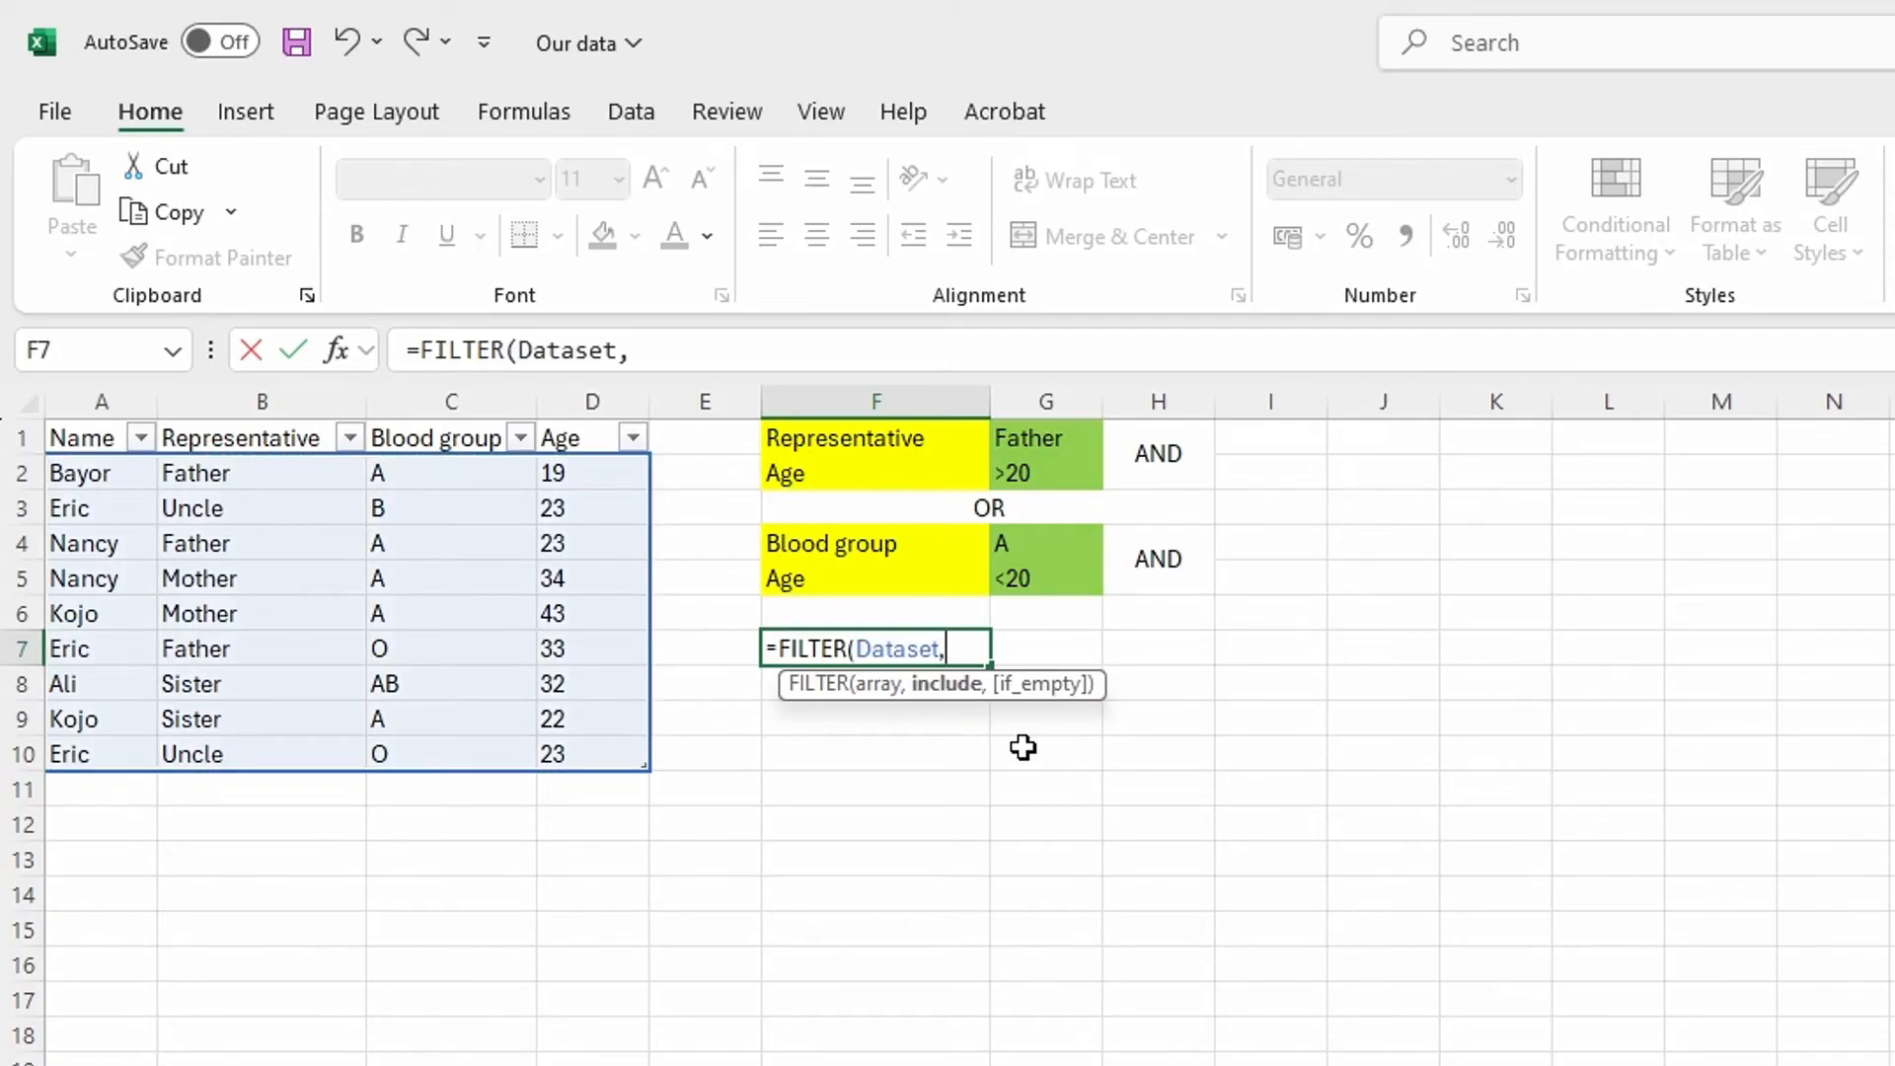
Add the include condition (Dataset[Representative]=G1) followed by the AND operator *
text(()
click(290, 422)
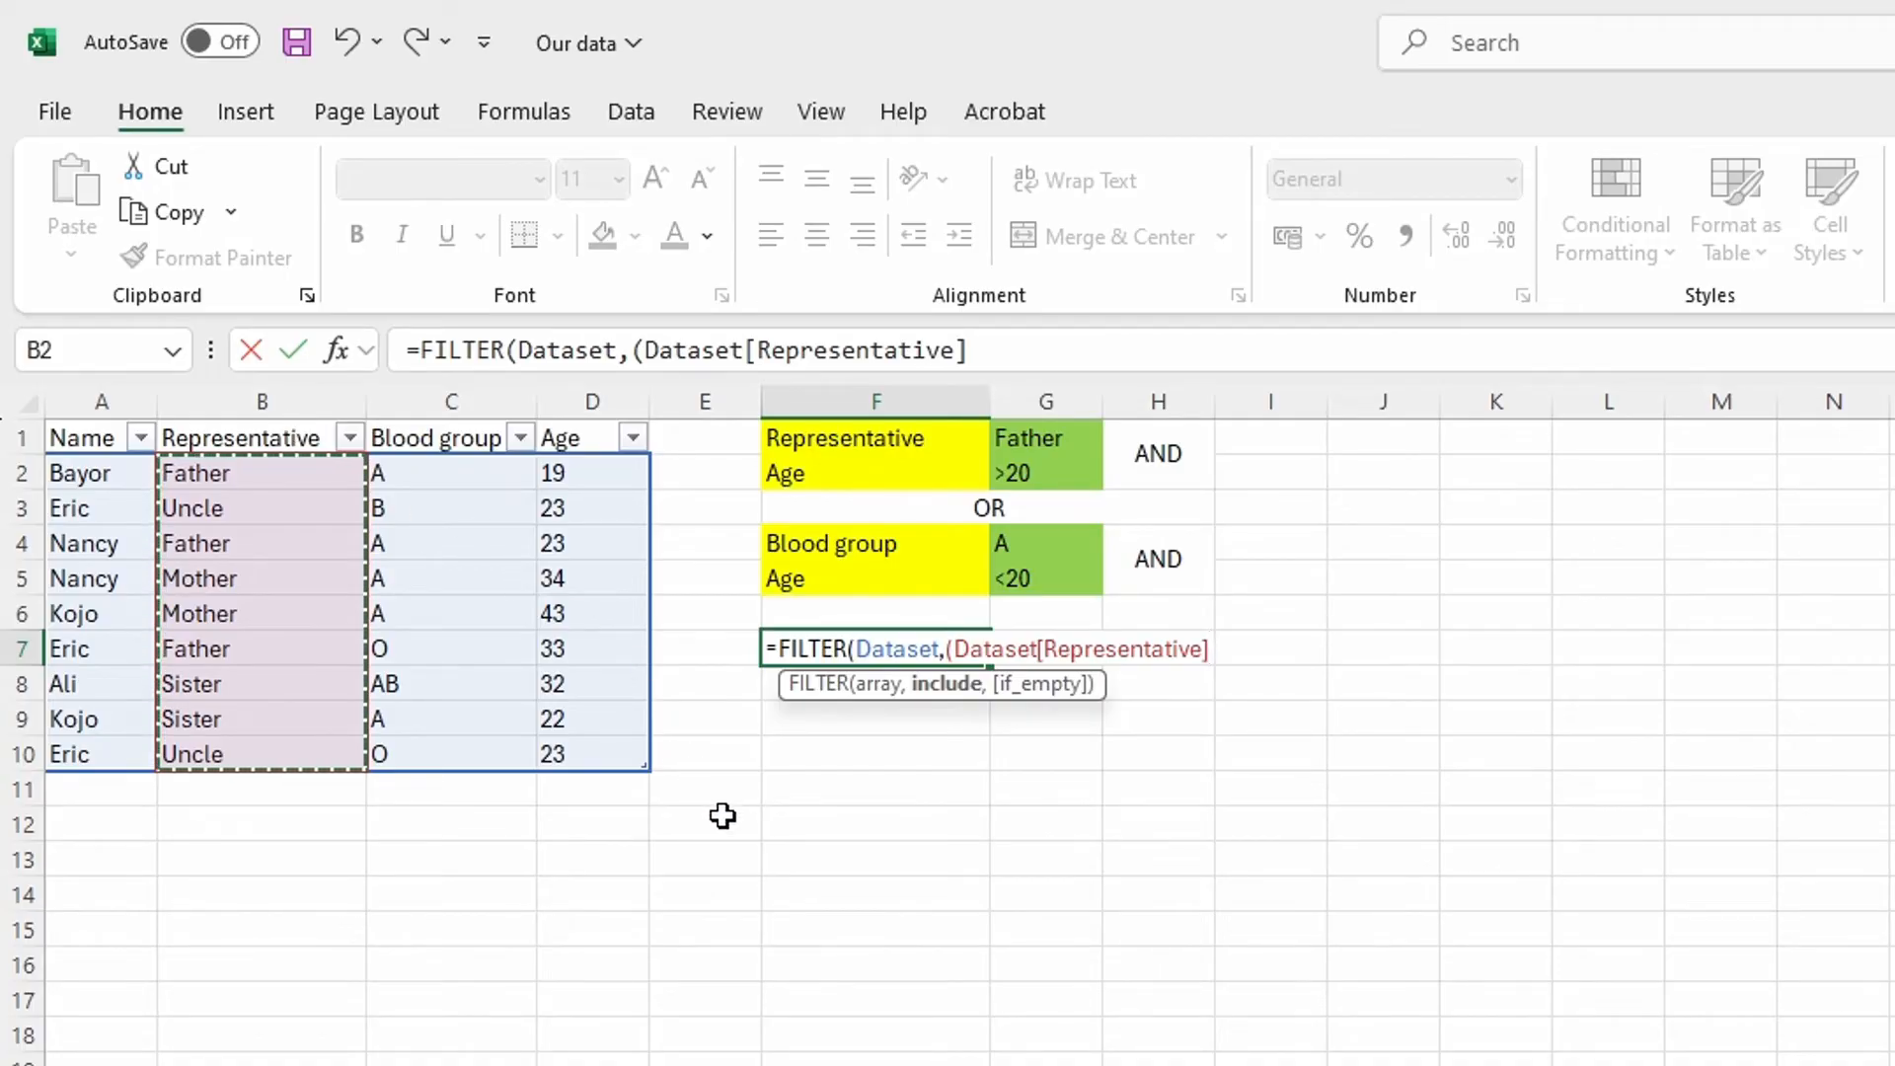
text(=)
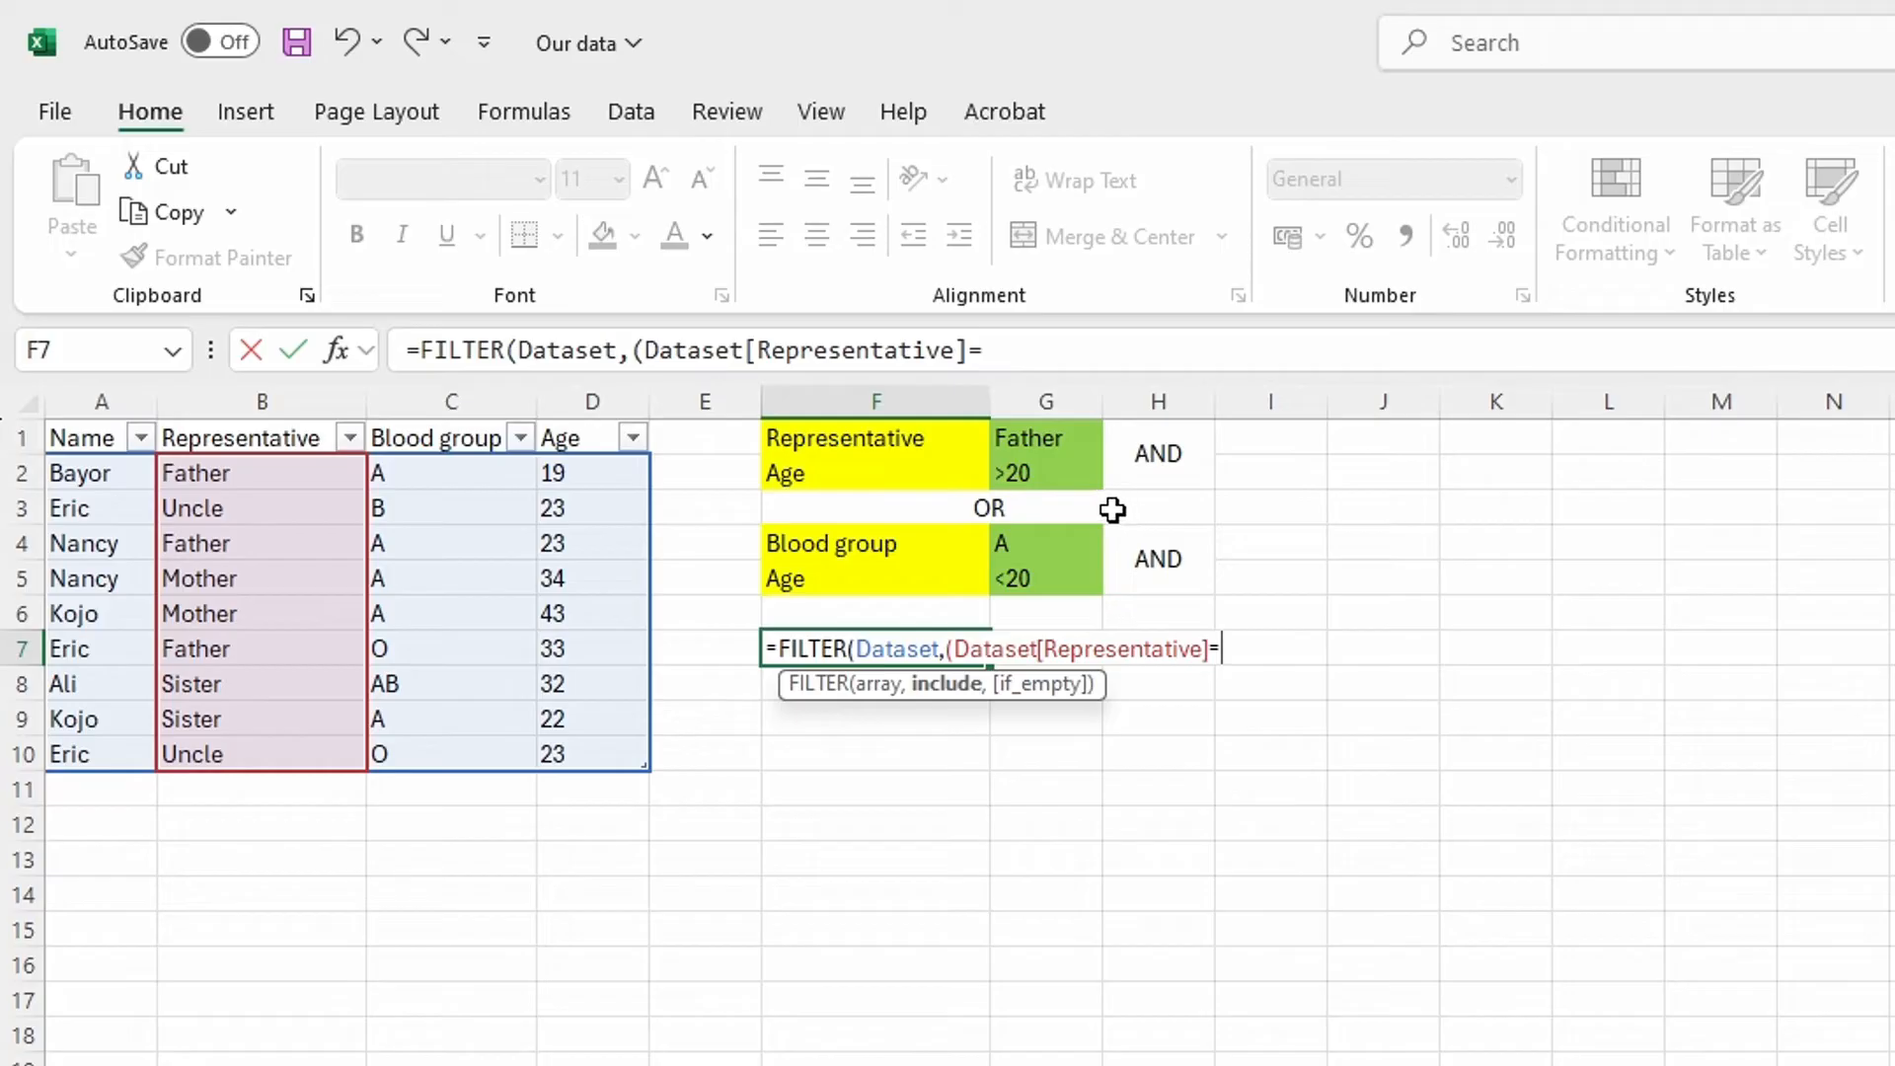
click(1032, 440)
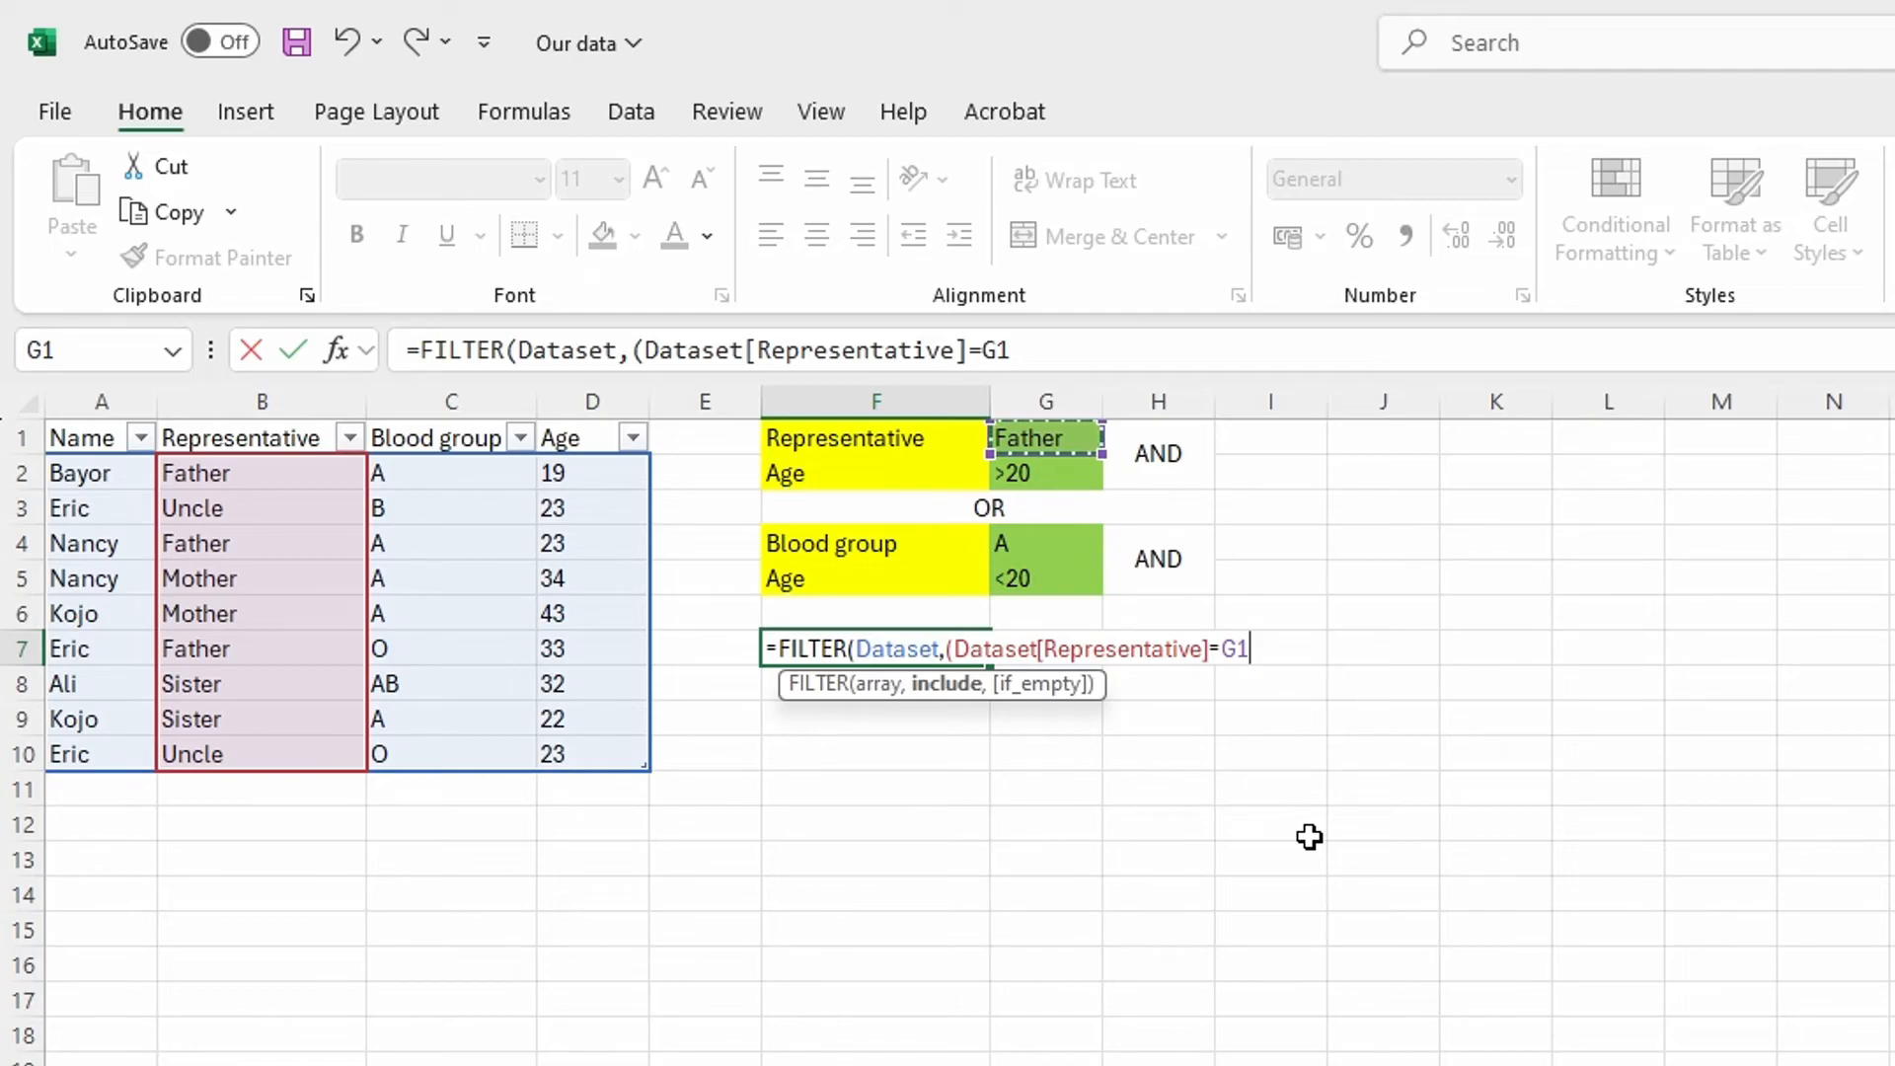
text()*)
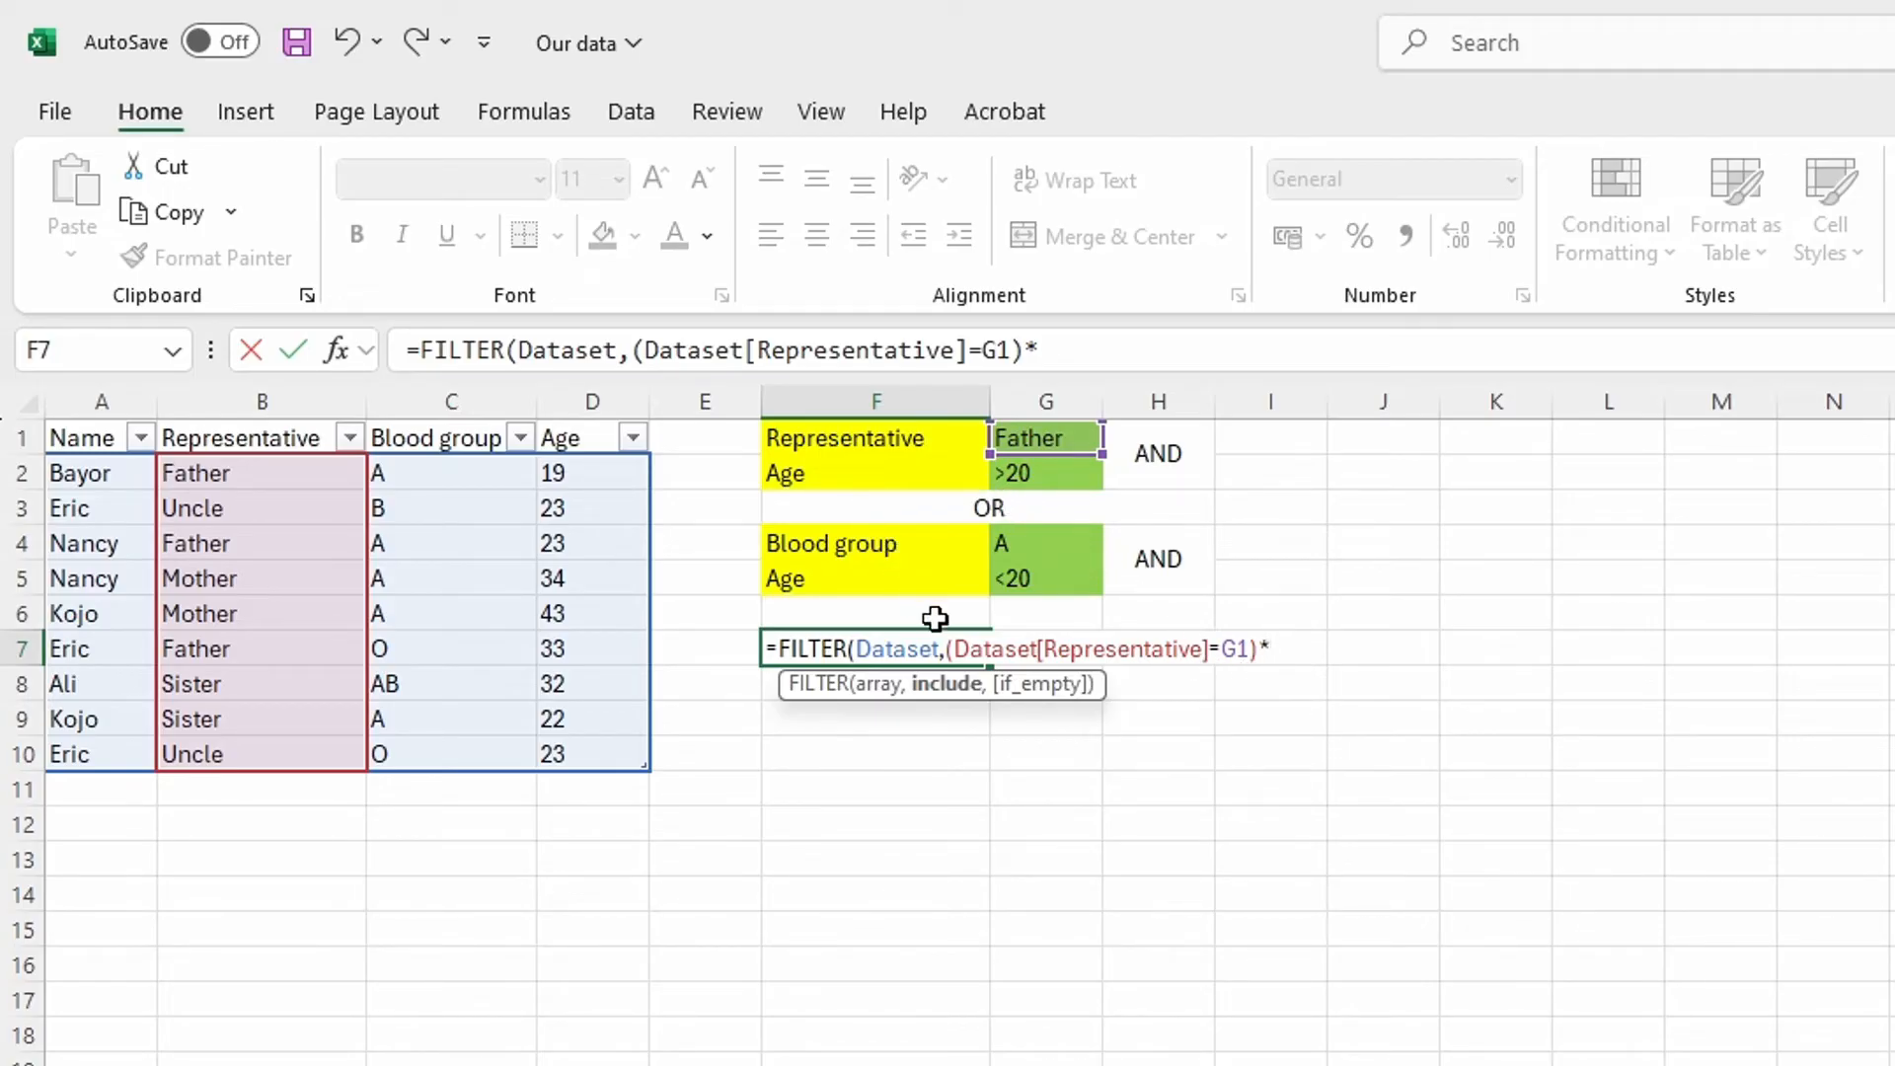
Add the second condition of the first AND group, (Dataset[Age]>20)
text(()
click(592, 439)
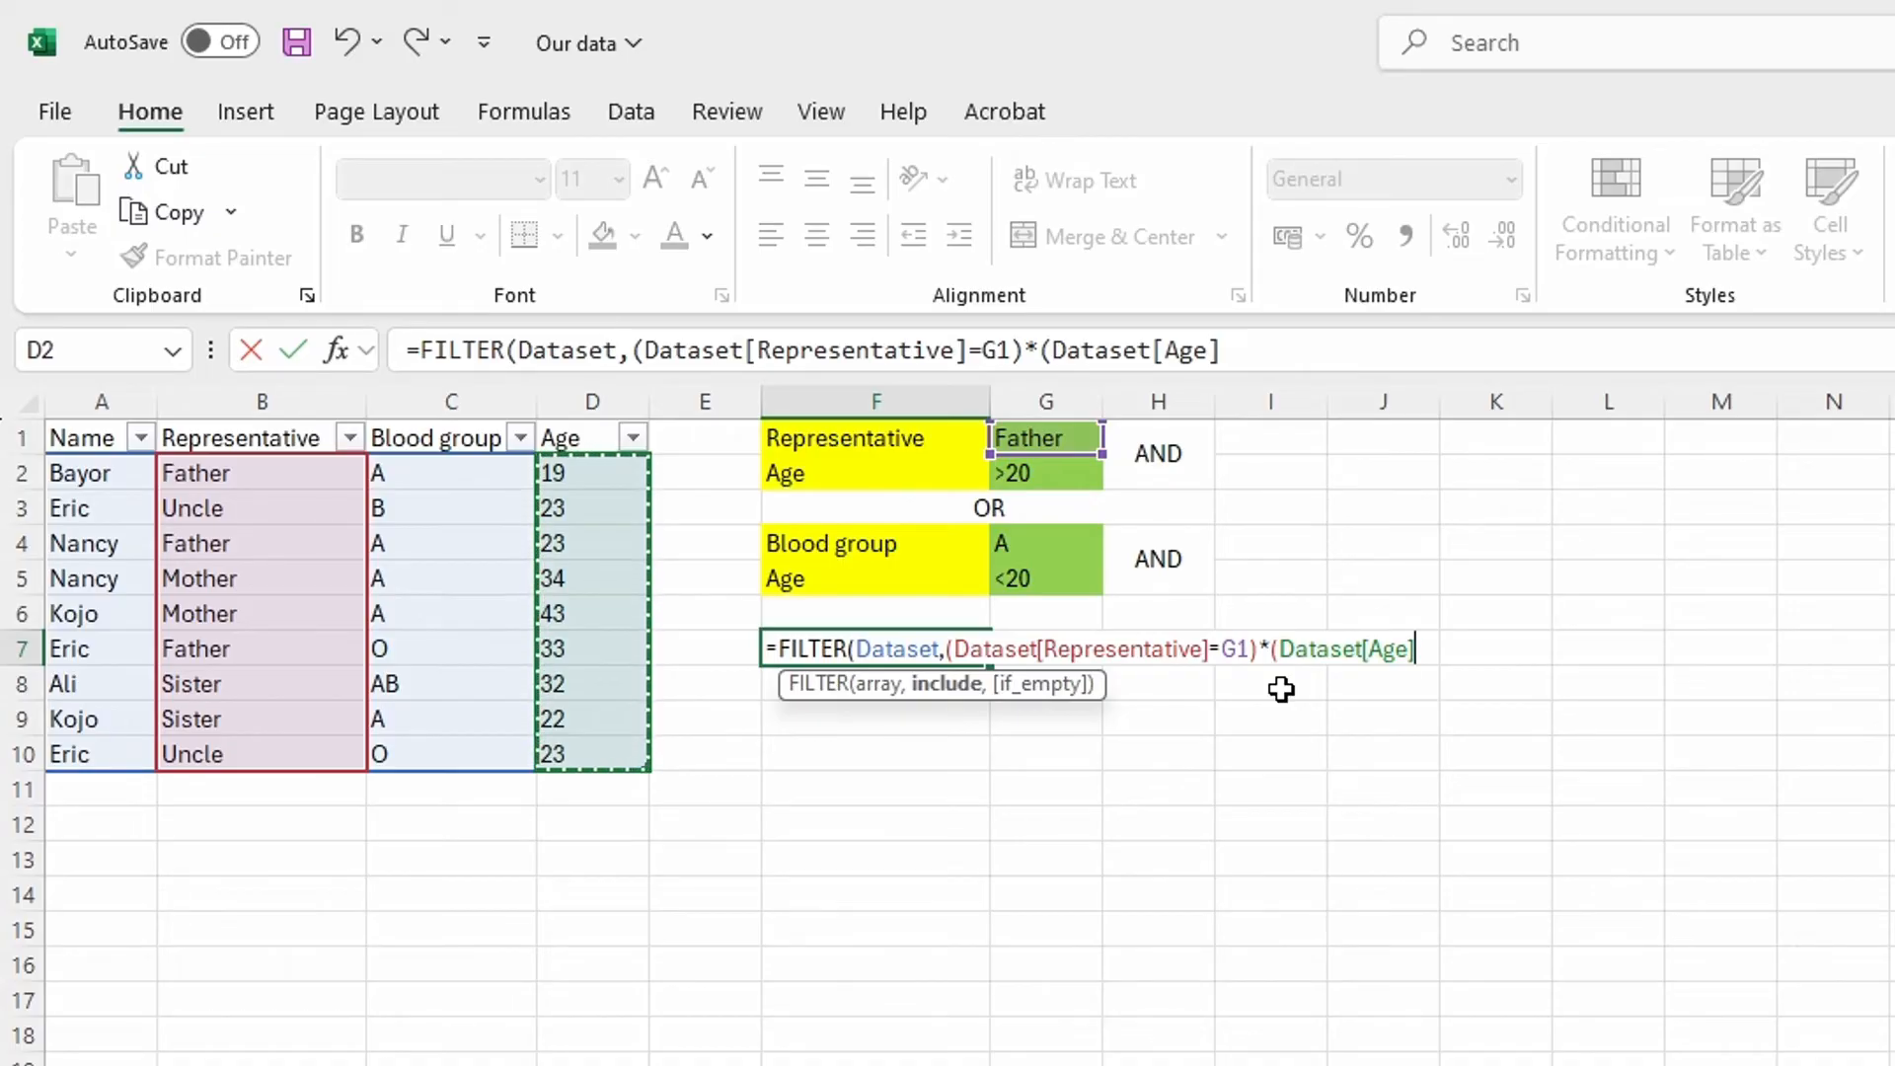
text(<)
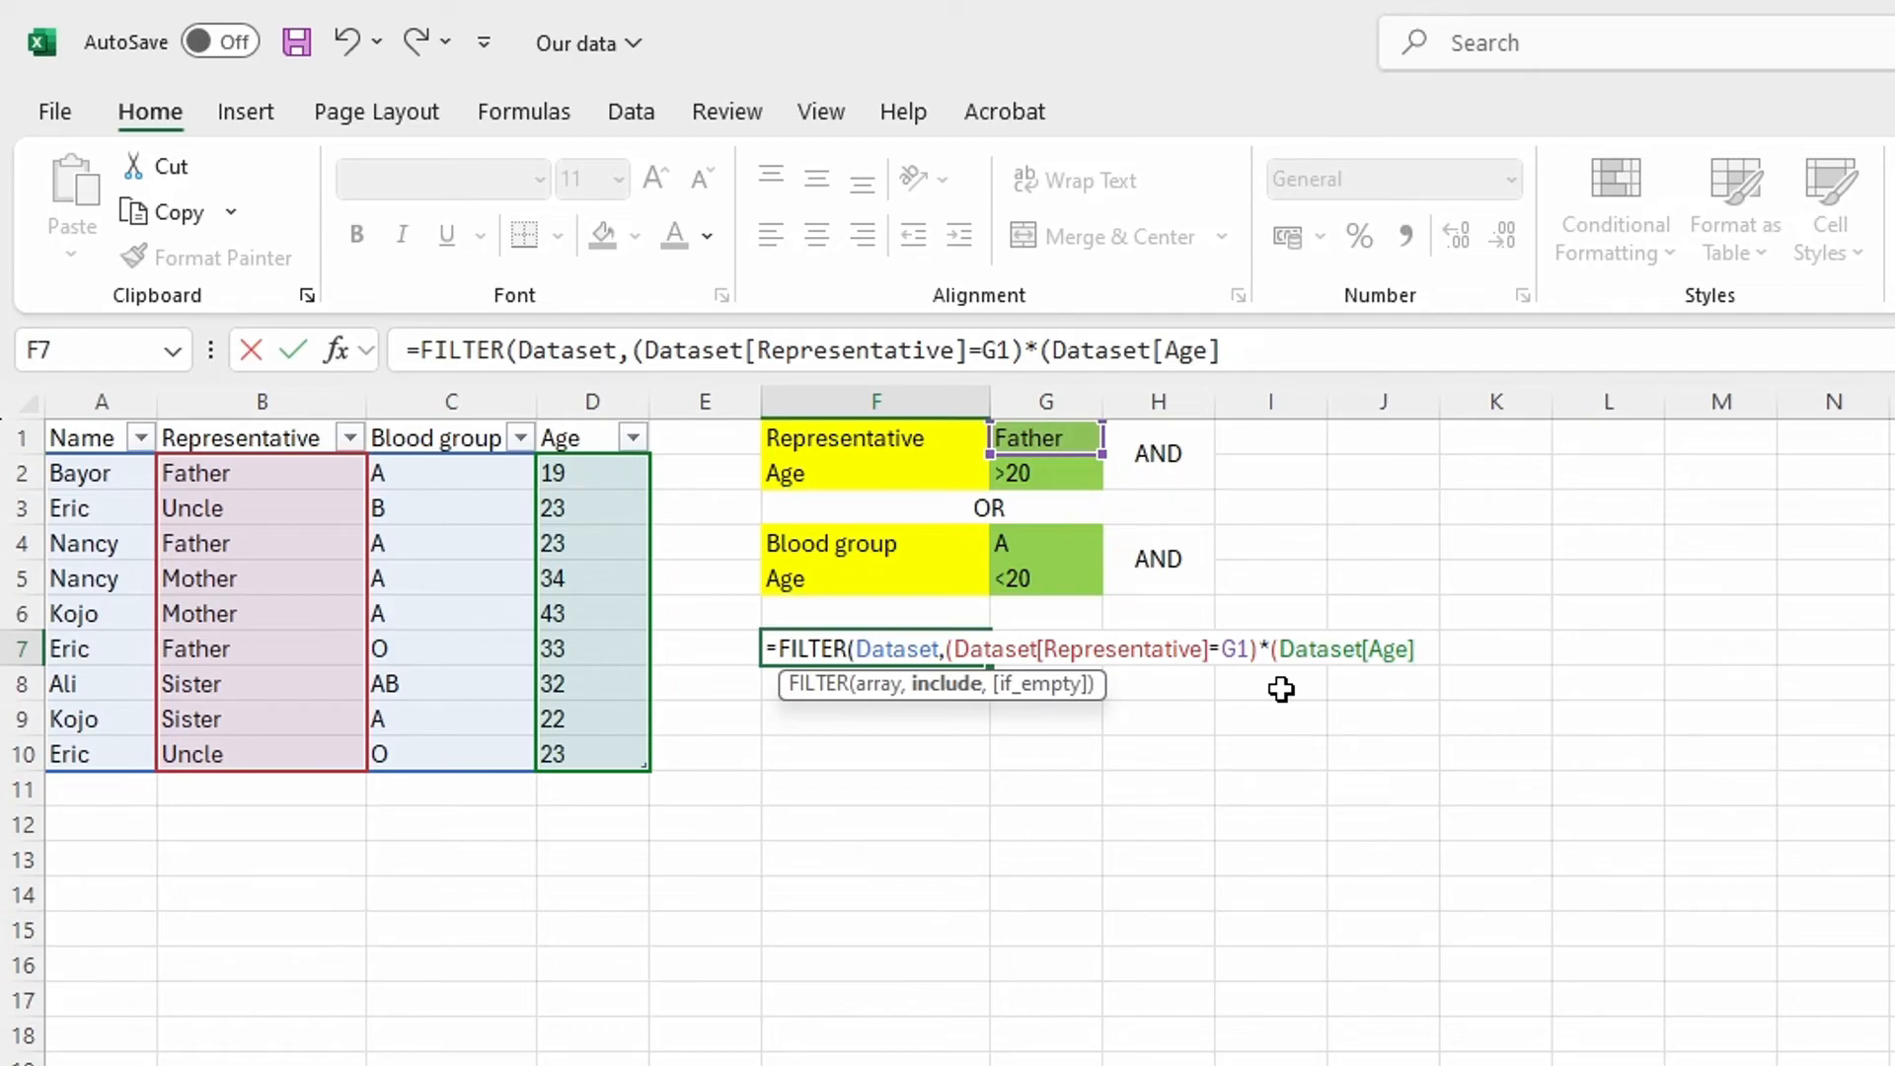
text(>20)
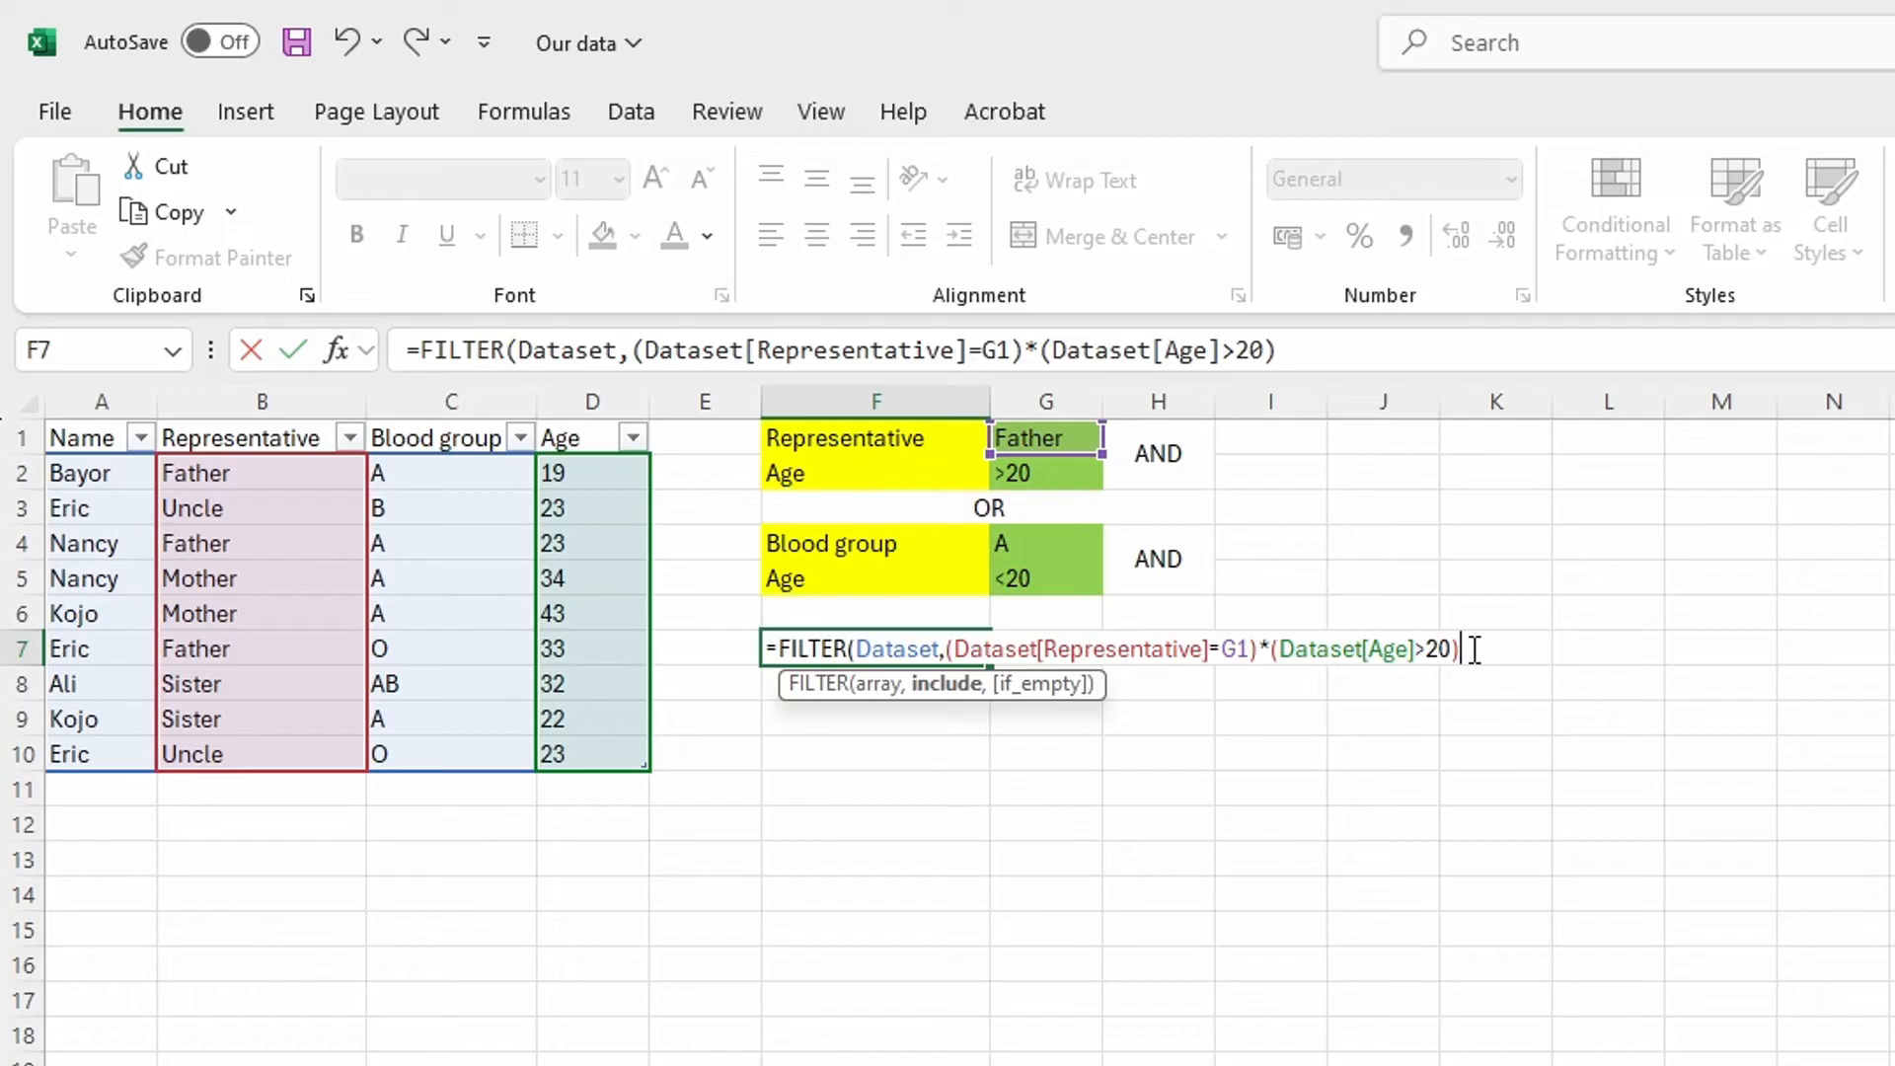
Enclose the Representative and Age conditions in an outer pair of parentheses and append the OR operator +
click(949, 648)
text(()
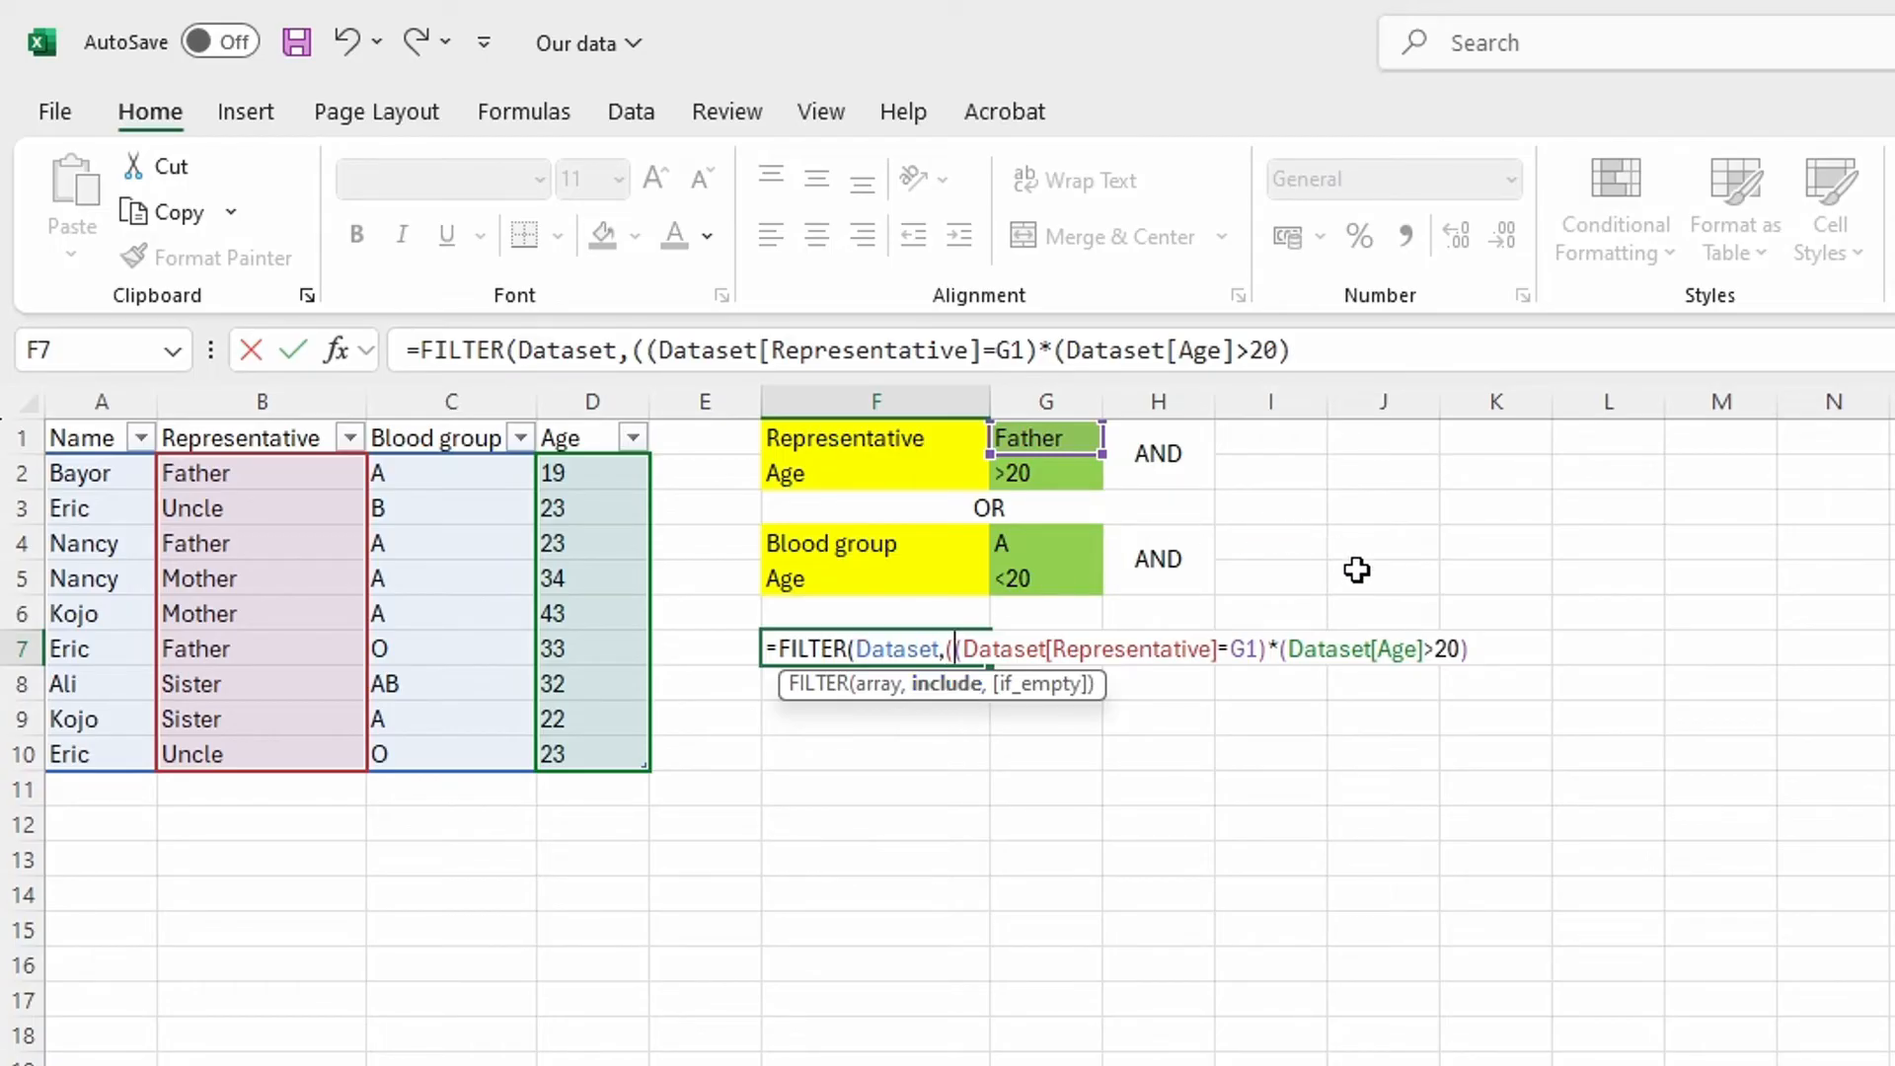
click(1305, 350)
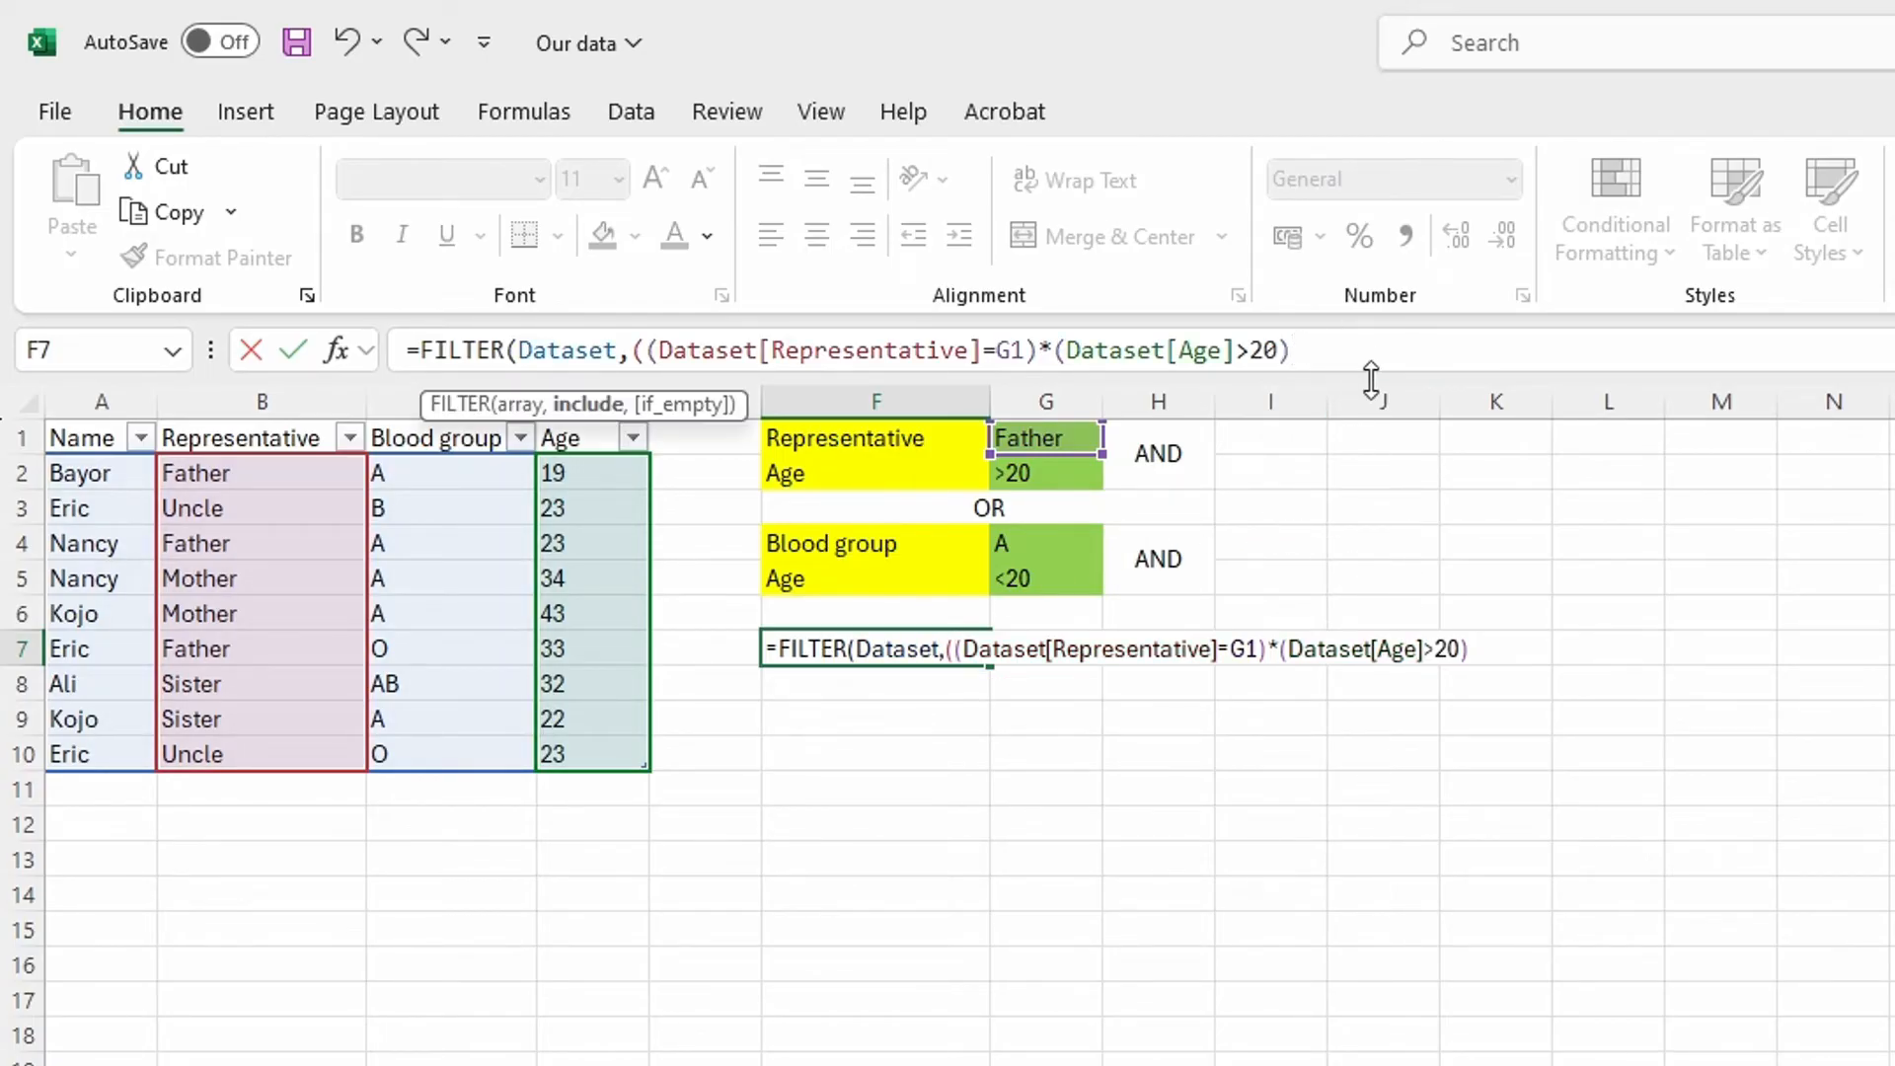
text()+)
Add the condition (Dataset[Blood group]=G4) followed by the AND operator * to start the second group
text(()
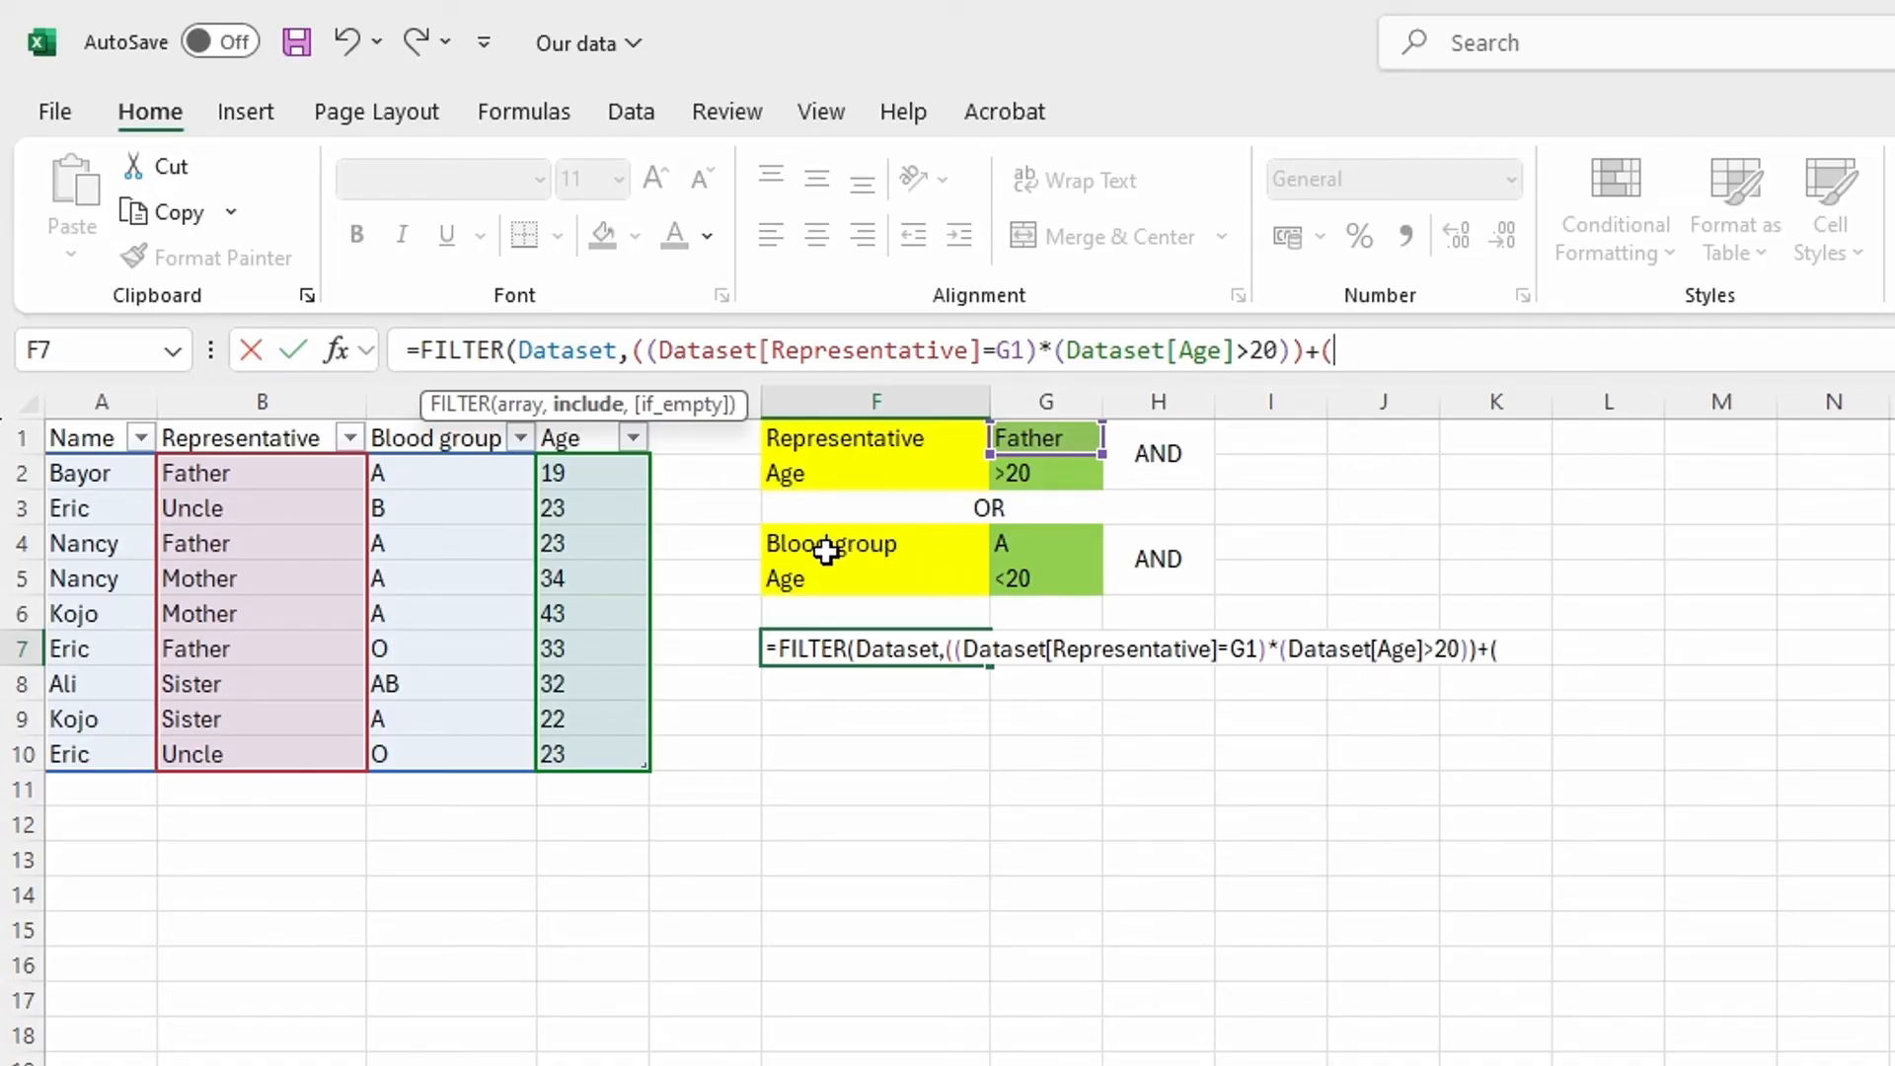
click(456, 420)
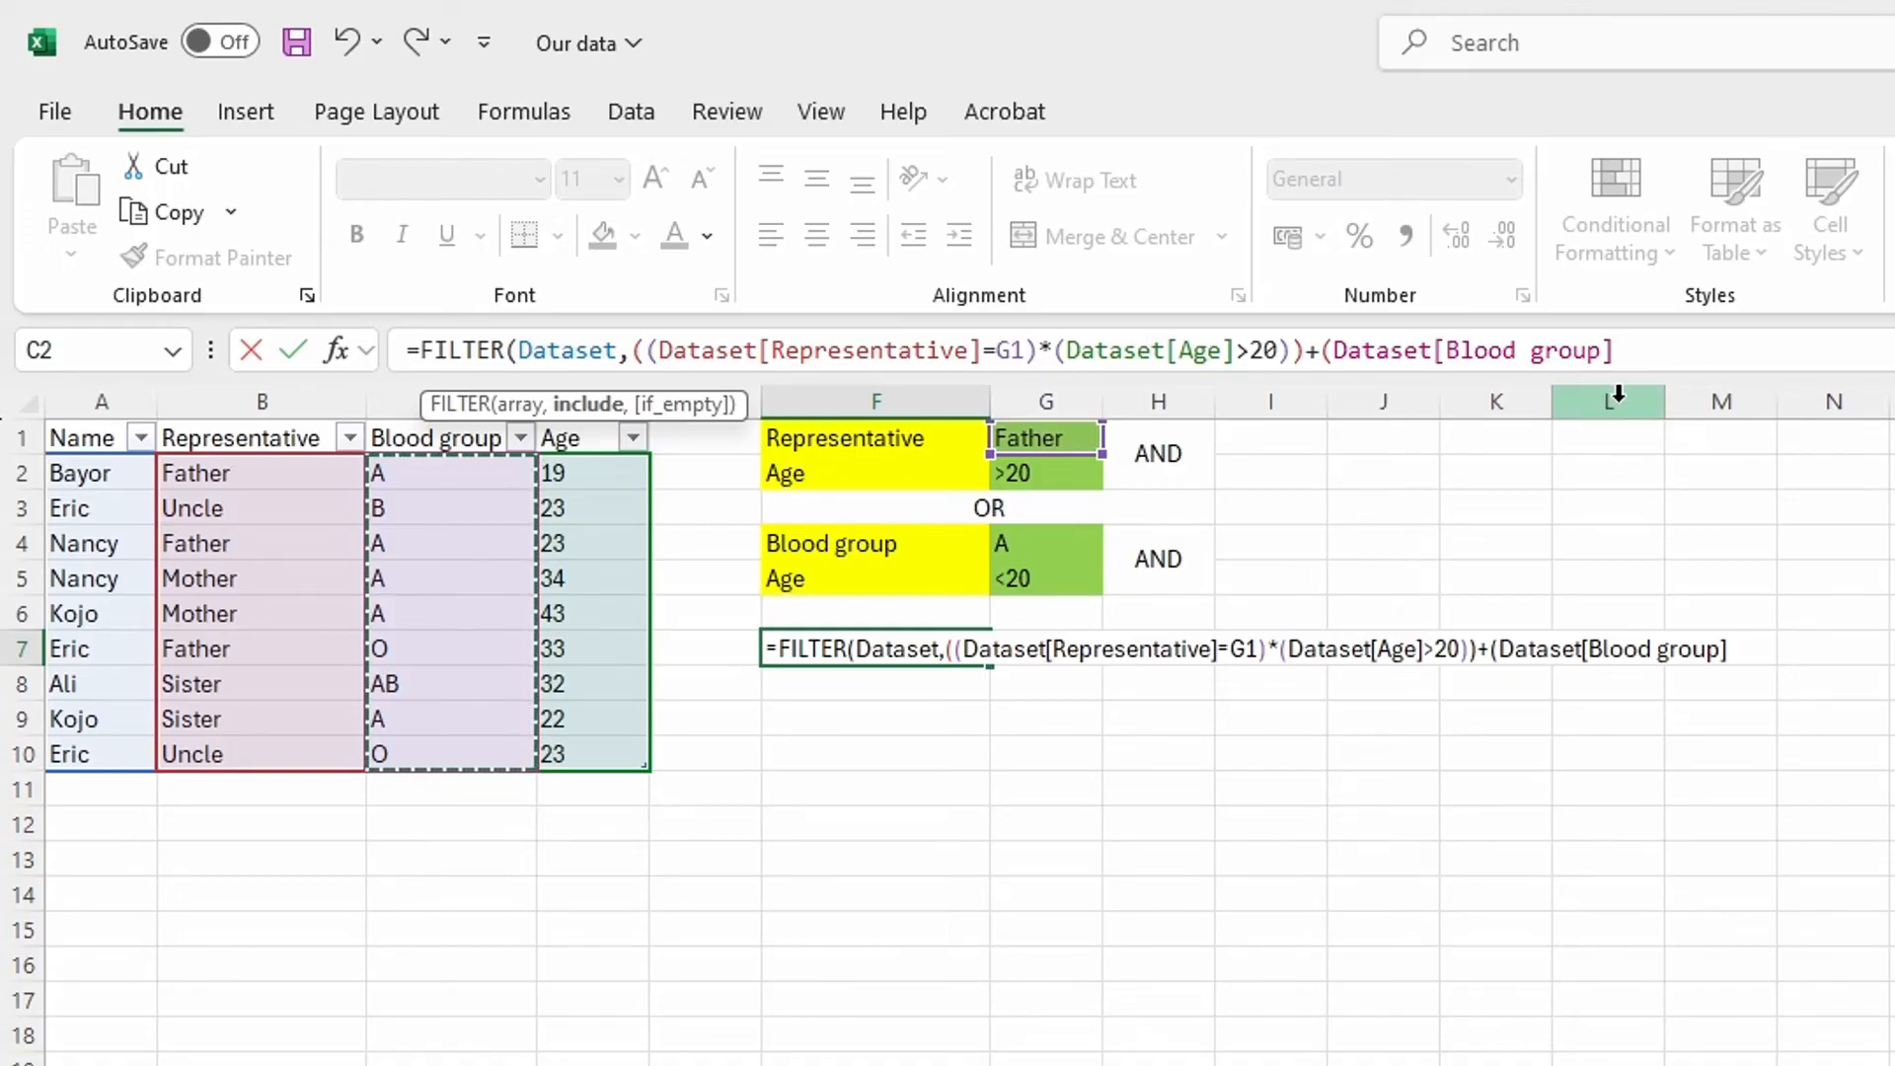
text(=)
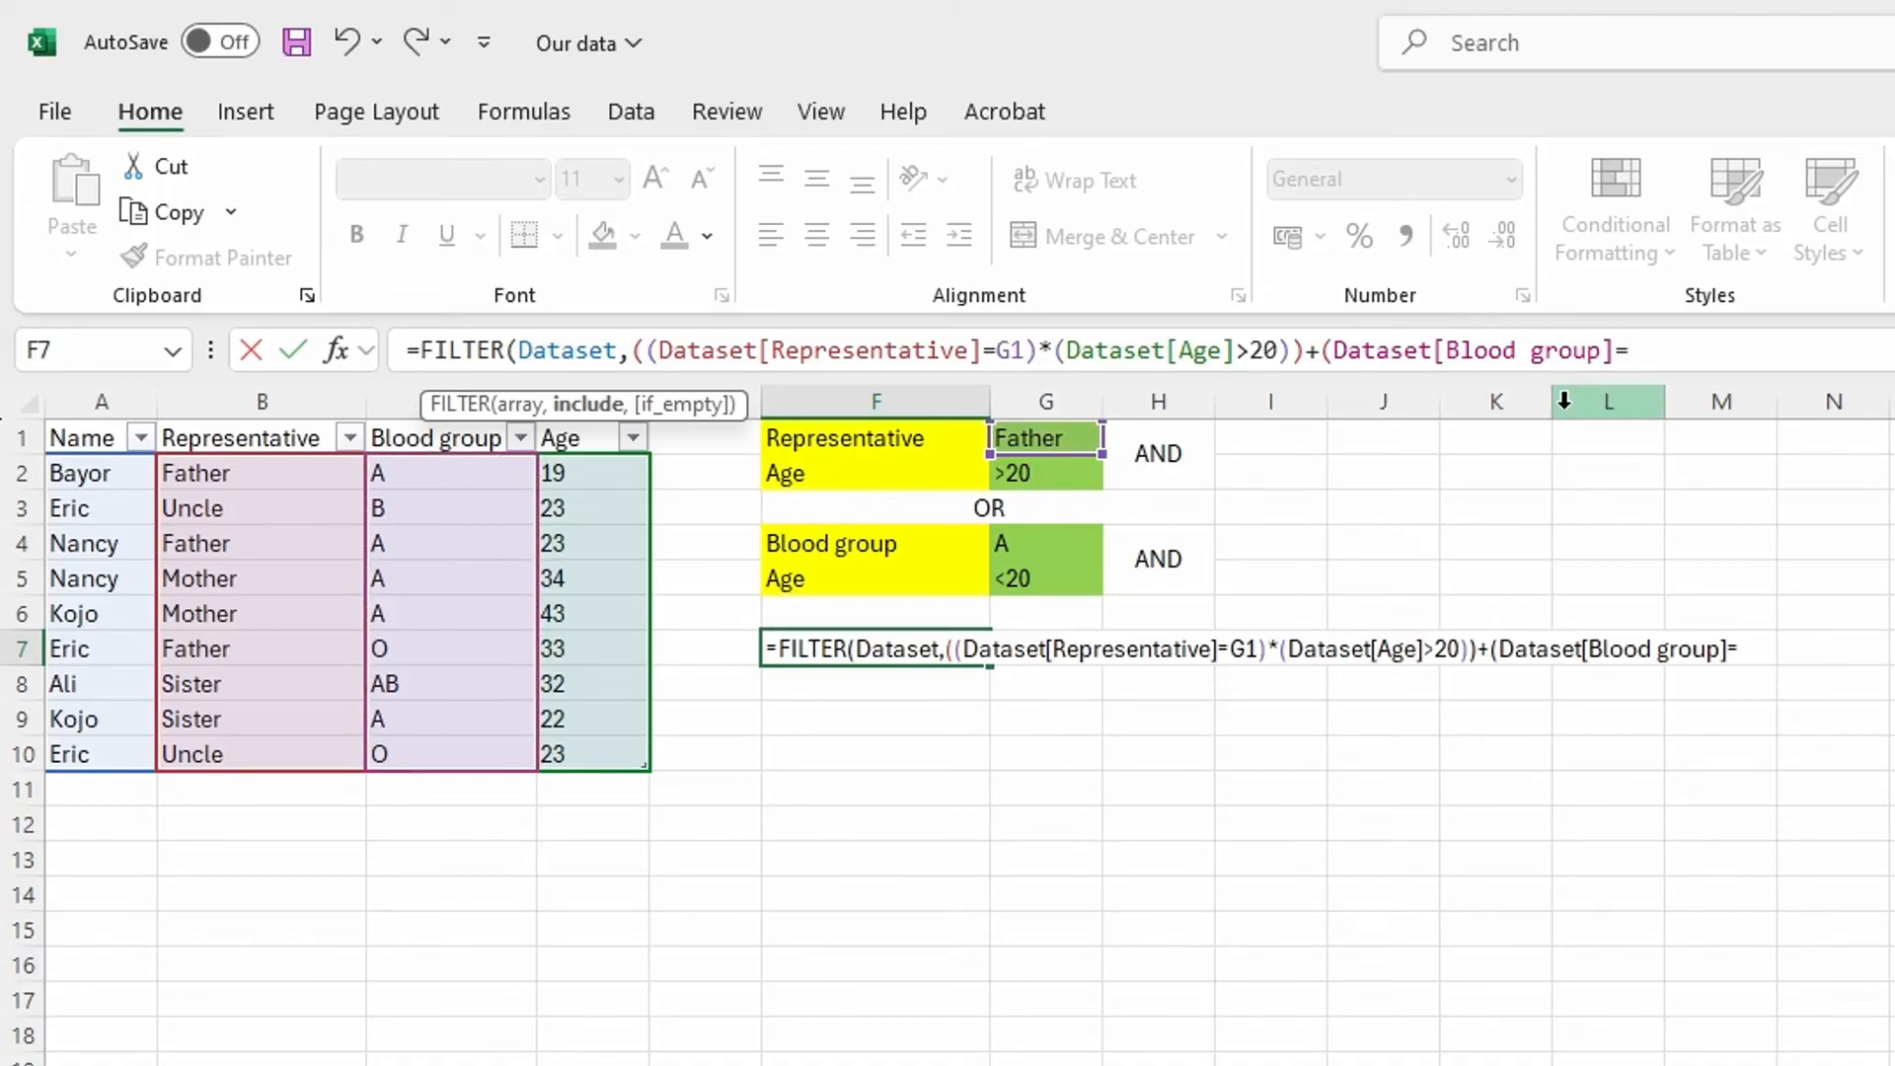
click(1027, 541)
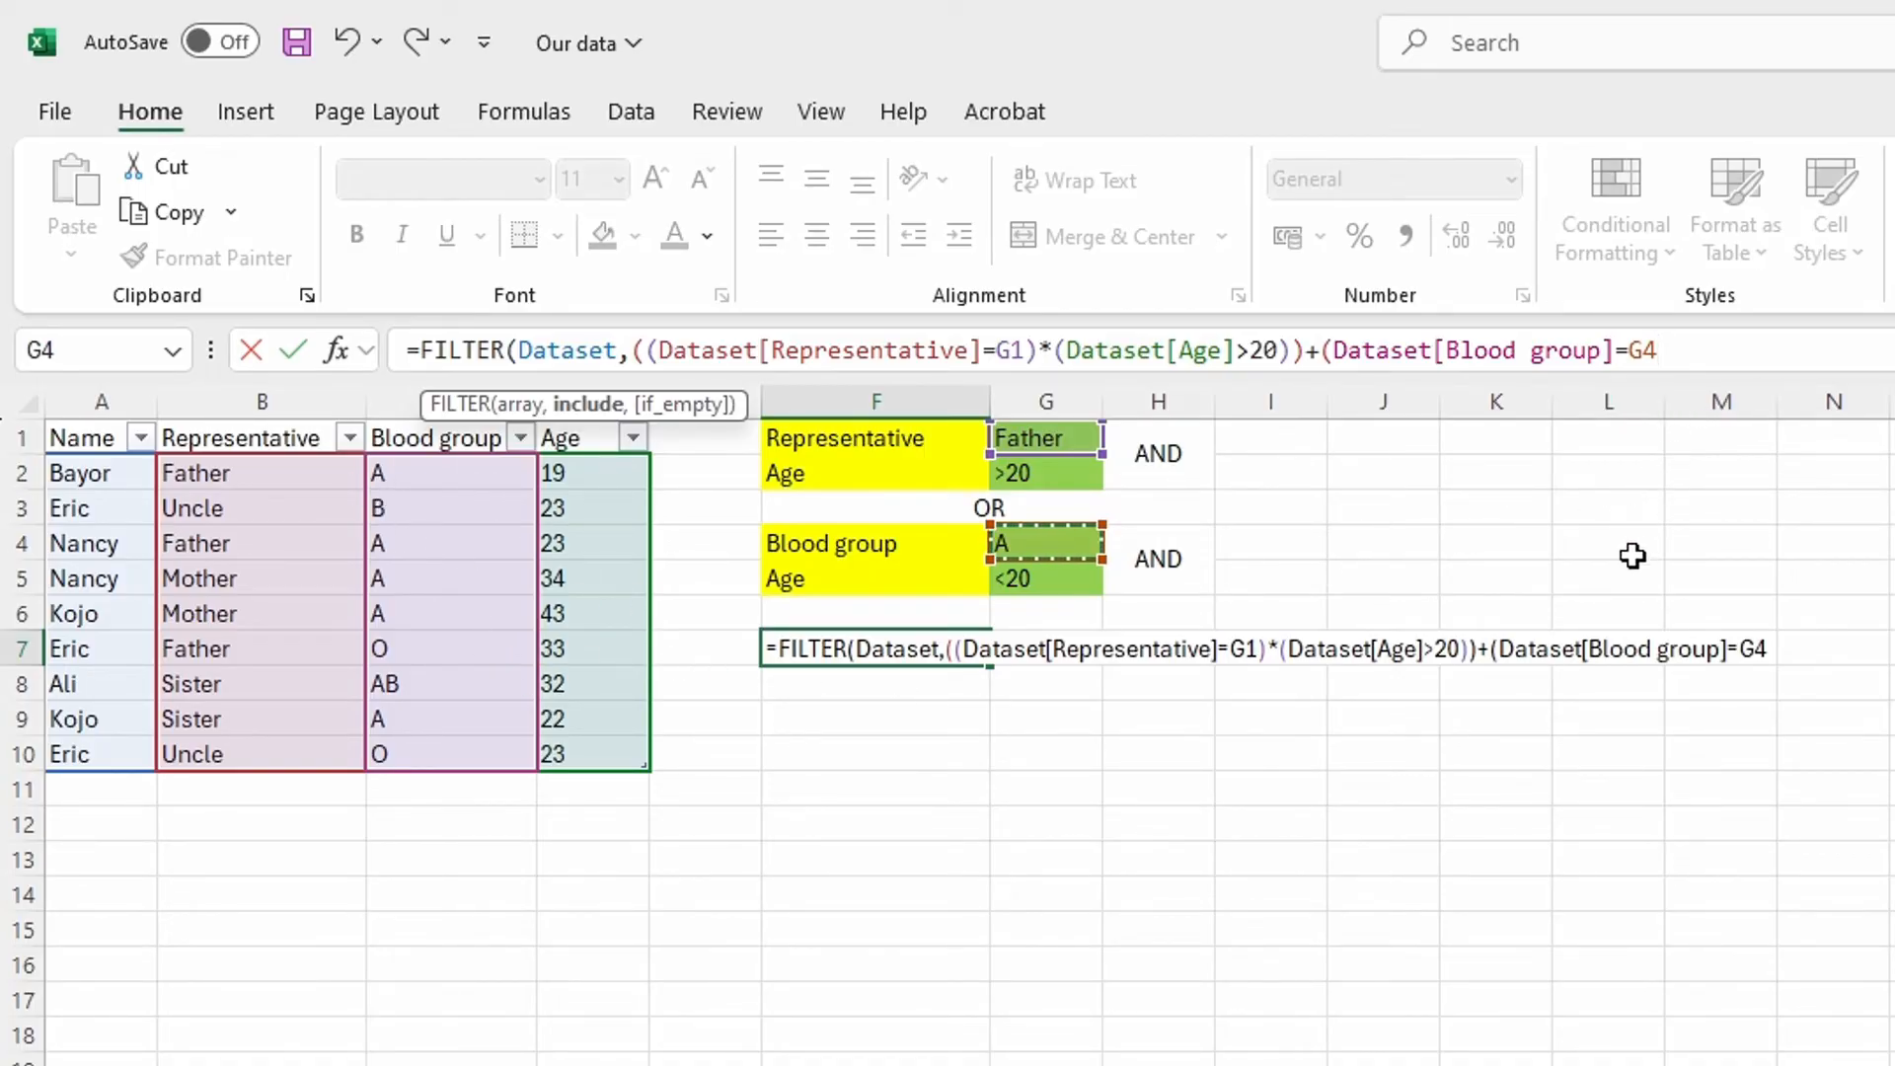
text()*)
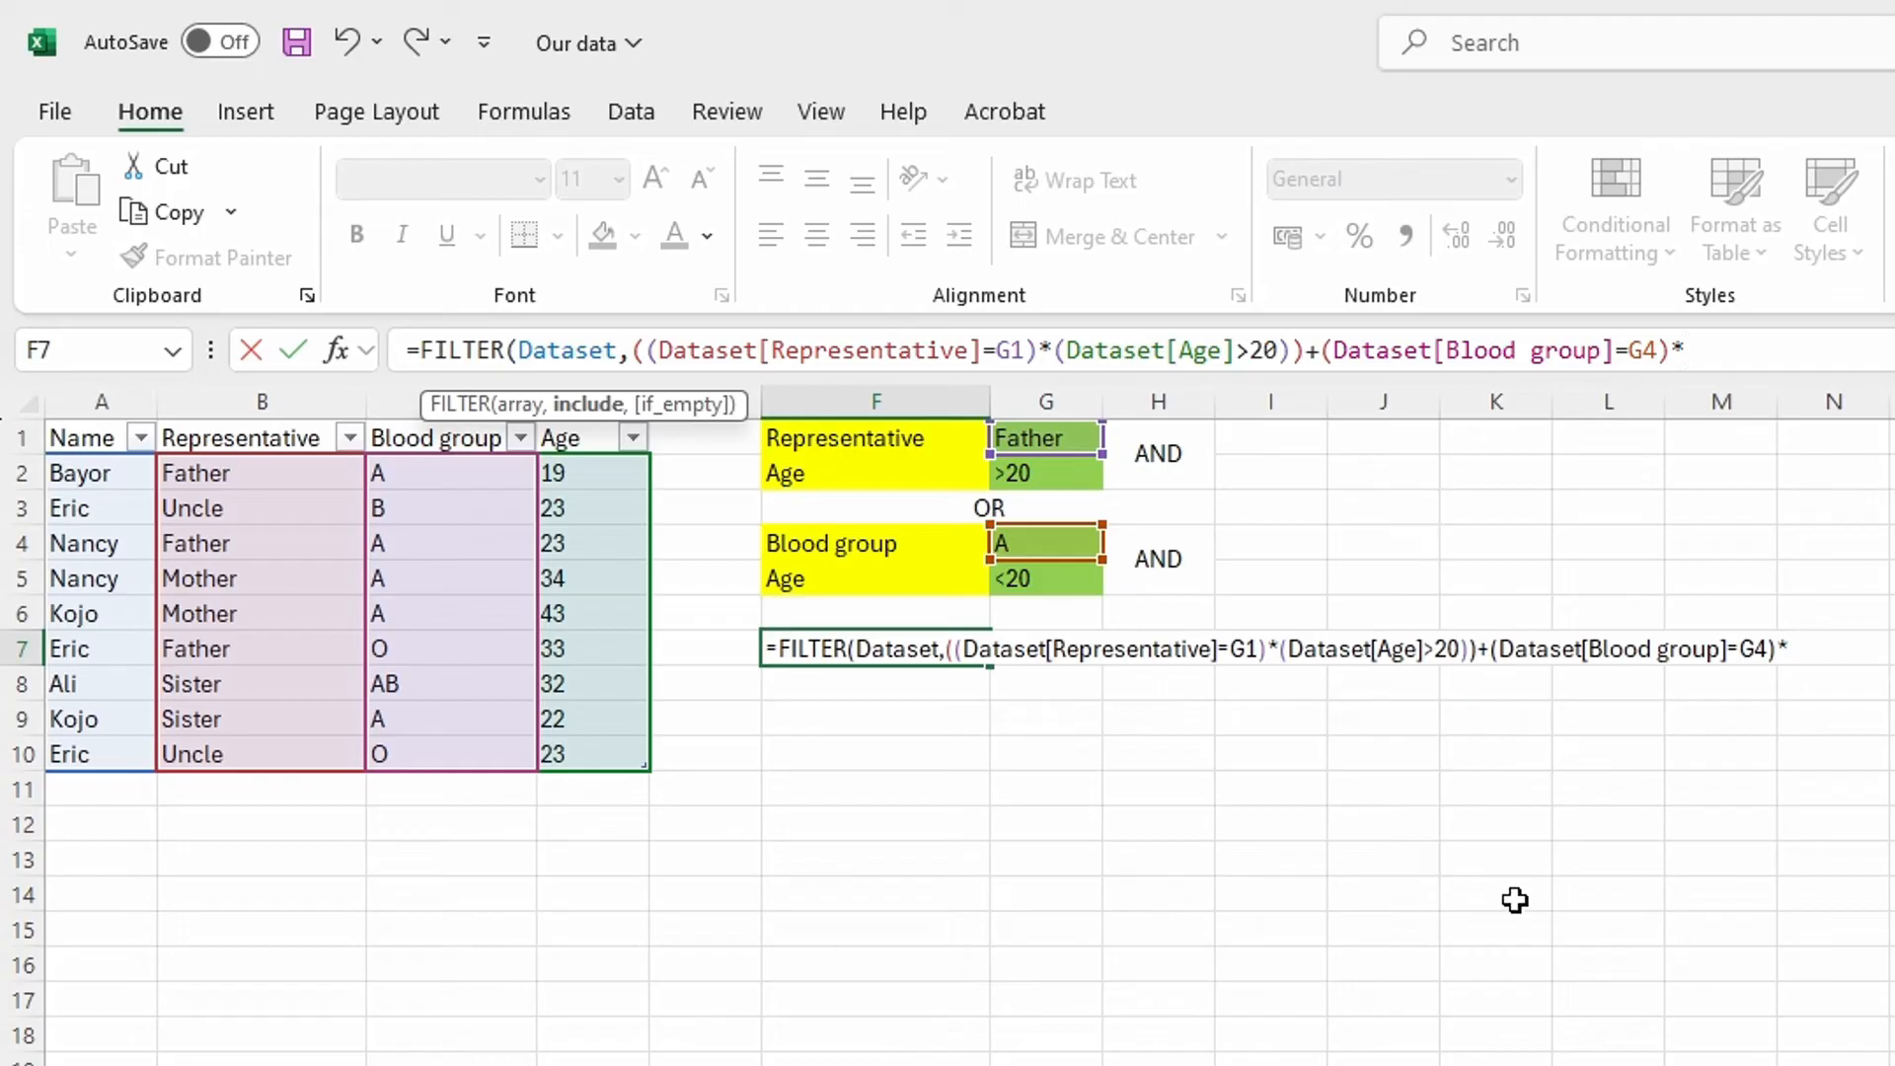
Add the second condition of the second AND group, (Dataset[Age]<20)
text(()
click(596, 426)
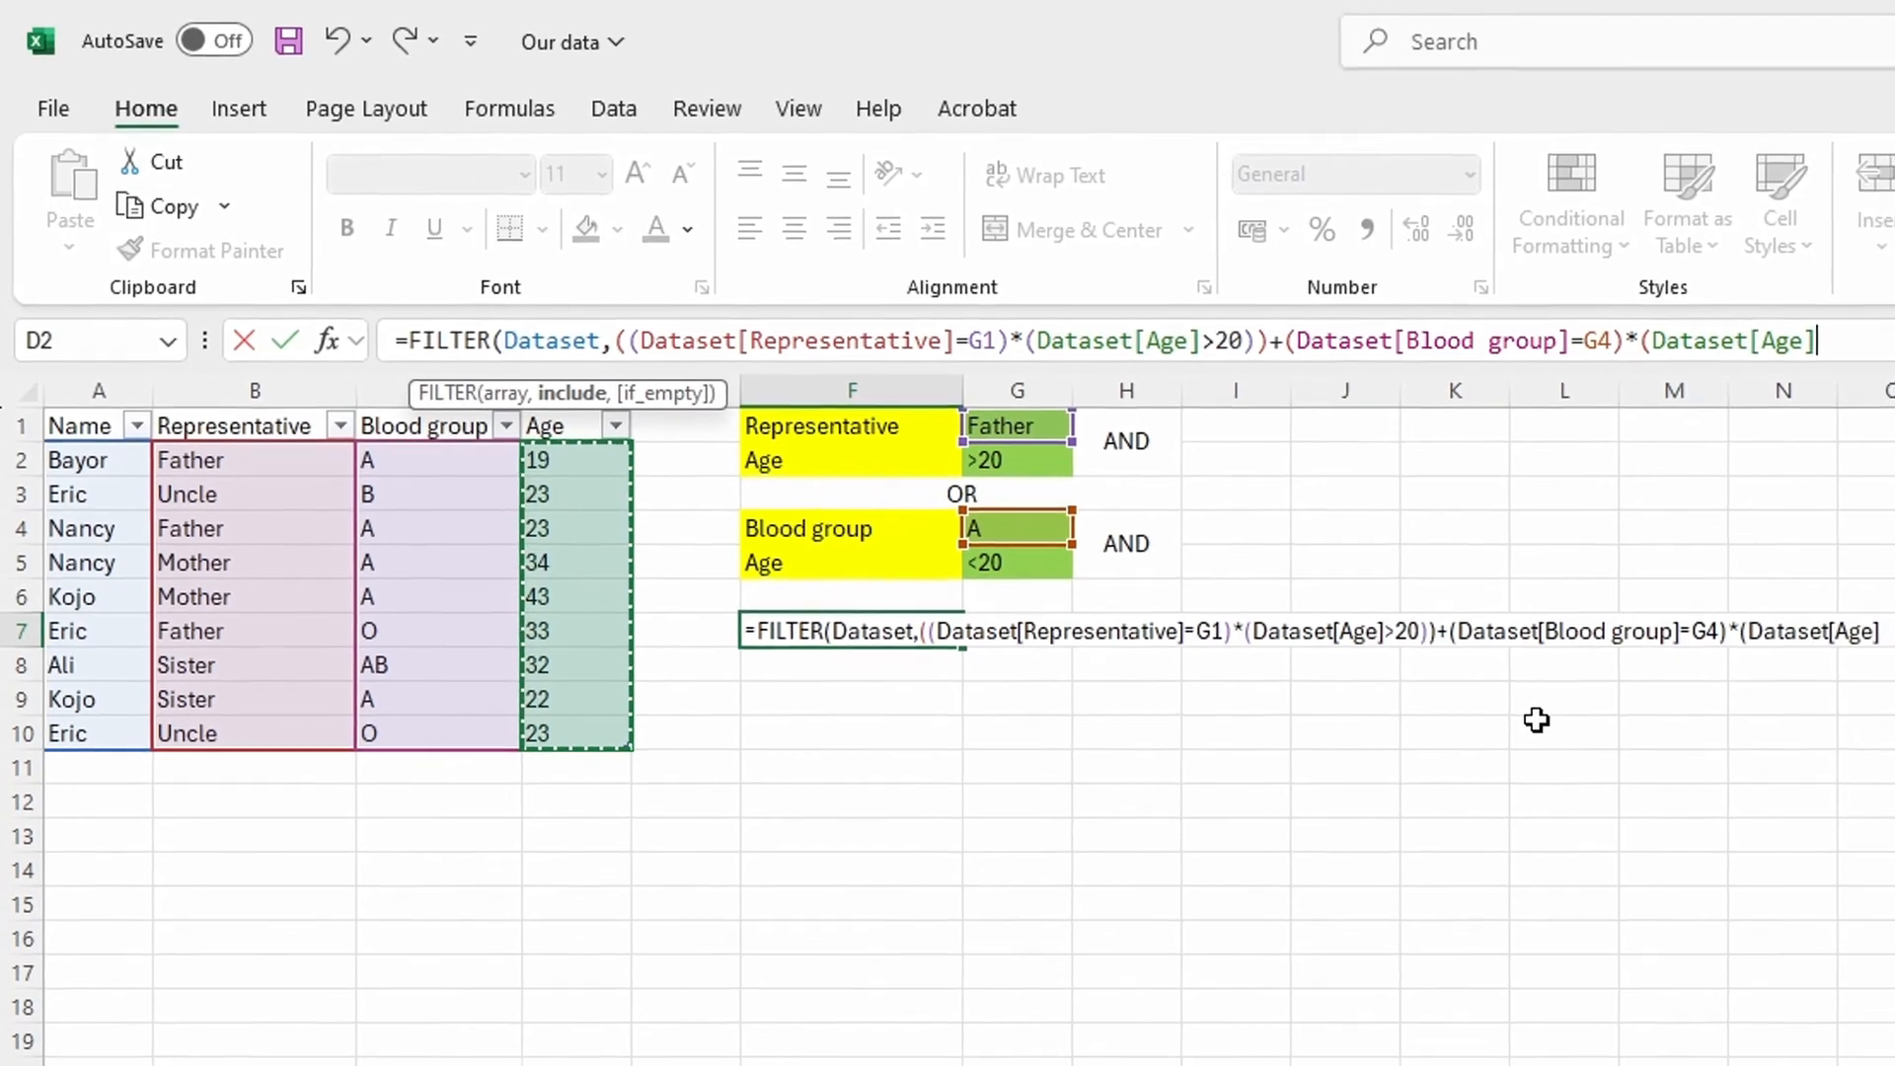
text(>)
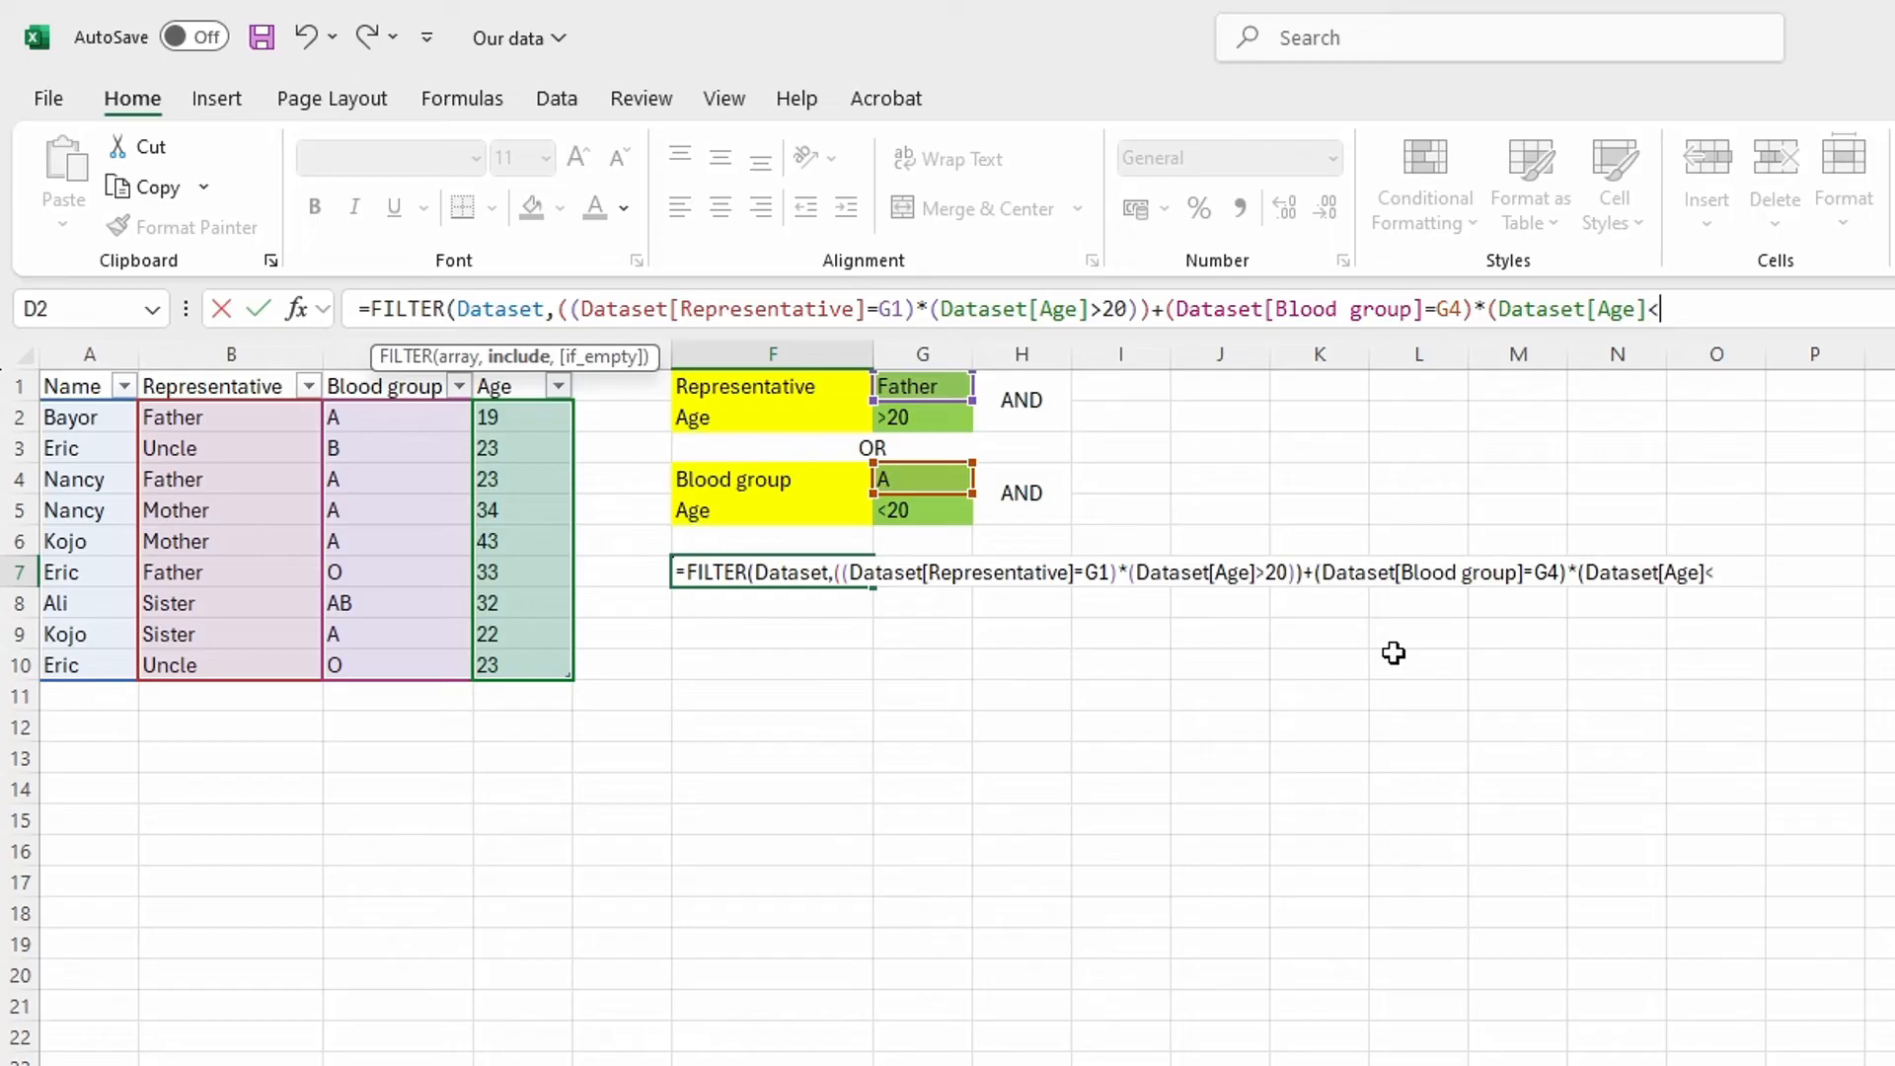
text(20)
text())
Enclose the Blood group and Age<20 conditions in an outer pair of parentheses
text(()
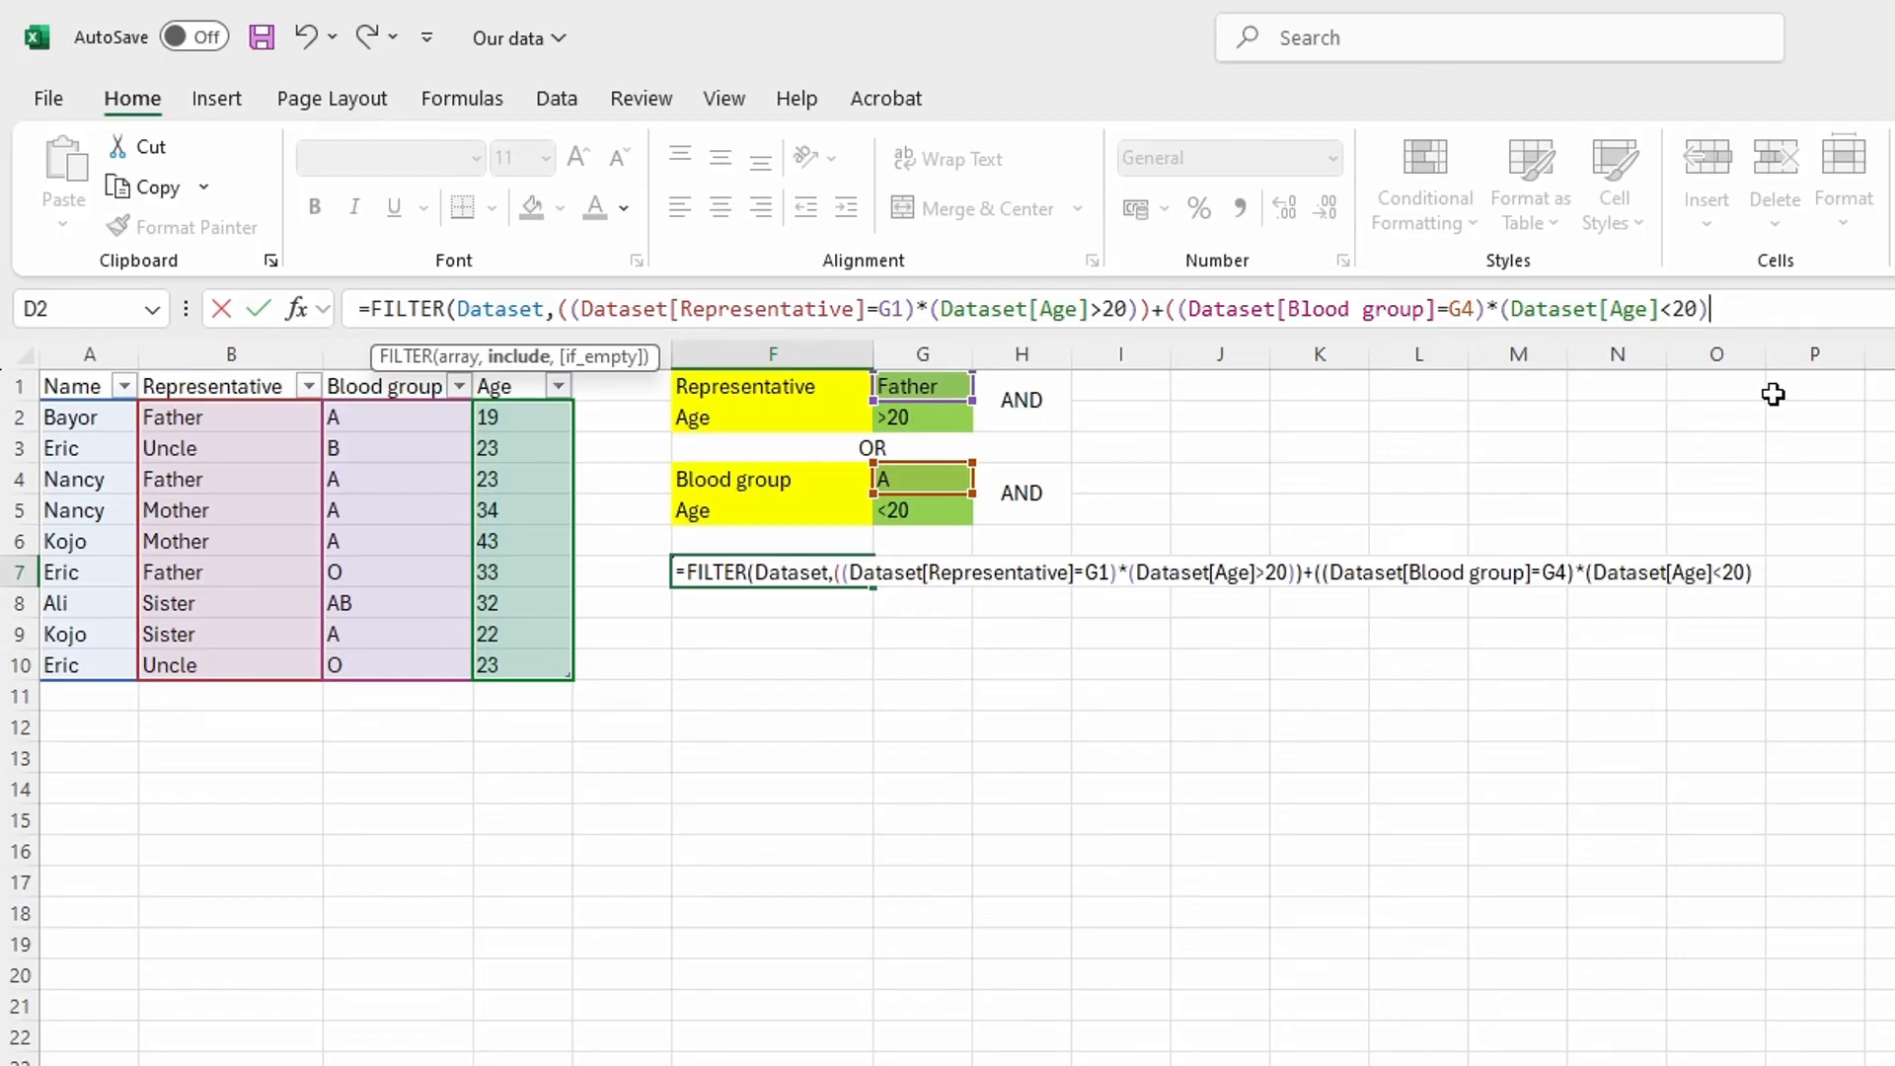
text())
drag(1153, 301, 1168, 306)
click(1168, 306)
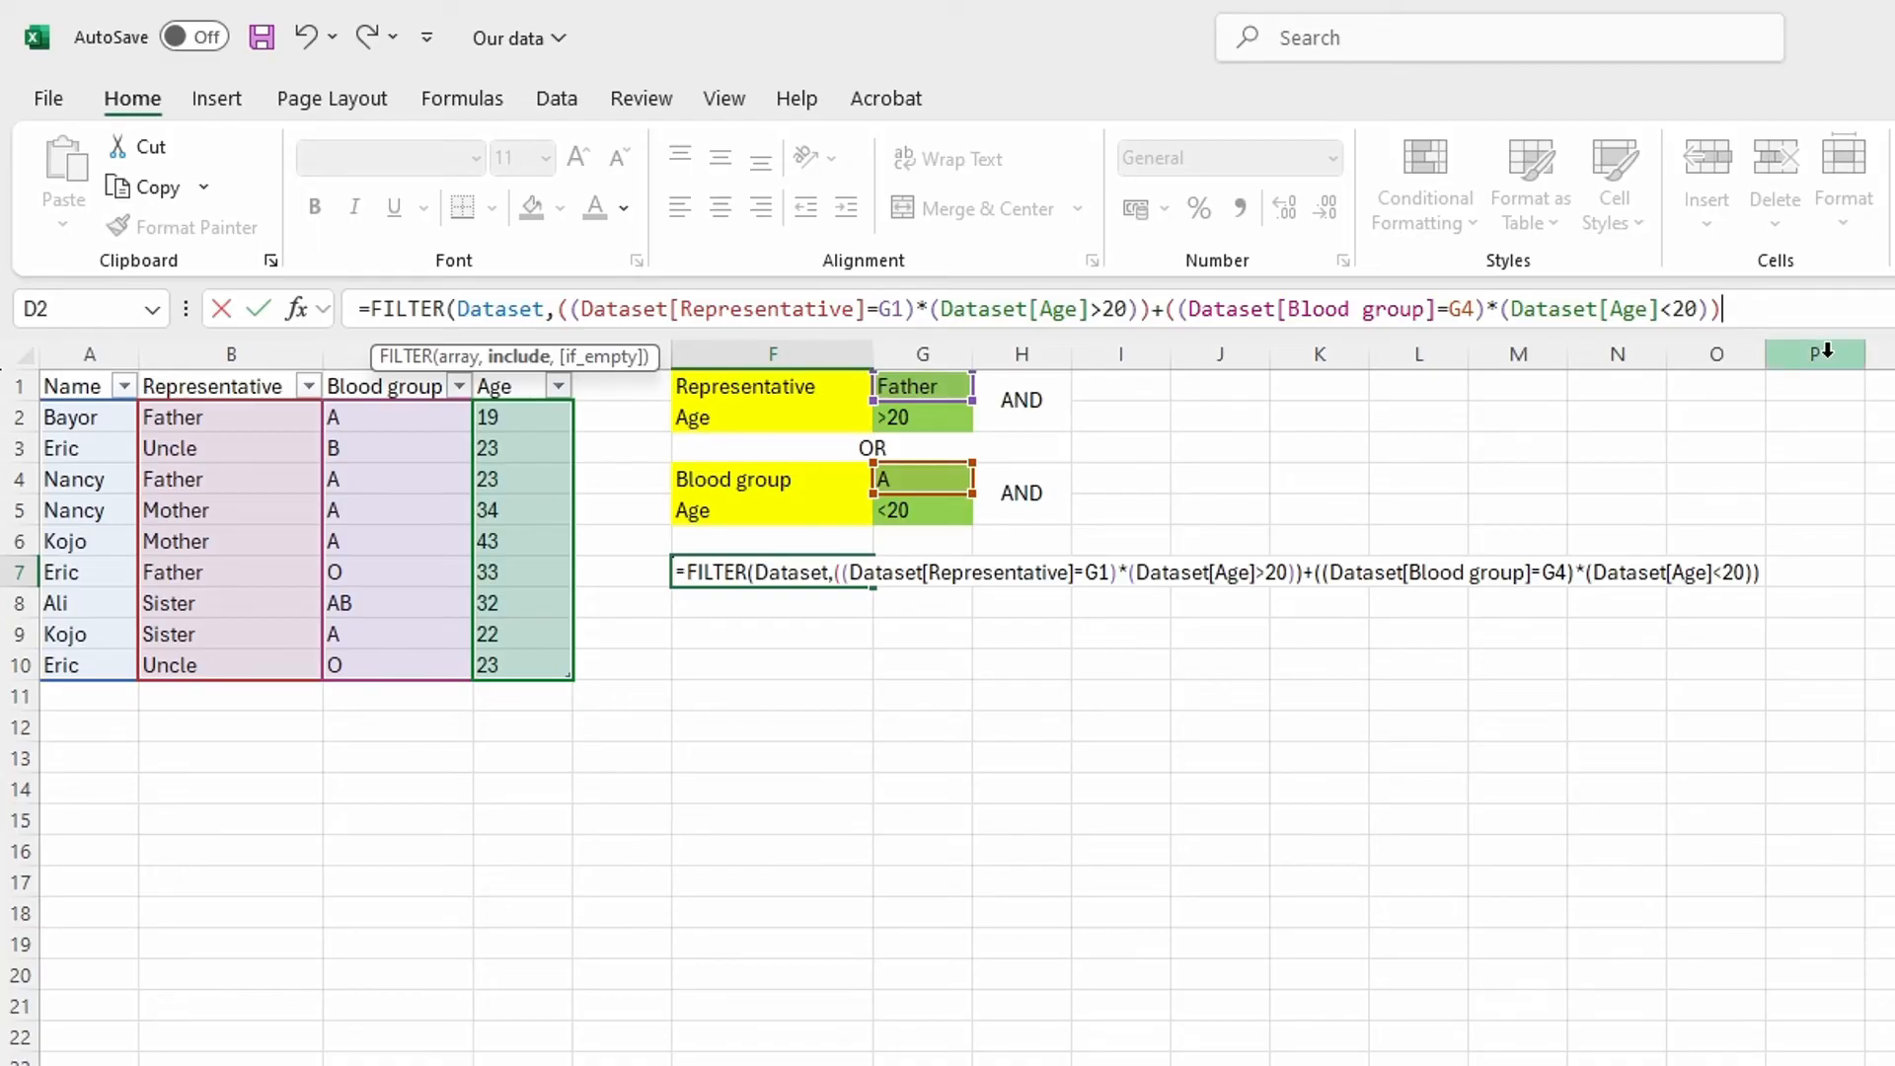
Set the if_empty argument to "" and complete the FILTER formula in F7
text(,)
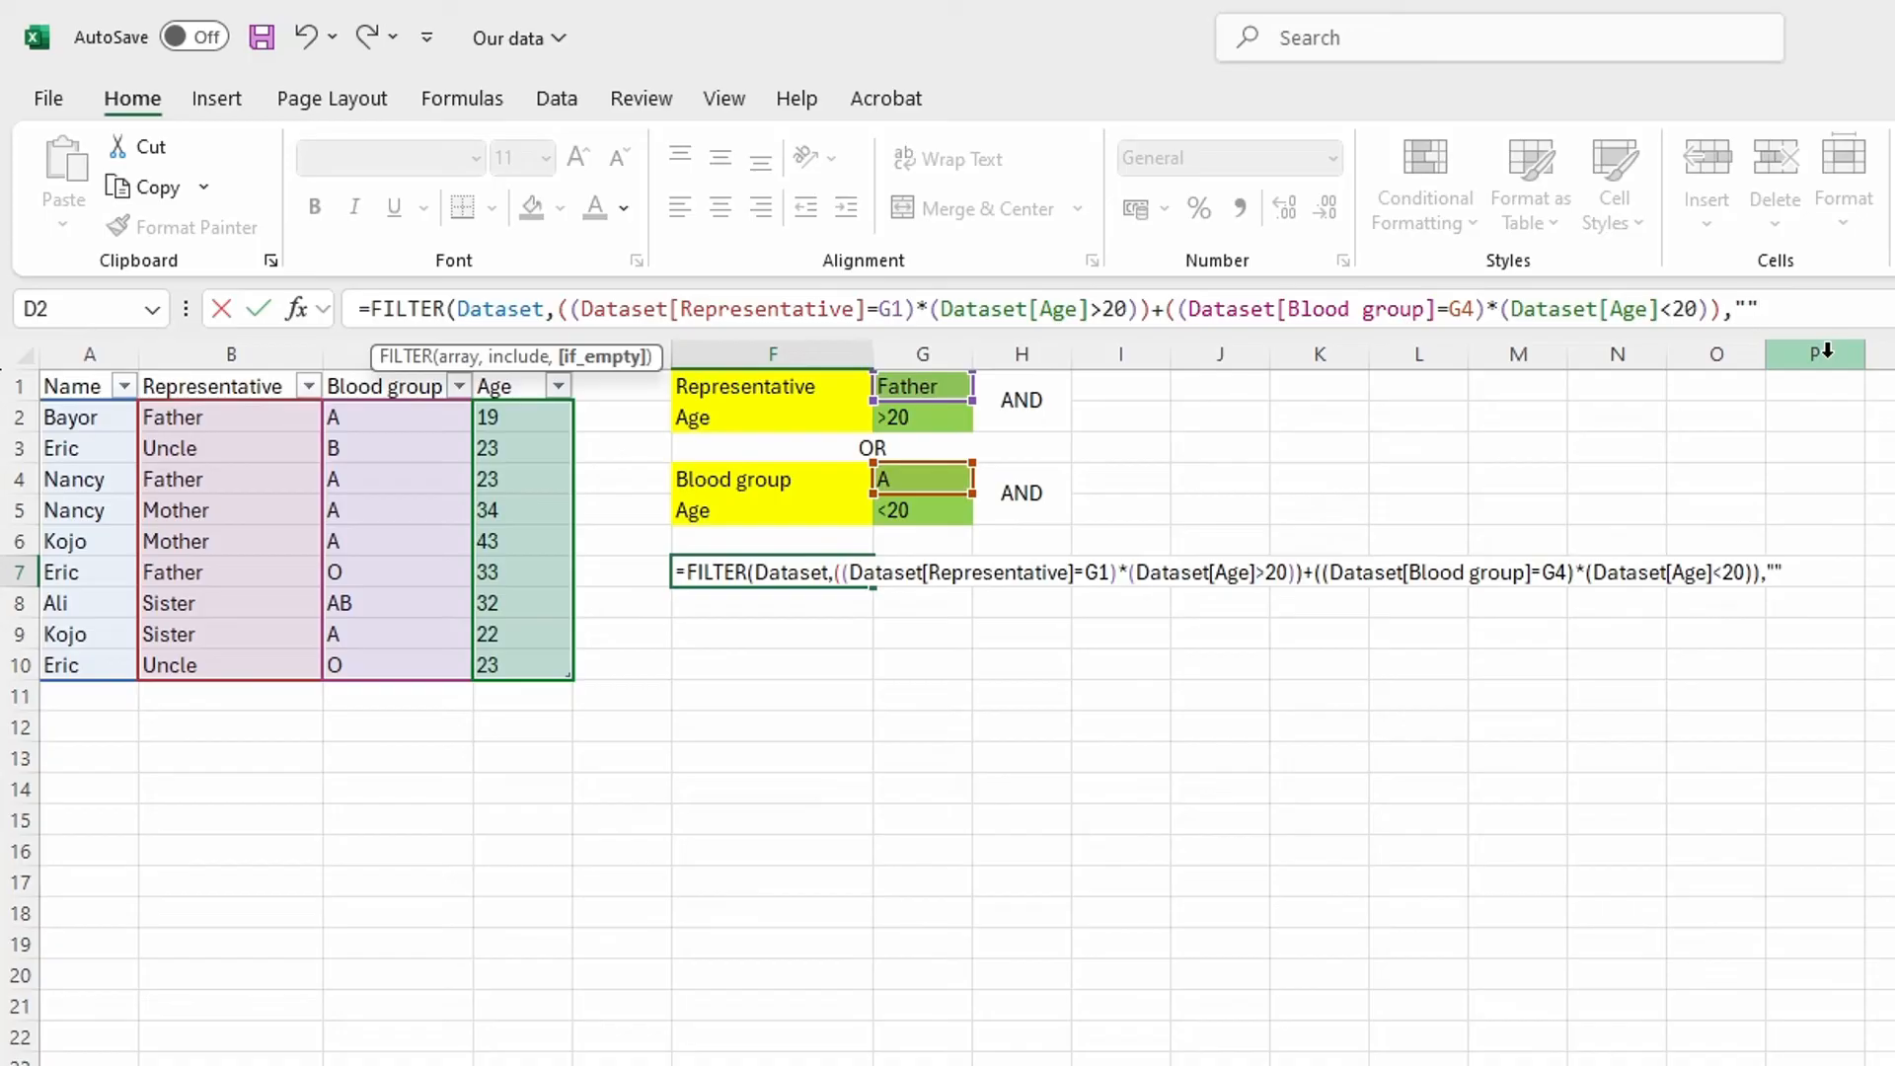
text())
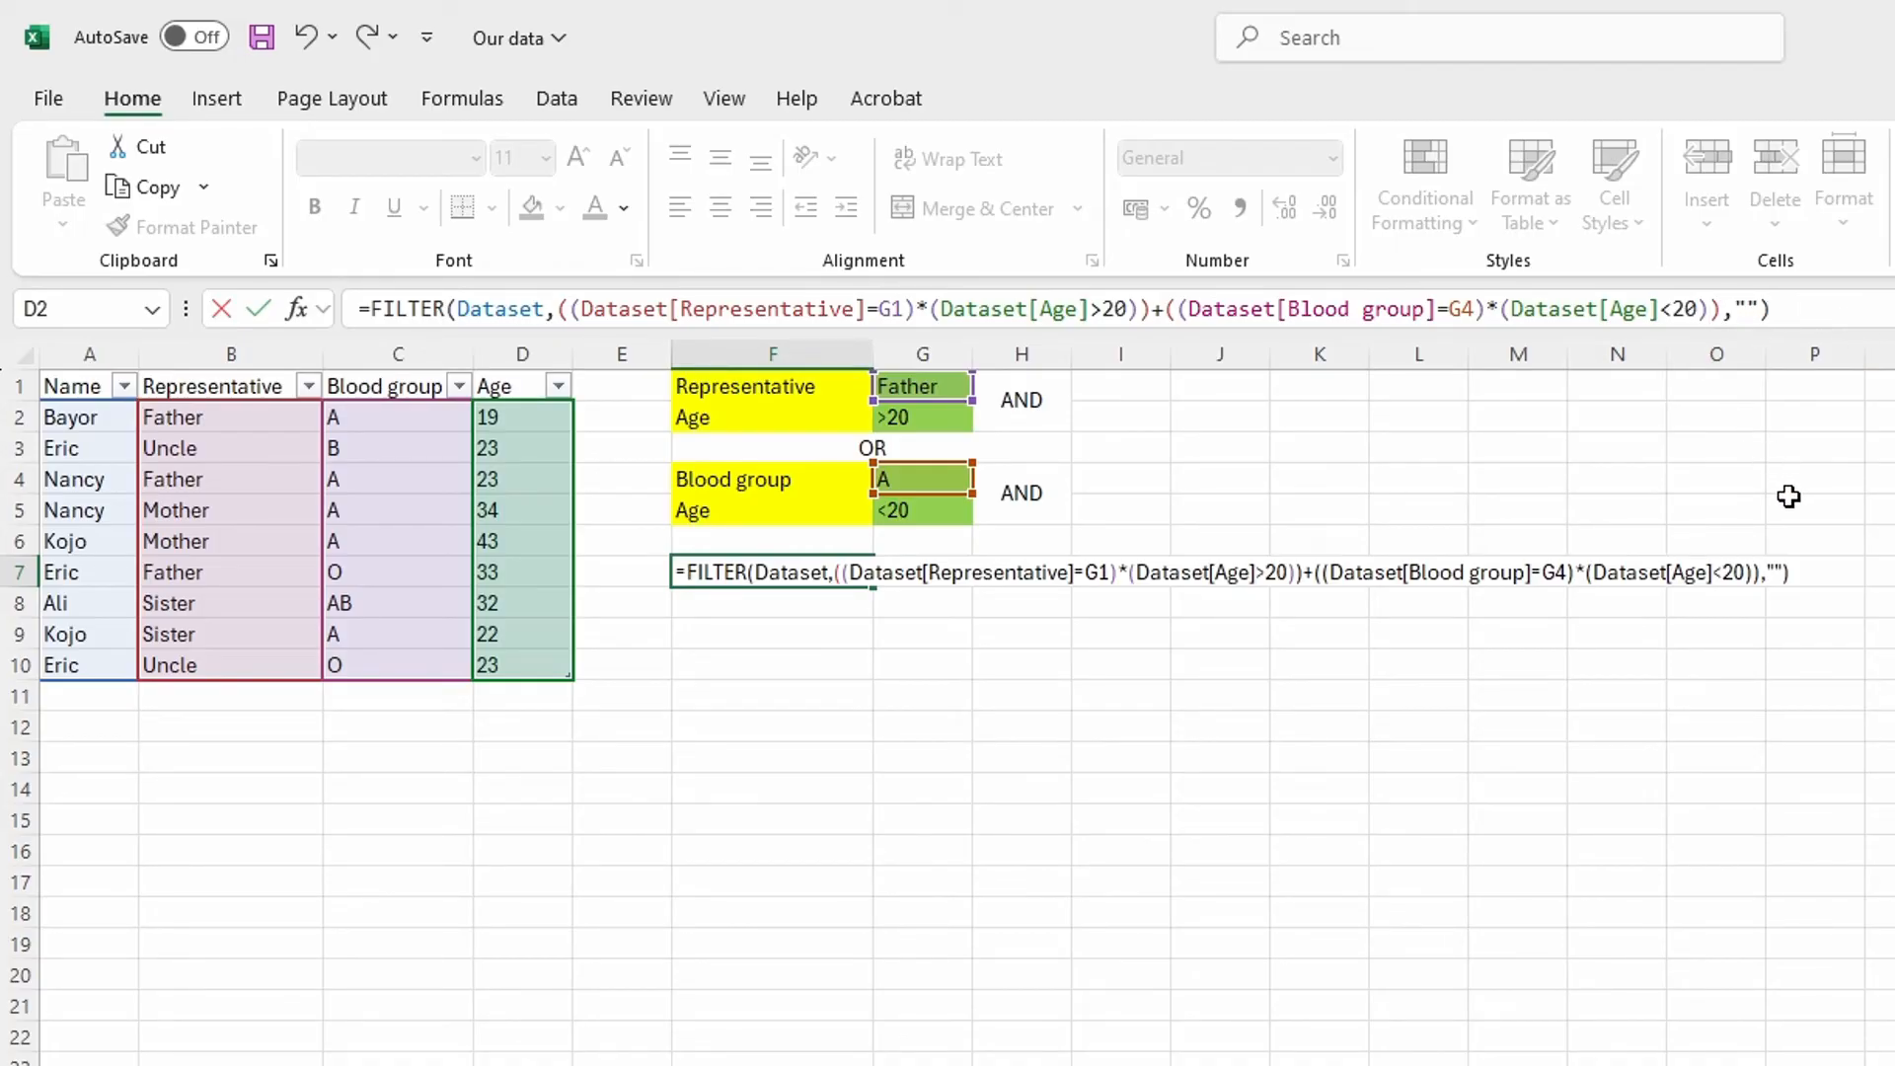
key(Return)
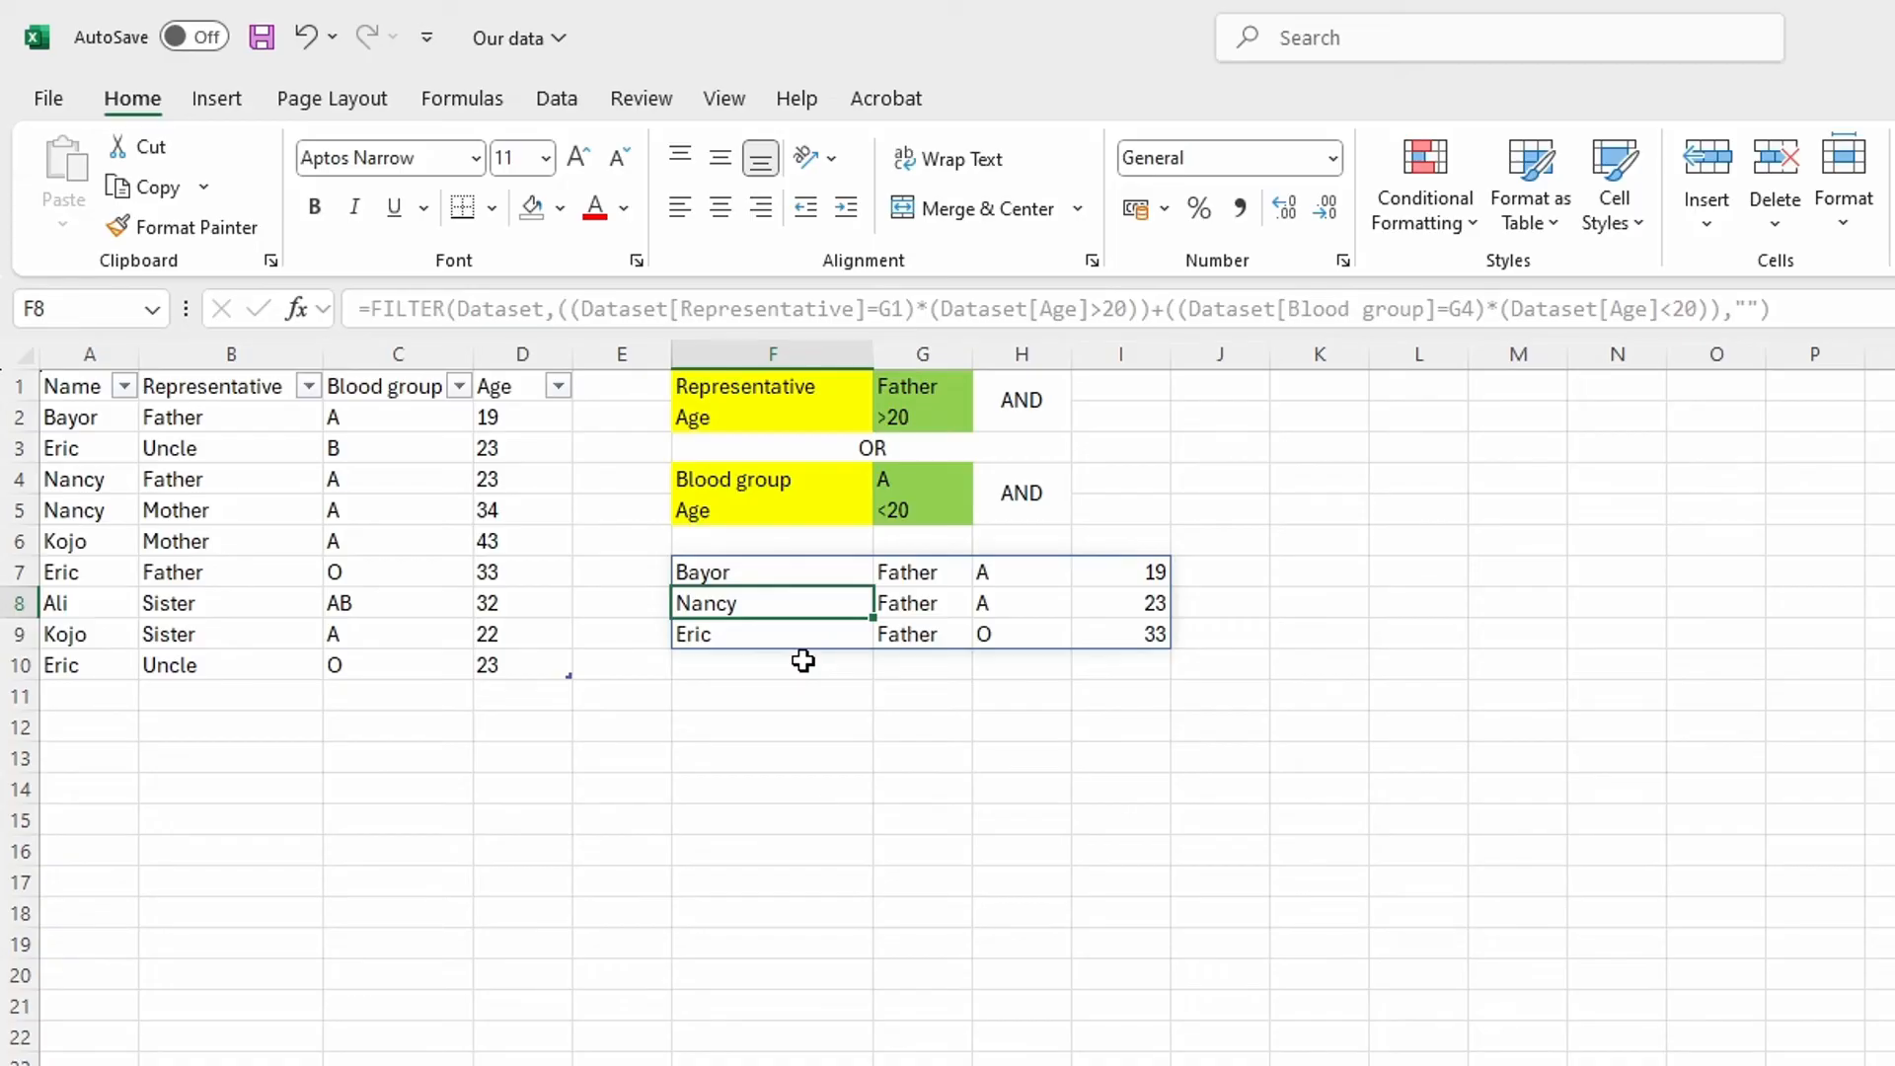
Delete the FILTER formula from cell F7
click(757, 569)
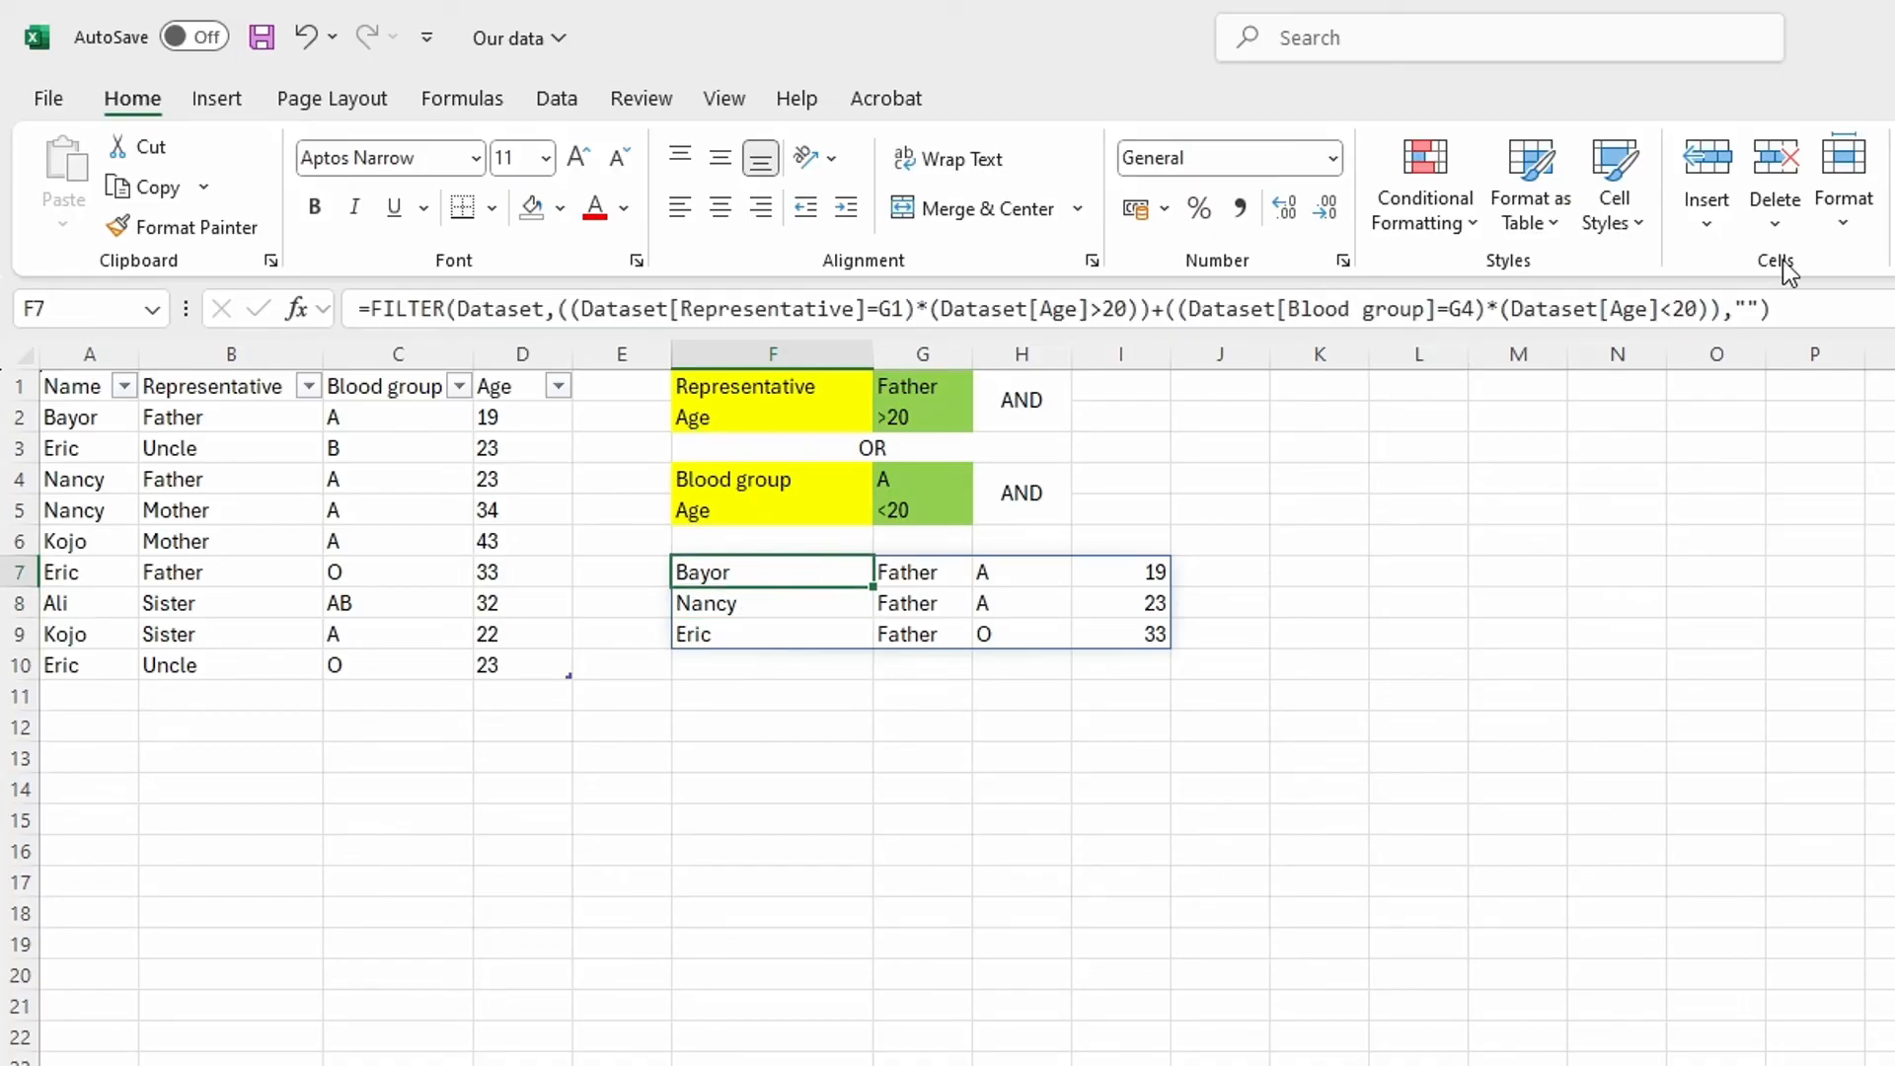
click(1793, 308)
drag(1793, 308, 300, 306)
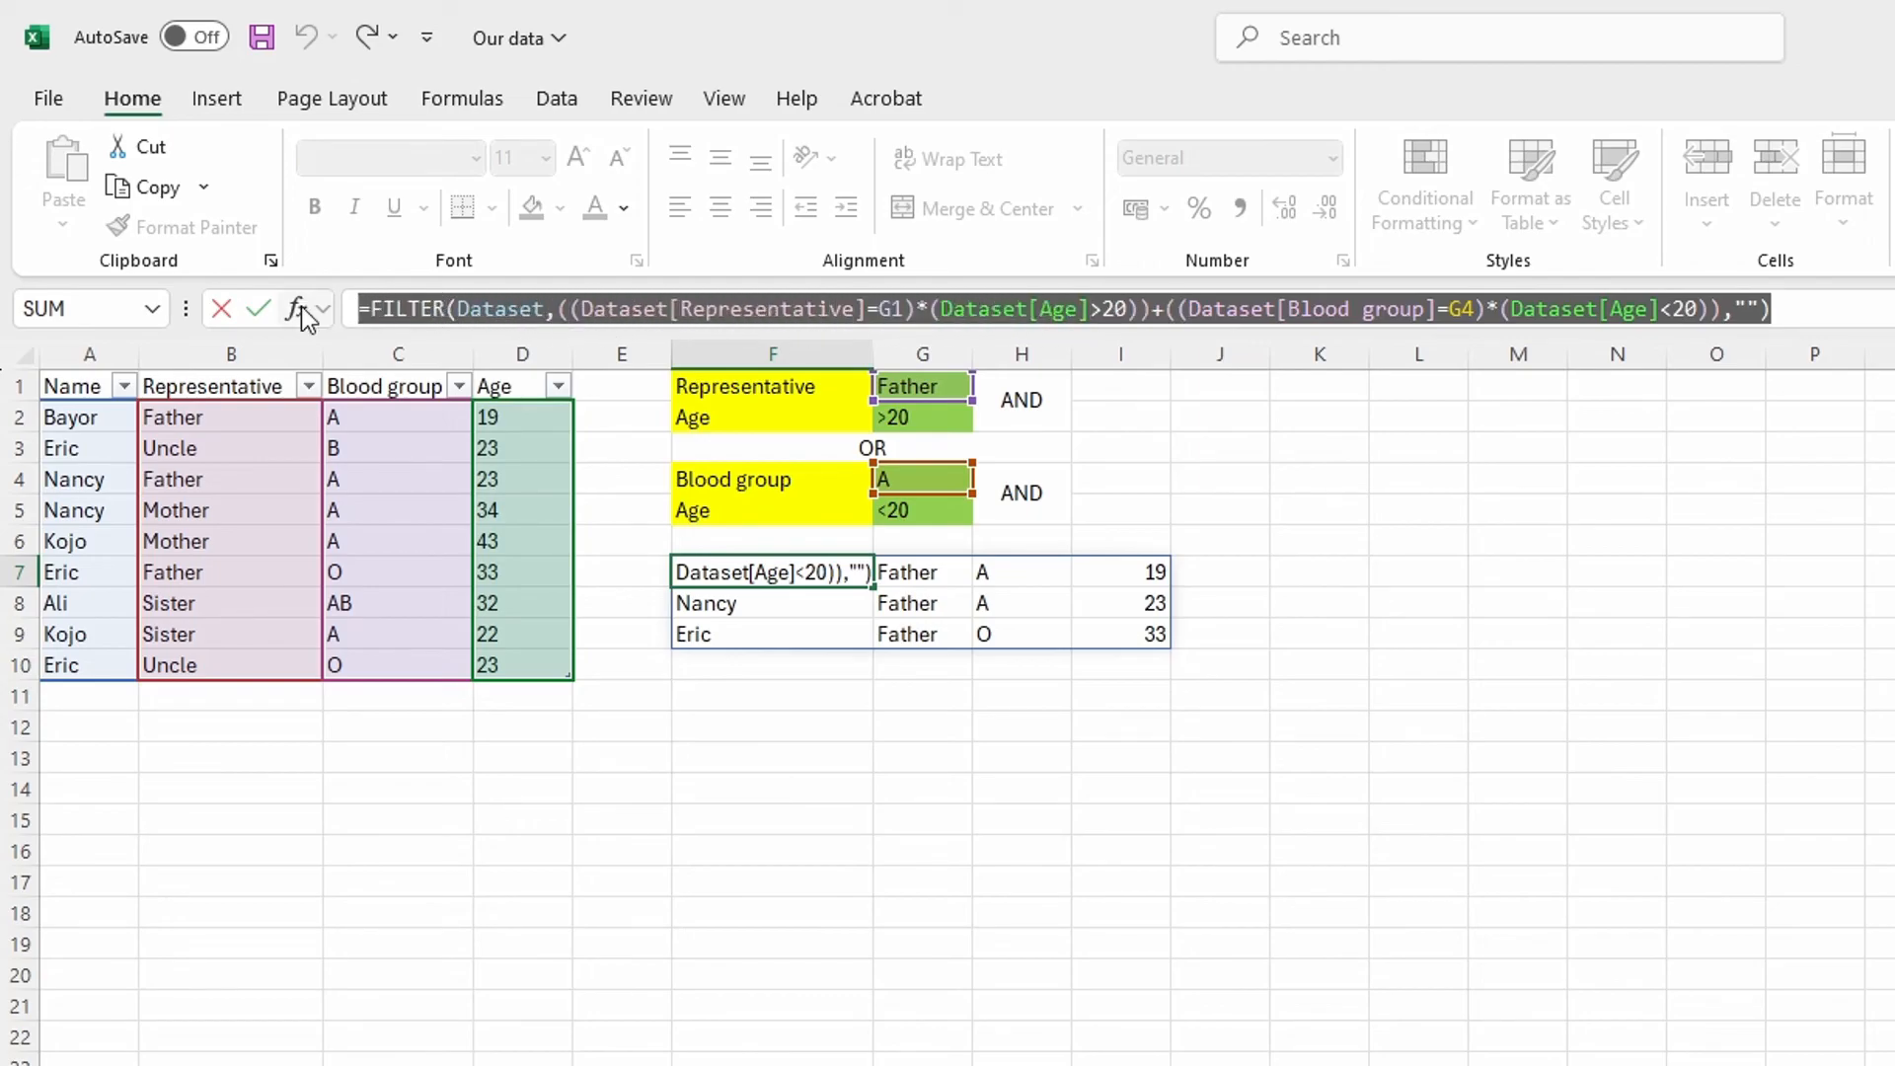
key(BackSpace)
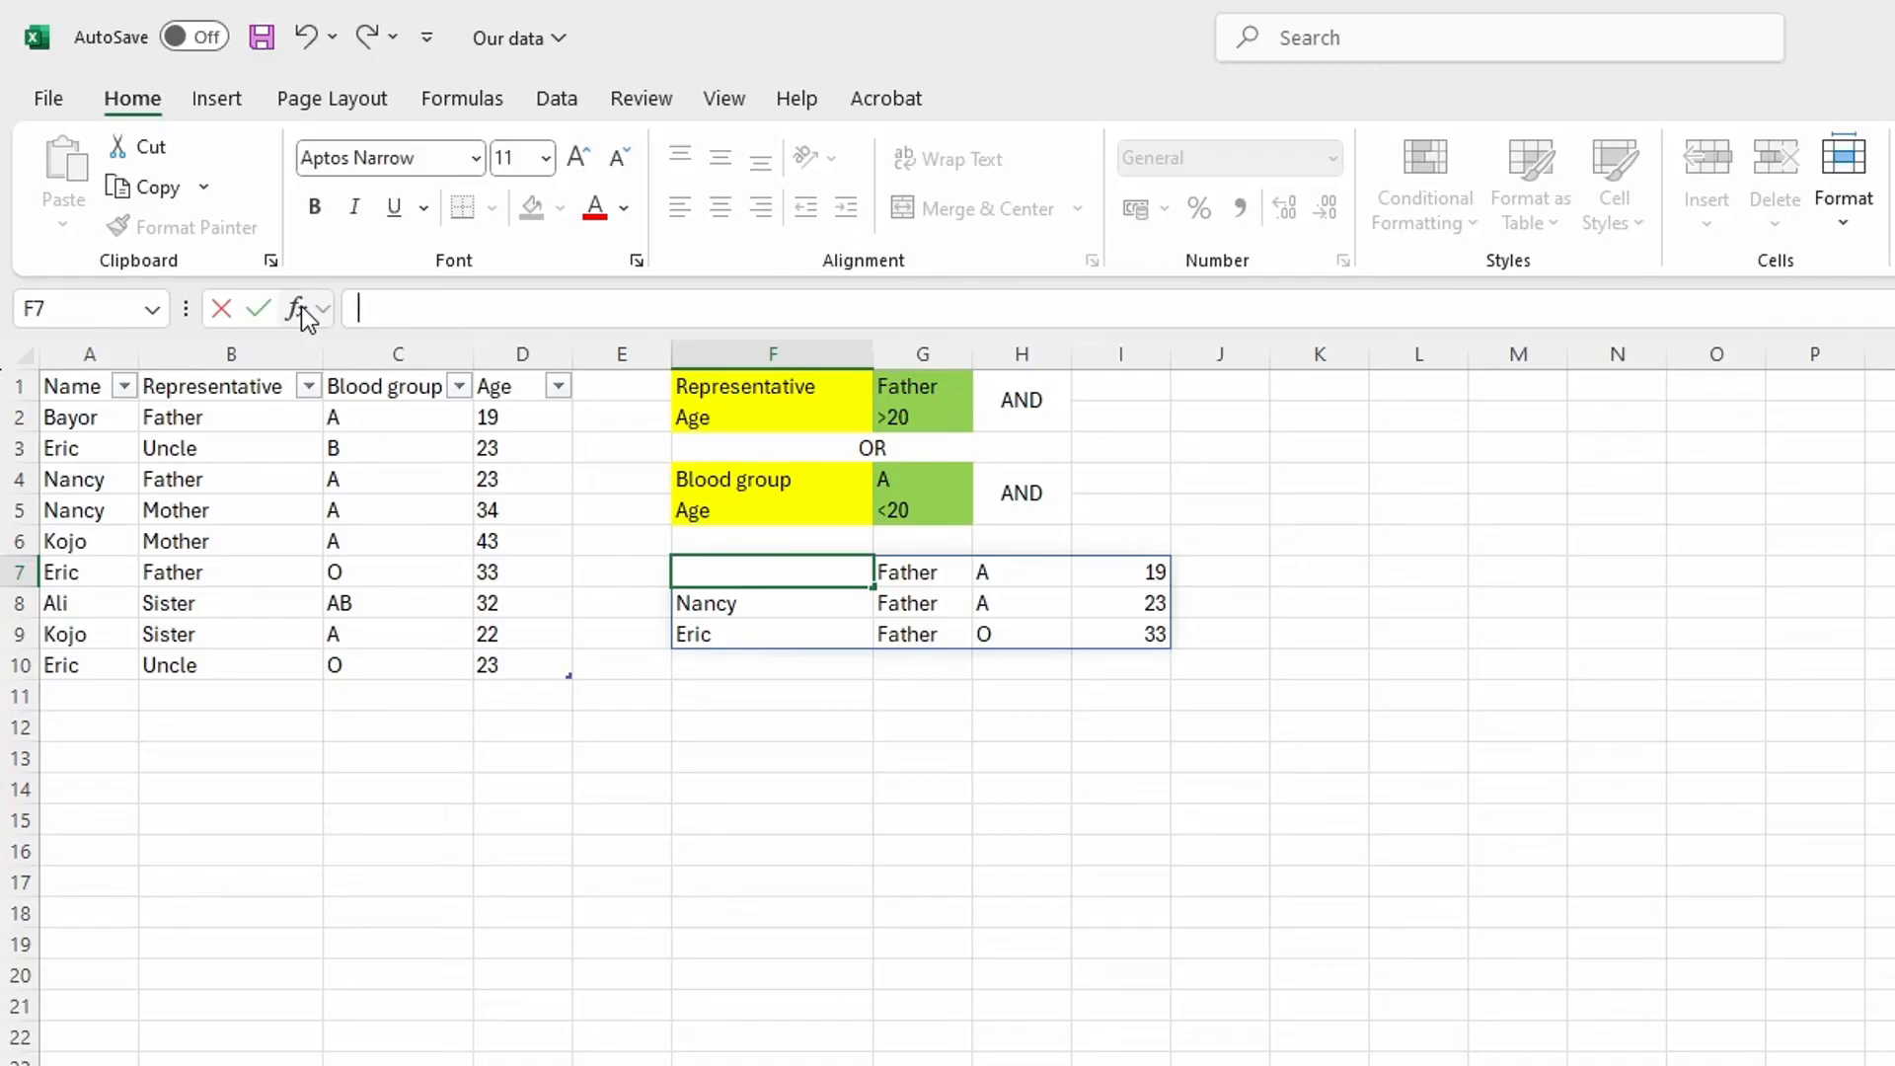
click(851, 755)
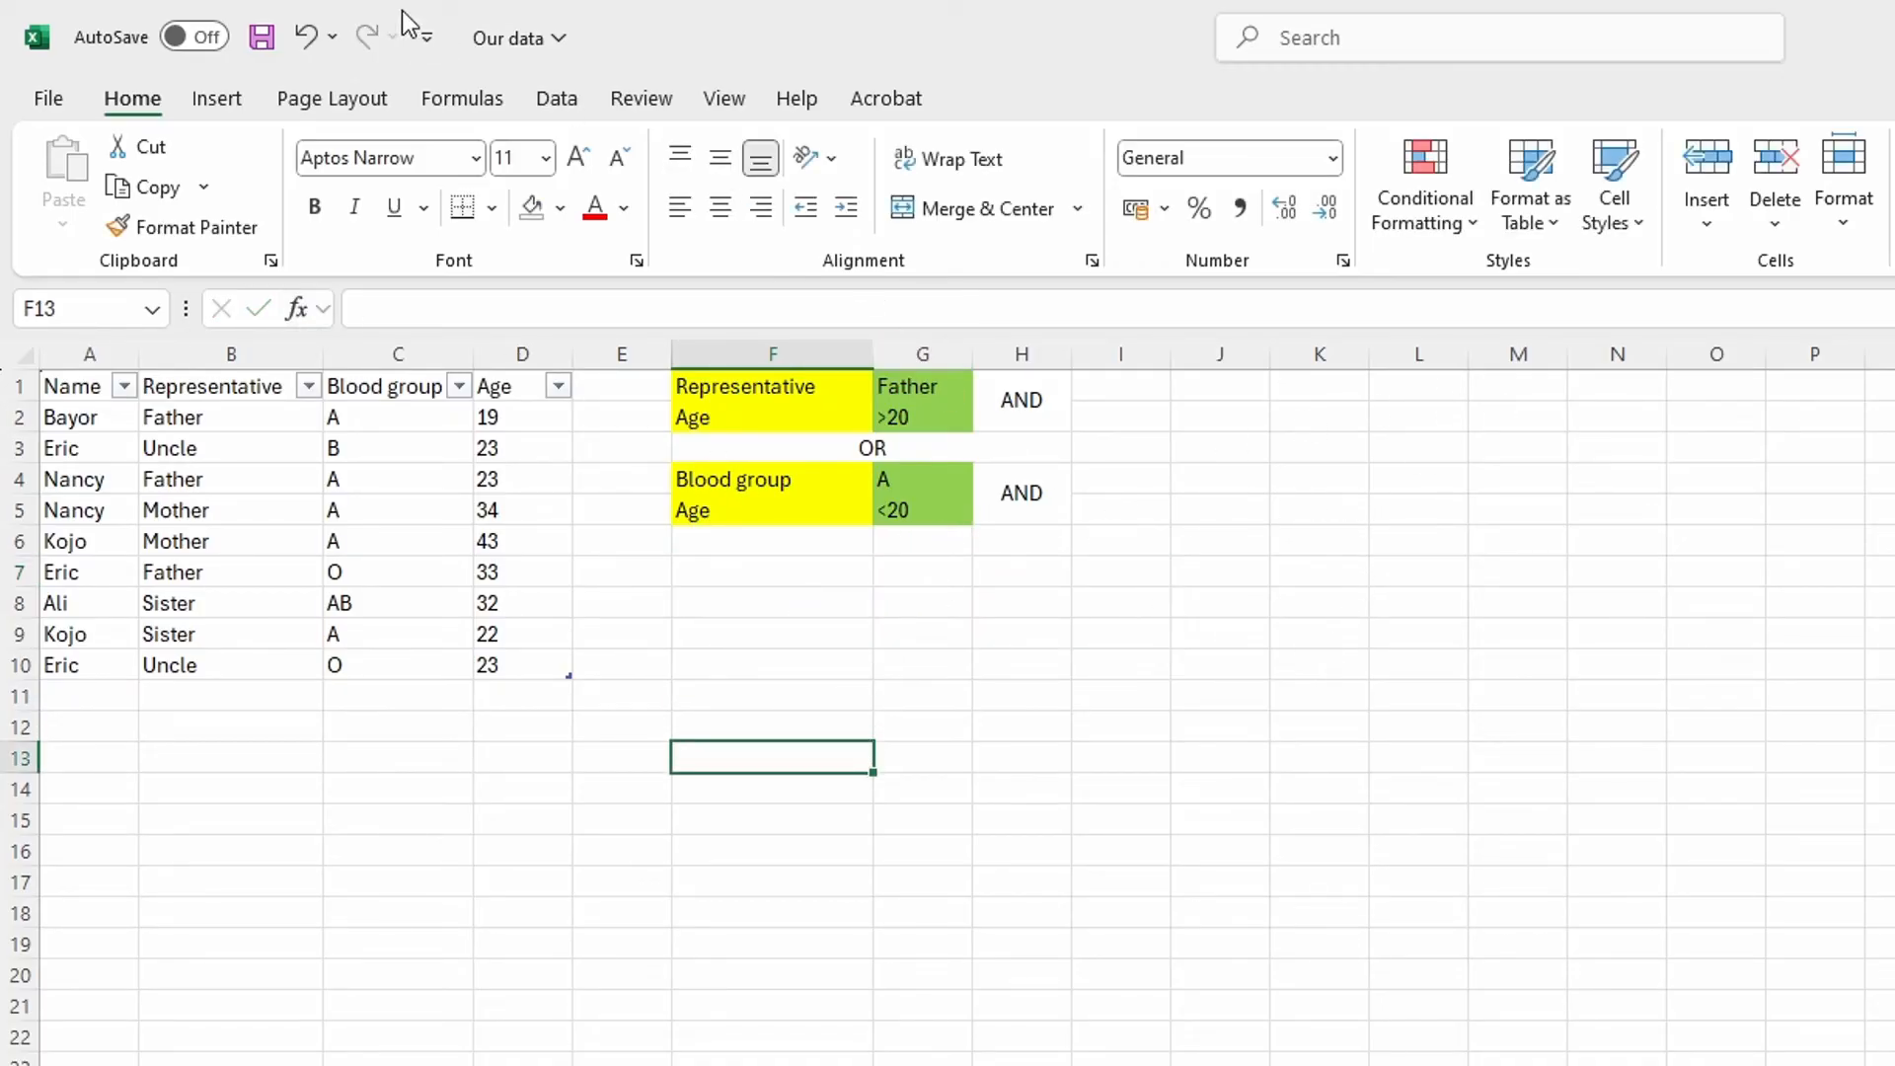
click(308, 38)
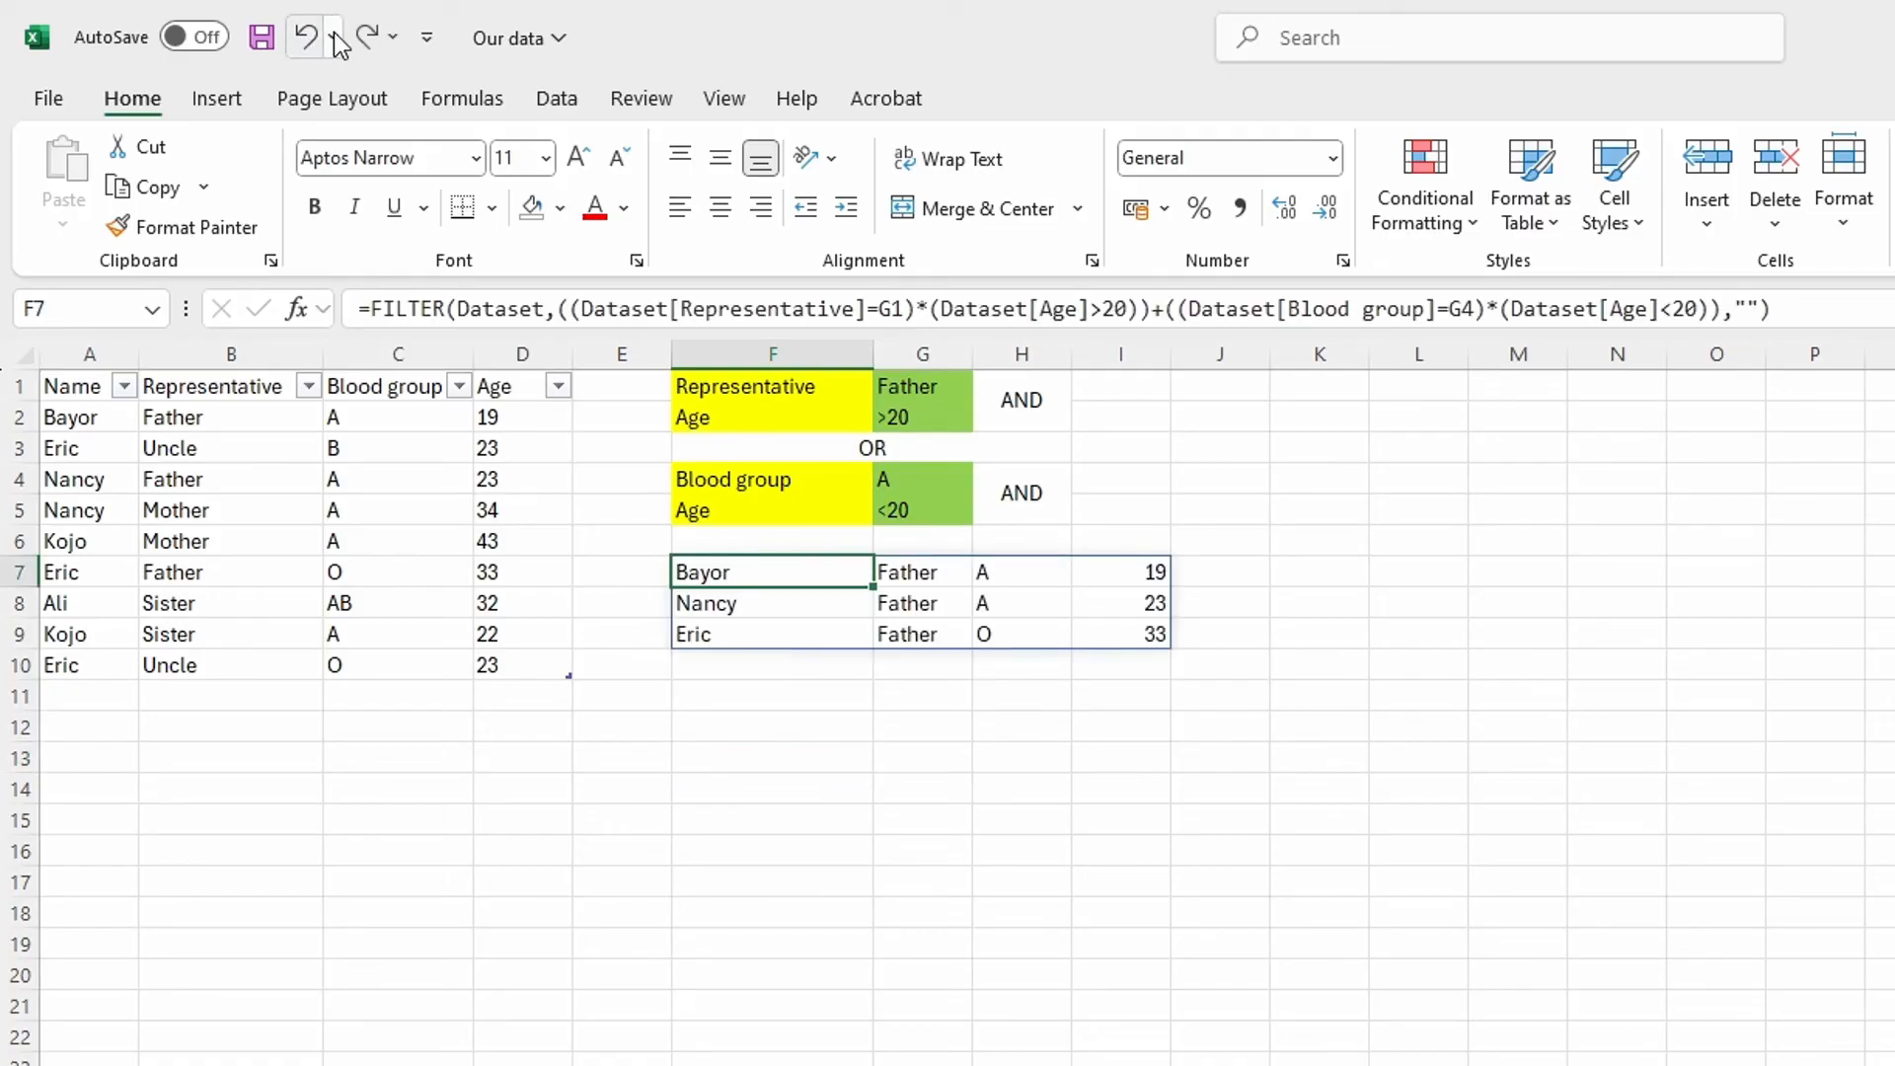
click(380, 37)
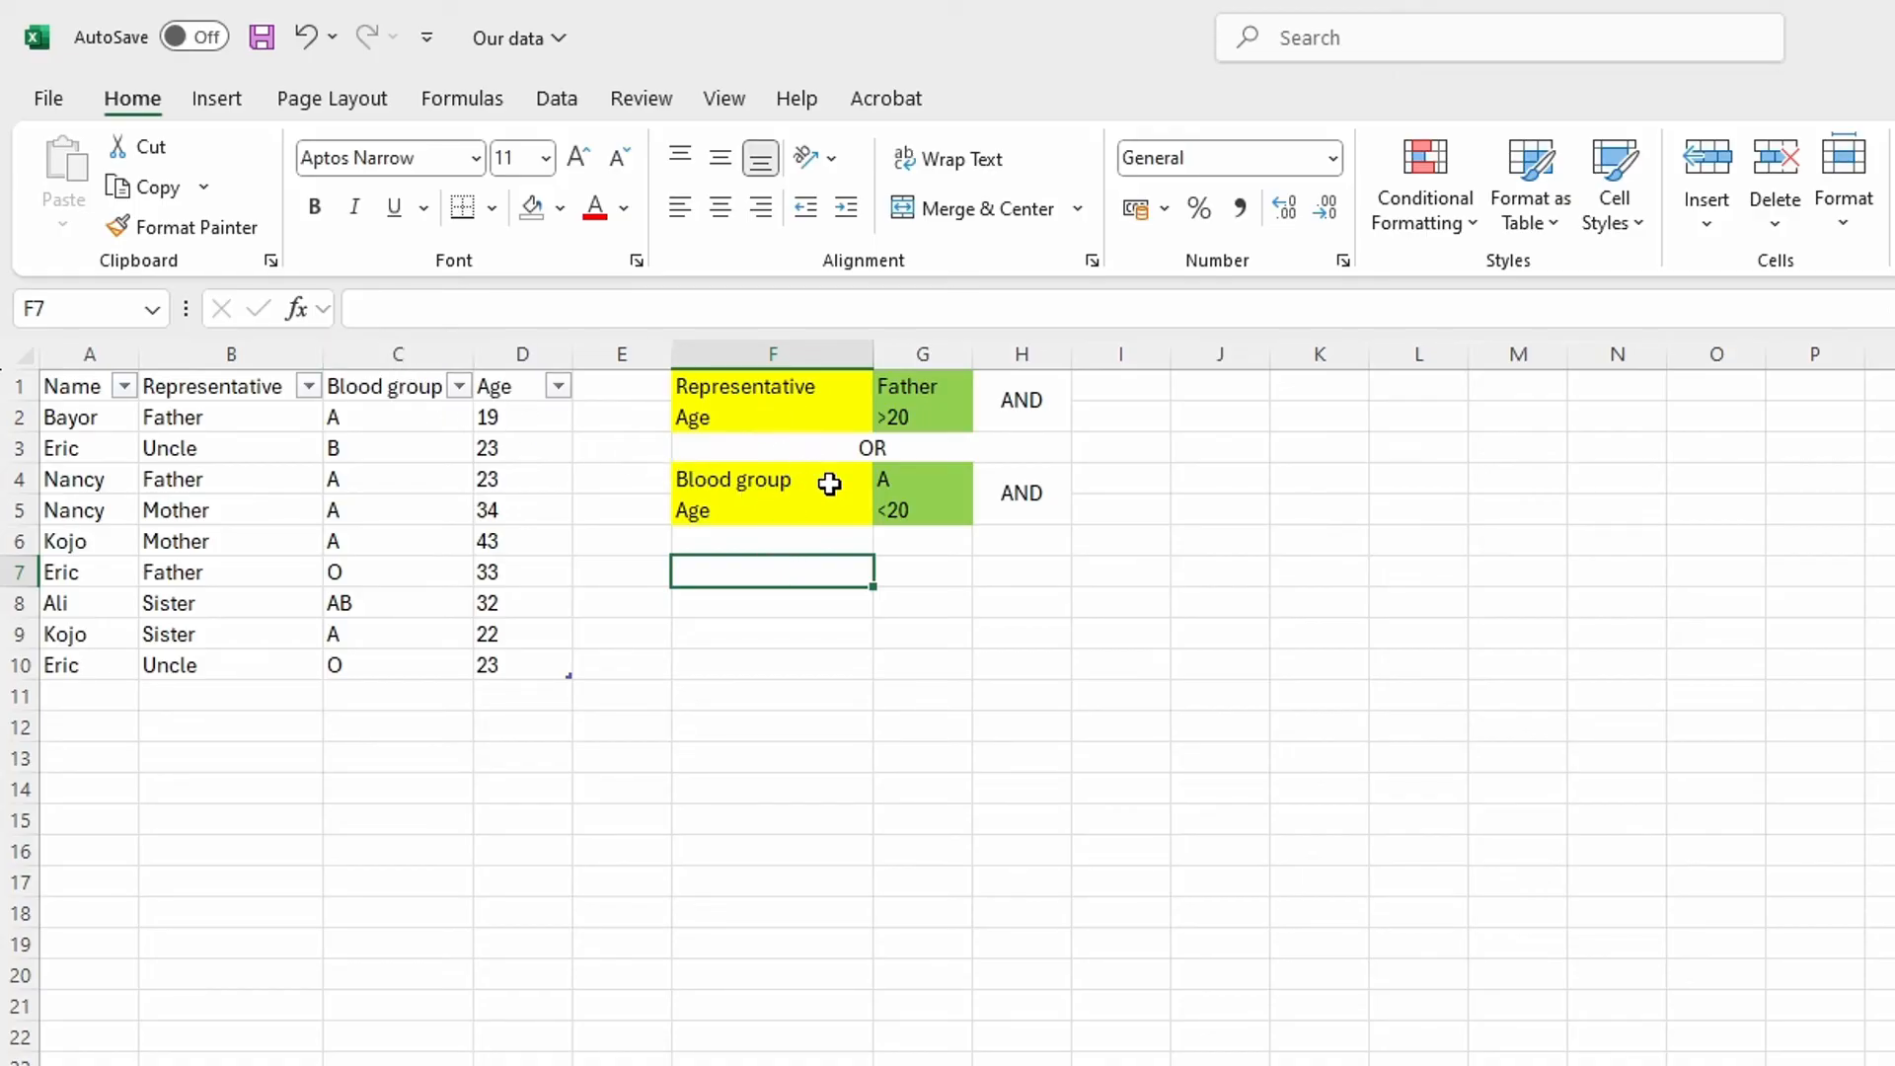
Clear the contents, merging and fill of the OR row and Blood group criteria in F3:H5, and empty the Age criterion in F2:G2
click(920, 503)
drag(1024, 498, 736, 441)
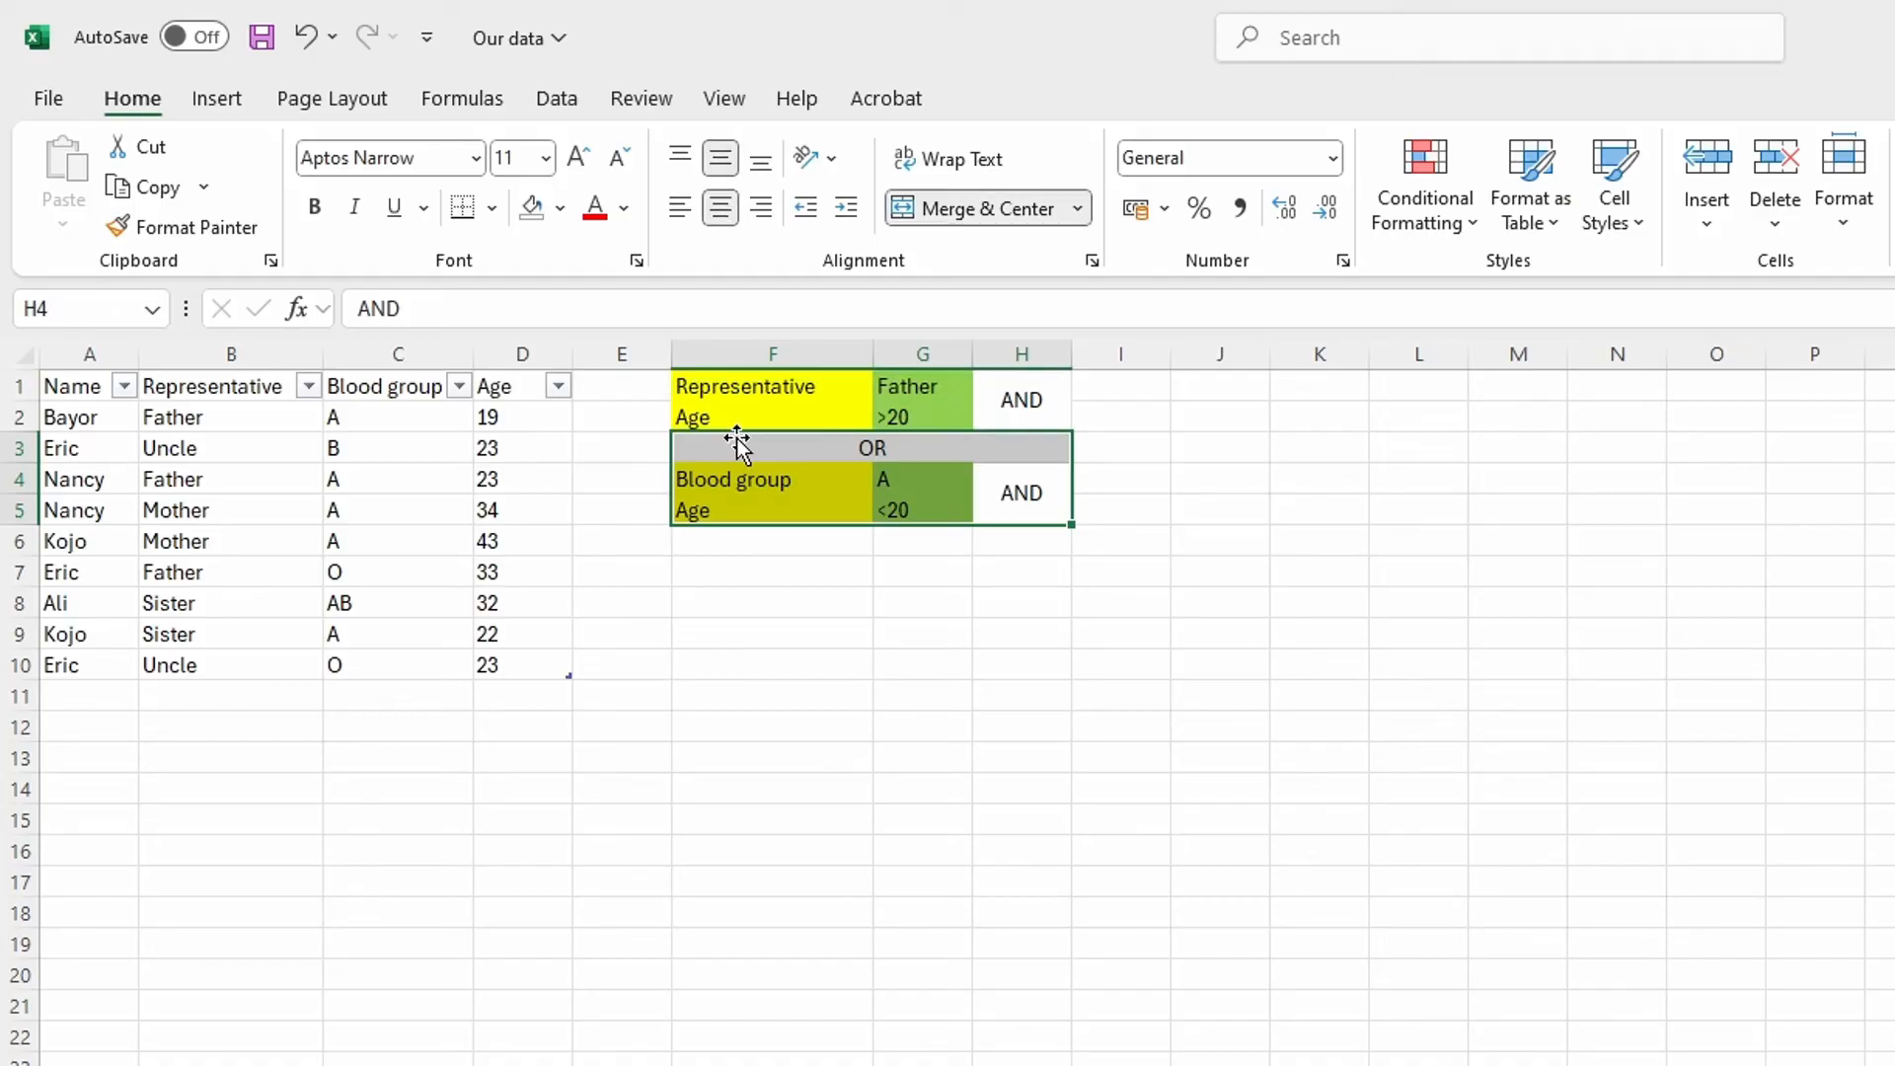
key(Delete)
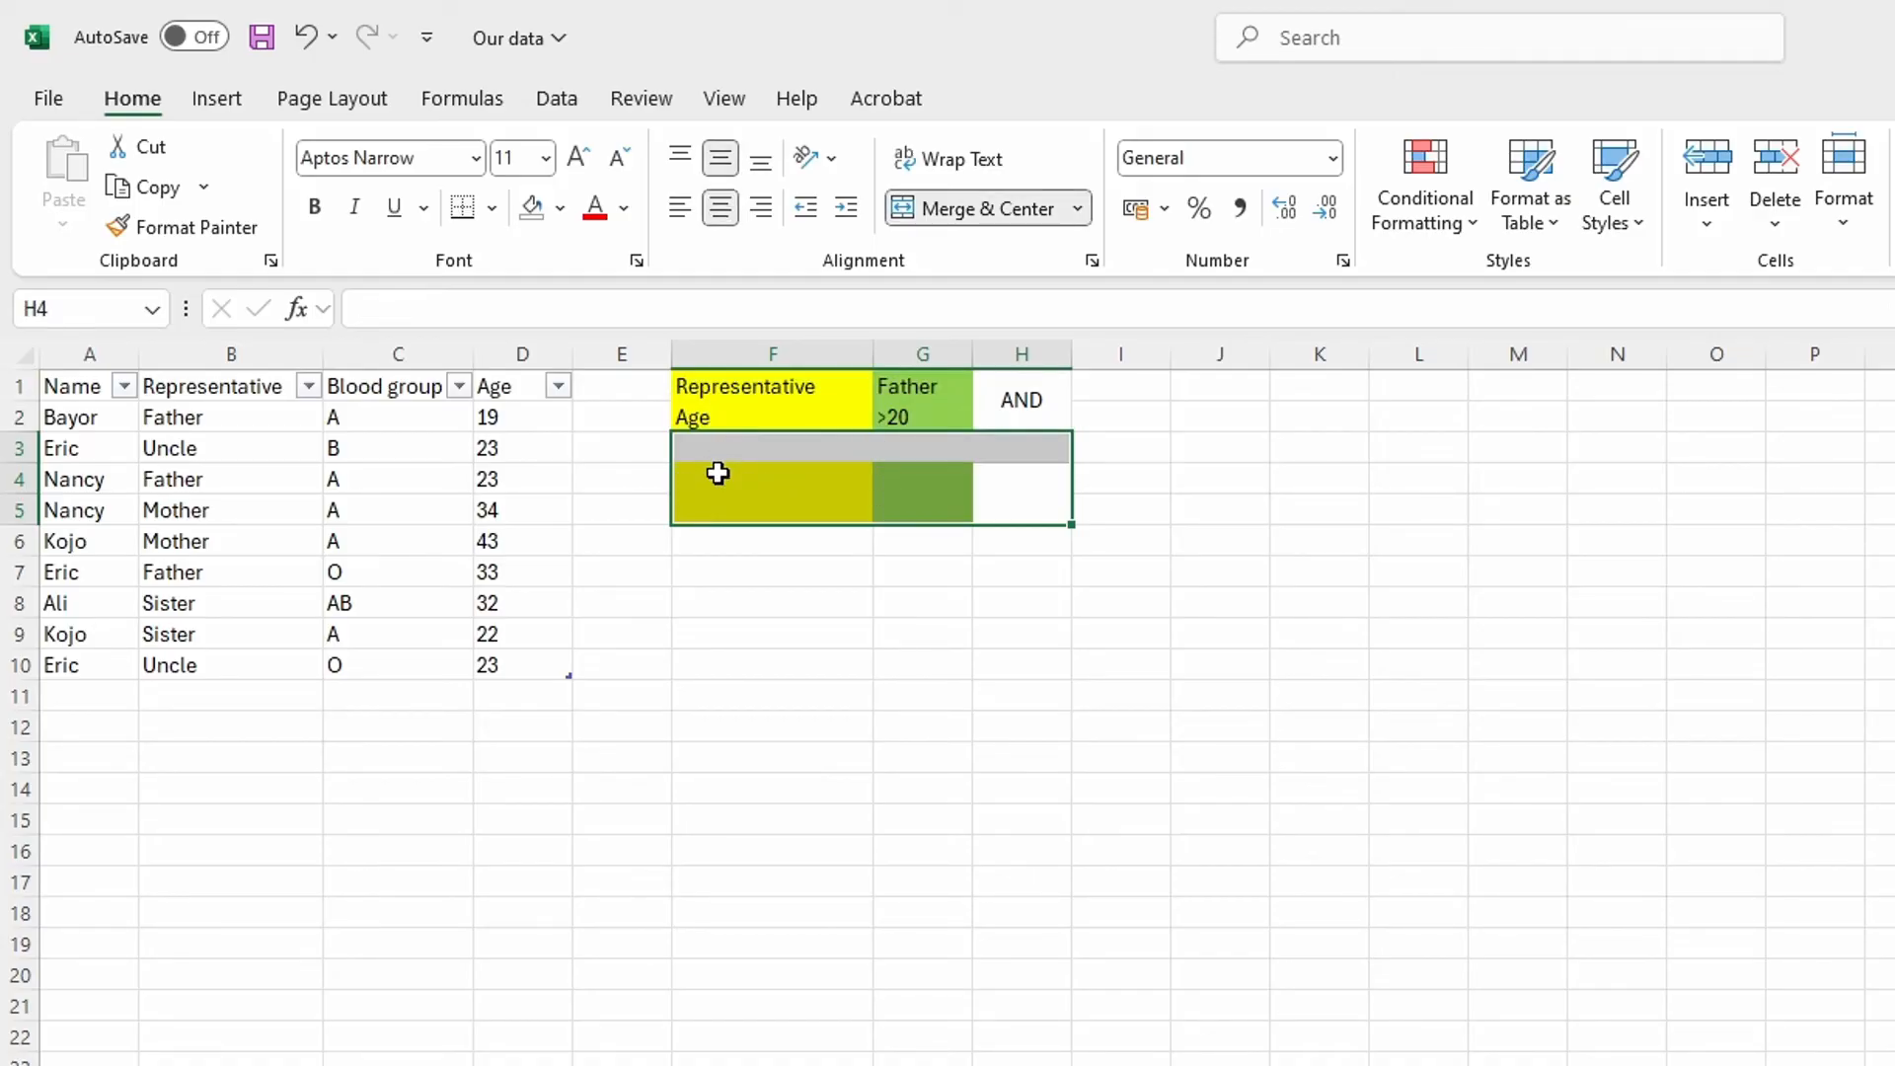
click(952, 209)
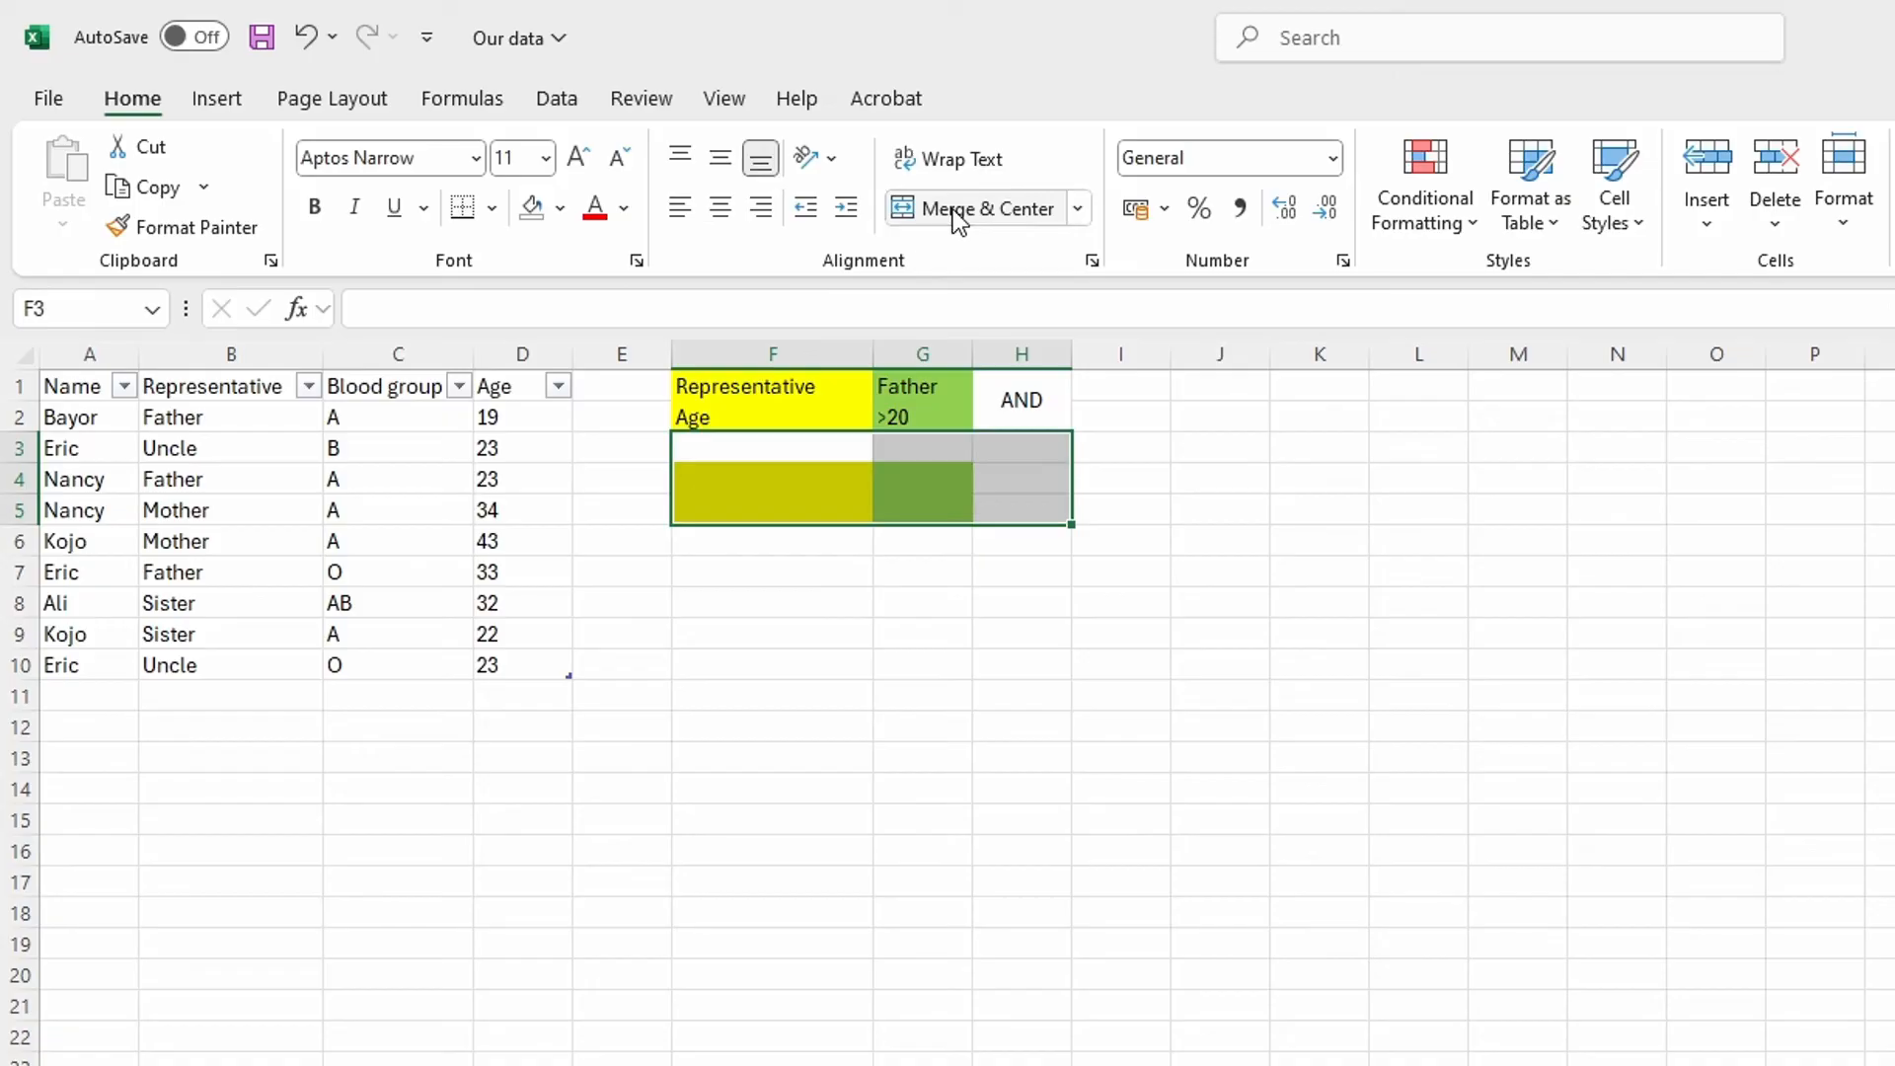
click(998, 206)
click(997, 203)
click(863, 507)
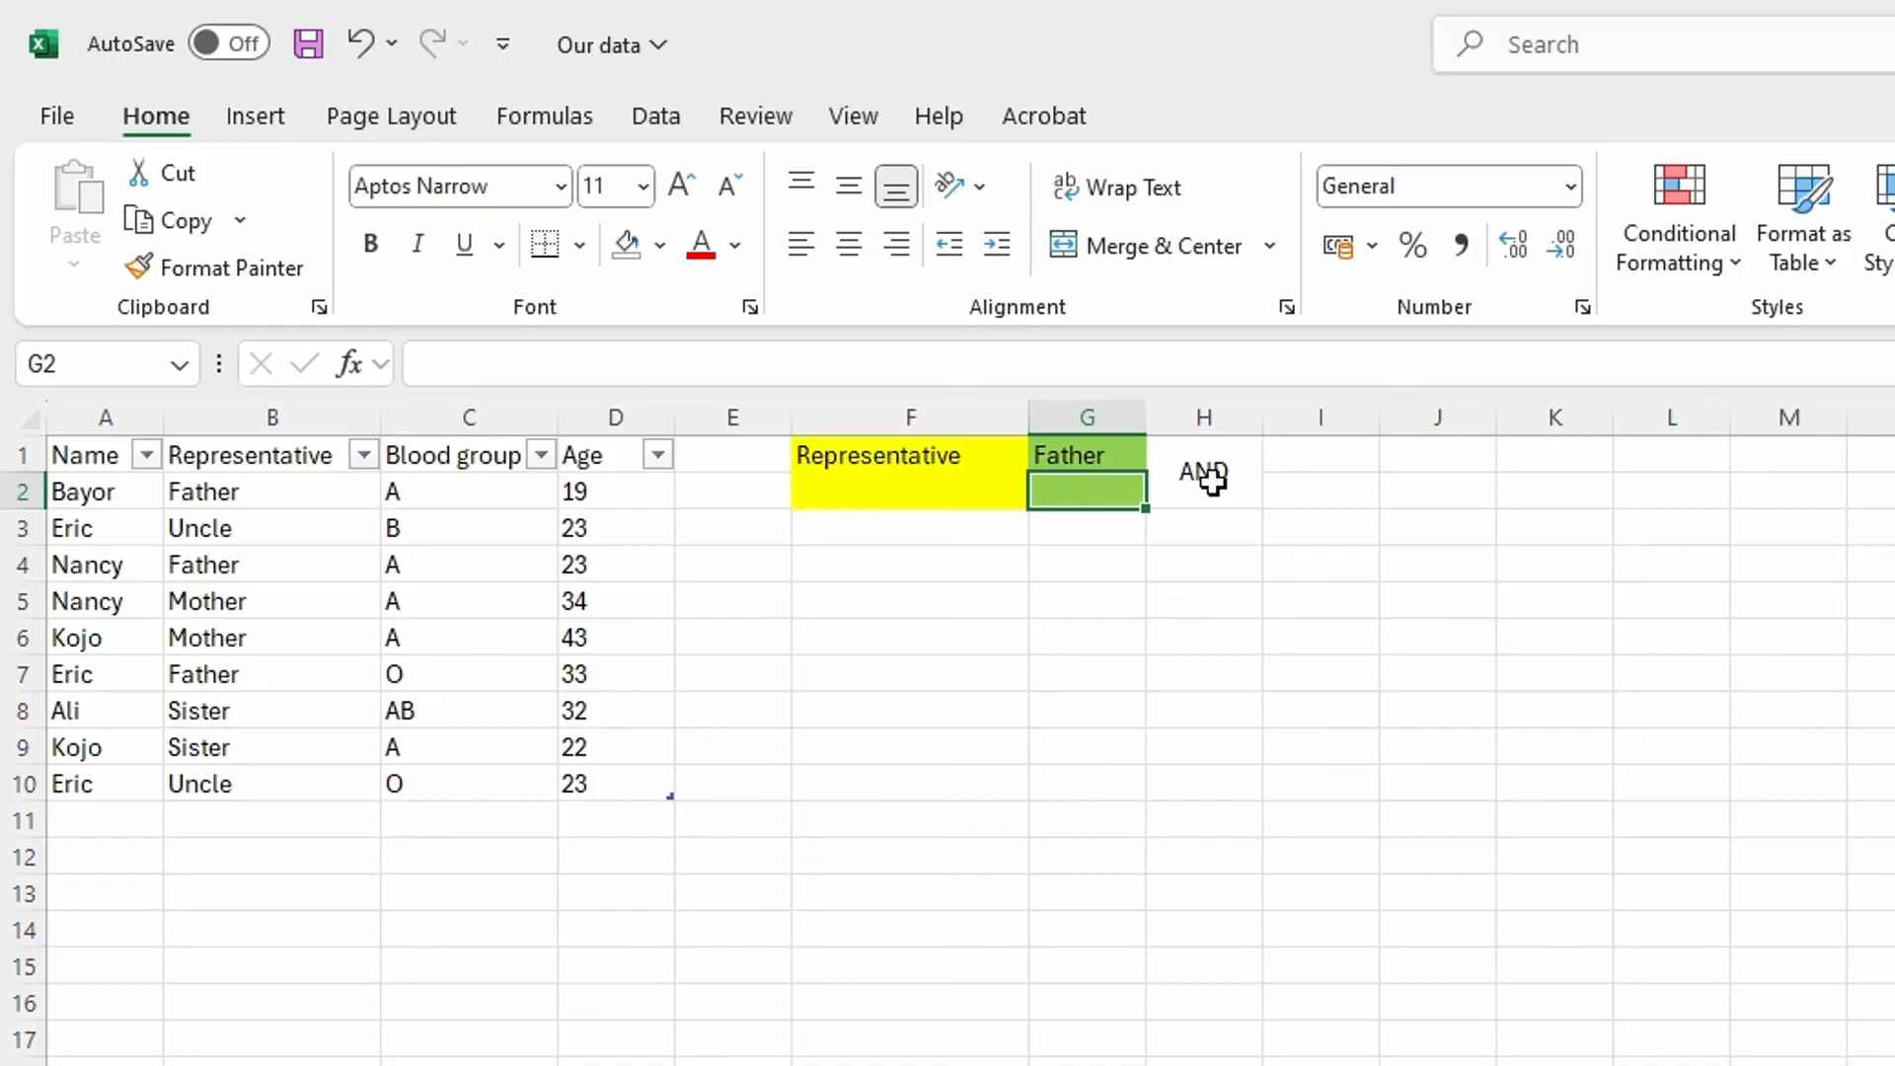
Unmerge the AND cell H1:H2 and set the row 2 criteria cells F2:H2 to no fill
click(1024, 402)
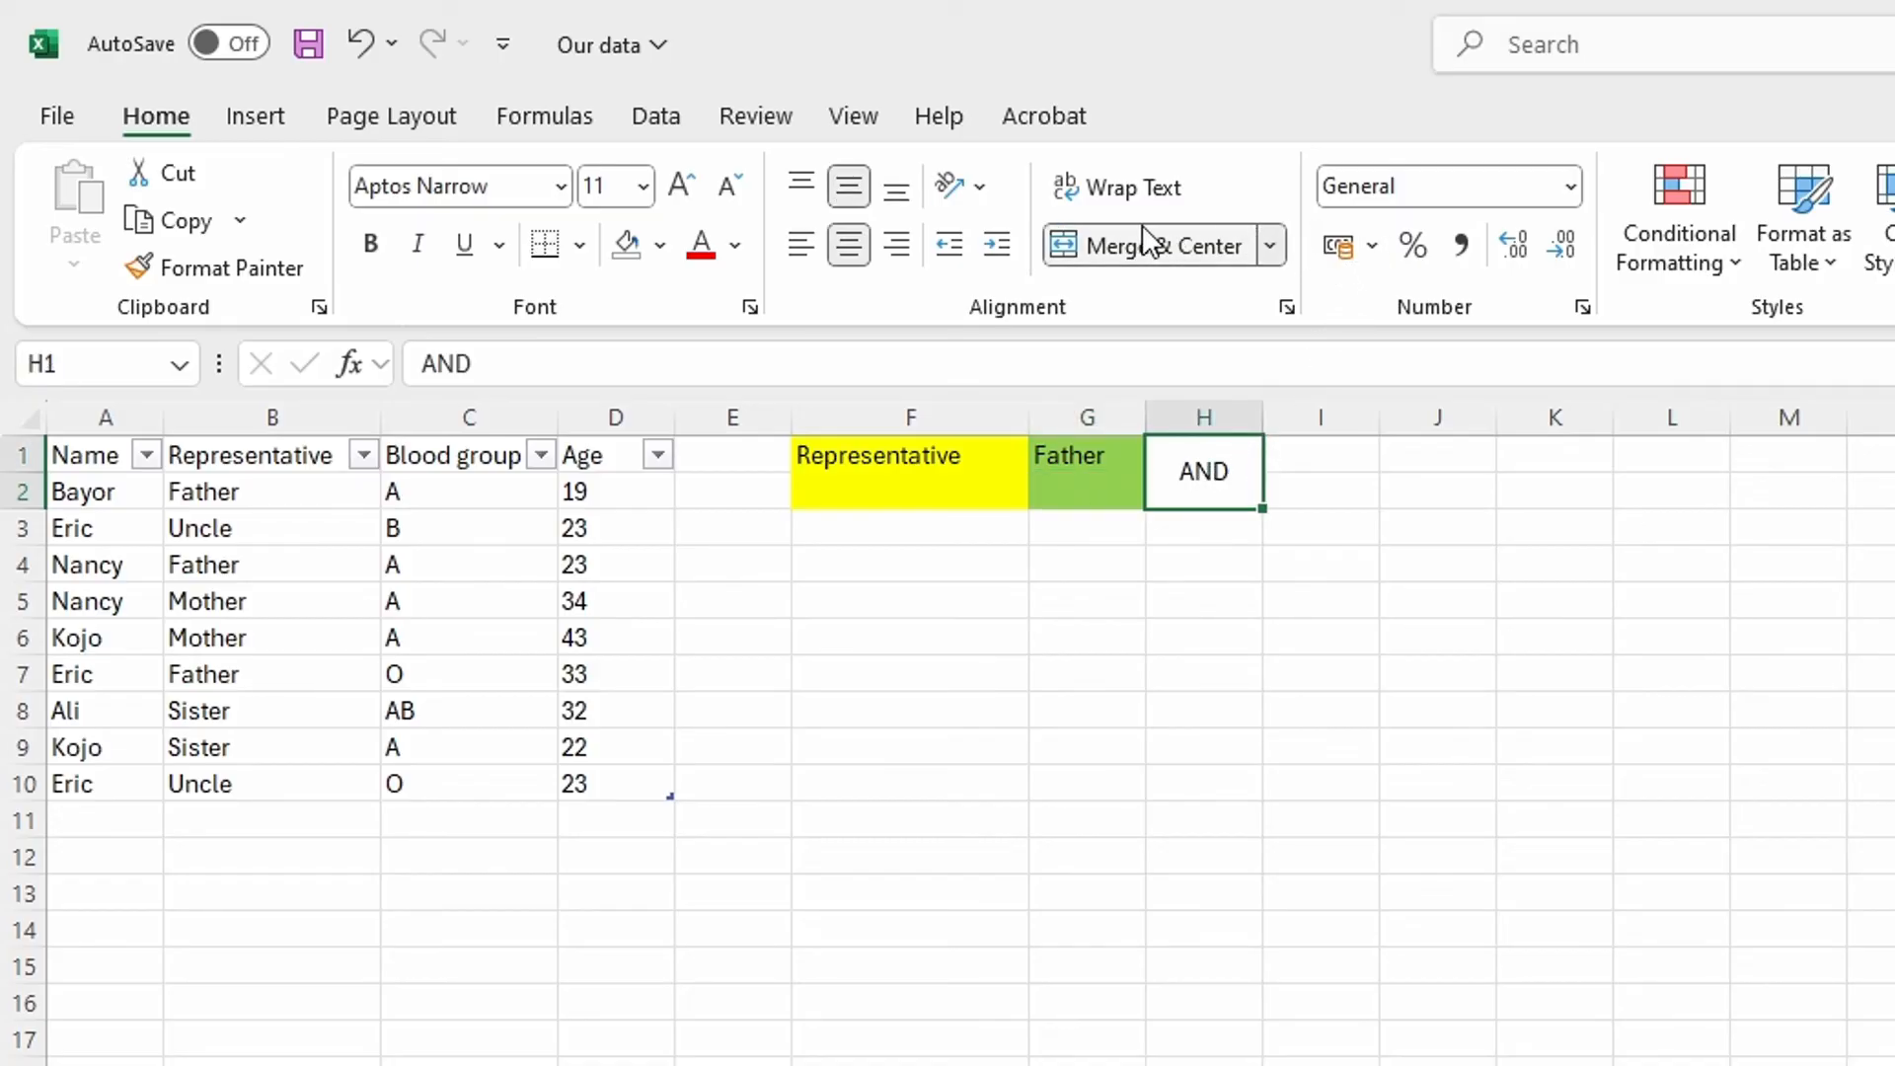
click(955, 205)
click(1189, 488)
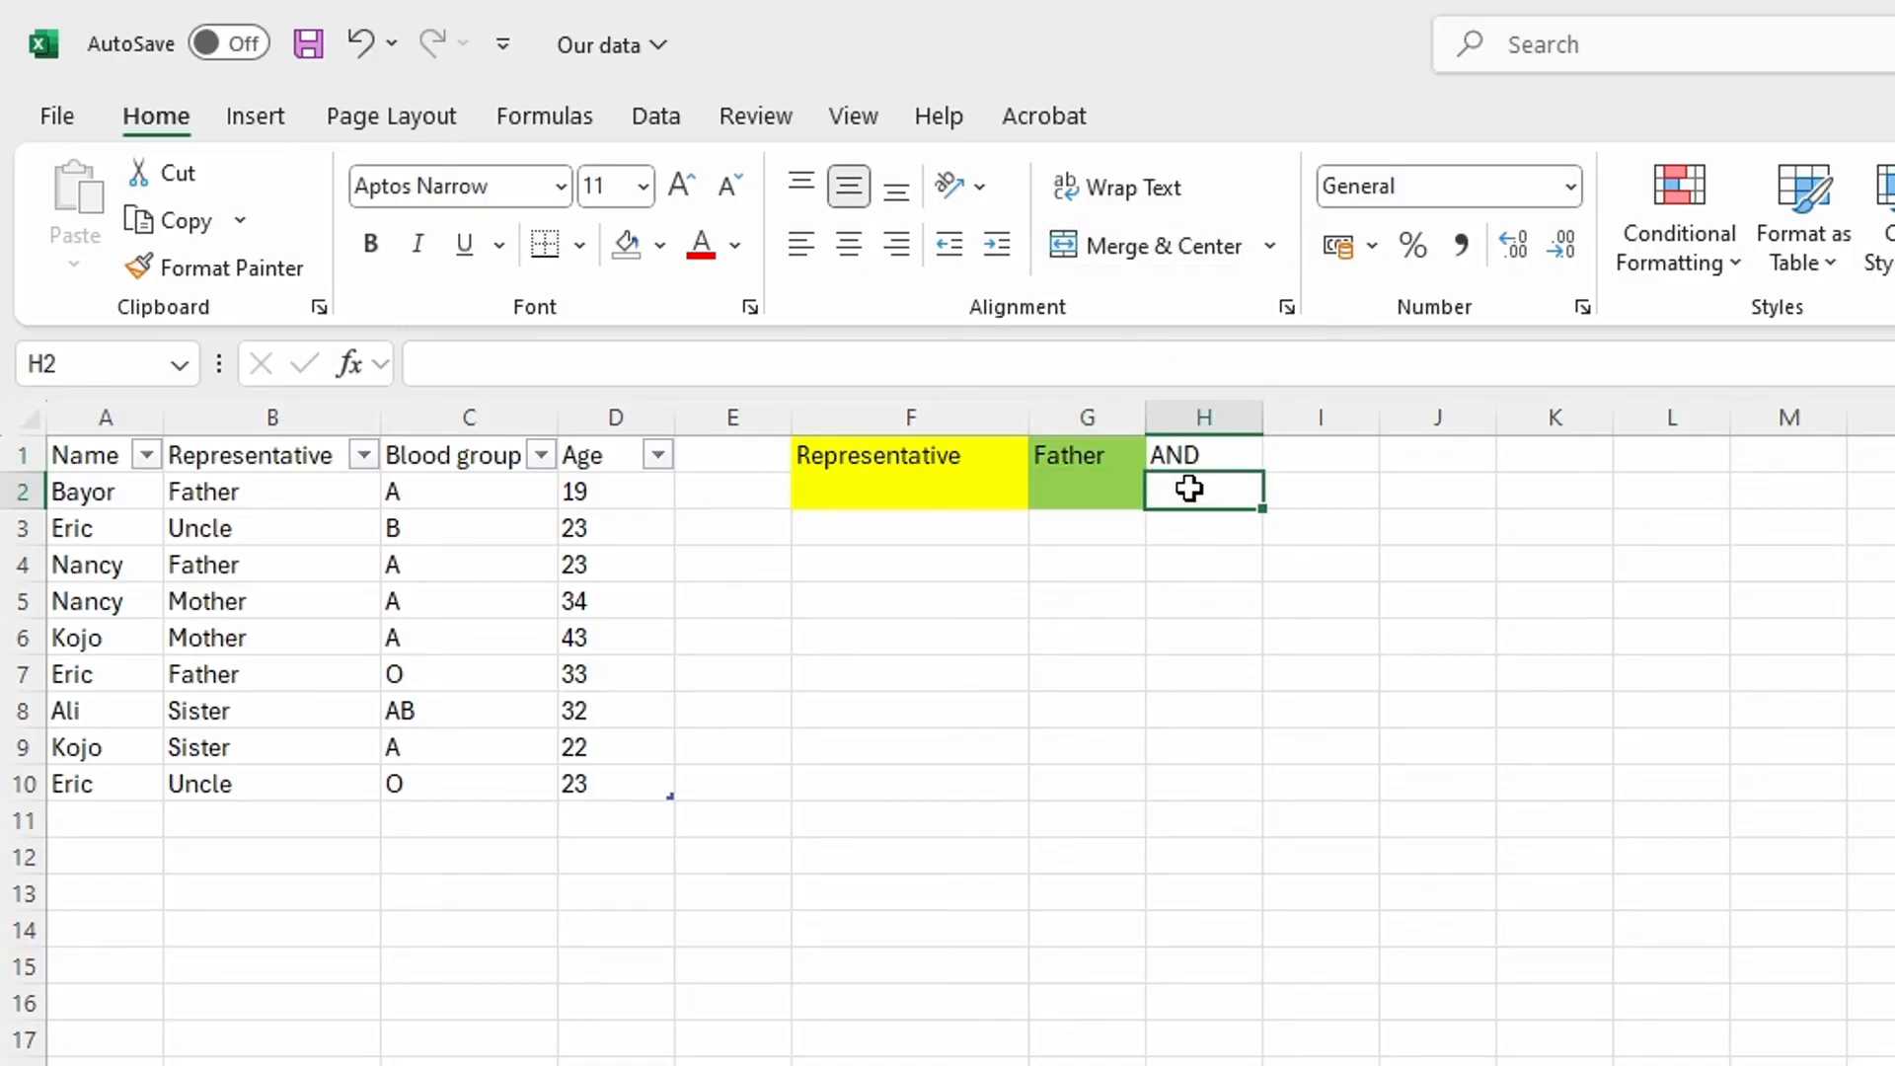
drag(1190, 488, 944, 499)
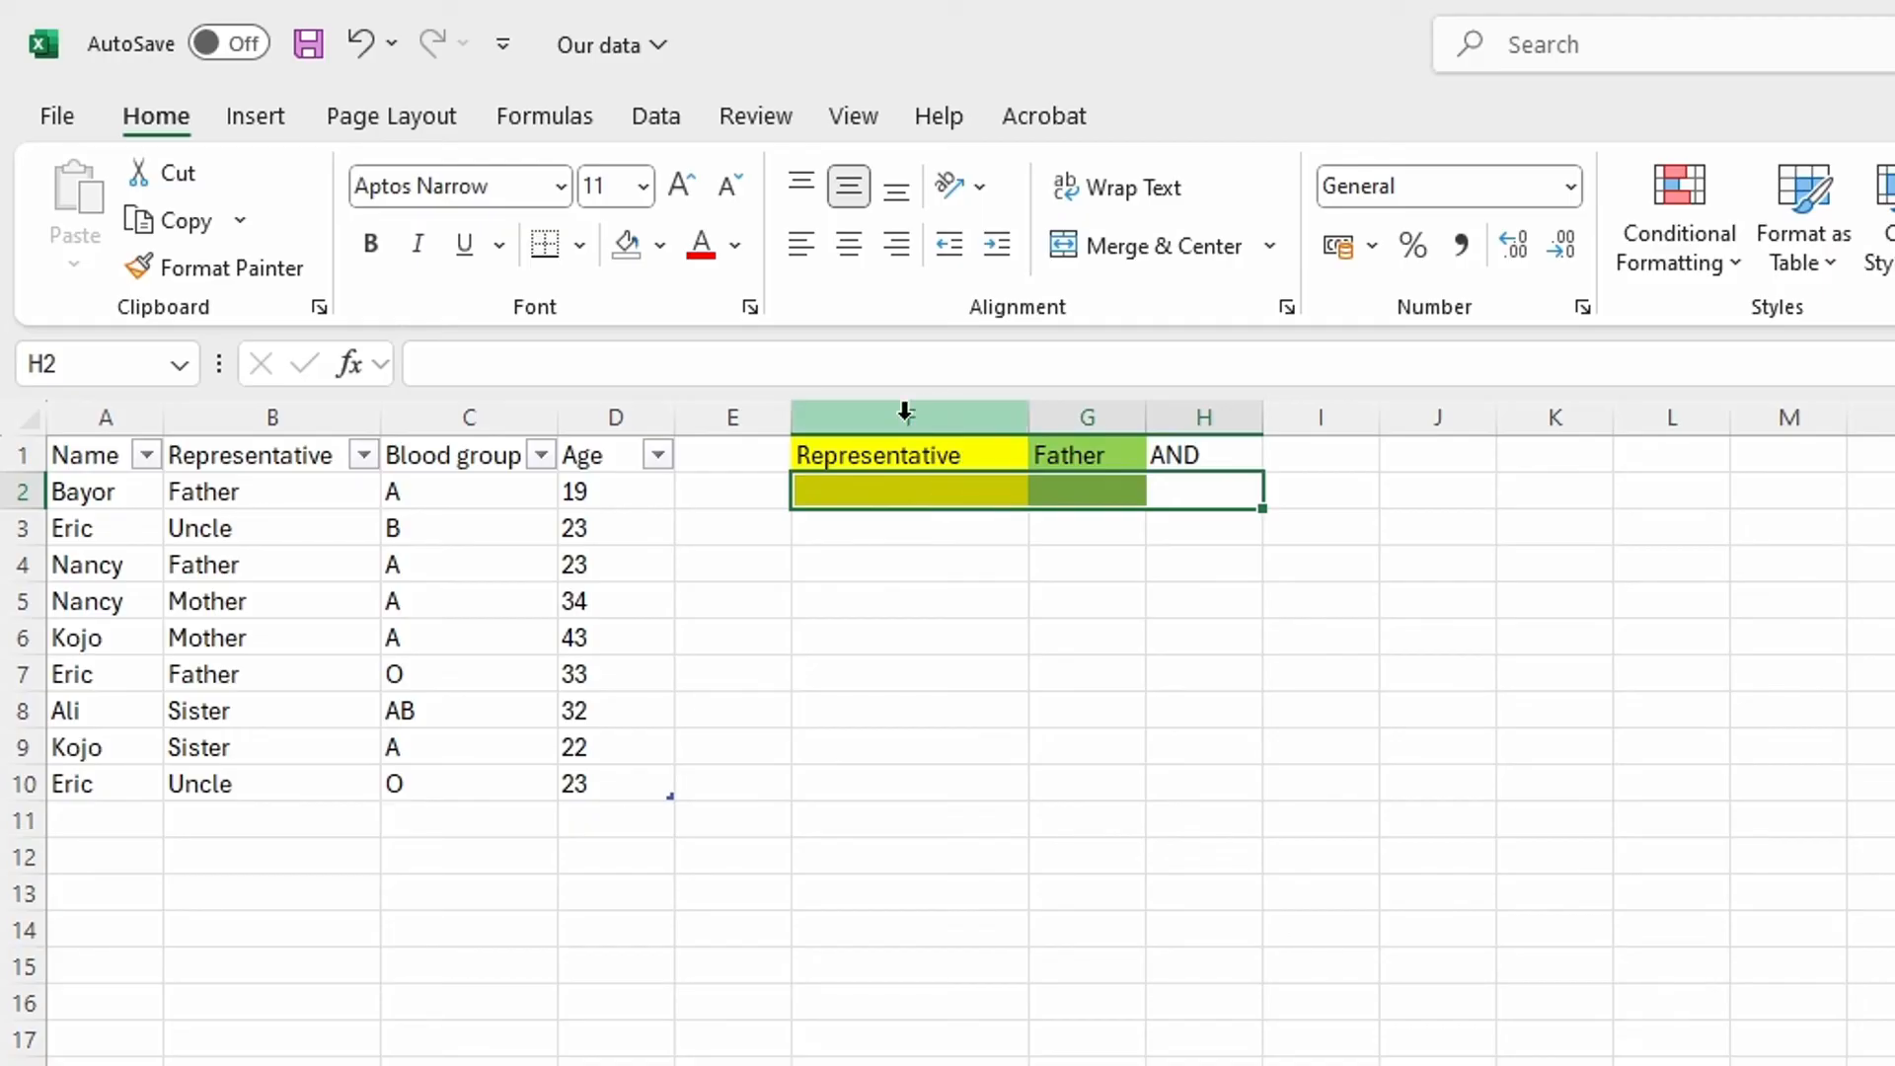
click(661, 248)
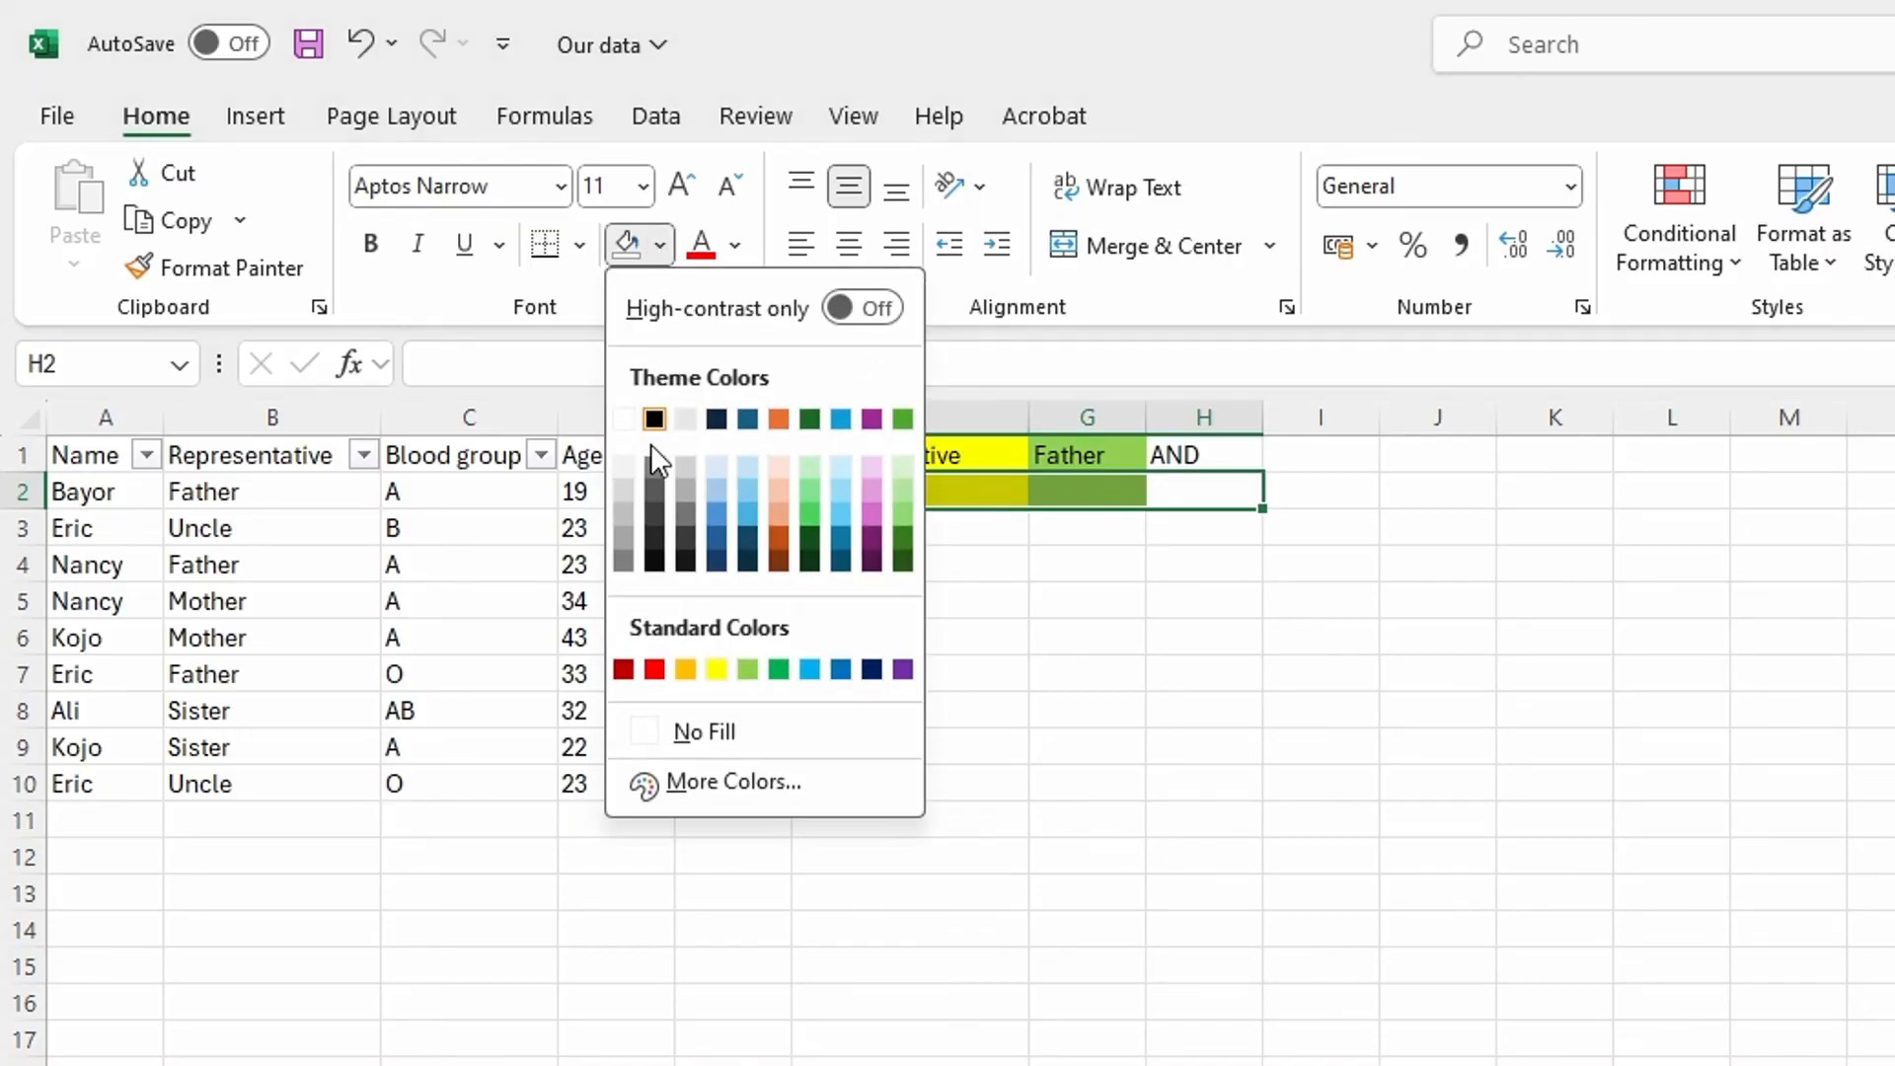
click(687, 736)
click(1111, 538)
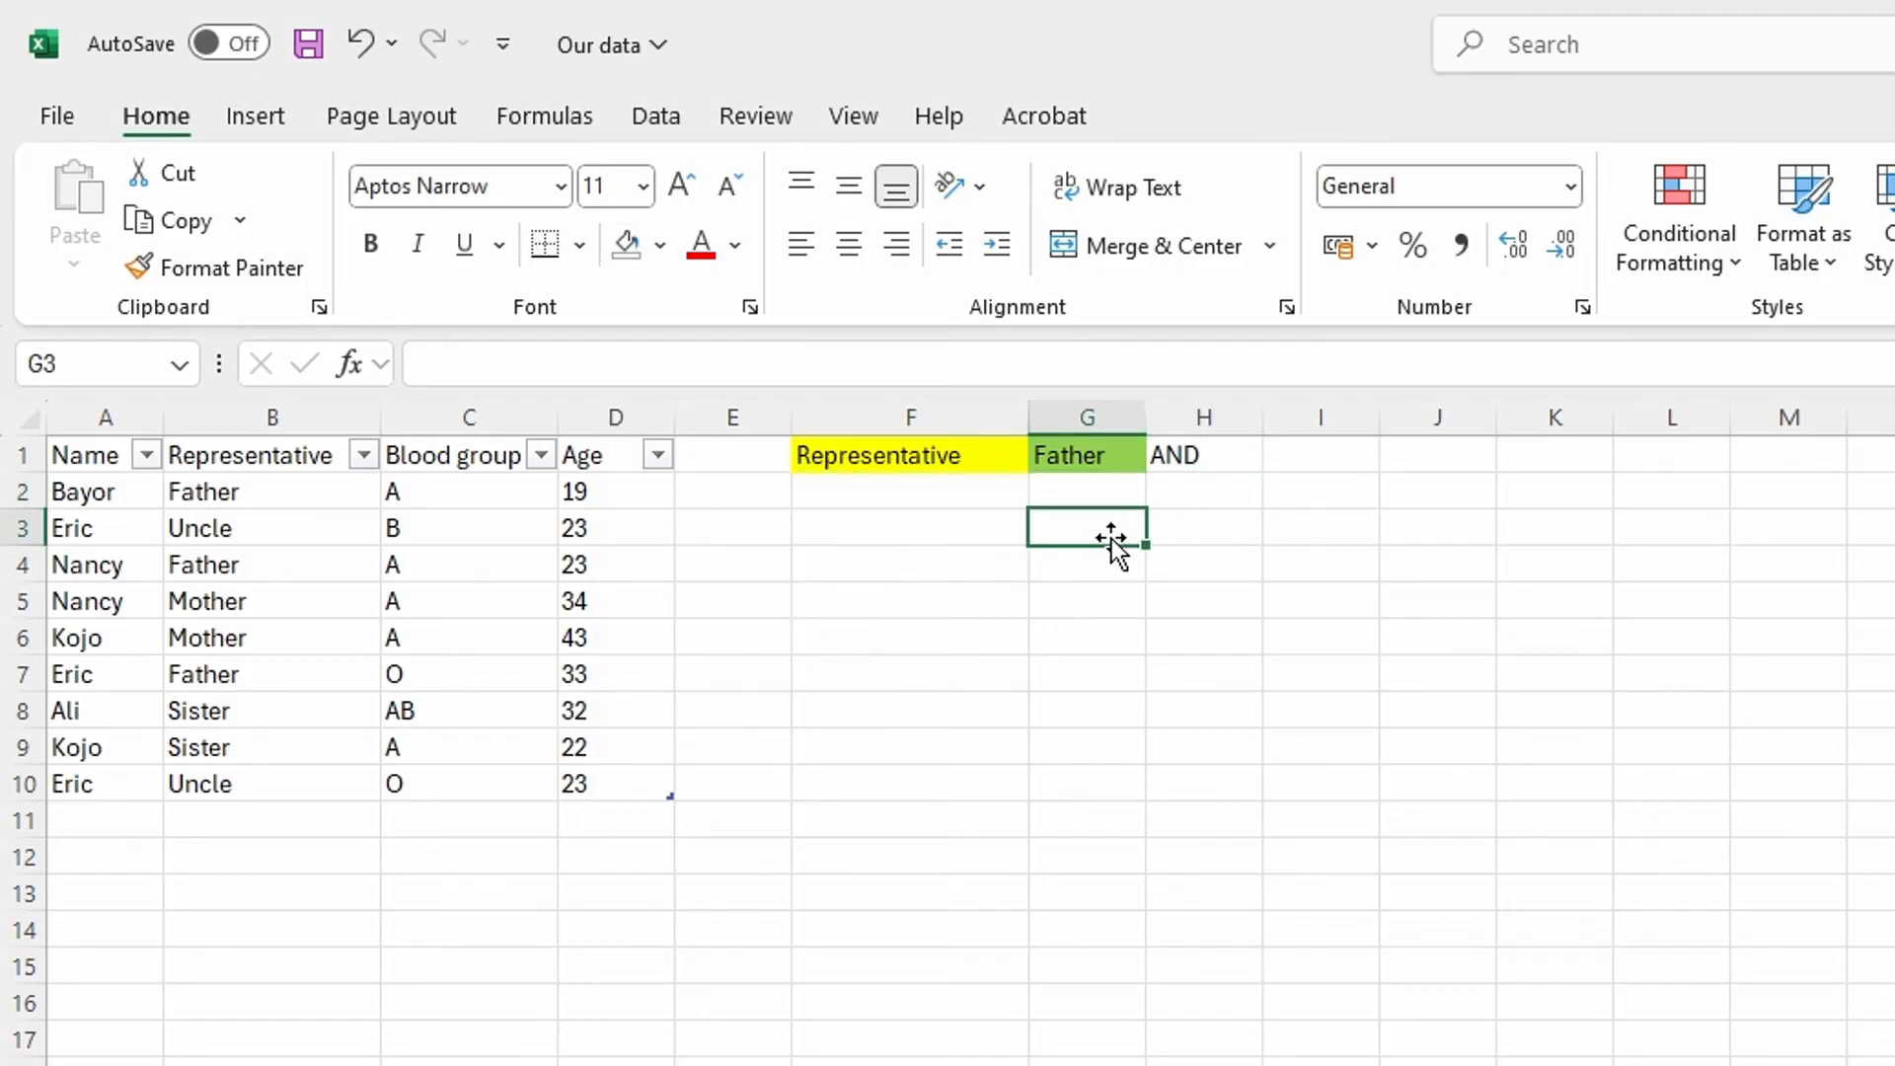
Change the criterion label in F1 to Blood group and replace Father in G1 with A followed by a comma
click(963, 457)
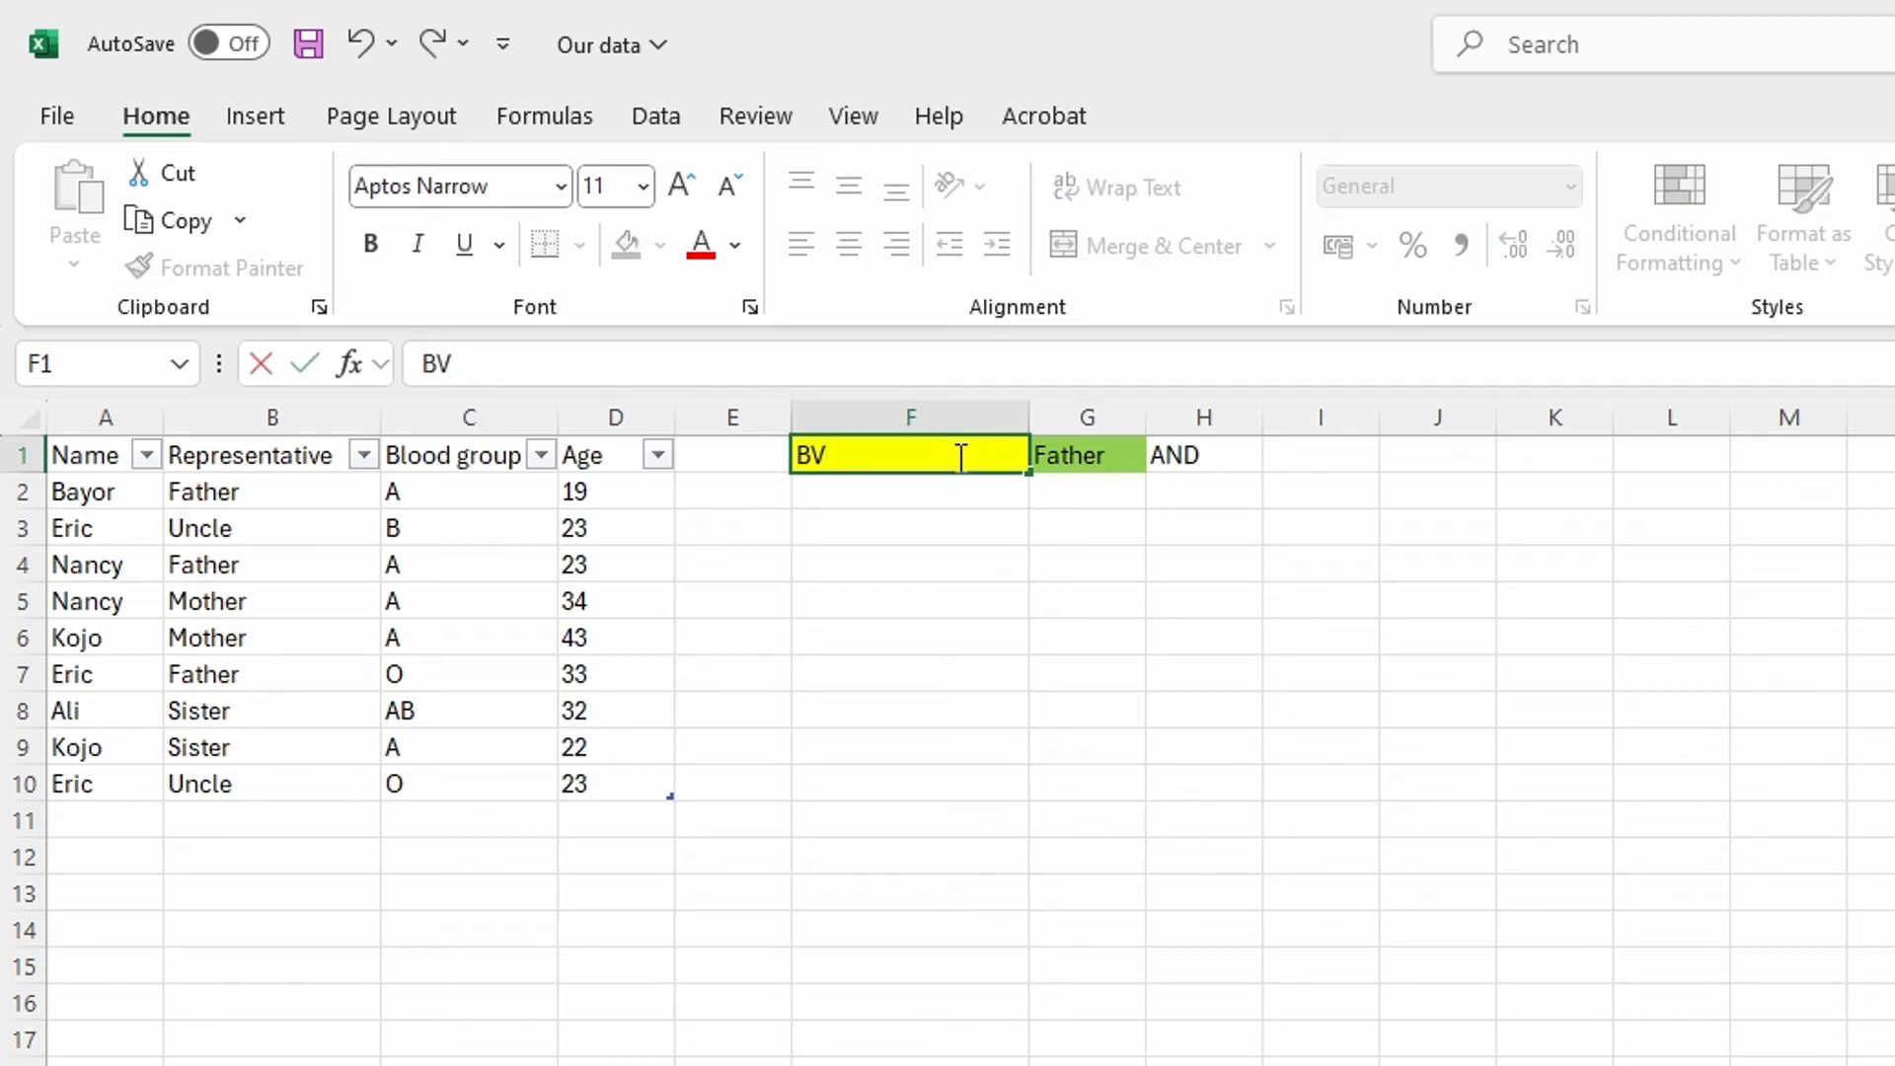
key(BackSpace)
text(lood group)
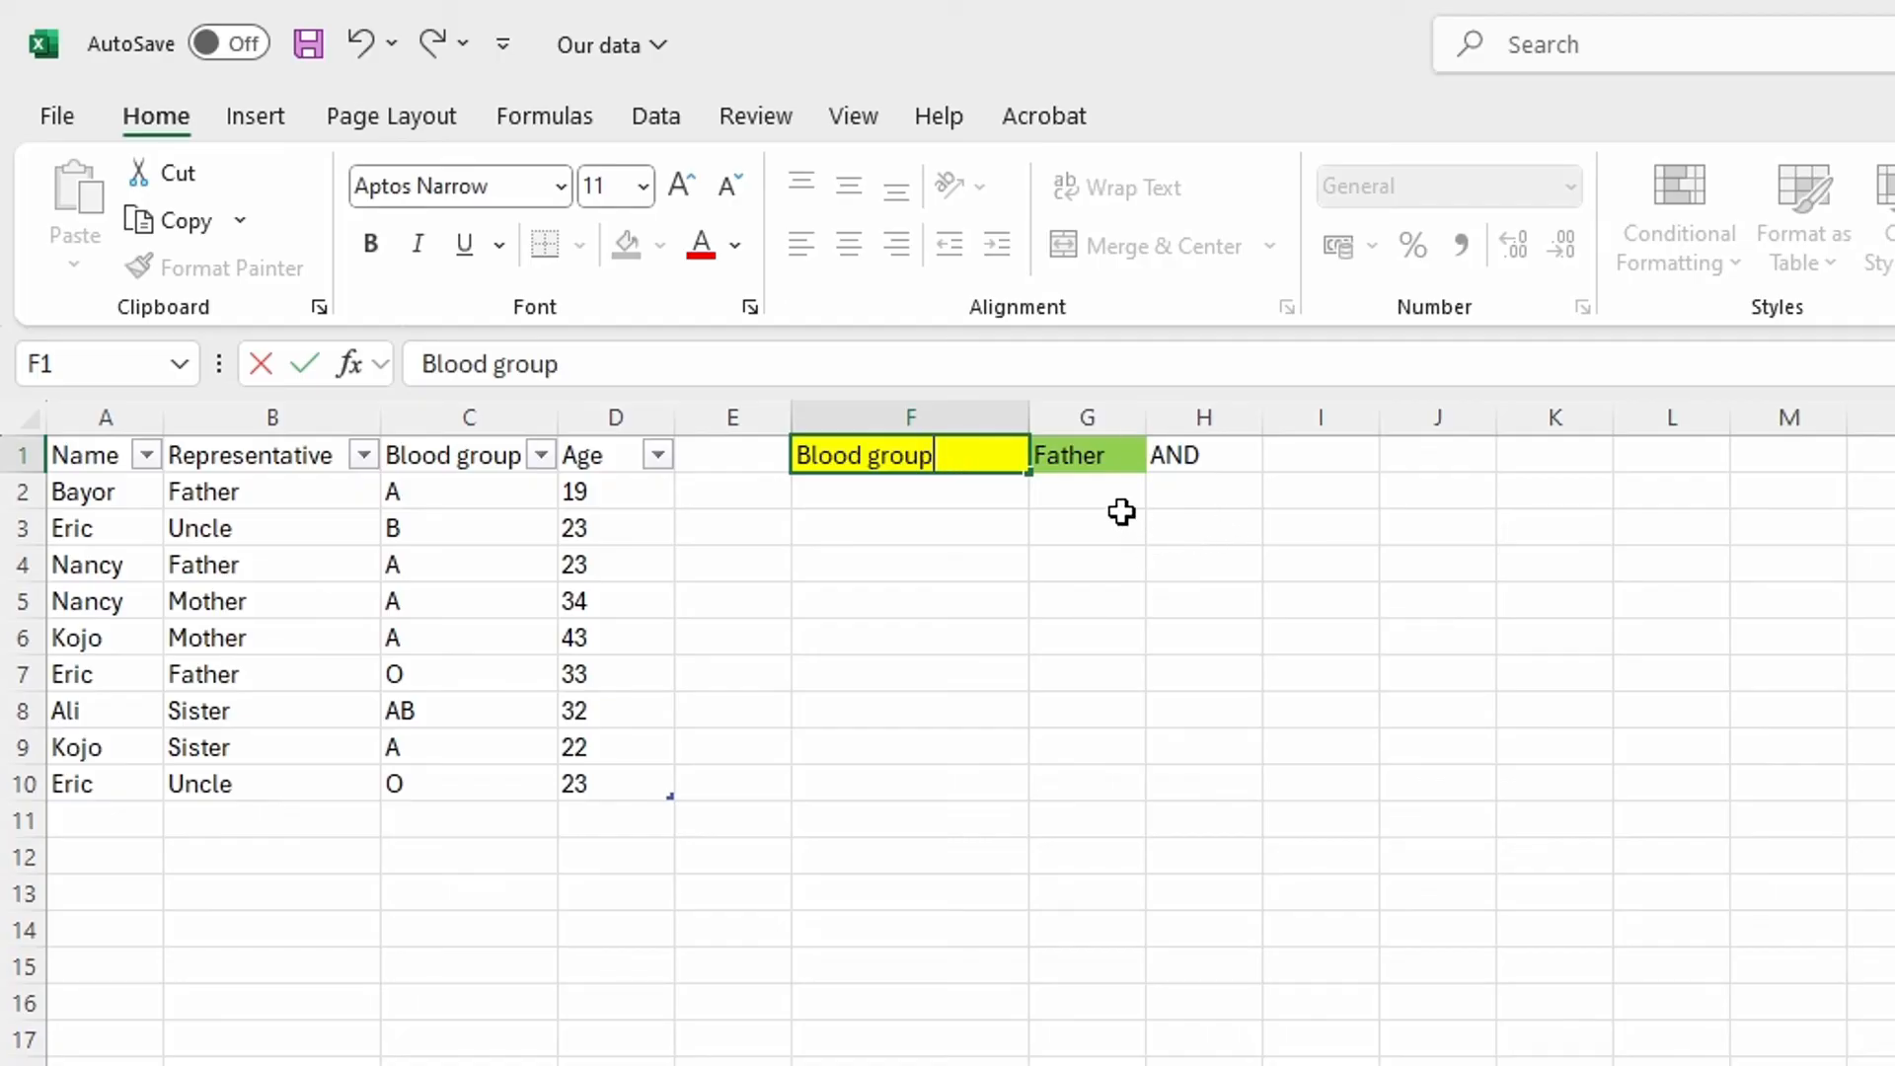
click(1100, 456)
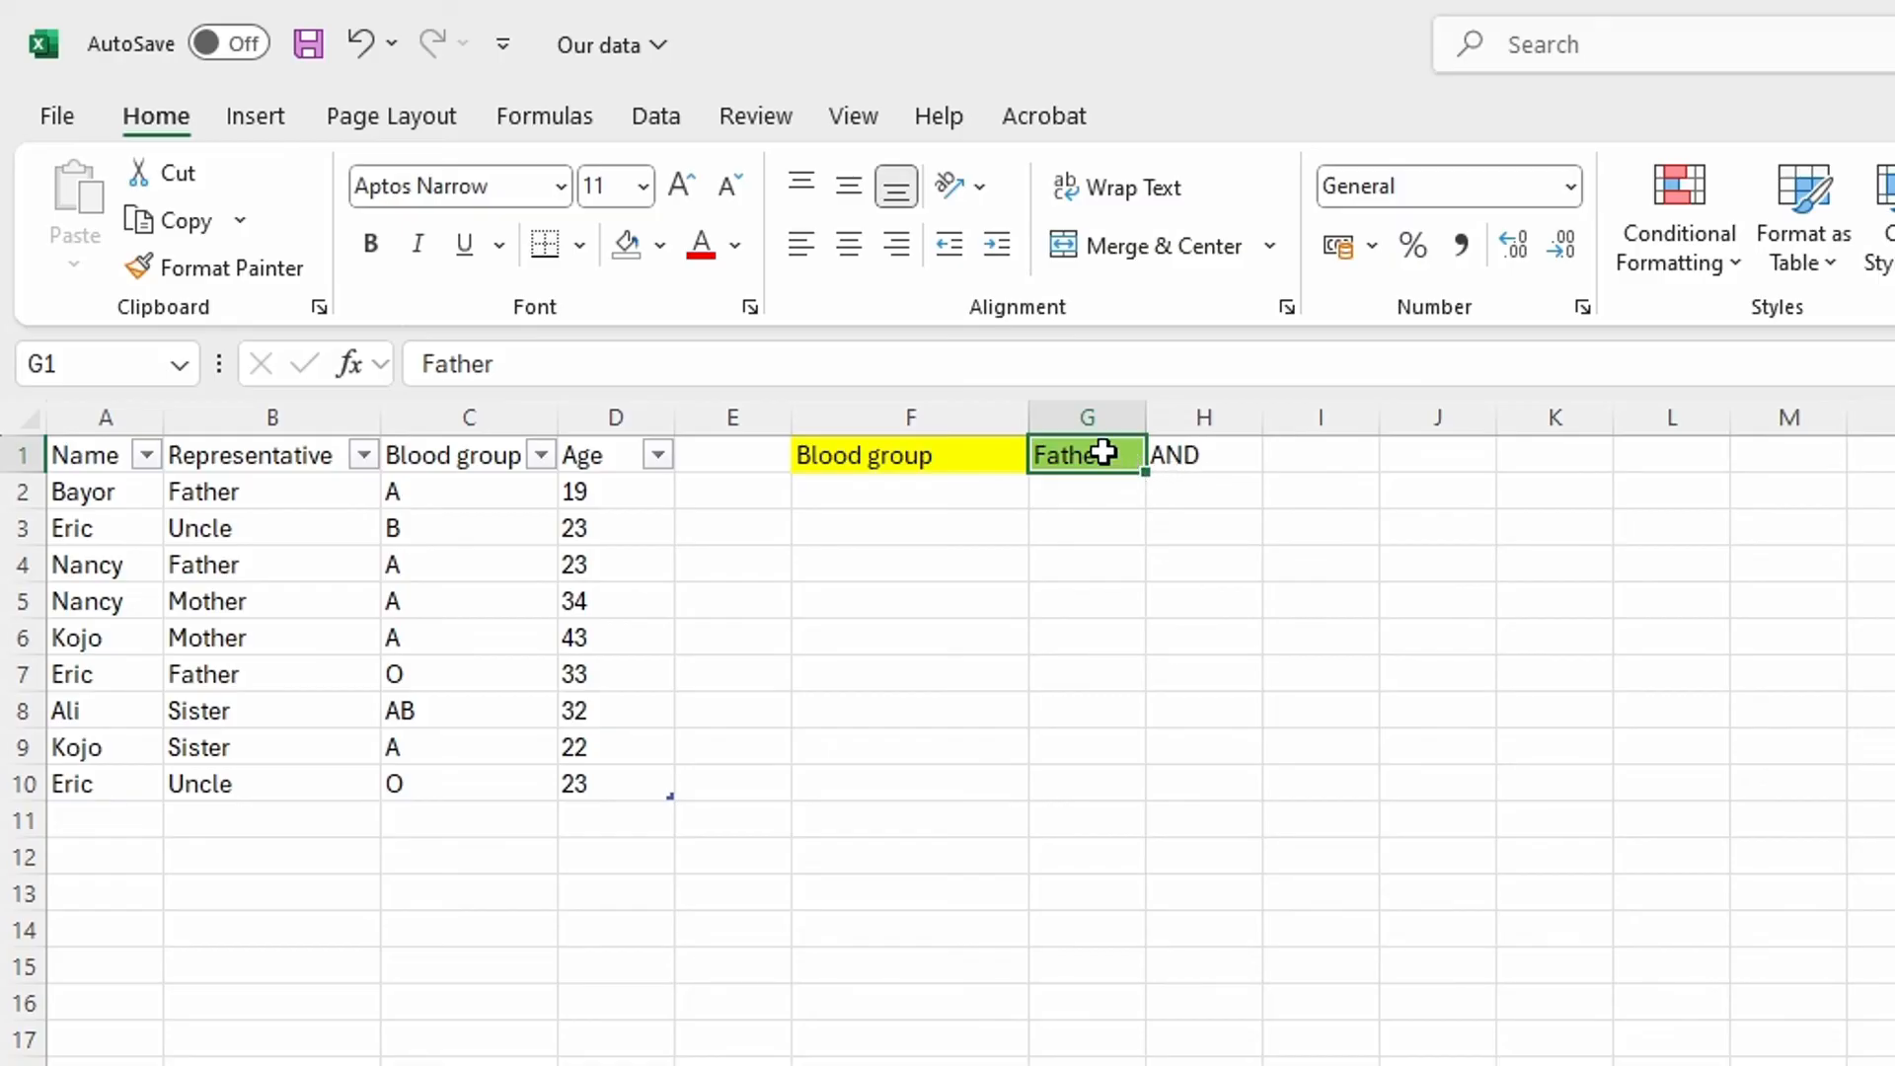
text(A)
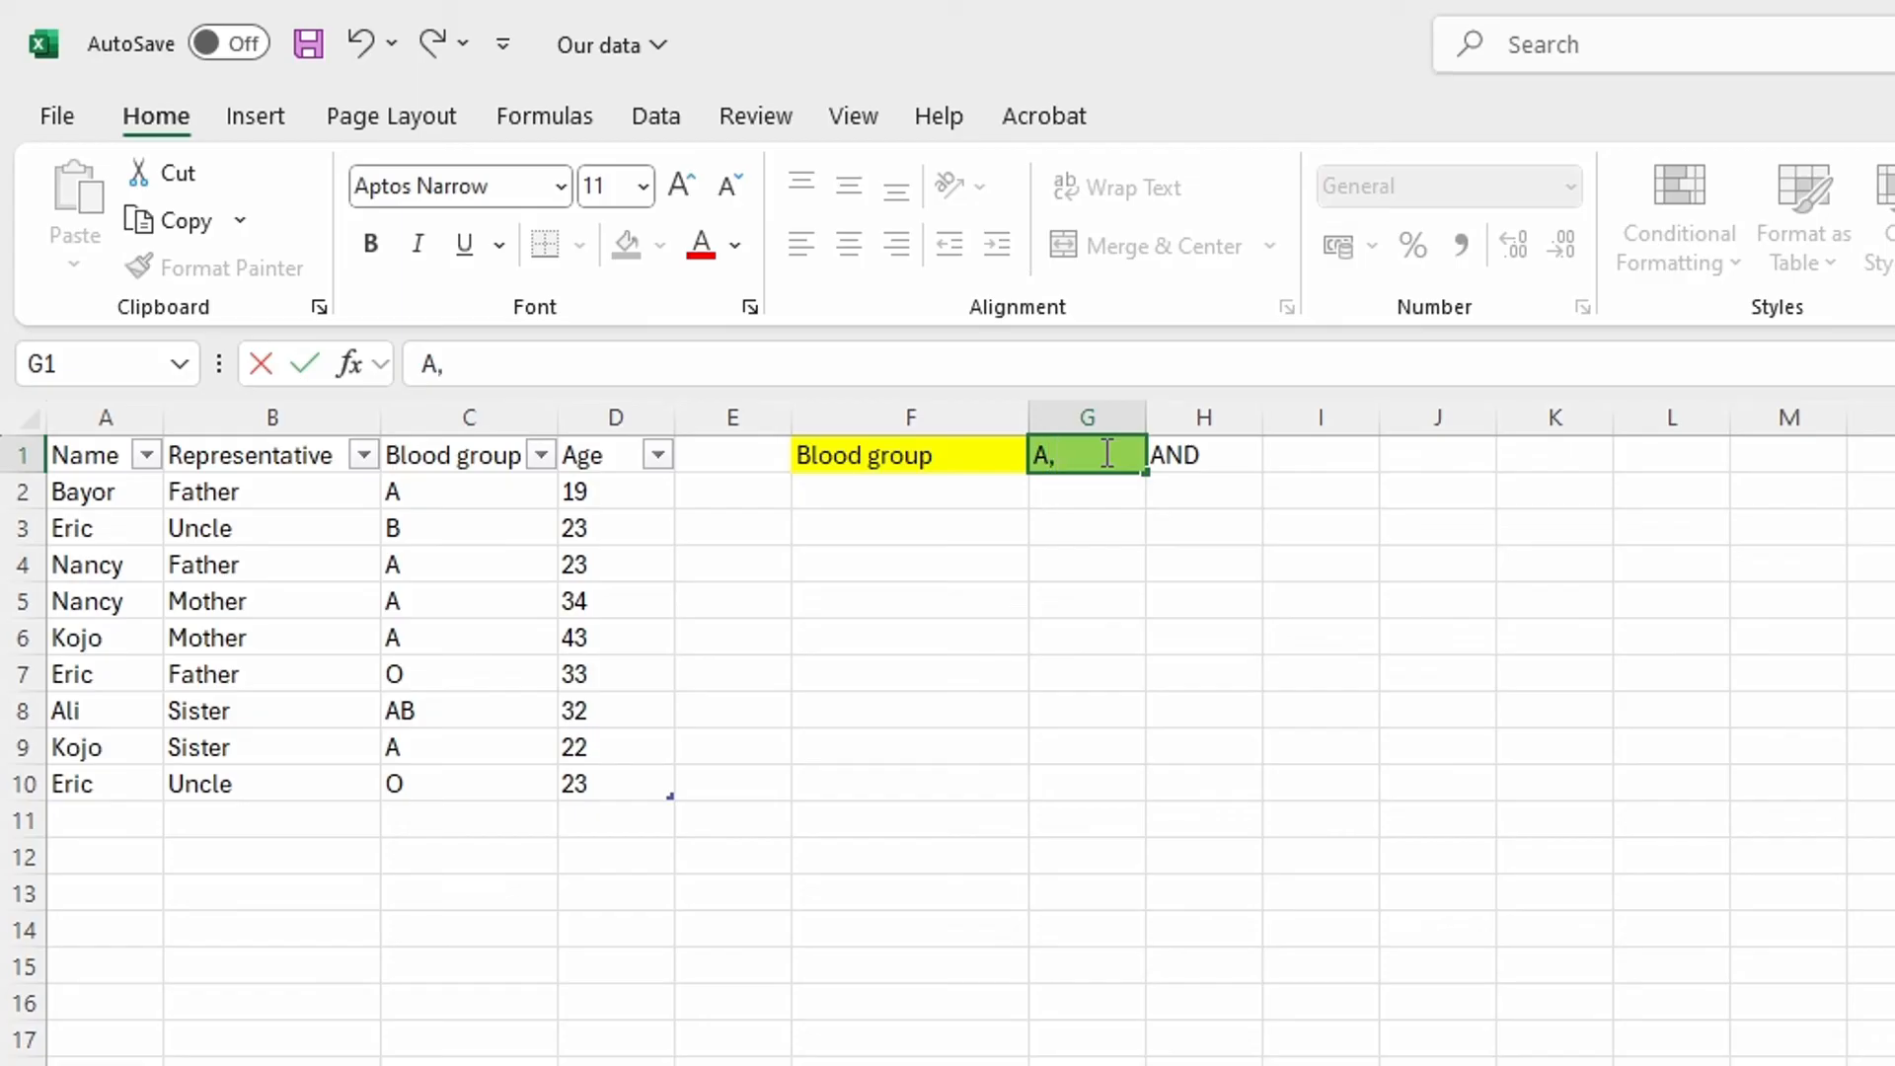
text(,)
Replace AND in cell H1 with OR
click(1207, 465)
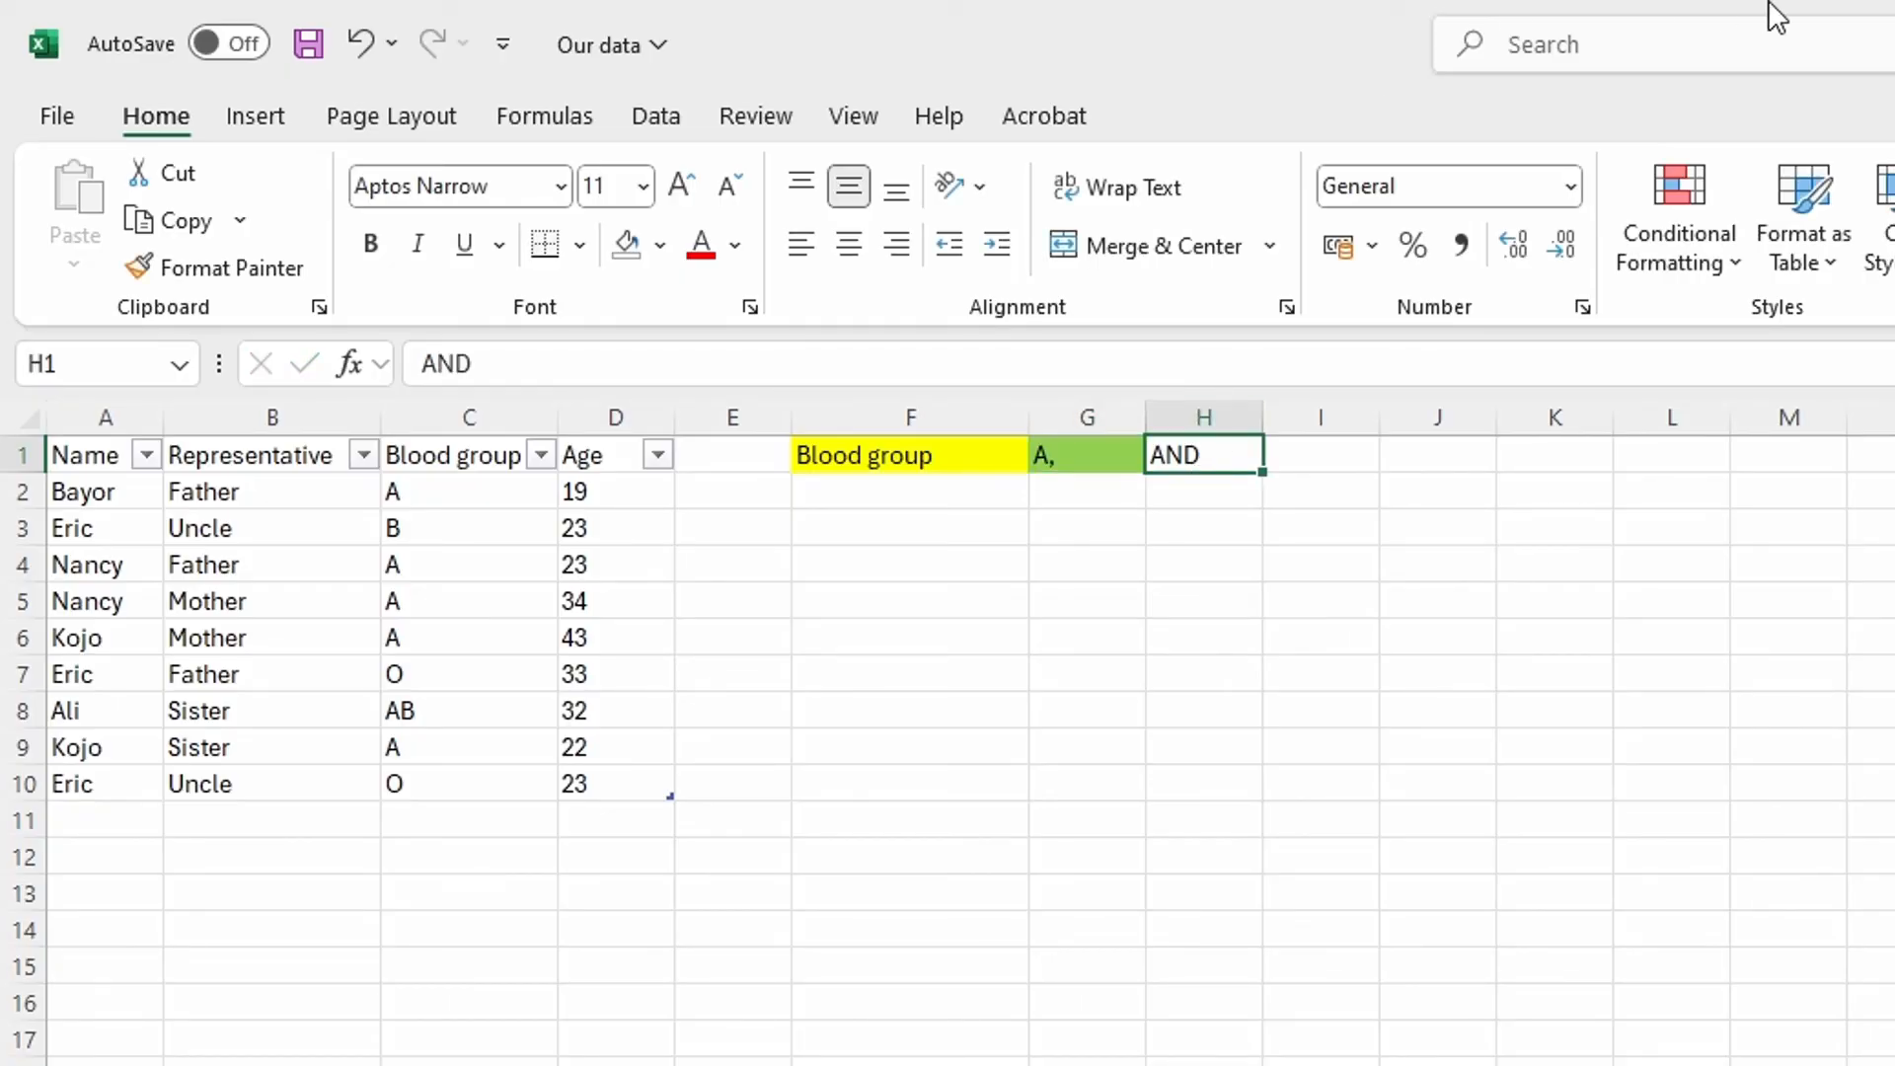
text(o)
key(BackSpace)
text(OR)
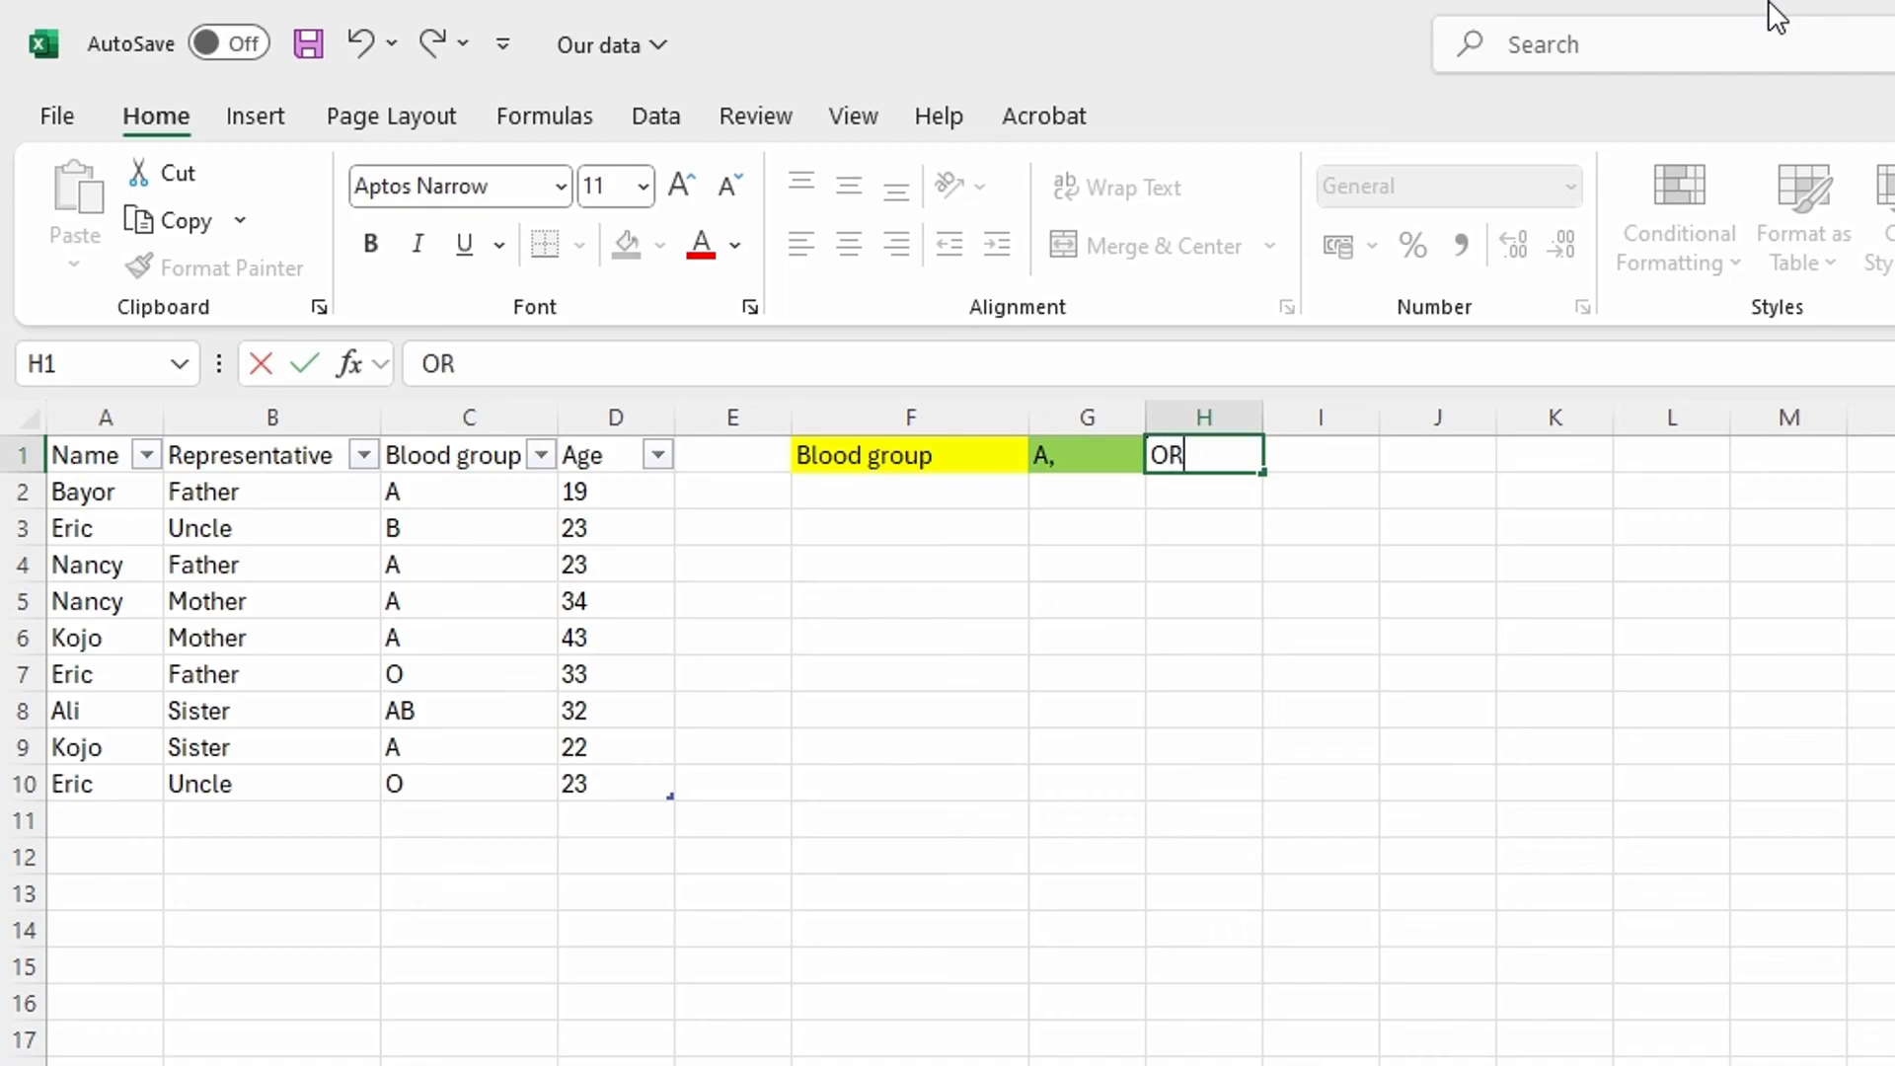
Extend the blood group criterion in G1 to read A, B, AB
click(1096, 457)
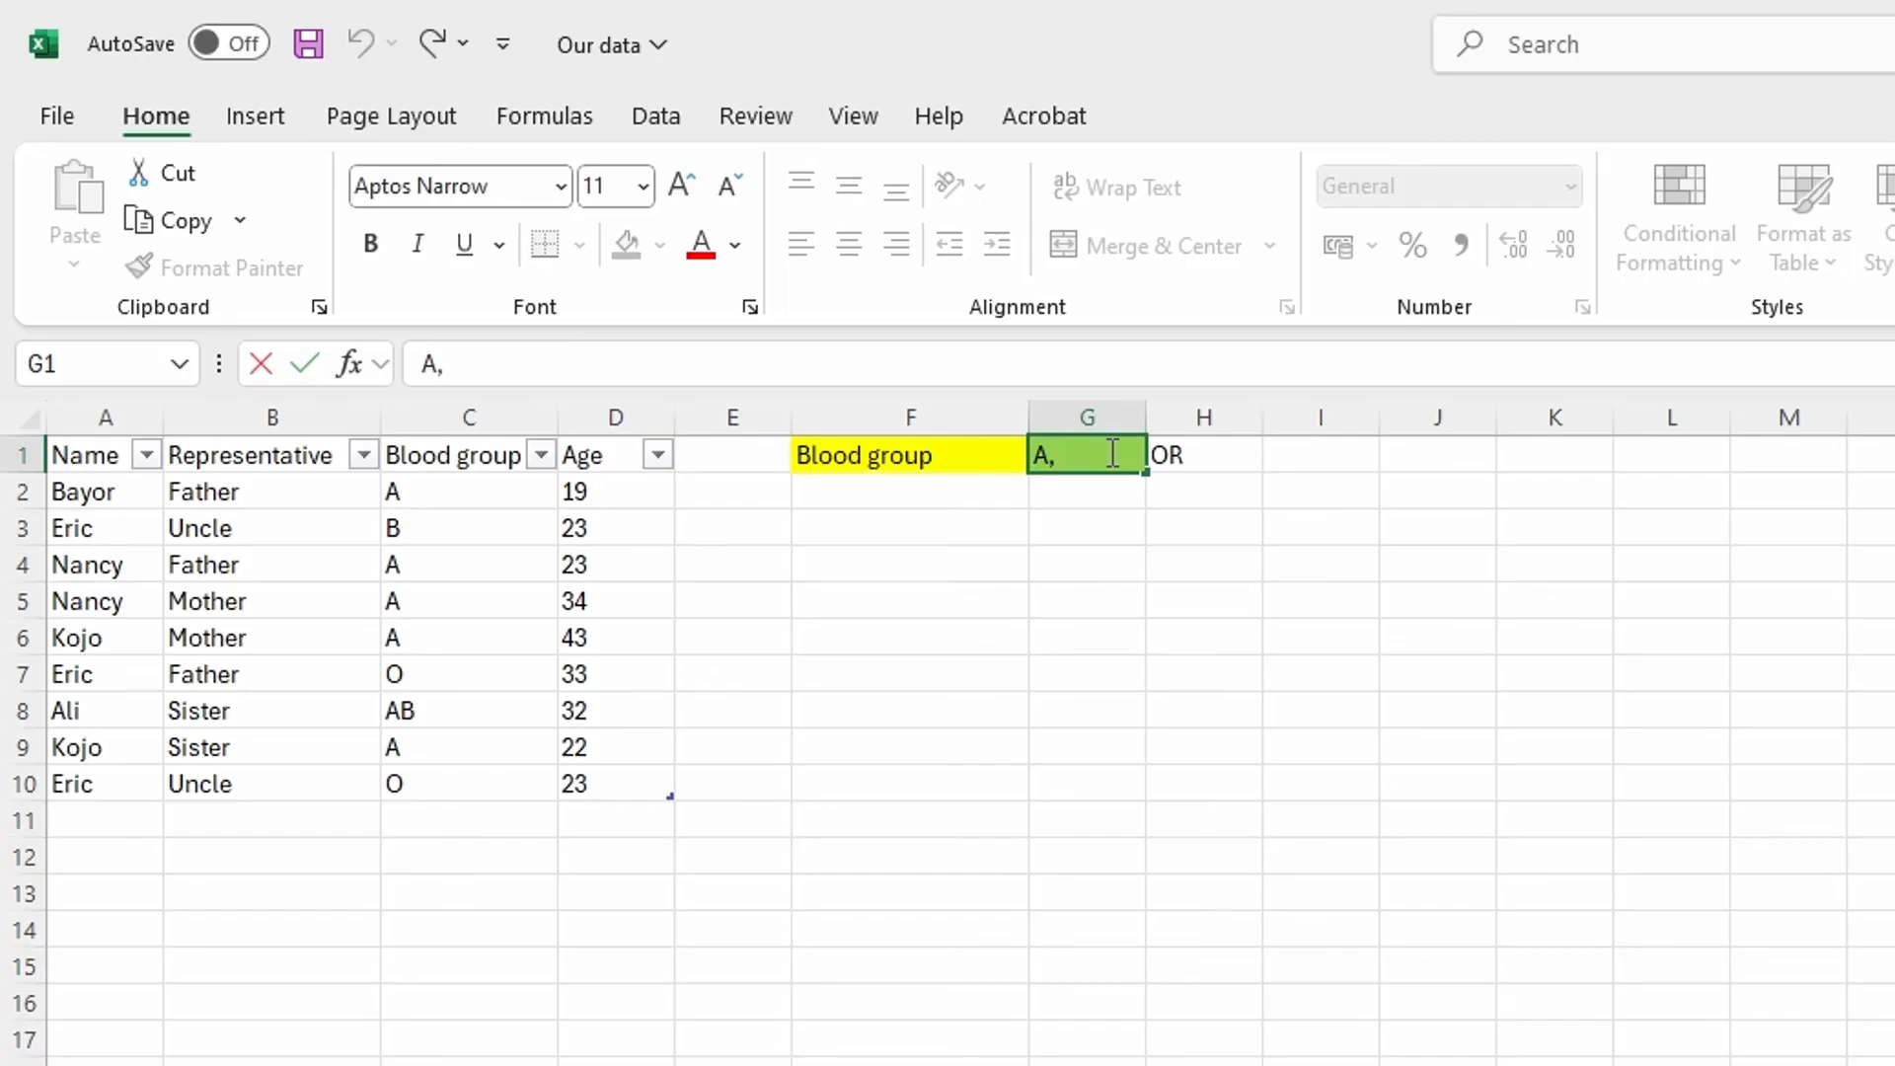
text(b)
text(B)
text(B)
click(1086, 533)
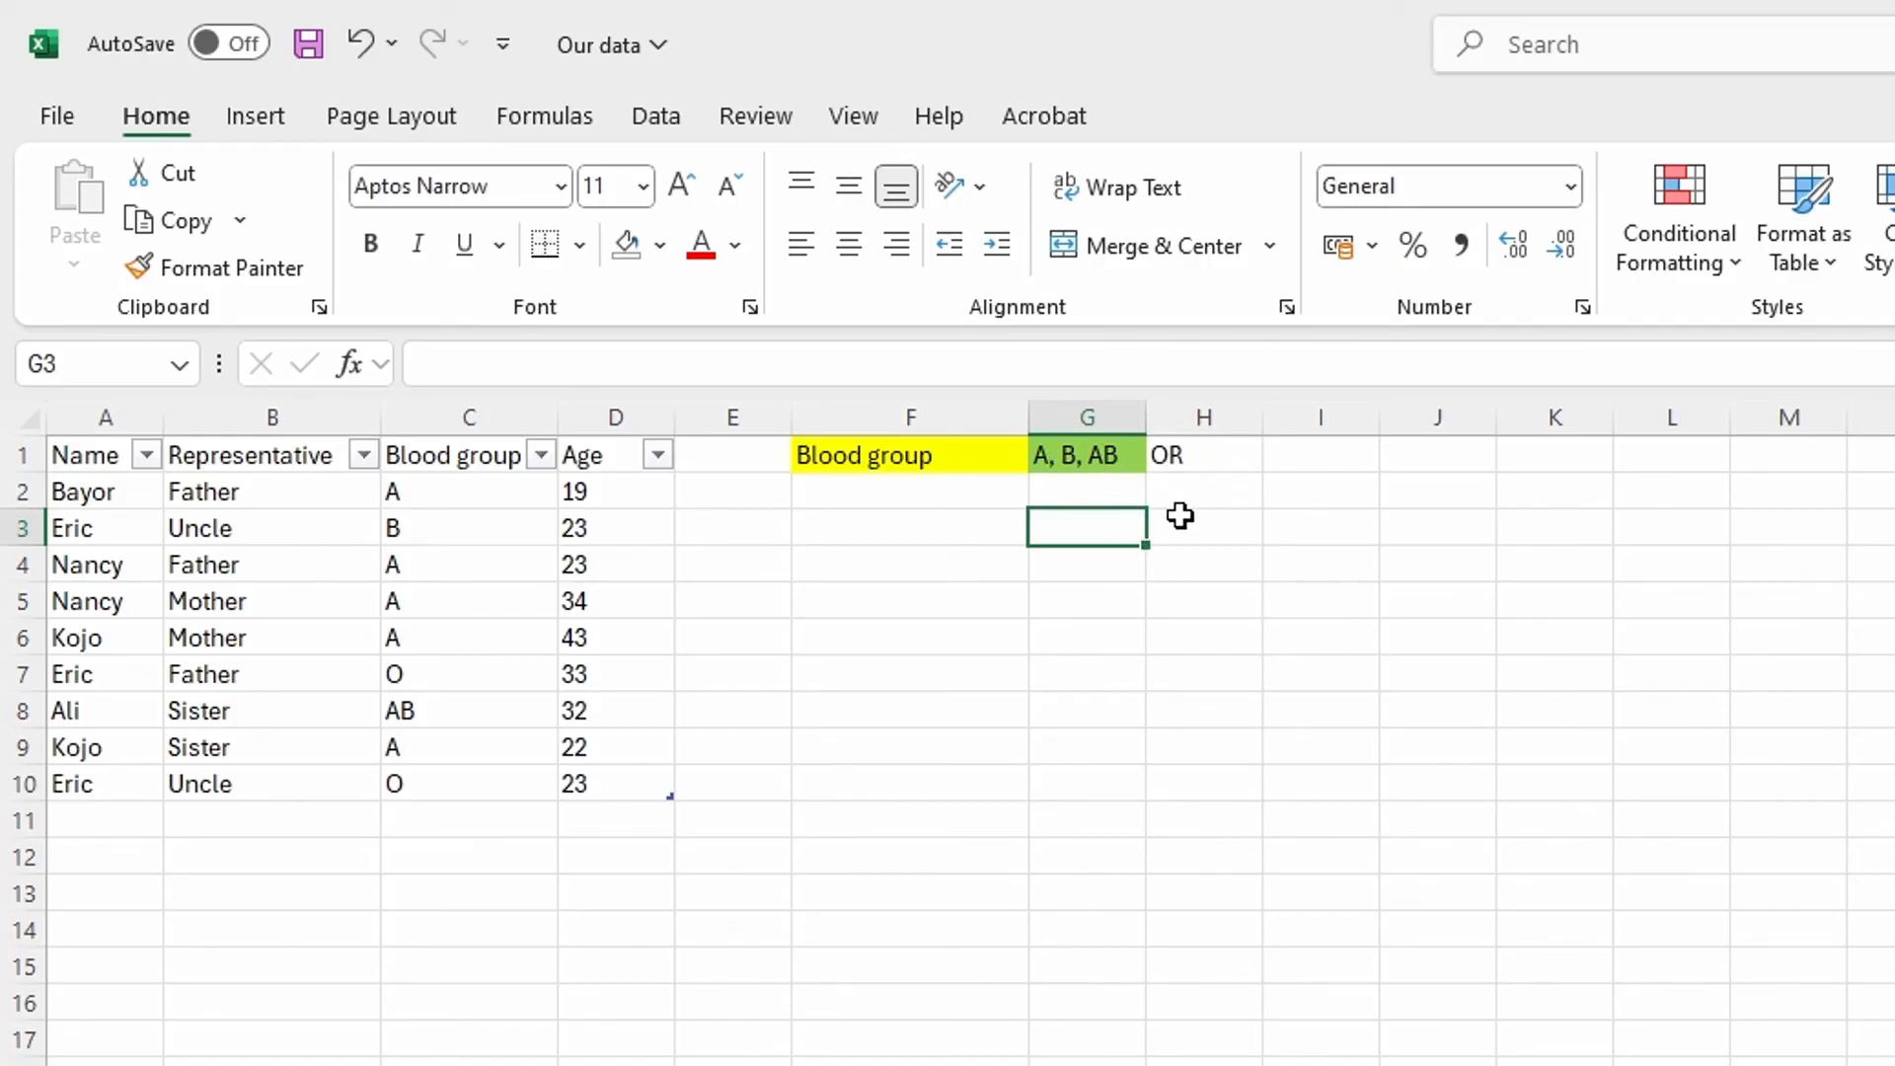
click(1196, 454)
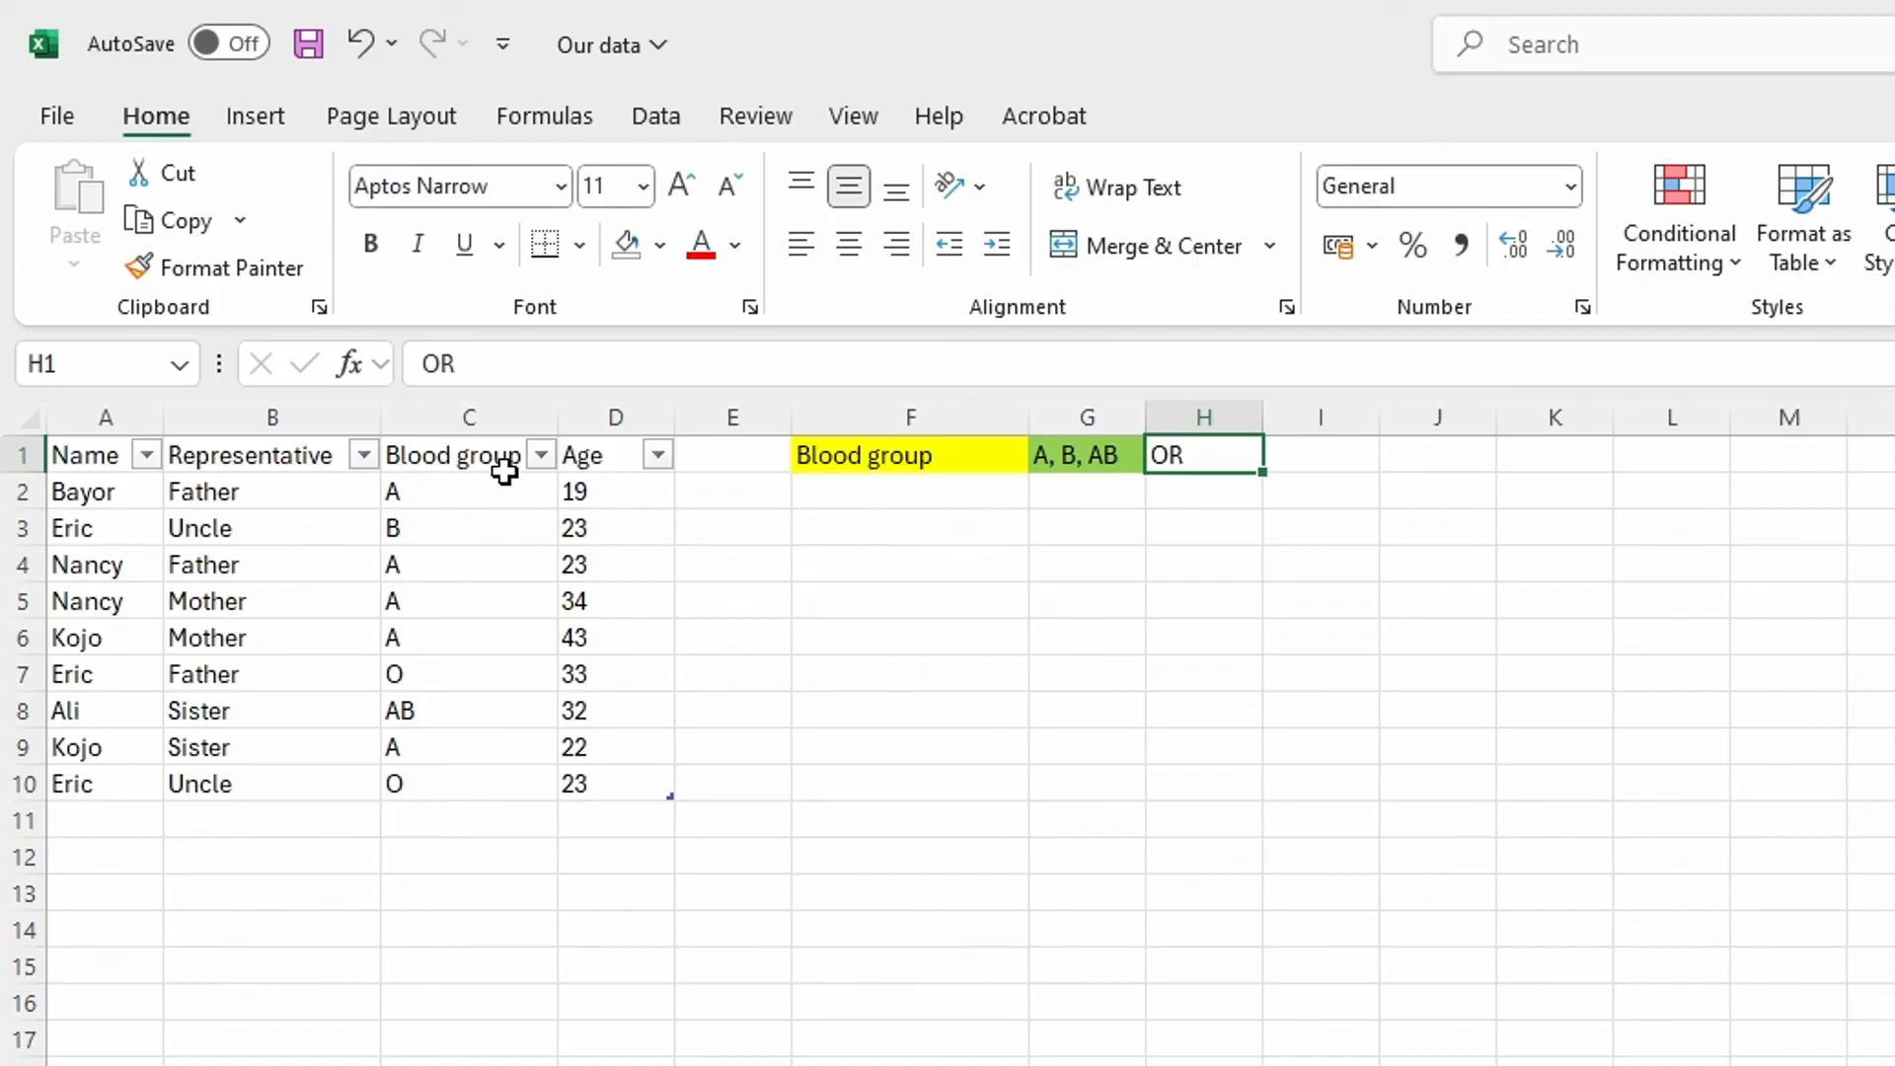
click(541, 456)
click(539, 460)
click(539, 460)
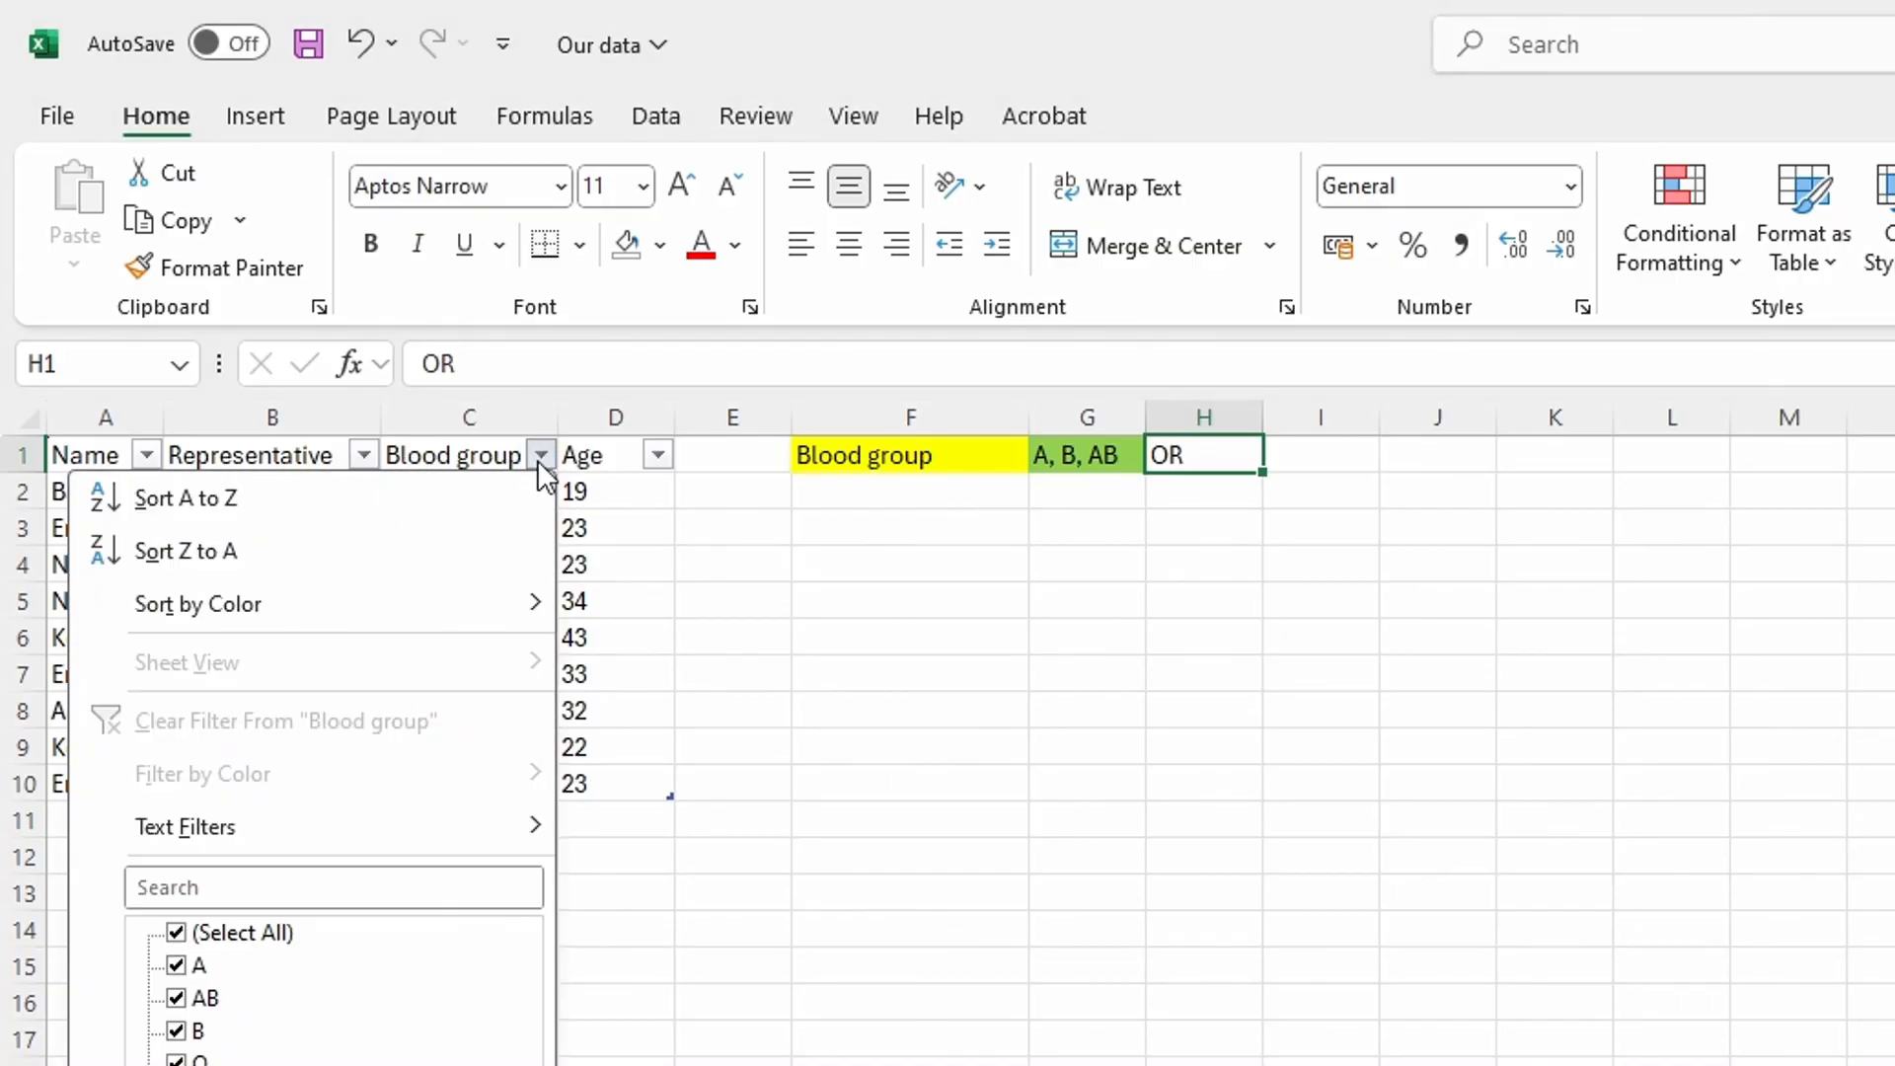
click(176, 933)
click(176, 967)
click(176, 998)
click(176, 1030)
click(390, 1065)
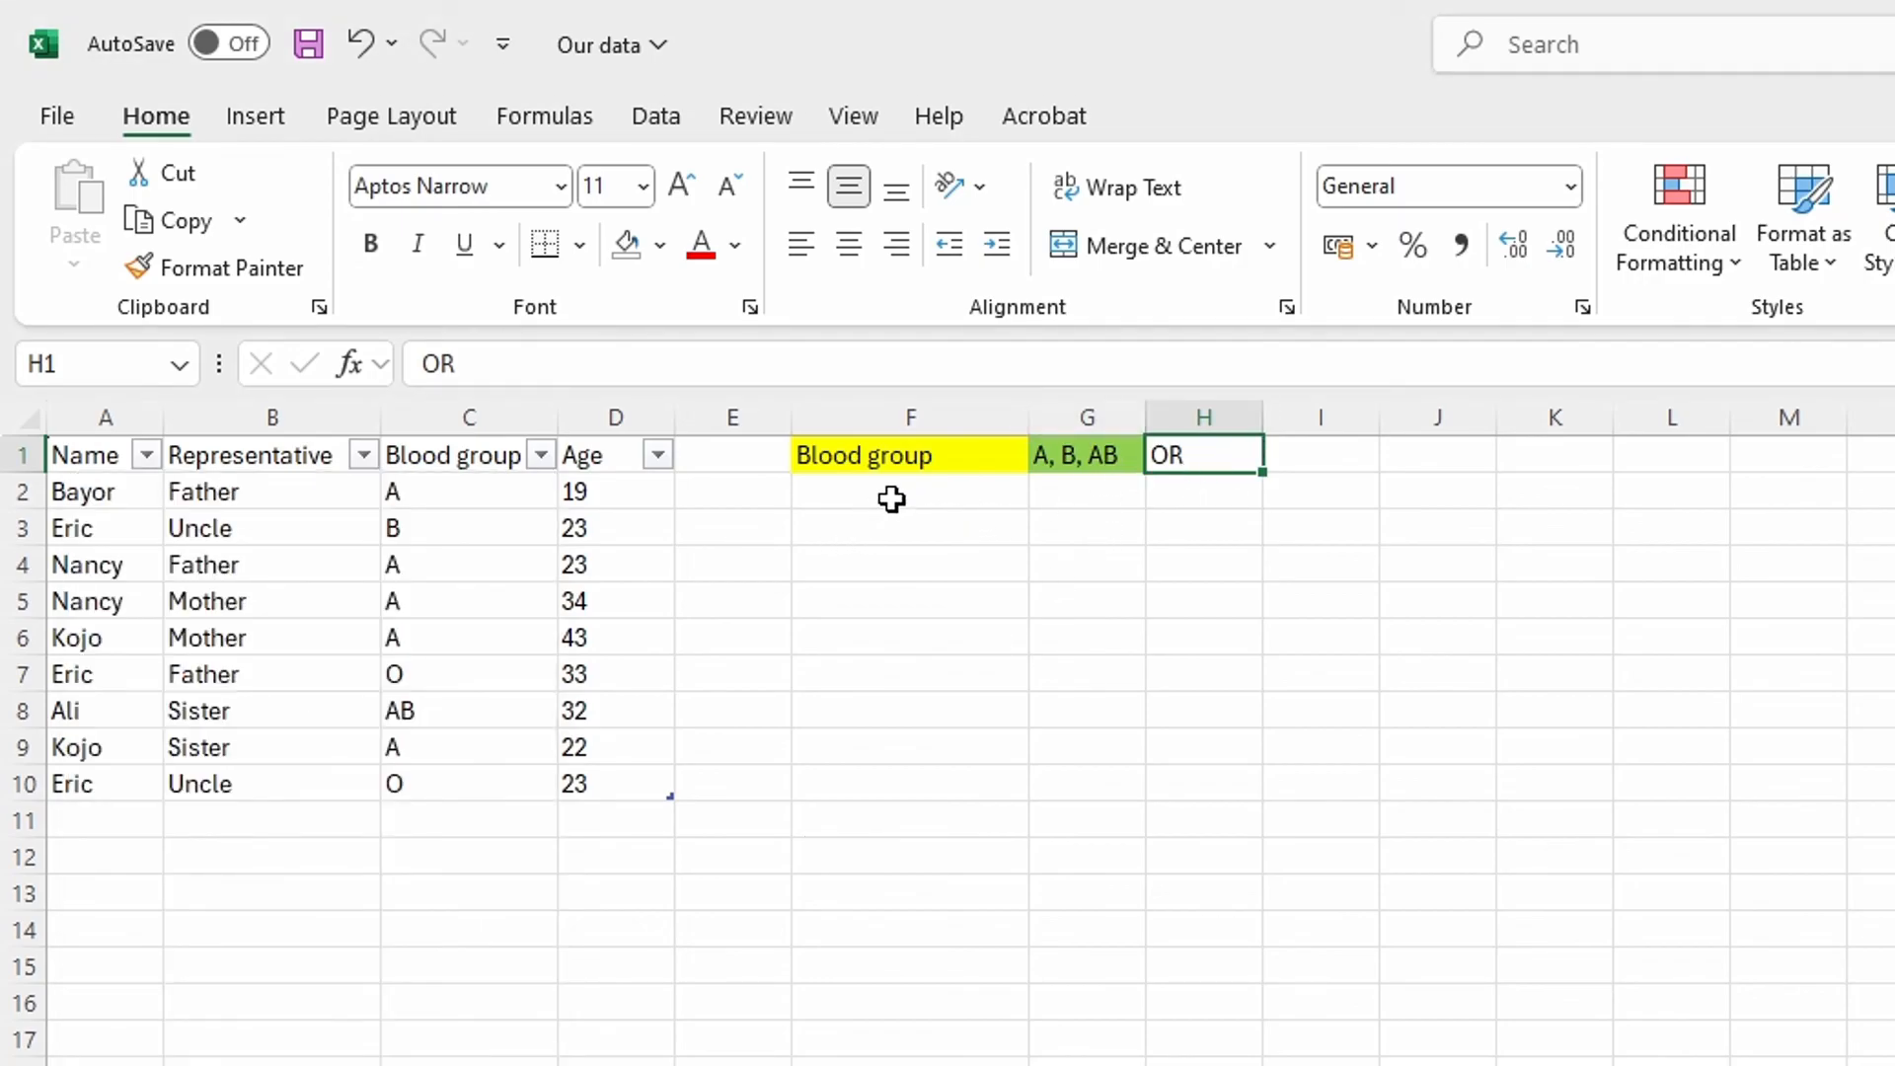
Begin a formula with an equals sign in cell F3
click(879, 533)
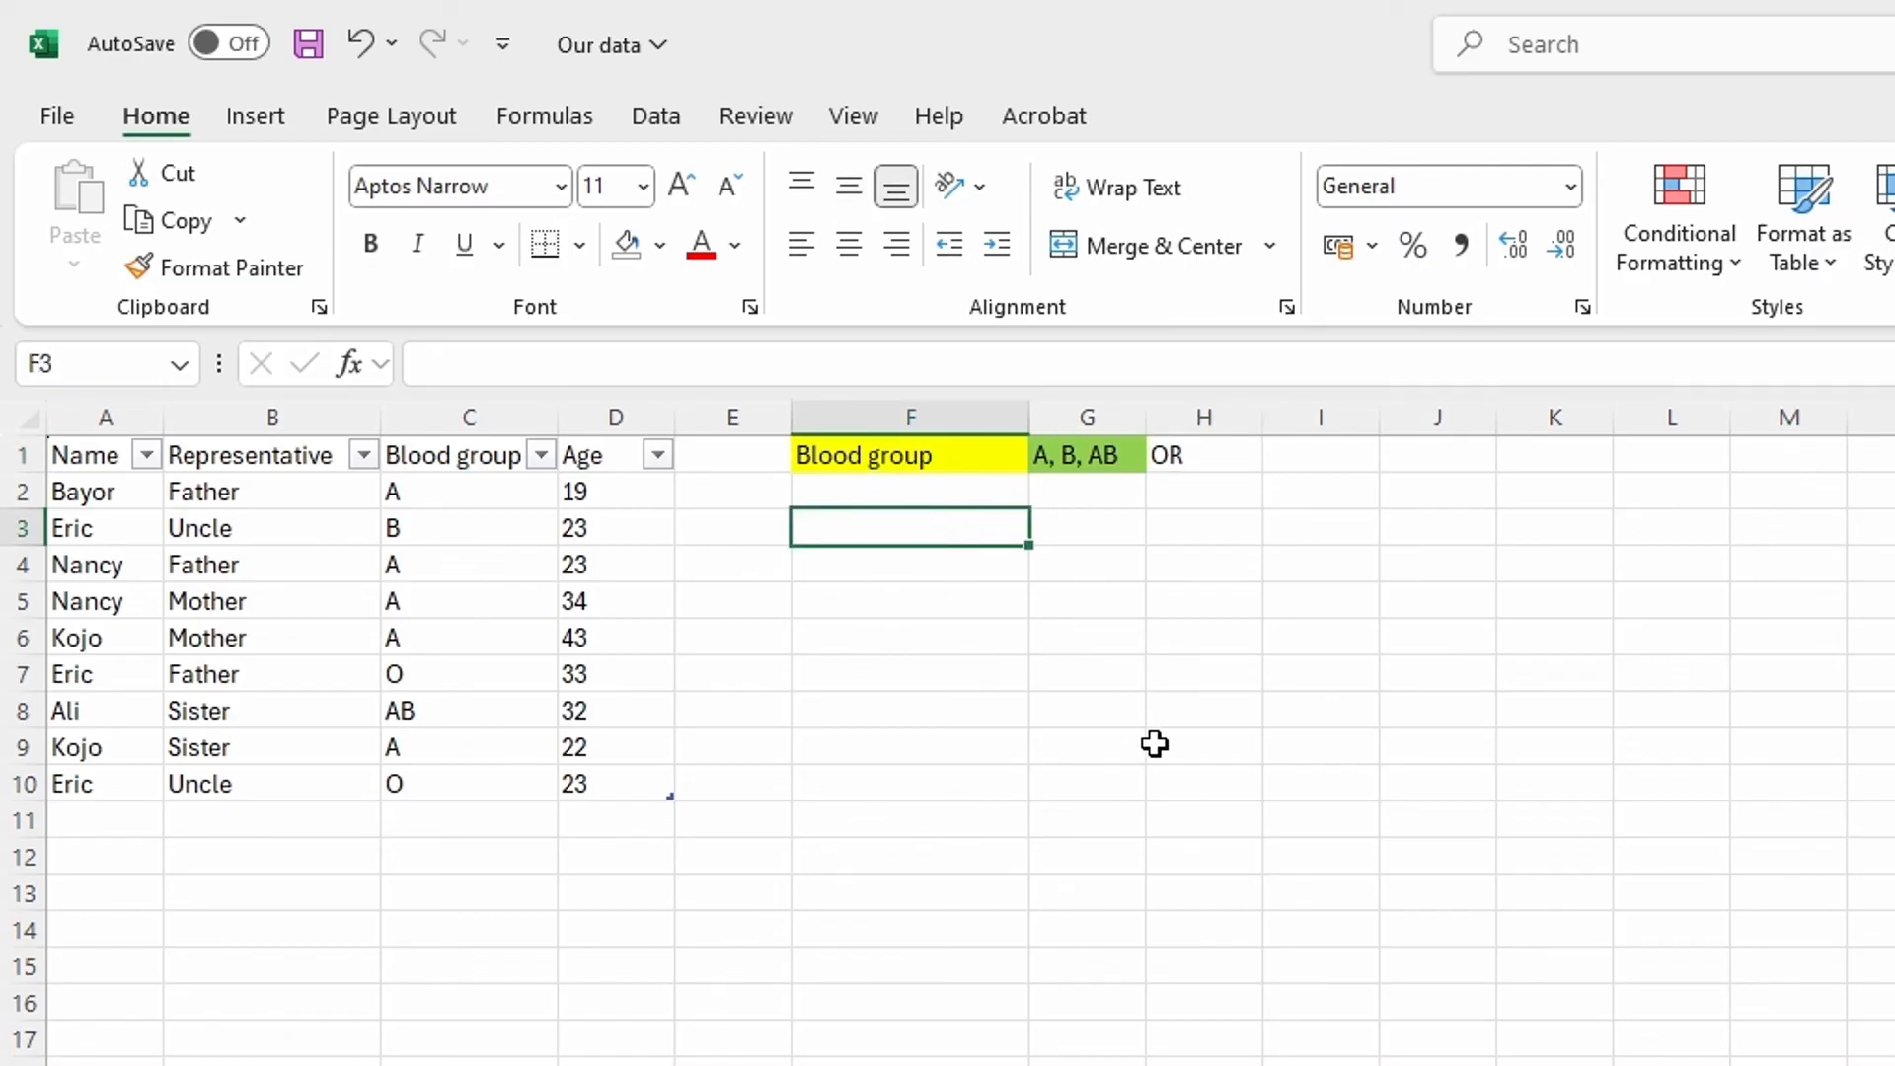
text(+)
key(Escape)
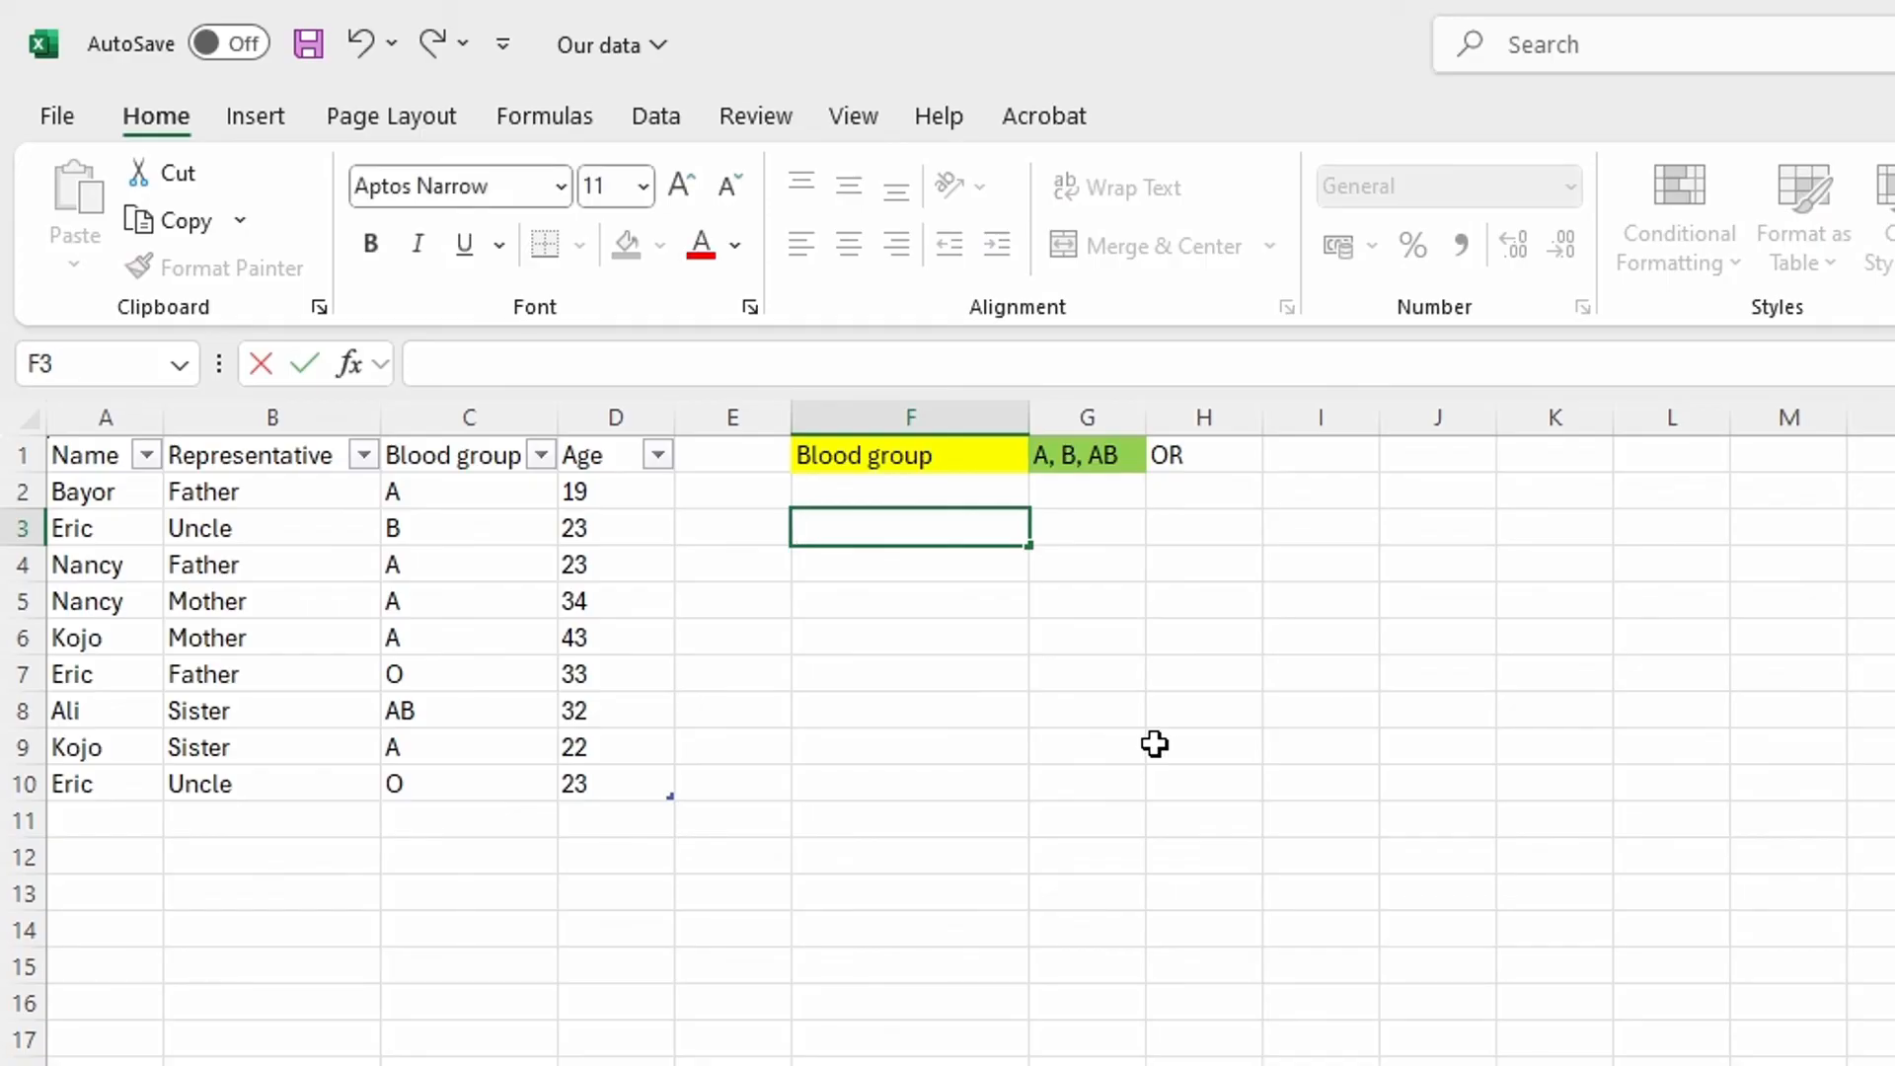
text(=)
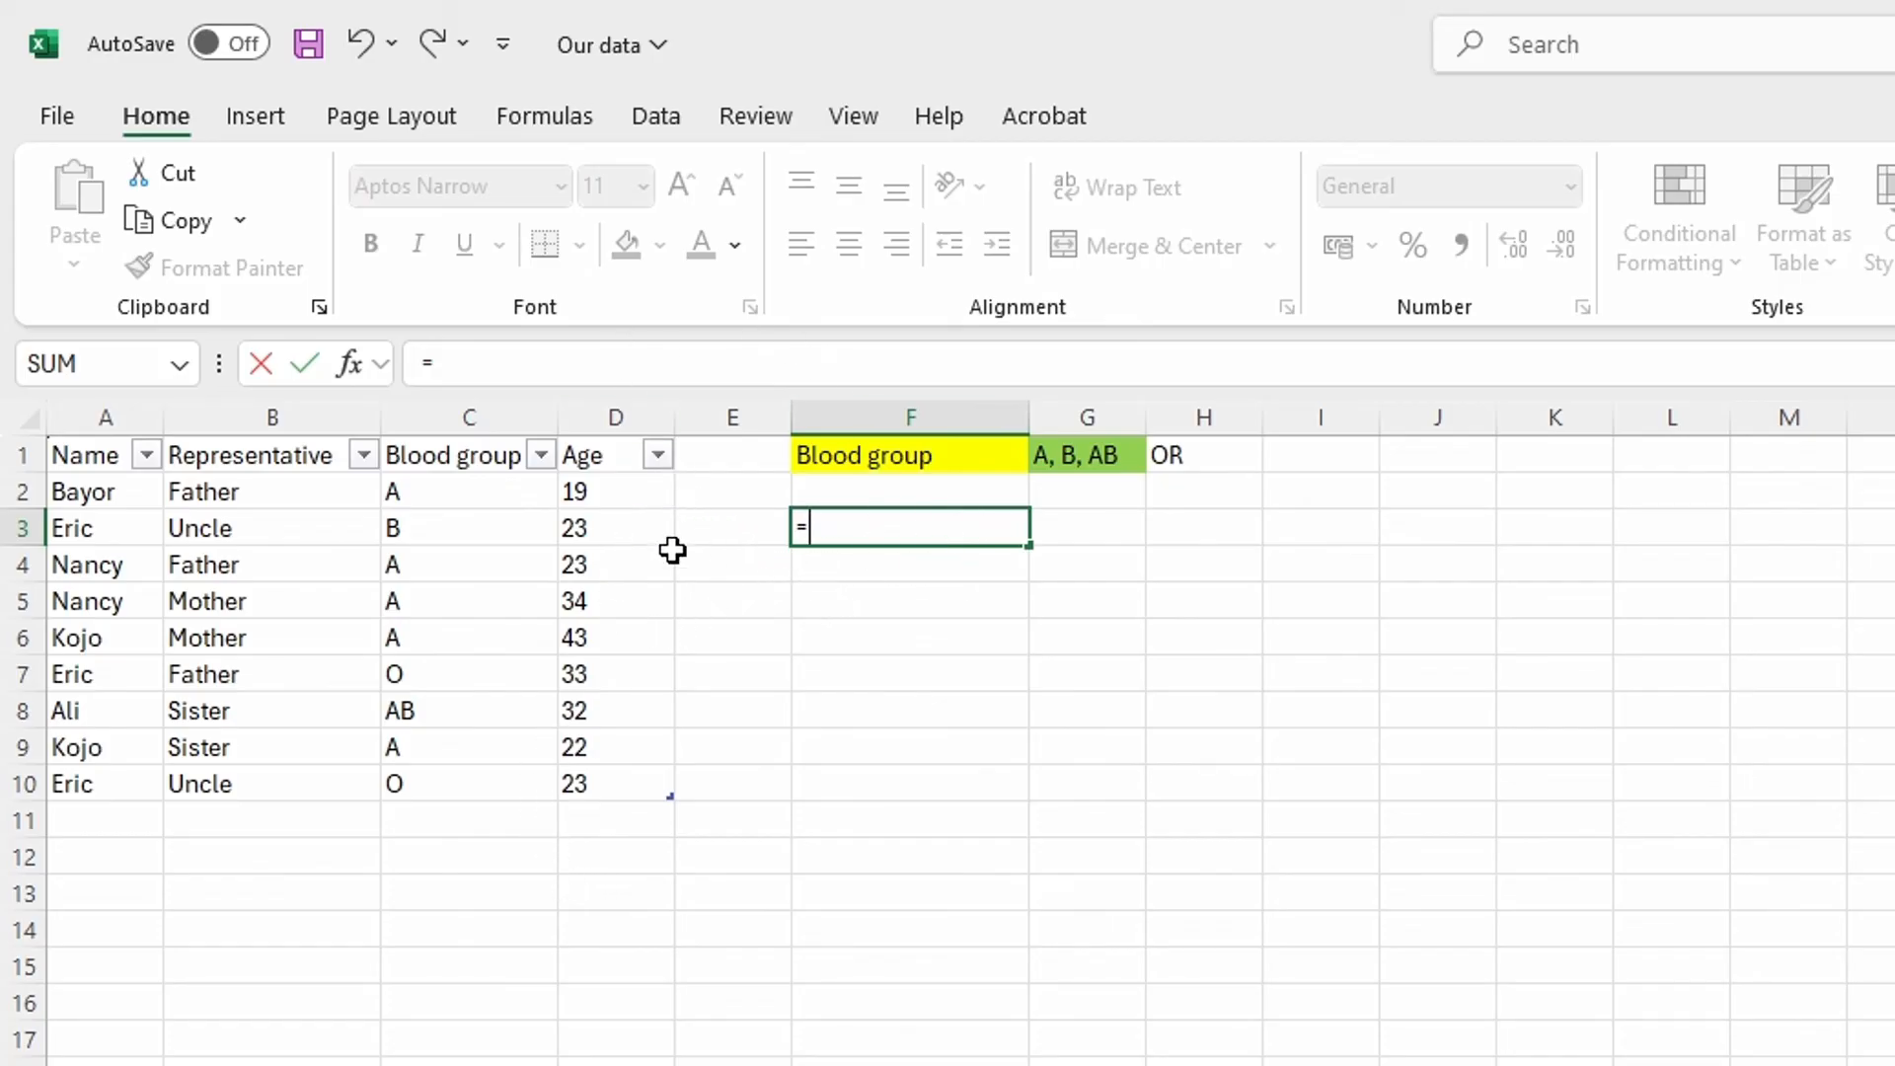
Examine the distinct values offered by the table's Blood group column filter, leaving the column unfiltered
click(541, 456)
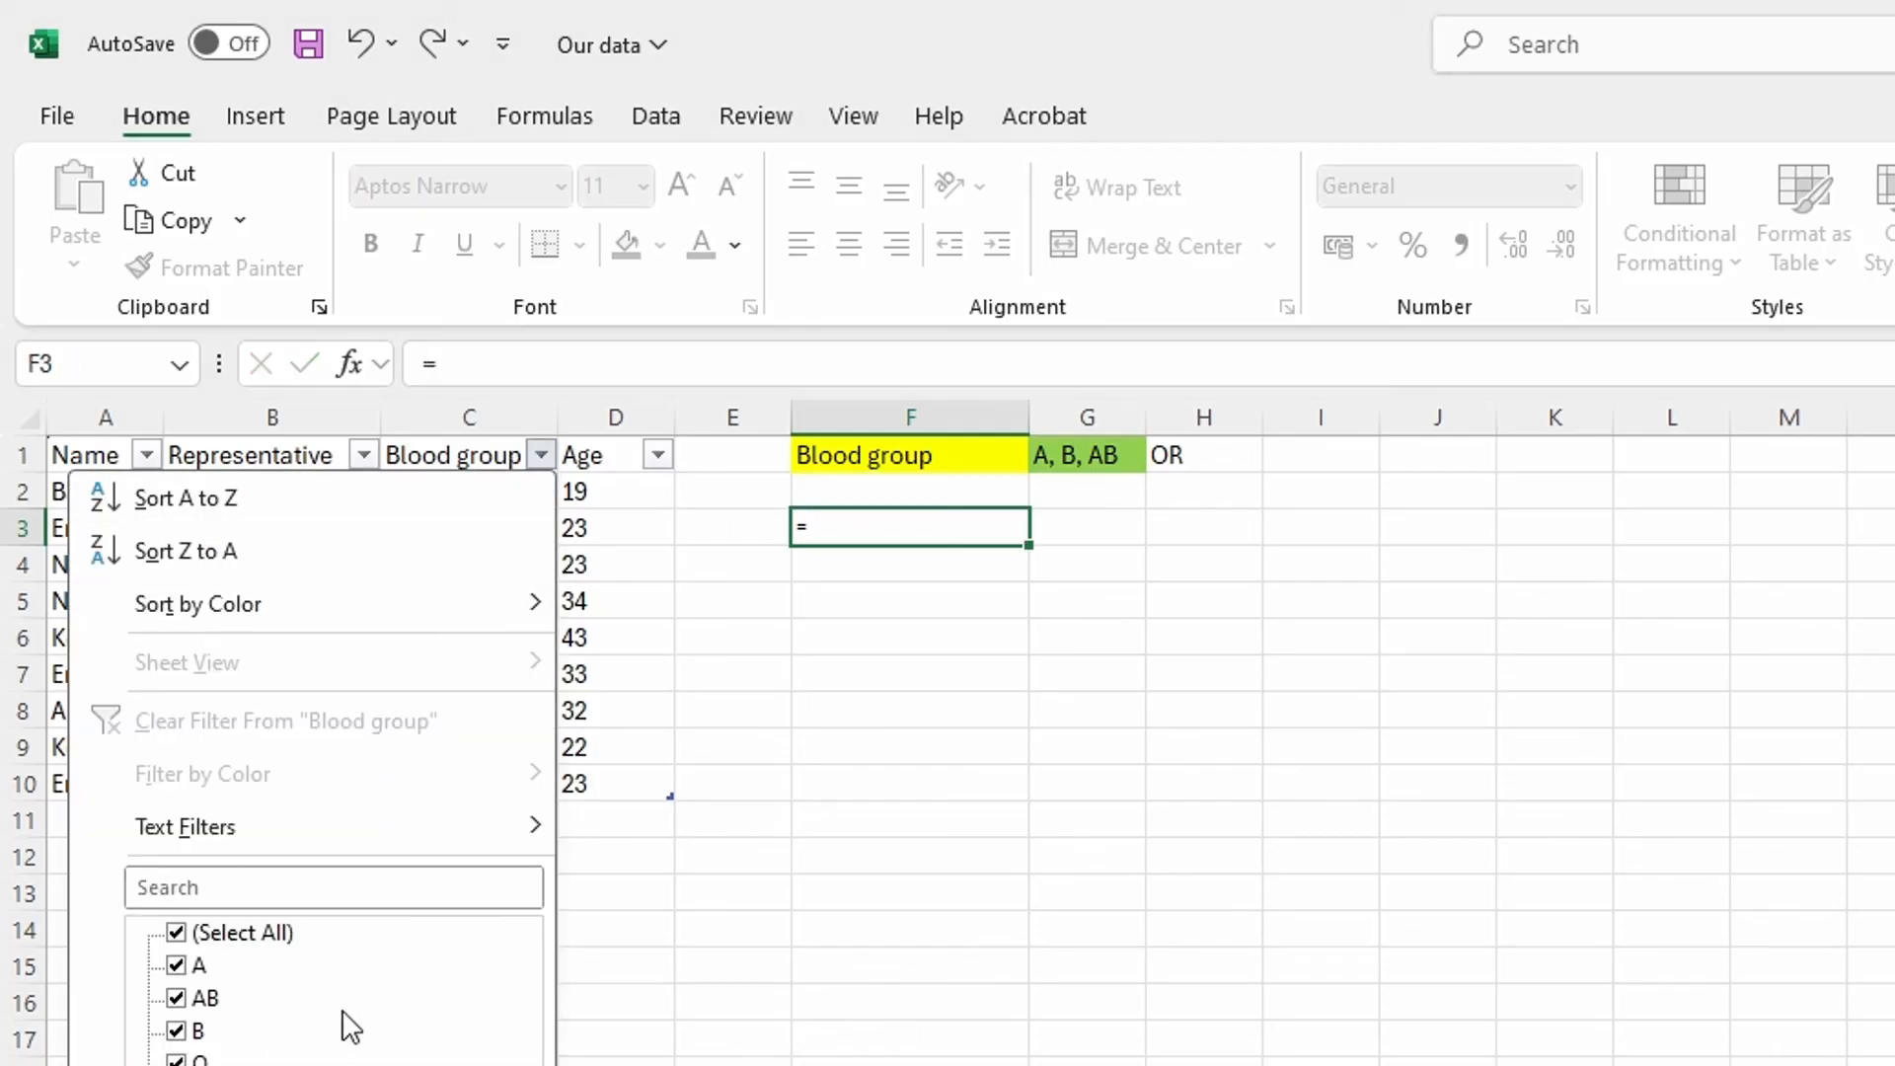
click(176, 934)
click(176, 934)
click(176, 934)
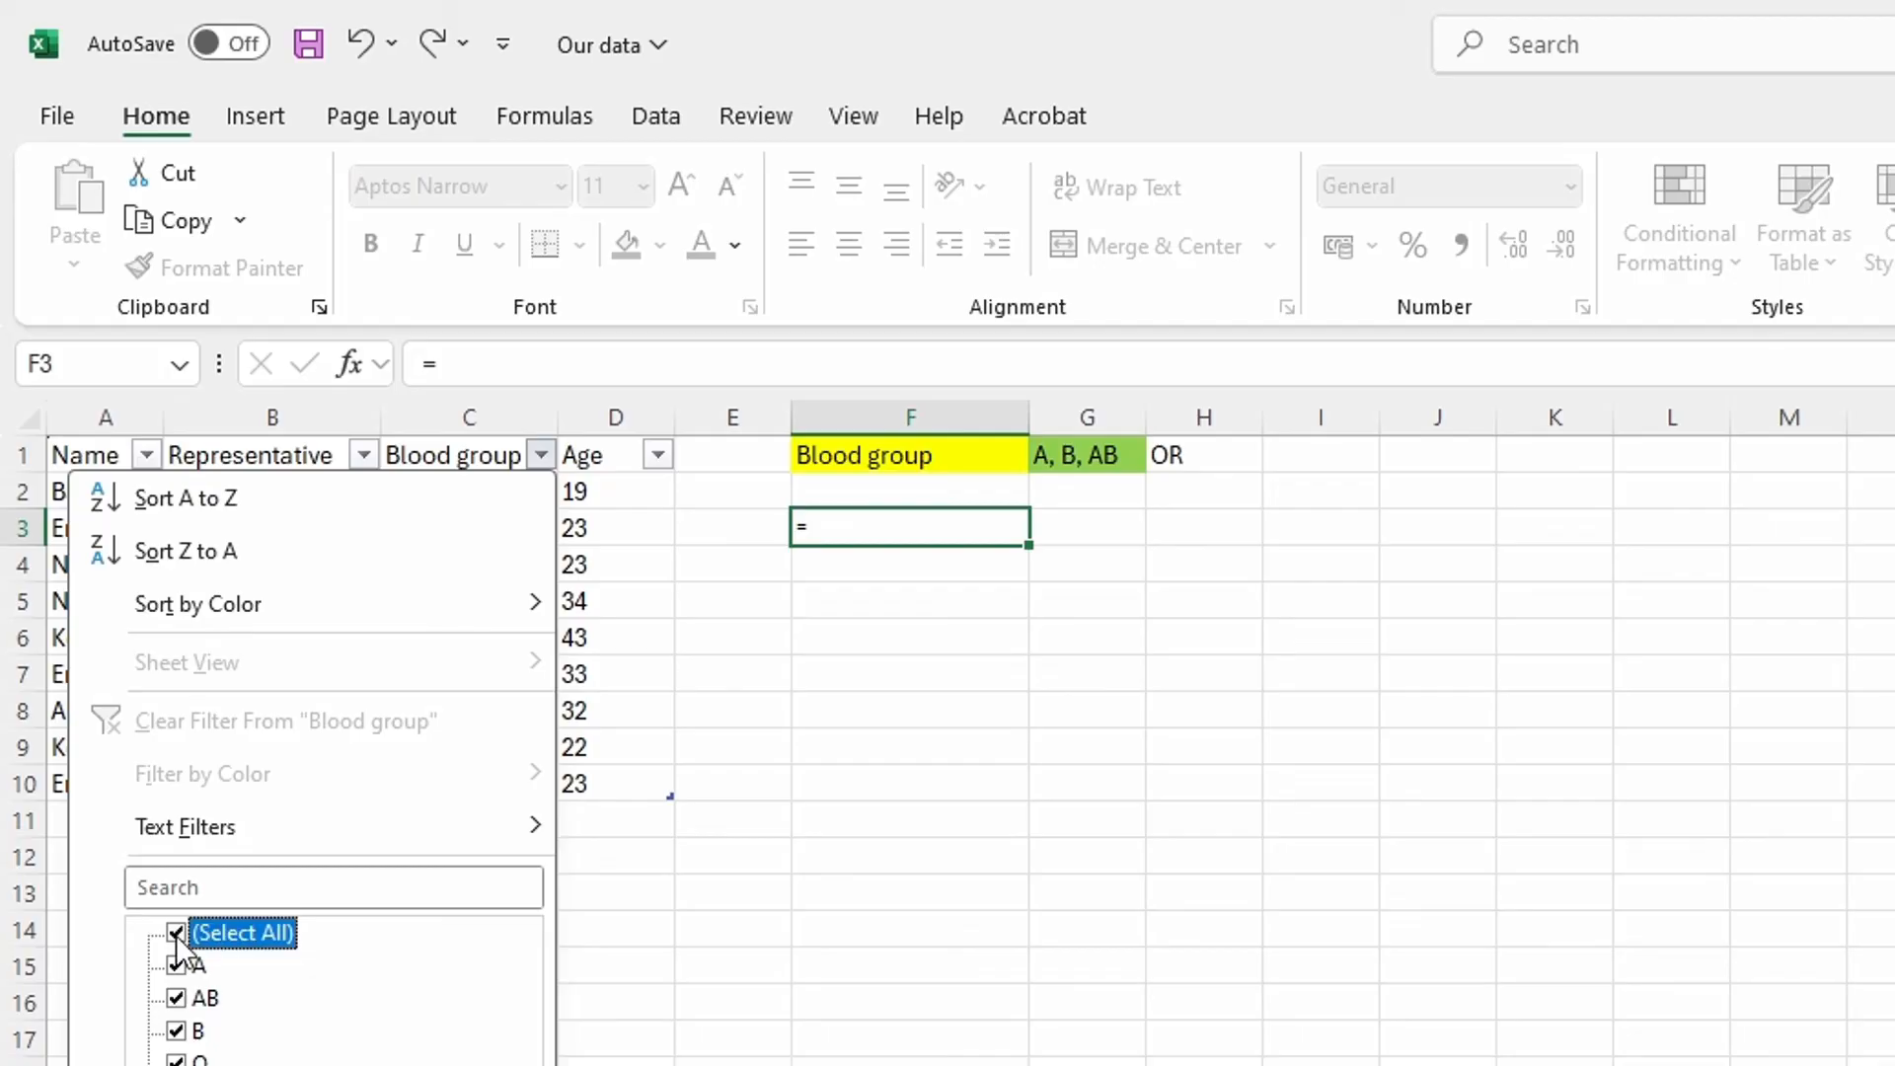
click(176, 934)
click(393, 986)
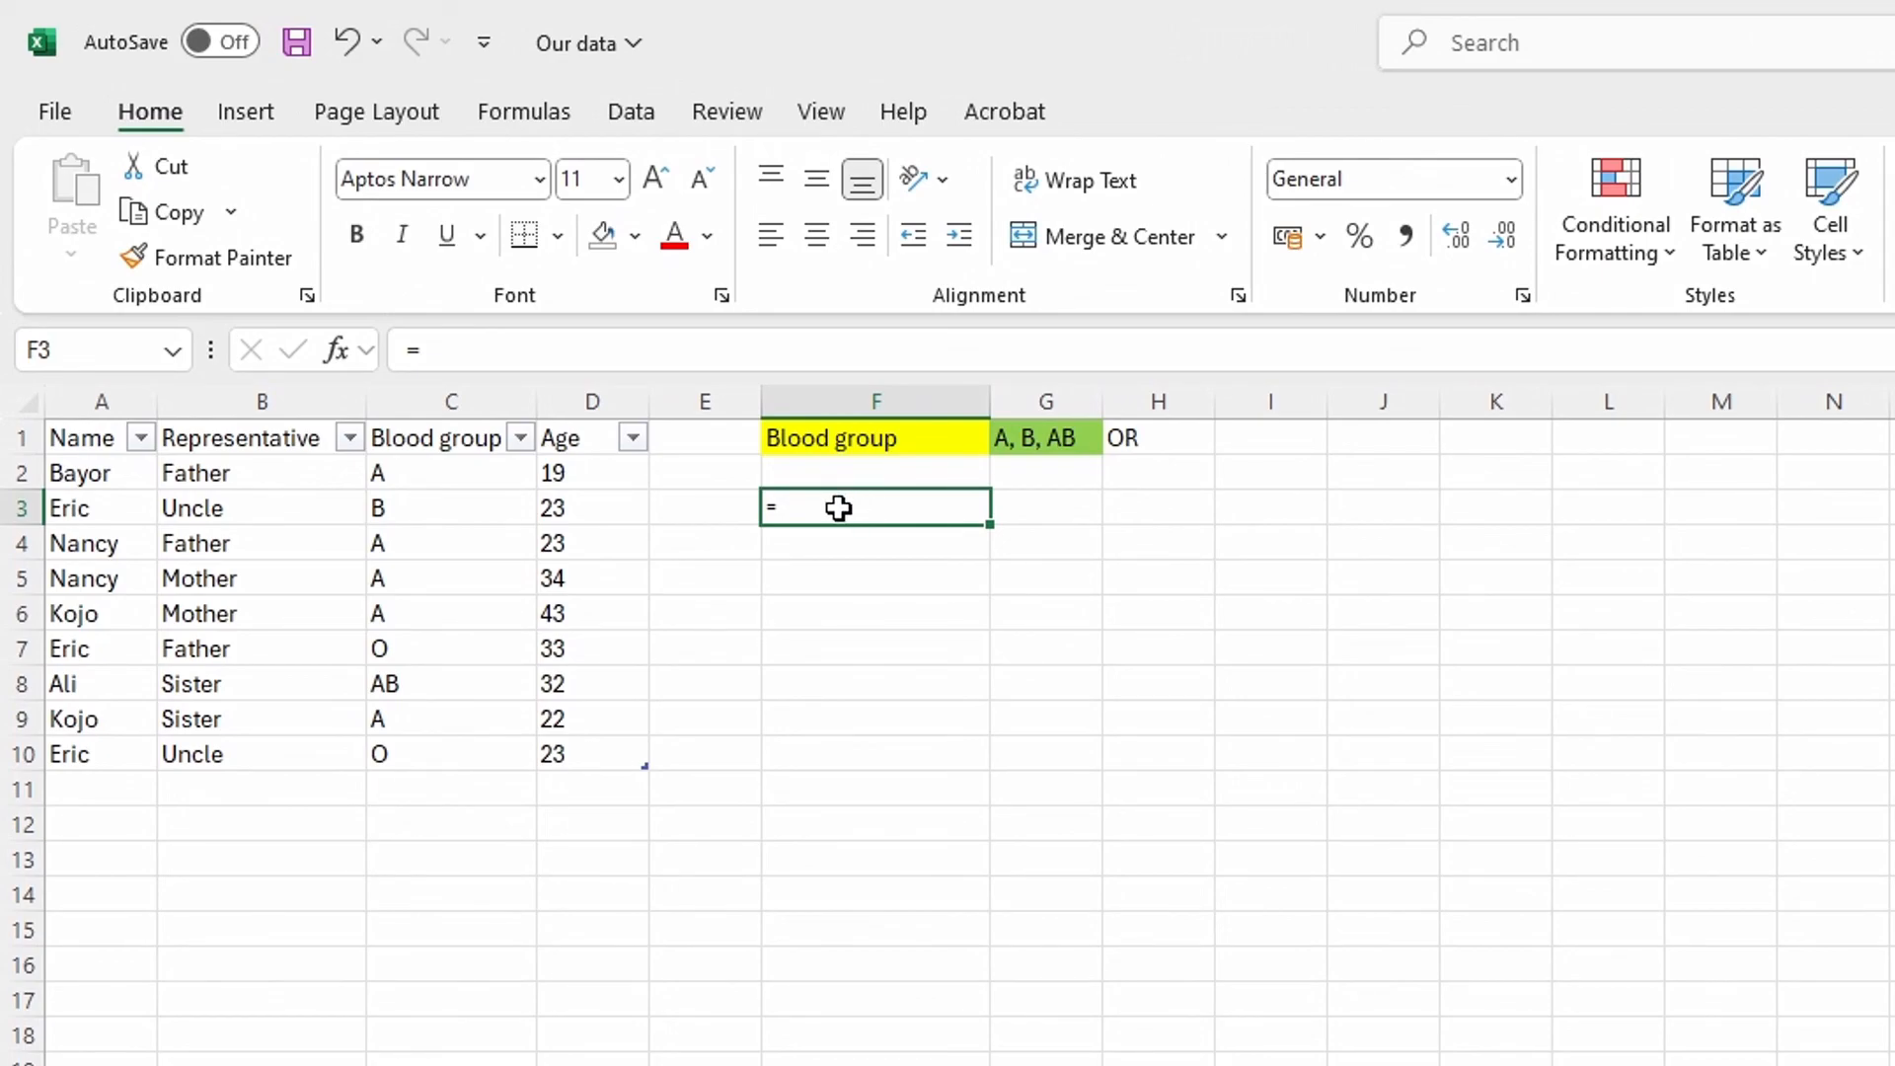
Enter the FILTER function in the F3 formula with the whole Dataset table as its array argument
click(650, 347)
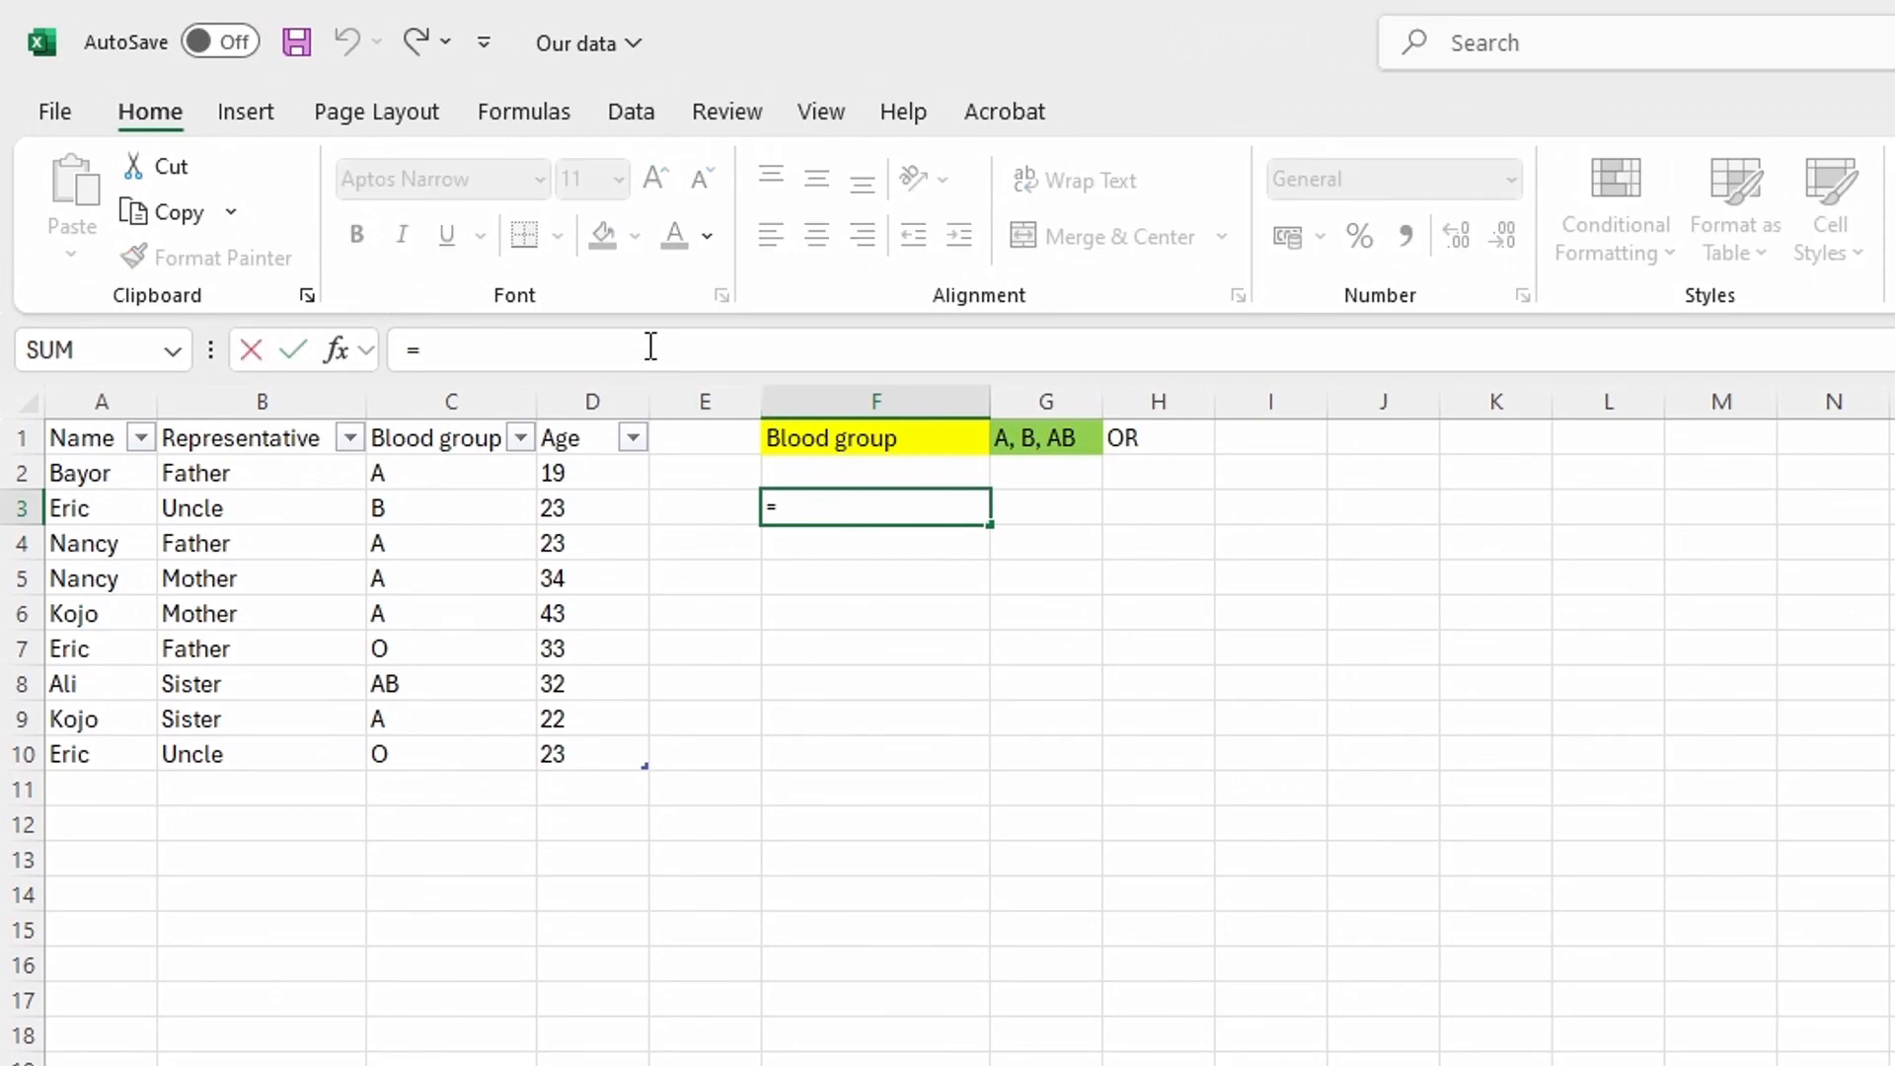
text(fi)
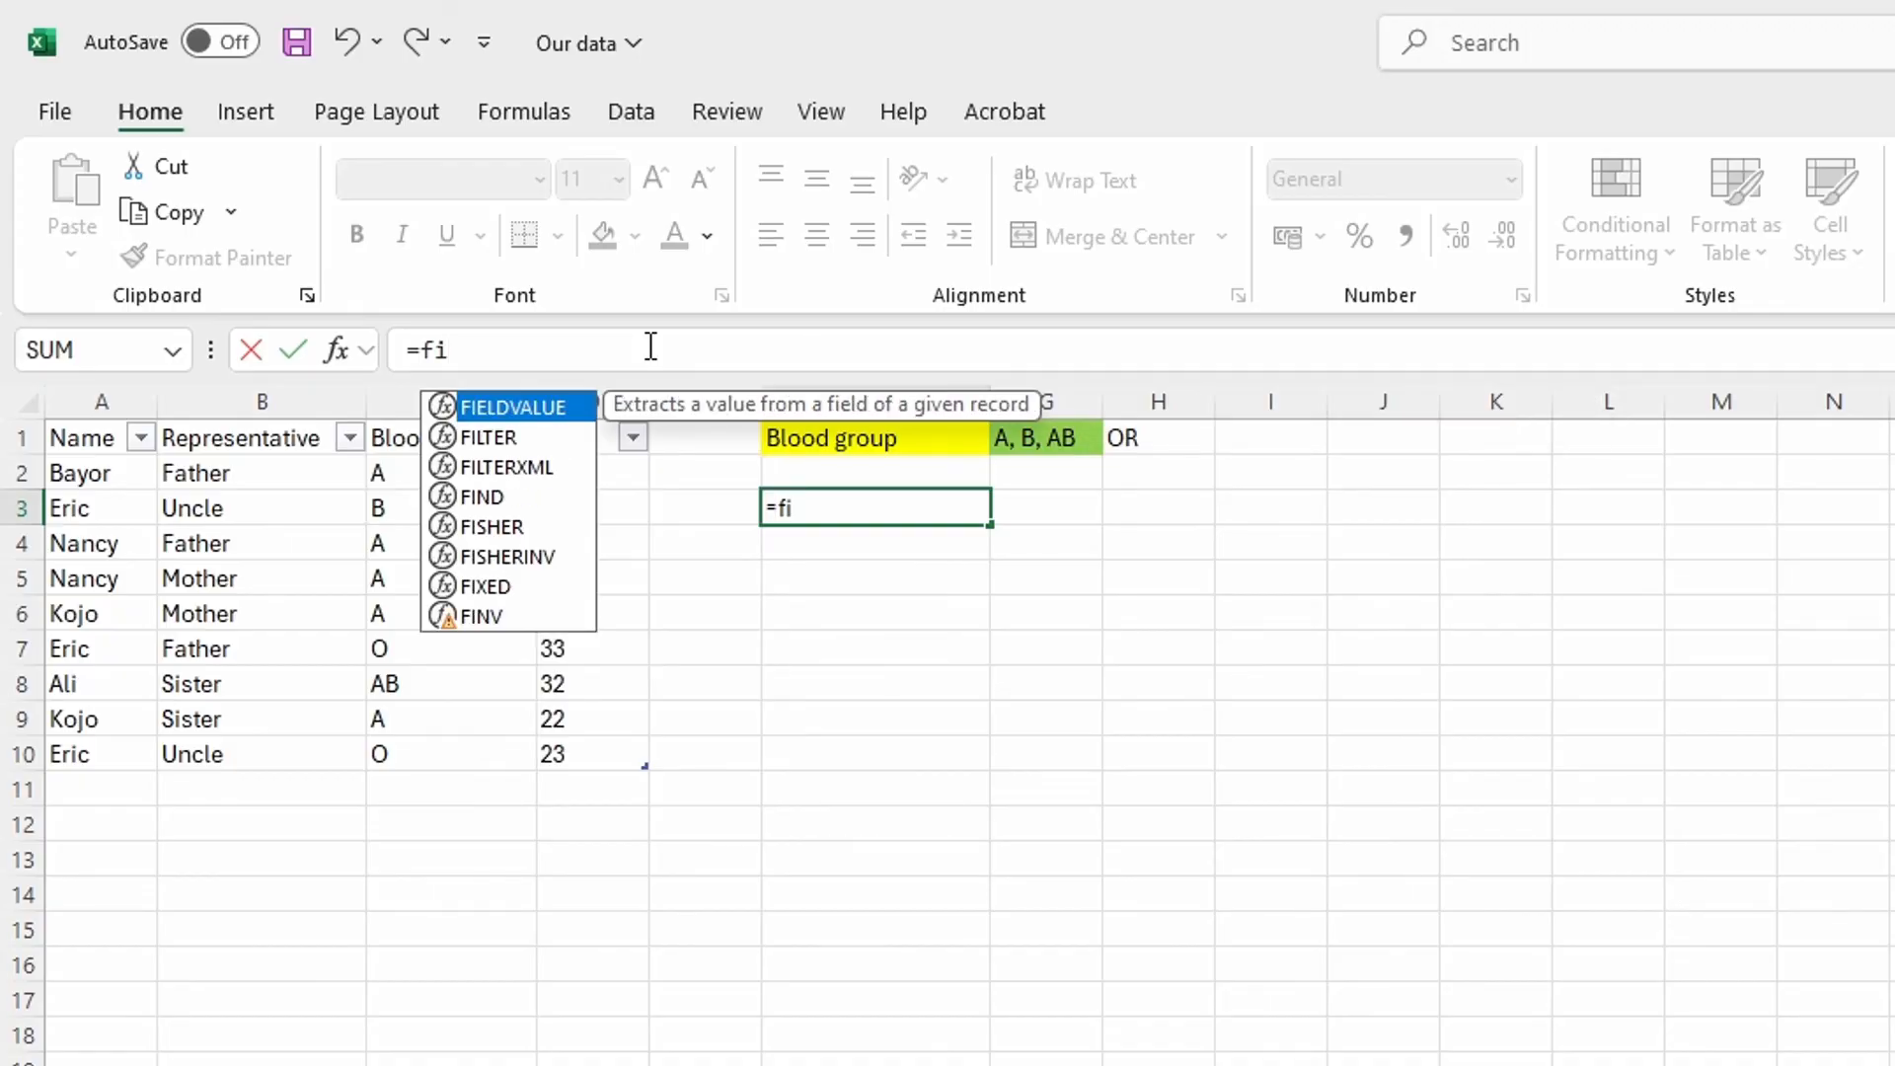
text(l)
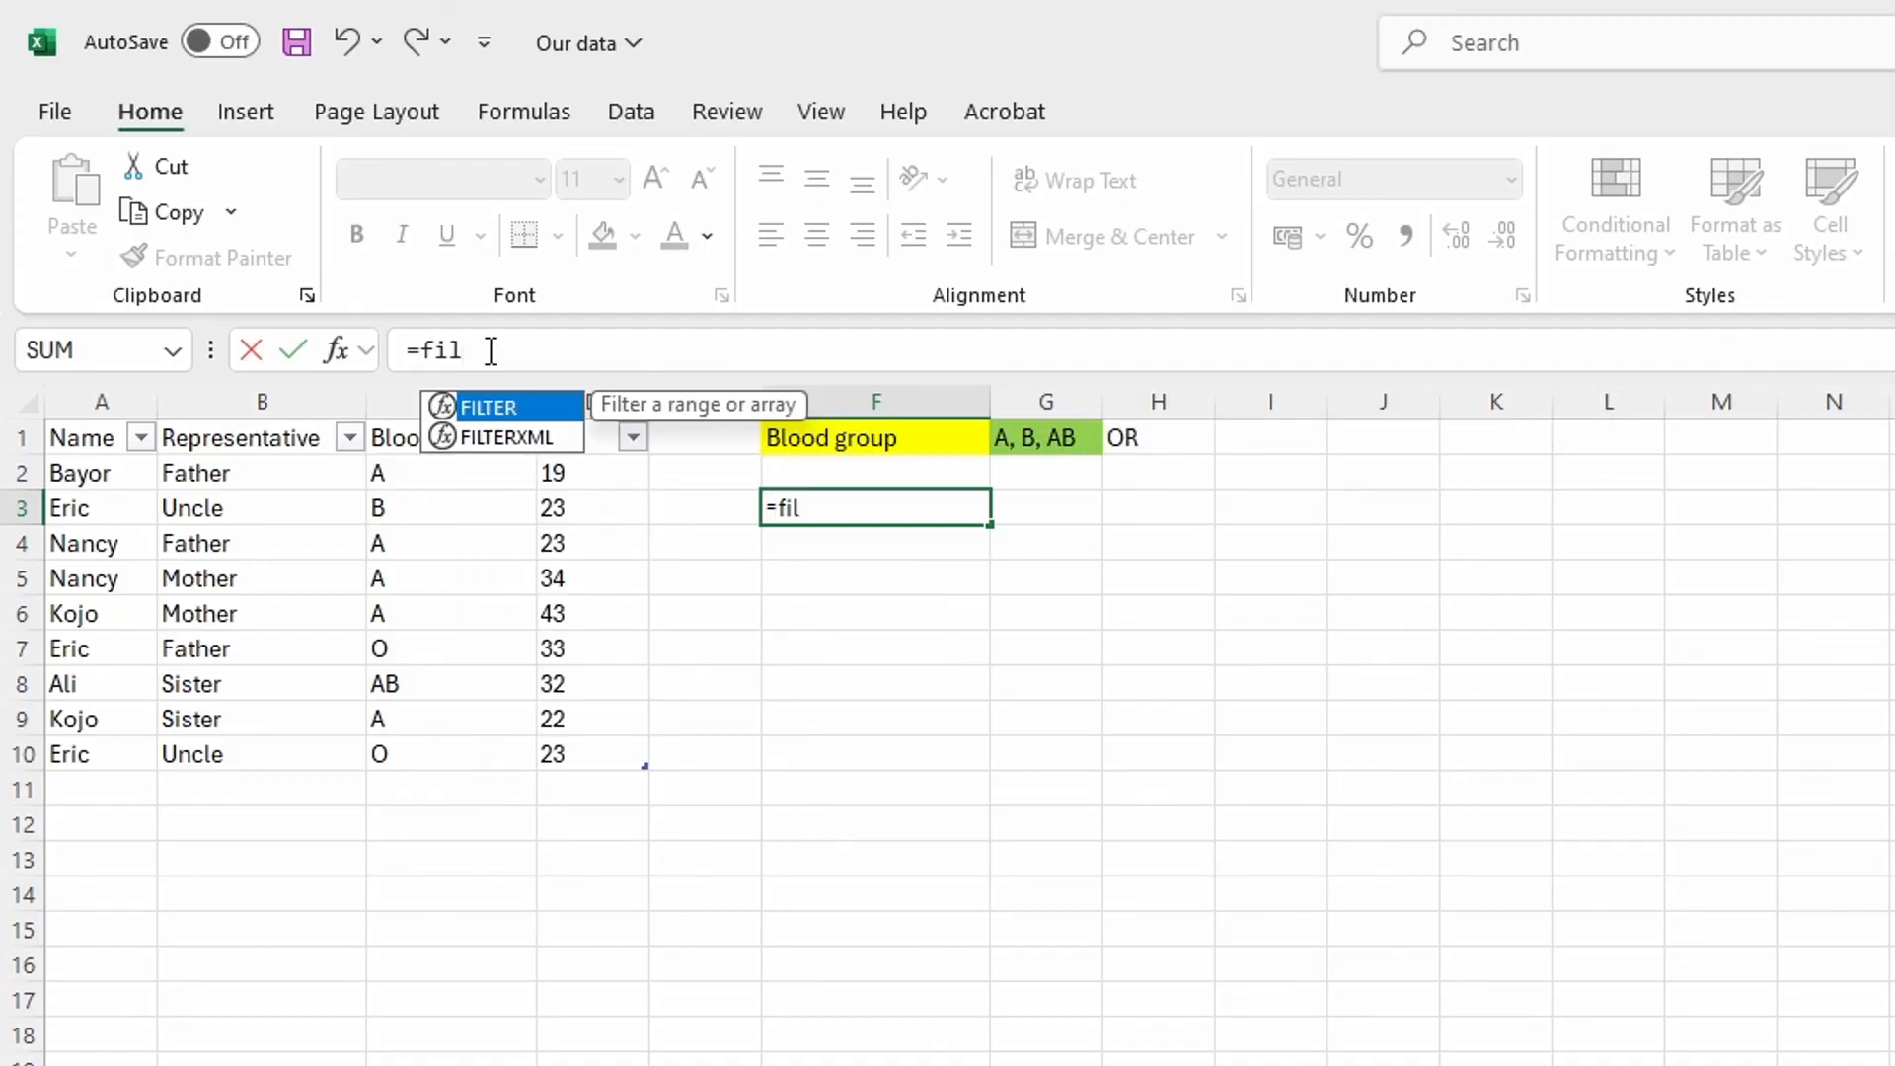
double_click(501, 405)
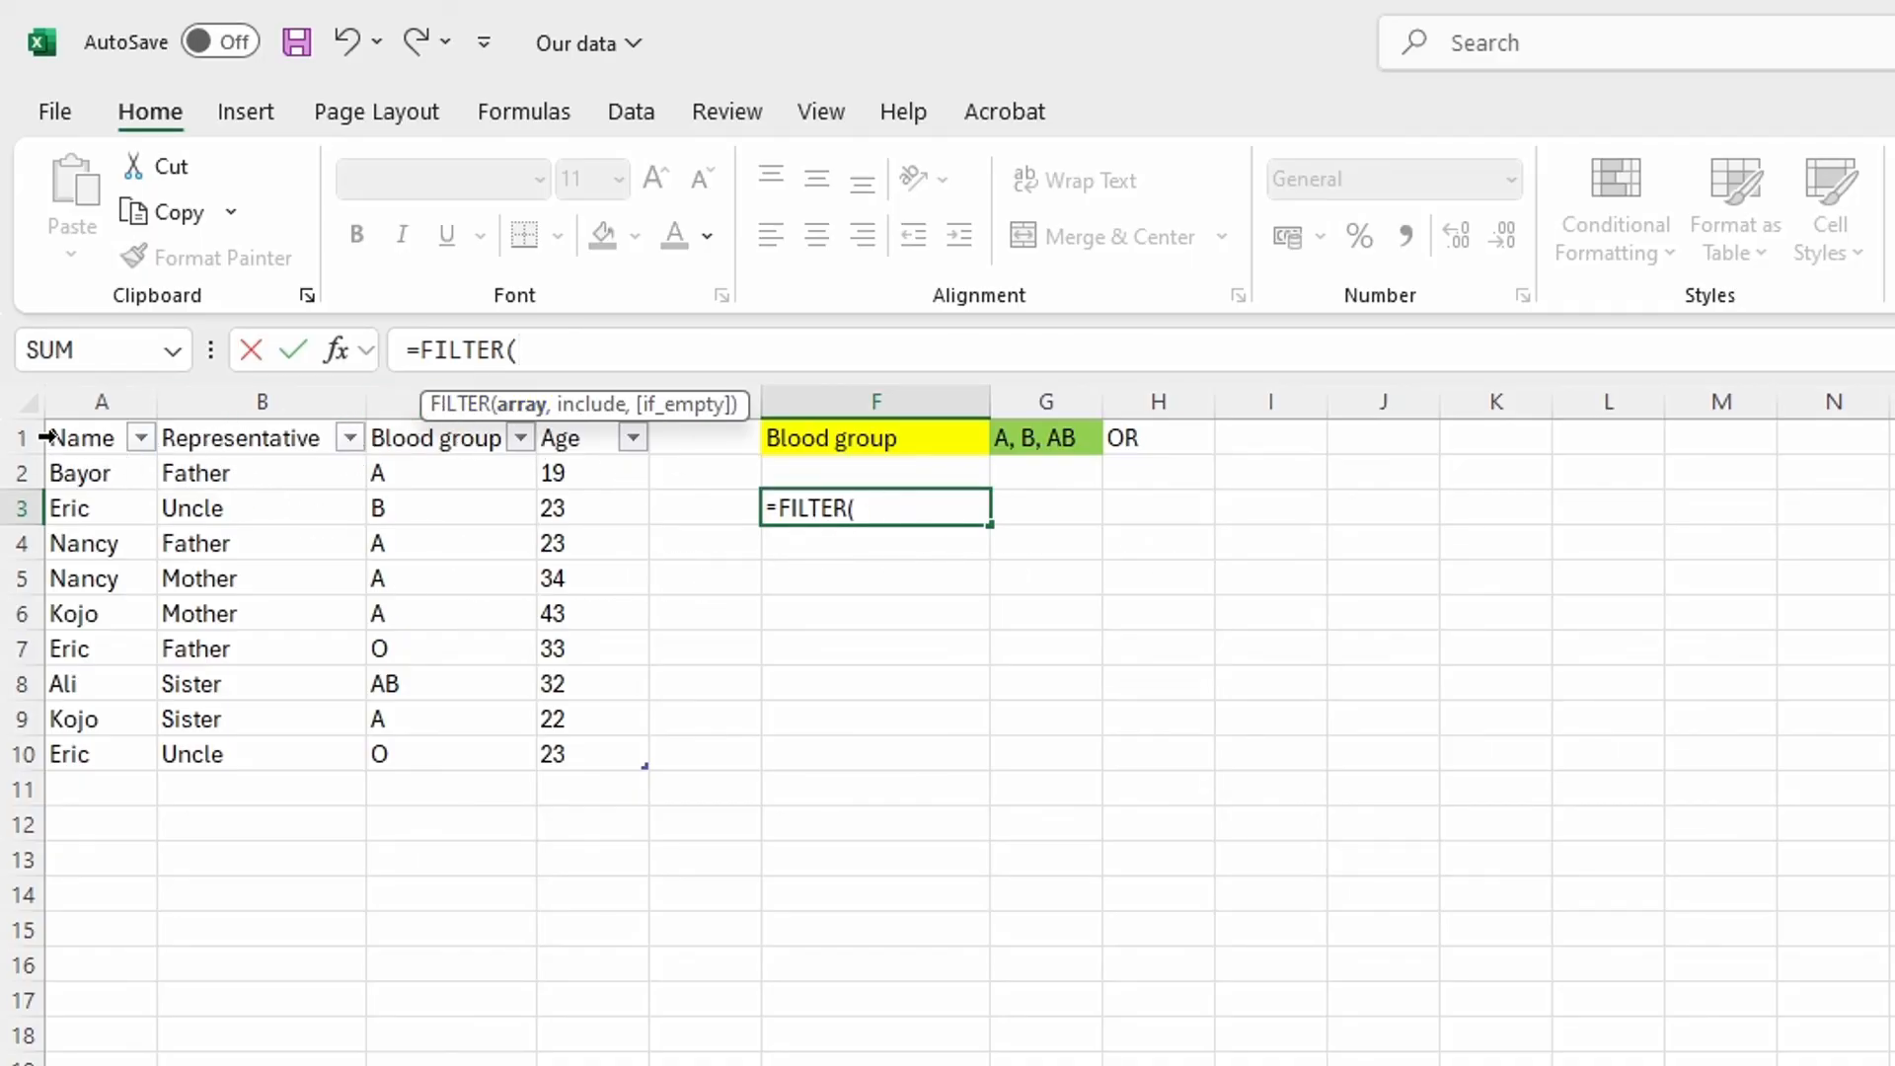
click(42, 411)
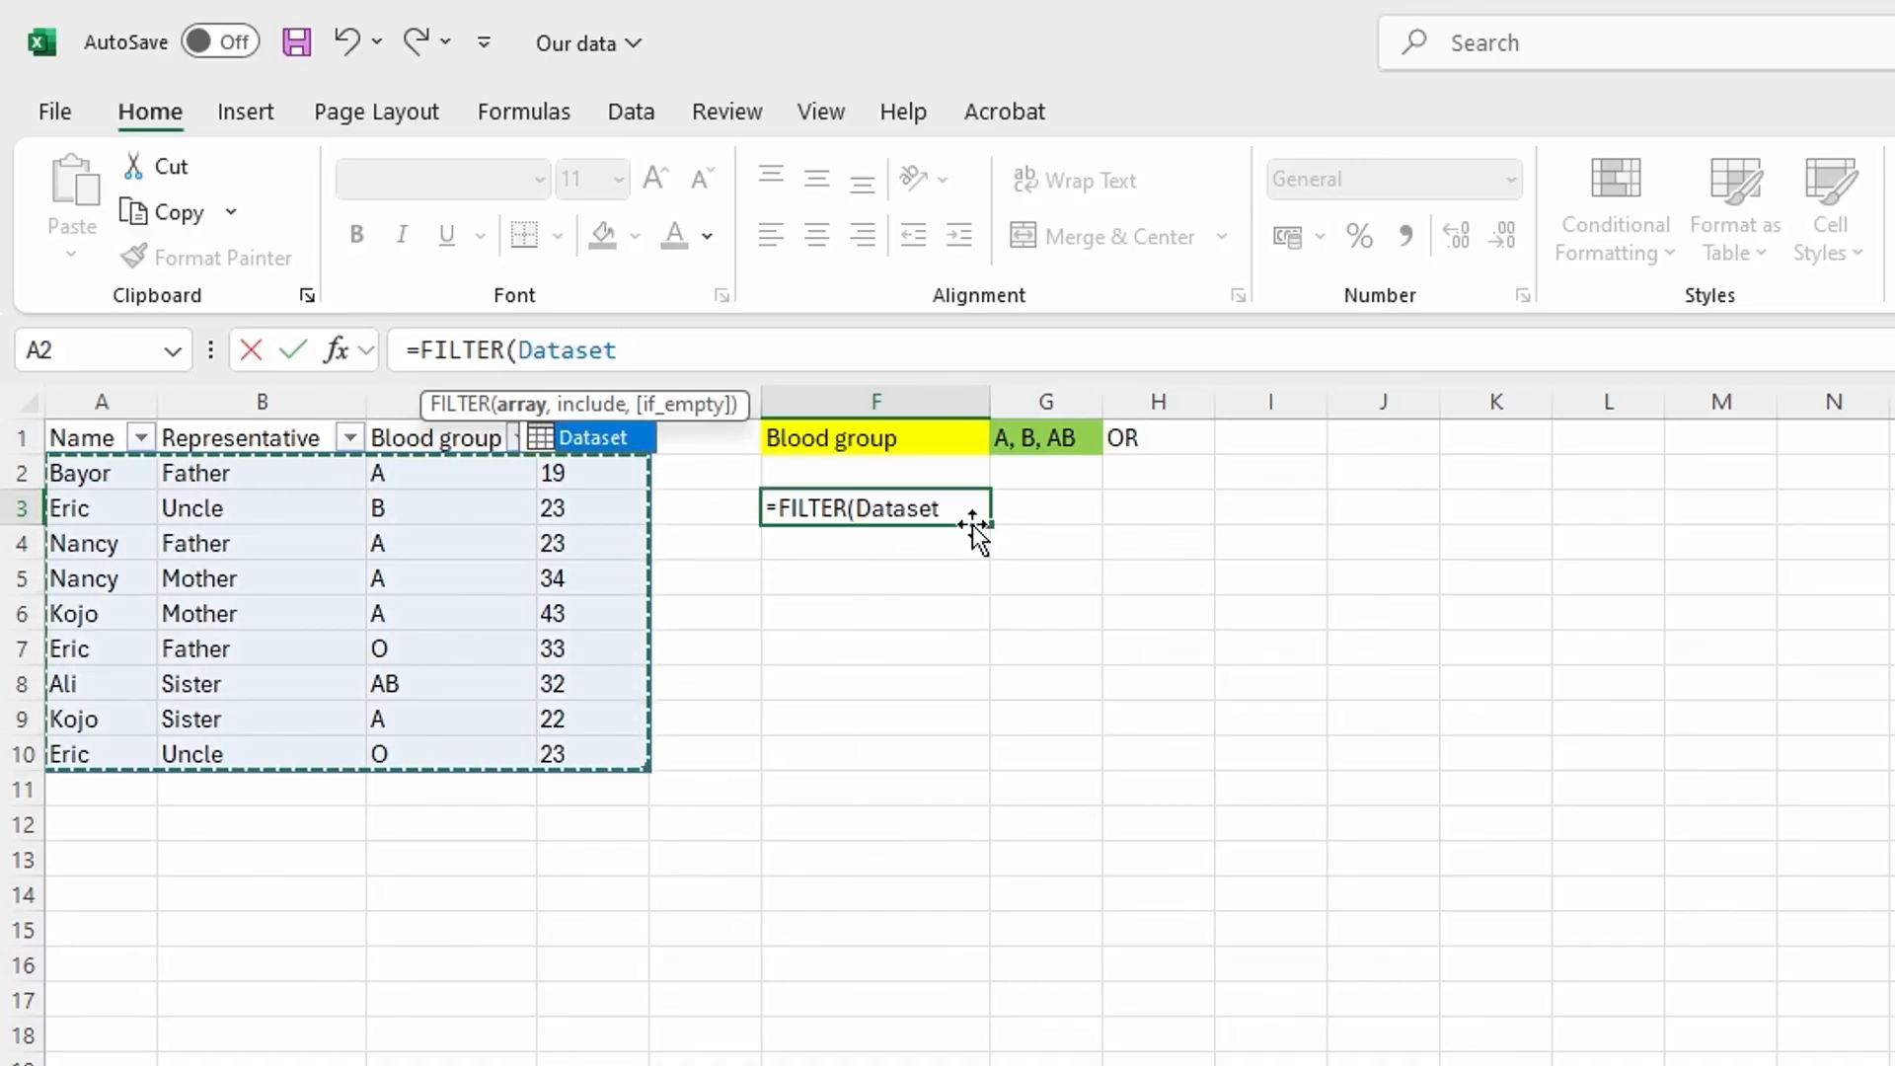
text(,)
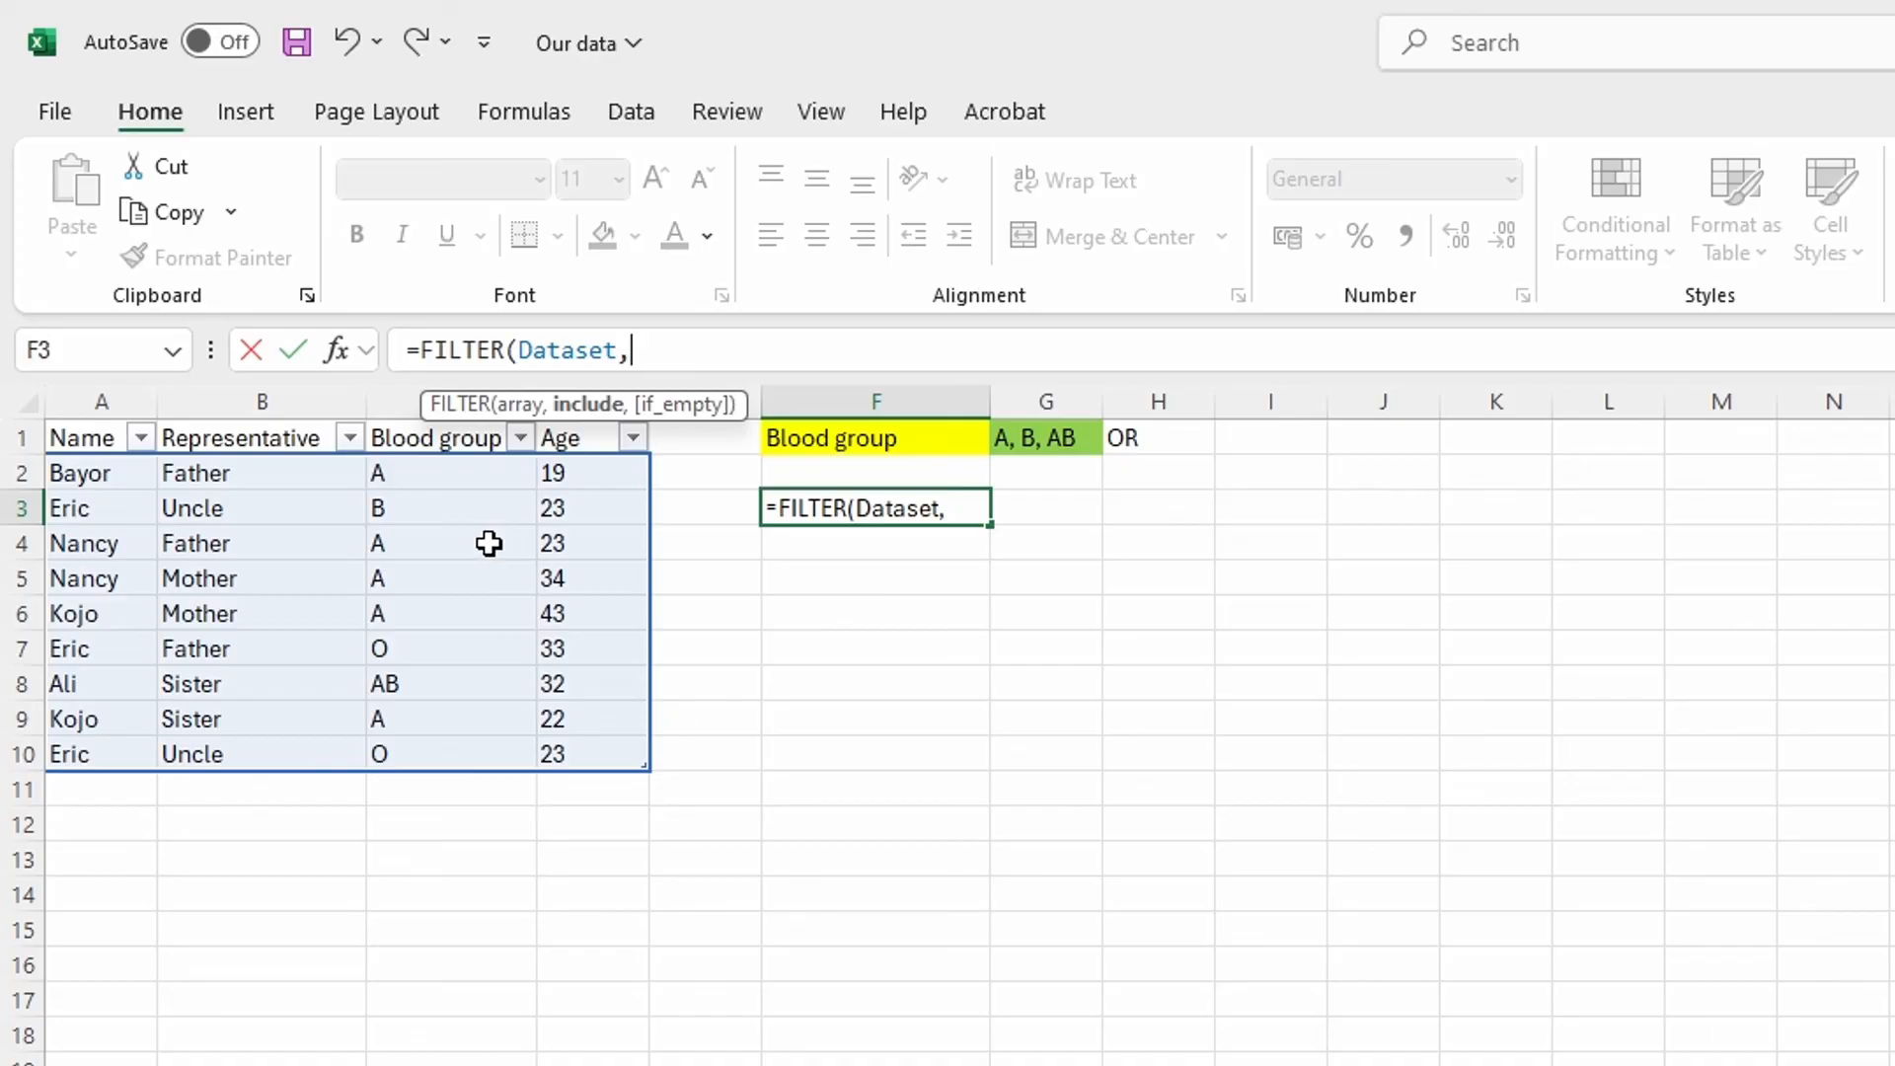
Add the bracketed criterion Dataset[Blood group]=C2 as the include argument, followed by a plus sign and an opening bracket for an OR condition
click(409, 422)
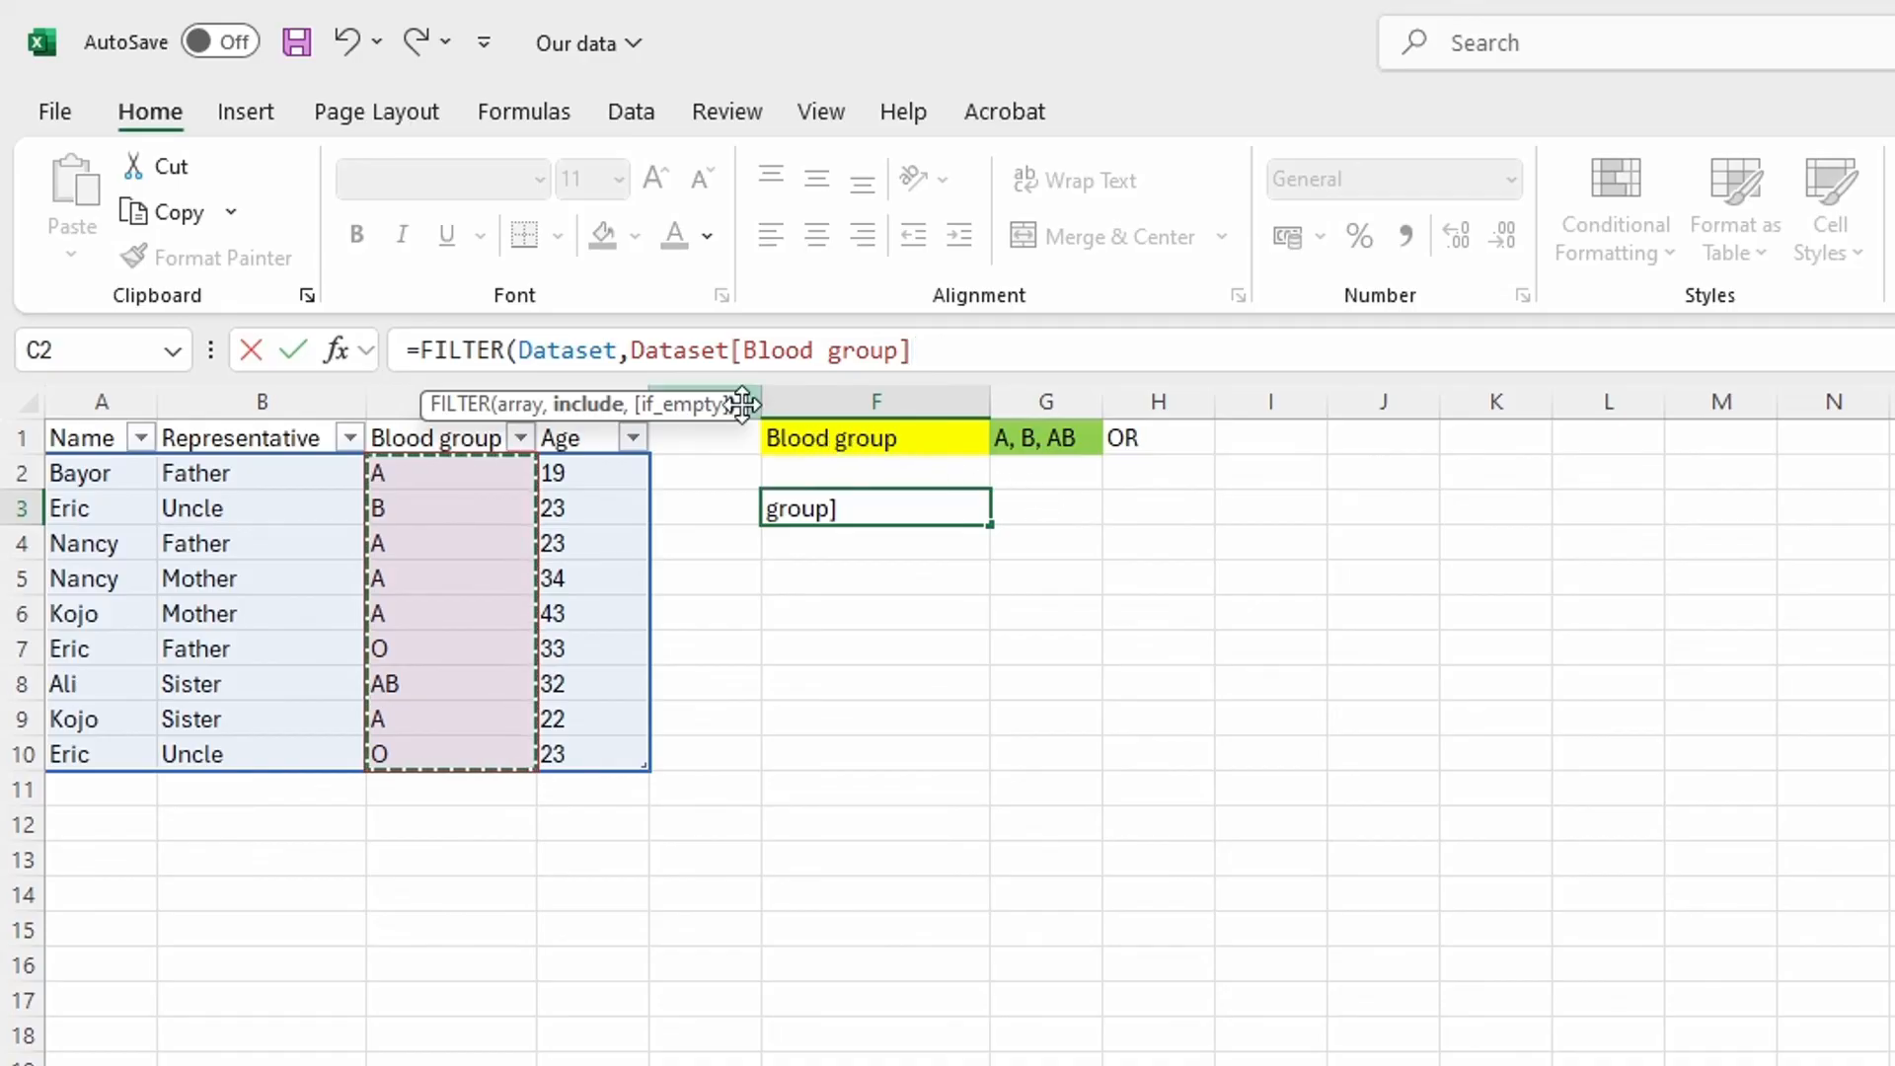
click(636, 354)
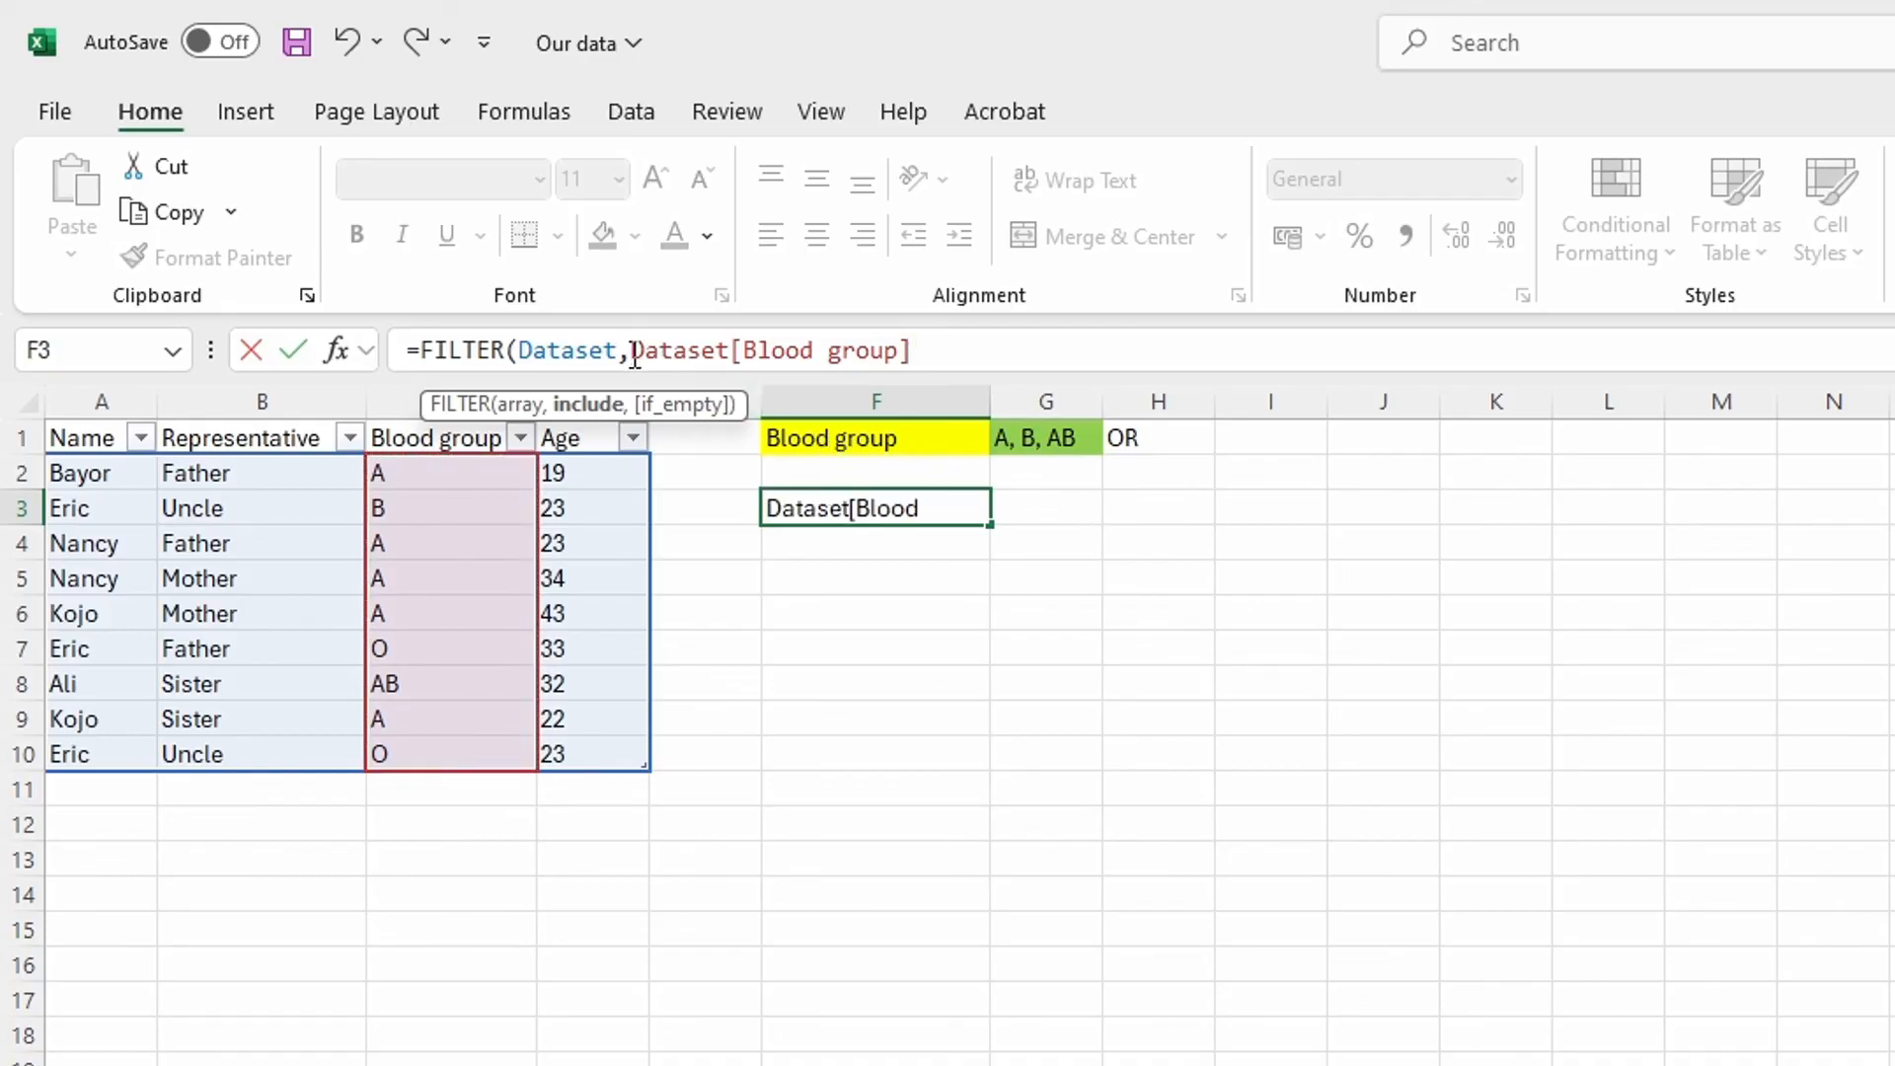
text(()
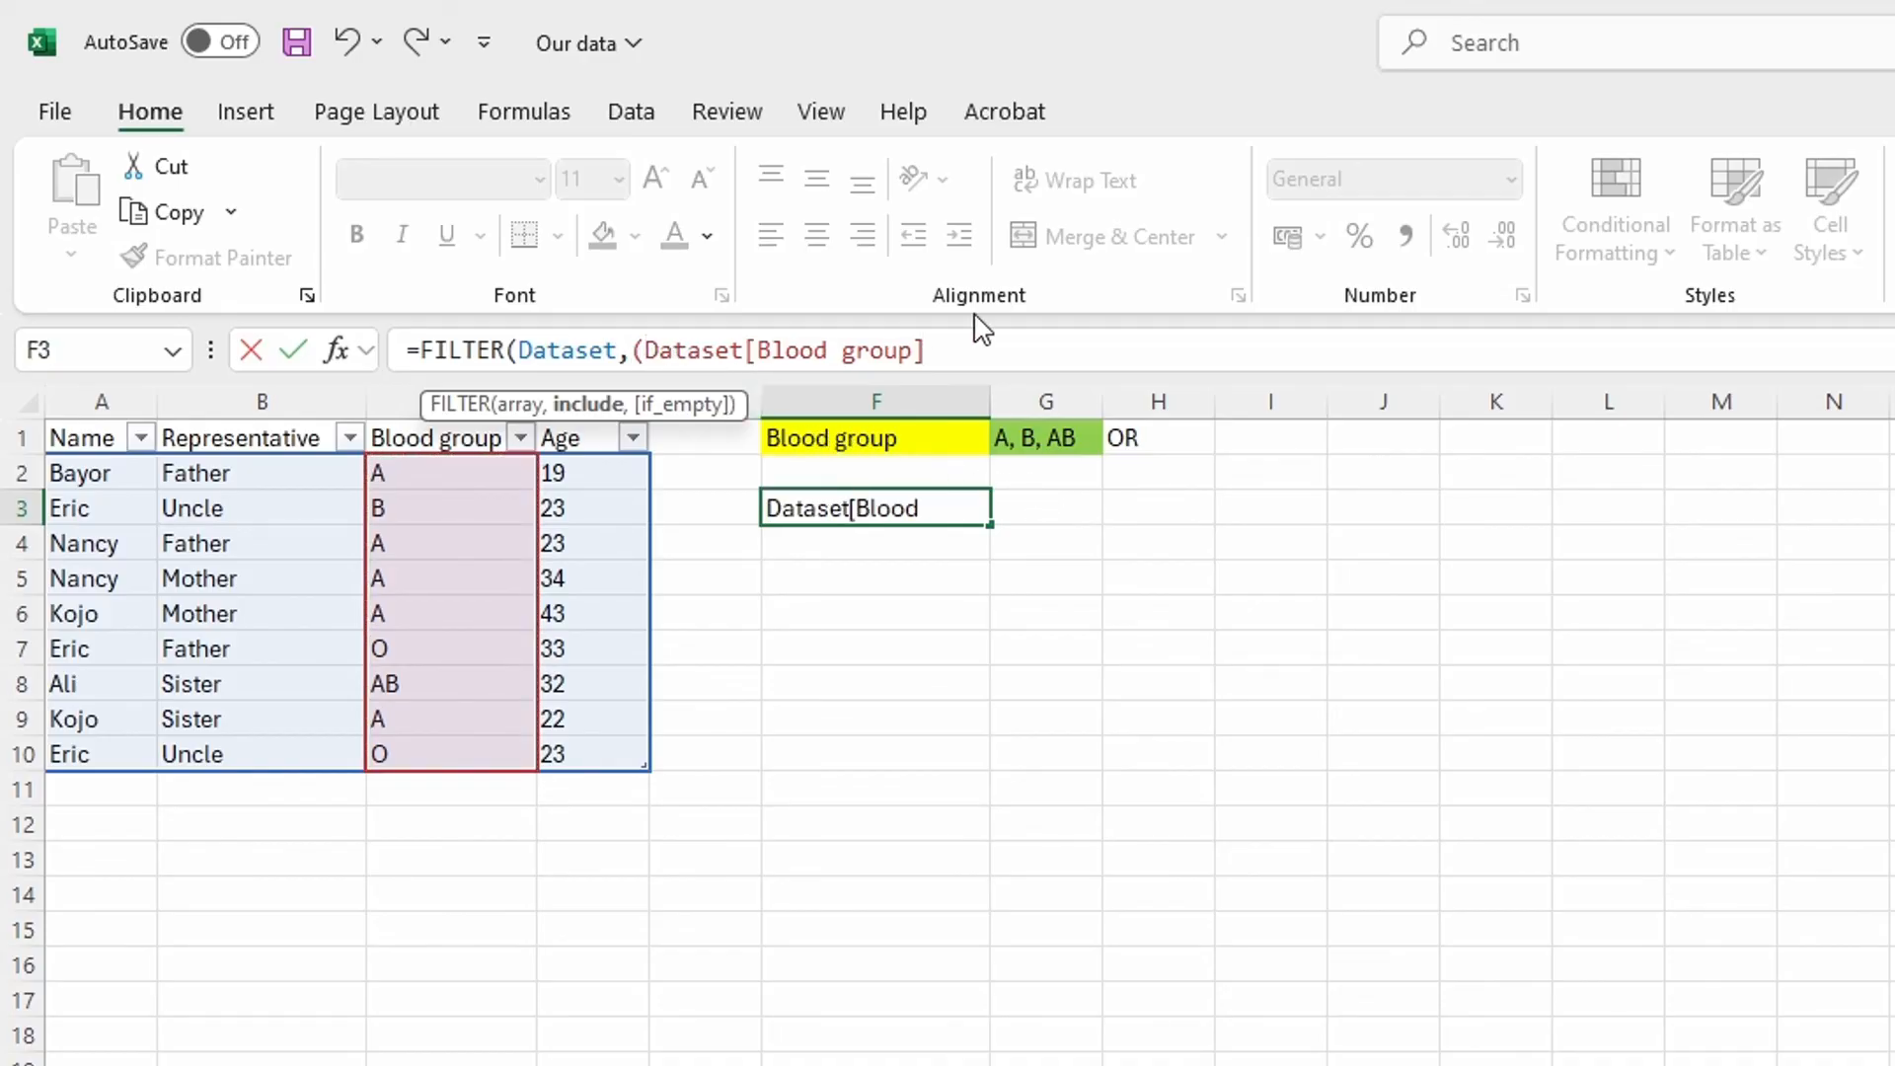
click(928, 353)
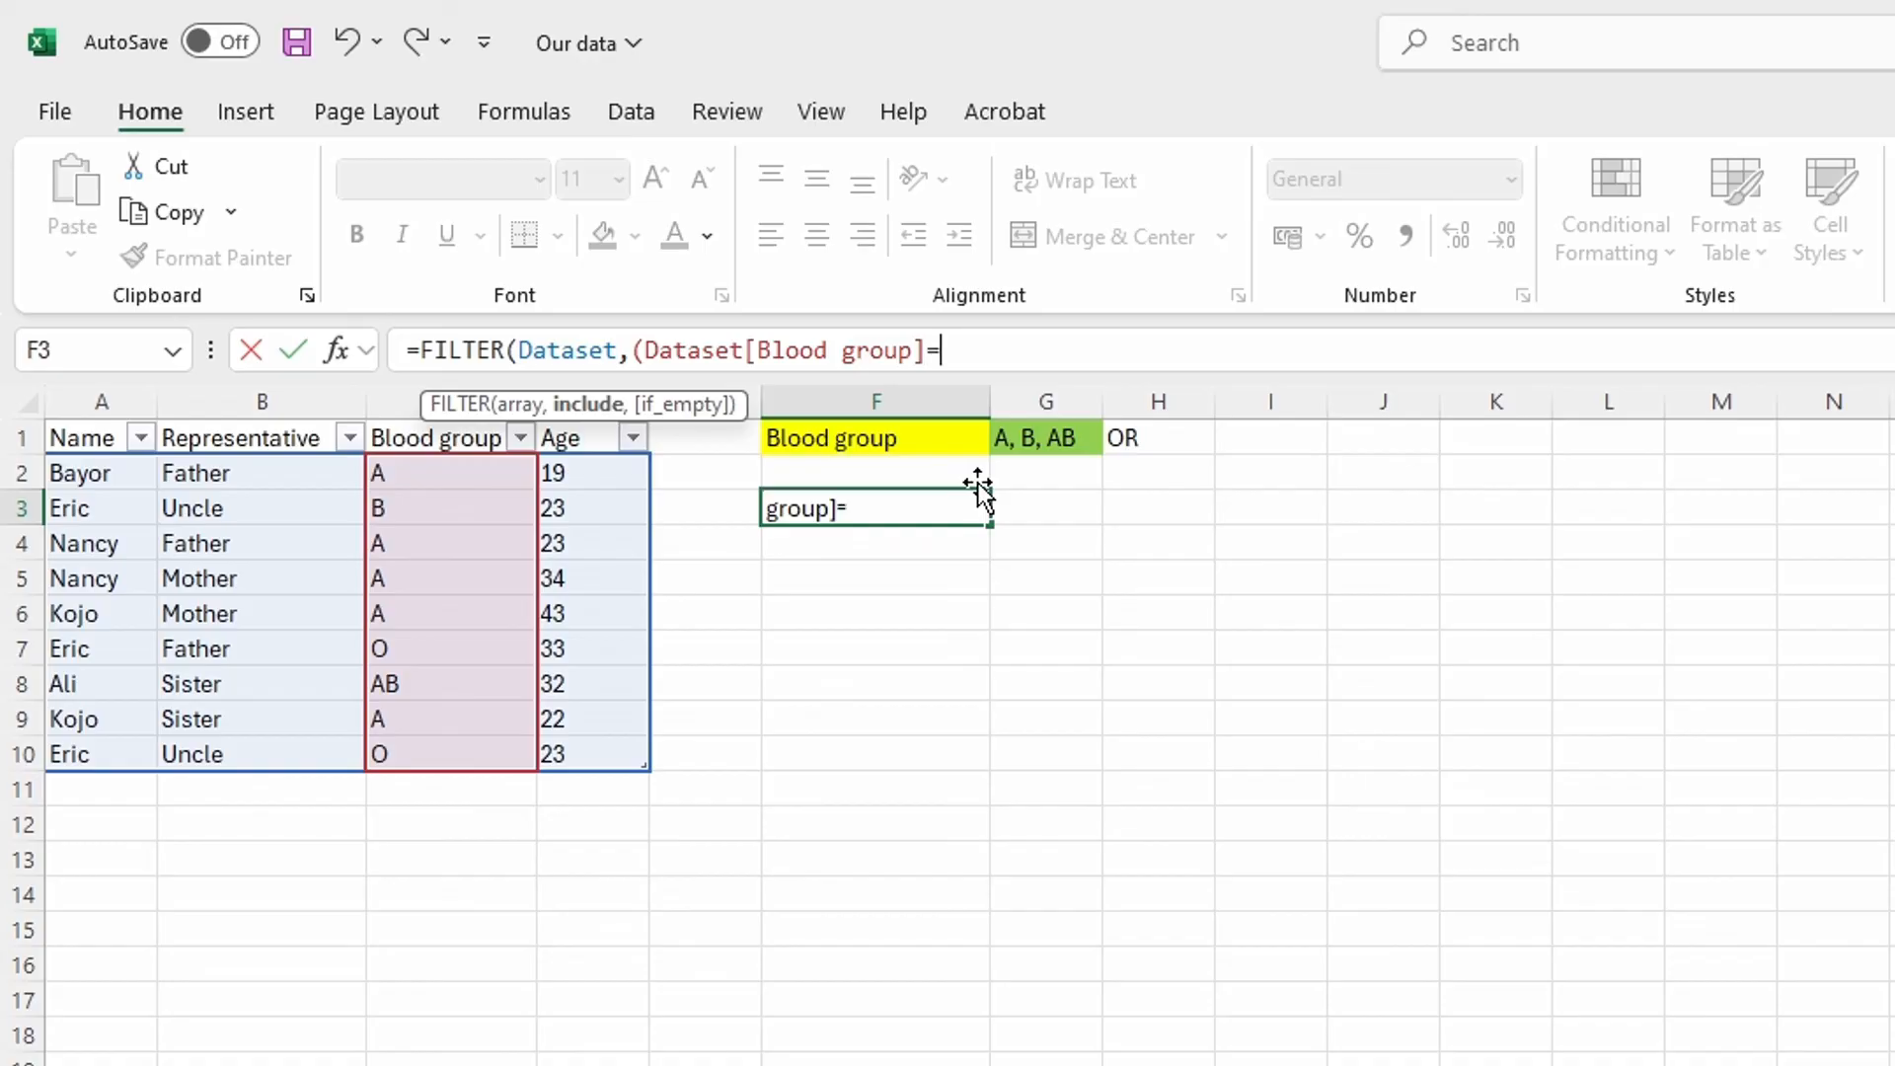
text(=A)
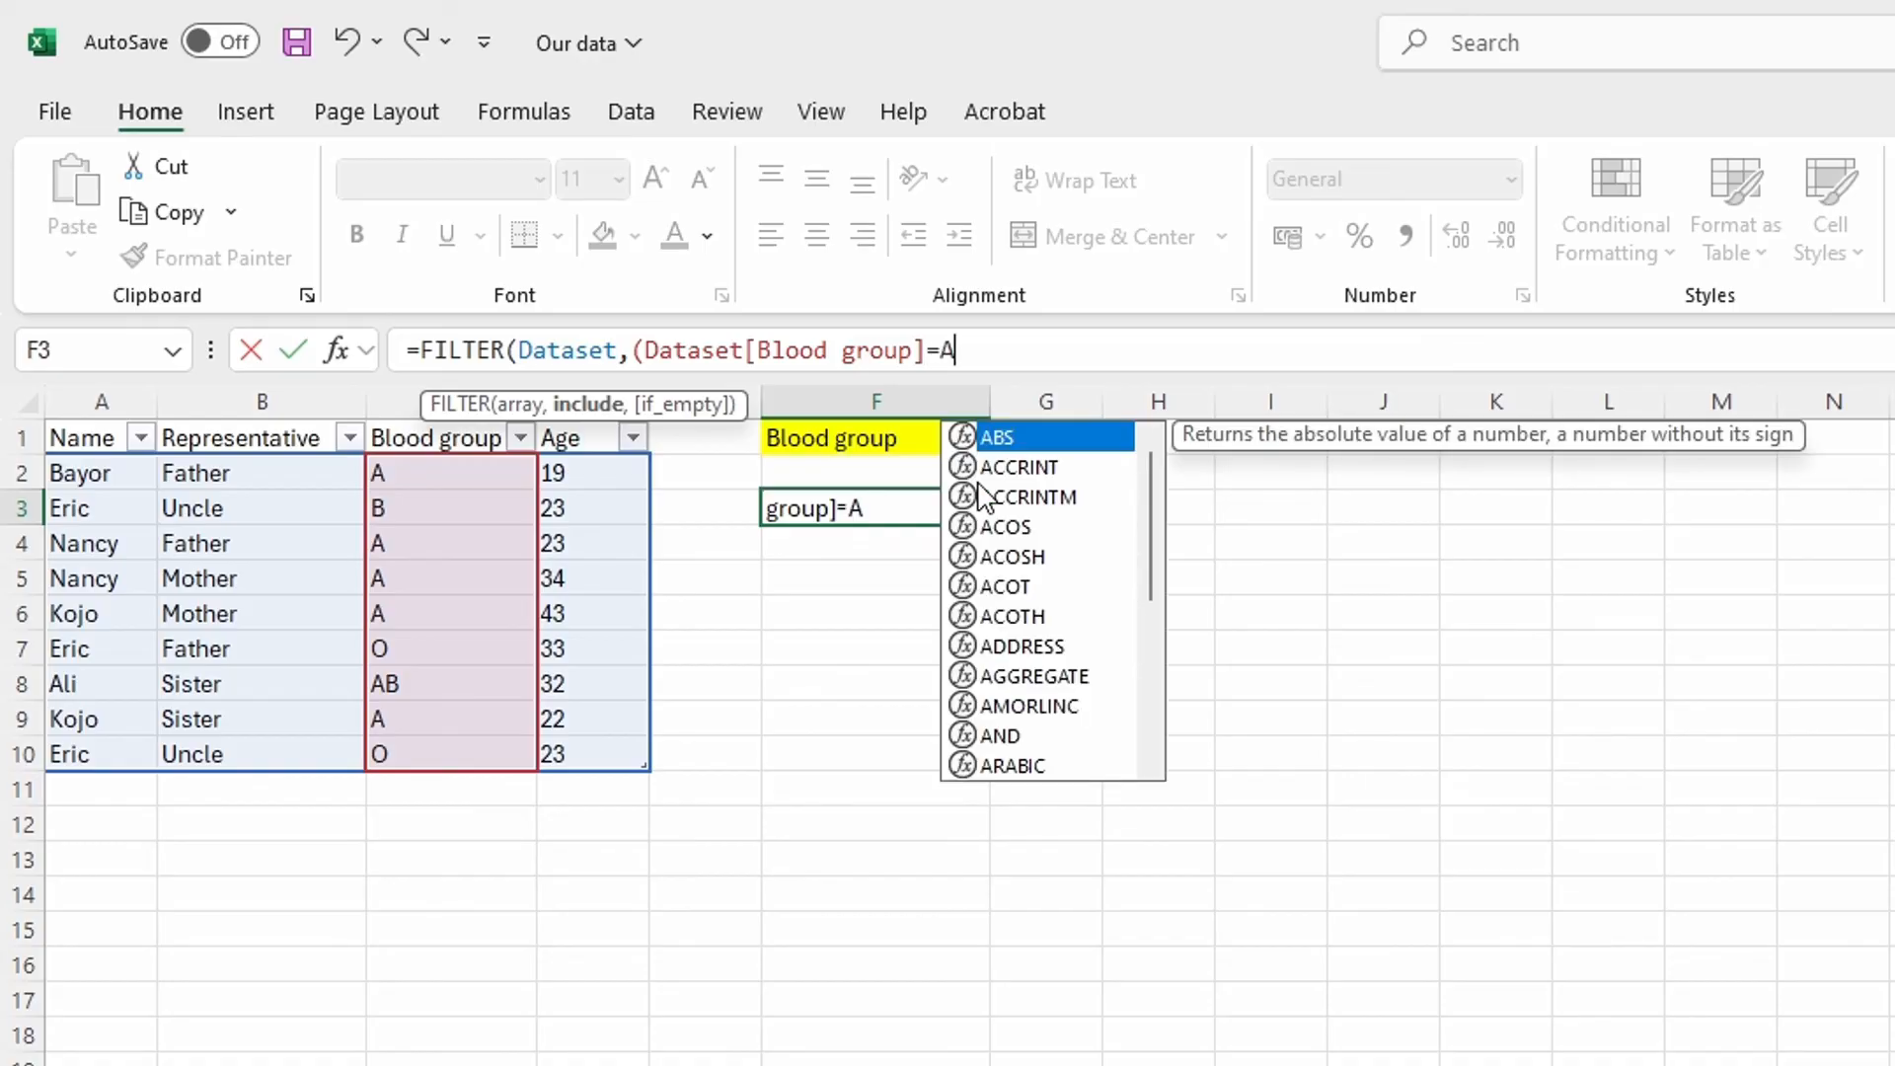
key(BackSpace)
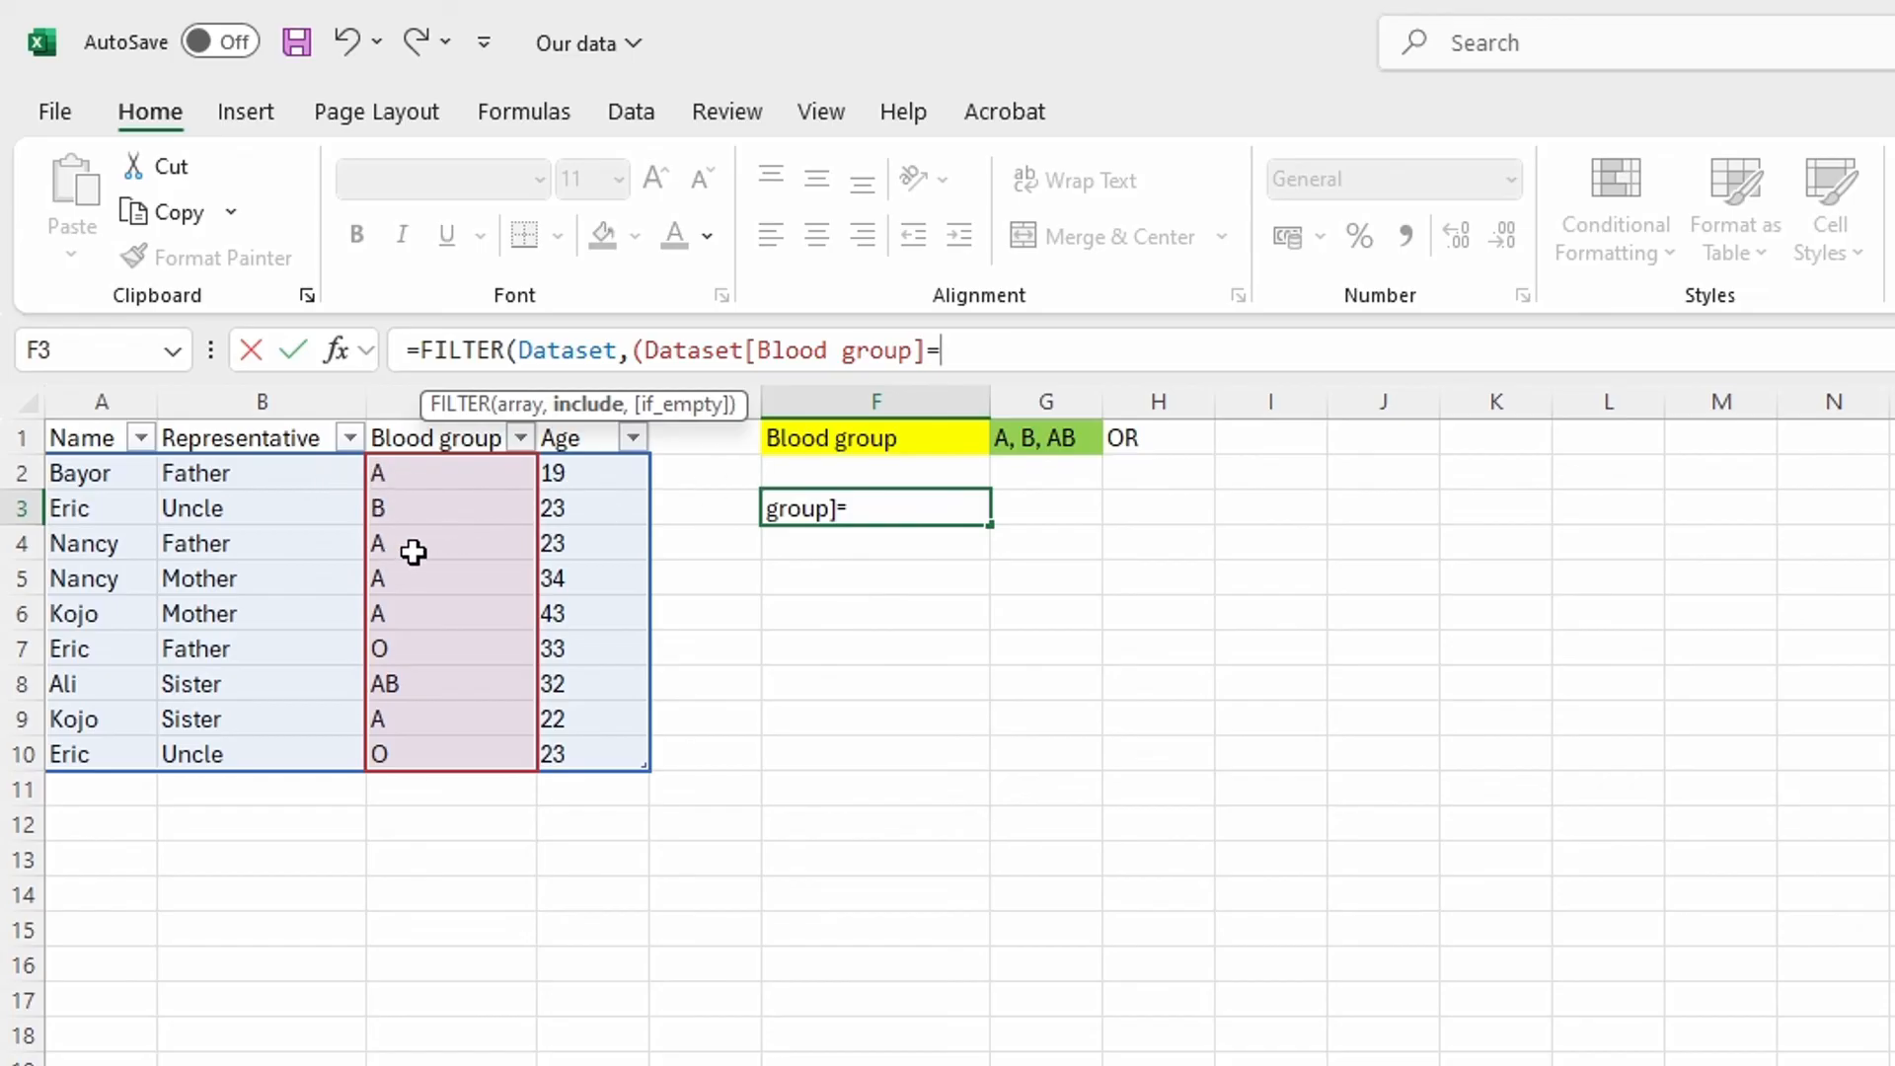
click(401, 474)
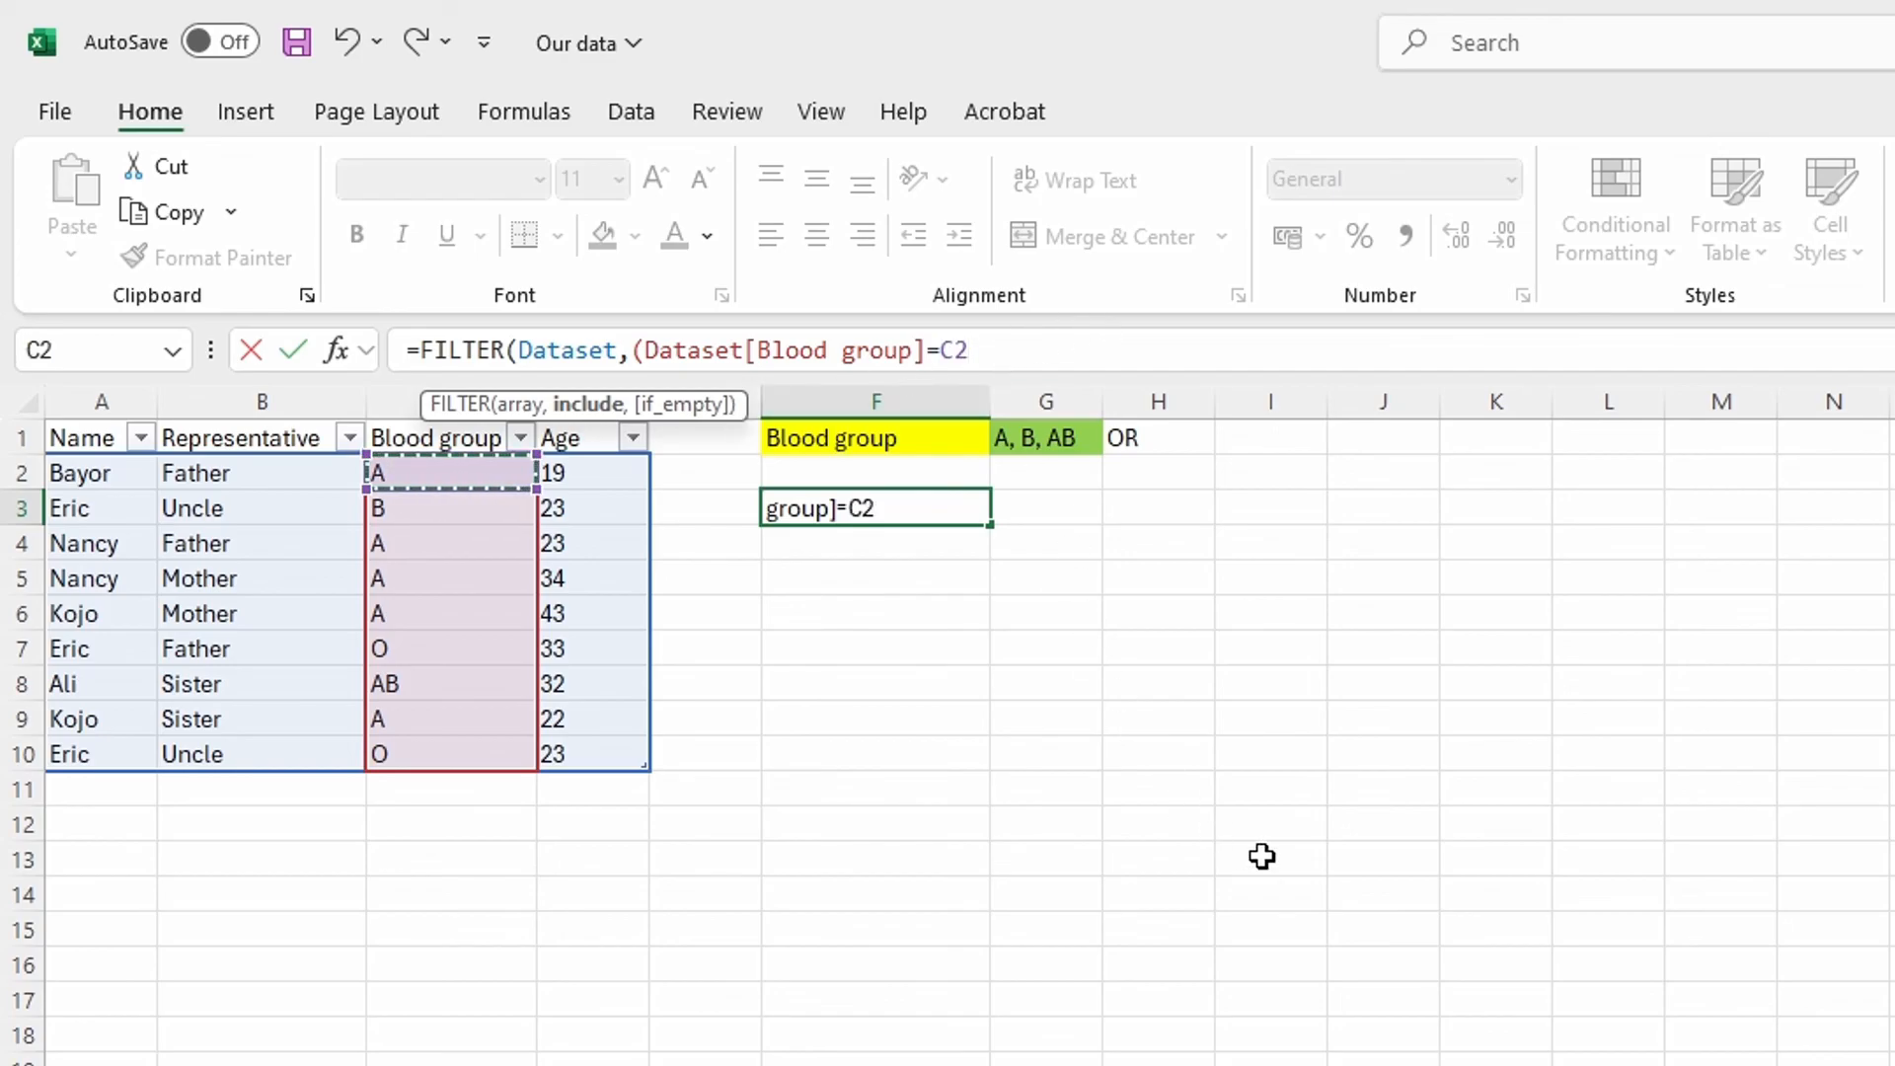
text(*)
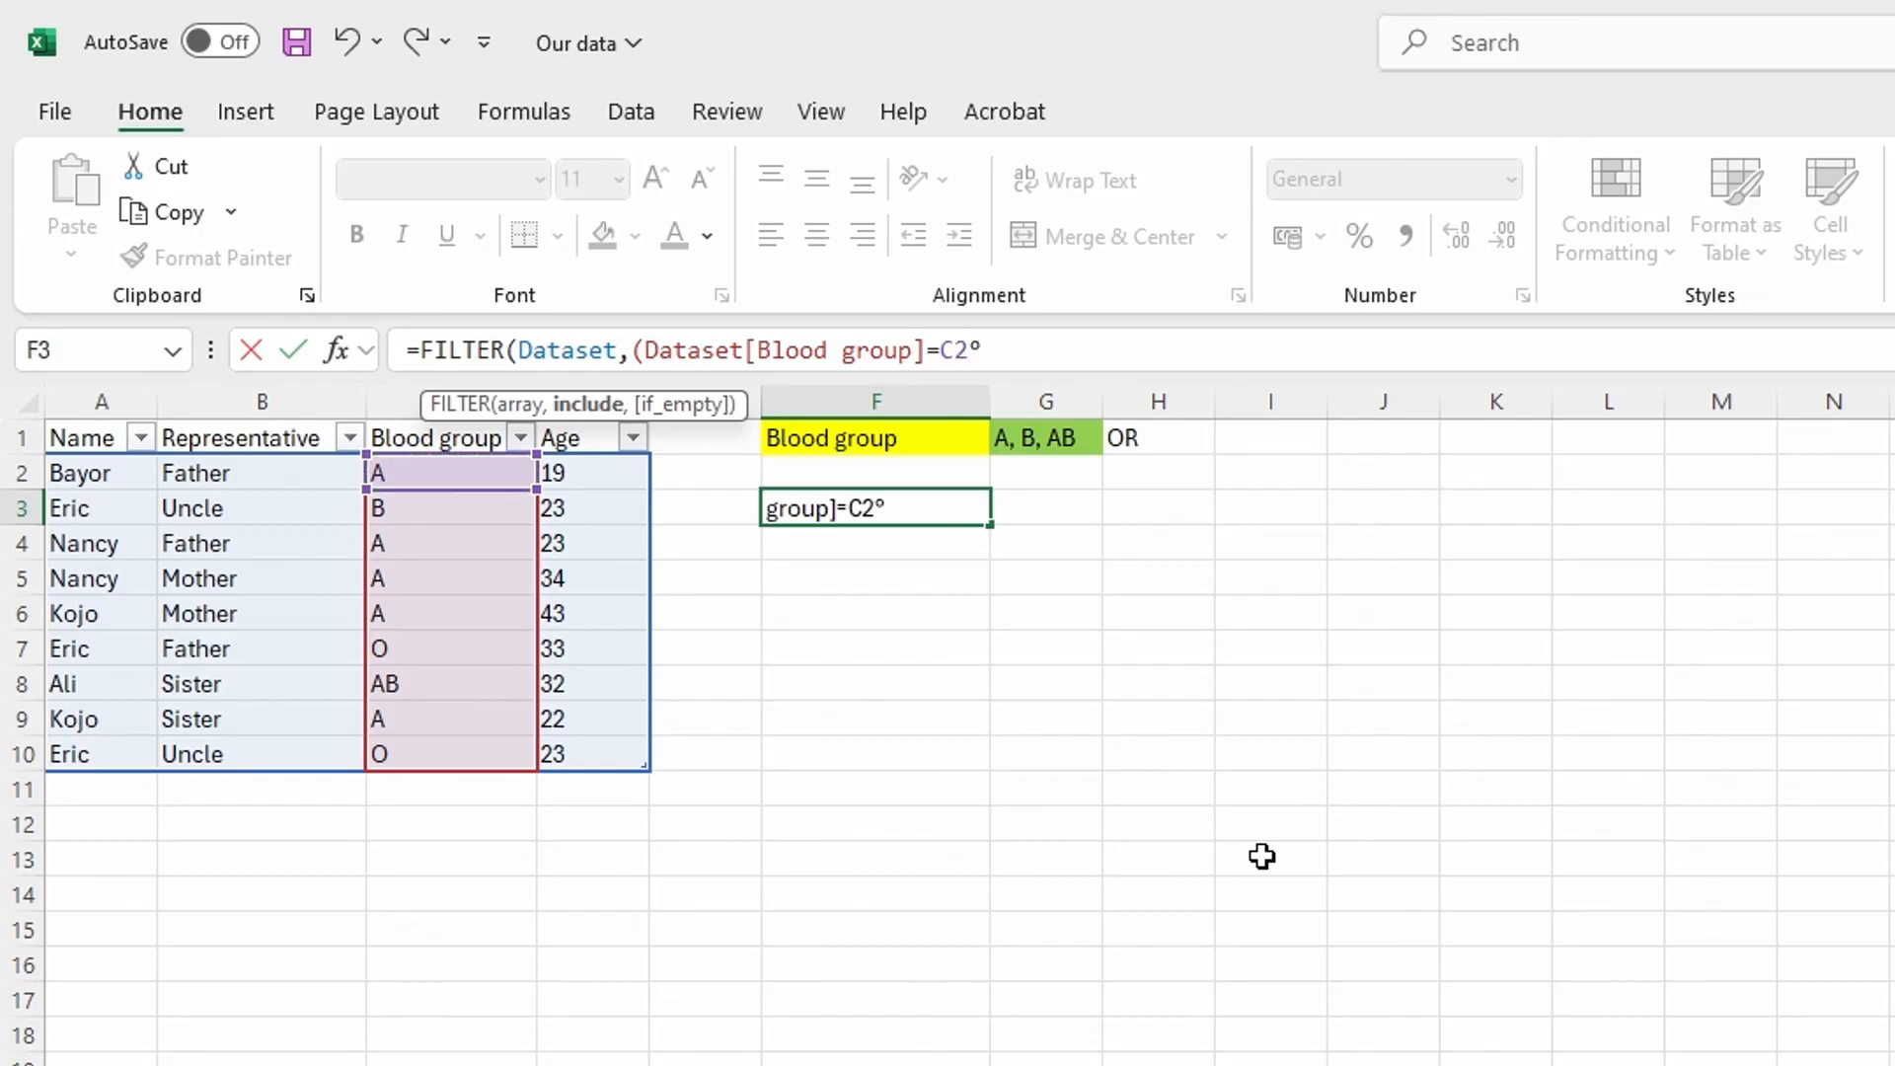
text()+()
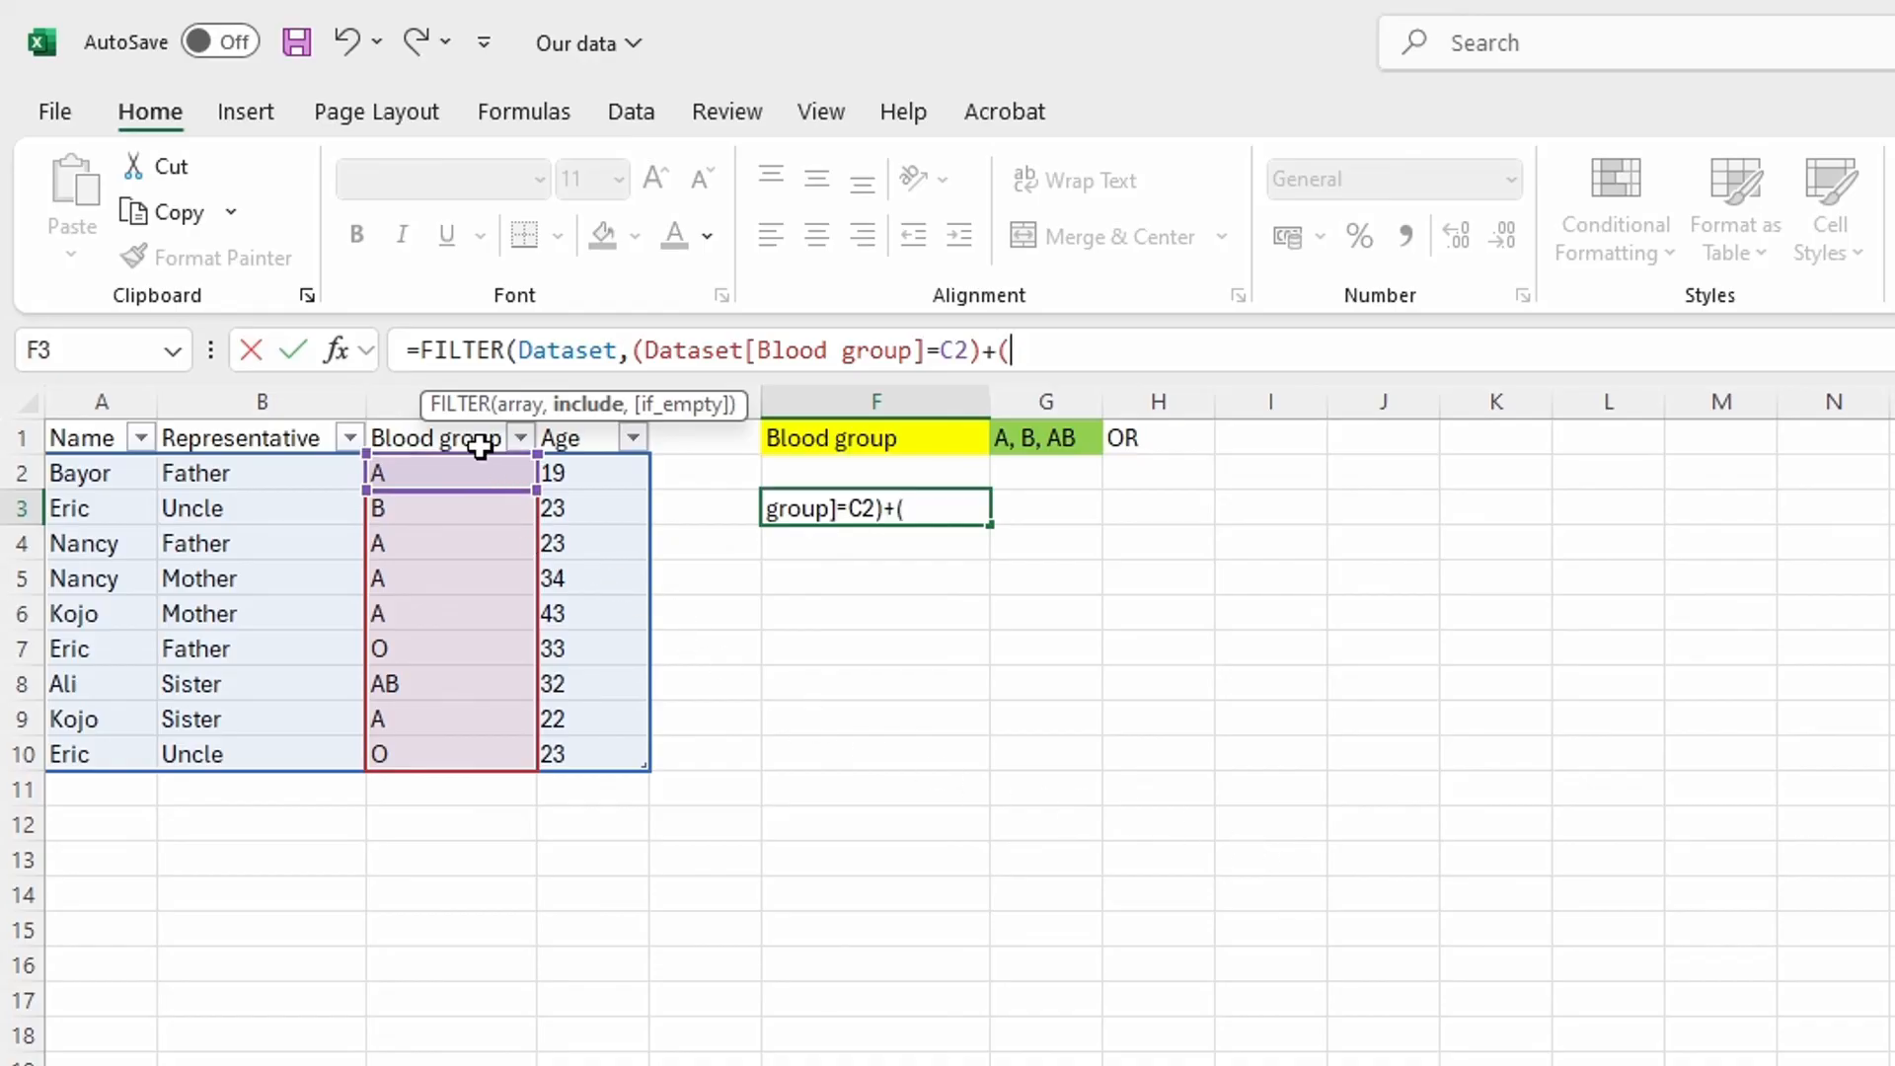
Complete the second bracketed criterion, matching Dataset[Blood group] to the blood group B value in cell C3
click(468, 413)
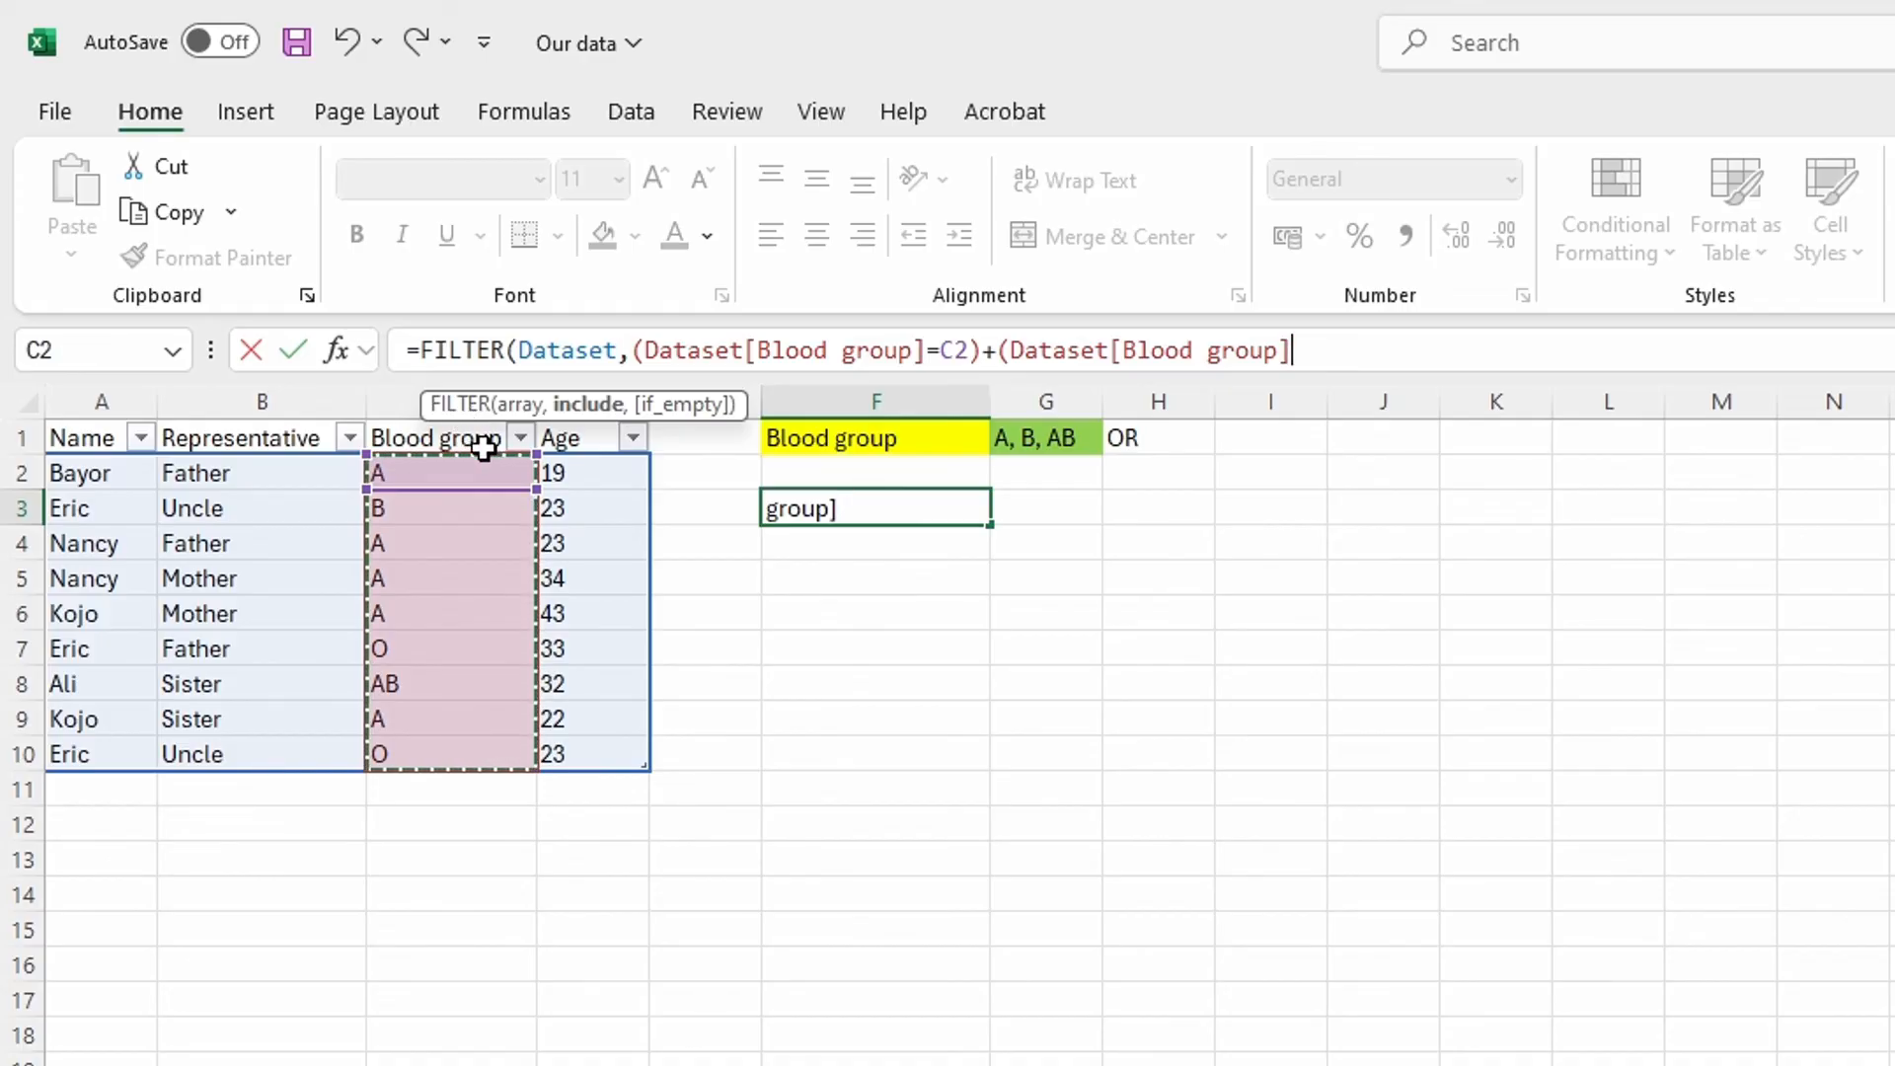
text(=)
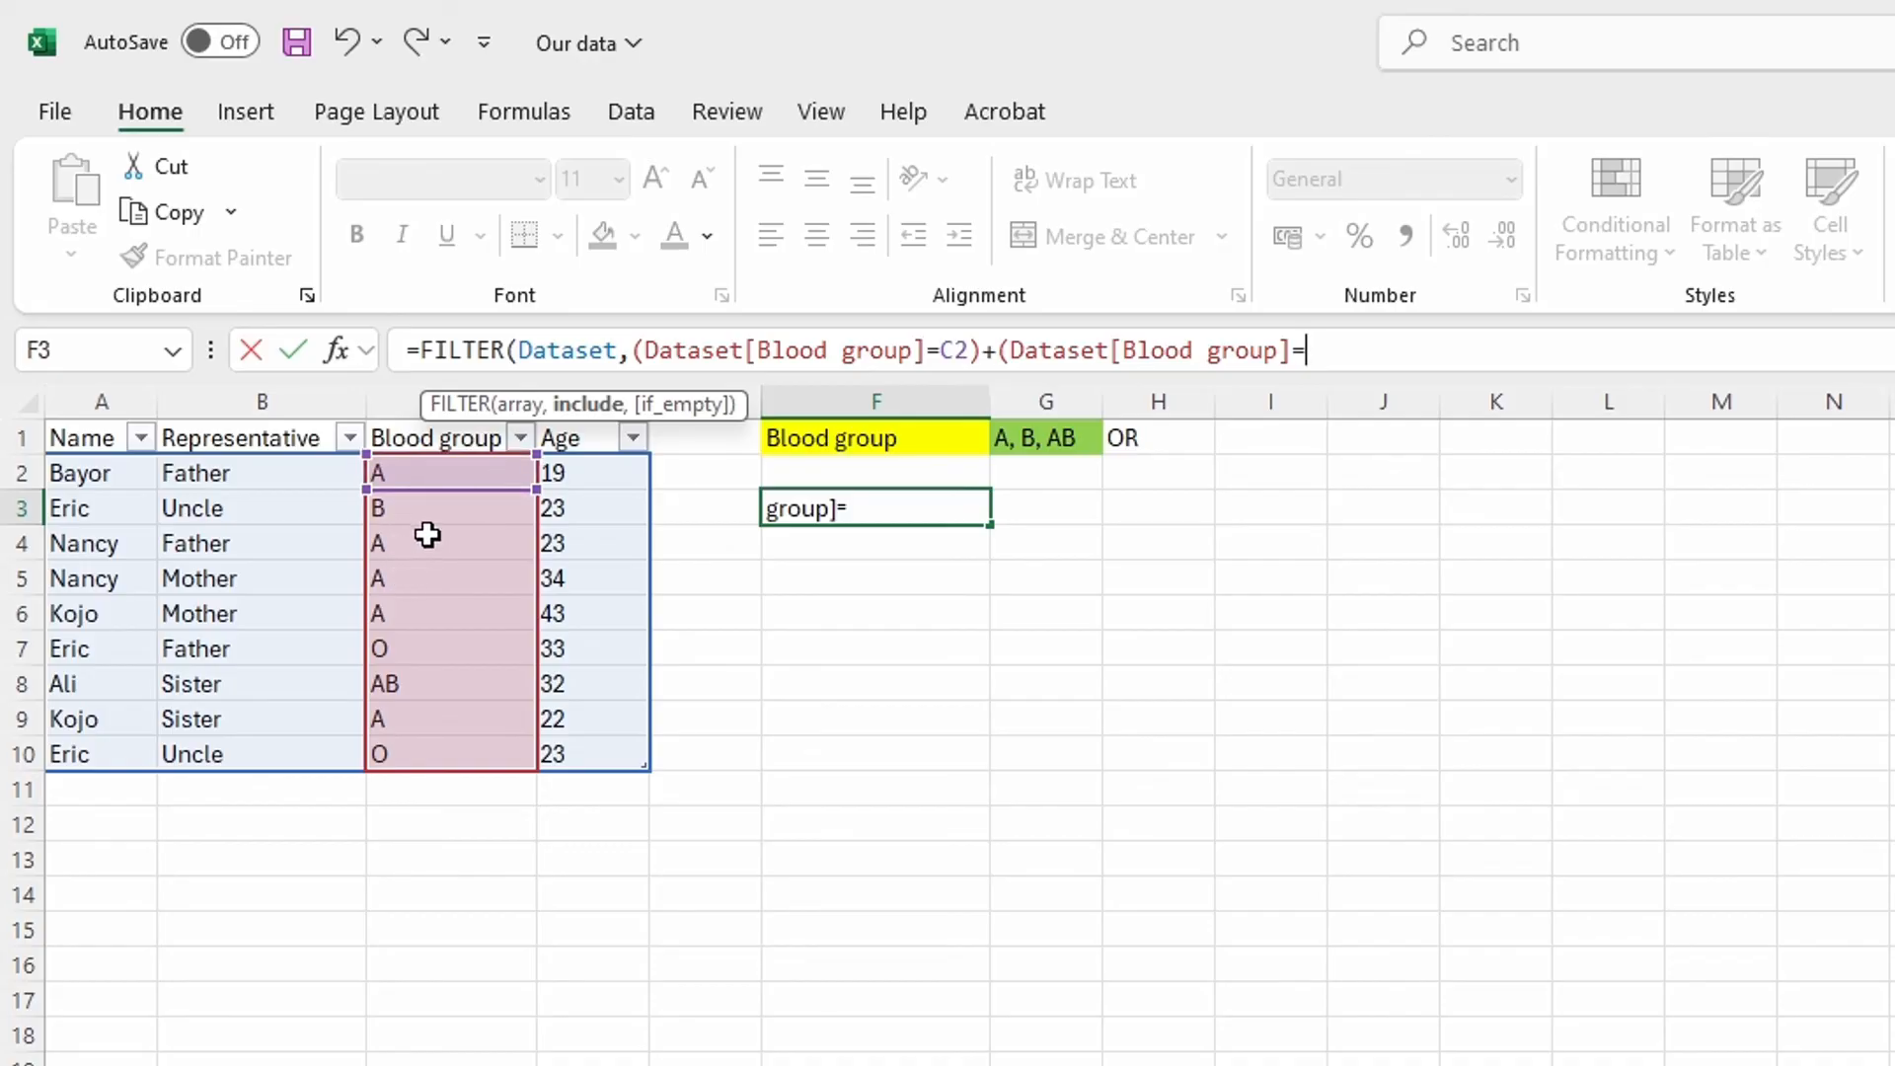
click(425, 505)
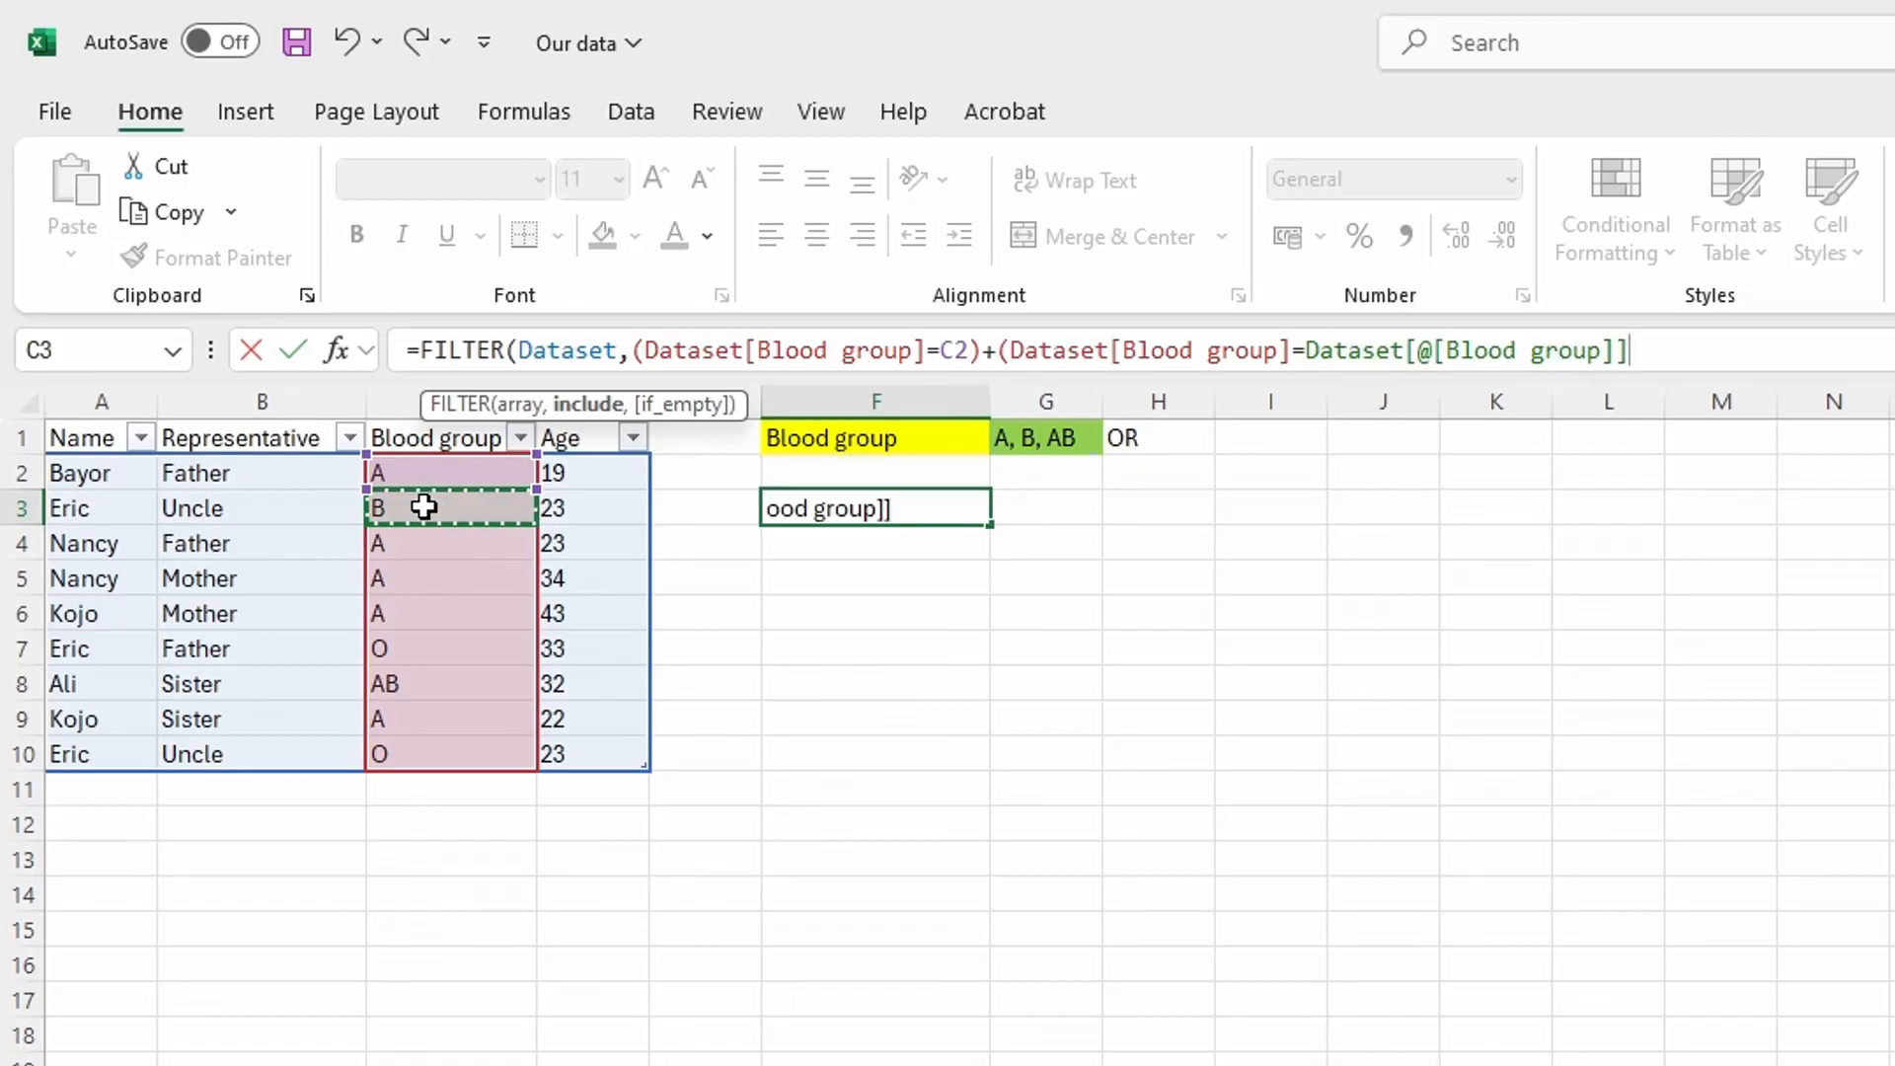
text())
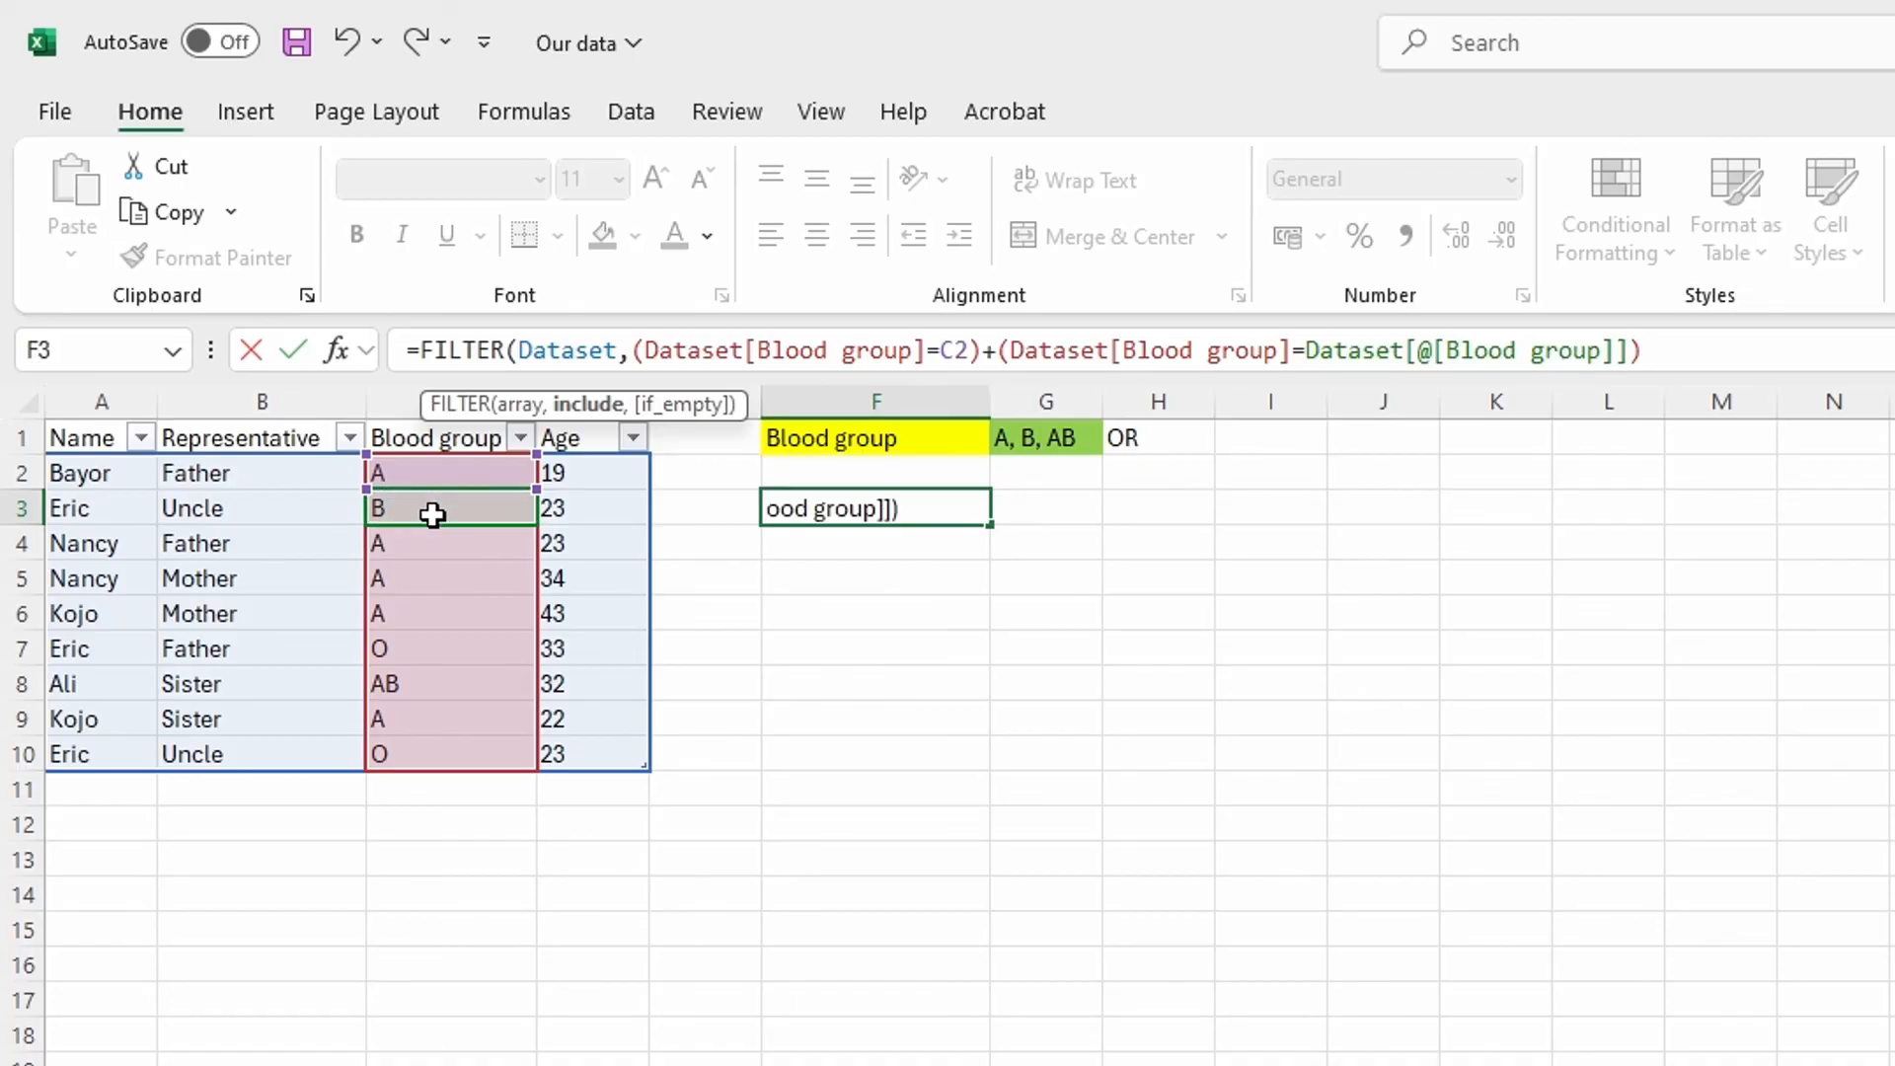
Add a third OR criterion (Dataset[Blood group]=C8) and finish the FILTER formula with "" as the if_empty value
text(+()
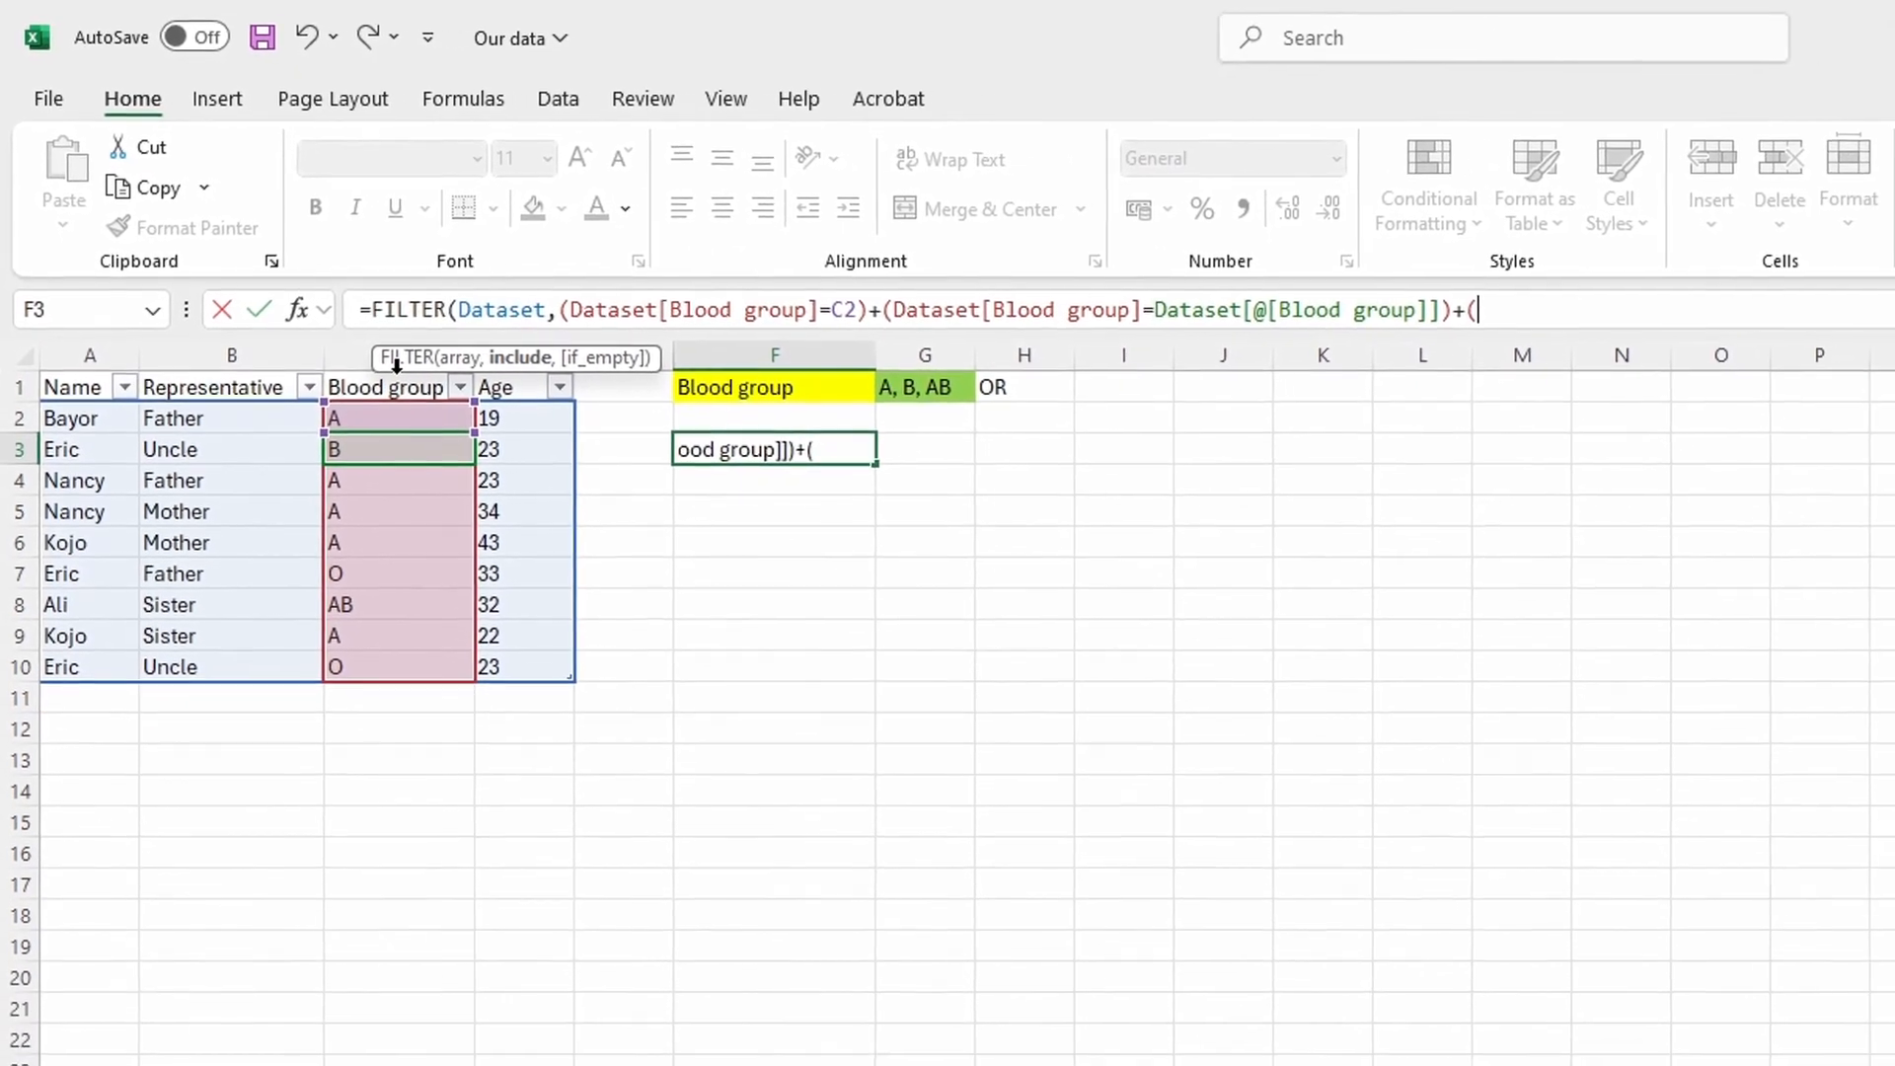
click(449, 422)
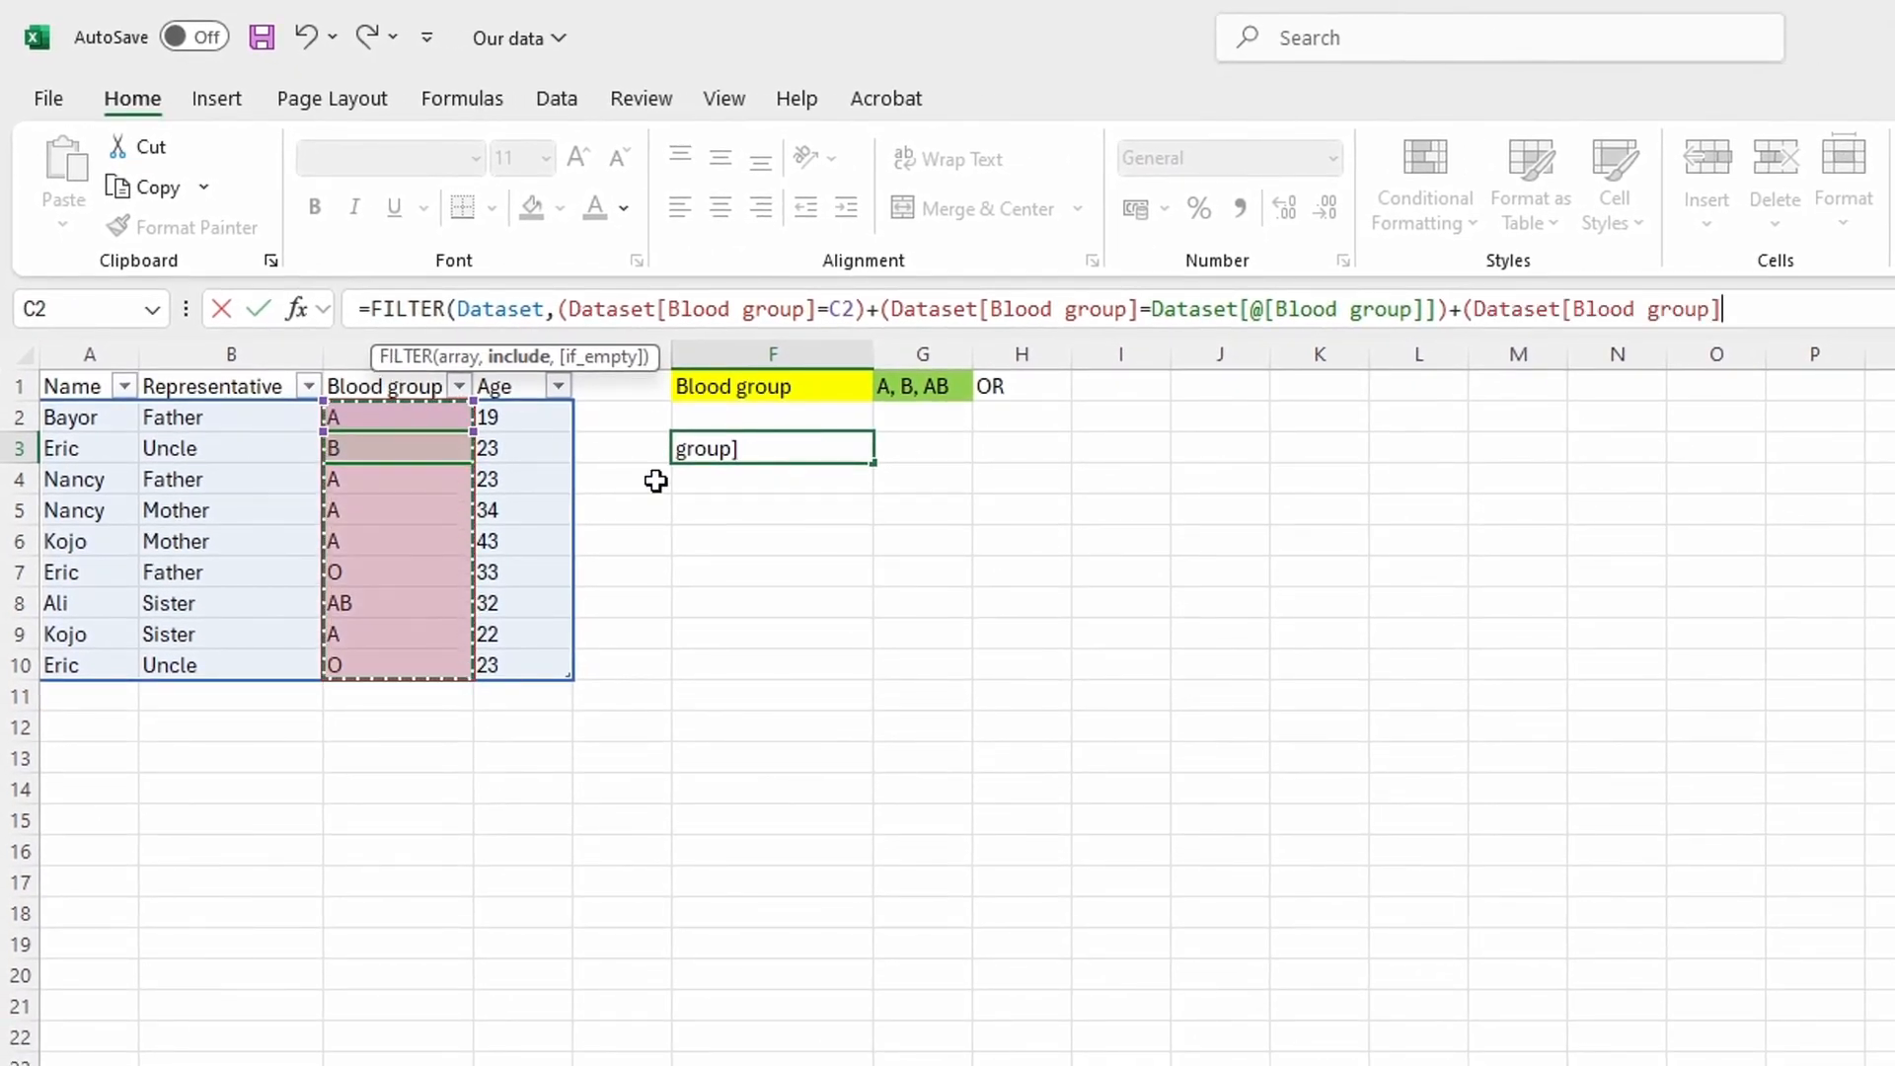
text(=)
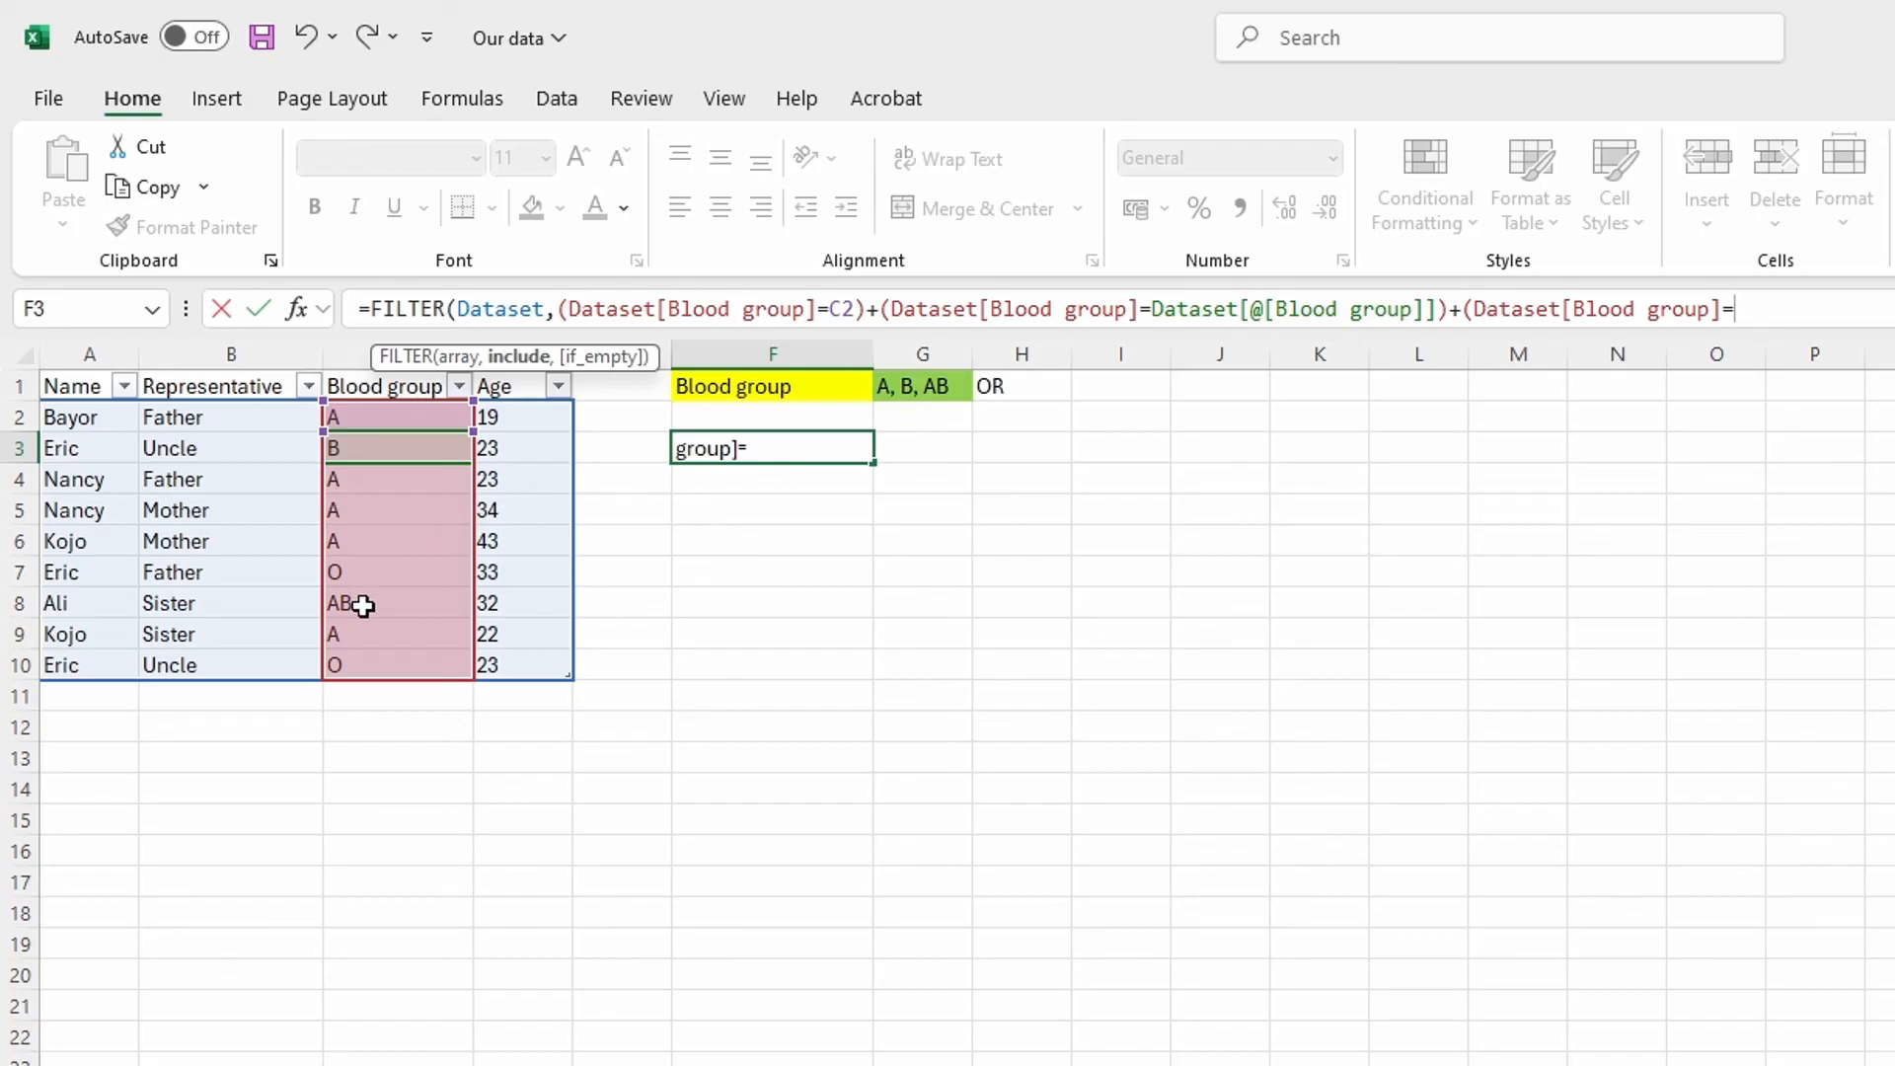
click(365, 604)
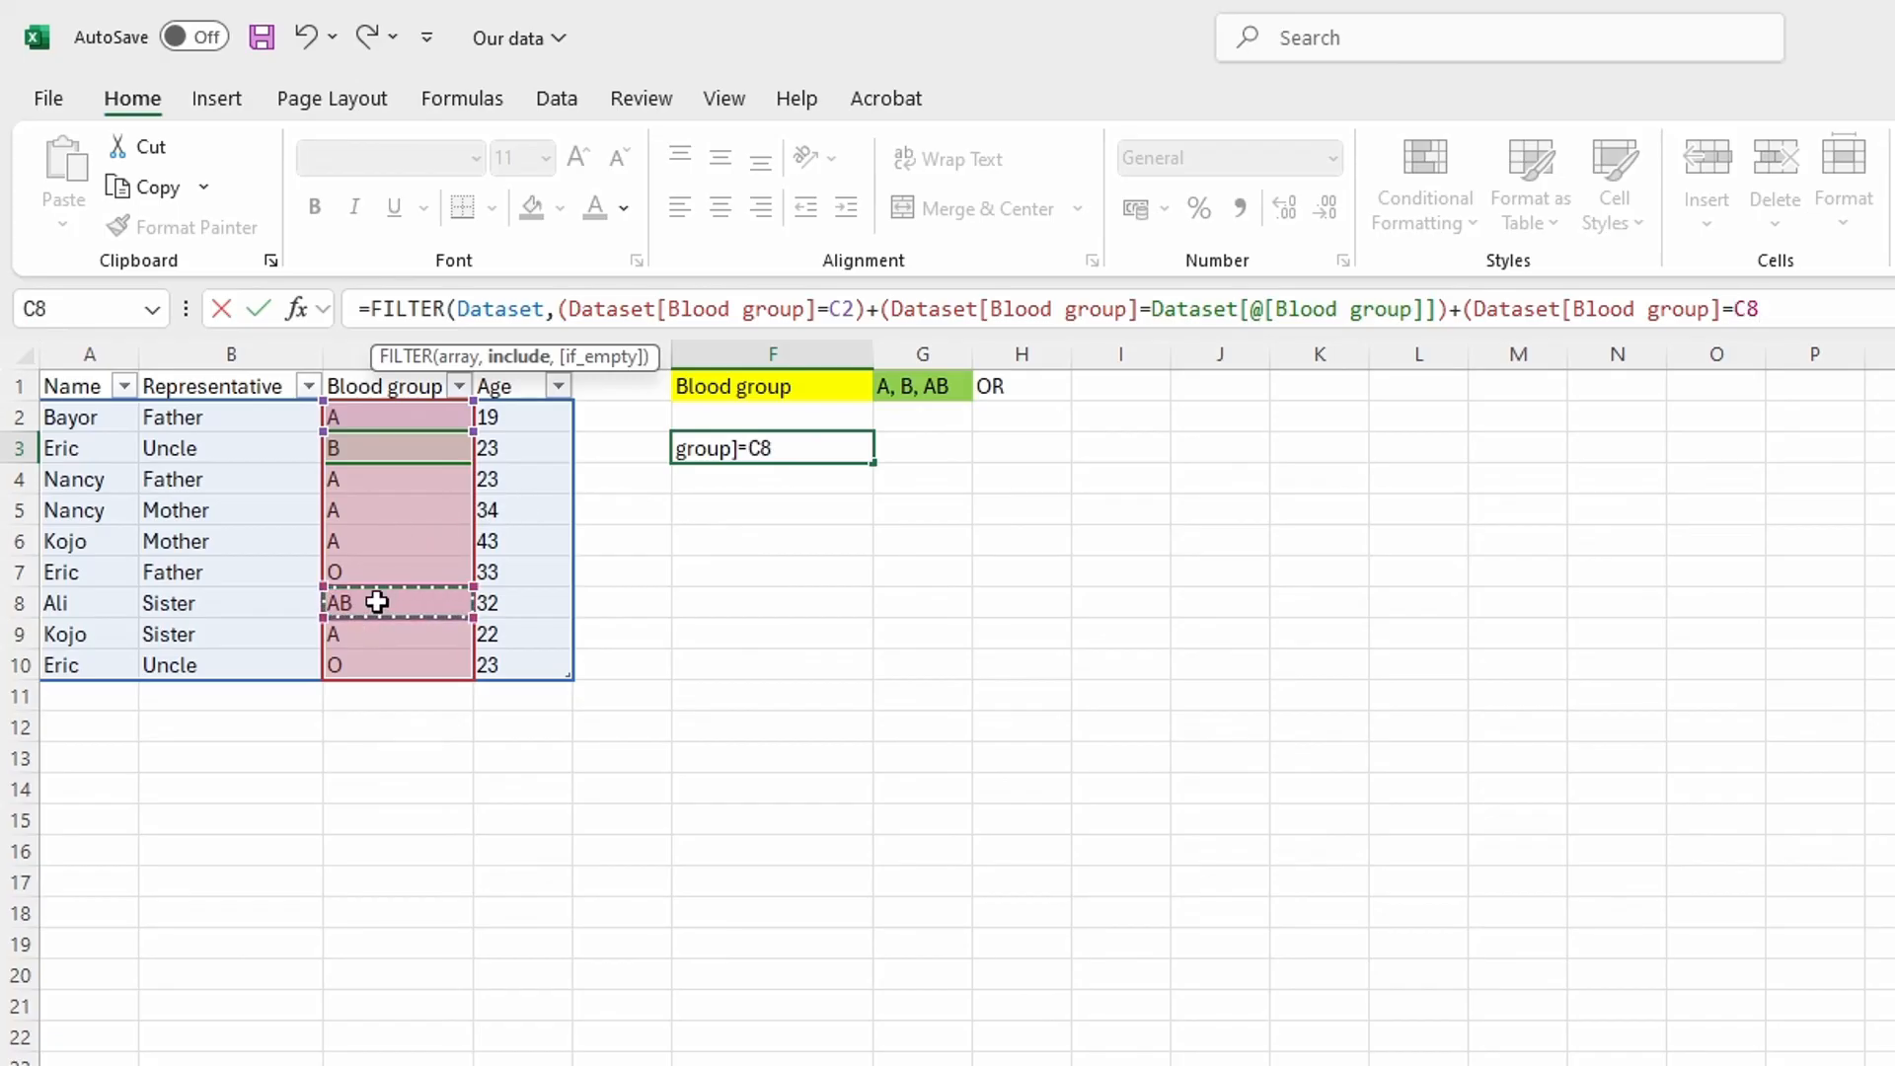
text())
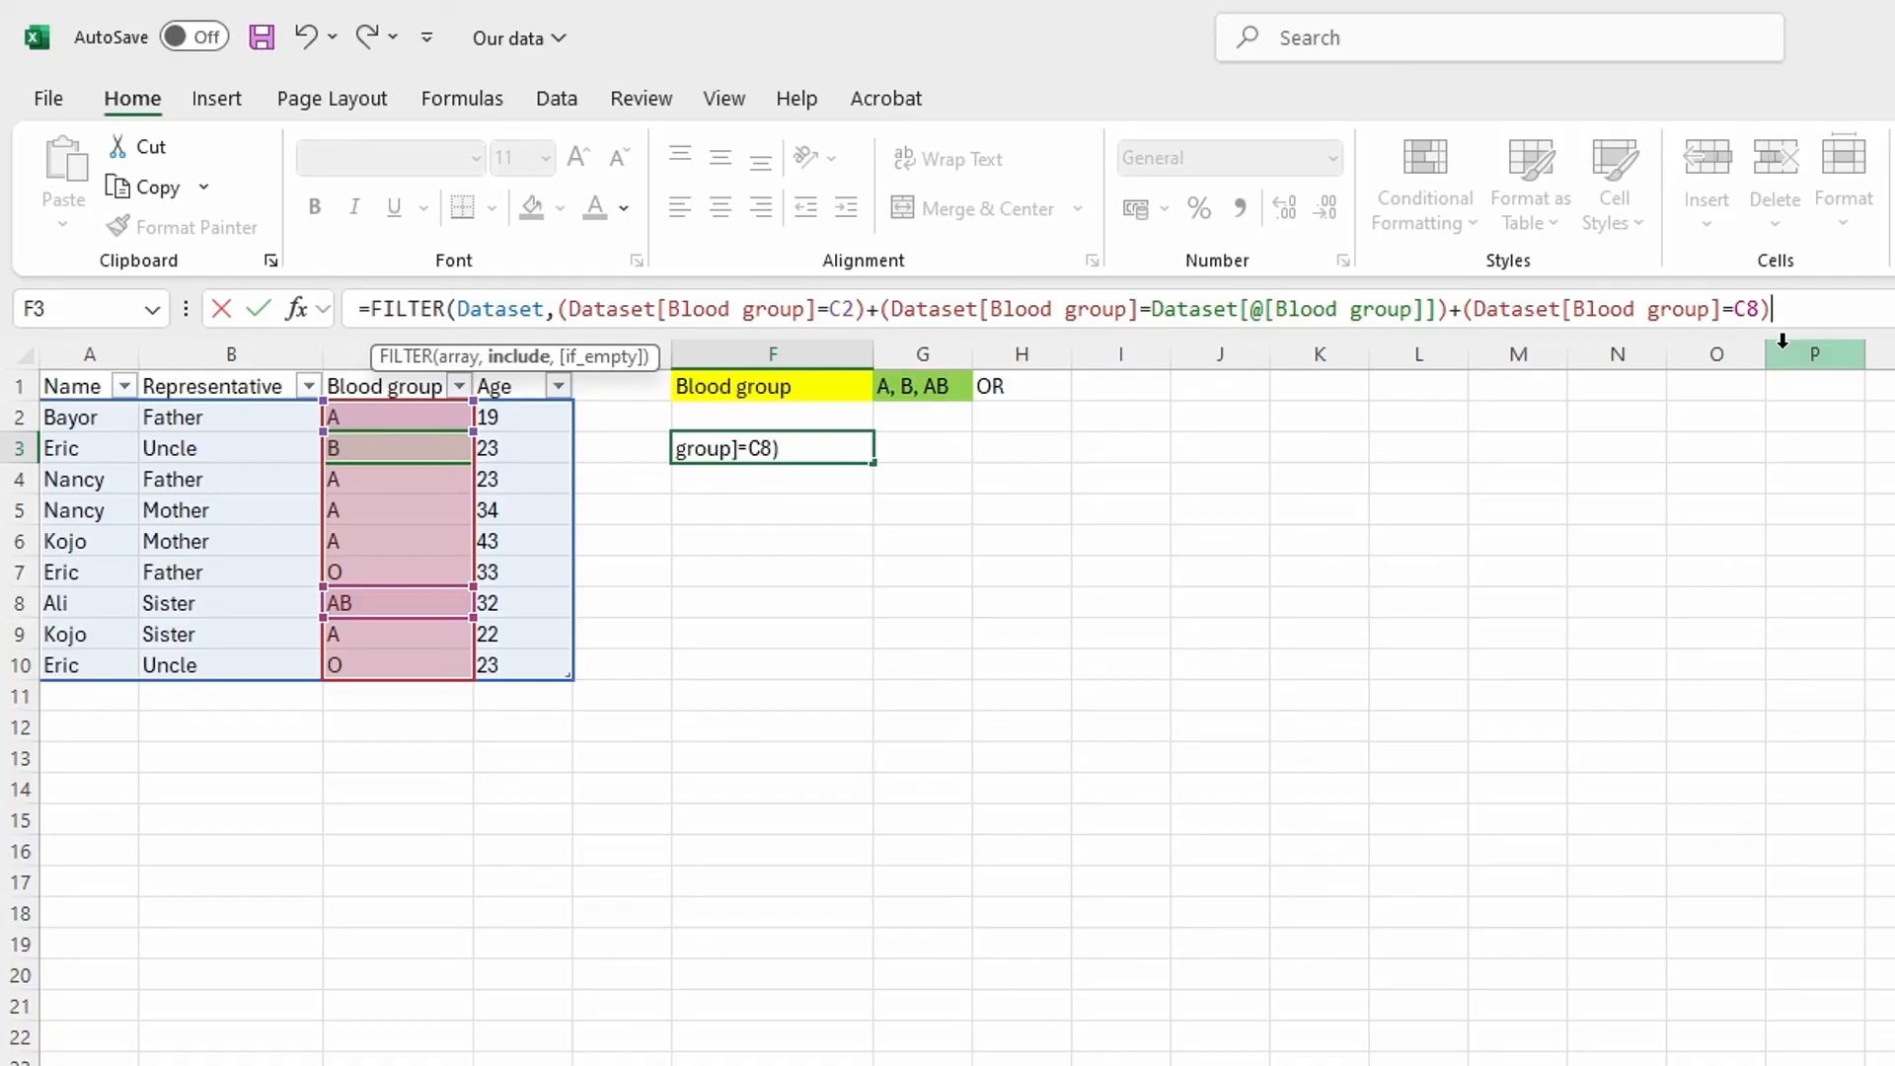
text(,""))
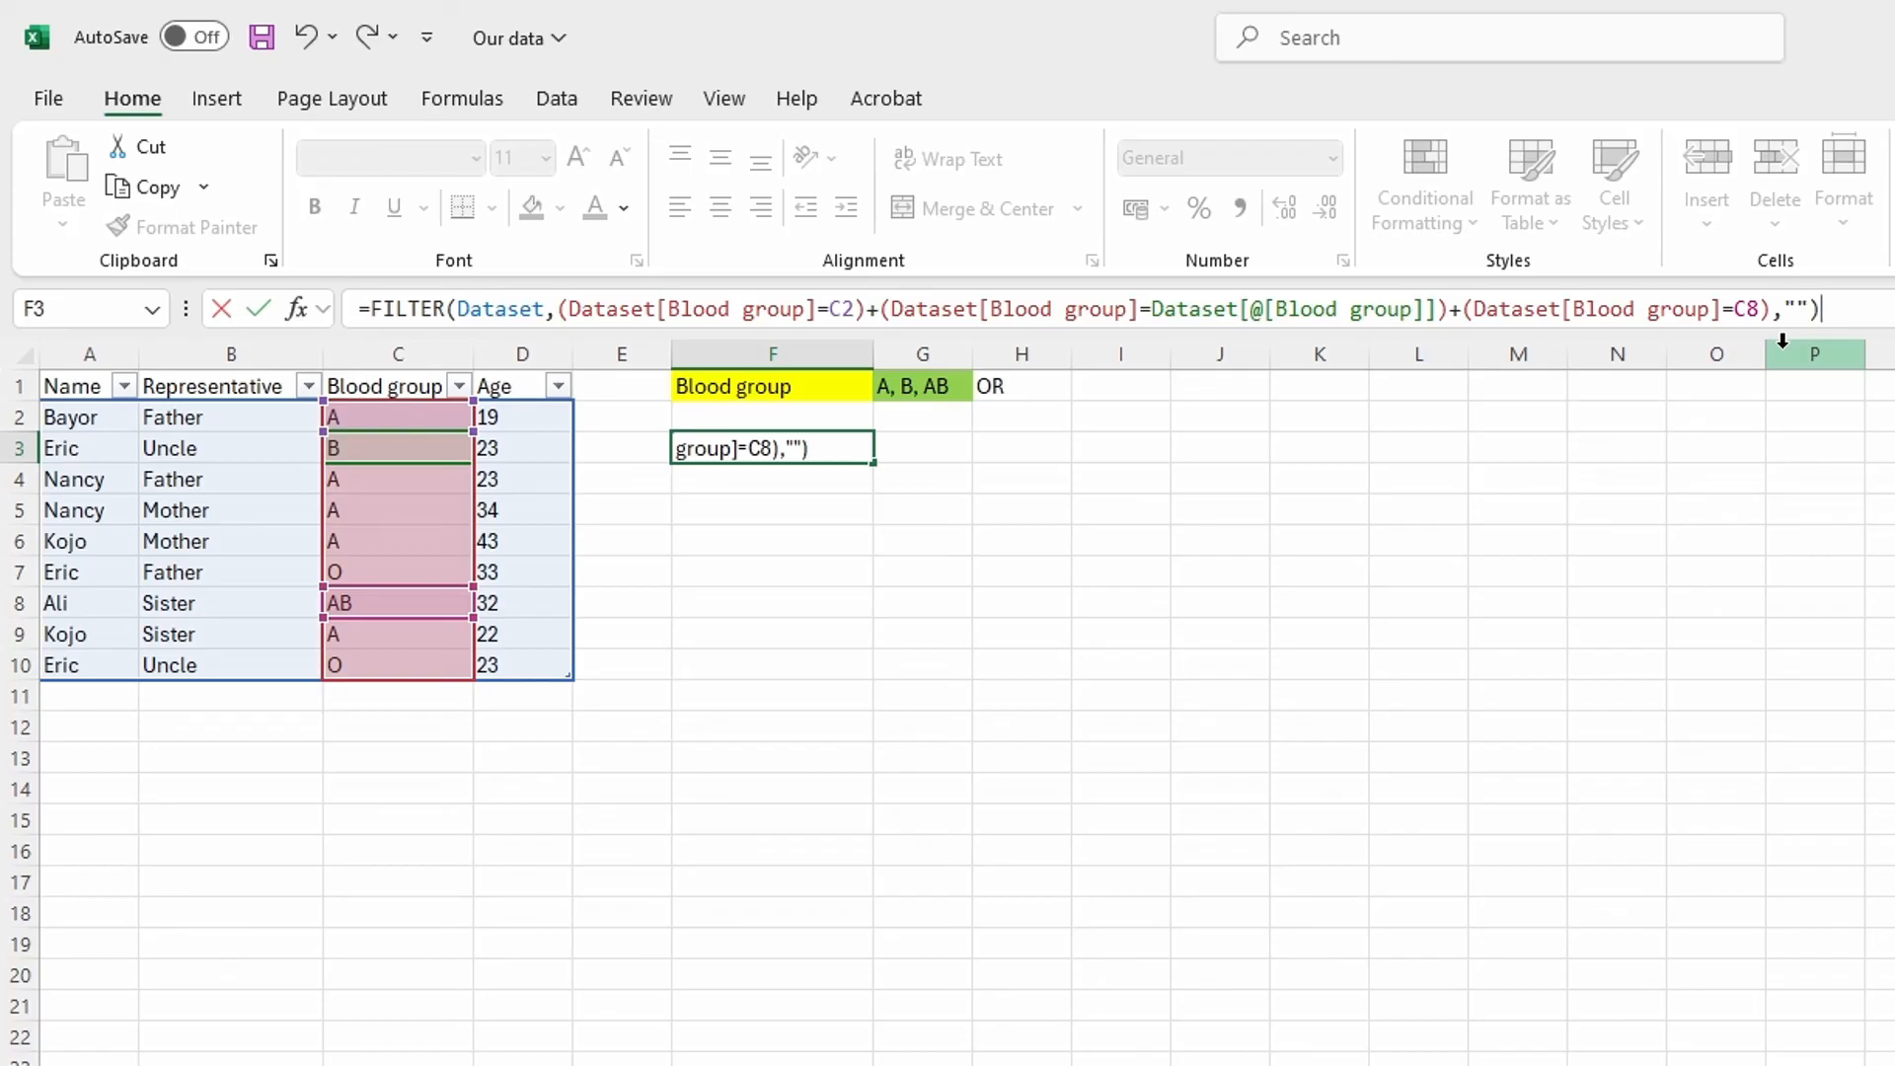
key(Return)
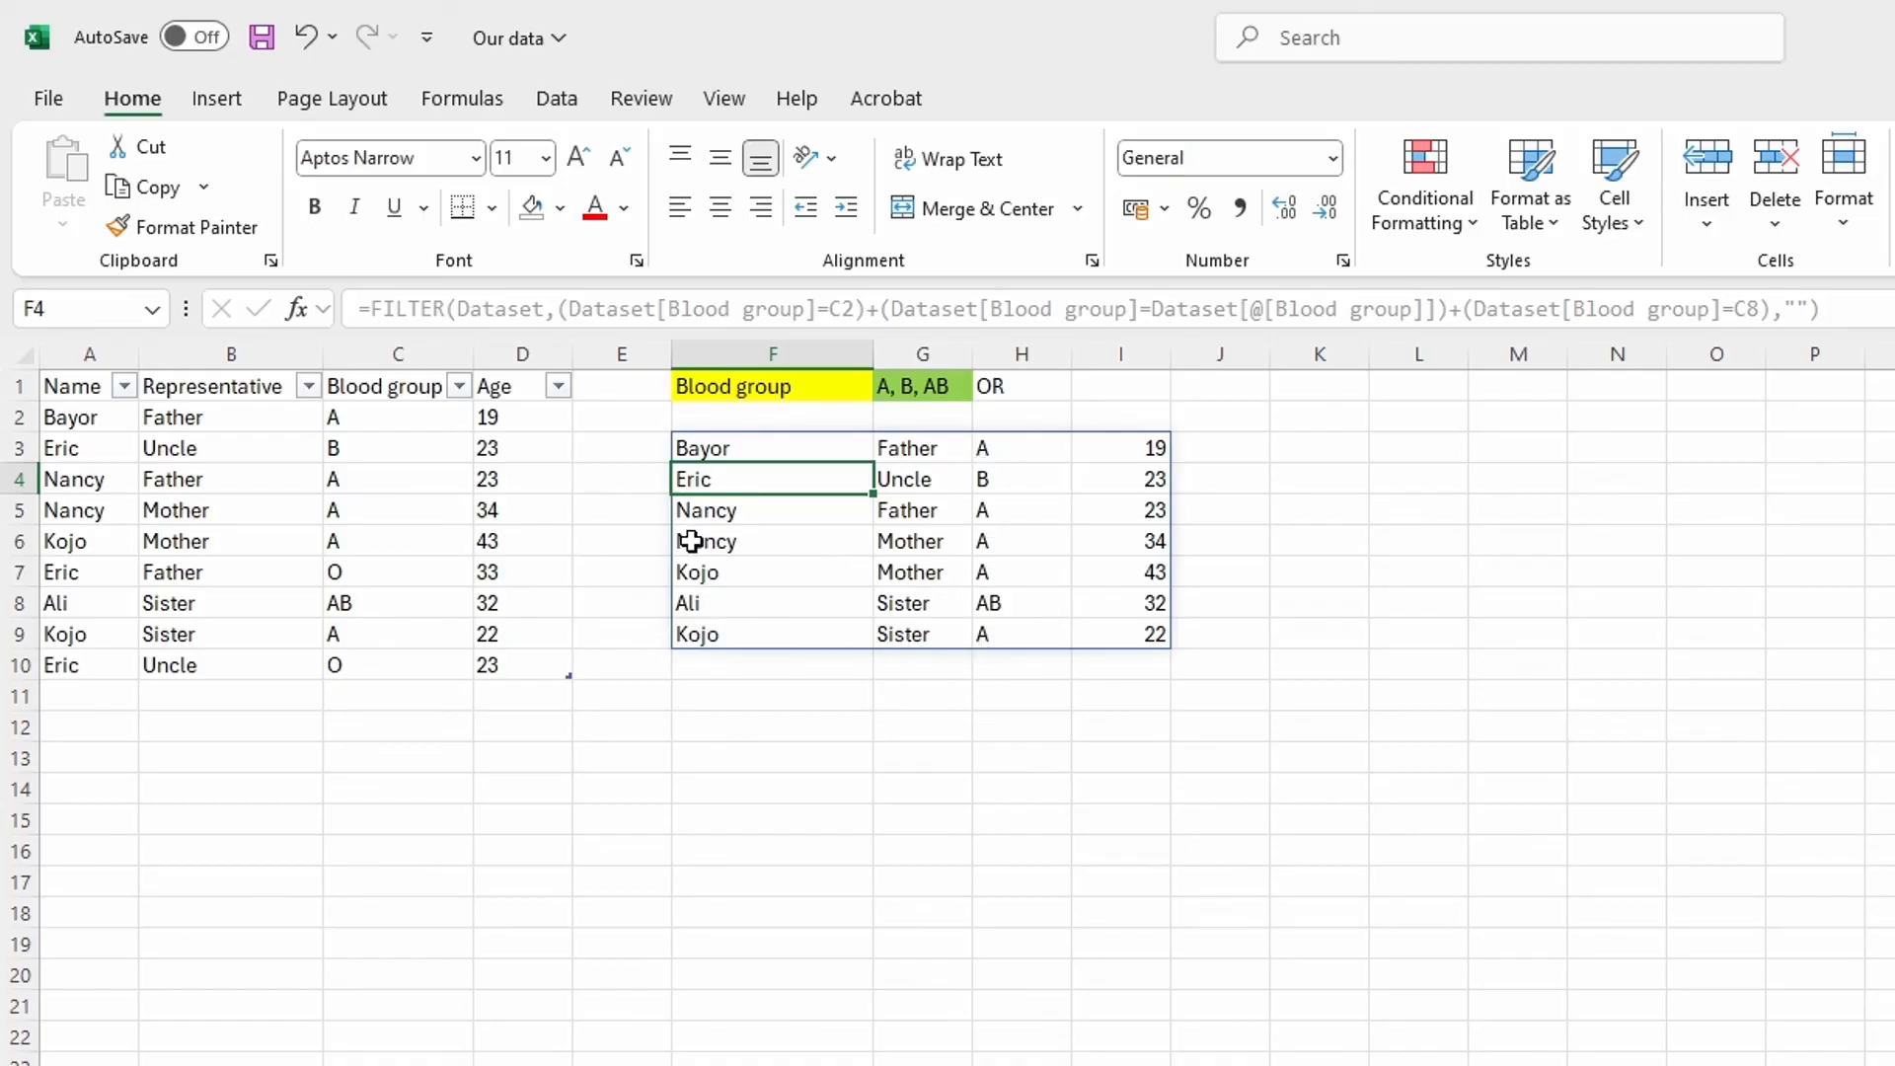
click(229, 878)
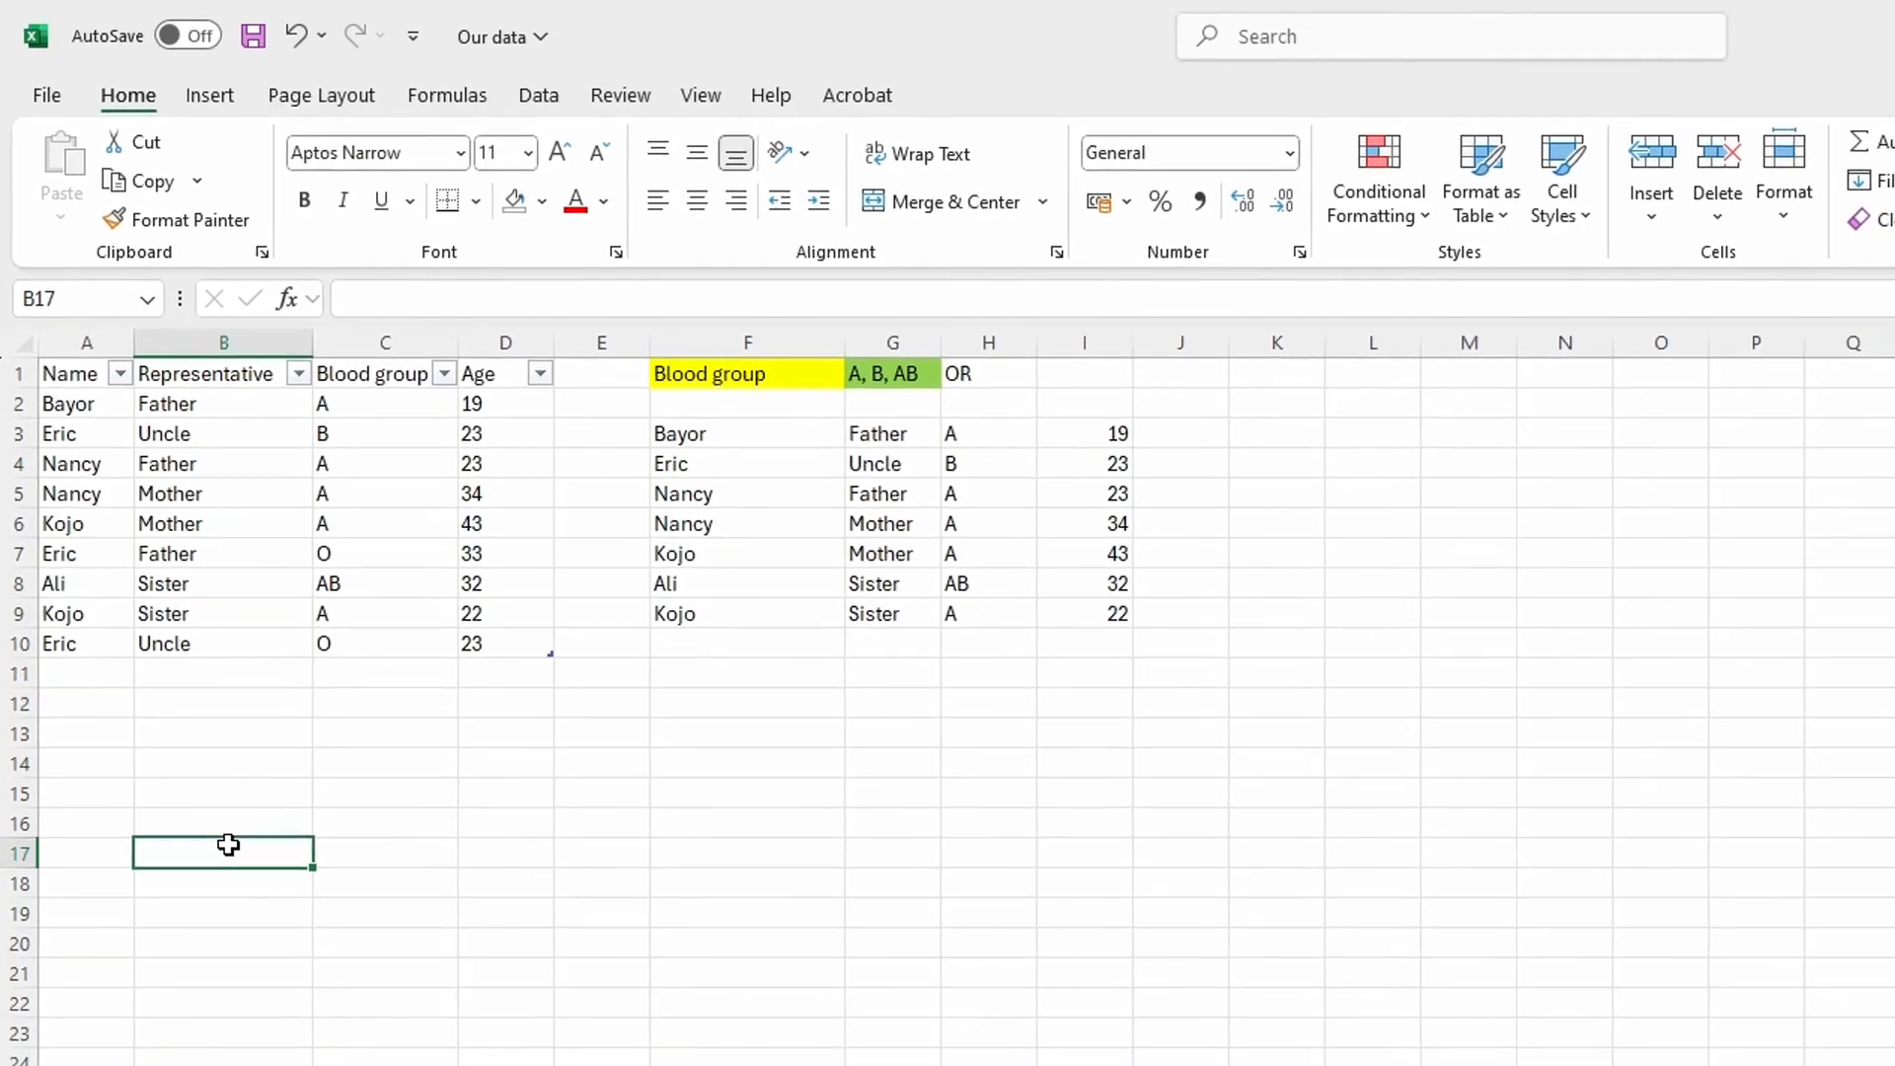
key(alt)
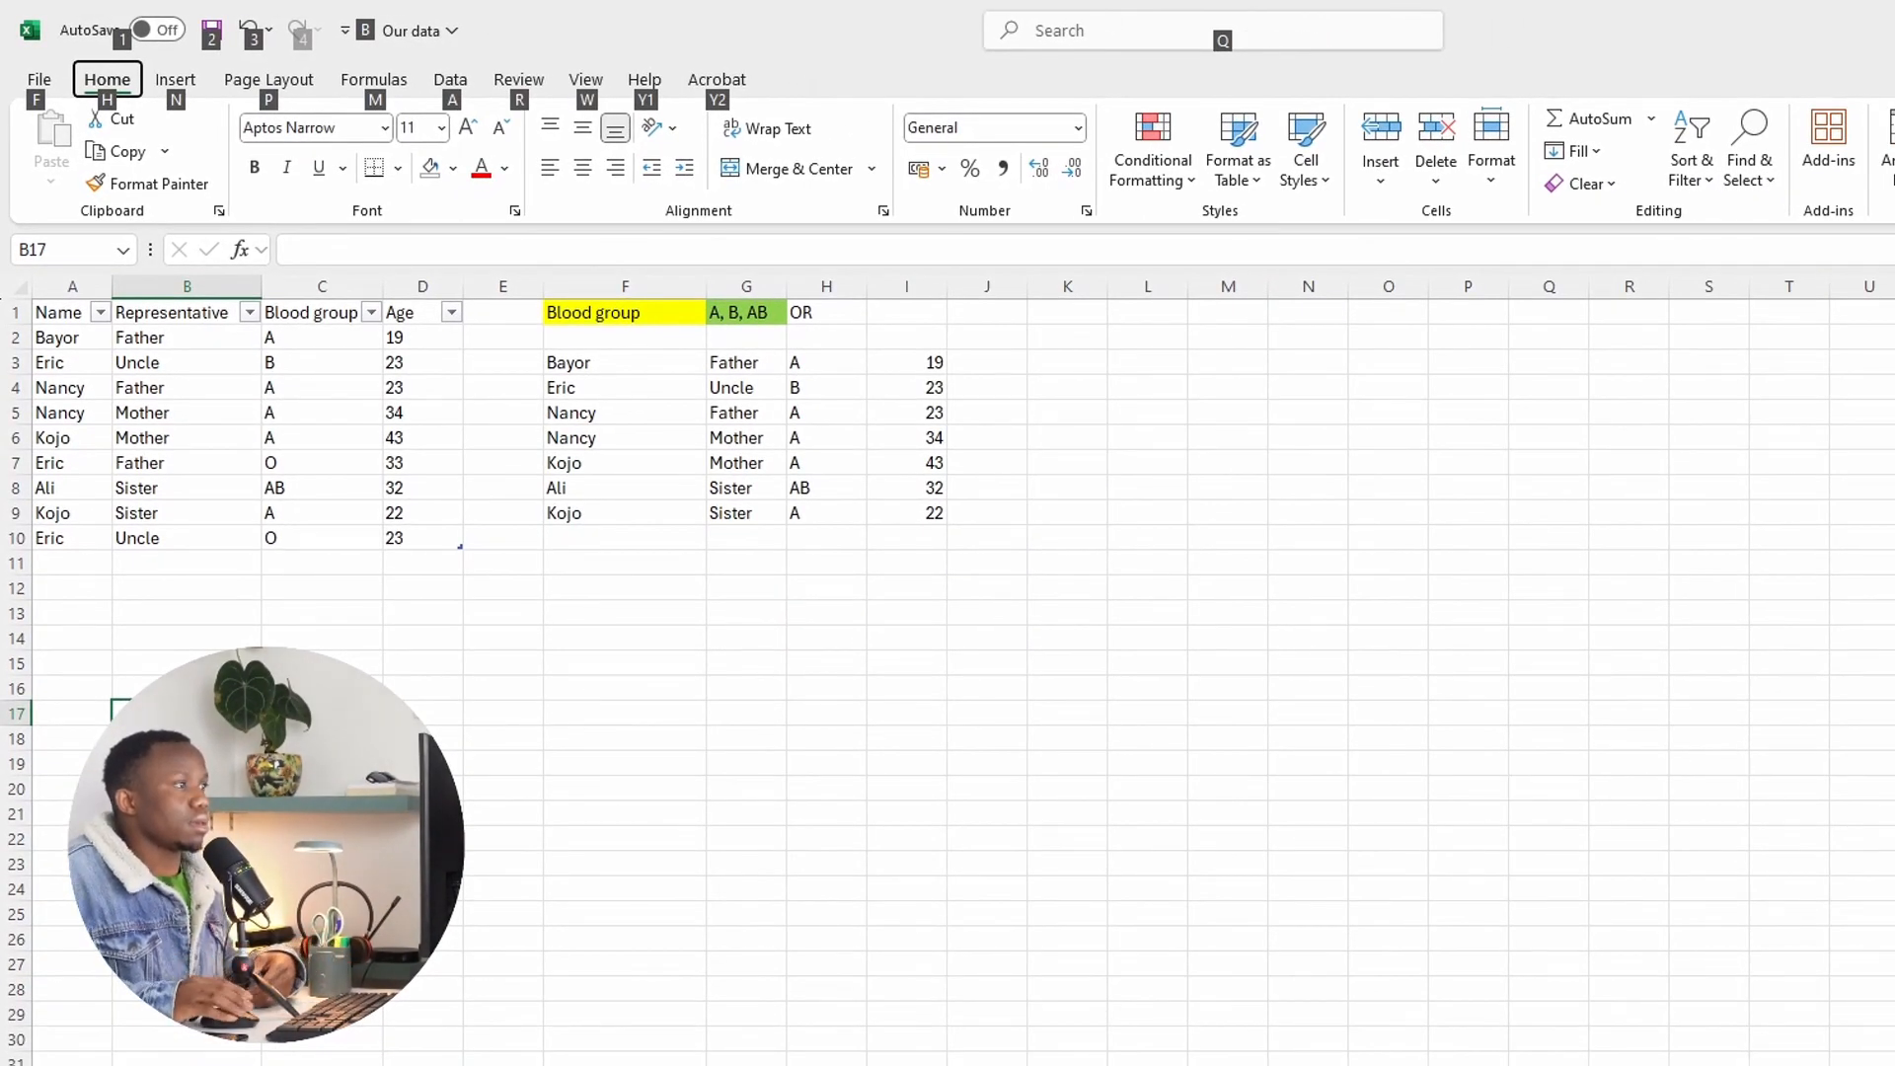
key(Escape)
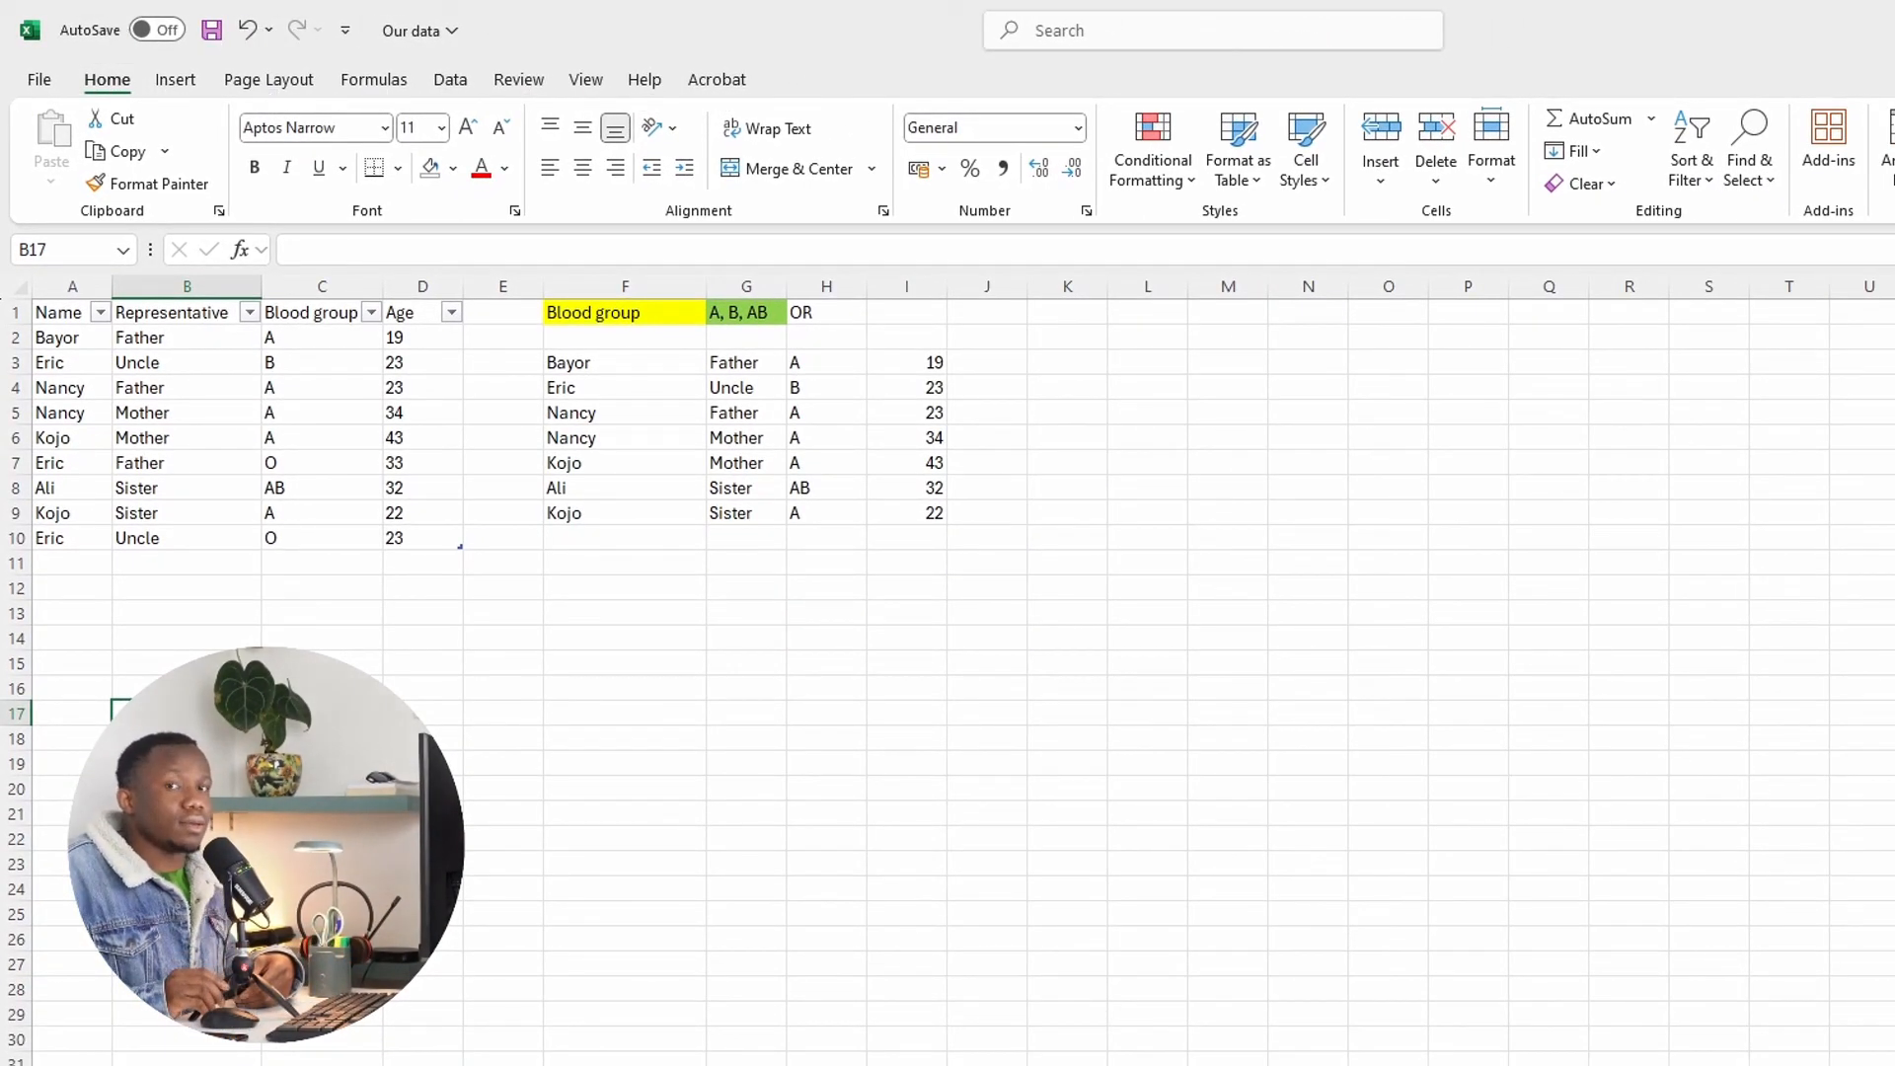